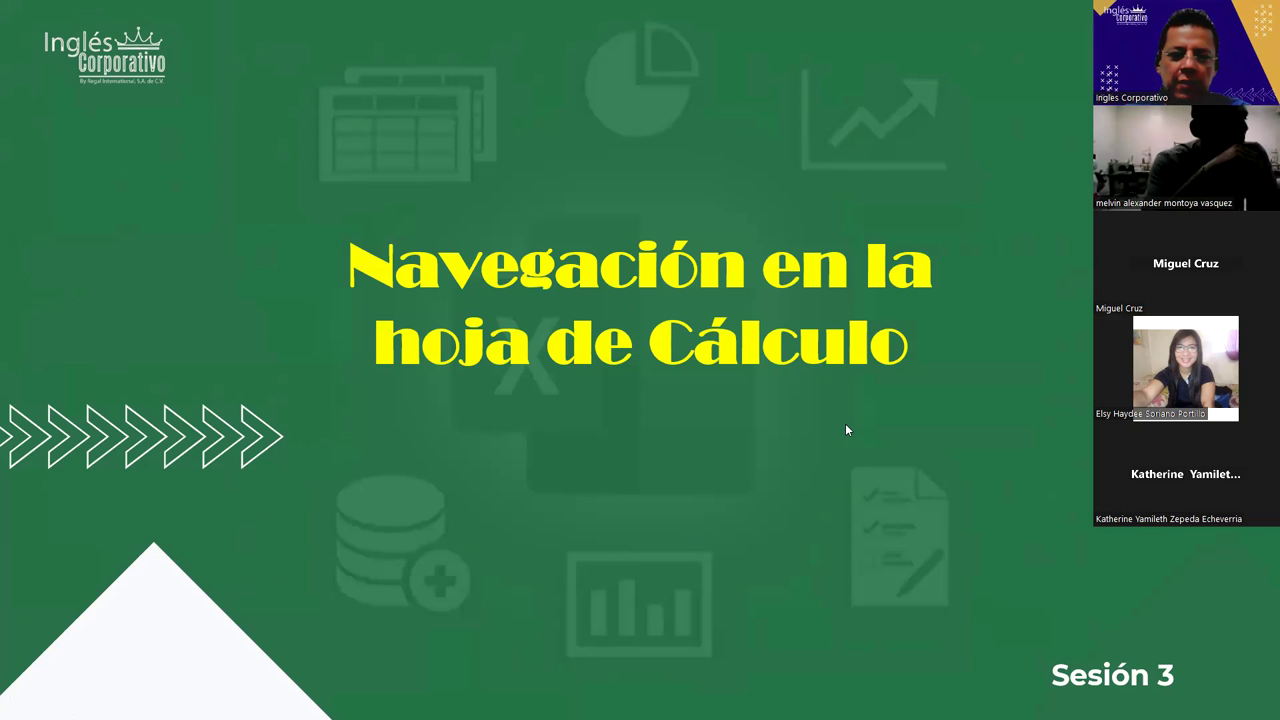
# Advance the slideshow to the Objetivo slide, then switch to the Excel workbook.
pyautogui.click(913, 412)
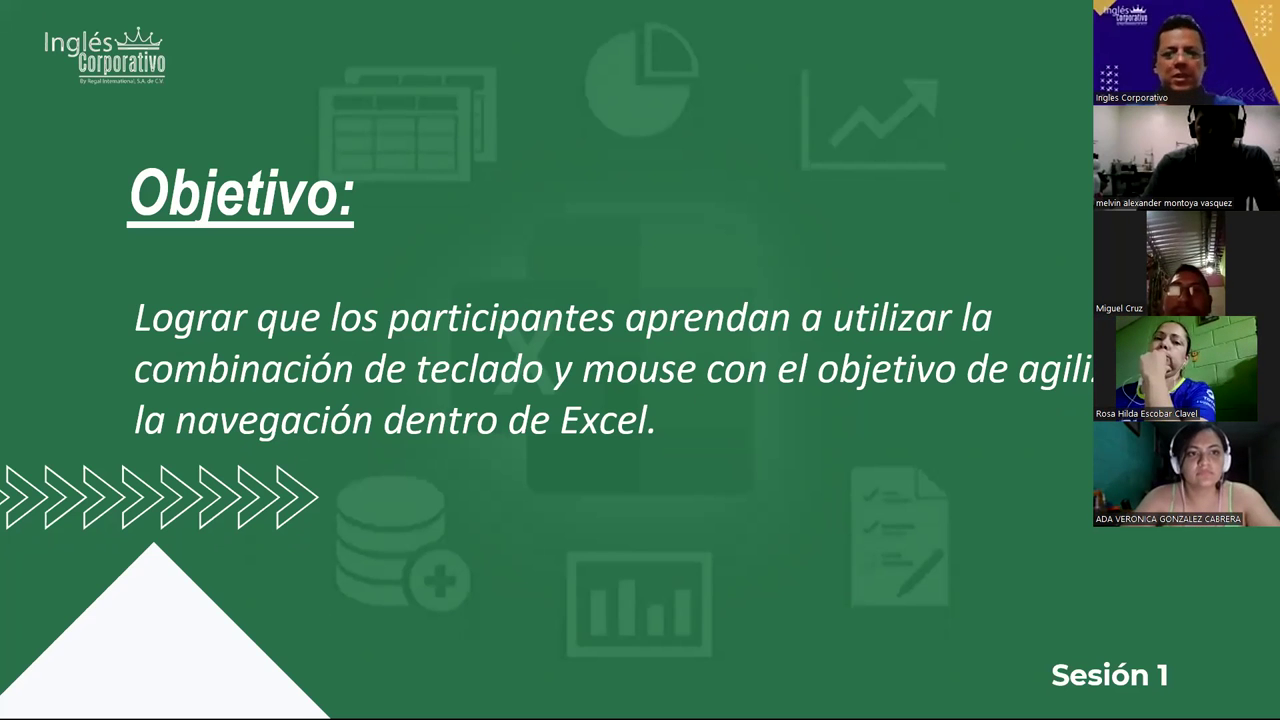
pyautogui.hotkey('alt', 'Tab')
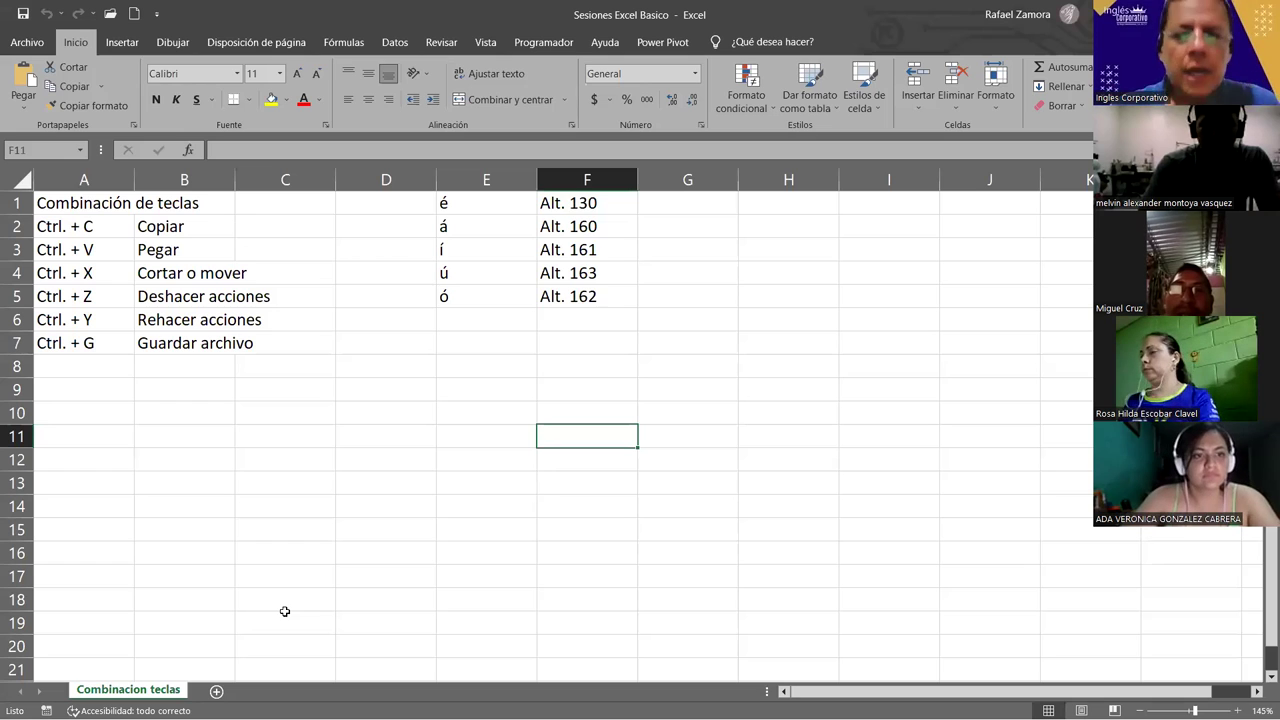
# Select cells A2 and A8 on Combinacion teclas, then insert a new blank sheet Hoja1.
pyautogui.click(98, 222)
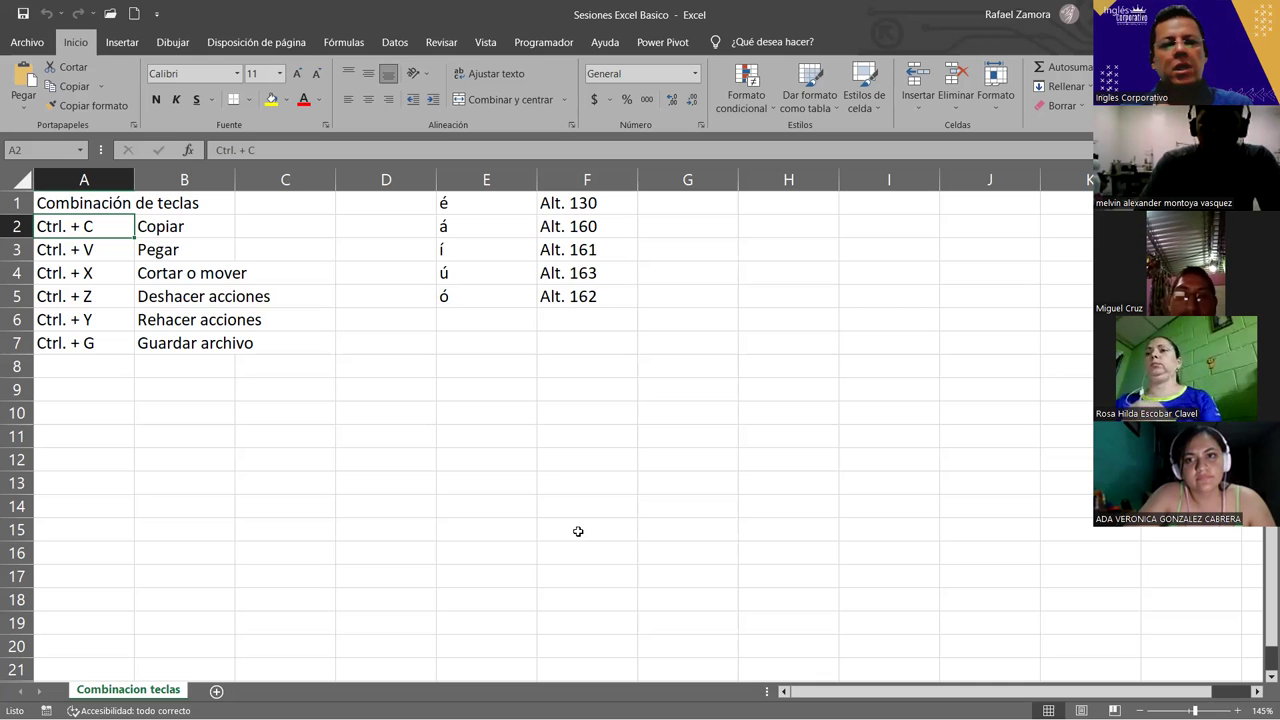
pyautogui.click(103, 373)
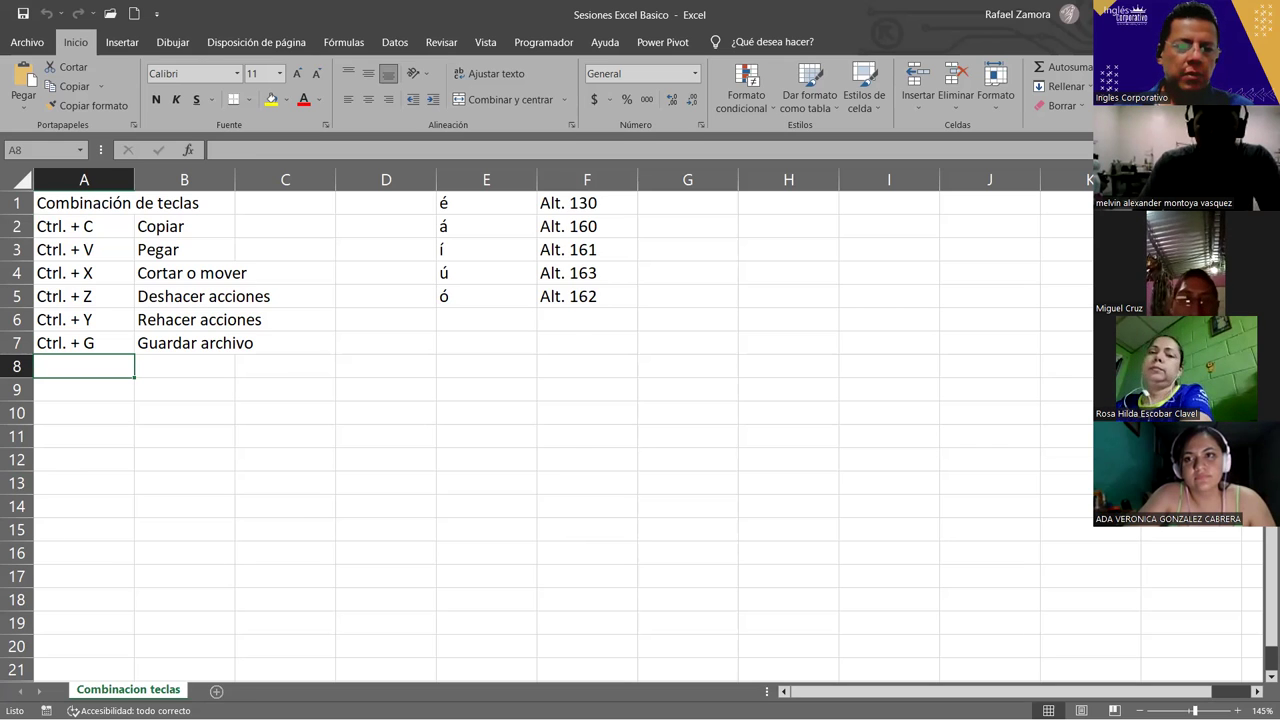
pyautogui.click(216, 691)
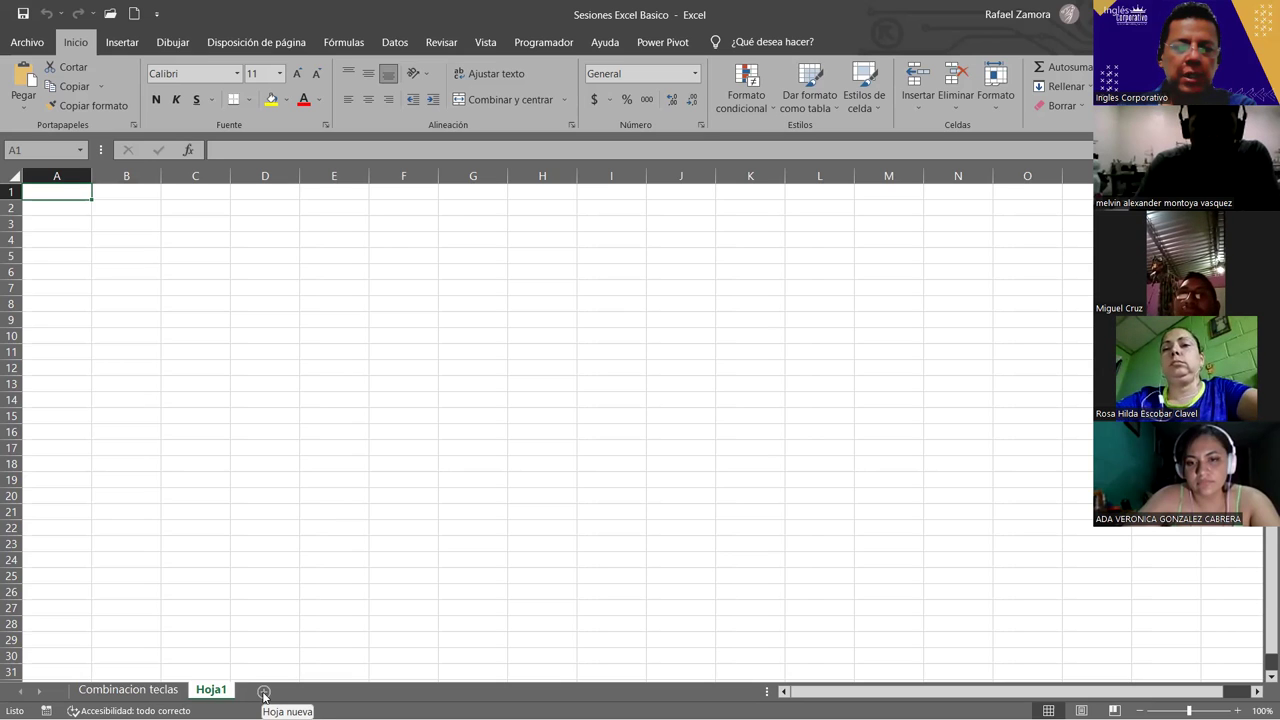
# Add sheets Hoja2 and Hoja3 (Shift+F11), then return to the Combinacion teclas sheet.
pyautogui.click(264, 692)
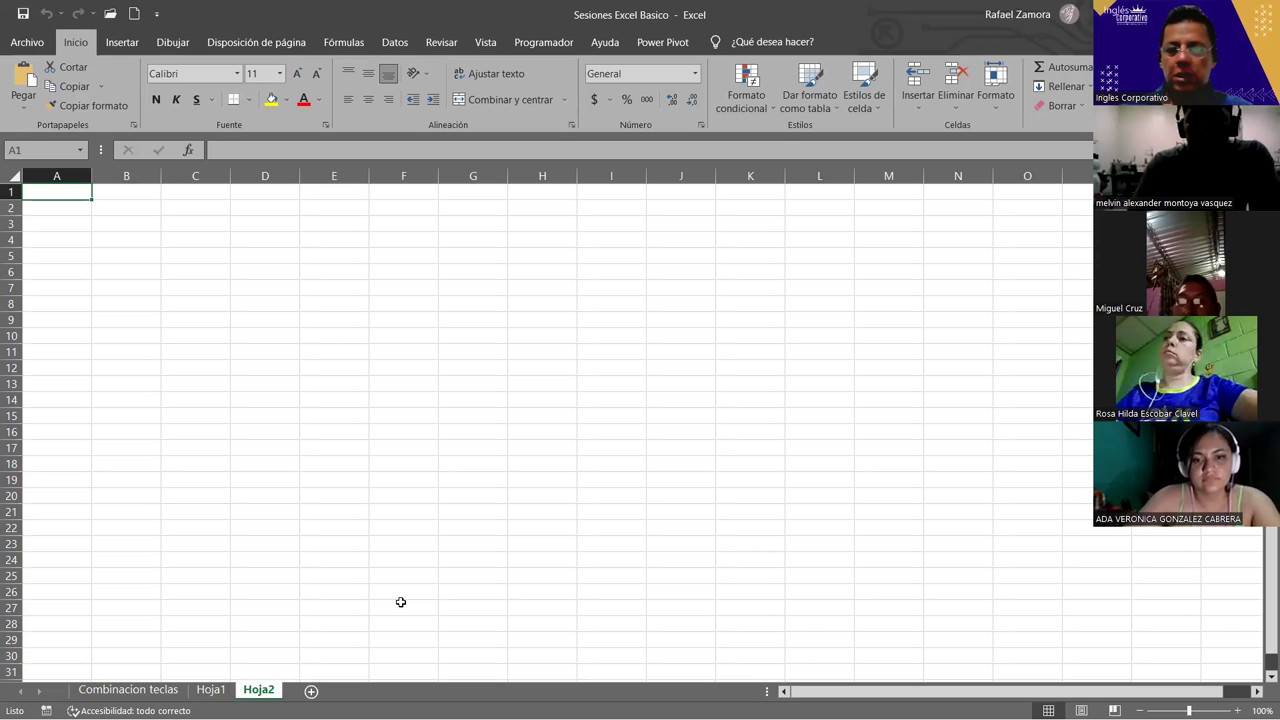
pyautogui.hotkey('shift', 'F11')
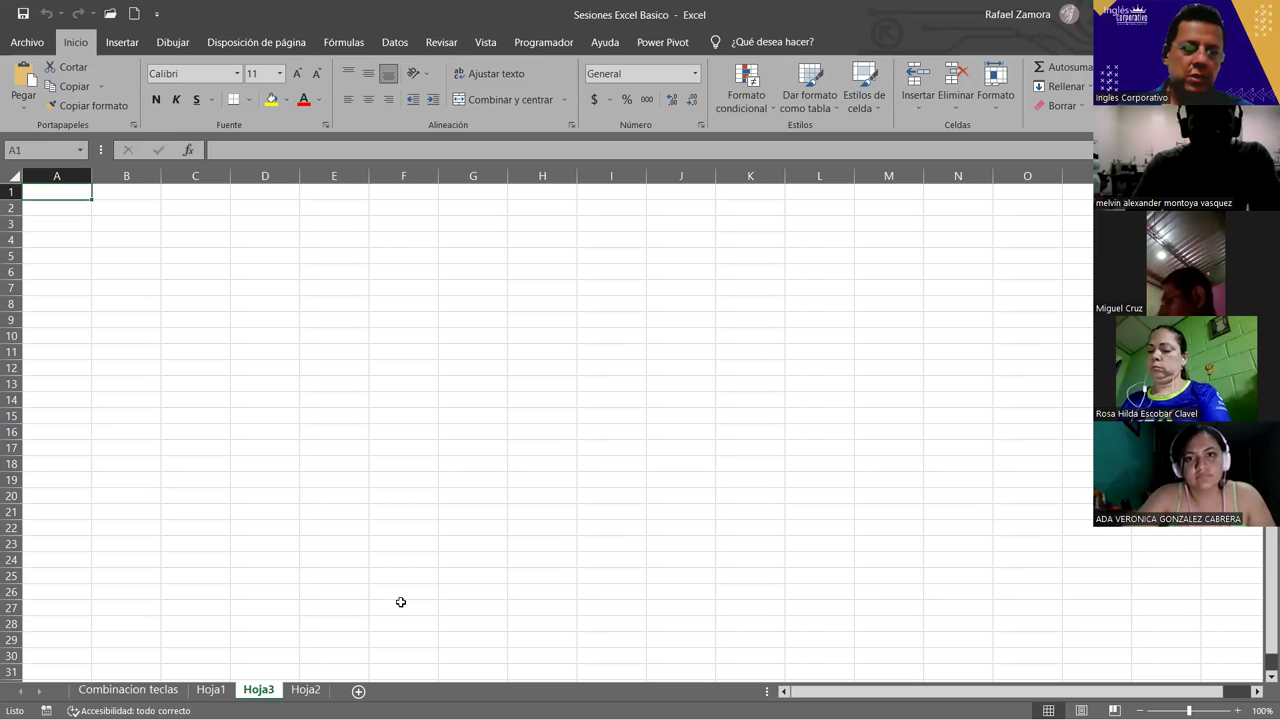
pyautogui.click(158, 686)
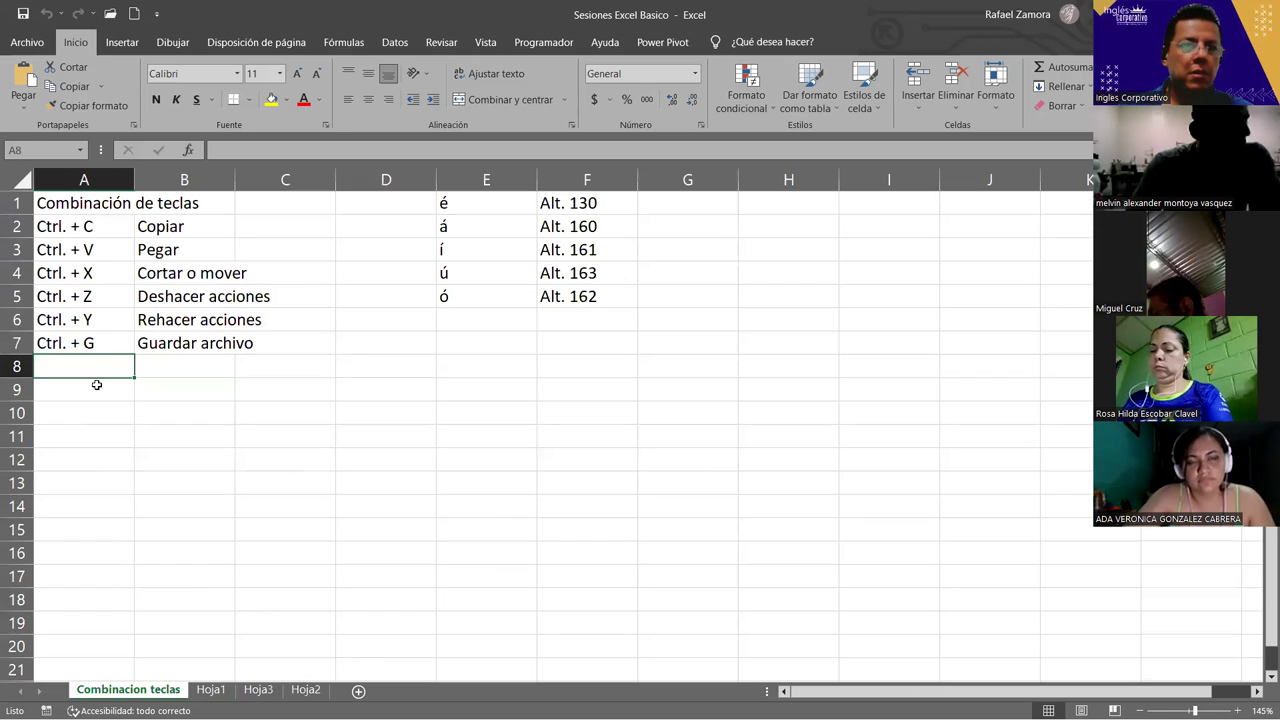
# Add row 8 to the shortcut table: 'Shift + F11' described as 'Crear nueva hoja'.
pyautogui.write('Shift + F')
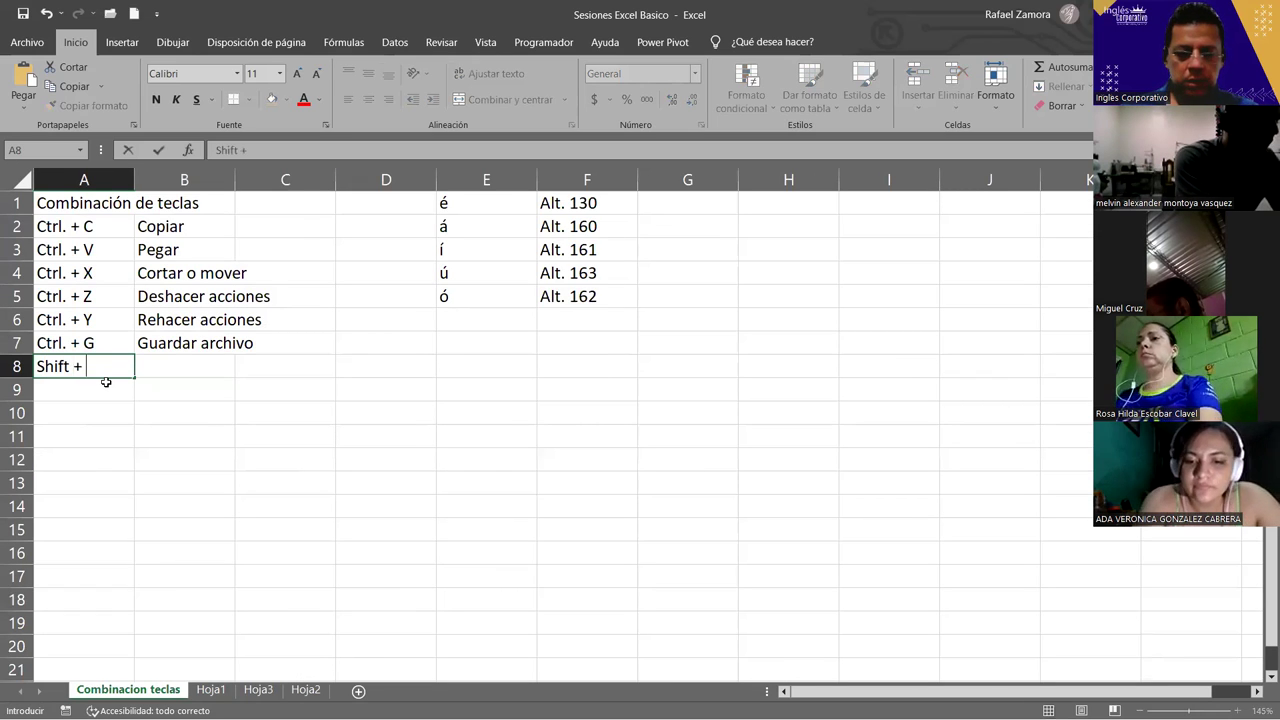
pyautogui.write('11')
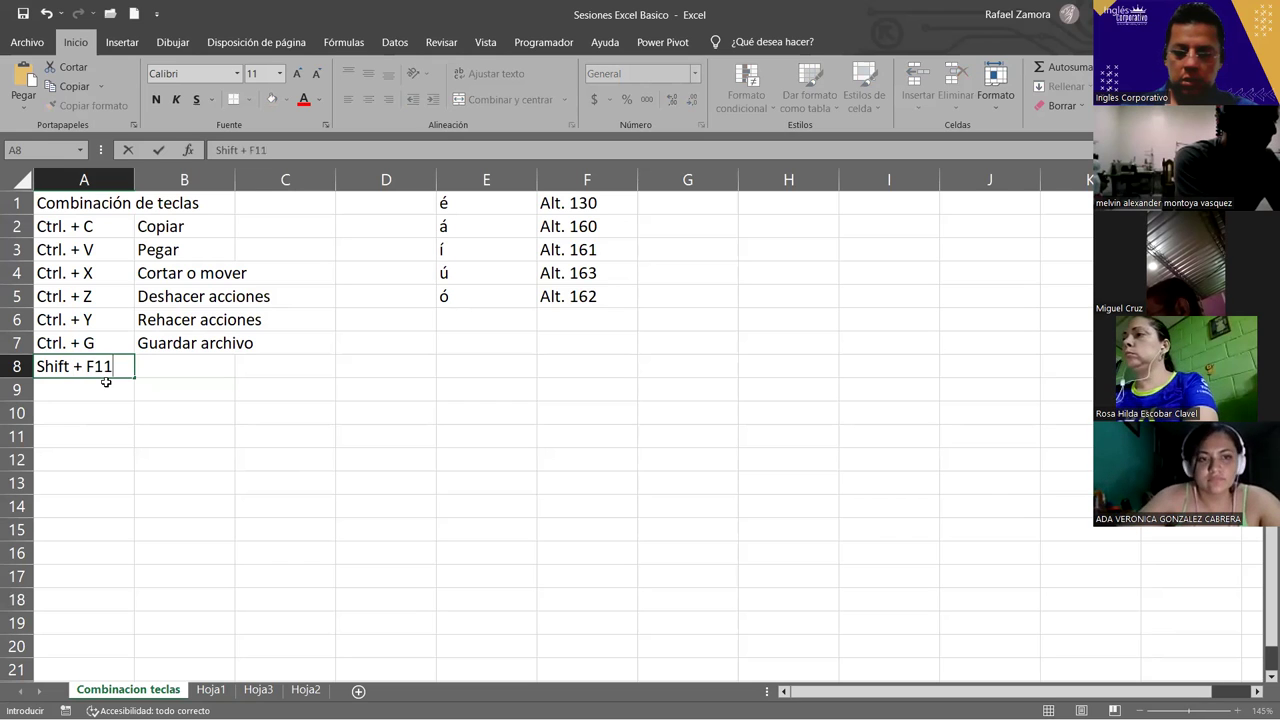
pyautogui.press('Tab')
pyautogui.write('C')
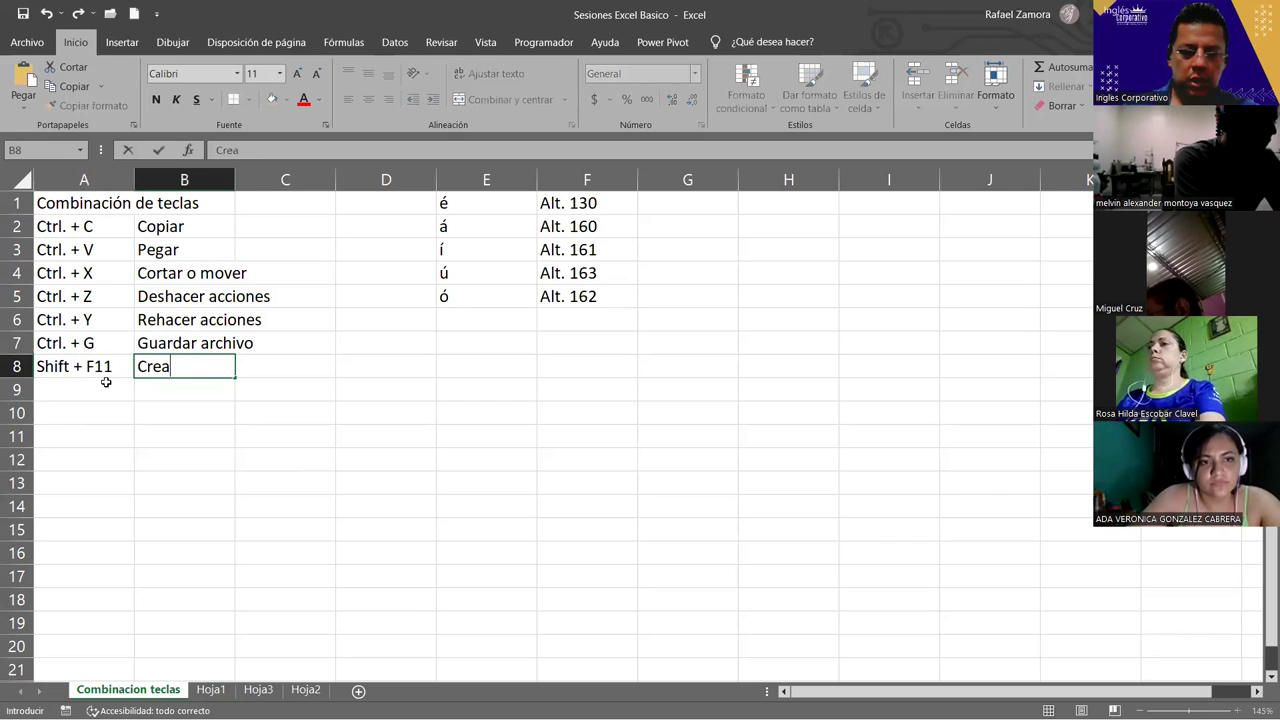
pyautogui.write('rear')
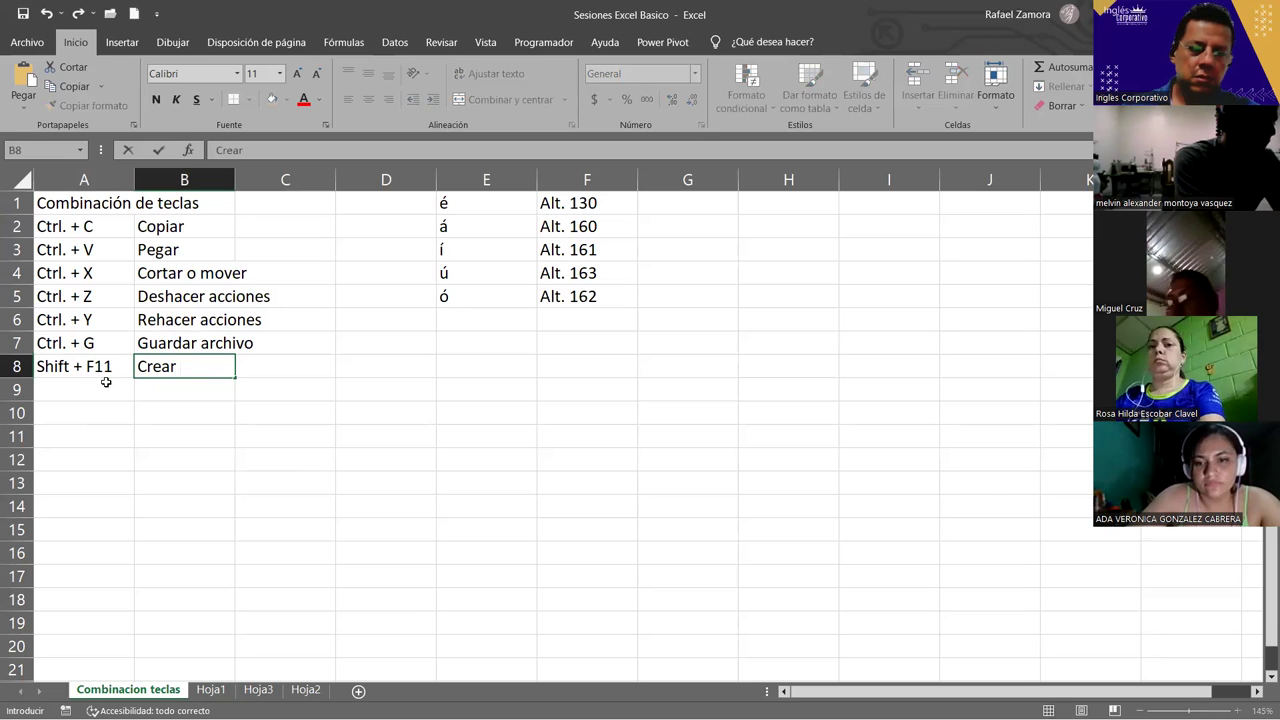
pyautogui.write(' nueva j')
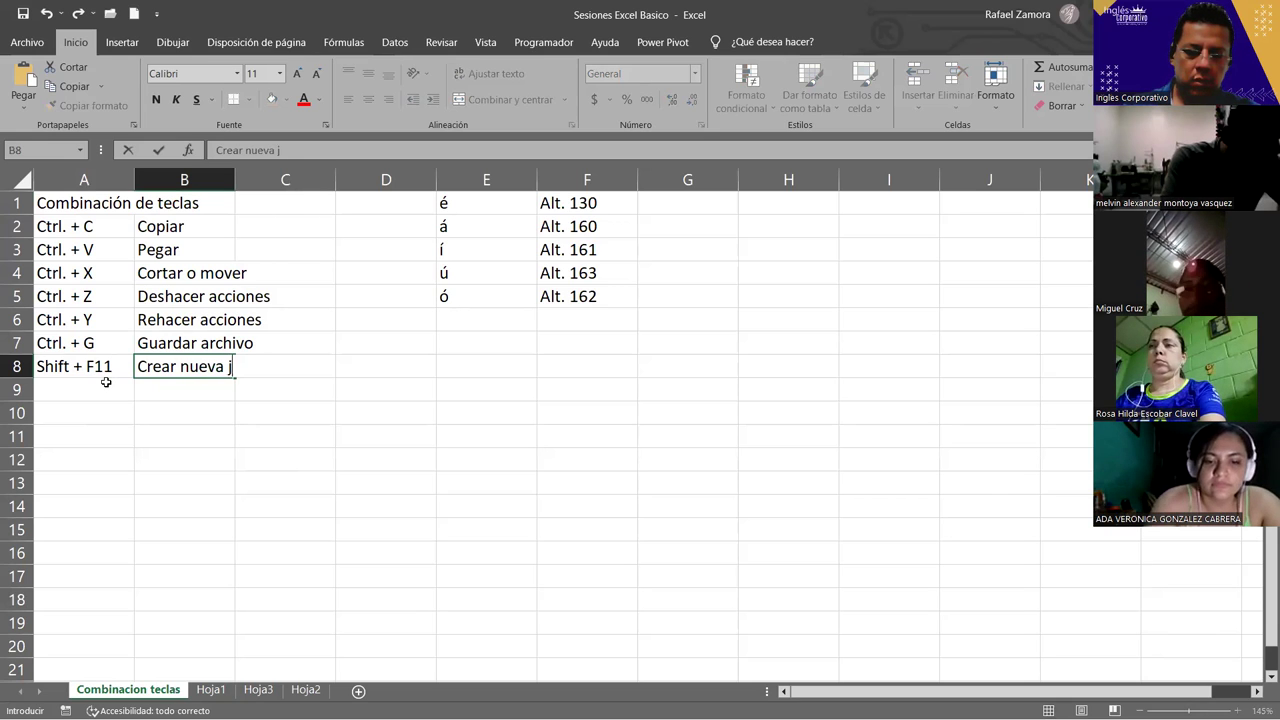
pyautogui.press('BackSpace')
pyautogui.write('hoja')
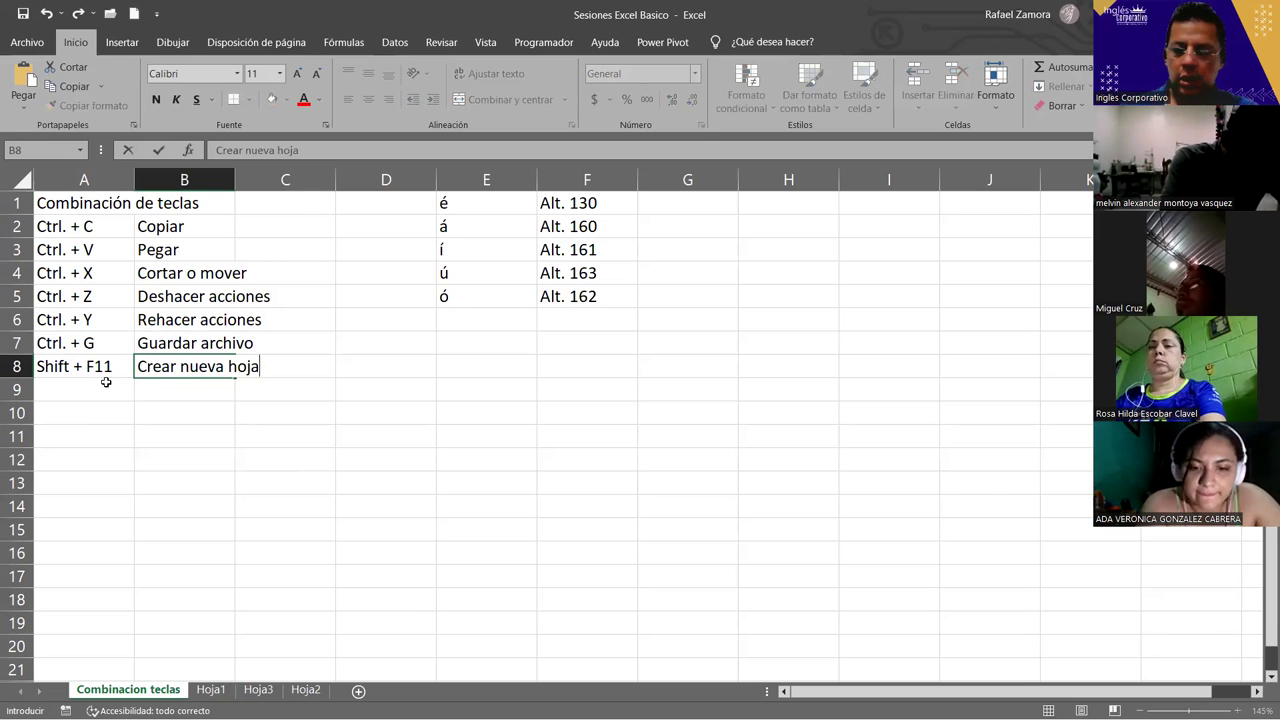
pyautogui.press('Return')
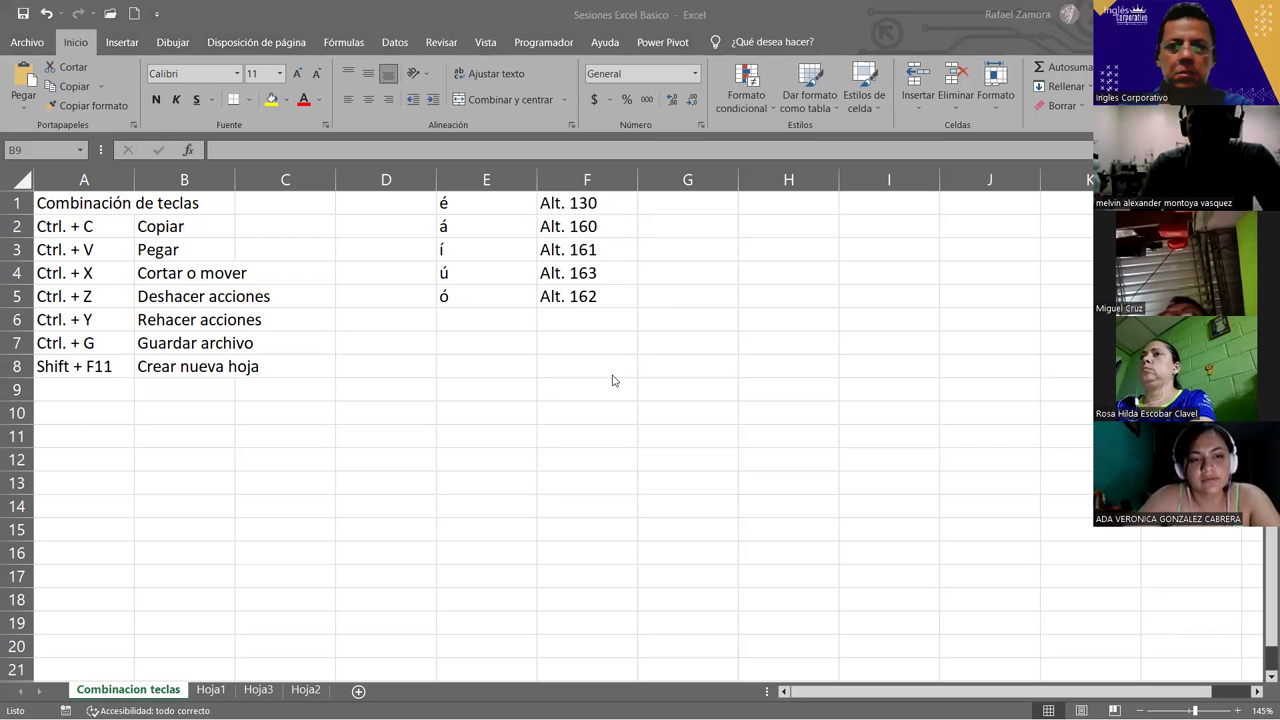
pyautogui.click(420, 13)
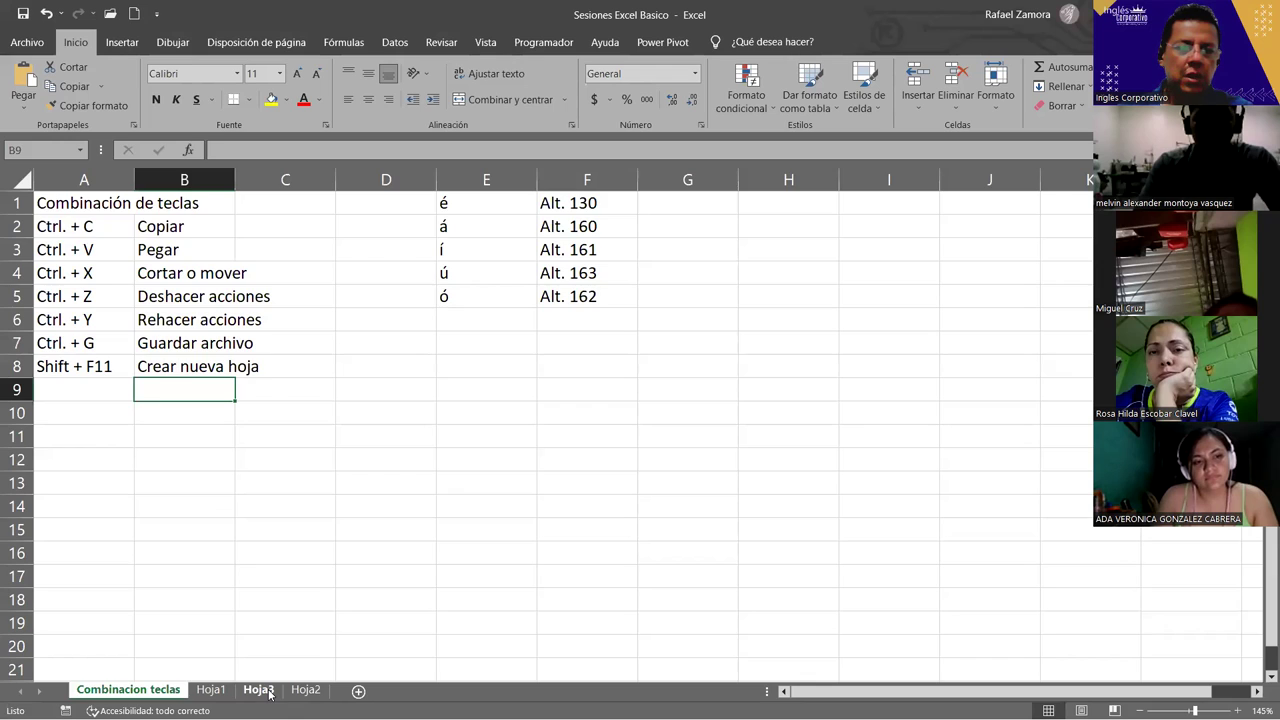
# Drag the Hoja3 tab to the front and back so it sits last after Hoja2.
pyautogui.click(258, 690)
pyautogui.moveTo(168, 697); pyautogui.dragTo(134, 694)
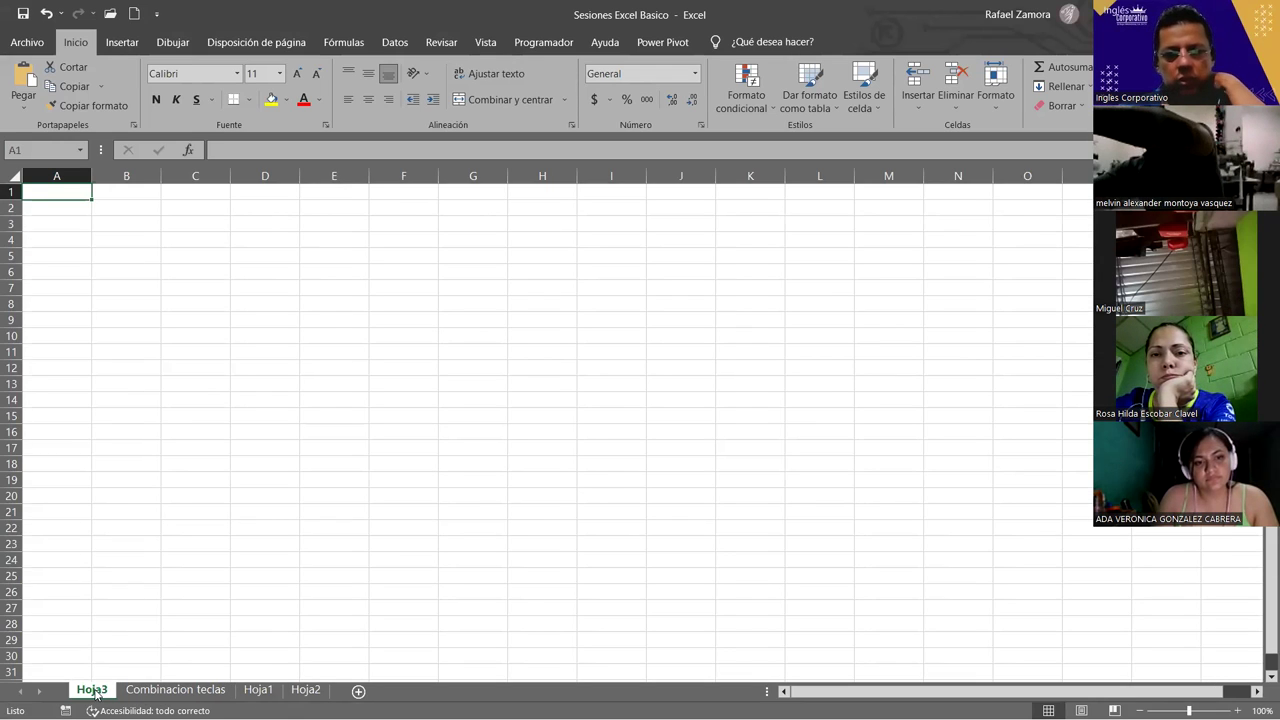
pyautogui.moveTo(262, 697); pyautogui.dragTo(330, 692)
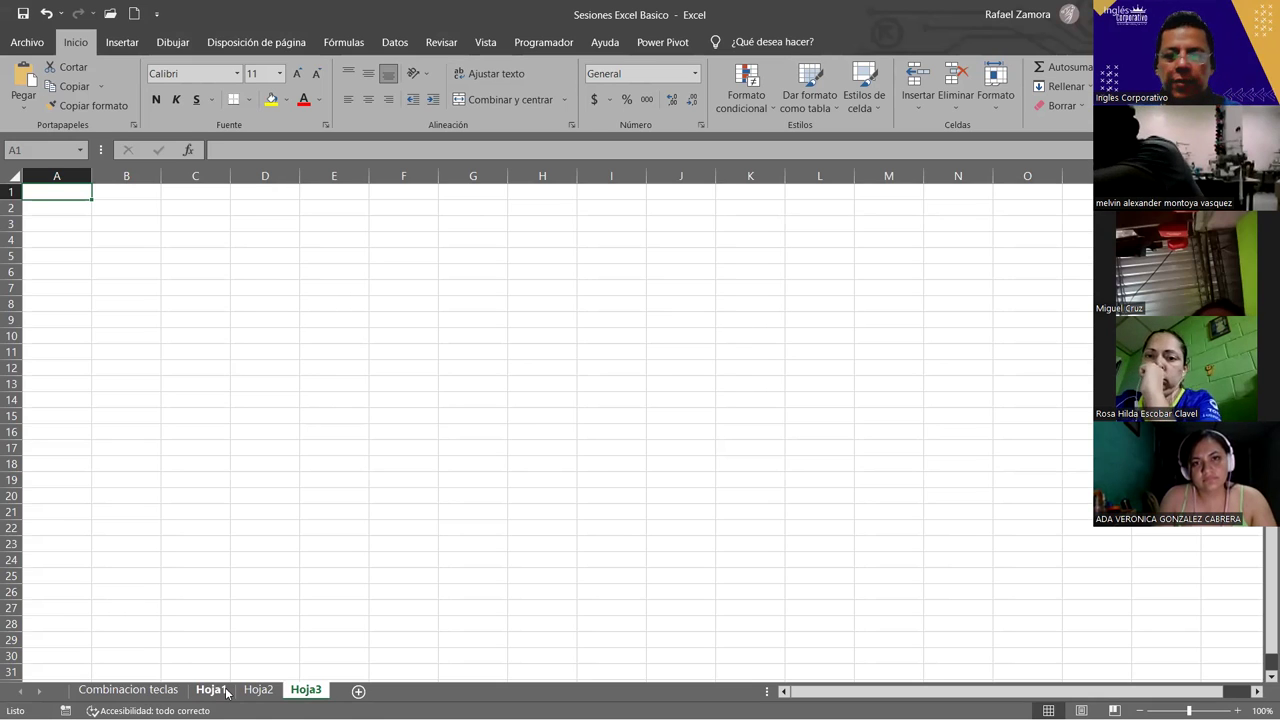
# Cycle through the sheets with Ctrl+PgUp/PgDn, ending back on Combinacion teclas.
pyautogui.hotkey('ctrl', 'pageup')
pyautogui.hotkey('ctrl', 'pagedown')
pyautogui.hotkey('ctrl', 'pageup')
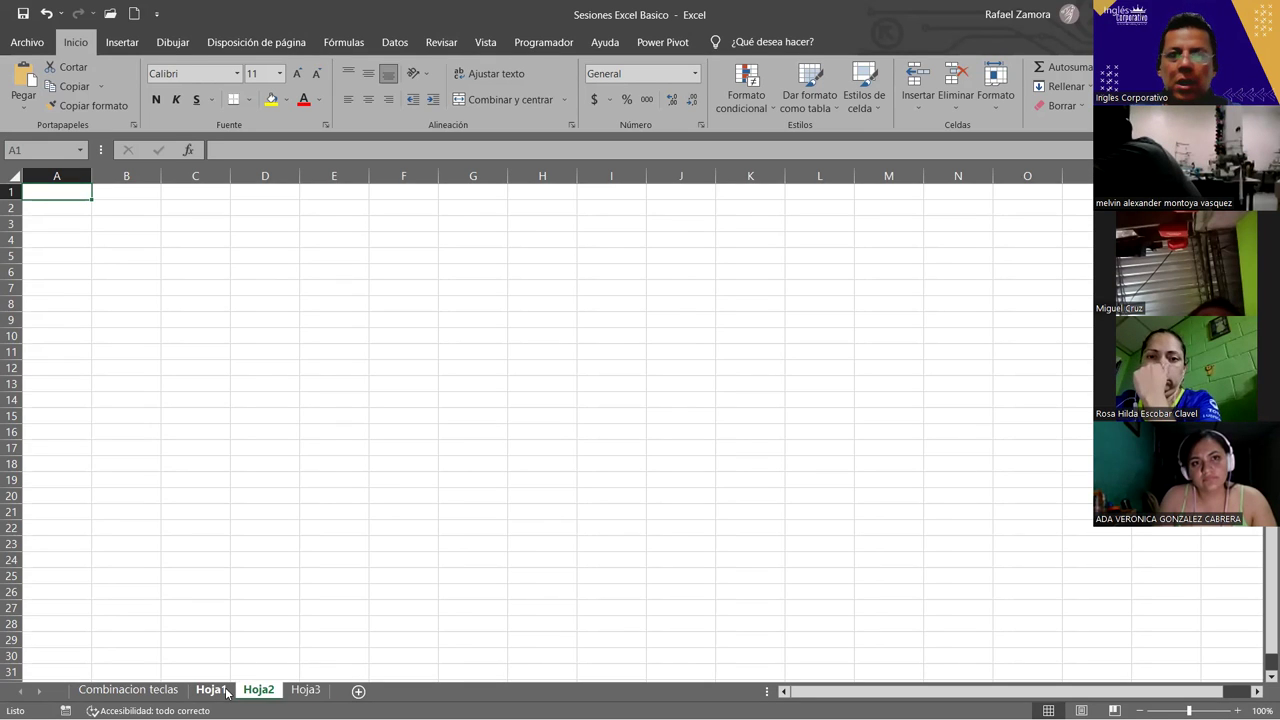
pyautogui.hotkey('ctrl', 'pagedown')
pyautogui.hotkey('ctrl', 'pageup')
pyautogui.hotkey('ctrl', 'pageup')
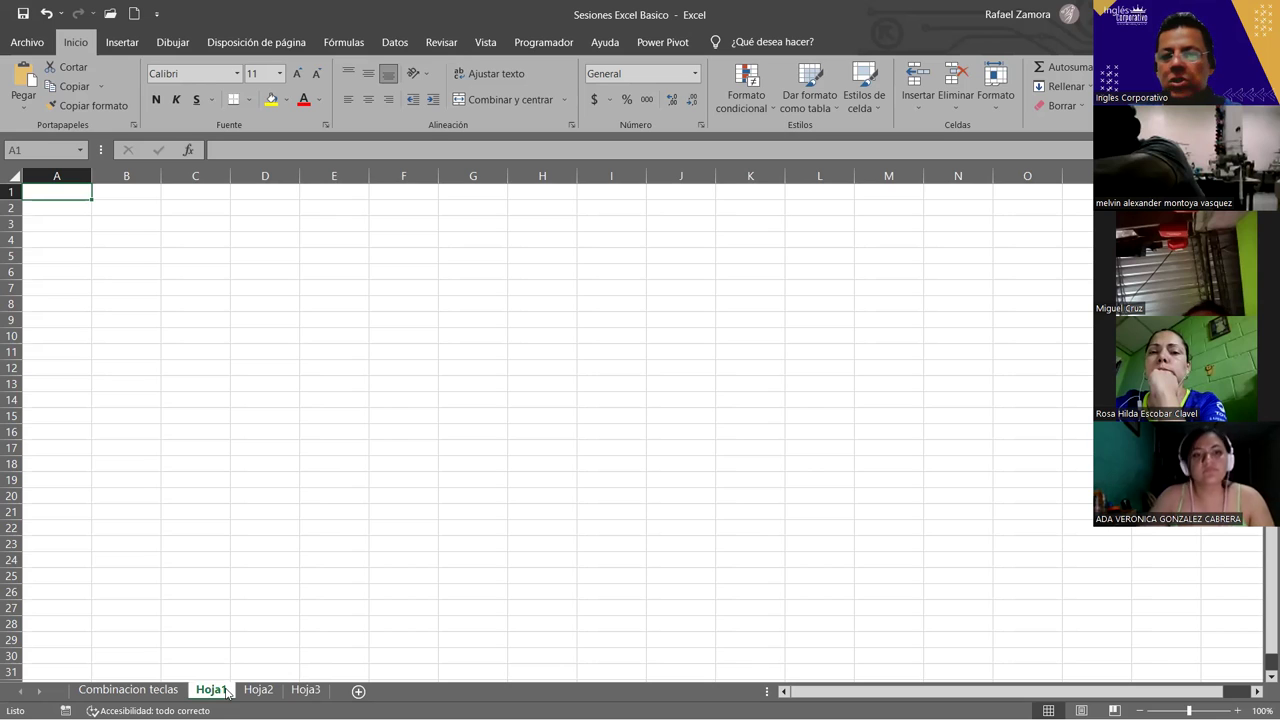
pyautogui.hotkey('ctrl', 'pageup')
pyautogui.hotkey('ctrl', 'pagedown')
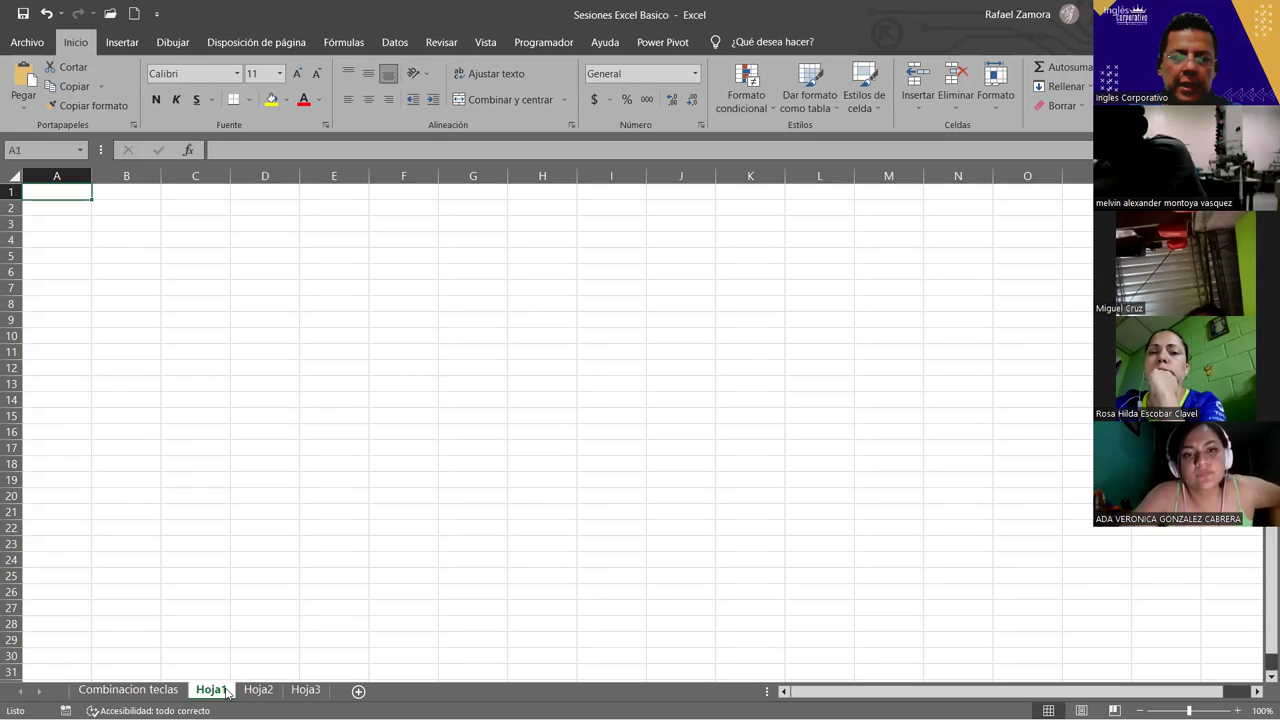
pyautogui.hotkey('ctrl', 'pagedown')
pyautogui.hotkey('ctrl', 'pagedown')
pyautogui.hotkey('ctrl', 'pageup')
pyautogui.hotkey('ctrl', 'pageup')
pyautogui.hotkey('ctrl', 'pagedown')
pyautogui.hotkey('ctrl', 'pageup')
pyautogui.hotkey('ctrl', 'pagedown')
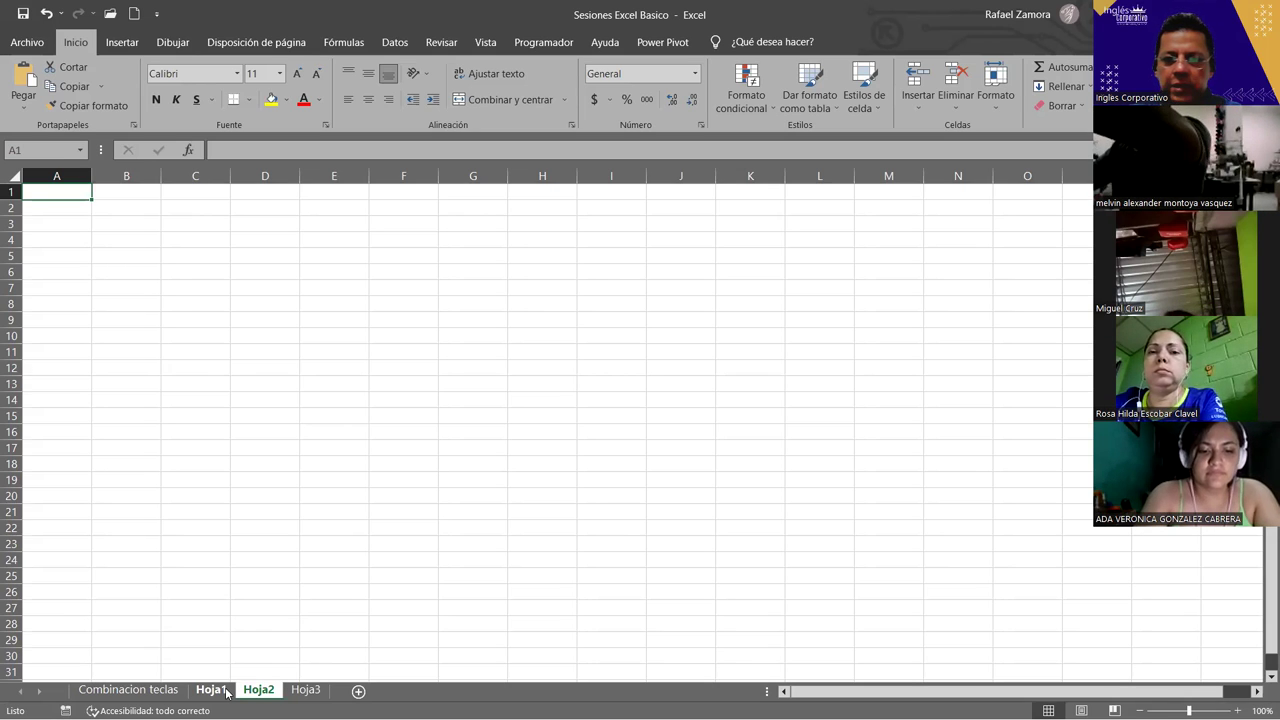
pyautogui.hotkey('ctrl', 'pagedown')
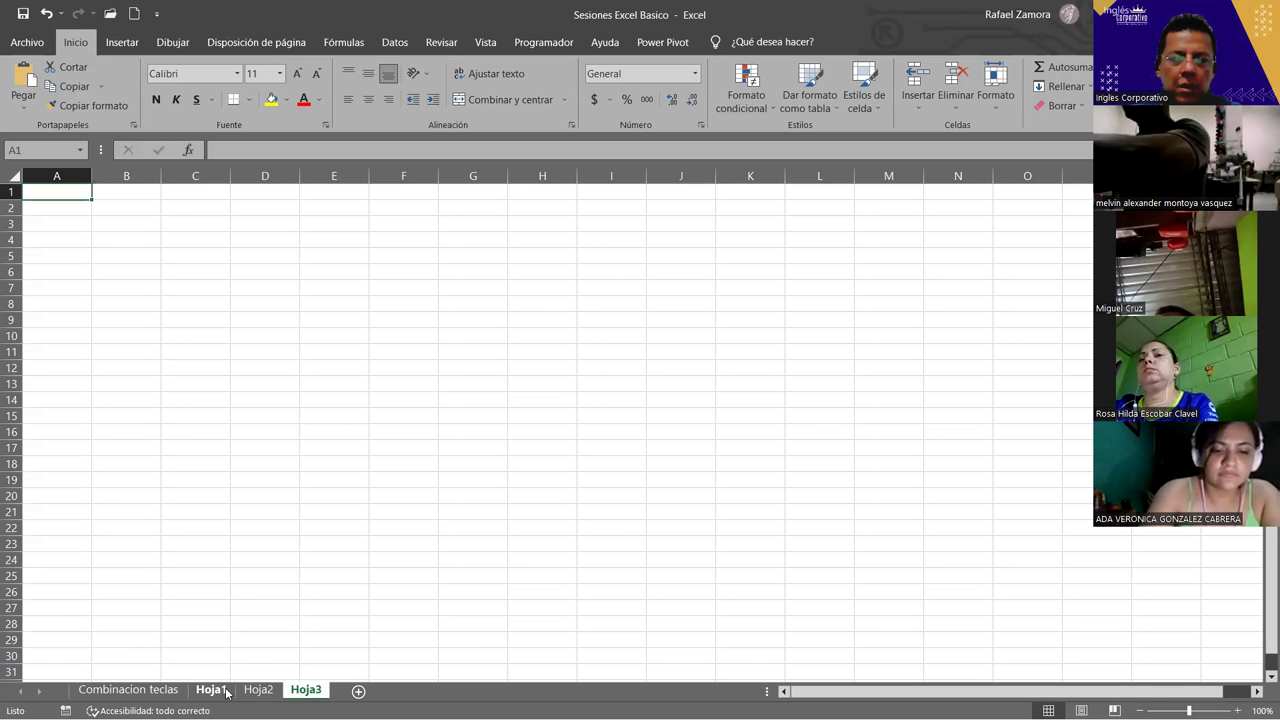
pyautogui.hotkey('ctrl', 'pageup')
pyautogui.hotkey('ctrl', 'pageup')
pyautogui.hotkey('ctrl', 'pageup')
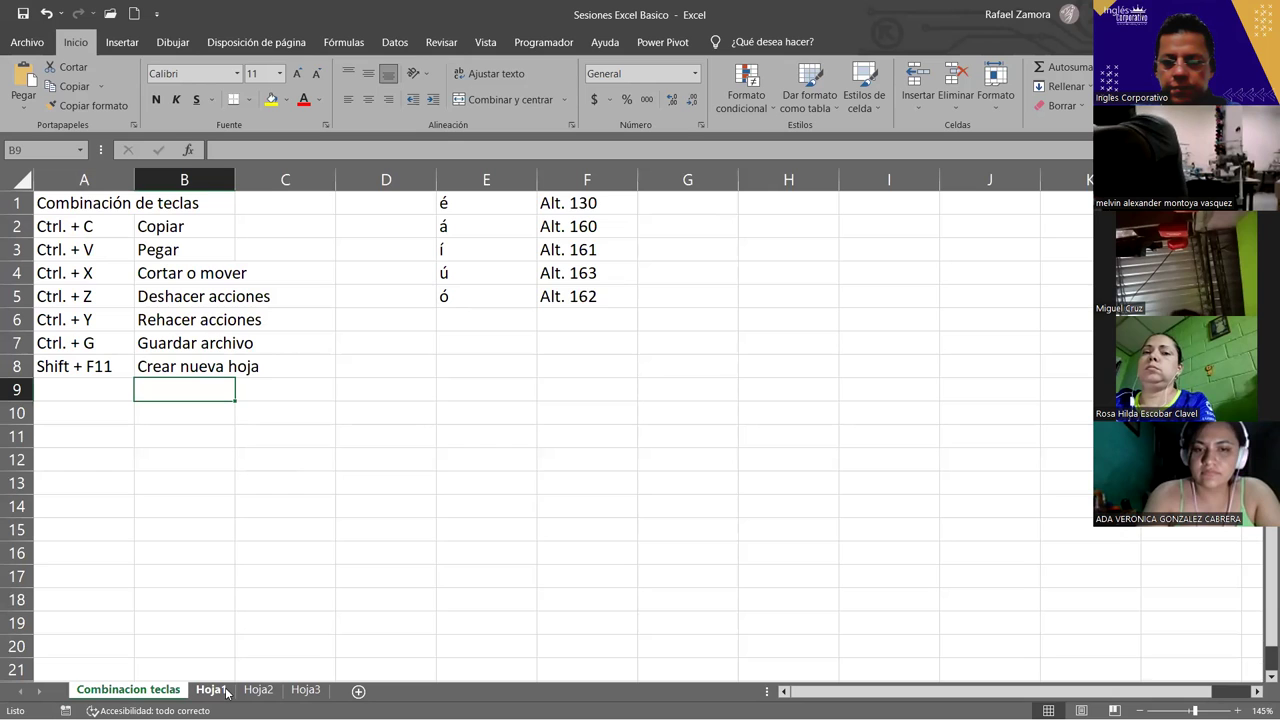
pyautogui.hotkey('ctrl', 'pagedown')
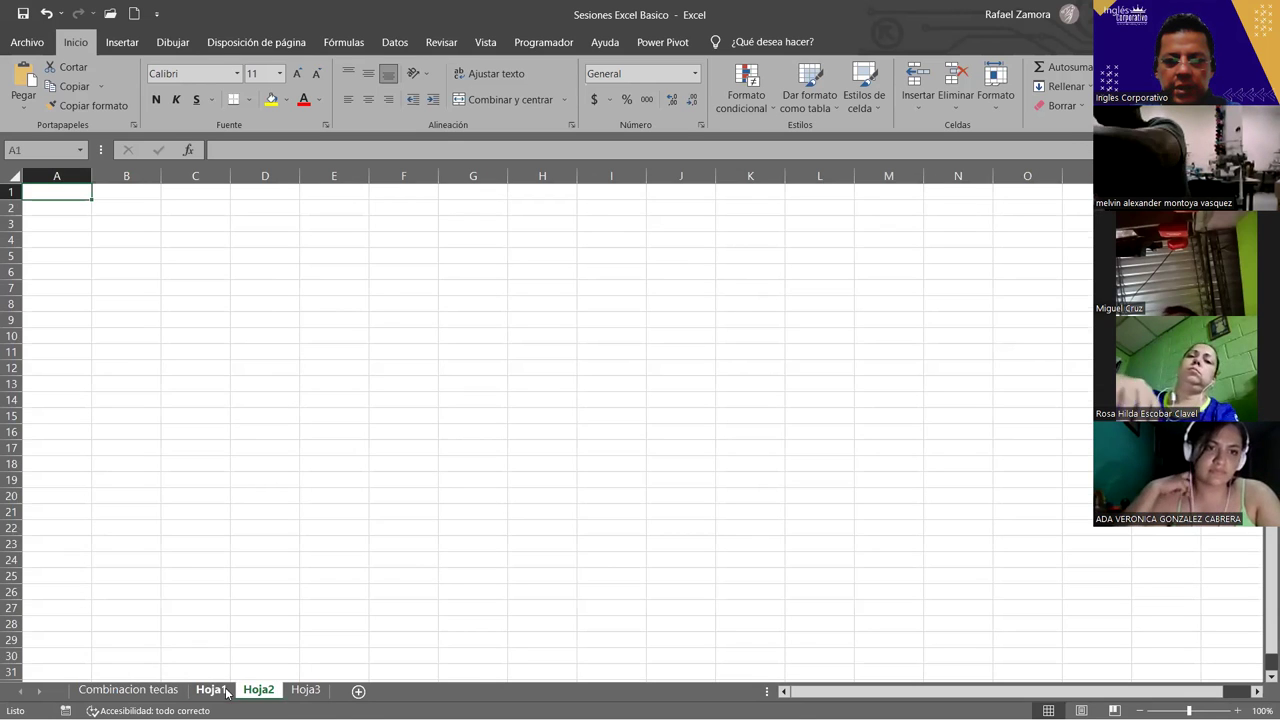
pyautogui.hotkey('ctrl', 'pageup')
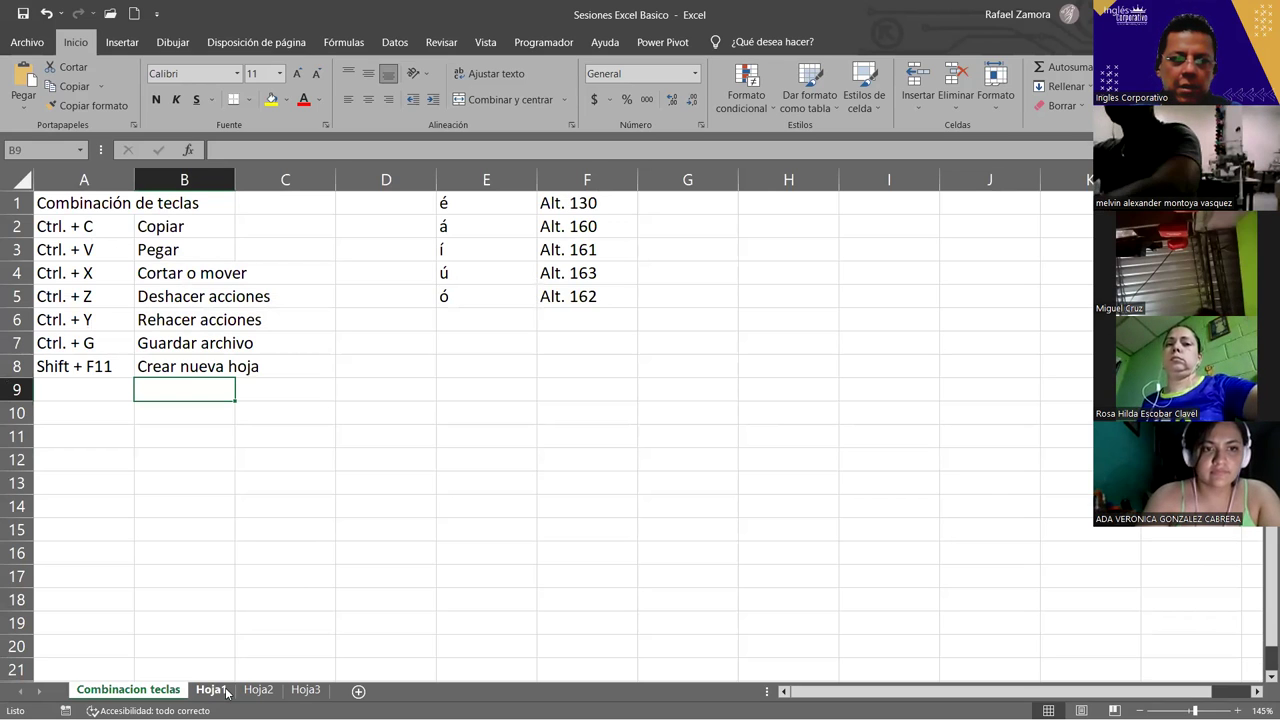
# Enter the shortcut 'Ctrl. + Pav. Pag.' in cell A9.
pyautogui.click(99, 390)
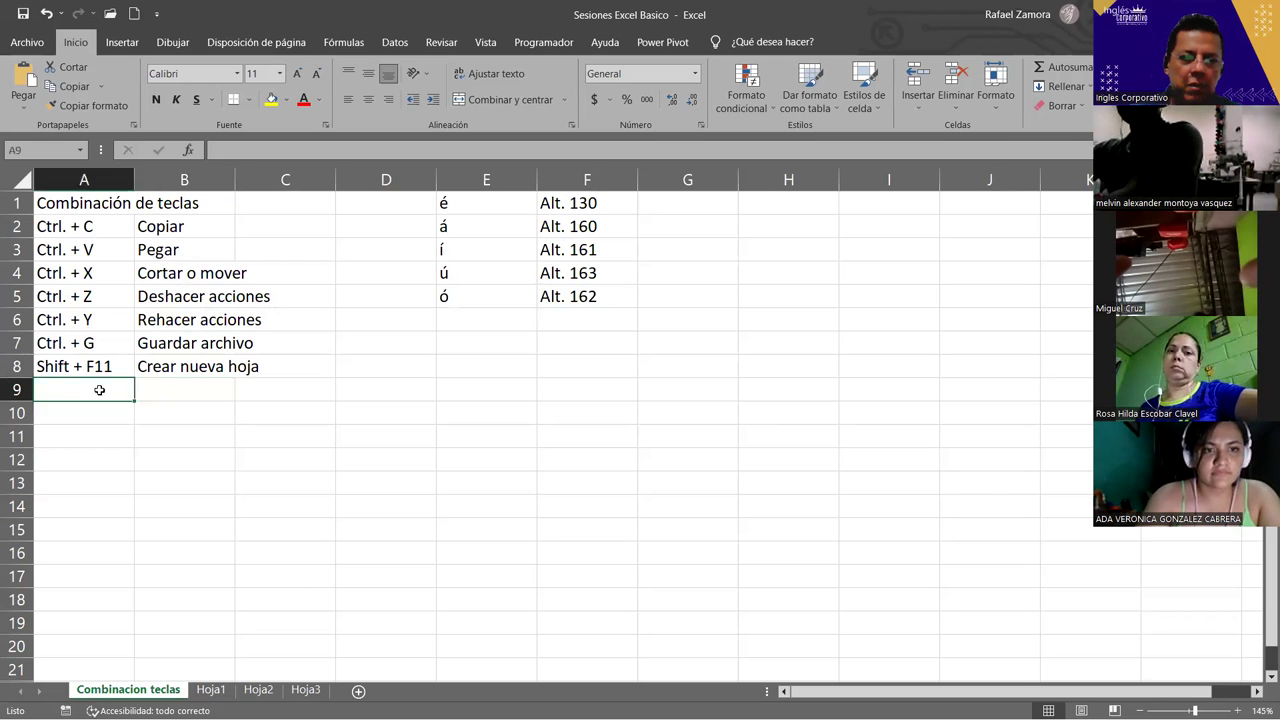
pyautogui.write('Ctrl. ')
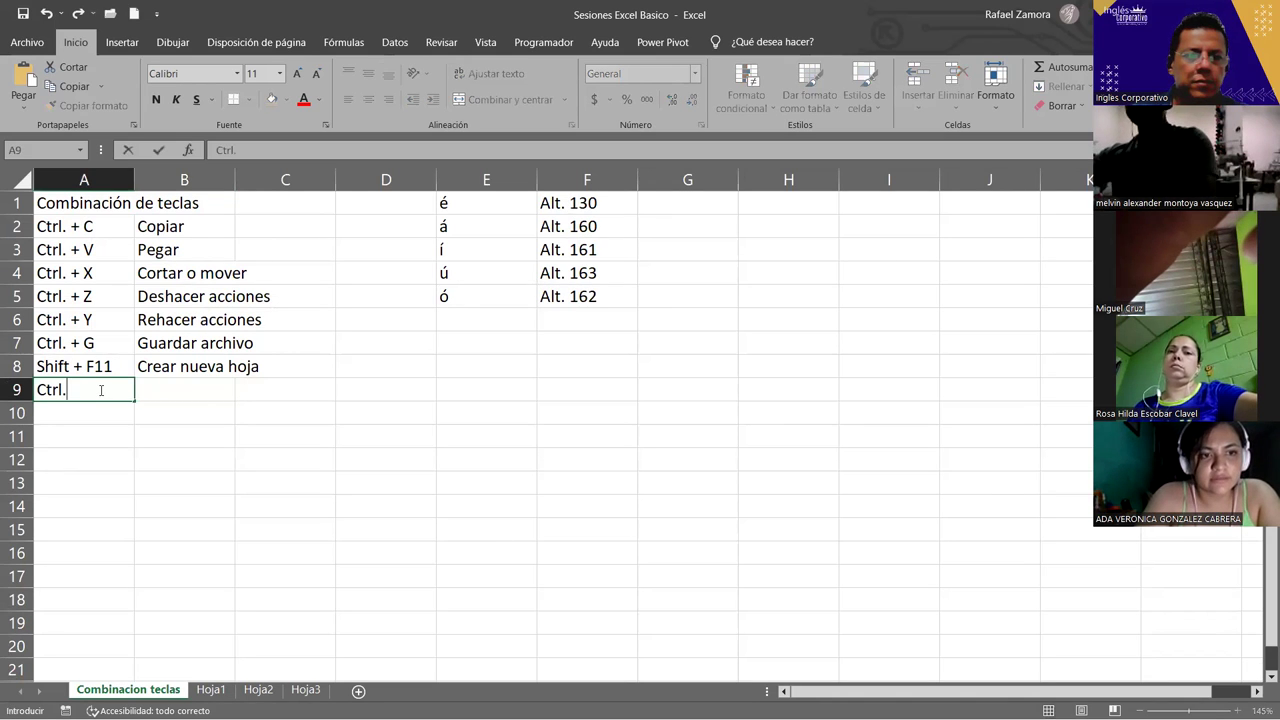
pyautogui.write('+')
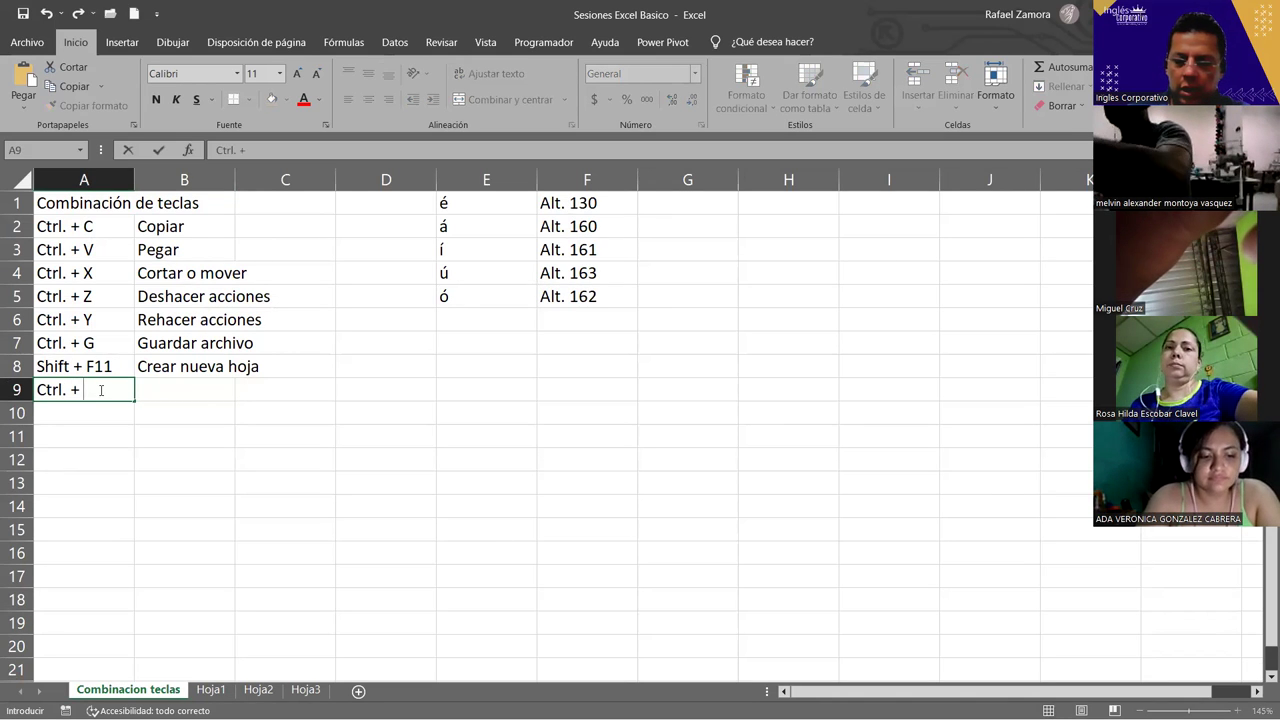
pyautogui.write(' Pav.')
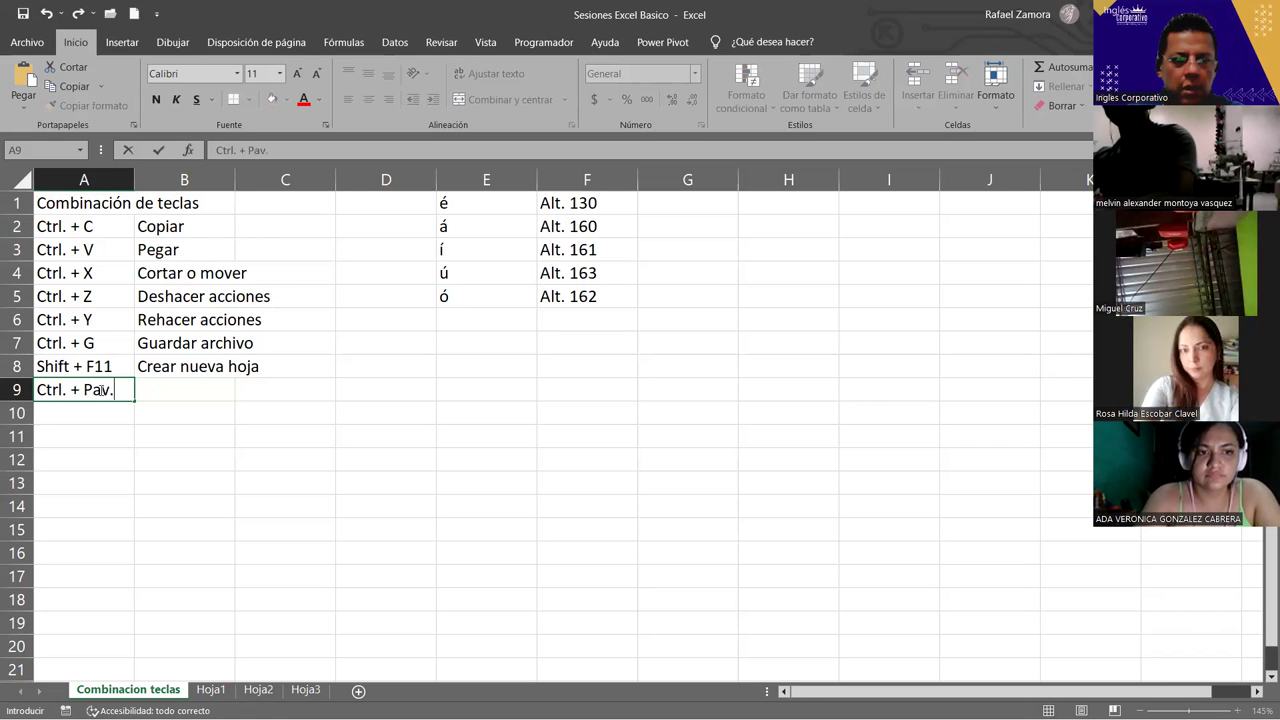
pyautogui.write(' PAg')
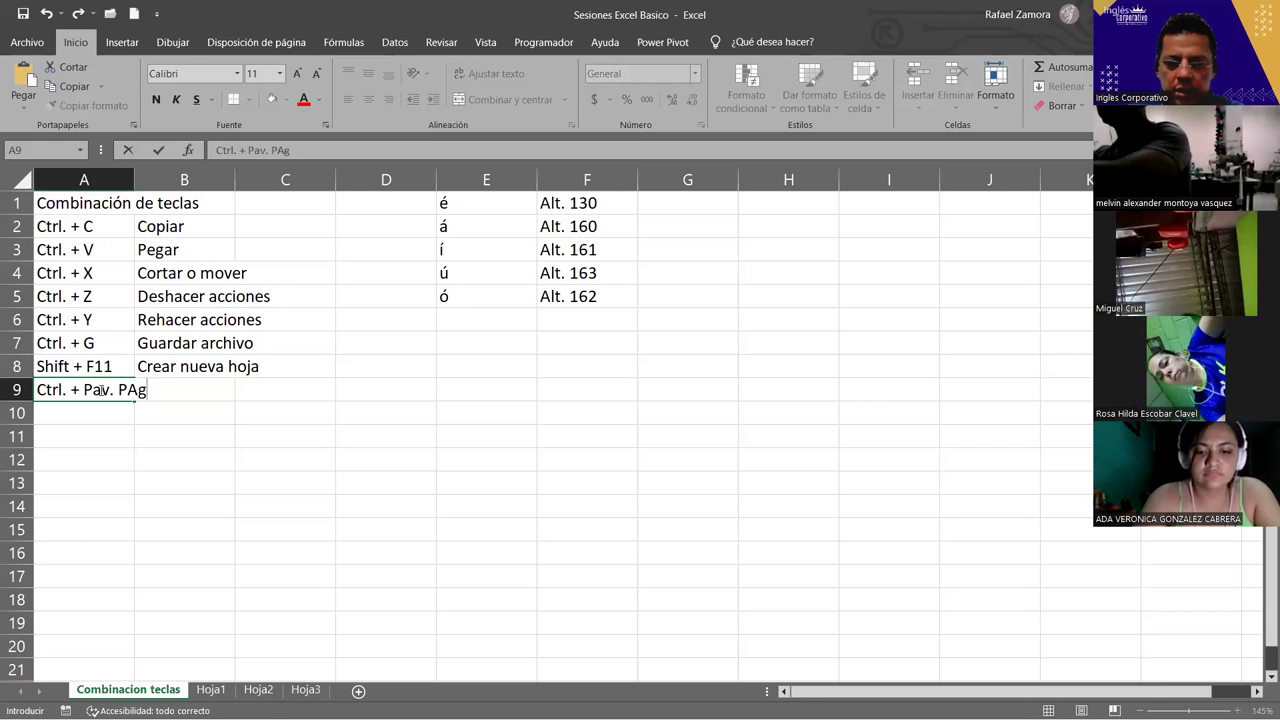
pyautogui.press('Return')
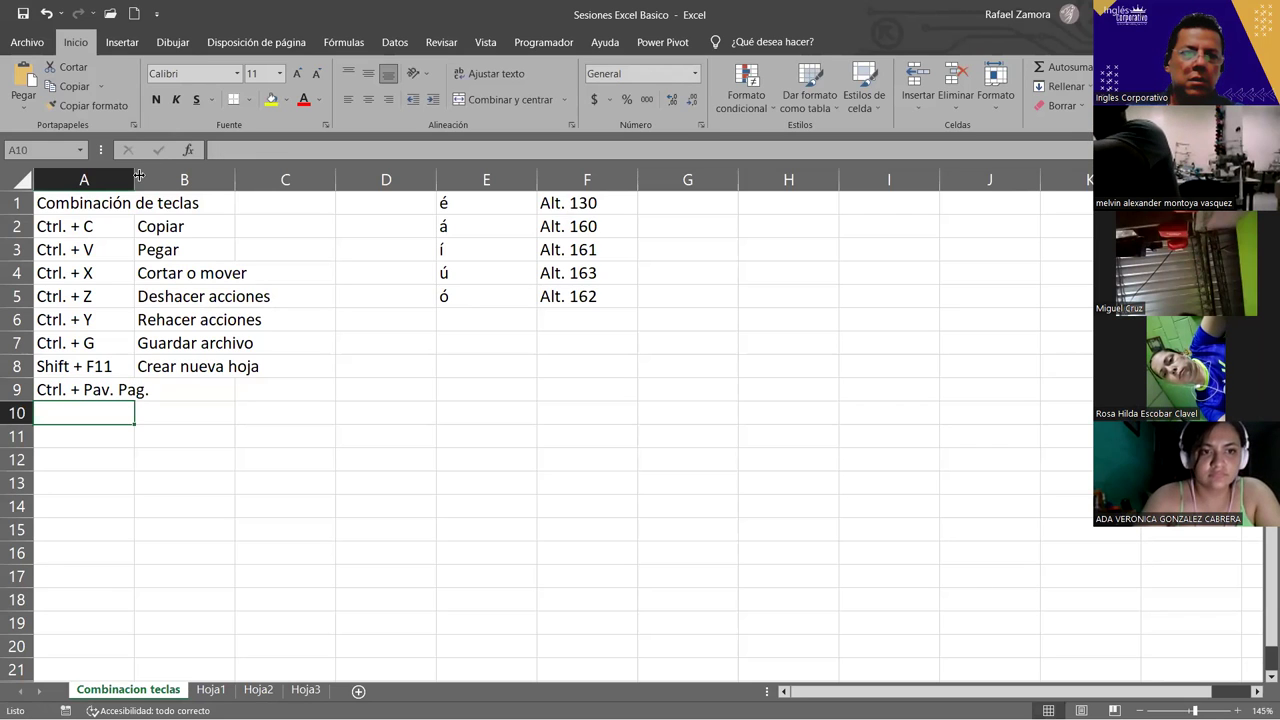
pyautogui.click(169, 179)
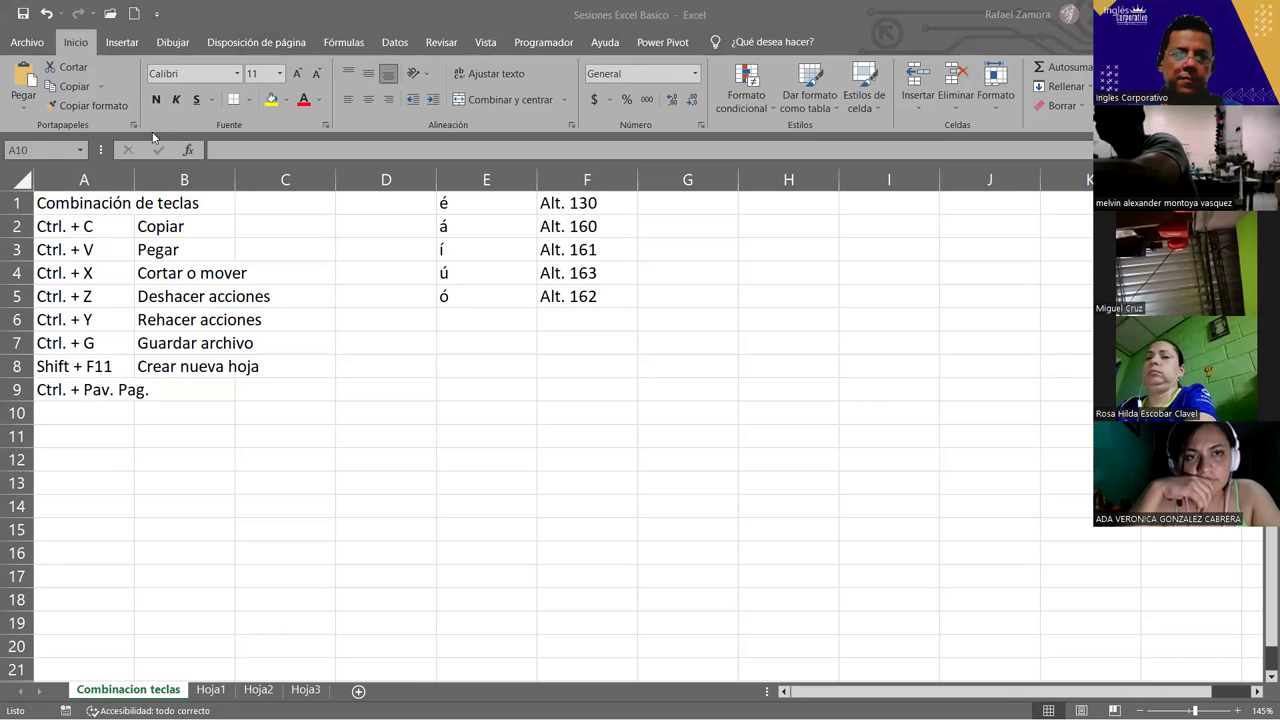
# Autofit column A and type the description 'Navegar entre hojas' in B9.
pyautogui.doubleClick(136, 179)
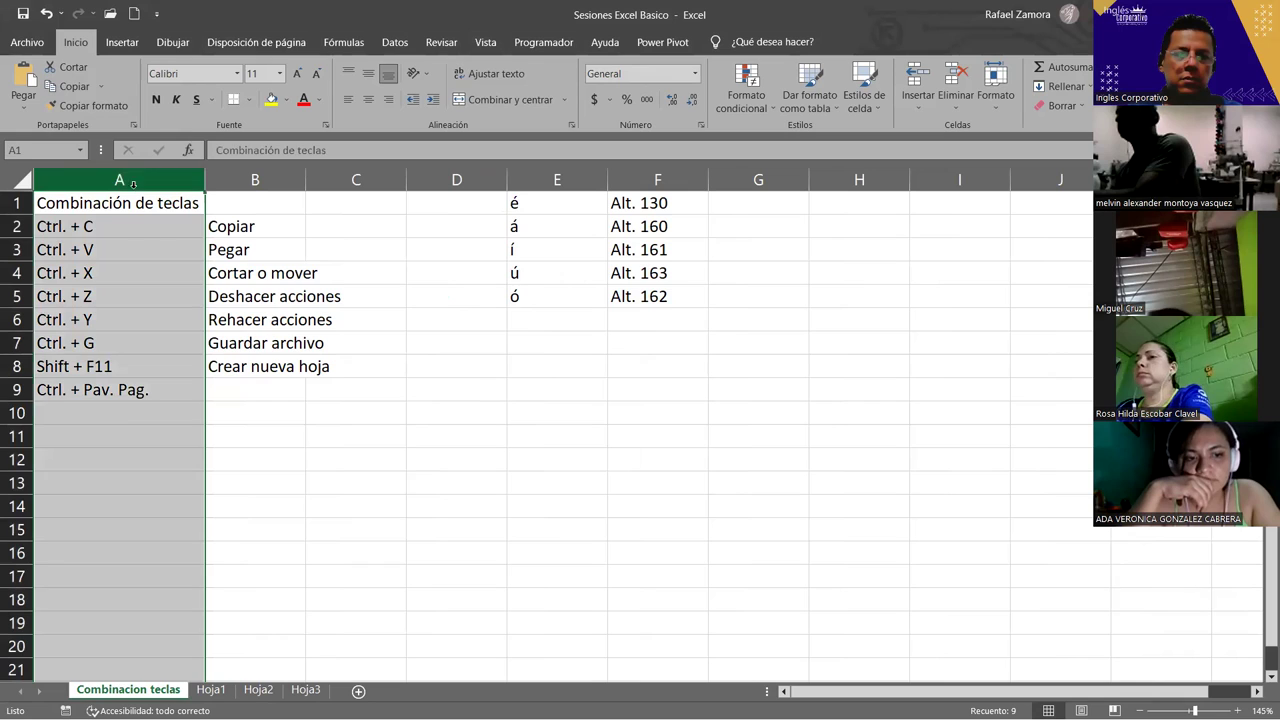
pyautogui.click(320, 503)
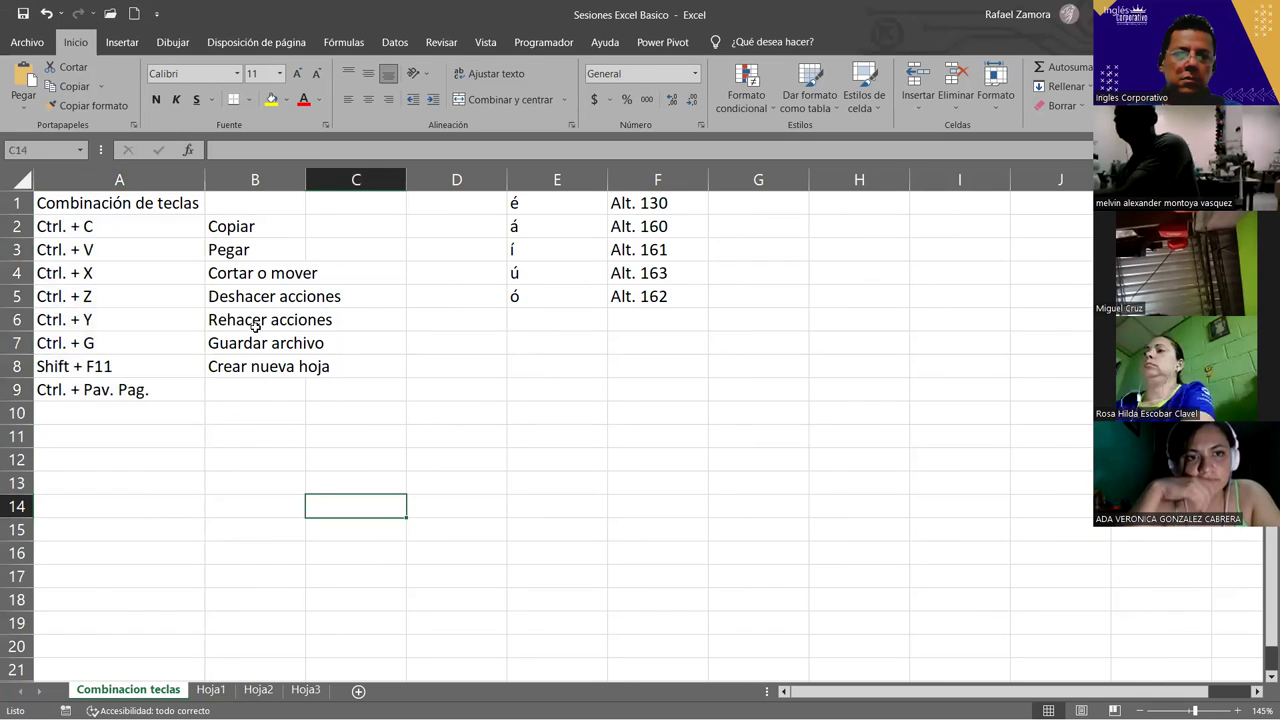
pyautogui.doubleClick(240, 390)
pyautogui.write('V')
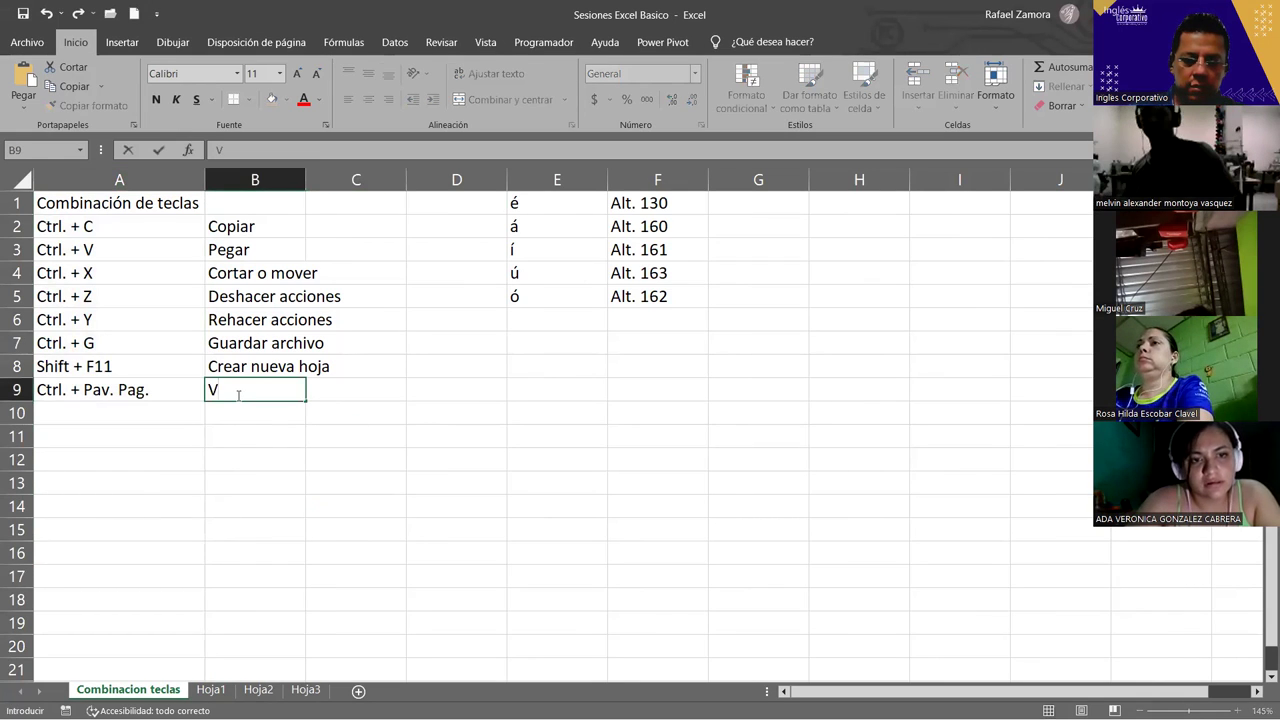
pyautogui.press('BackSpace')
pyautogui.write('Navegar entre hojas')
# Confirm the B9 description and copy the A9 shortcut down into A10 with the fill handle.
pyautogui.press('Return')
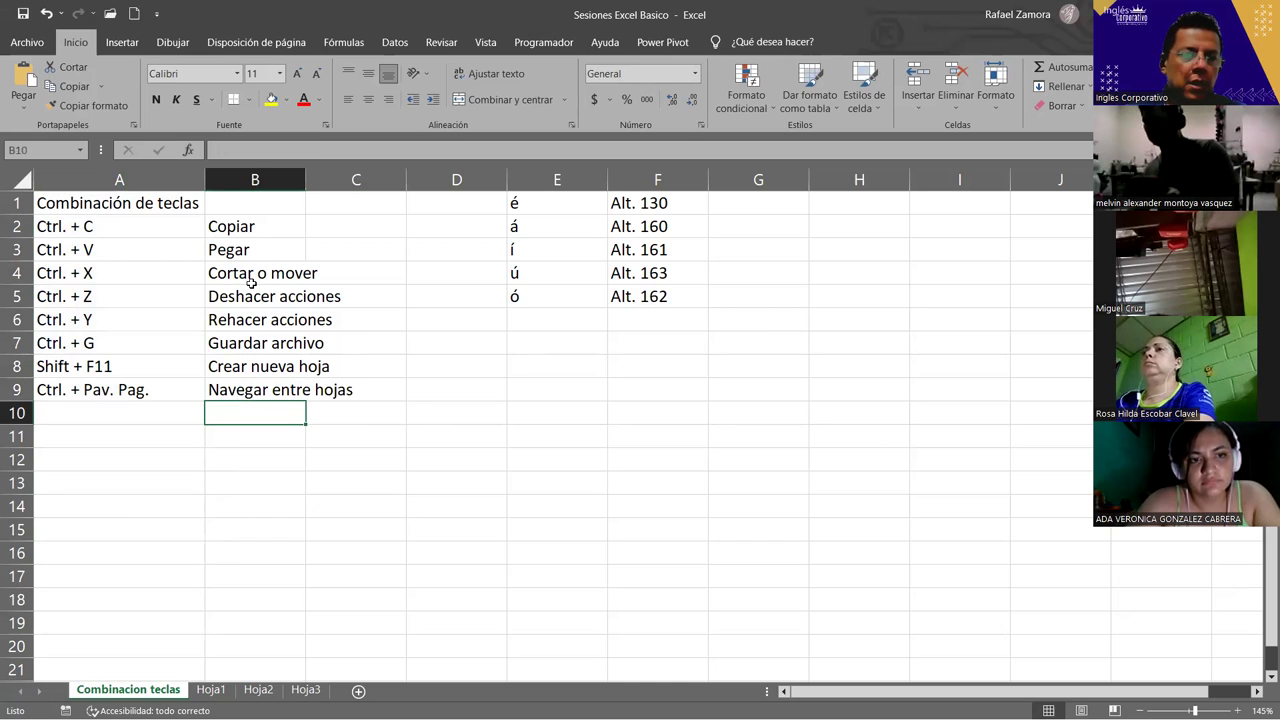
pyautogui.click(134, 389)
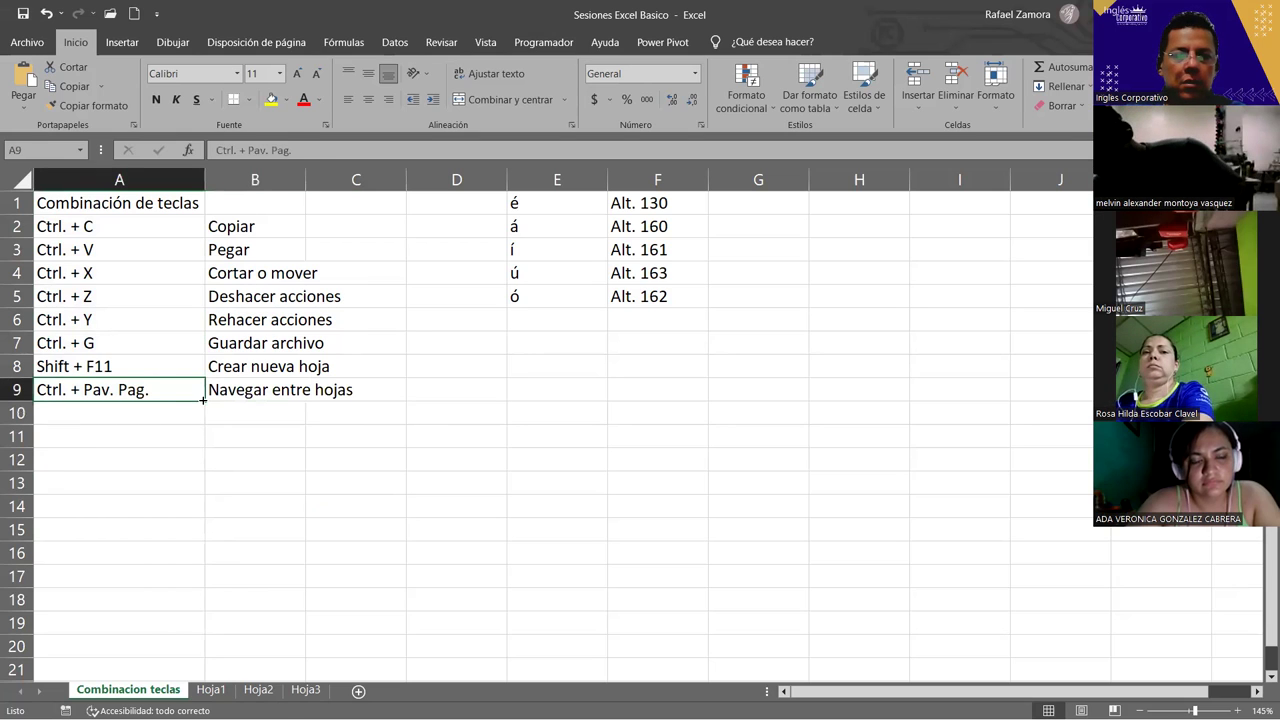
pyautogui.moveTo(203, 400)
pyautogui.mouseDown()
pyautogui.moveTo(155, 416)
pyautogui.moveTo(83, 413)
pyautogui.mouseUp()
pyautogui.doubleClick(155, 416)
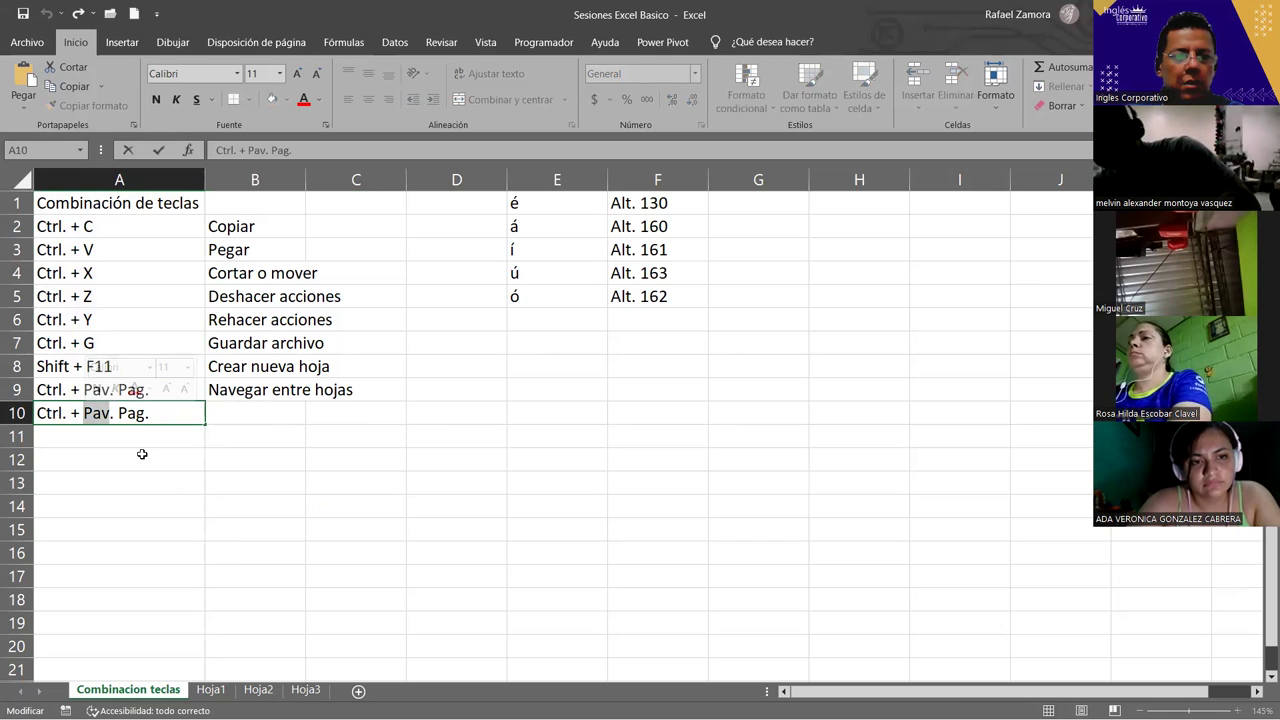
pyautogui.press('Escape')
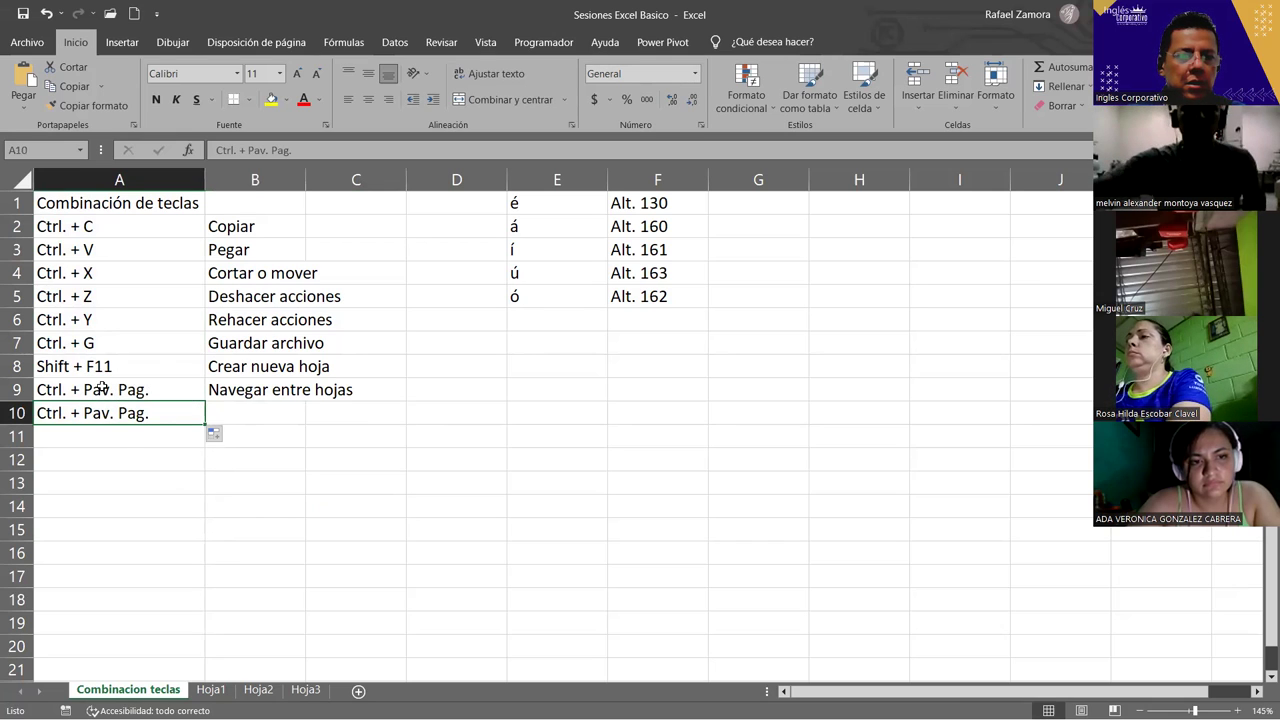
# Change cell A9 to read 'Ctrl. + Av. Pag.'.
pyautogui.click(103, 390)
pyautogui.doubleClick(103, 390)
pyautogui.moveTo(110, 390); pyautogui.dragTo(84, 390)
pyautogui.write('Av')
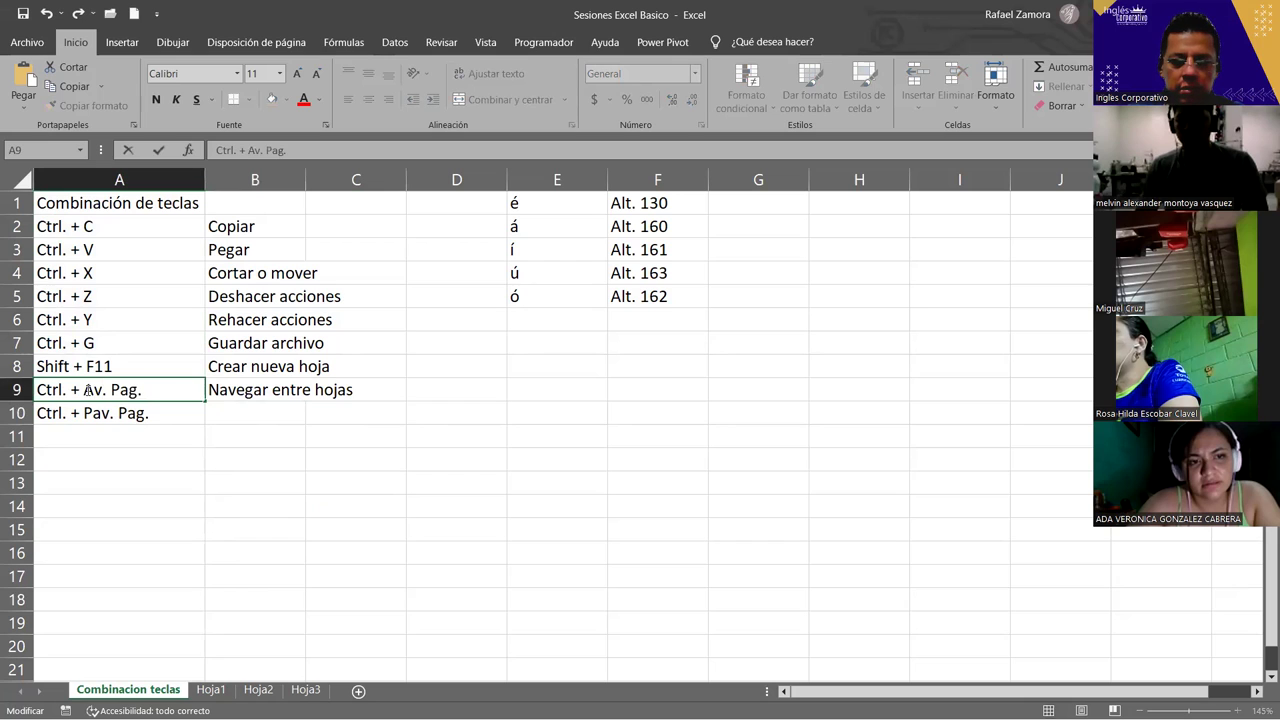
pyautogui.press('Return')
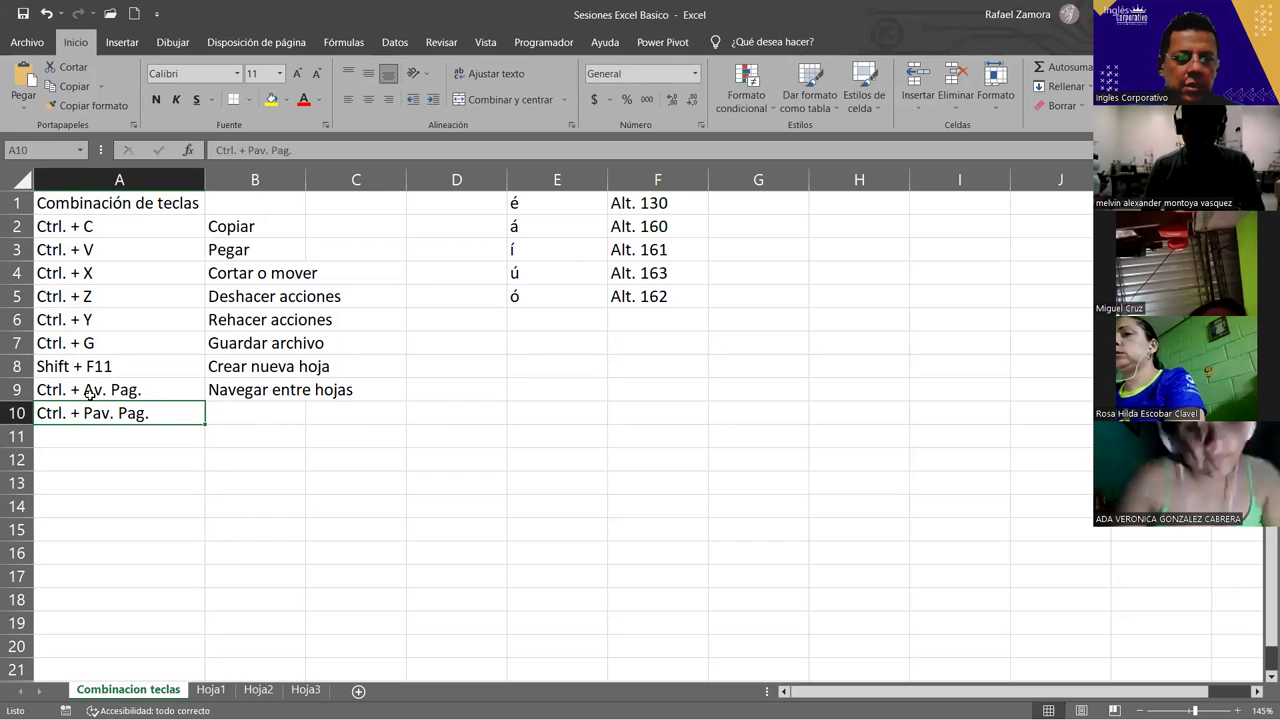
# Change cell A10 to read 'Ctrl. + Re. Pag.'.
pyautogui.doubleClick(108, 413)
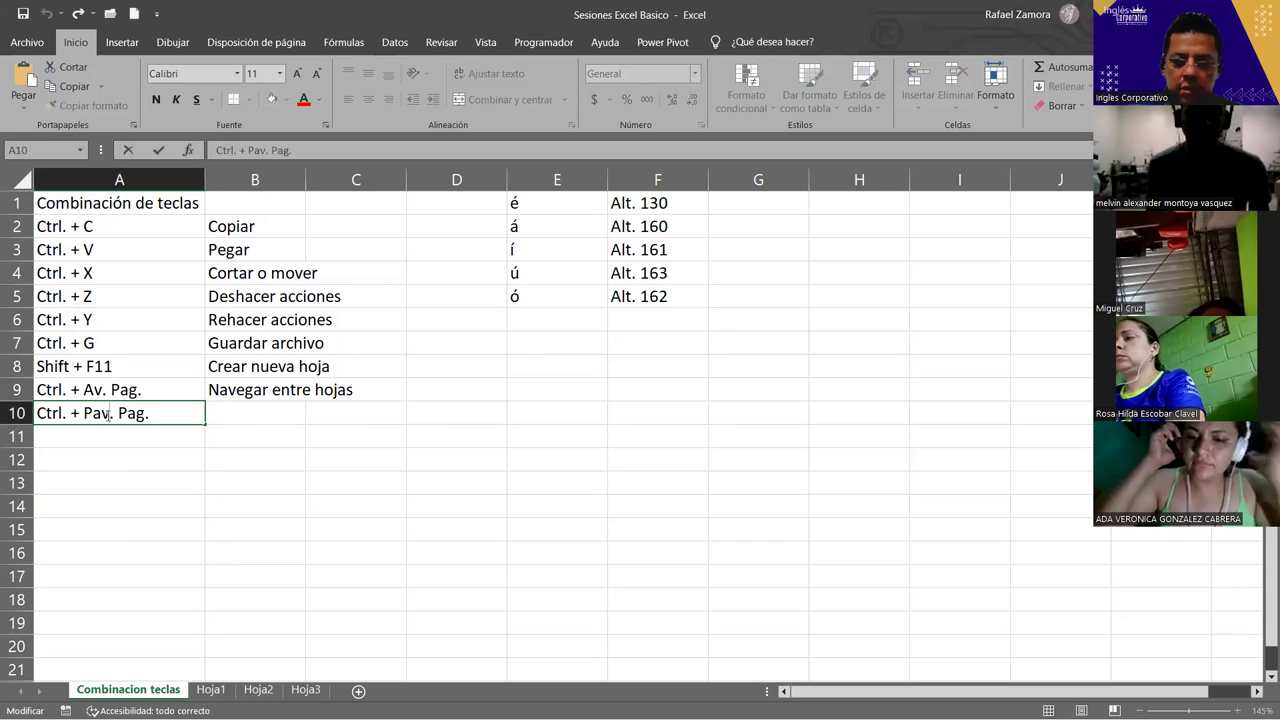
pyautogui.press('BackSpace')
pyautogui.press('BackSpace')
pyautogui.press('BackSpace')
pyautogui.write('T')
pyautogui.press('BackSpace')
pyautogui.write('Re')
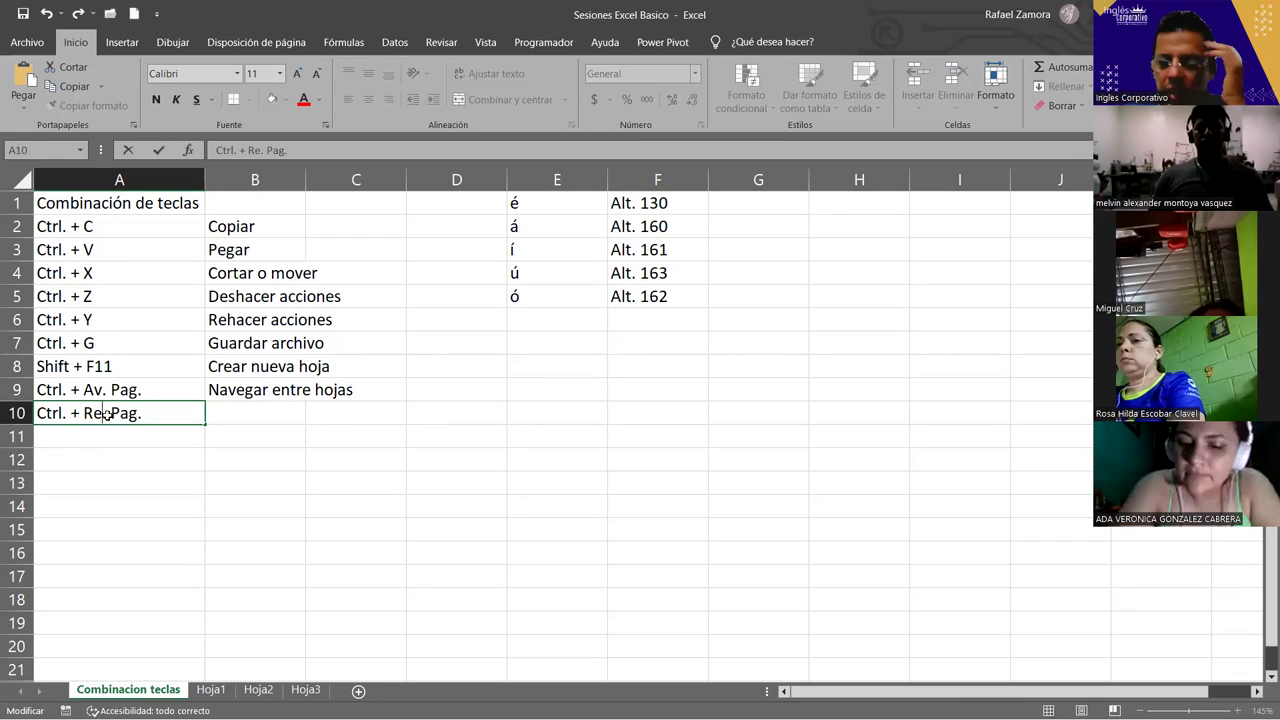
pyautogui.press('Return')
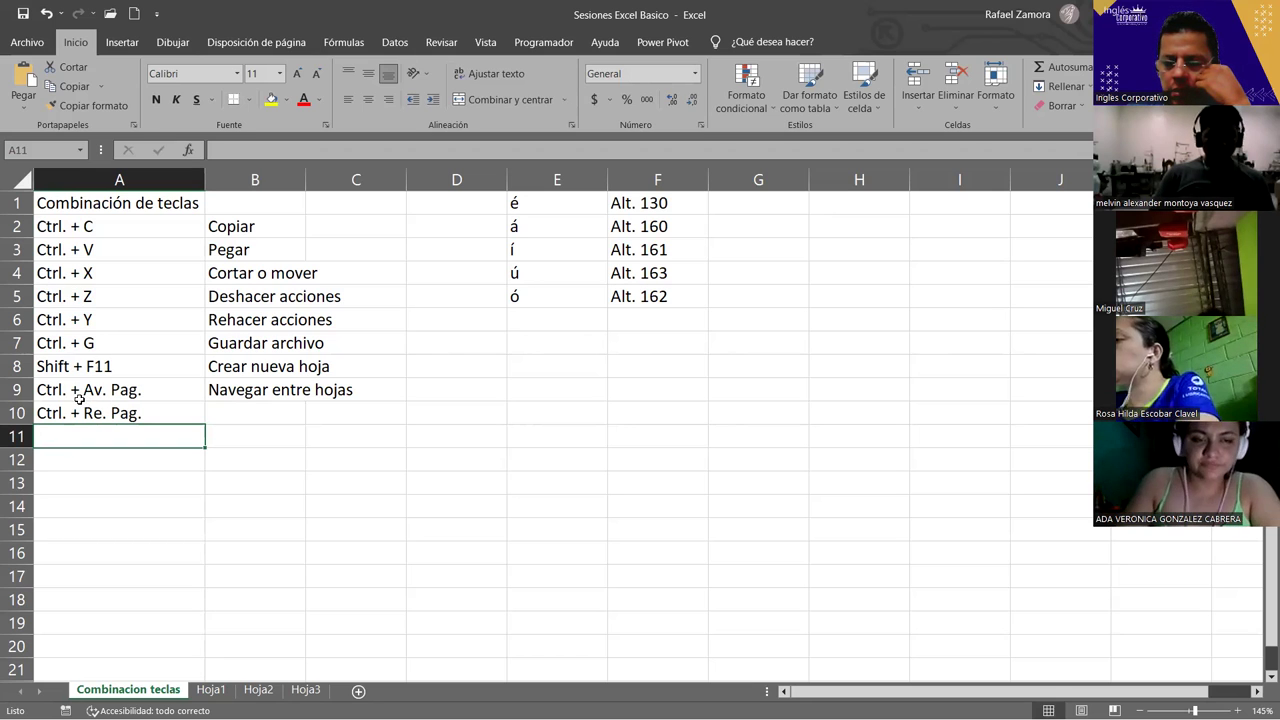
# Rewrite the shortcuts as 'Ctrl. + PgUp' in A9 and 'Ctrl. + PgDw' in A10.
pyautogui.click(130, 390)
pyautogui.doubleClick(130, 390)
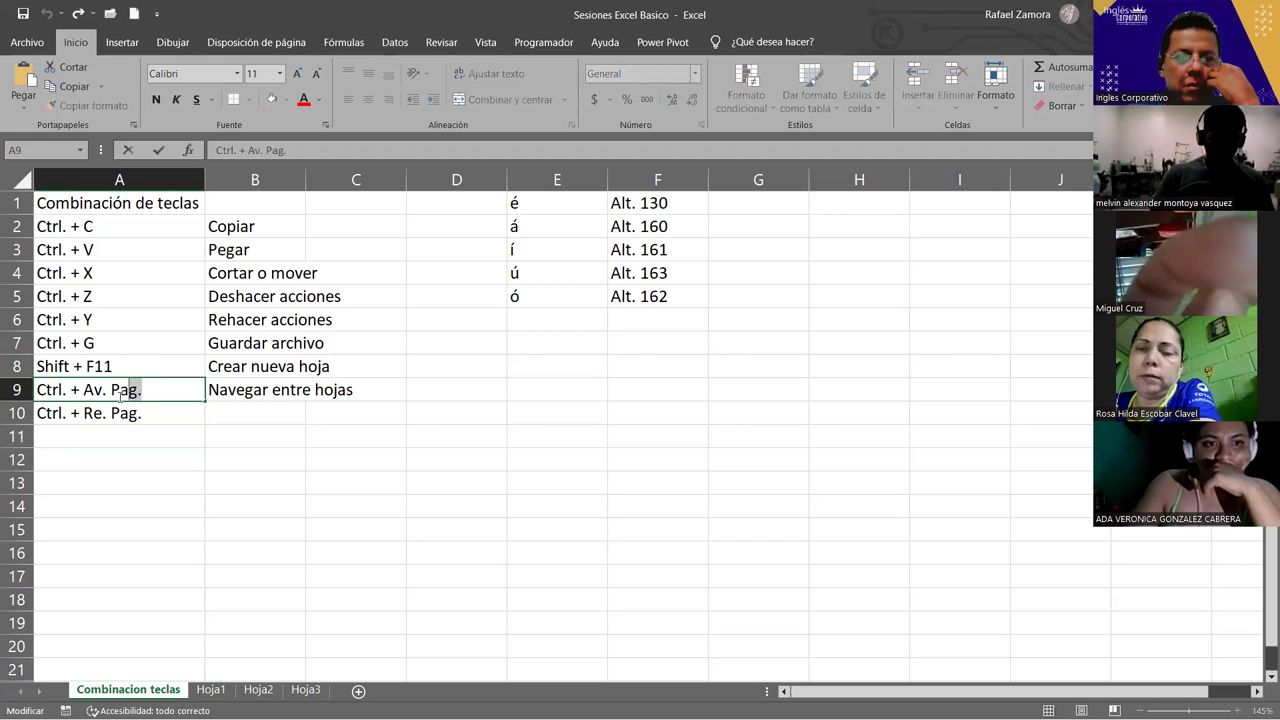
pyautogui.moveTo(141, 390); pyautogui.dragTo(84, 392)
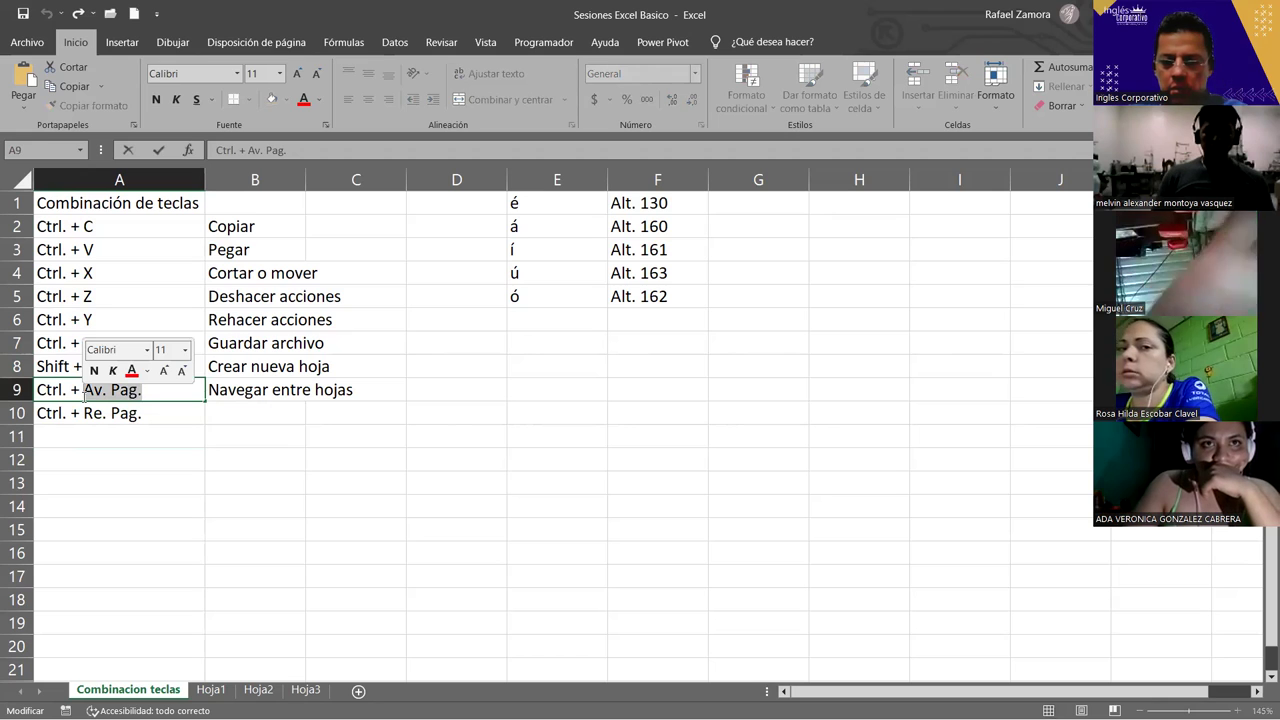
pyautogui.write('PgUp')
pyautogui.press('Return')
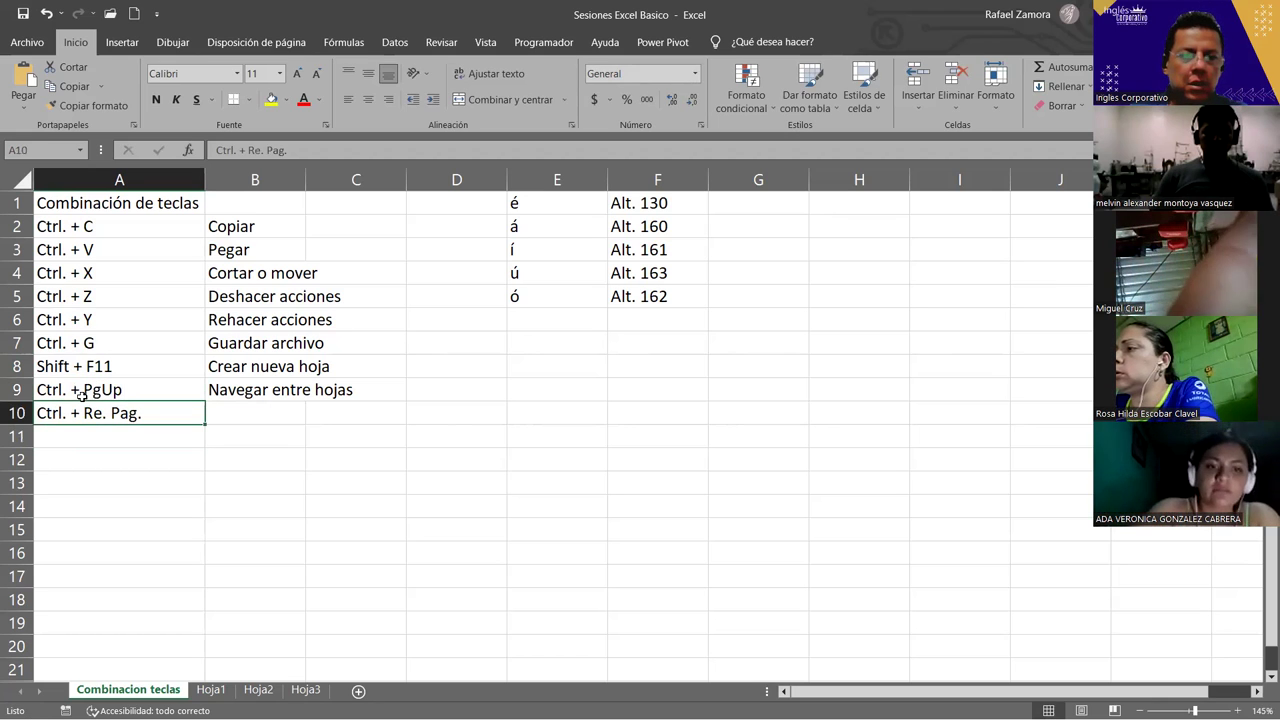
pyautogui.doubleClick(101, 413)
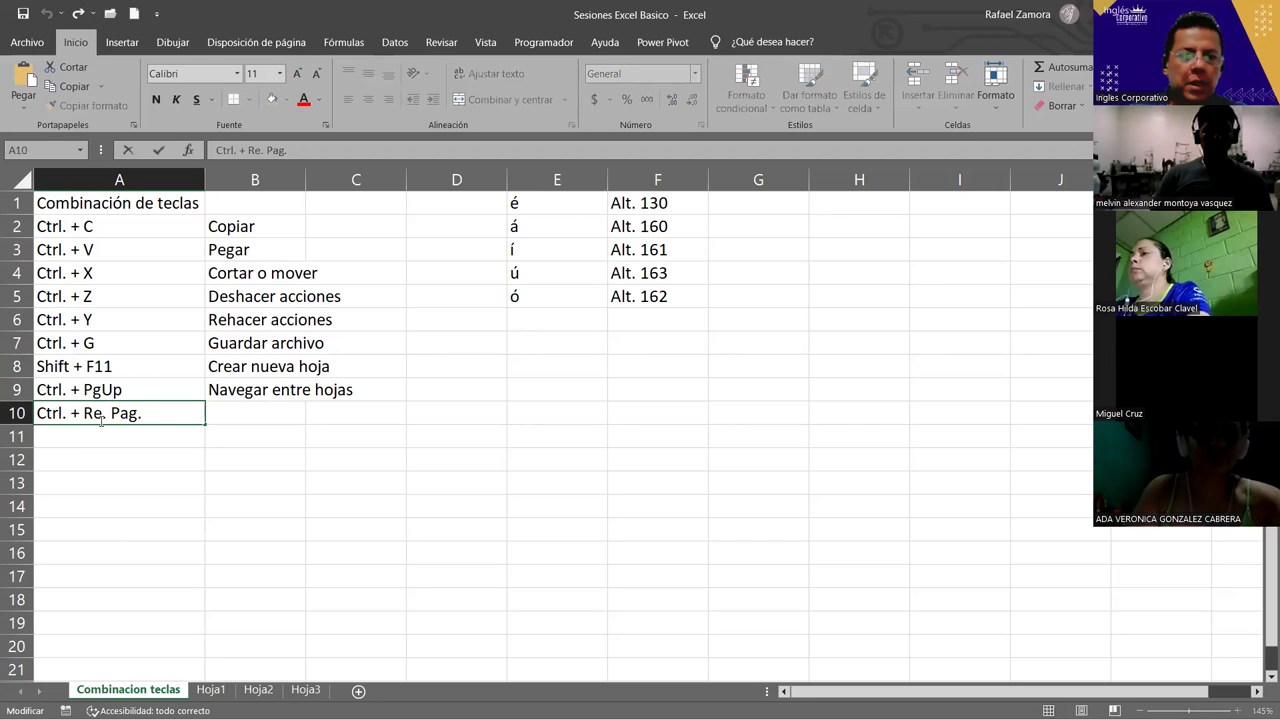
pyautogui.moveTo(84, 413); pyautogui.dragTo(183, 420)
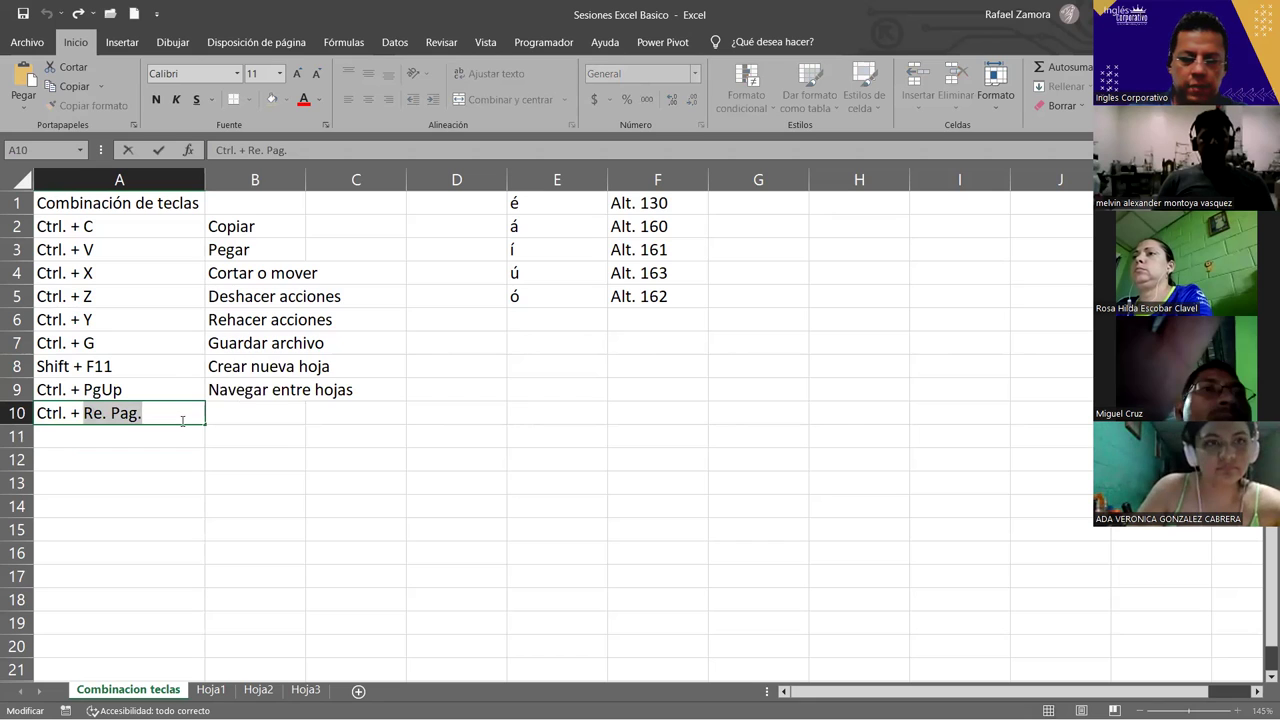
pyautogui.write('PgDw')
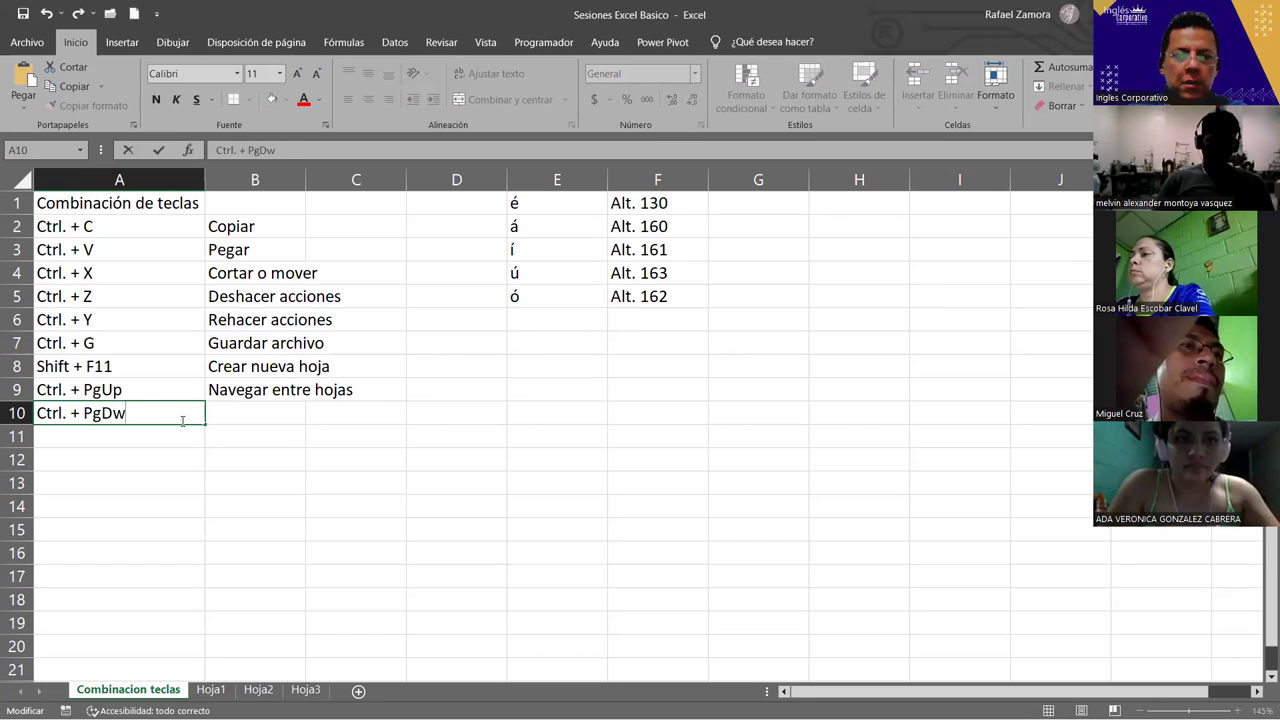
pyautogui.press('Return')
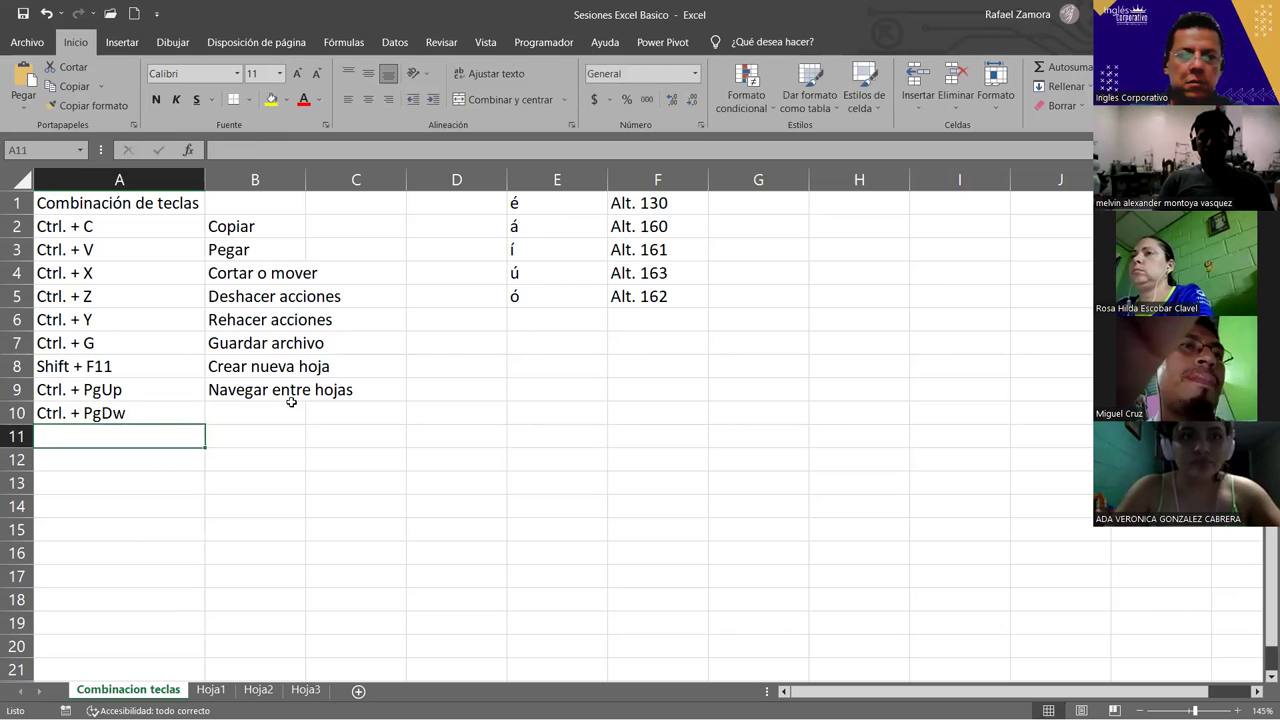
# Drag B9's fill handle down to copy 'Navegar entre hojas' into B10 beside Ctrl. + PgDw.
pyautogui.click(273, 408)
pyautogui.click(310, 392)
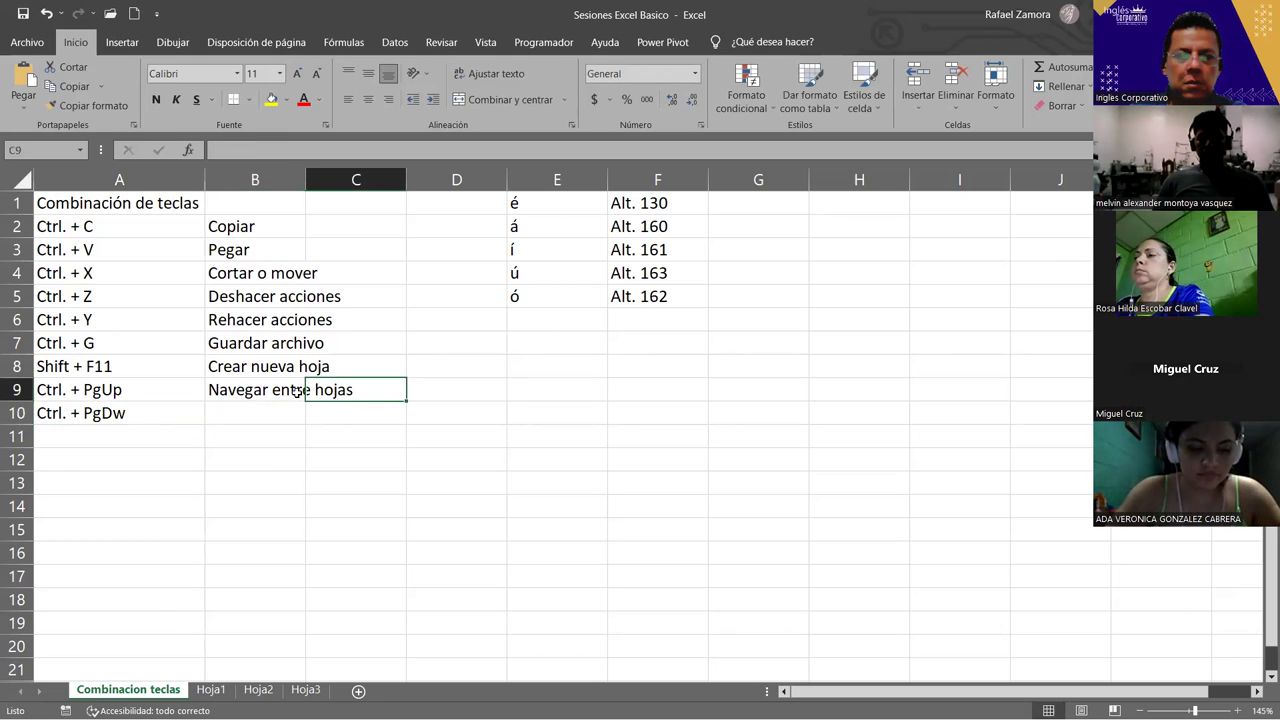
pyautogui.click(298, 396)
pyautogui.moveTo(305, 401); pyautogui.dragTo(305, 424)
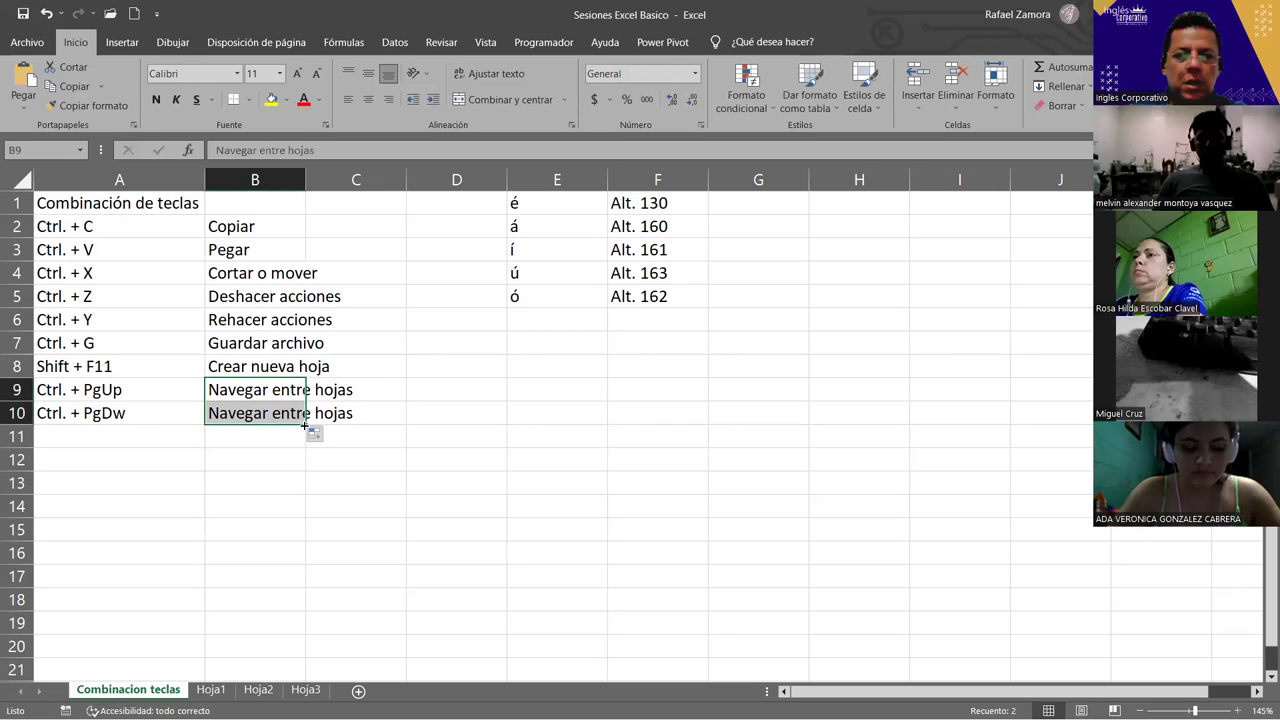
pyautogui.click(316, 498)
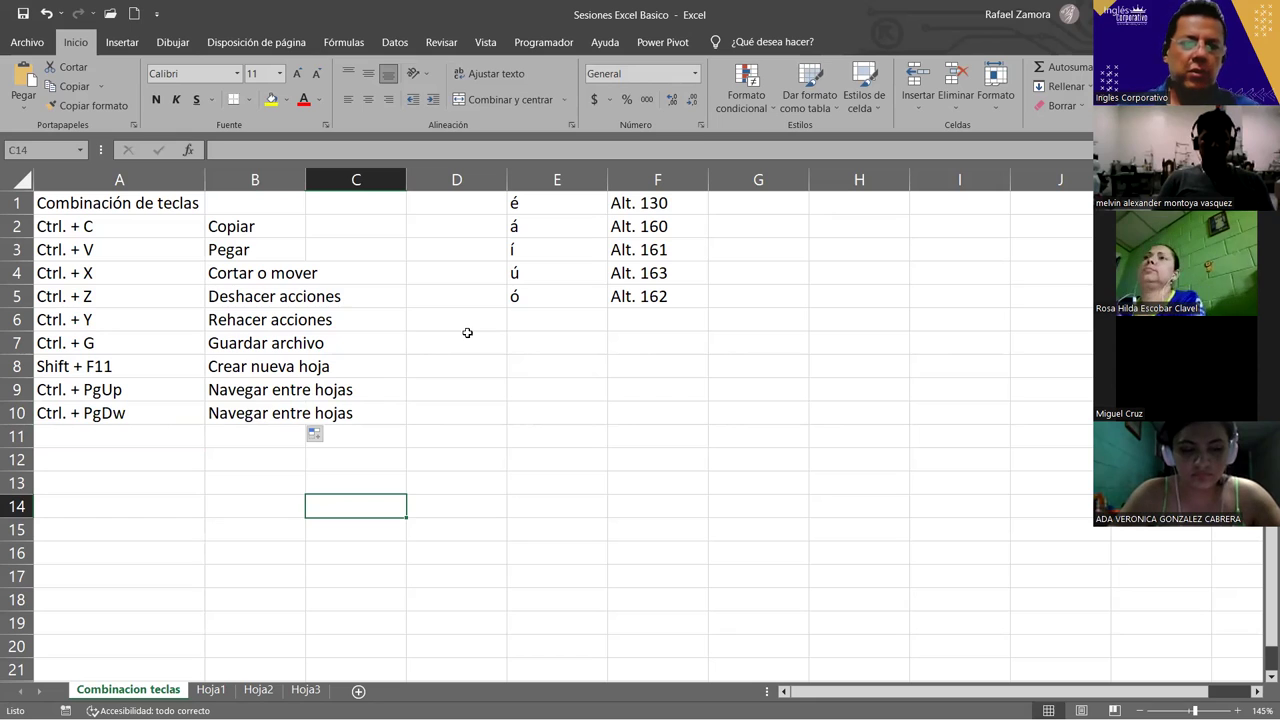
pyautogui.click(230, 538)
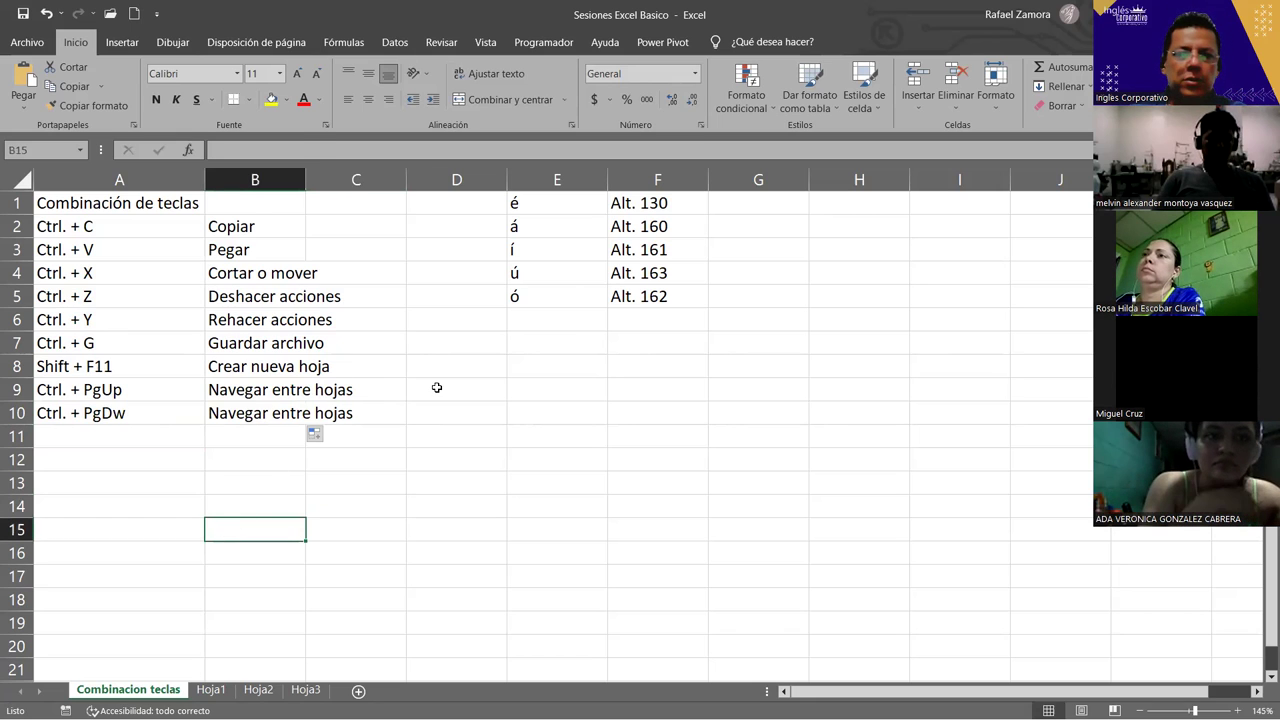
pyautogui.click(96, 200)
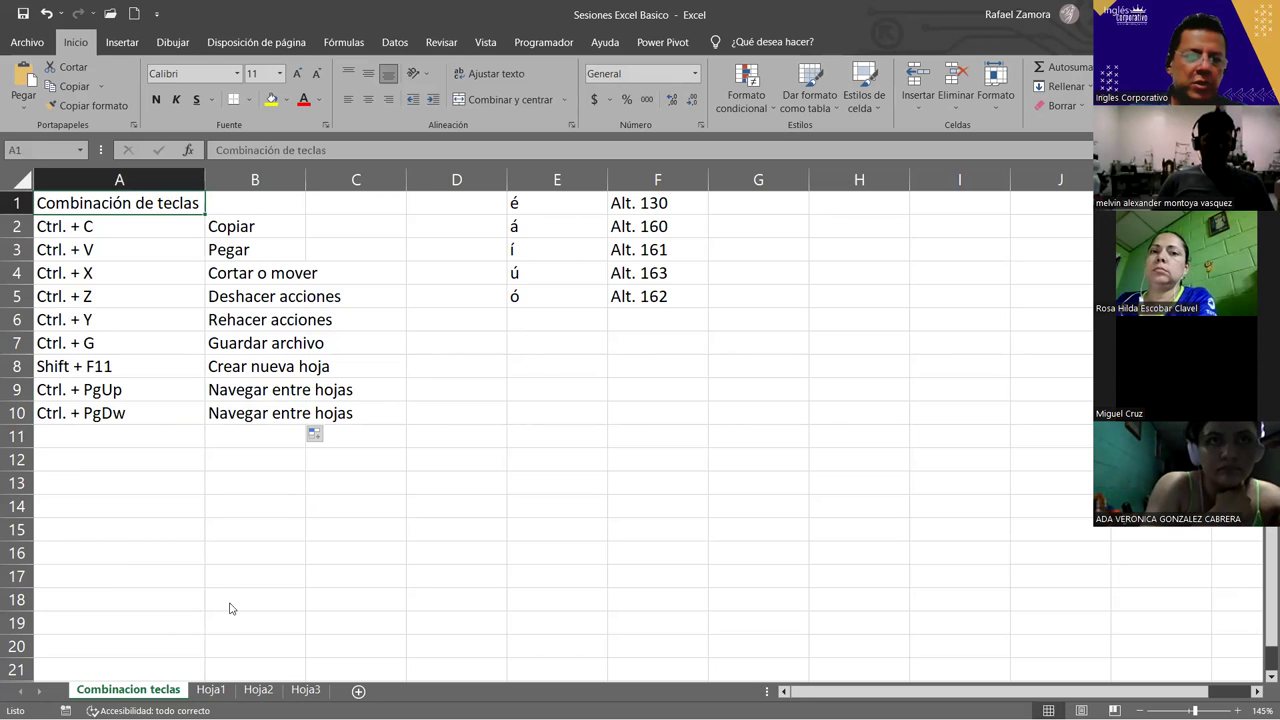
# Open the blank Hoja1 sheet of the Sesiones Excel Basico workbook.
pyautogui.click(213, 689)
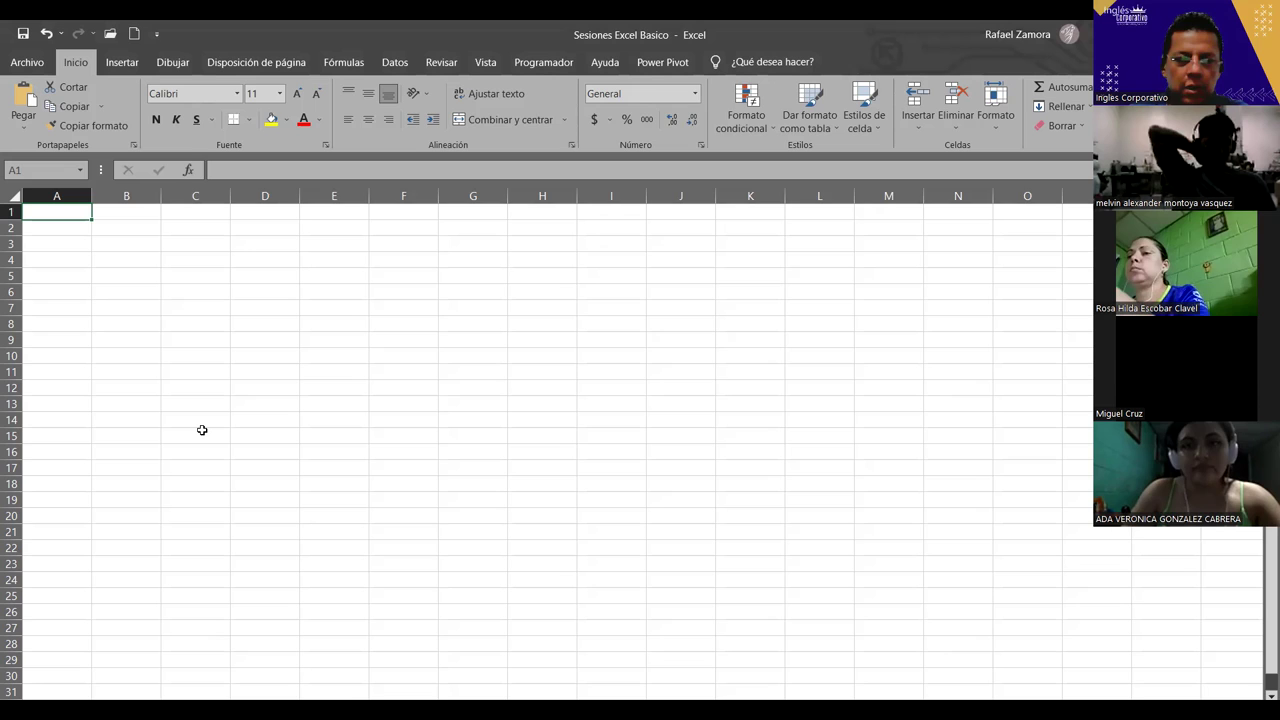
# Enter 'Excel' in A1 and copy it into A2:A15.
pyautogui.write('Excel')
pyautogui.press('Return')
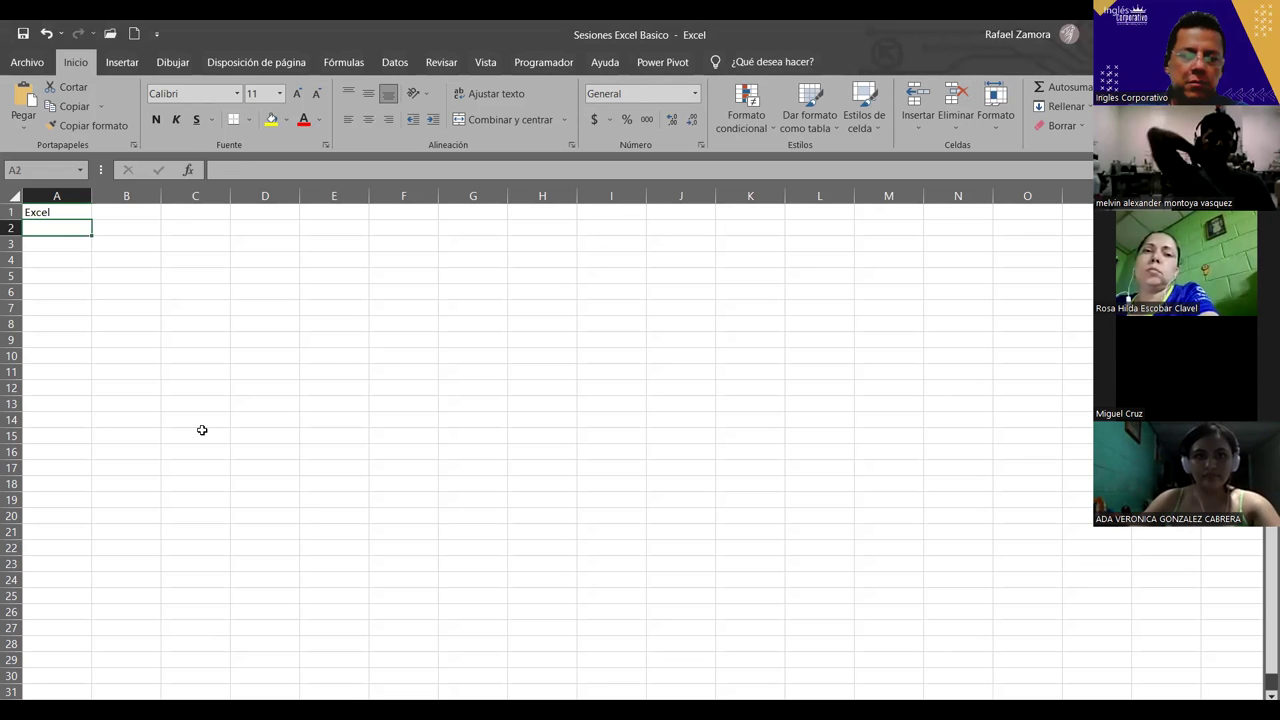
pyautogui.scroll(3, 185, 390)
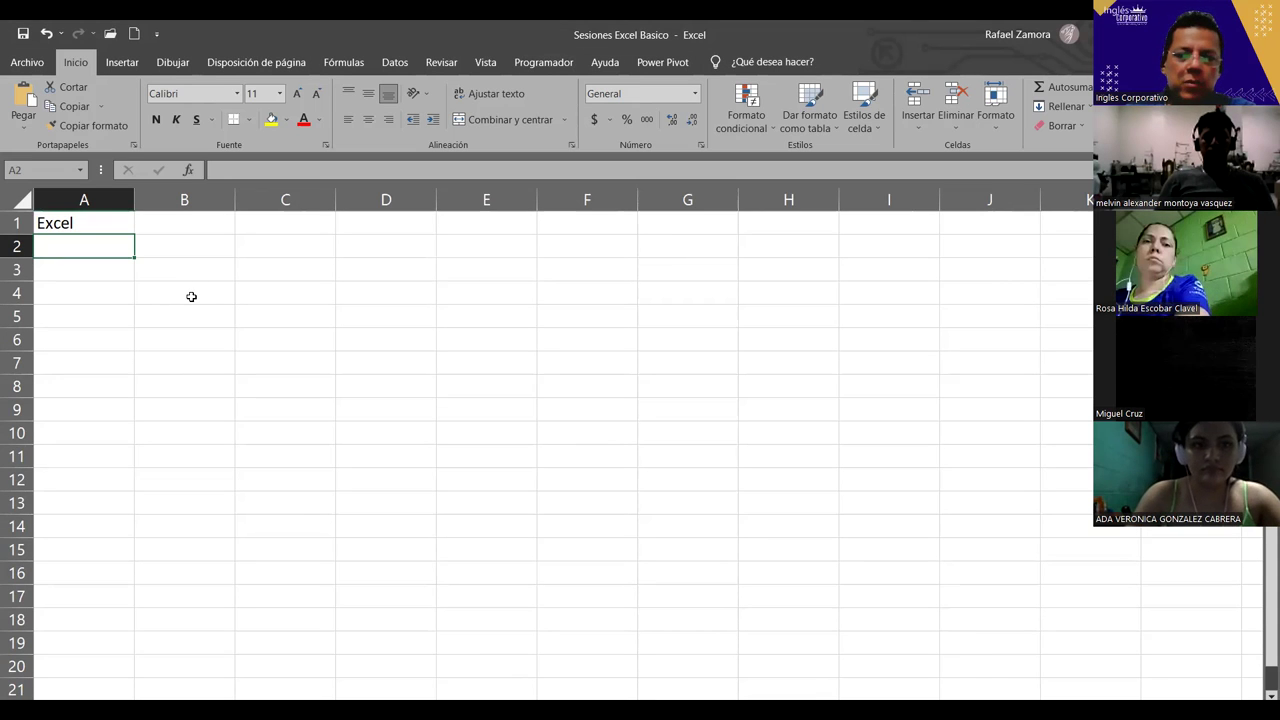
pyautogui.click(102, 223)
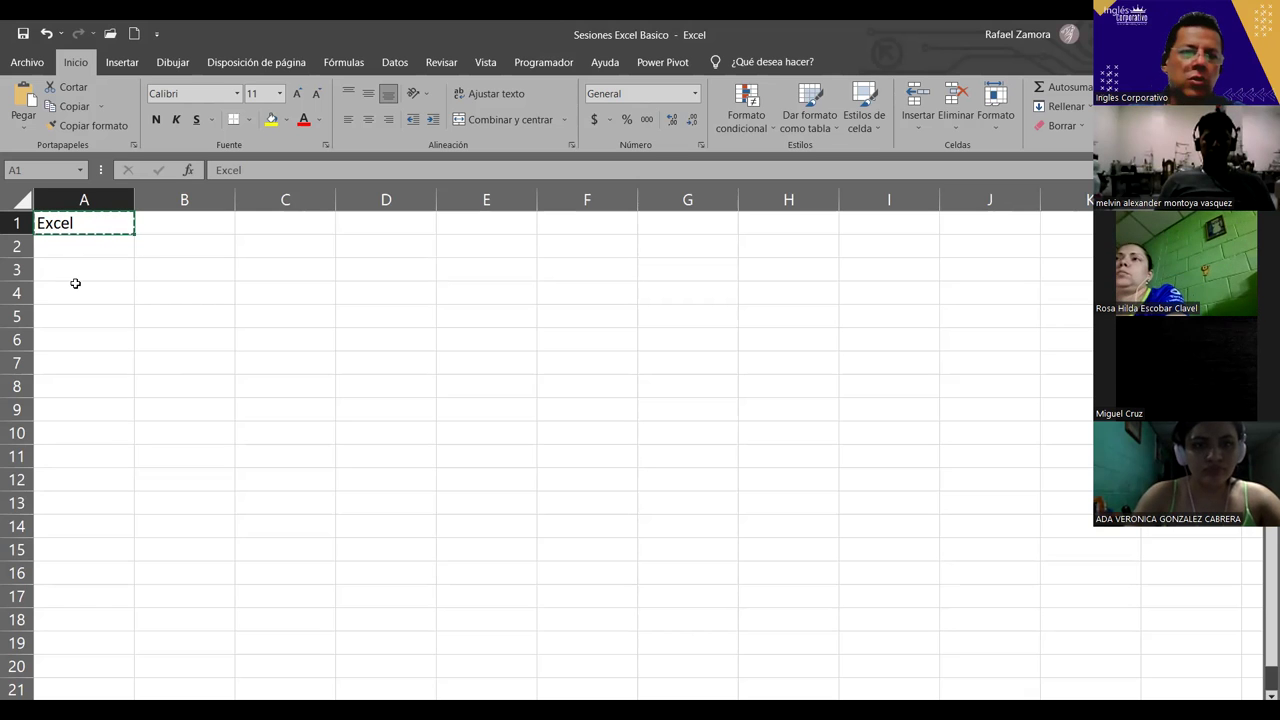
pyautogui.hotkey('ctrl', 'c')
pyautogui.moveTo(86, 246)
pyautogui.mouseDown()
pyautogui.moveTo(46, 622)
pyautogui.moveTo(91, 555)
pyautogui.mouseUp()
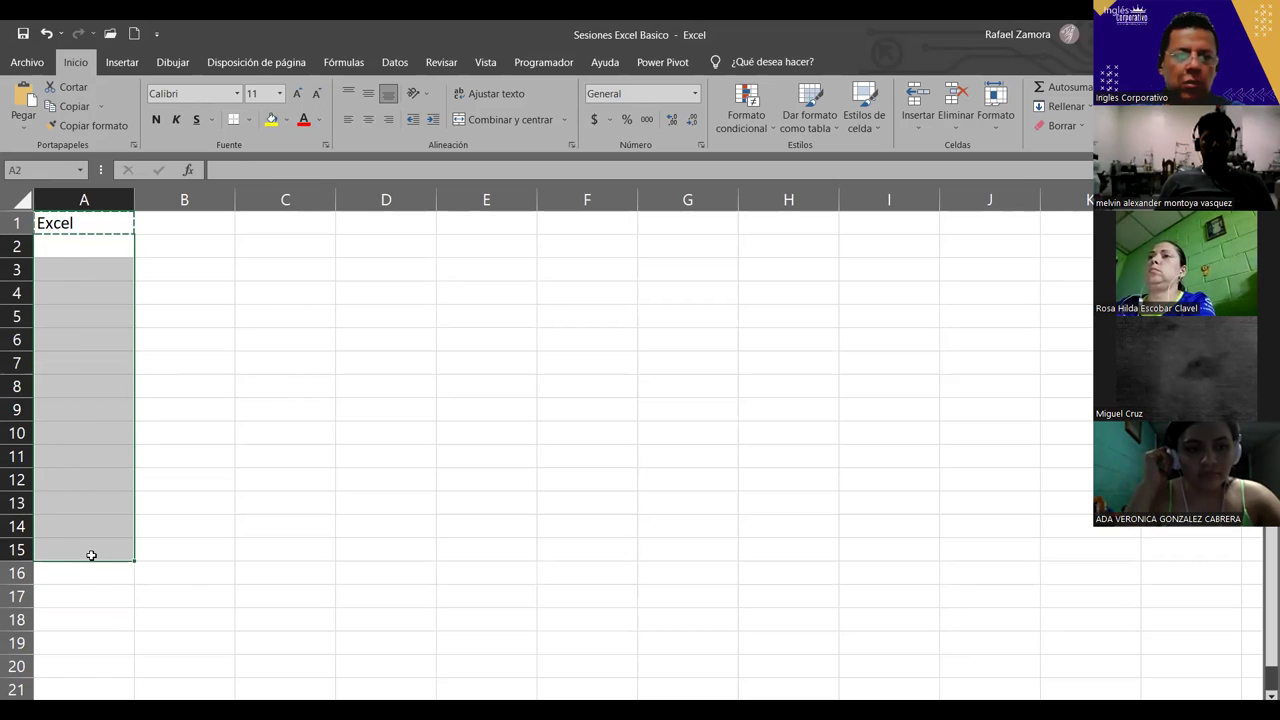
pyautogui.hotkey('ctrl', 'v')
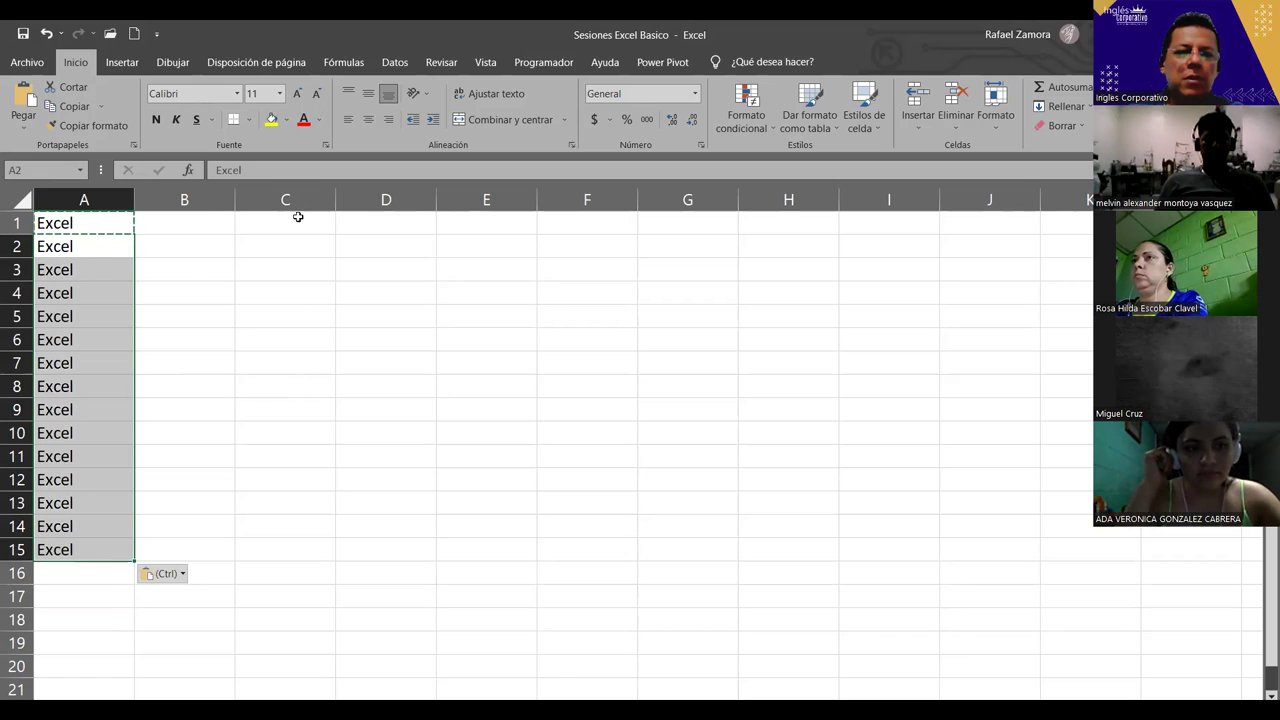
# Paste 'Excel' into cell C1 as well.
pyautogui.click(298, 217)
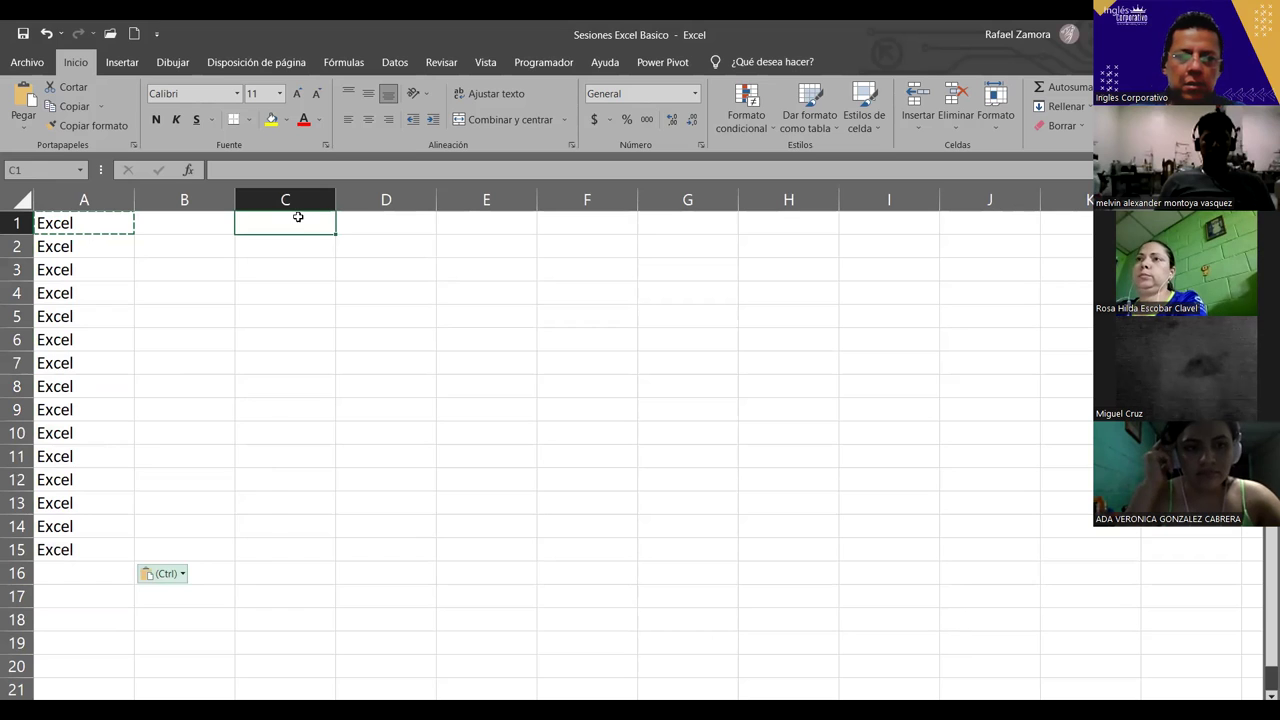
pyautogui.press('ctrl')
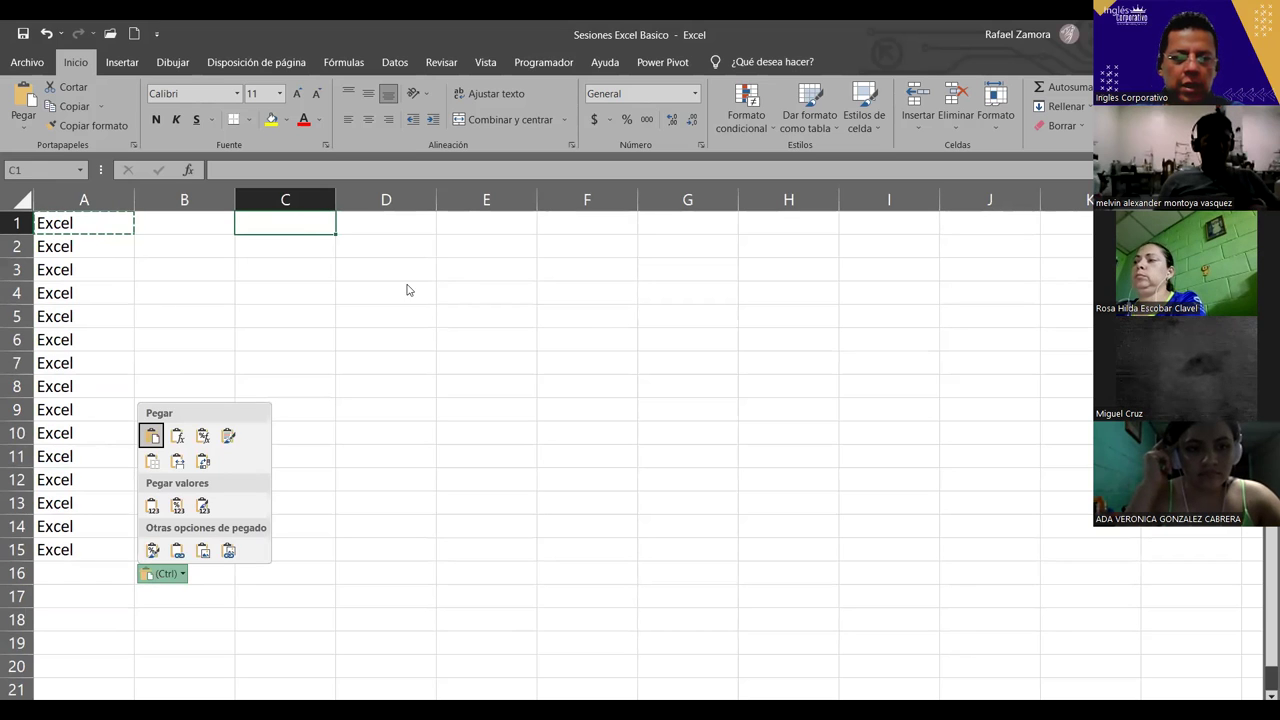
pyautogui.press('Escape')
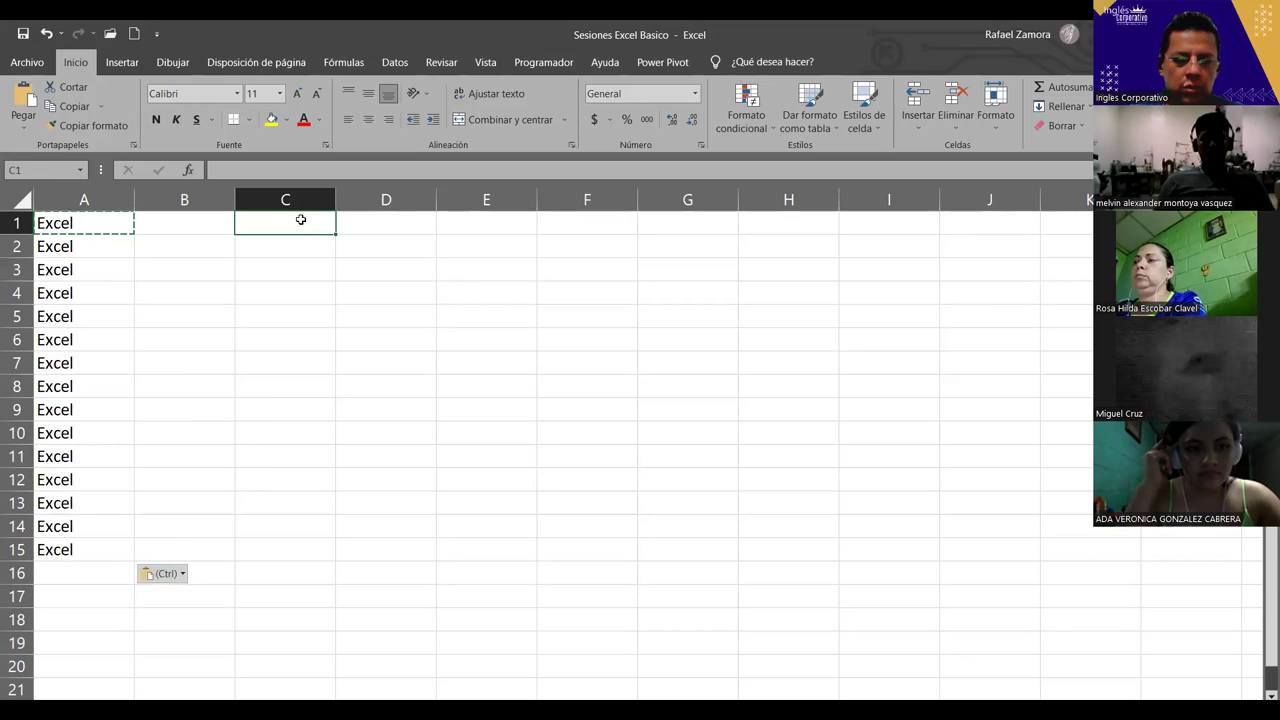
pyautogui.hotkey('ctrl', 'v')
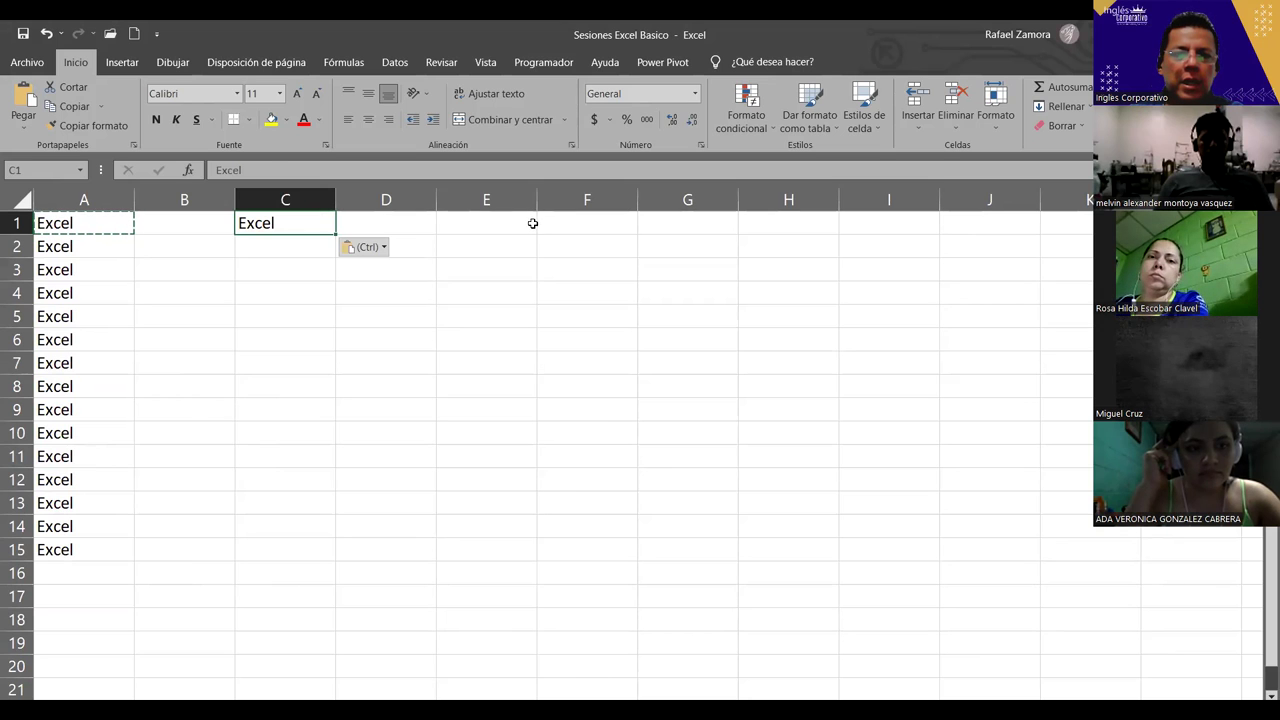
pyautogui.click(499, 224)
# Paste 'Excel' into E1, then return the selection to cell A2.
pyautogui.hotkey('ctrl', 'v')
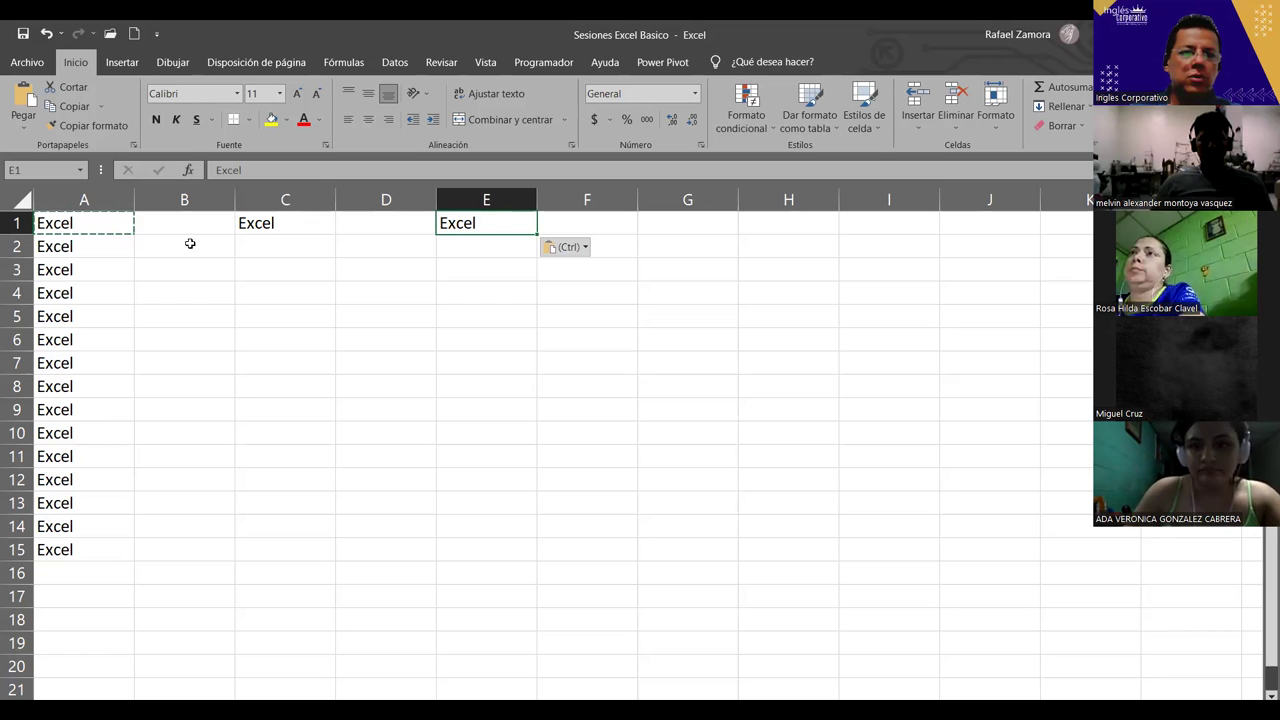
pyautogui.click(106, 252)
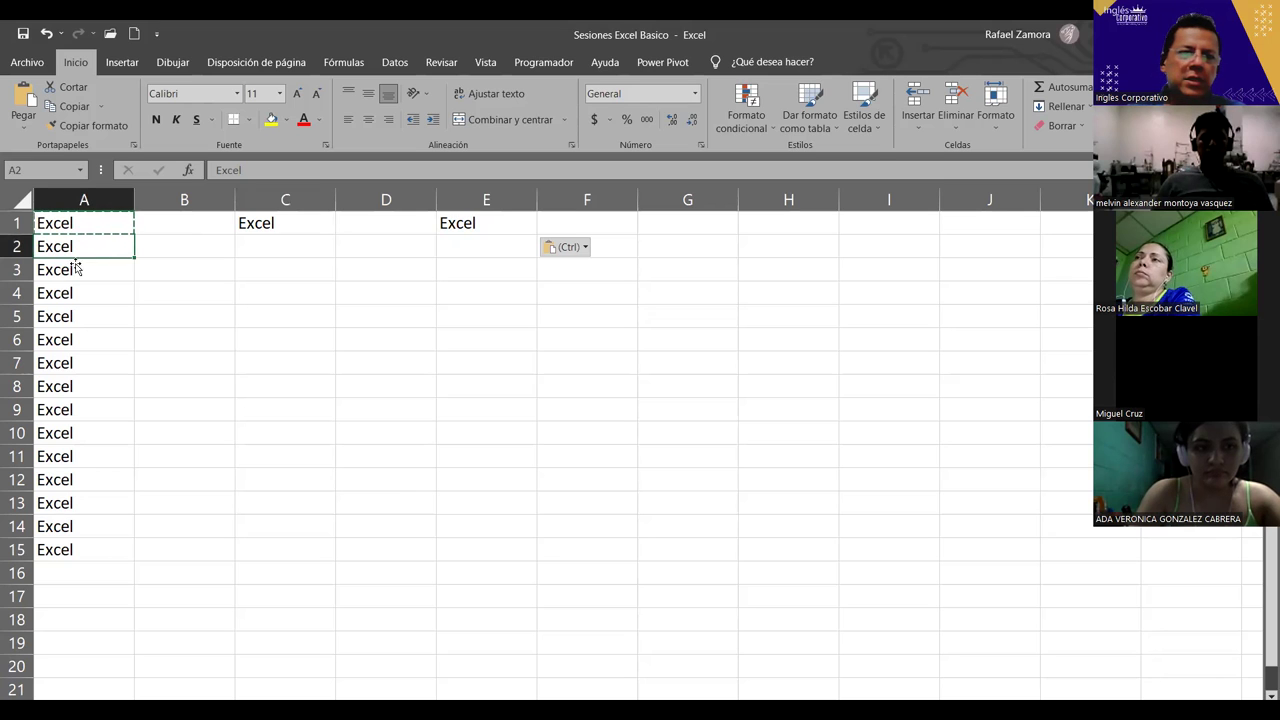
pyautogui.moveTo(94, 248); pyautogui.dragTo(115, 493)
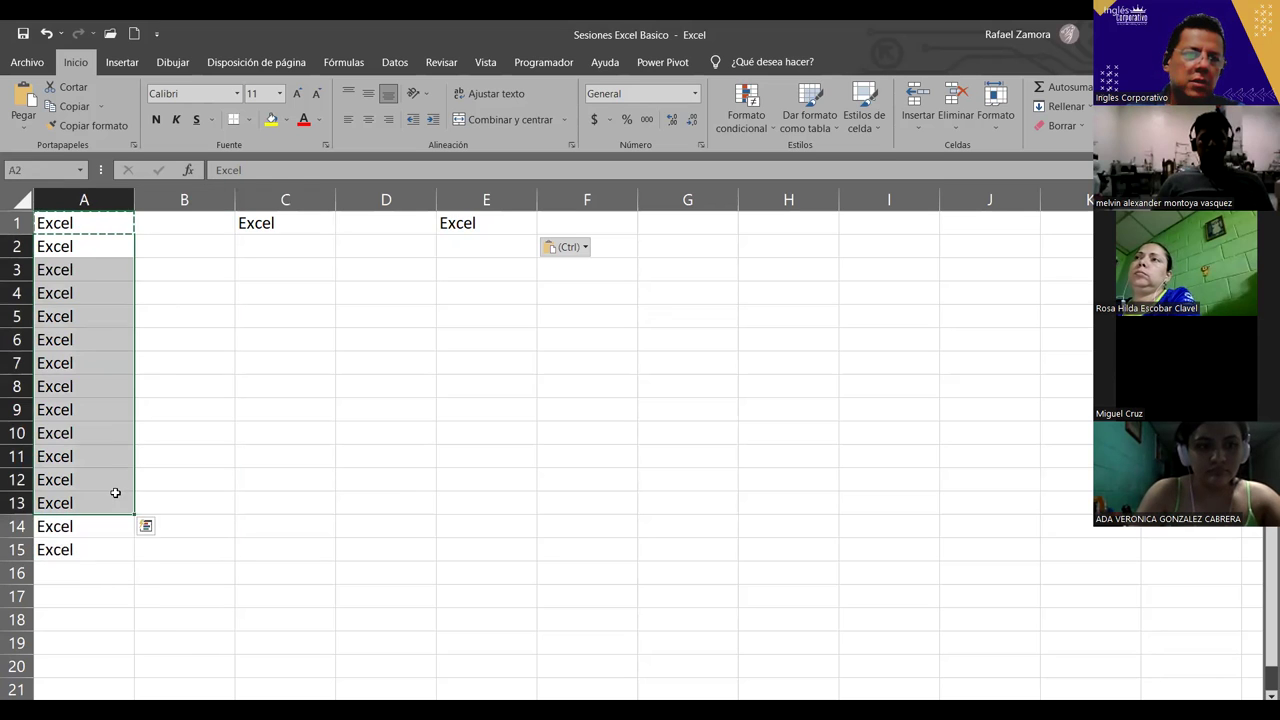
pyautogui.click(94, 250)
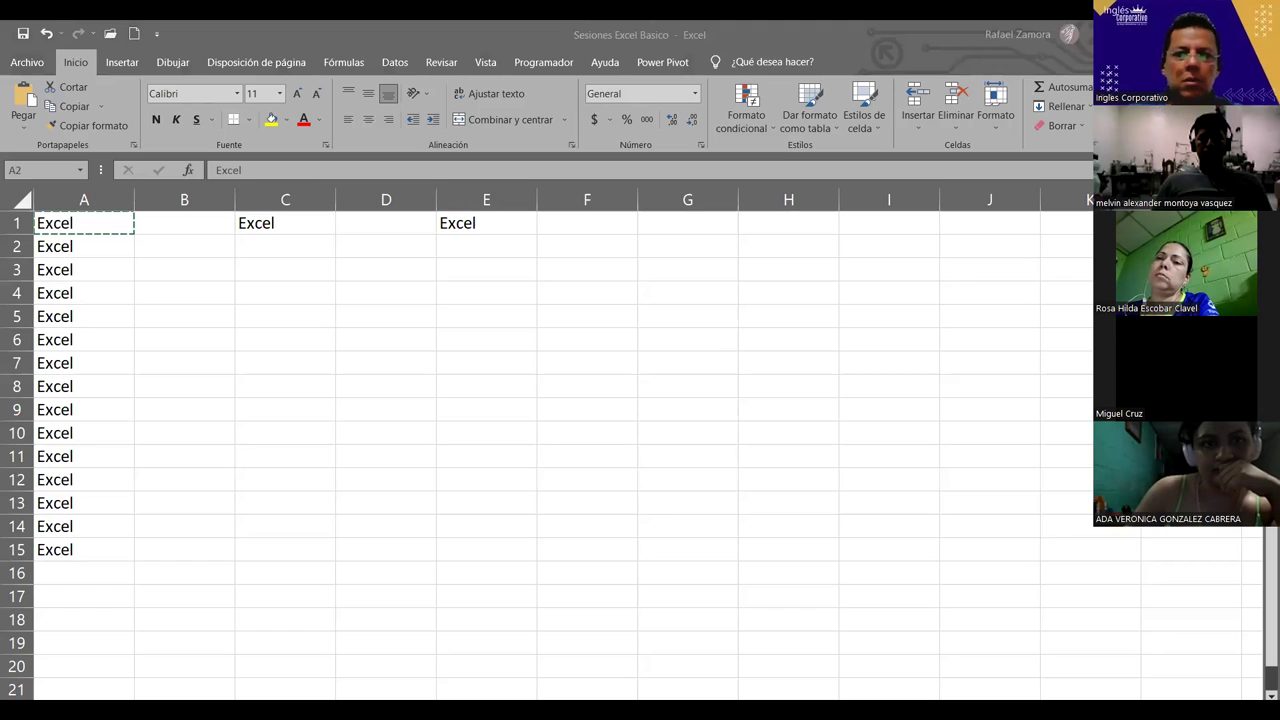
# Cancel the pending copy and select the 'Excel' entries in A2:A15 with Ctrl+Shift+Down.
pyautogui.hotkey('alt', 'Tab')
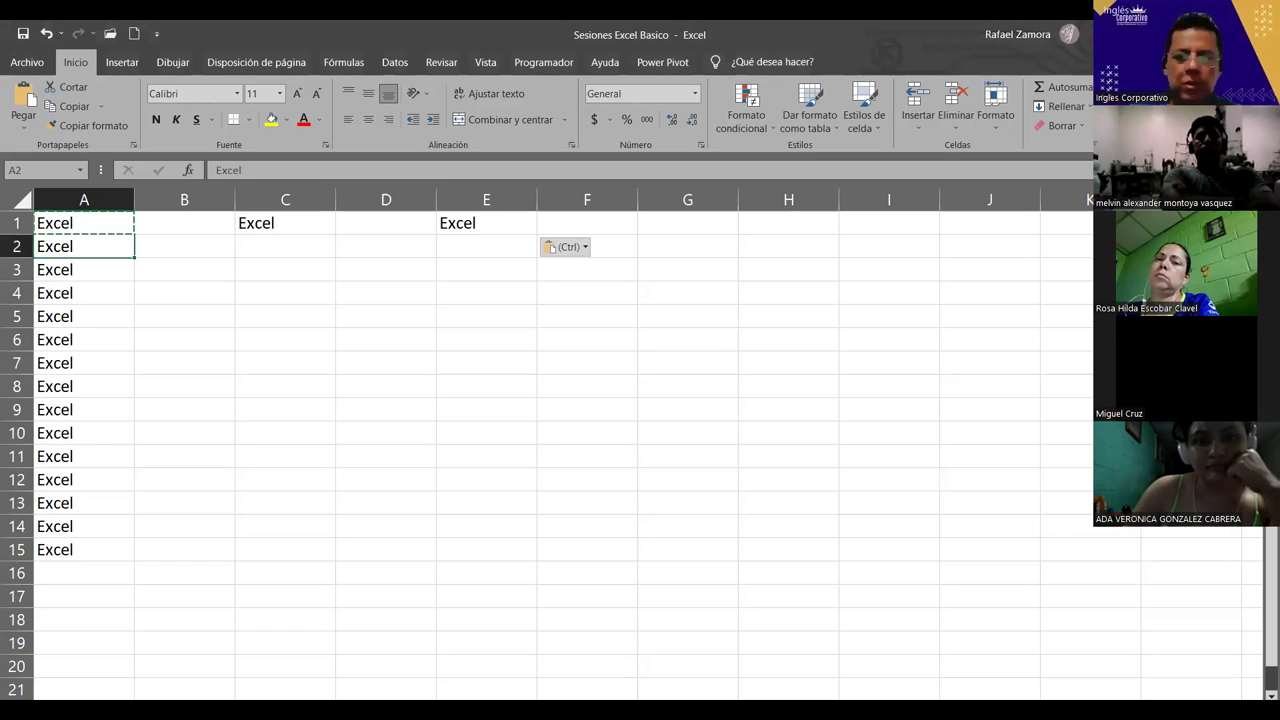
pyautogui.press('Escape')
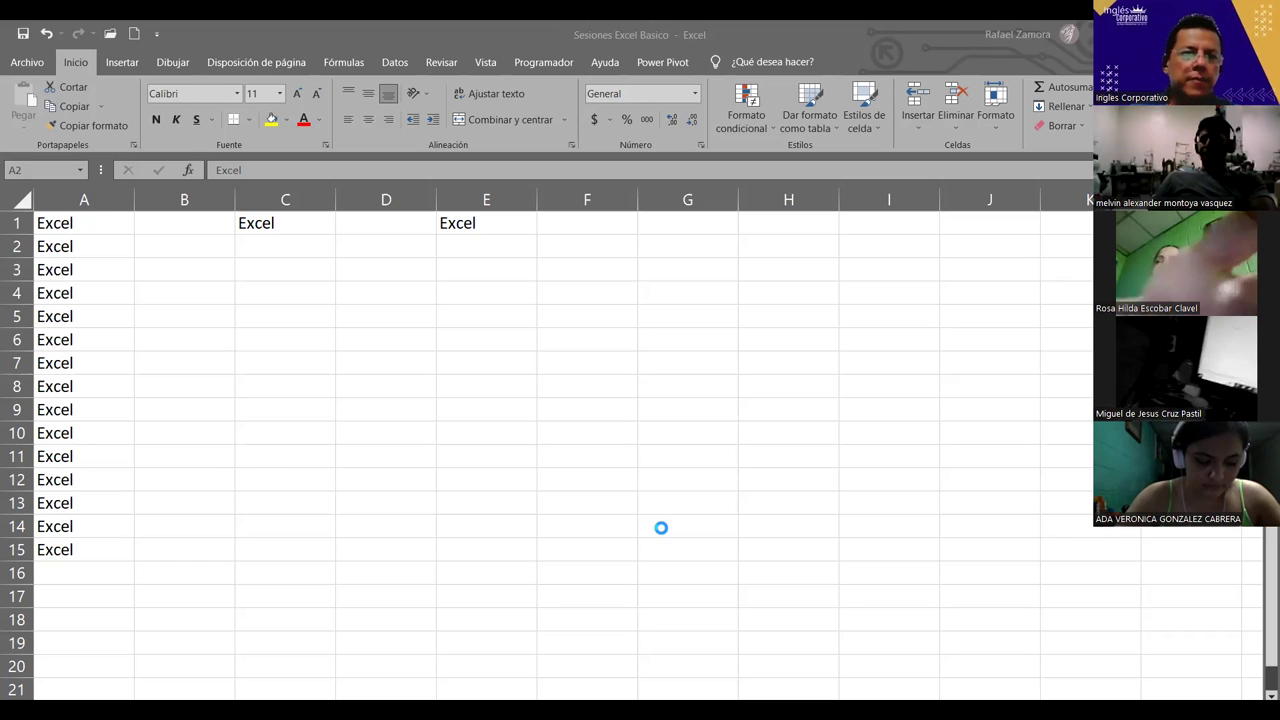
pyautogui.press('Down')
pyautogui.press('Down')
pyautogui.press('Down')
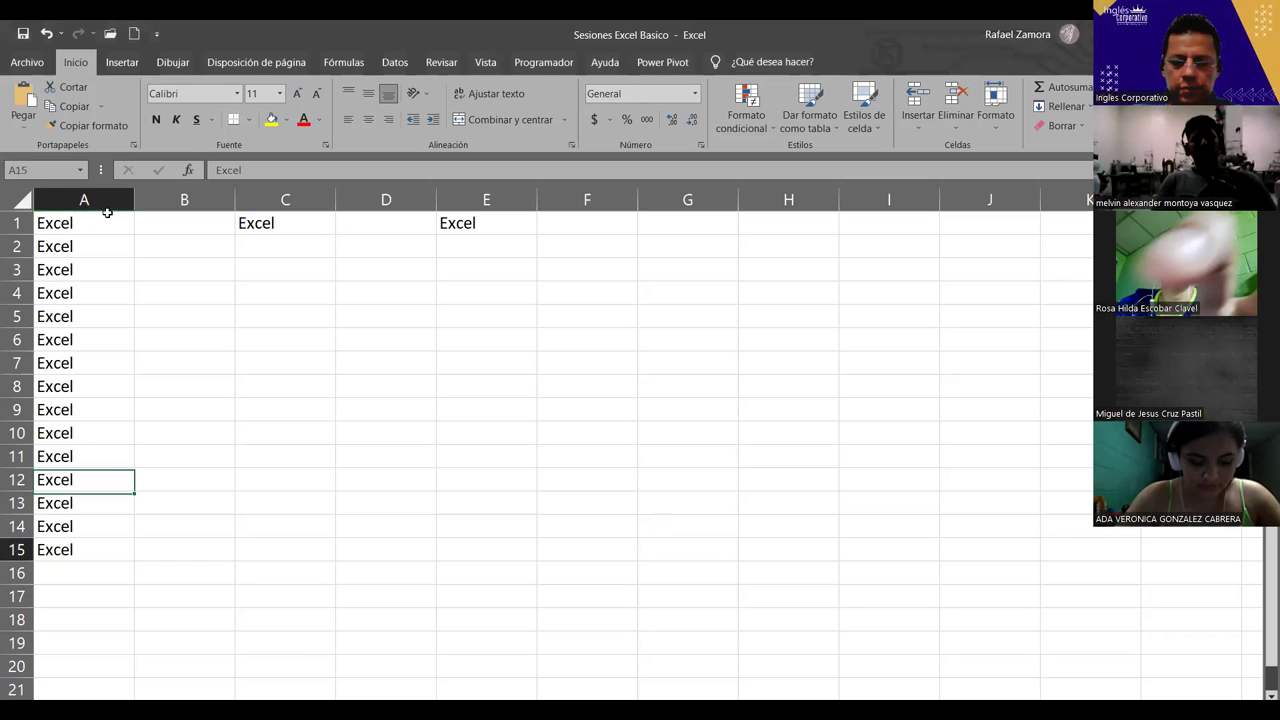
pyautogui.press('Down')
pyautogui.press('Down')
pyautogui.press('Down')
pyautogui.hotkey('shift', 'Up')
pyautogui.hotkey('shift', 'Up')
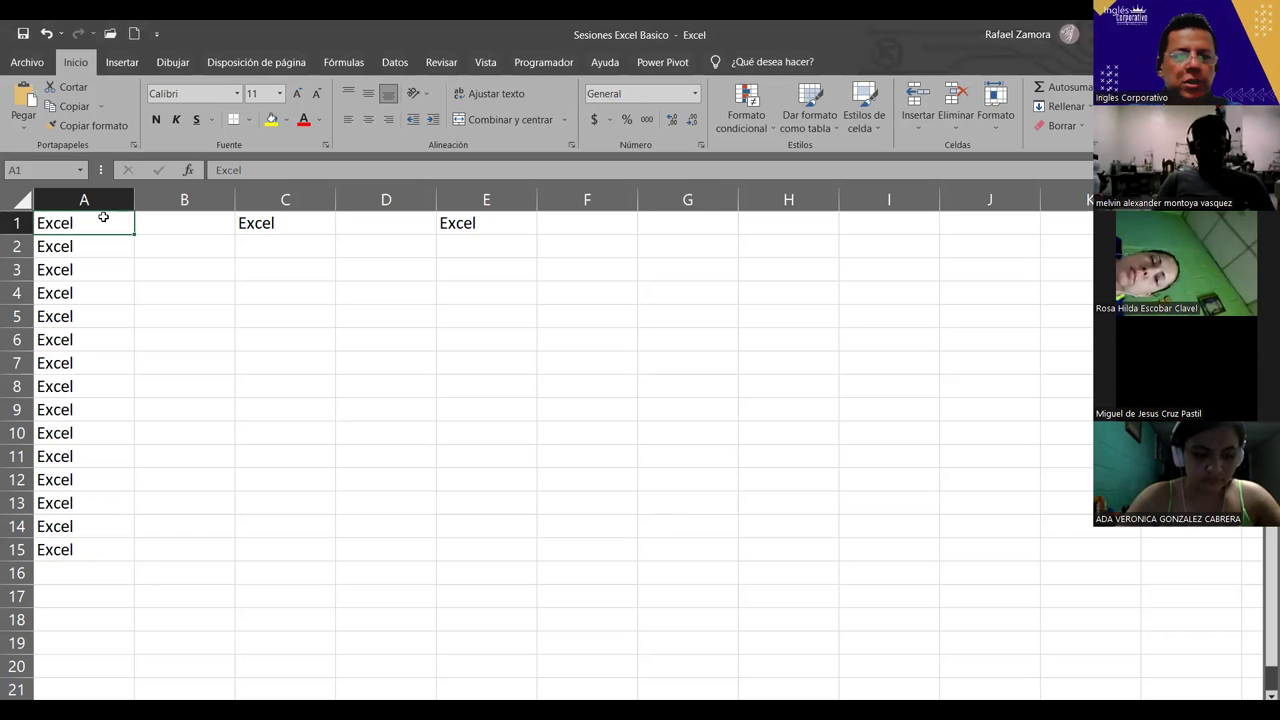
pyautogui.hotkey('ctrl', 'Down')
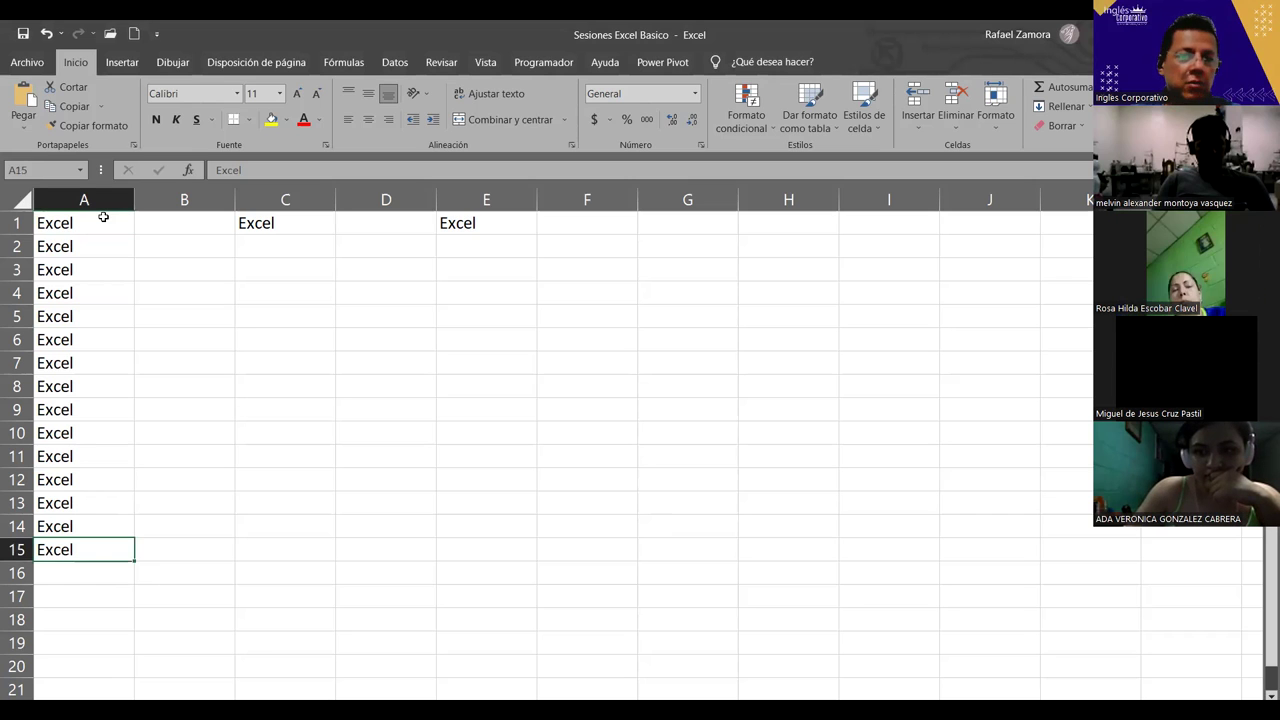
pyautogui.hotkey('ctrl', 'Up')
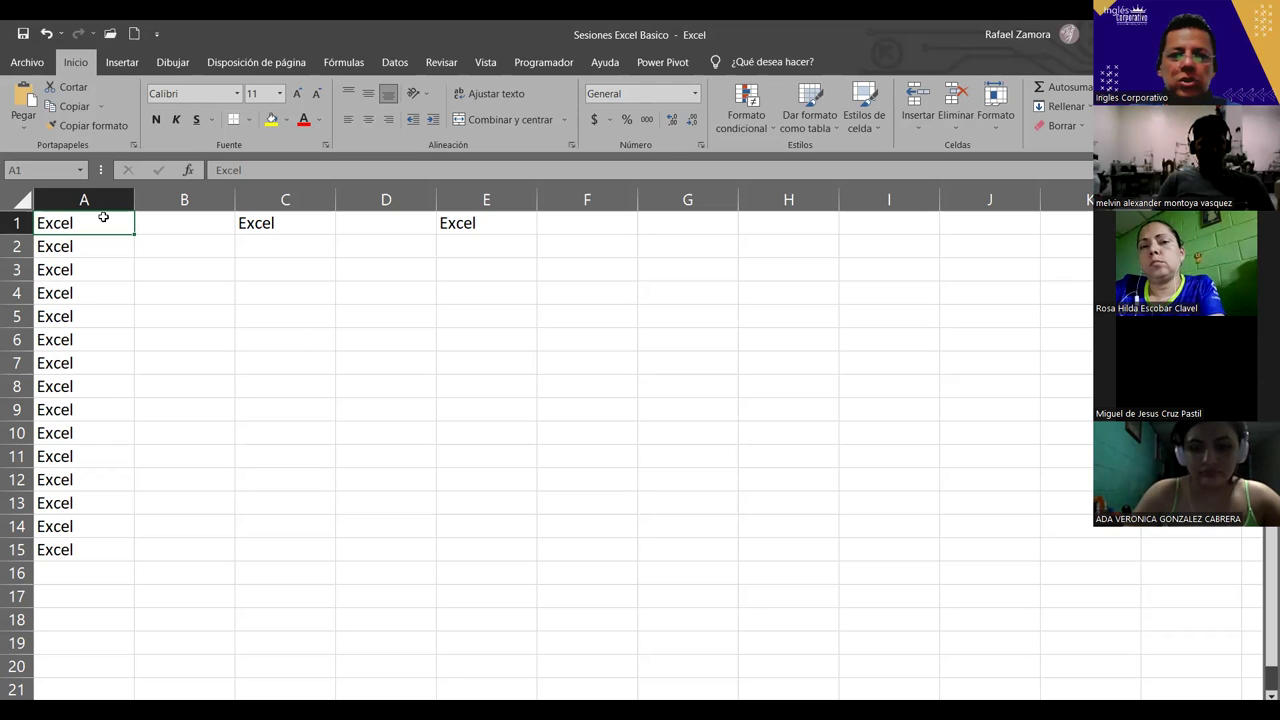
pyautogui.press('Down')
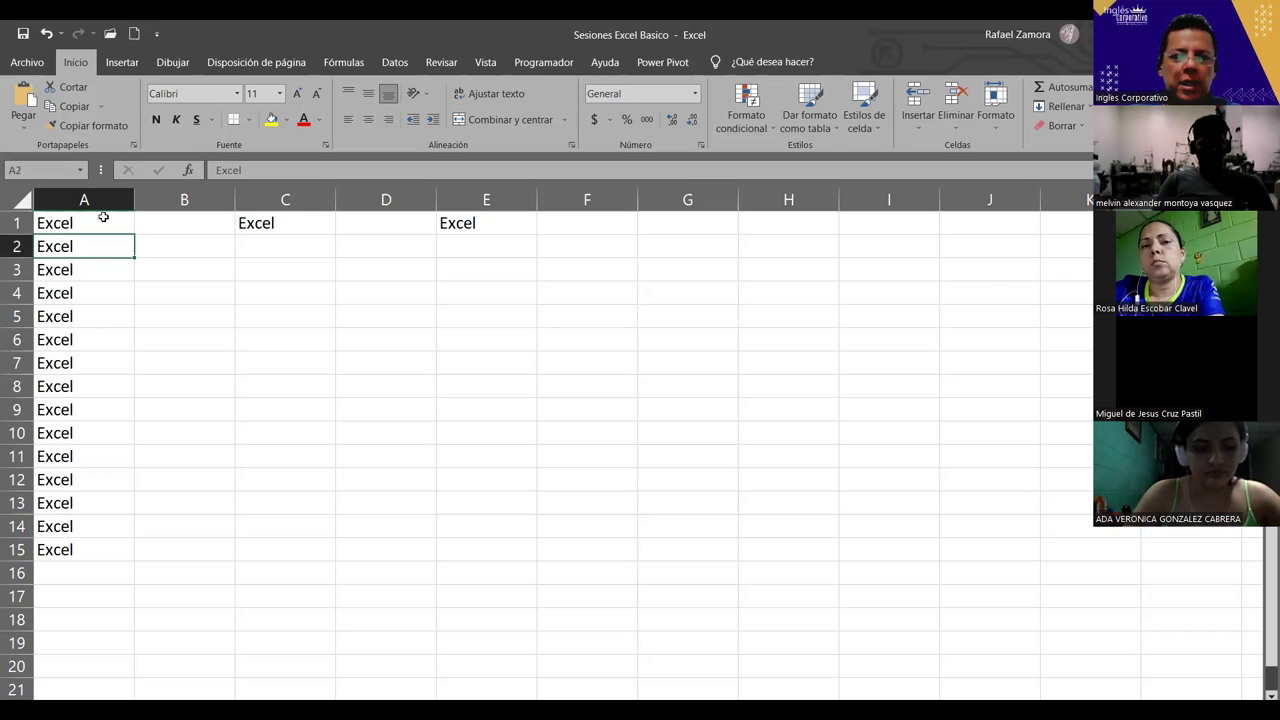
pyautogui.hotkey('ctrl', 'shift', 'Down')
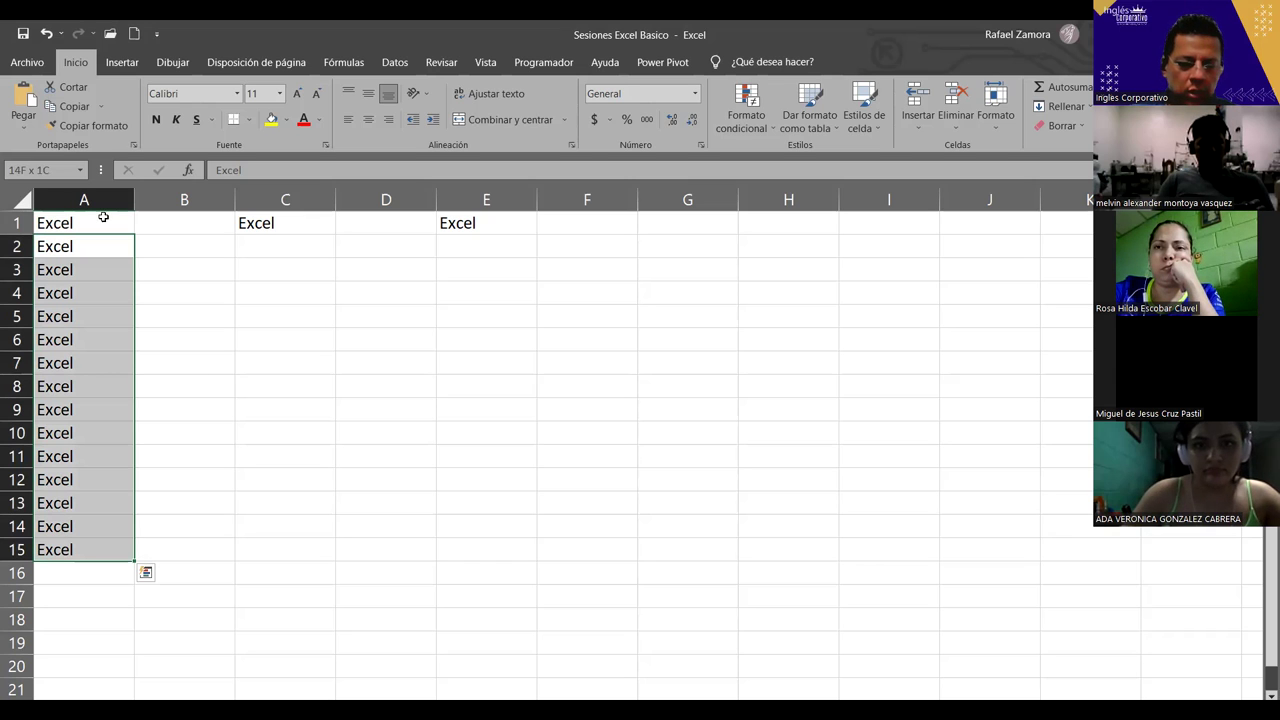
# Copy A2:A15 and paste it into C2:C15.
pyautogui.hotkey('ctrl', 'c')
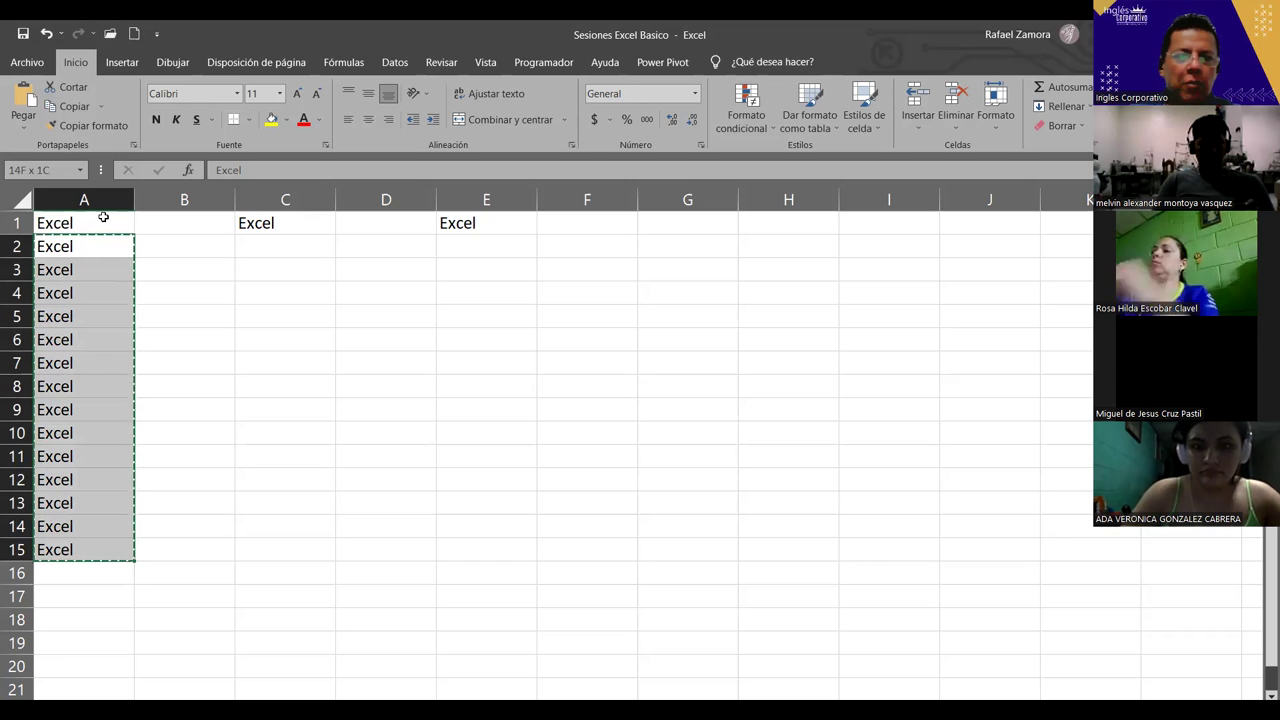
pyautogui.click(283, 245)
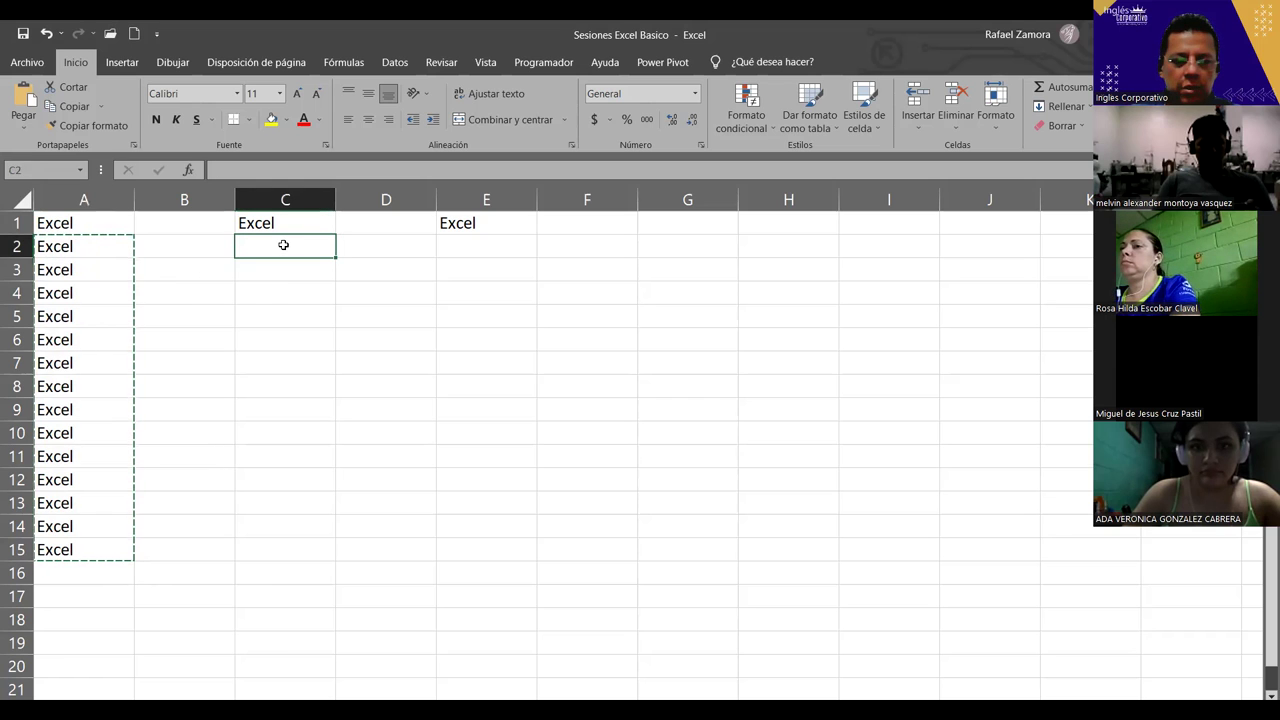
pyautogui.hotkey('ctrl', 'v')
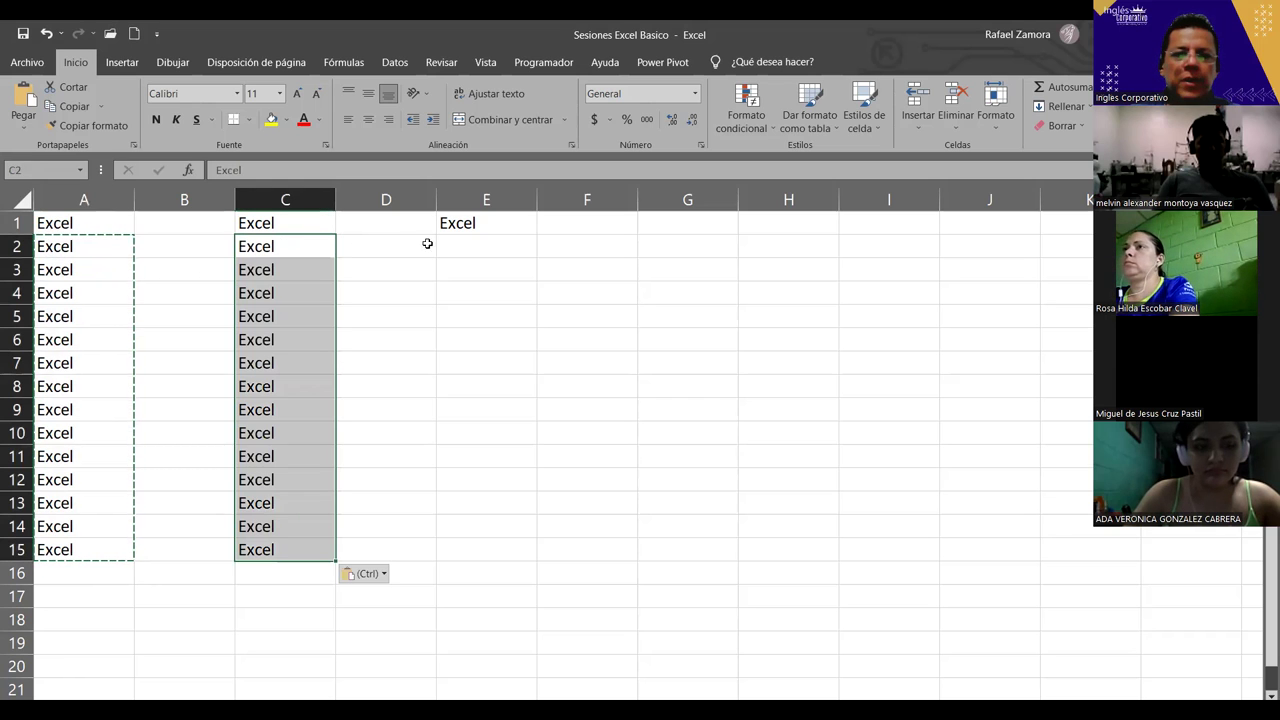
# Paste the same 'Excel' entries into E2:E15, then end the paste.
pyautogui.click(446, 245)
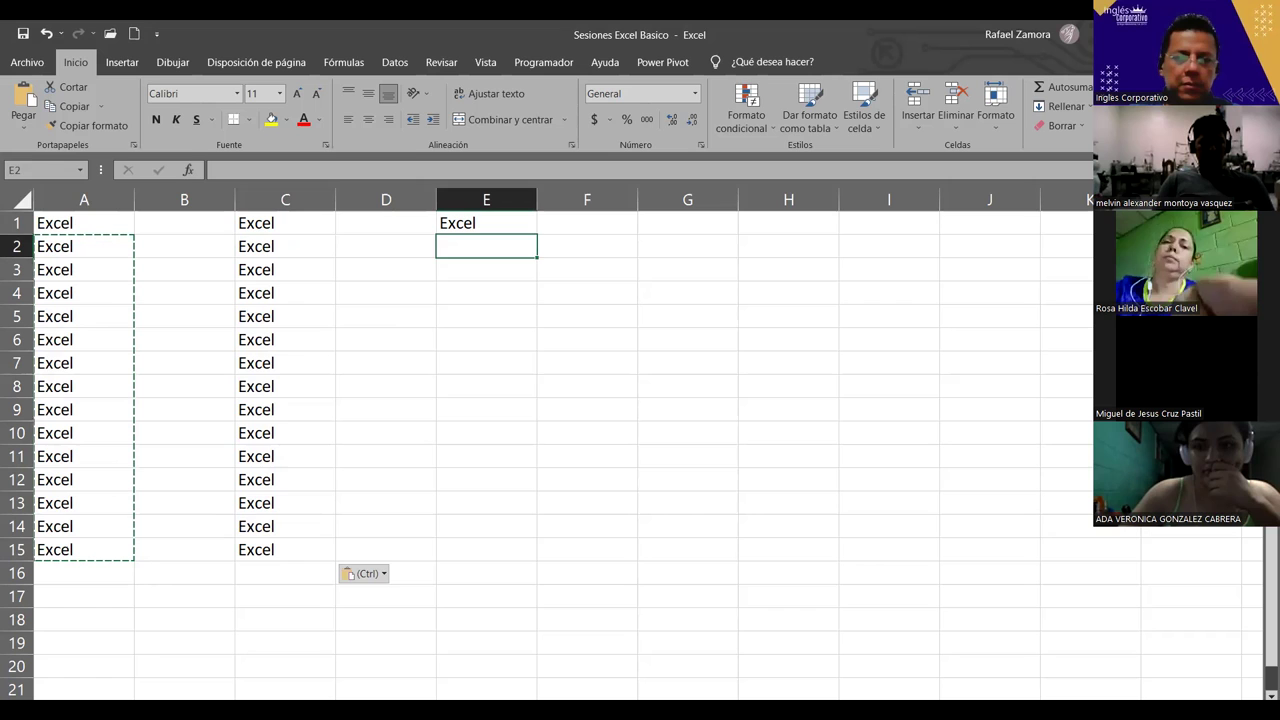
pyautogui.click(427, 492)
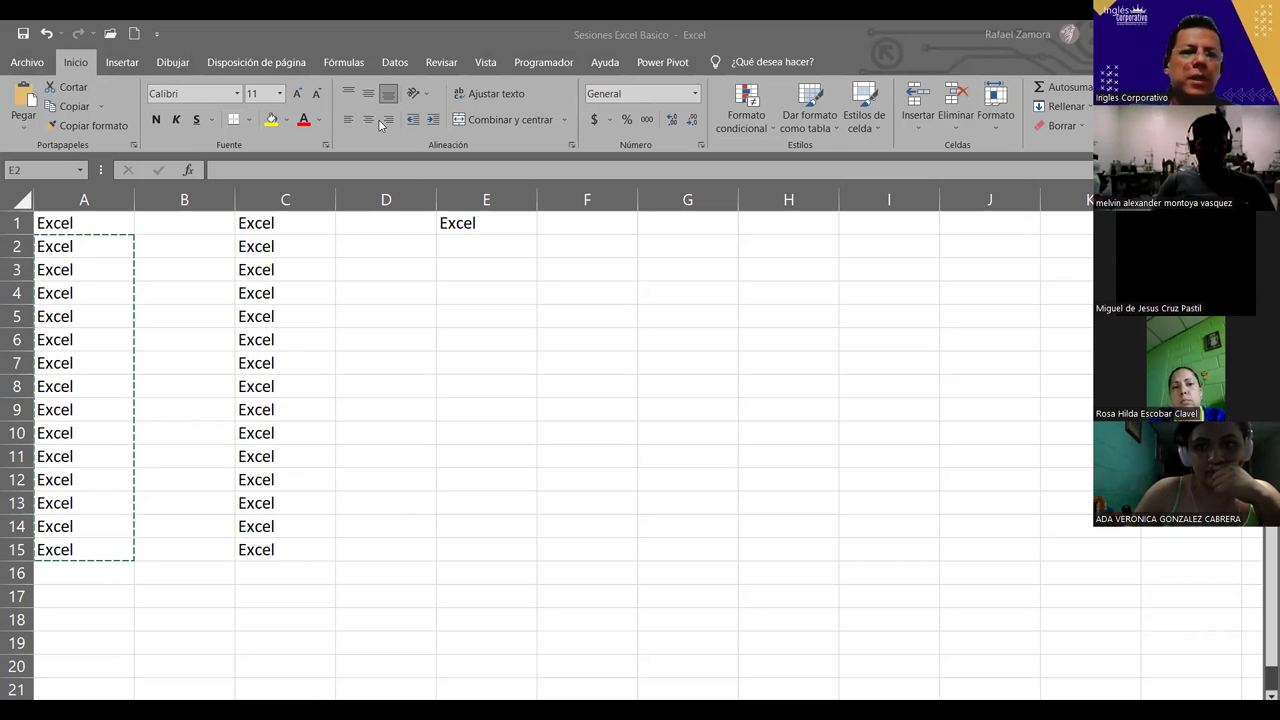
pyautogui.hotkey('ctrl', 'v')
pyautogui.click(420, 226)
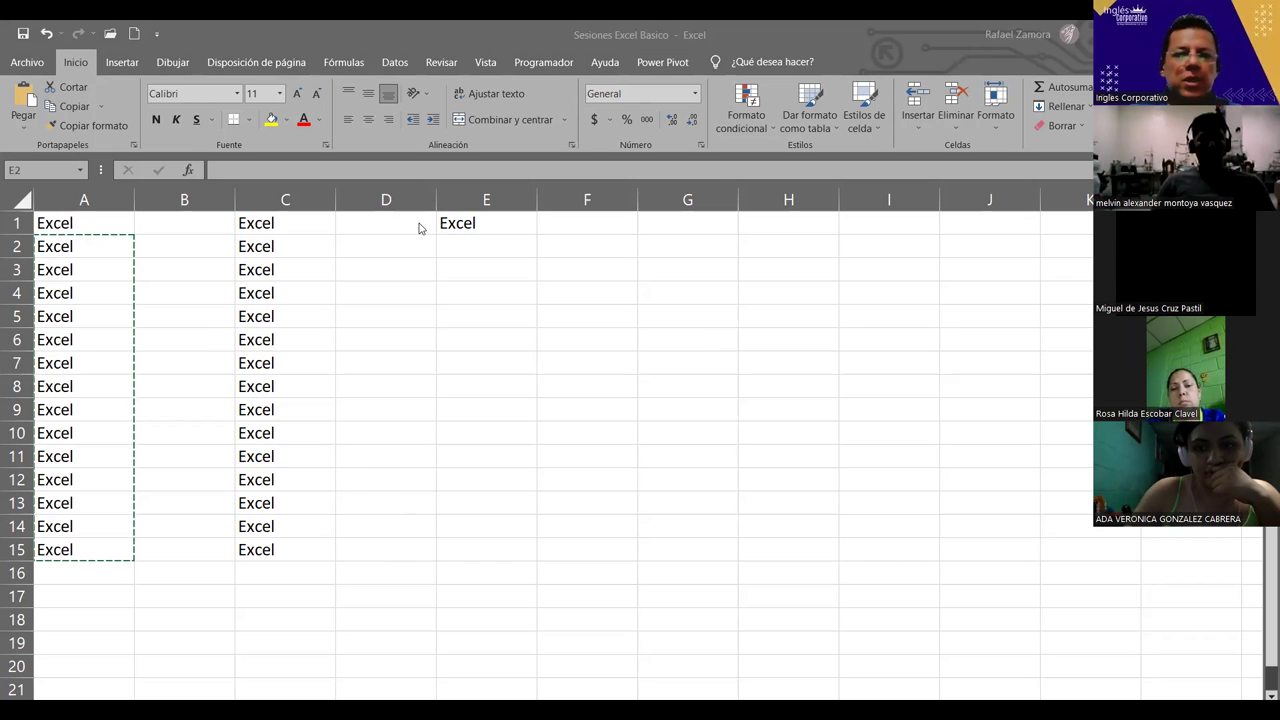
pyautogui.click(453, 240)
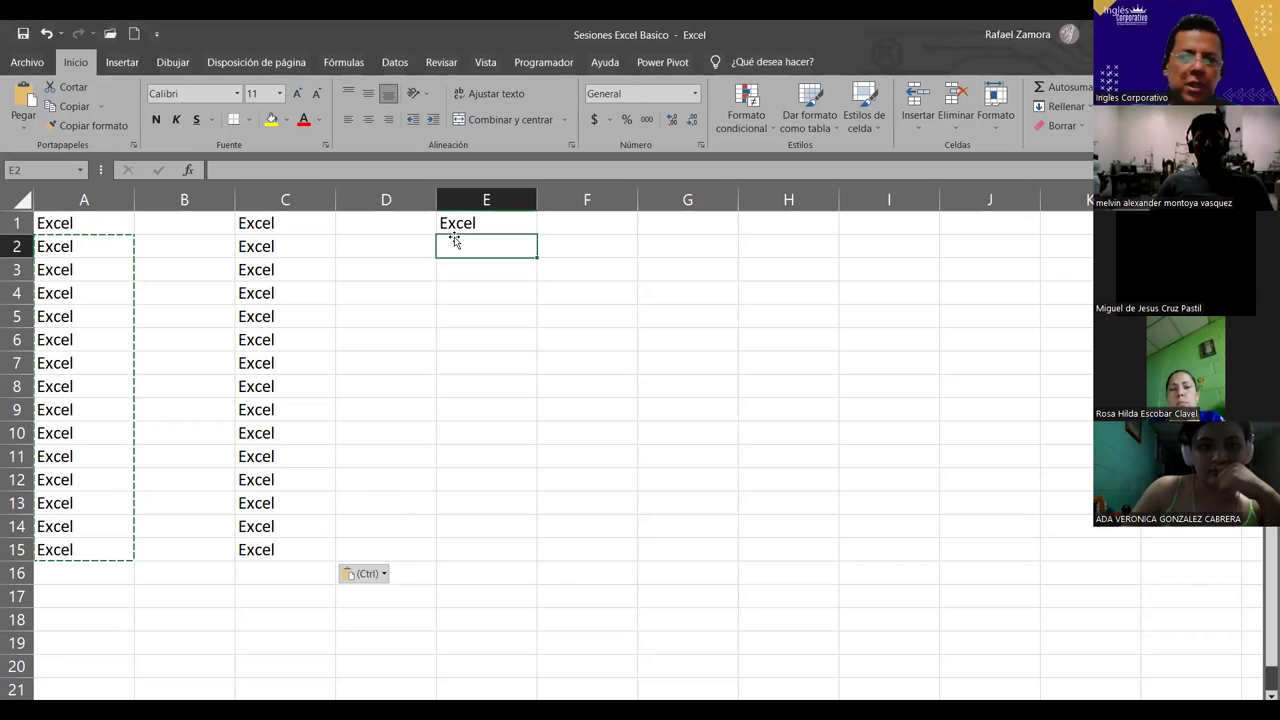
pyautogui.press('Return')
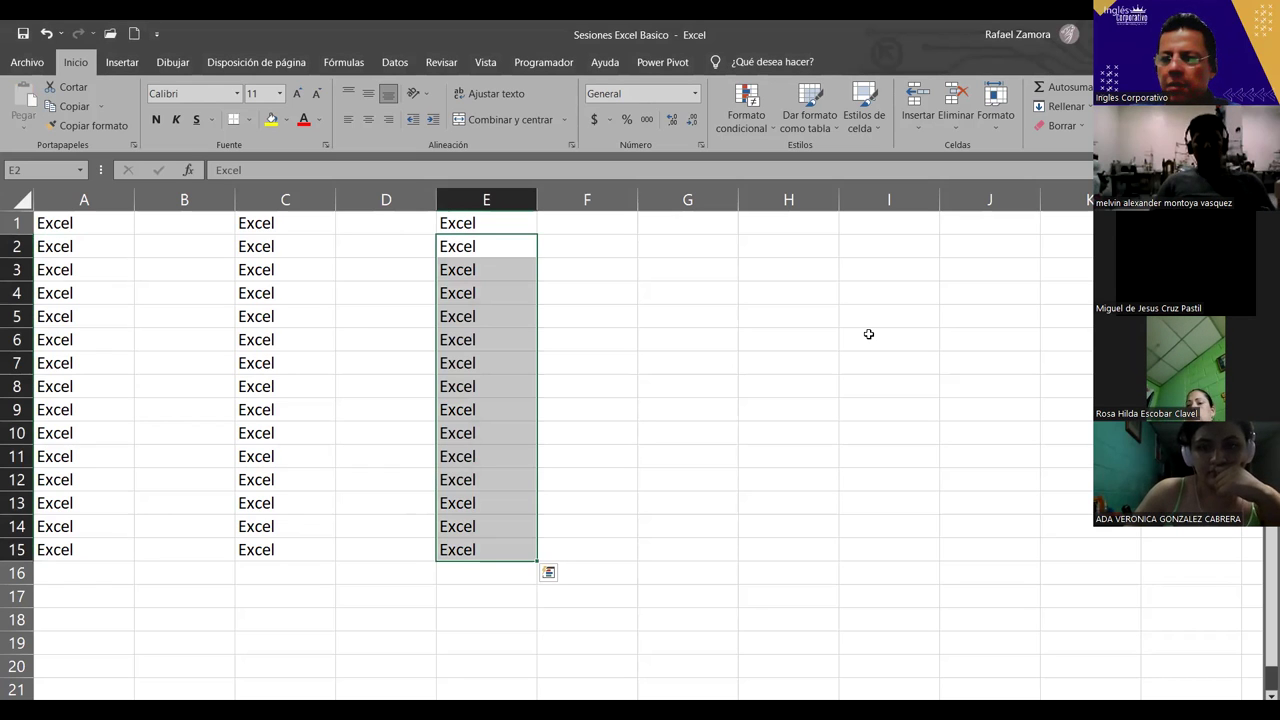
pyautogui.press('Escape')
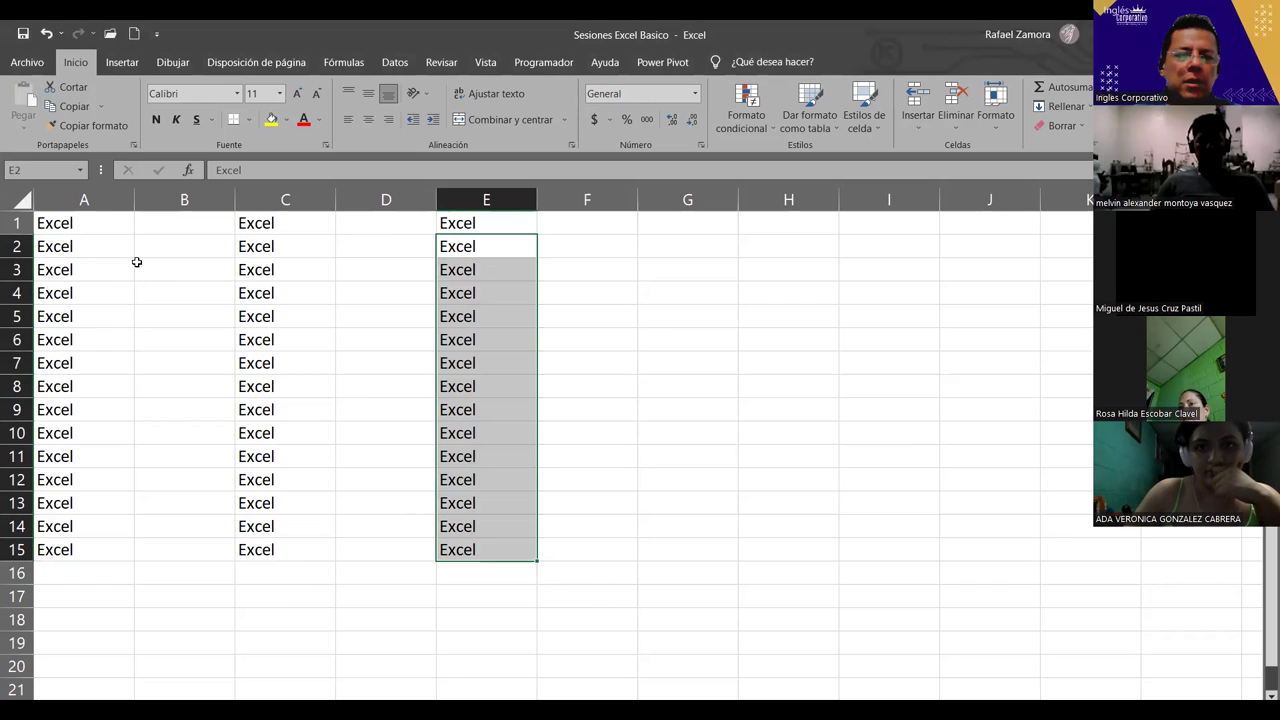
pyautogui.click(87, 247)
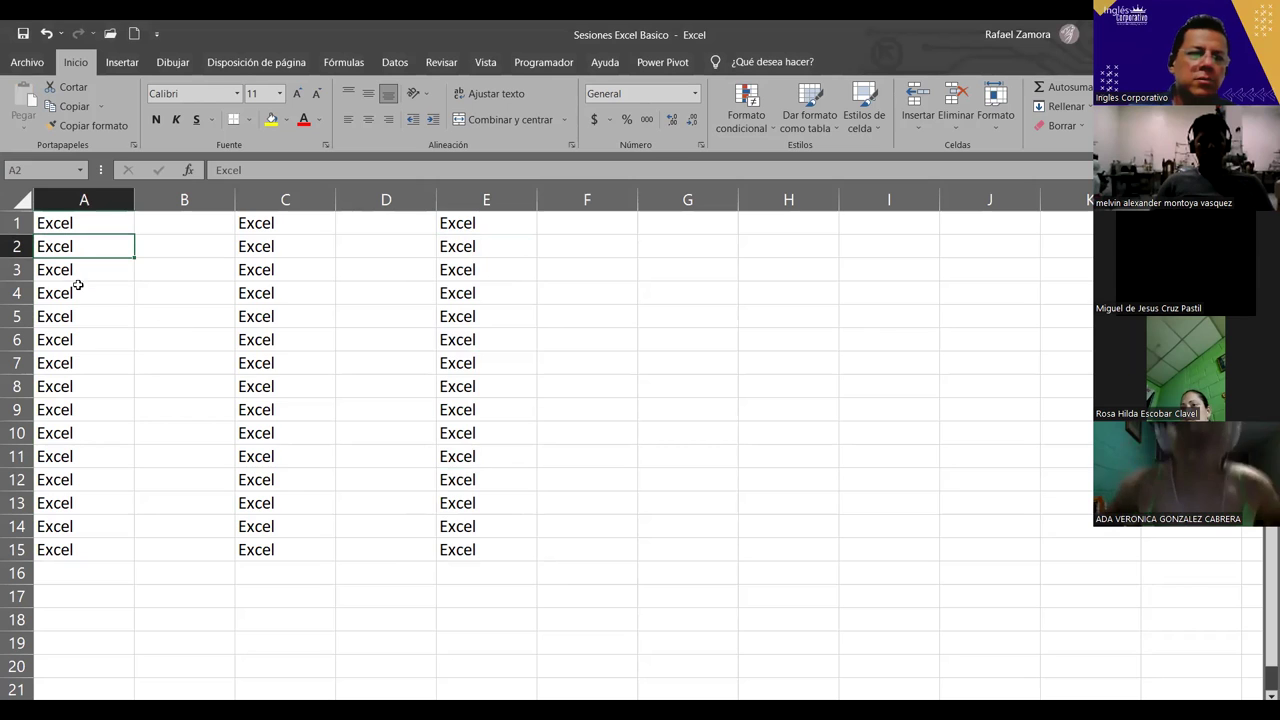
# Select A1:A15 and drag its fill handle to fill B1:B15 with 'Excel'.
pyautogui.click(66, 226)
pyautogui.hotkey('shift', 'Down')
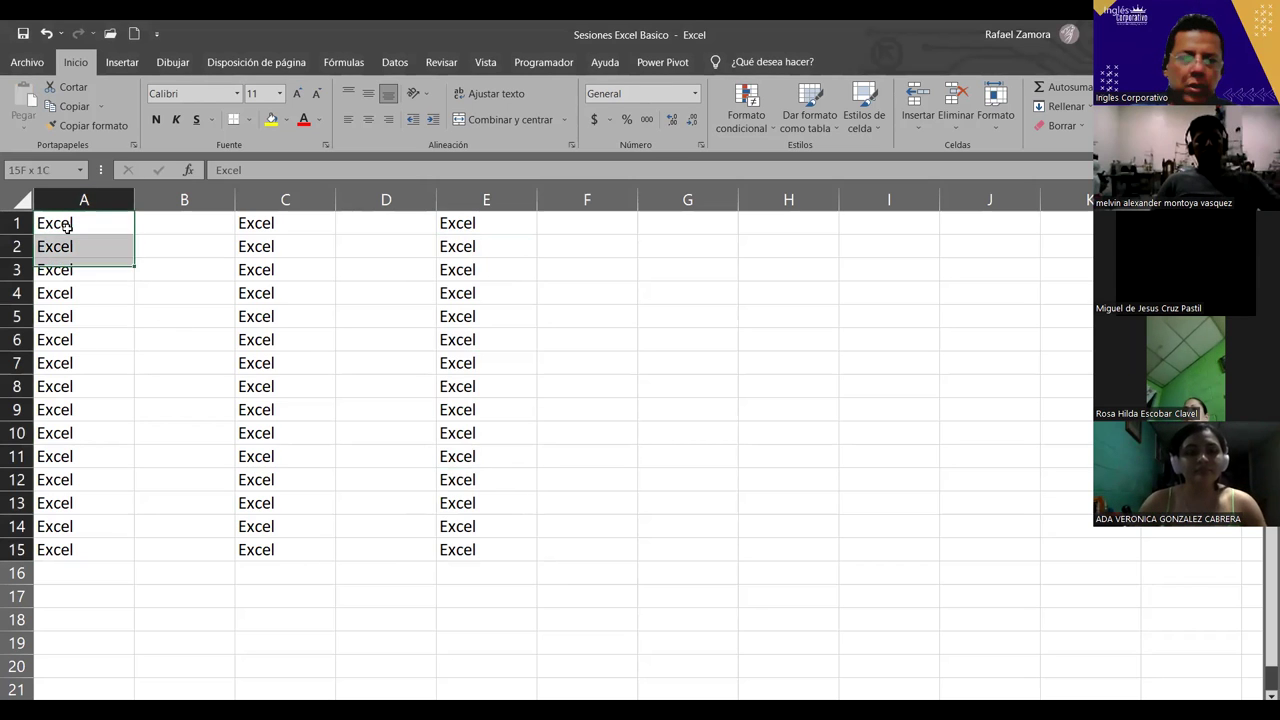
pyautogui.hotkey('shift', 'Down')
pyautogui.hotkey('shift', 'Down')
pyautogui.hotkey('shift', 'Down')
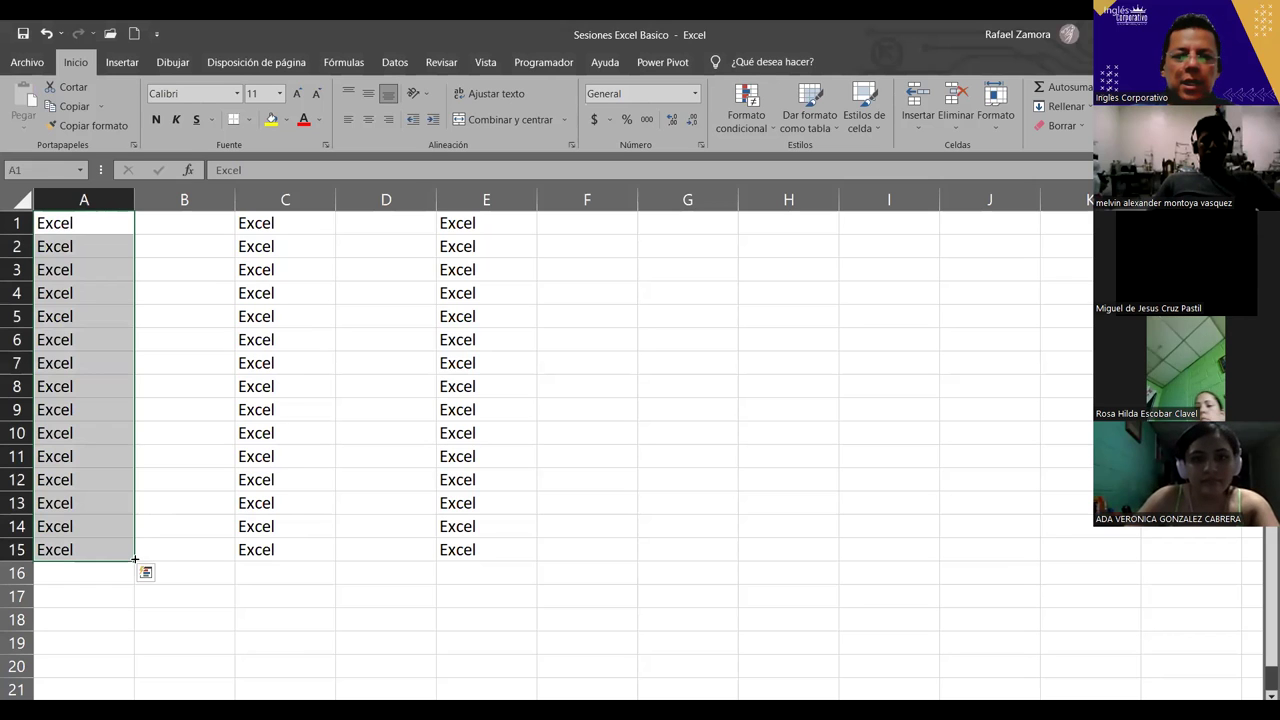
pyautogui.moveTo(136, 559); pyautogui.dragTo(224, 553)
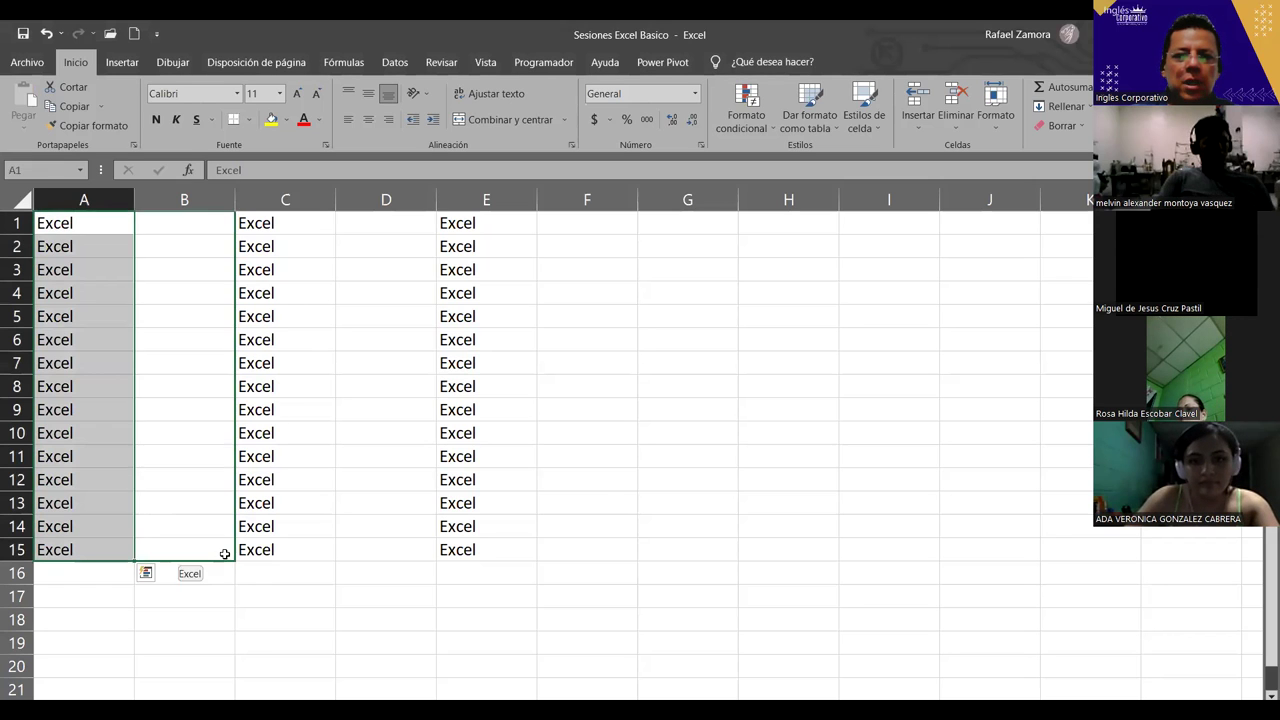
# Fill D1:D15 from C1:C15, then select the whole A1:E15 block.
pyautogui.click(295, 225)
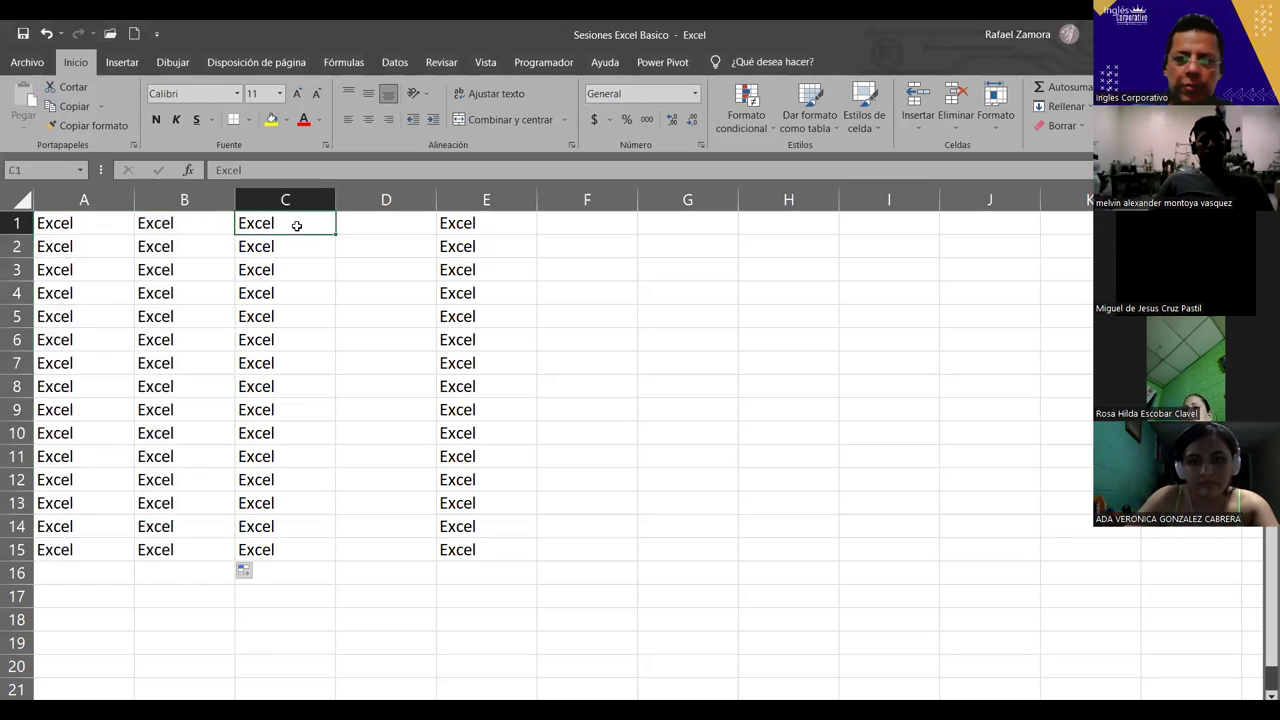
pyautogui.hotkey('ctrl', 'shift', 'Down')
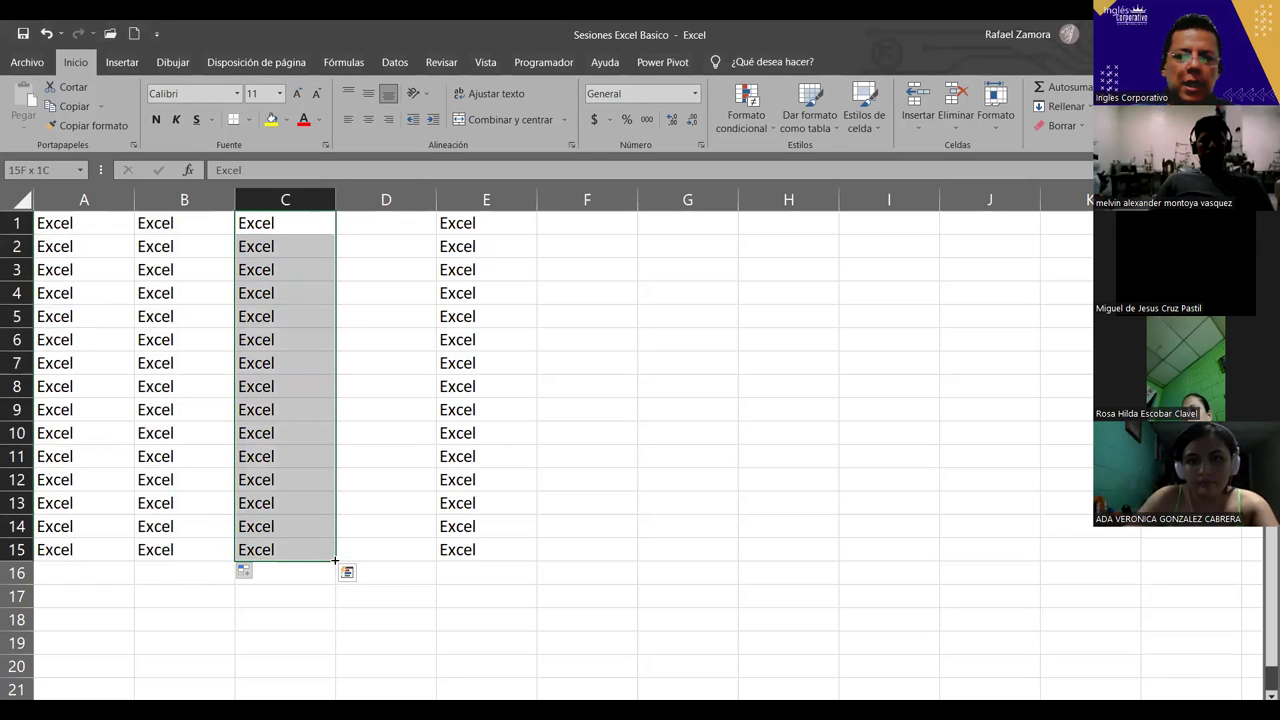
pyautogui.moveTo(335, 561); pyautogui.dragTo(411, 563)
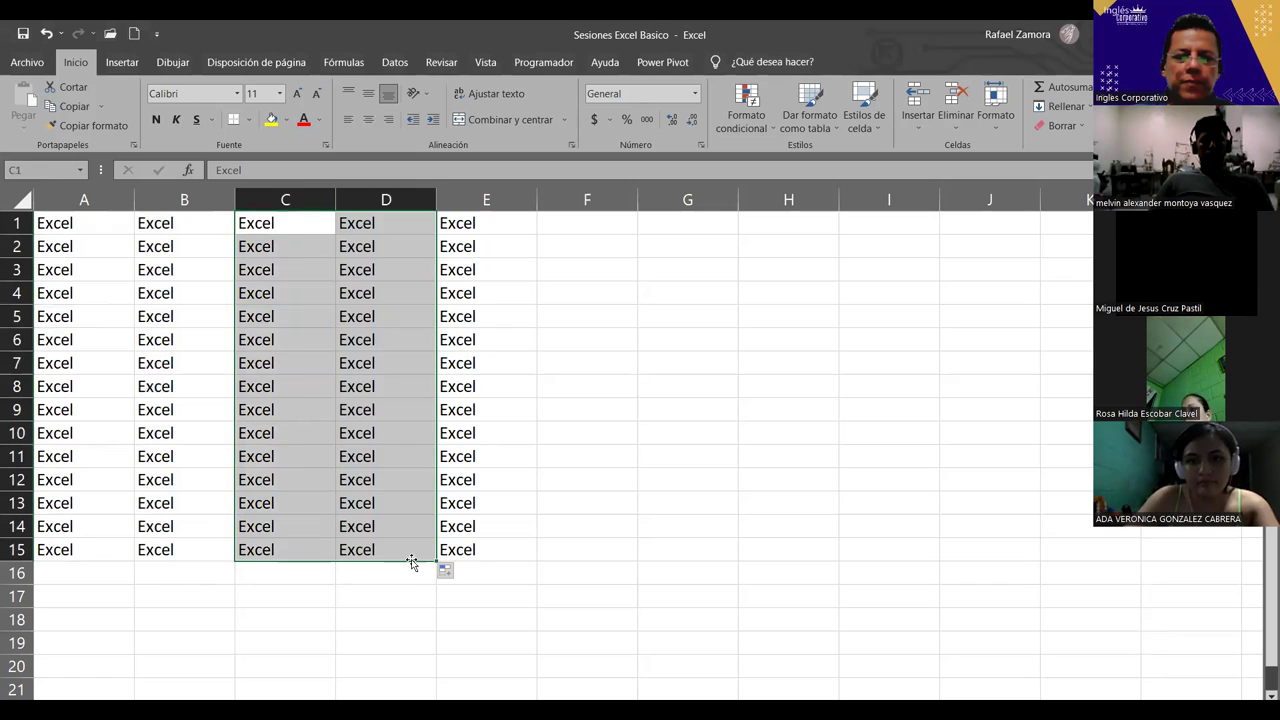
pyautogui.click(688, 585)
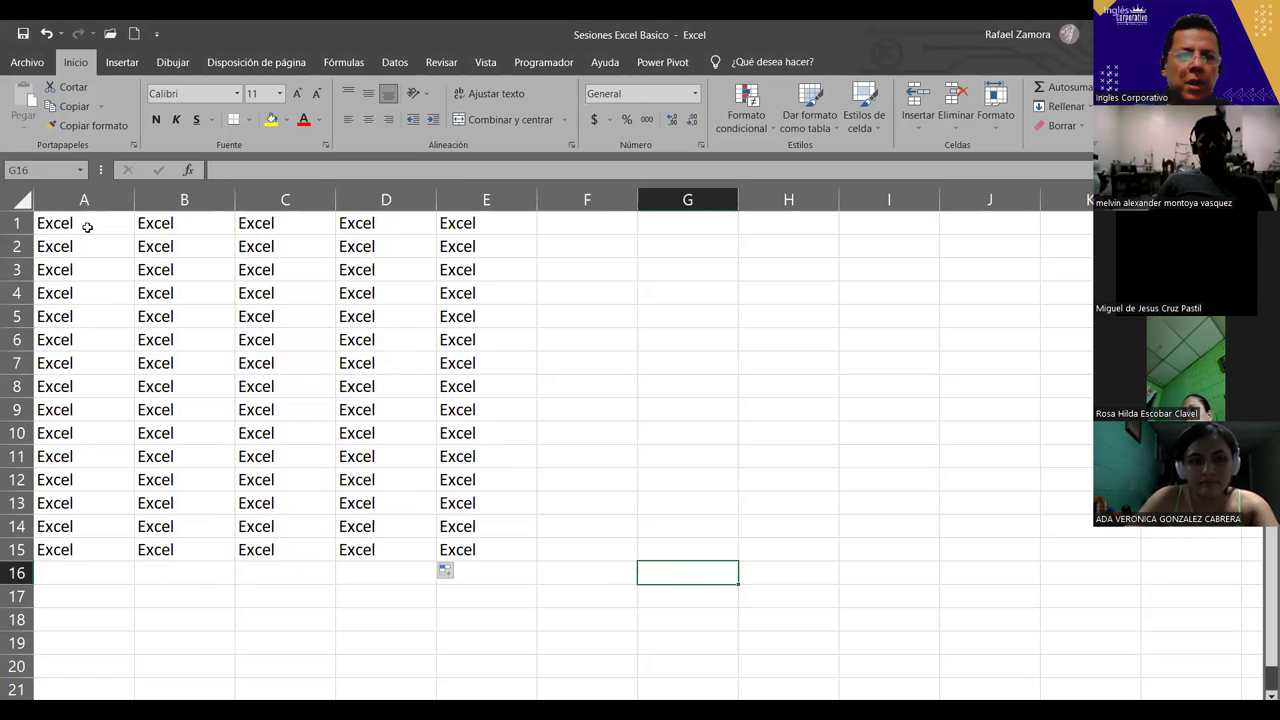
pyautogui.moveTo(87, 227); pyautogui.dragTo(445, 549)
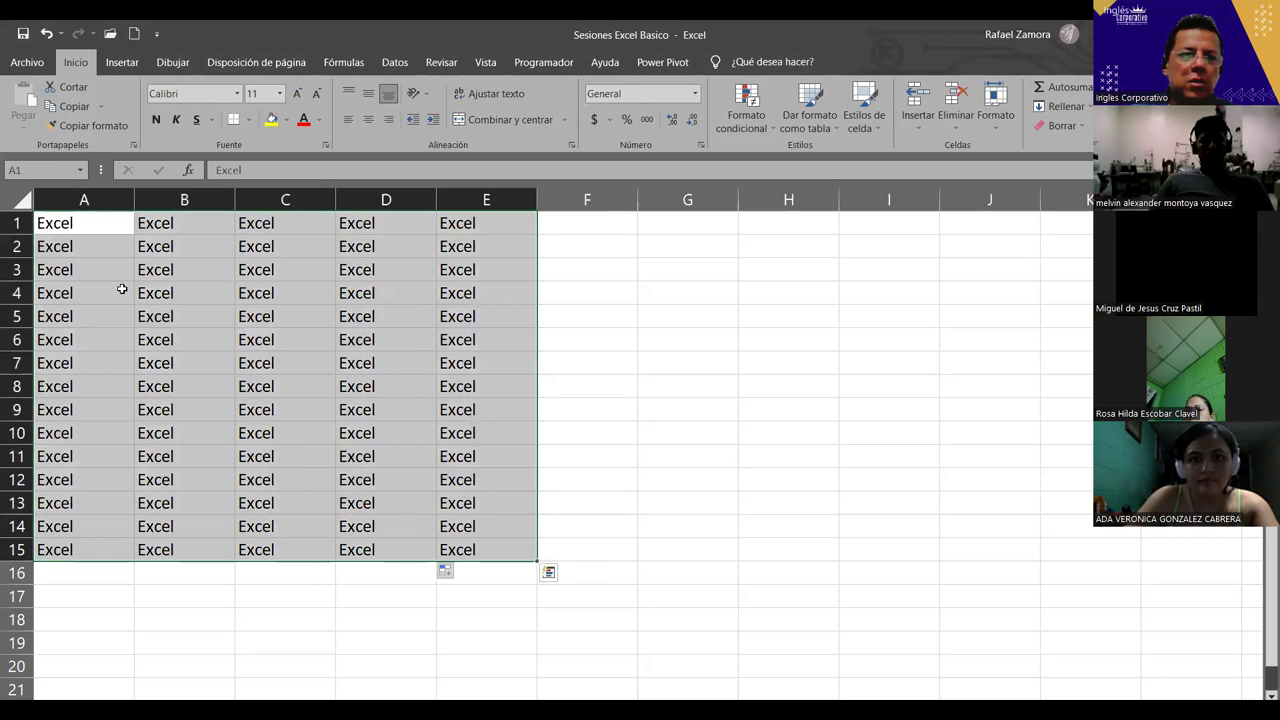
# Copy the A1:E15 'Excel' block and paste it into F1:J15.
pyautogui.click(94, 228)
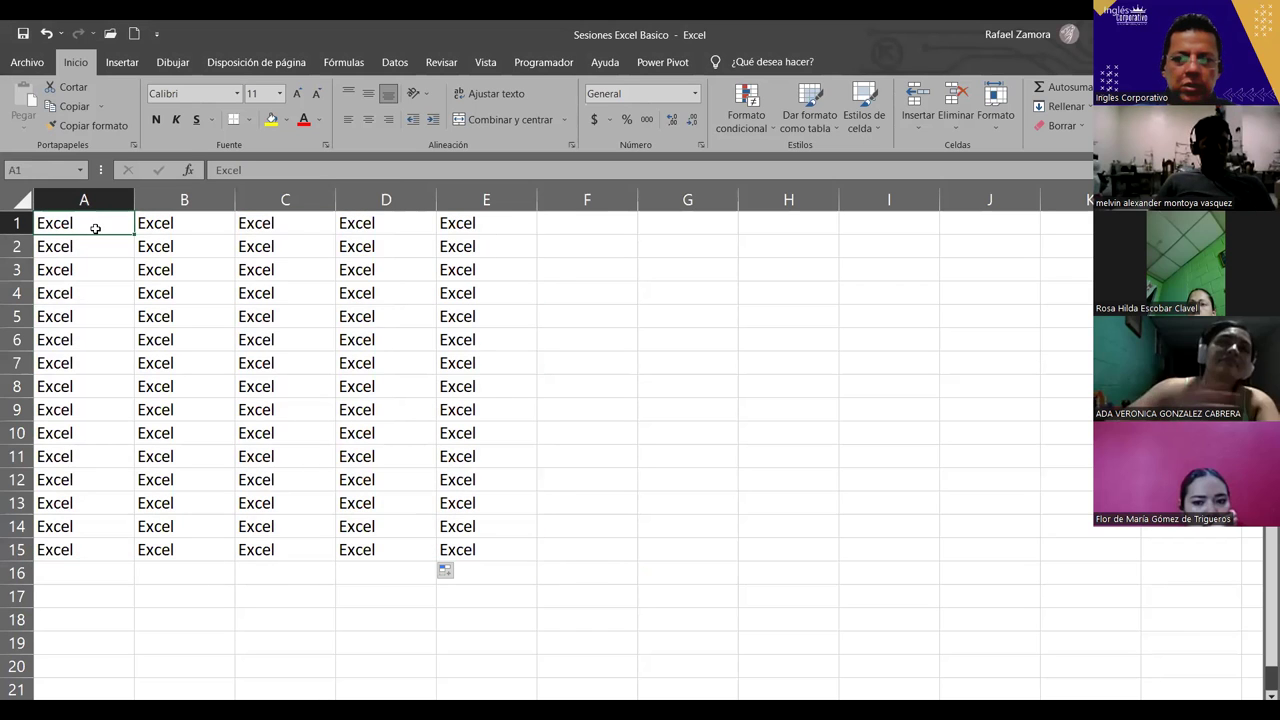
pyautogui.hotkey('ctrl', 'shift', 'Down')
pyautogui.hotkey('ctrl', 'c')
pyautogui.hotkey('ctrl', 'shift', 'Right')
pyautogui.hotkey('ctrl', 'v')
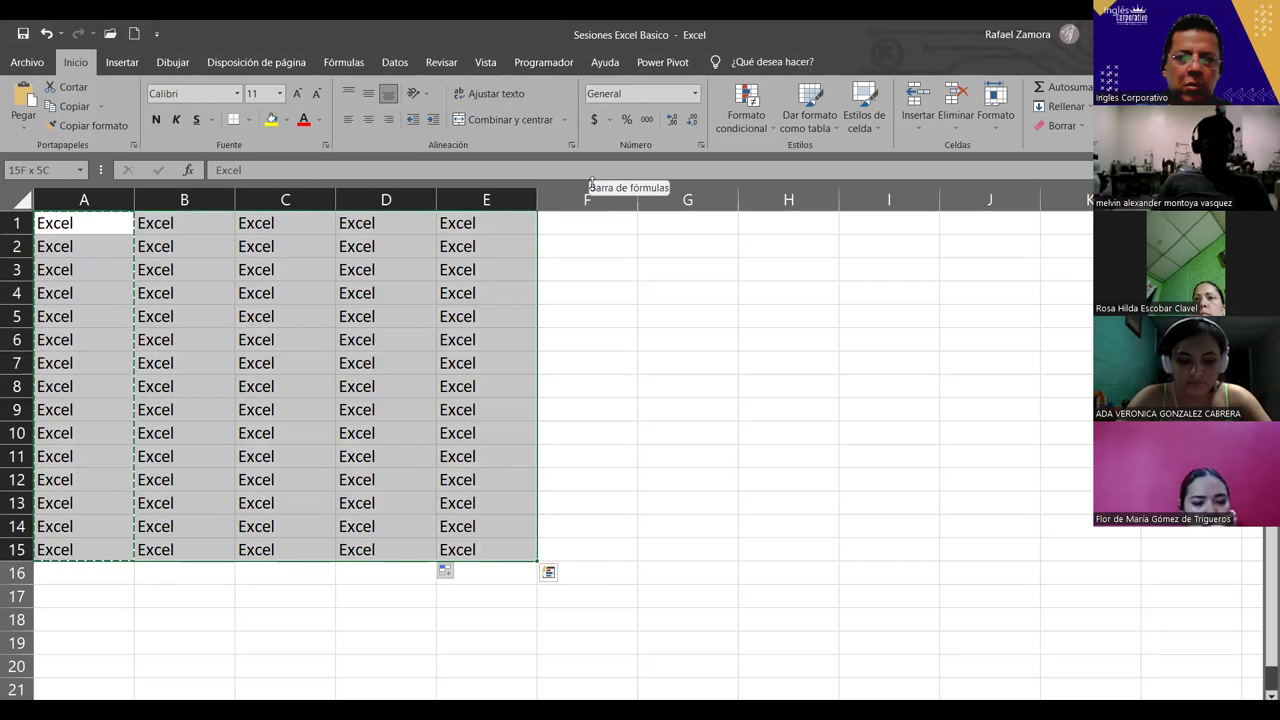
pyautogui.click(589, 215)
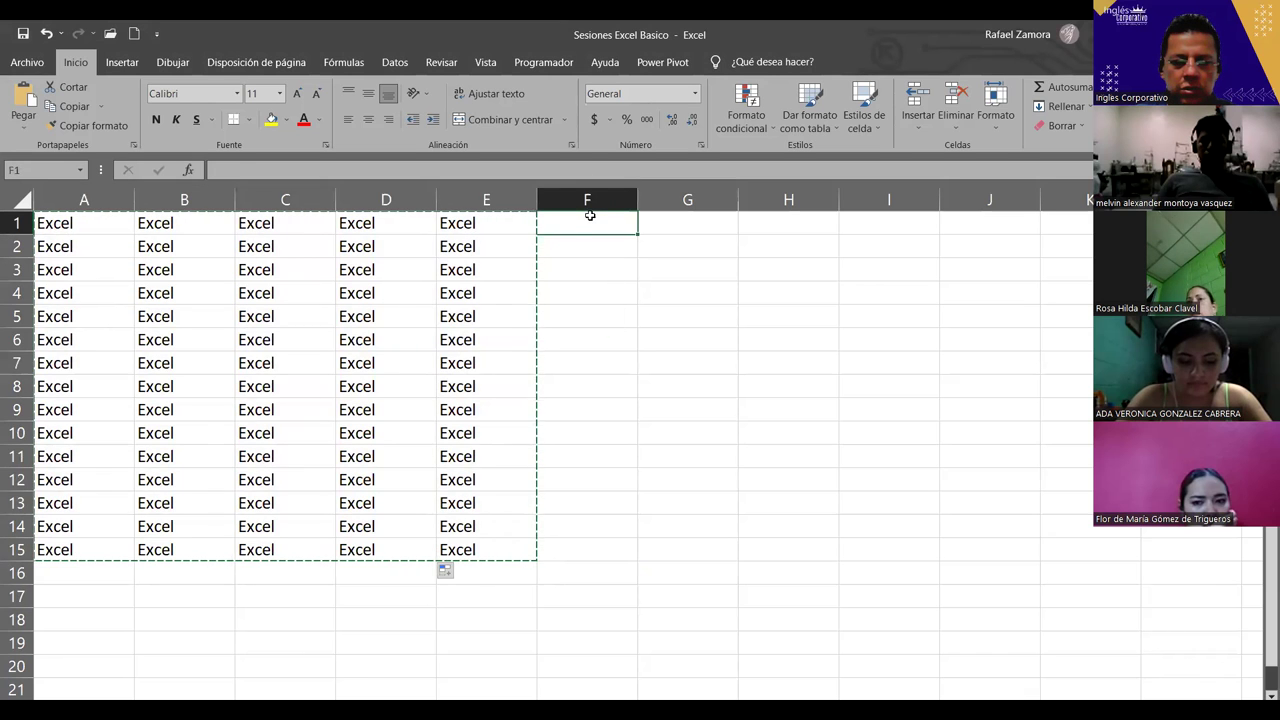
pyautogui.hotkey('ctrl', 'v')
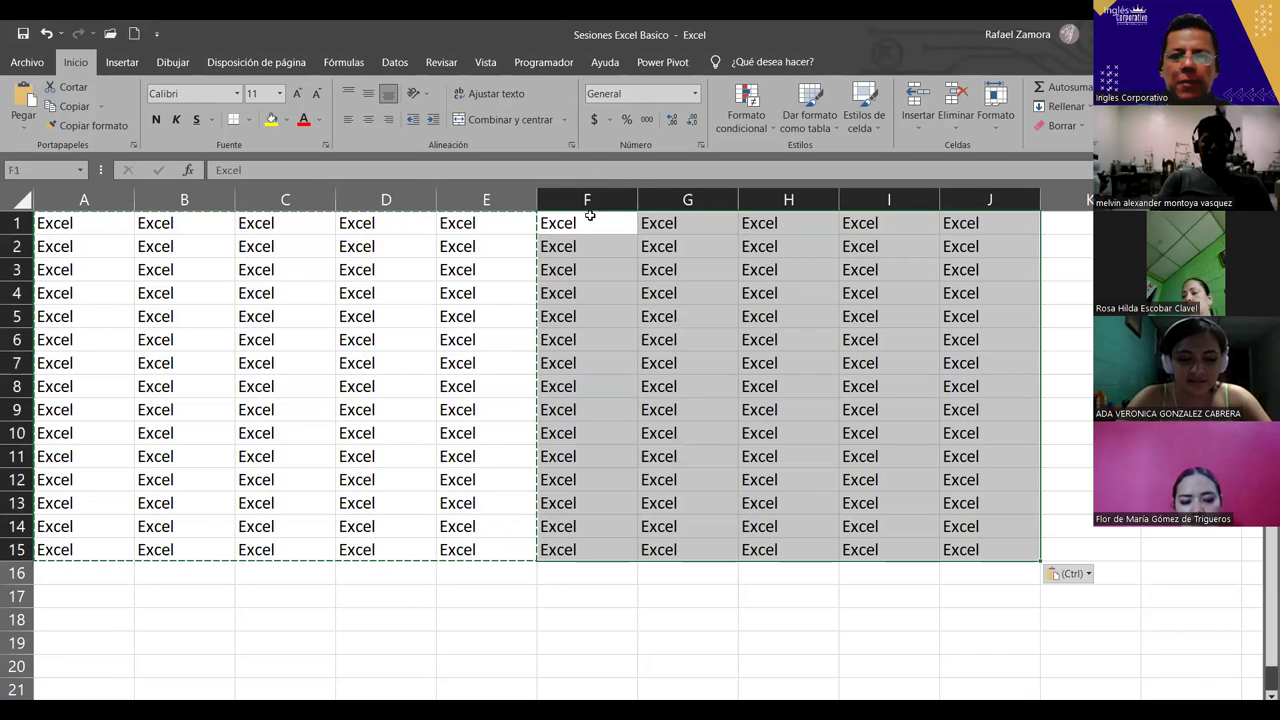
pyautogui.click(386, 549)
pyautogui.click(556, 410)
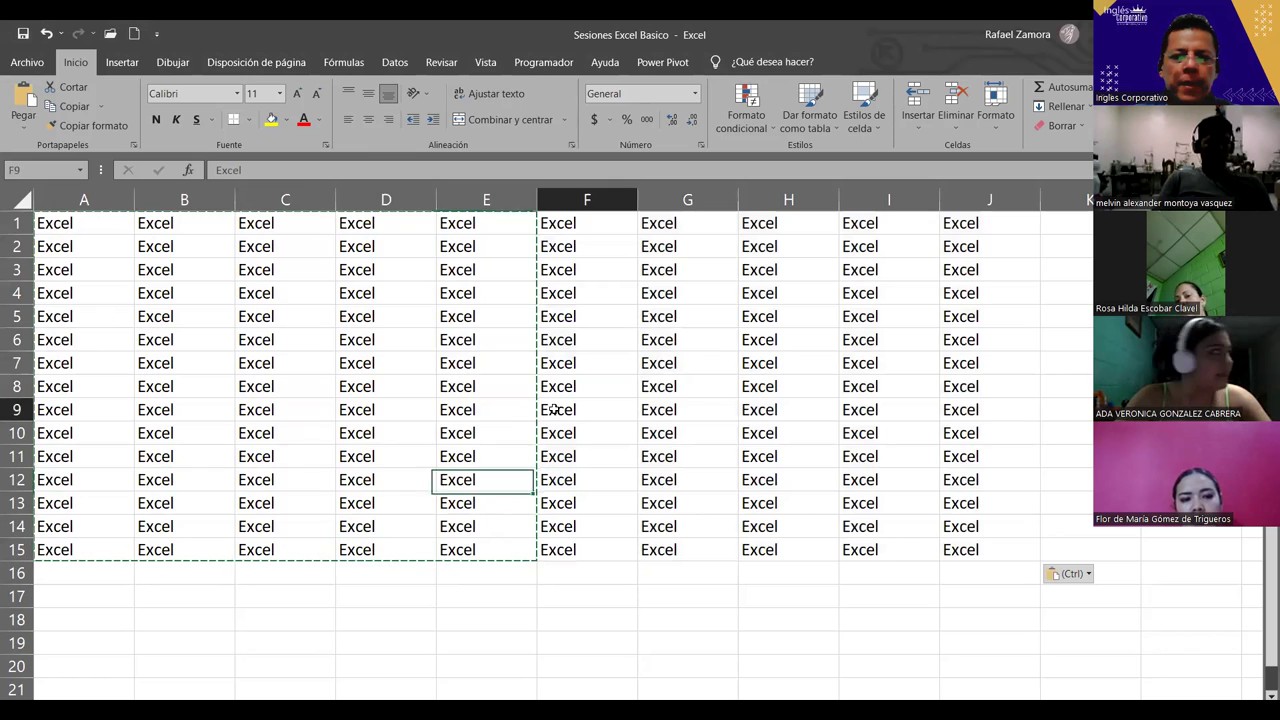
pyautogui.press('Escape')
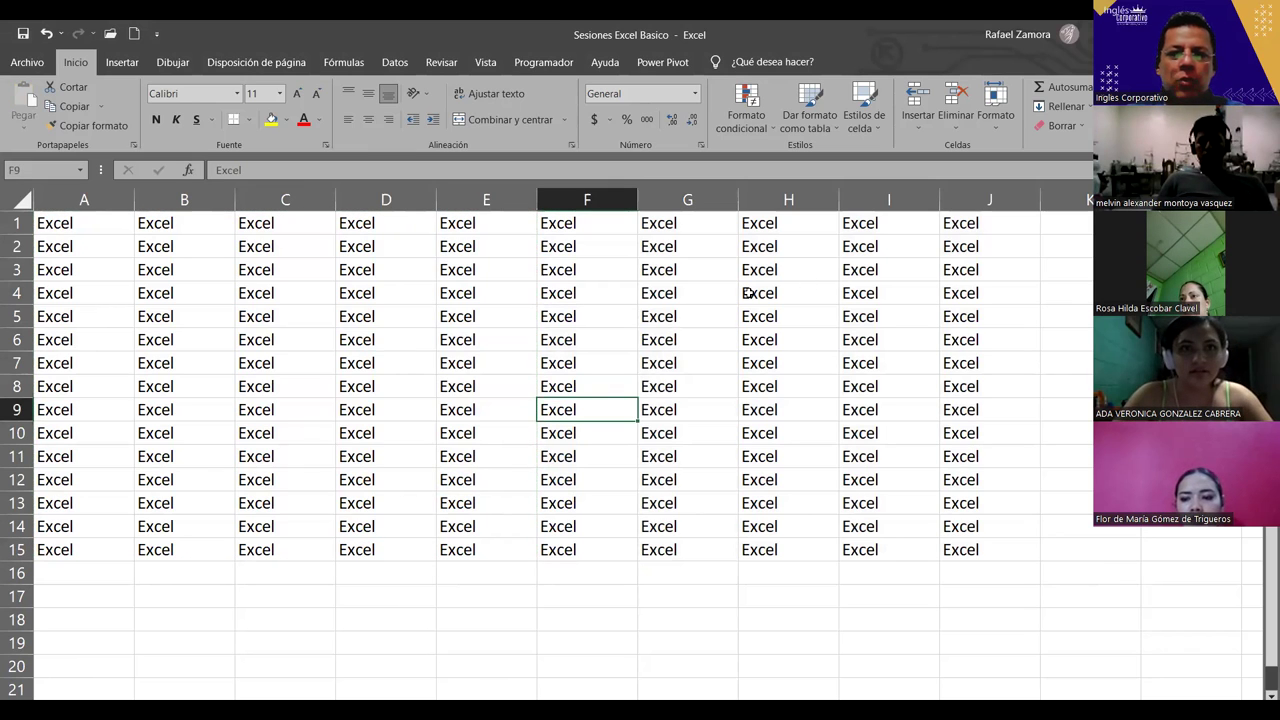
pyautogui.click(366, 296)
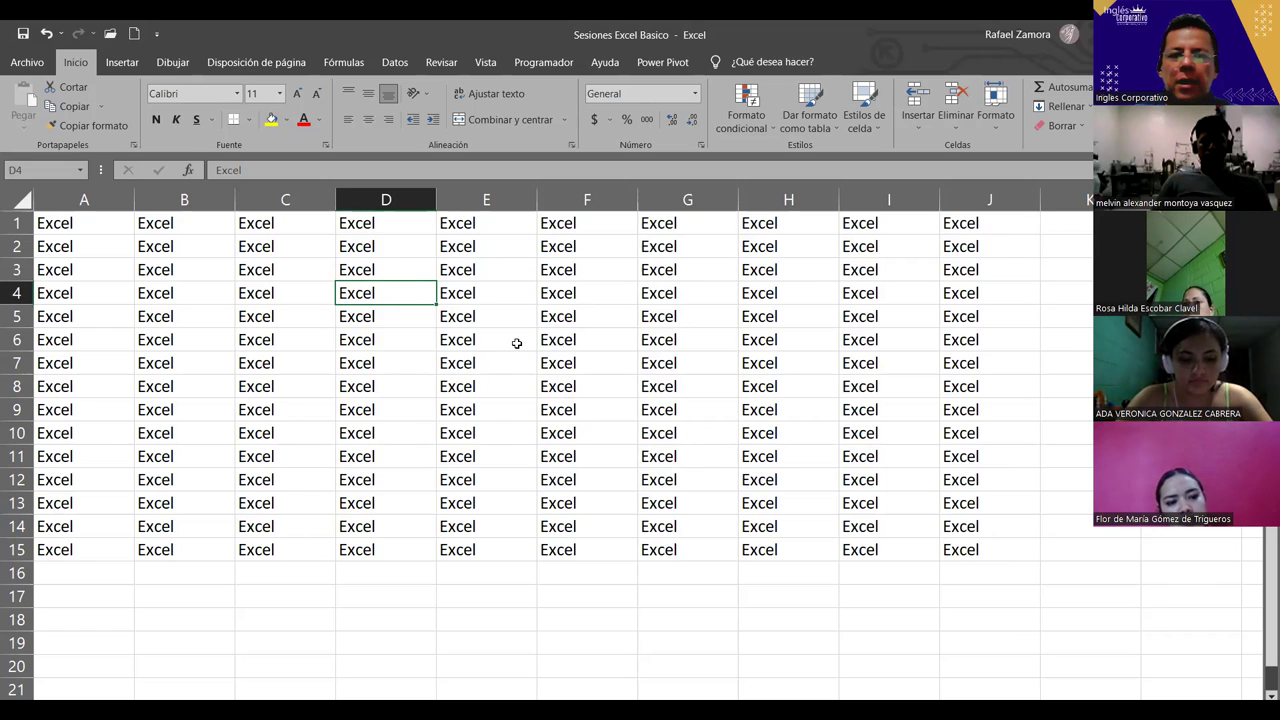
# Move D4:G10 down to D21:G27, then move its middle cells E23:F25 to I23:J25.
pyautogui.moveTo(396, 295)
pyautogui.mouseDown()
pyautogui.moveTo(645, 400)
pyautogui.moveTo(645, 421)
pyautogui.mouseUp()
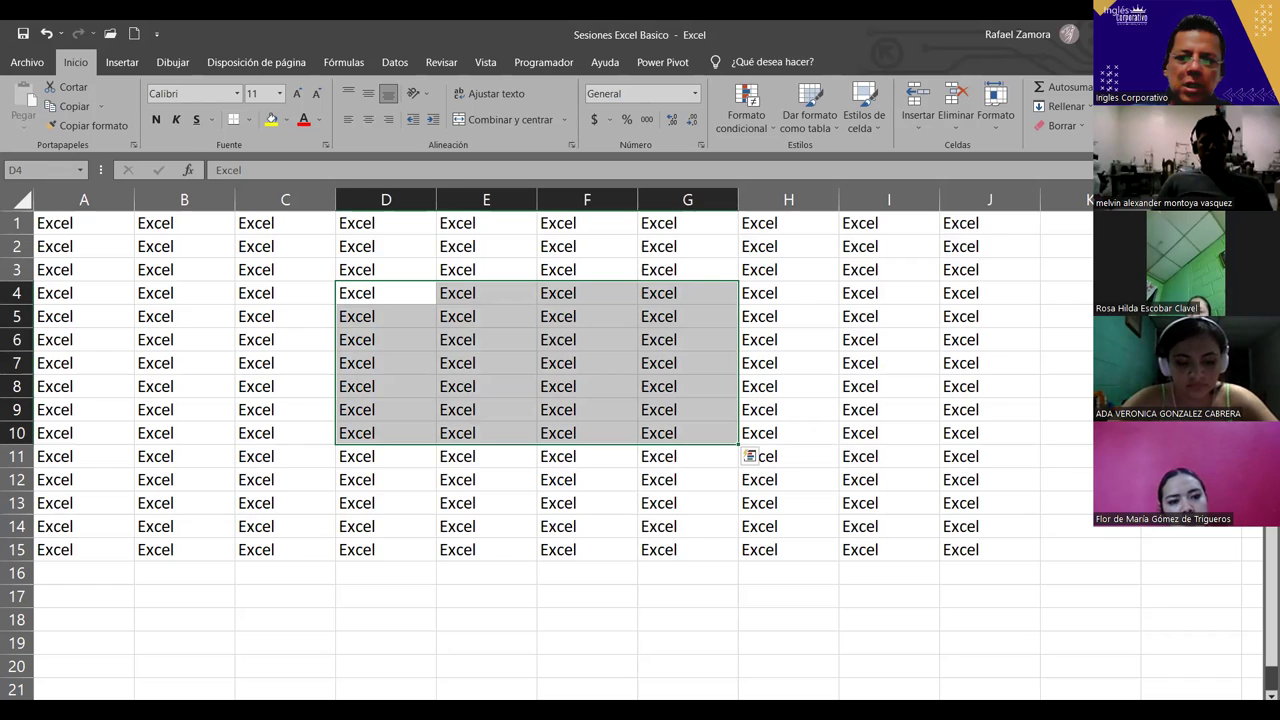
pyautogui.moveTo(640, 283); pyautogui.dragTo(629, 615)
pyautogui.scroll(-3, 786, 477)
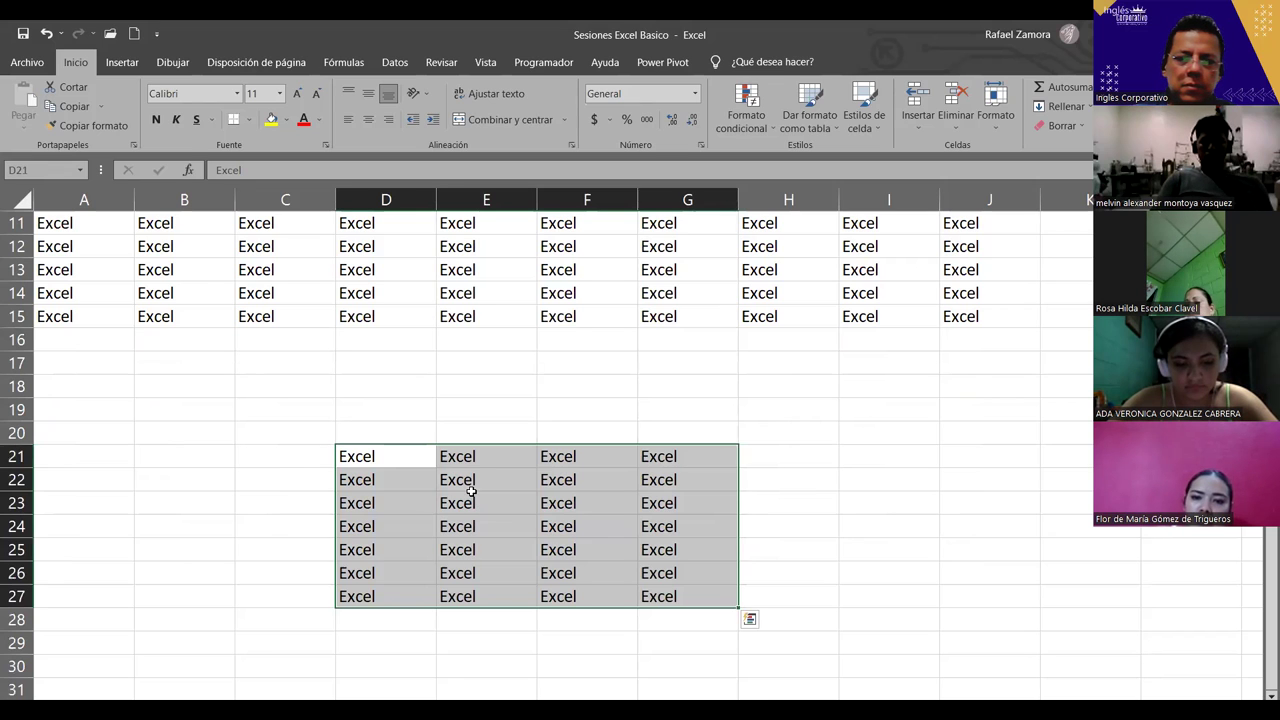
pyautogui.moveTo(472, 503); pyautogui.dragTo(543, 545)
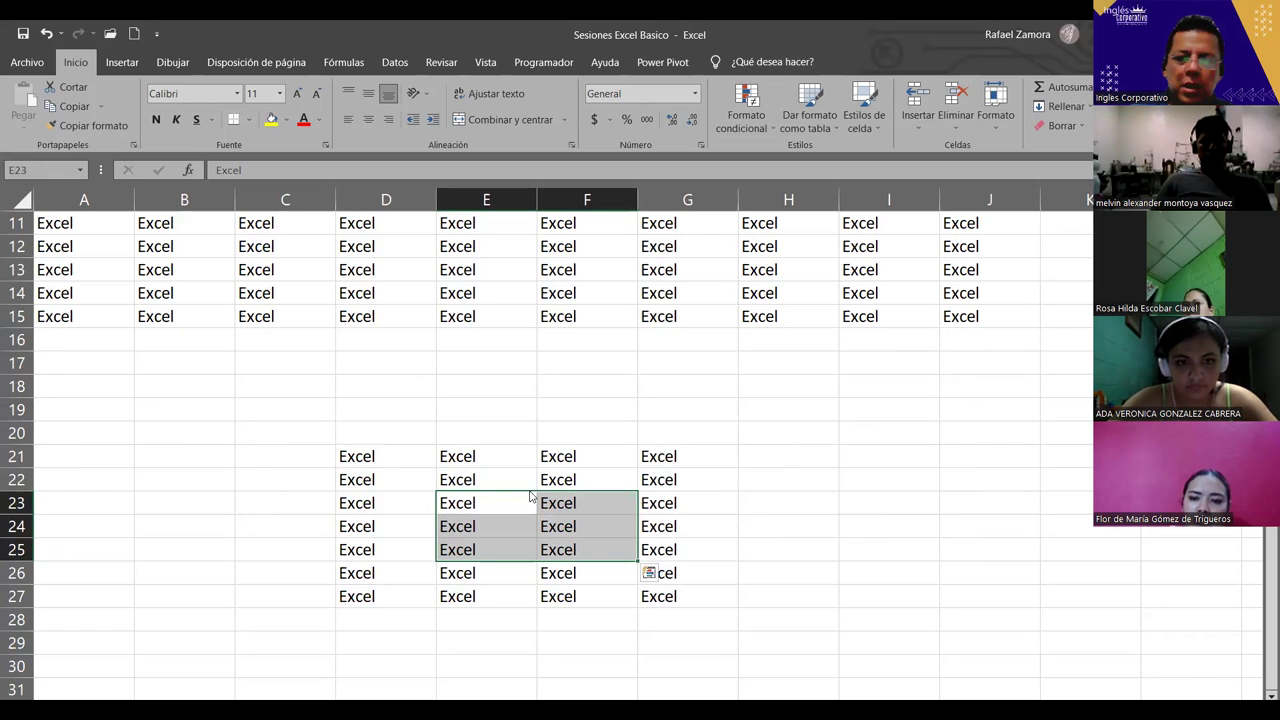
pyautogui.click(918, 420)
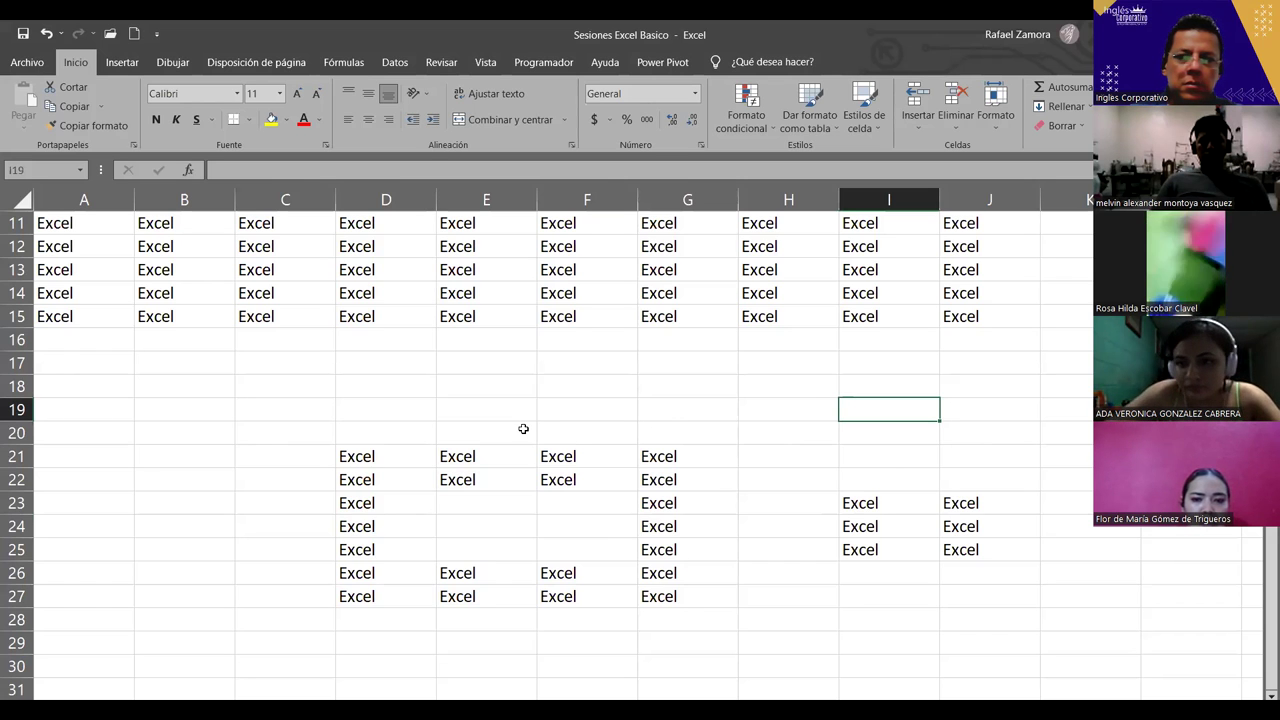
# Scroll back to the top of Hoja1 and switch to the blank Hoja2 sheet.
pyautogui.press('Up')
pyautogui.press('Right')
pyautogui.scroll(4, 491, 446)
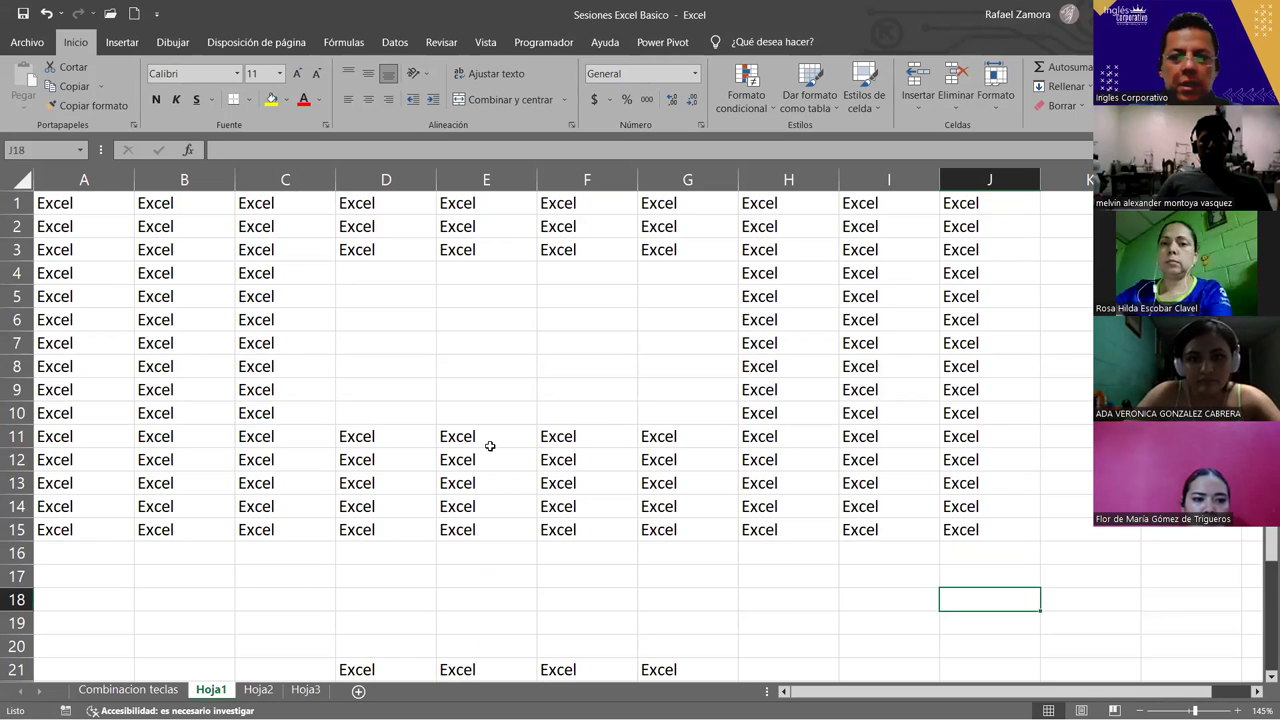
pyautogui.click(373, 396)
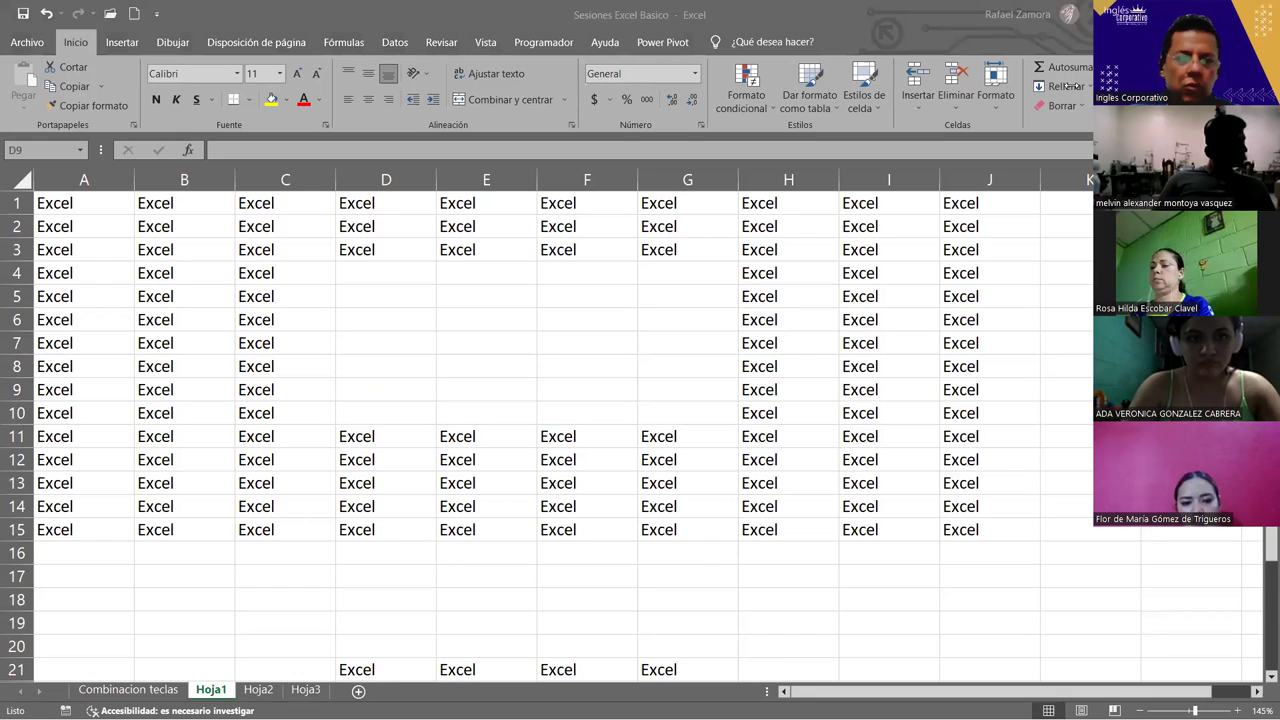
pyautogui.click(260, 690)
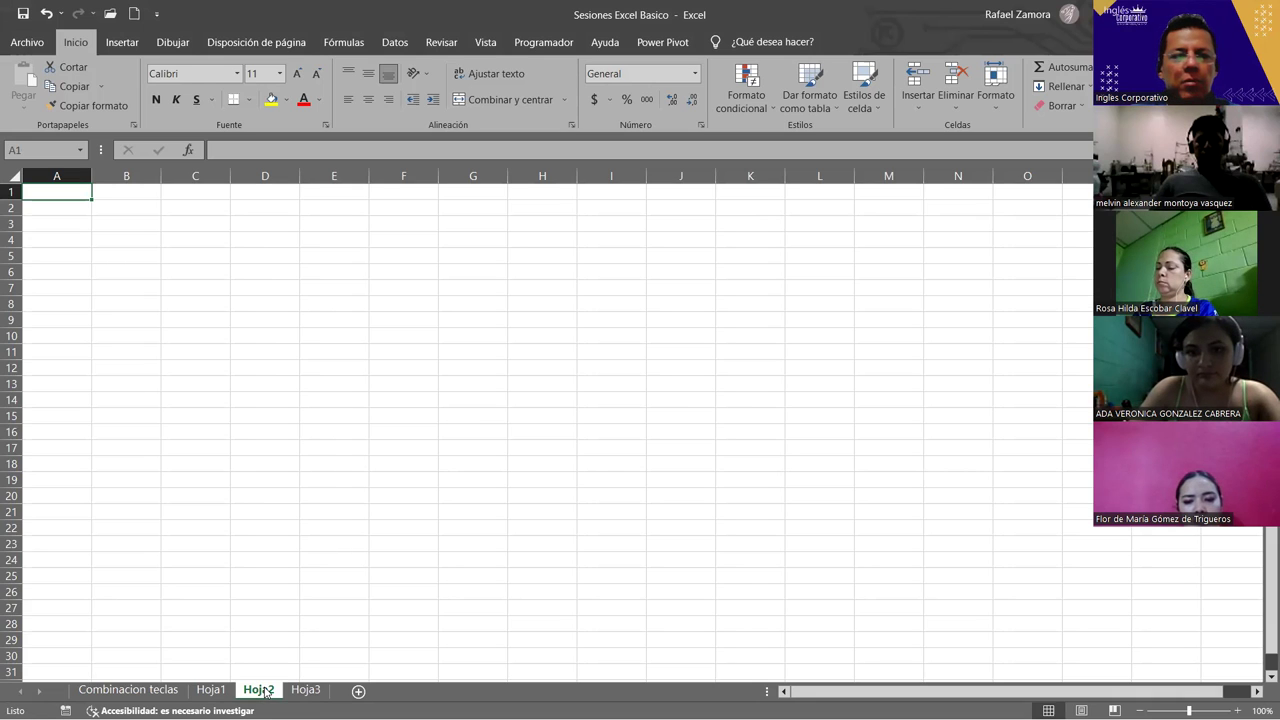
# Zoom the empty Hoja2 sheet in to 130% and select cell A1.
pyautogui.keyDown('ctrl'); pyautogui.scroll(1, 265, 692); pyautogui.keyUp('ctrl')
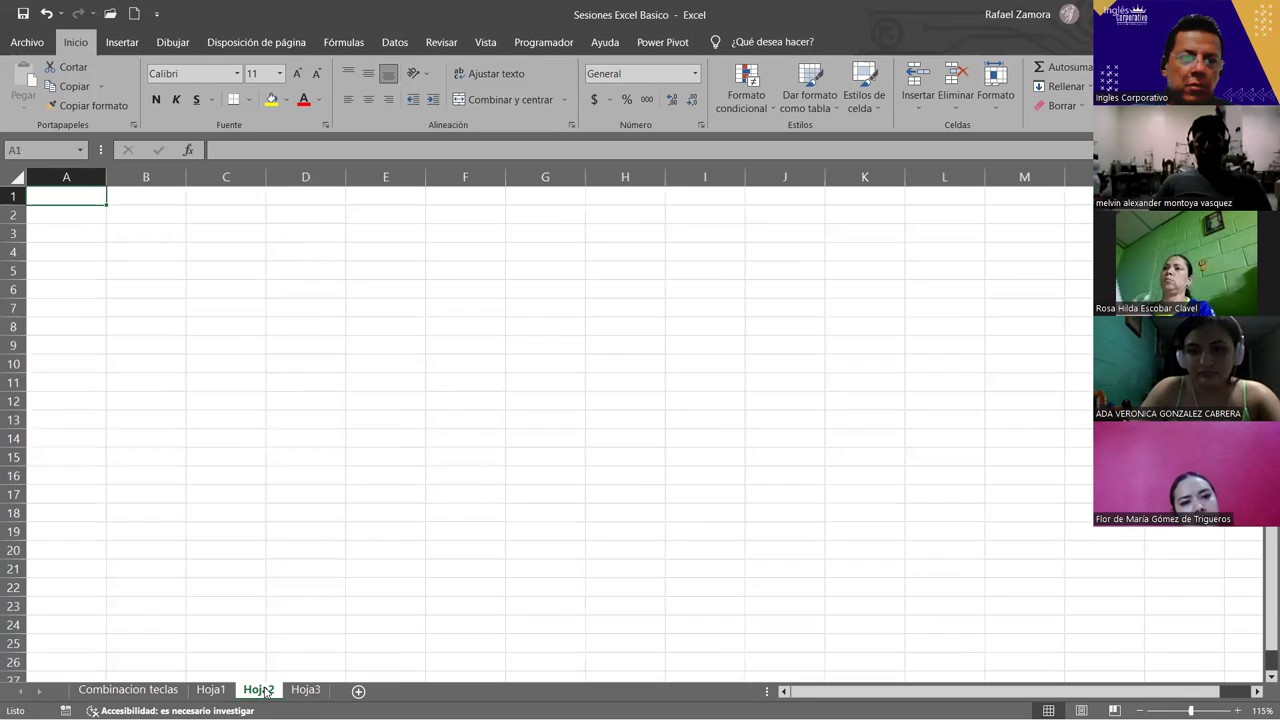
pyautogui.keyDown('ctrl'); pyautogui.scroll(1, 265, 692); pyautogui.keyUp('ctrl')
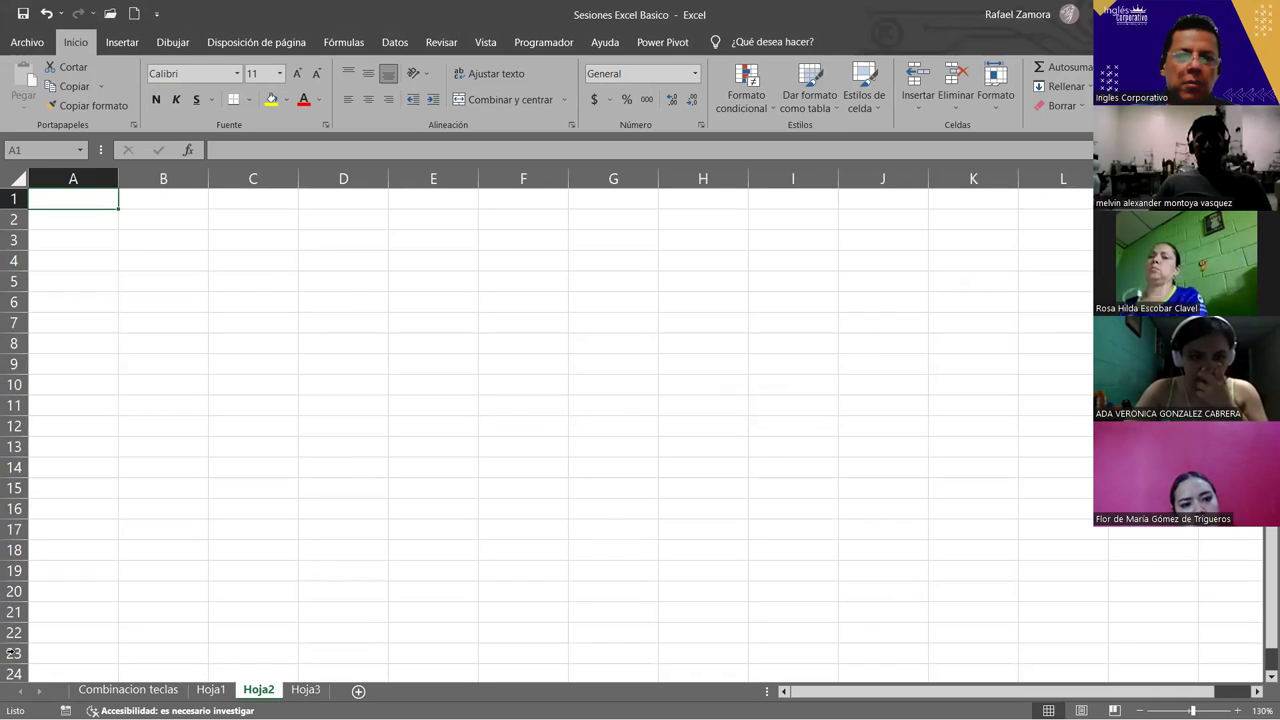
pyautogui.click(641, 349)
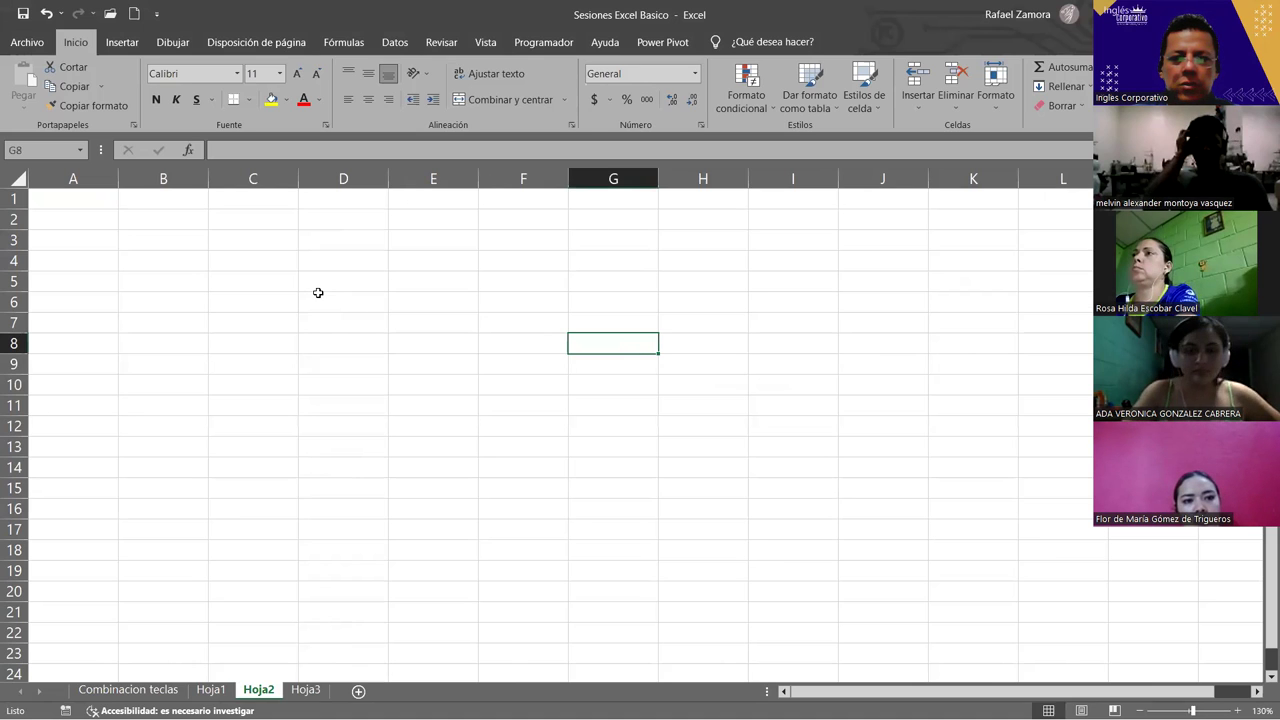
pyautogui.click(97, 202)
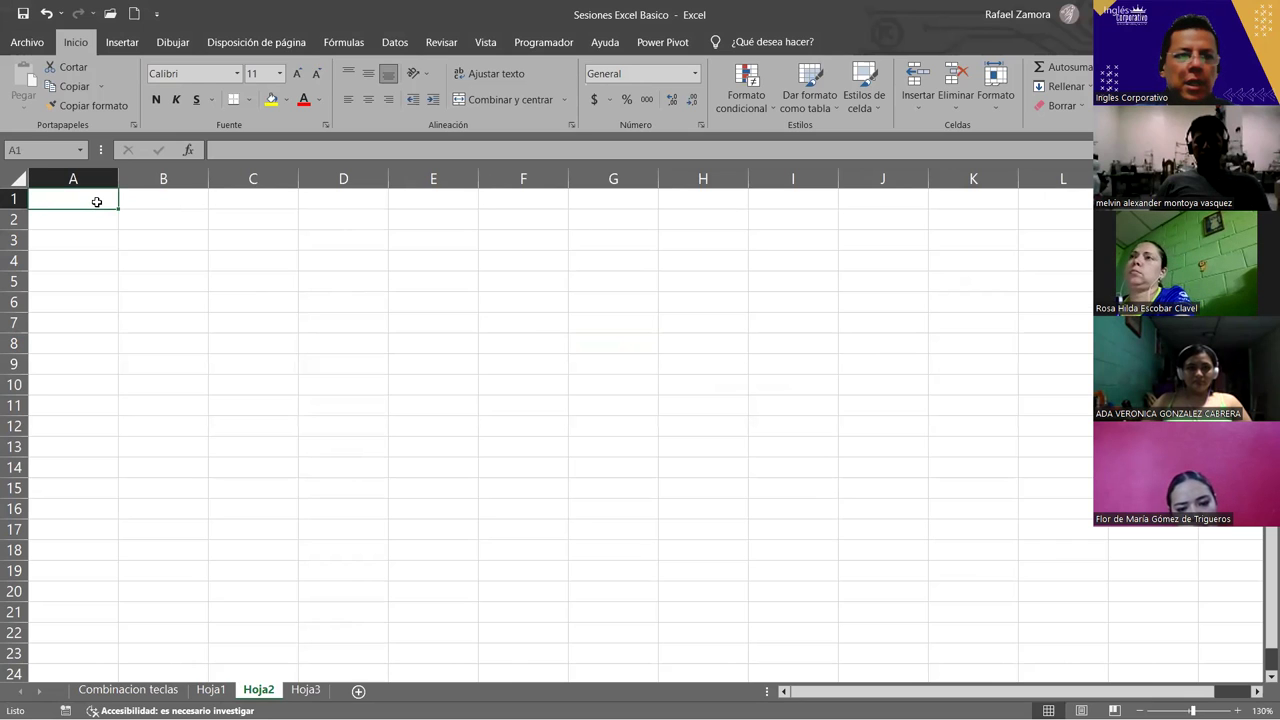
# Enter the numbers 1 through 10 down cells A1:A10.
pyautogui.write('1')
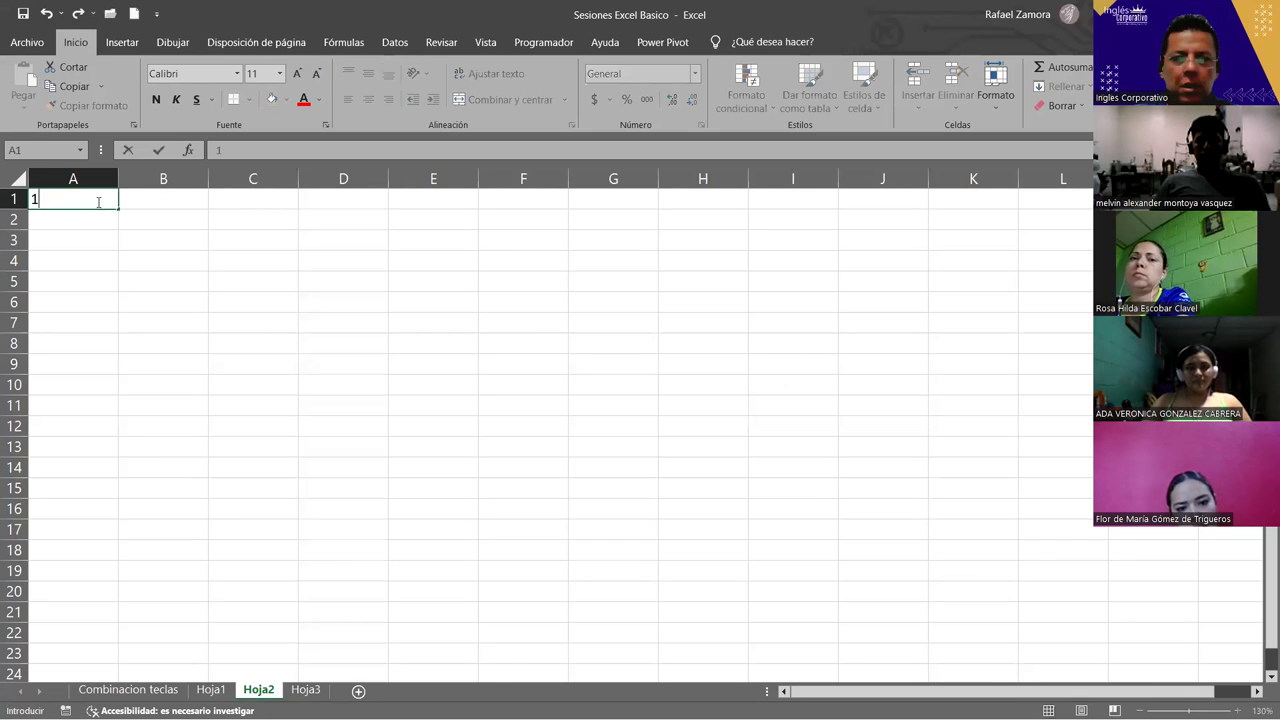
pyautogui.press('Return')
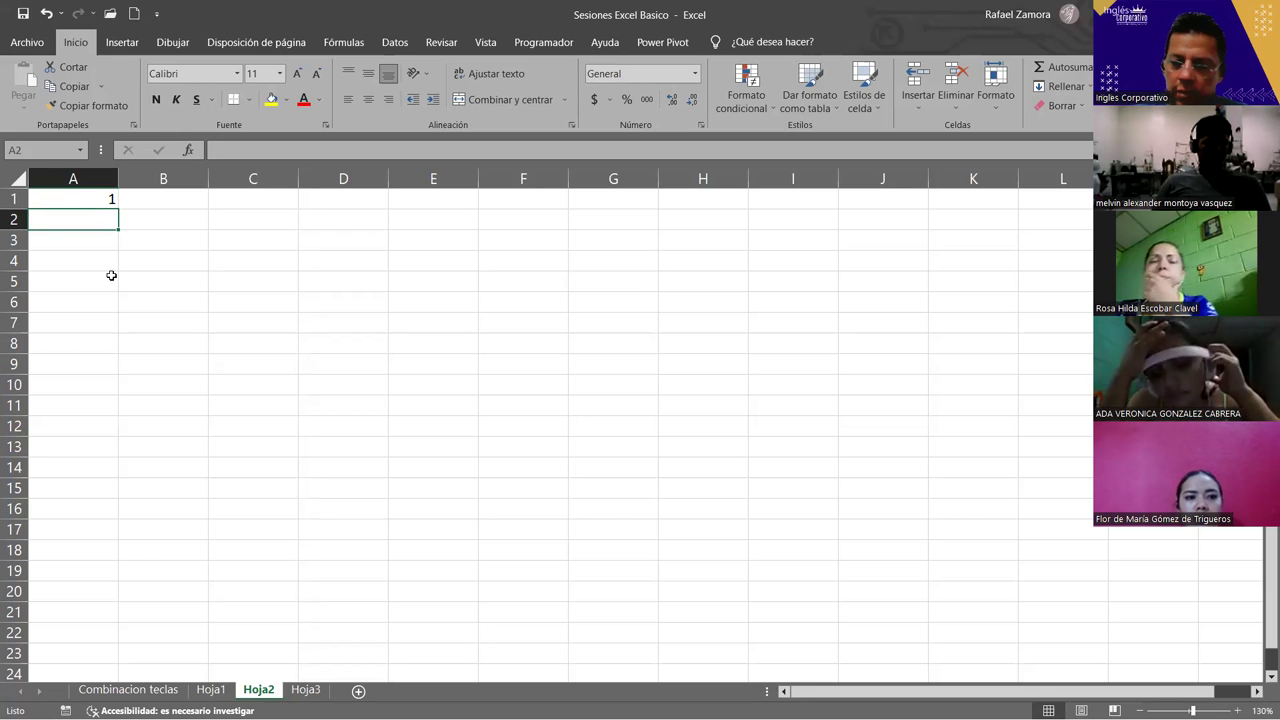
pyautogui.write('2 3 4')
pyautogui.press('Return')
pyautogui.write('5 6 7')
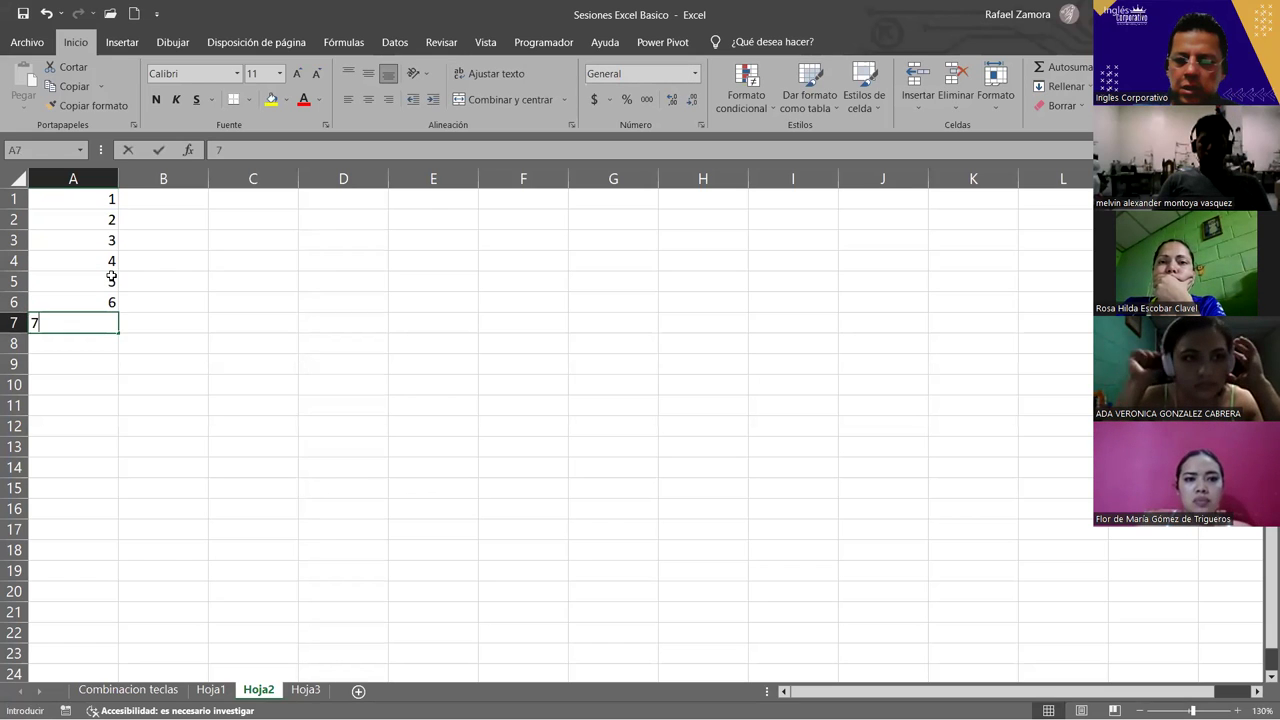
pyautogui.write(' 8 9 10')
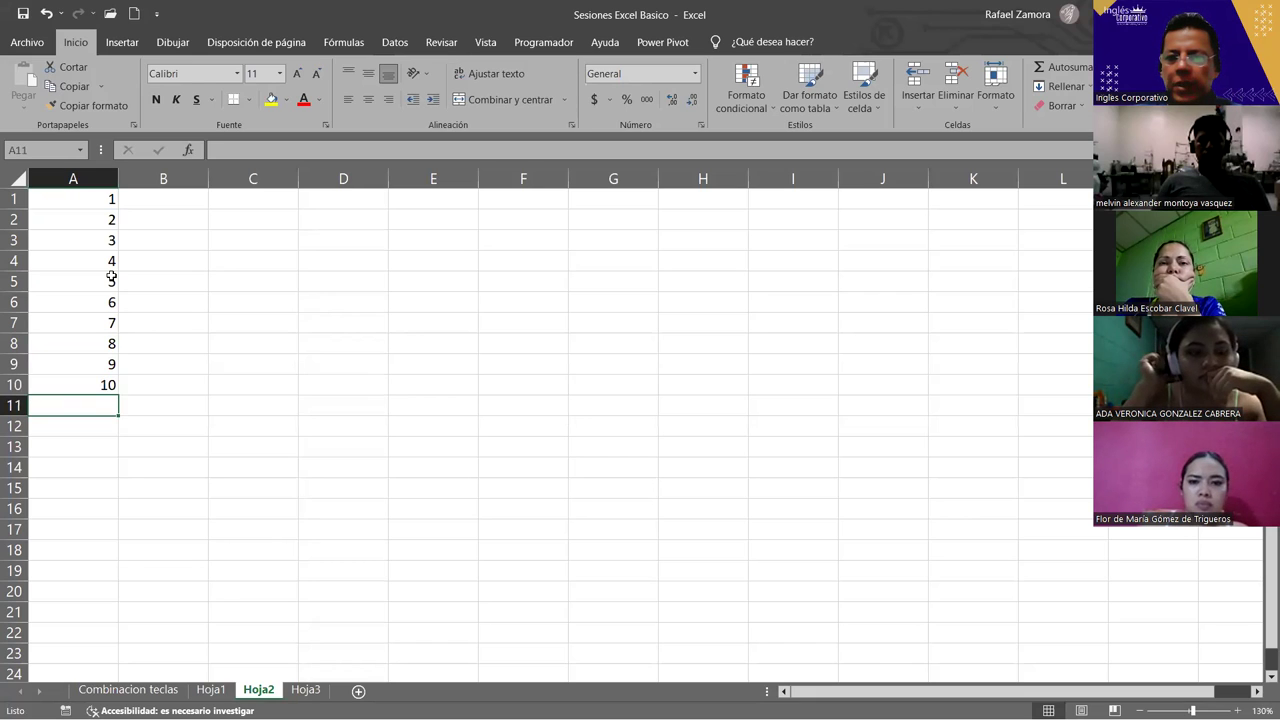
# Clear A2:A10, leaving only the 1 in A1.
pyautogui.click(75, 213)
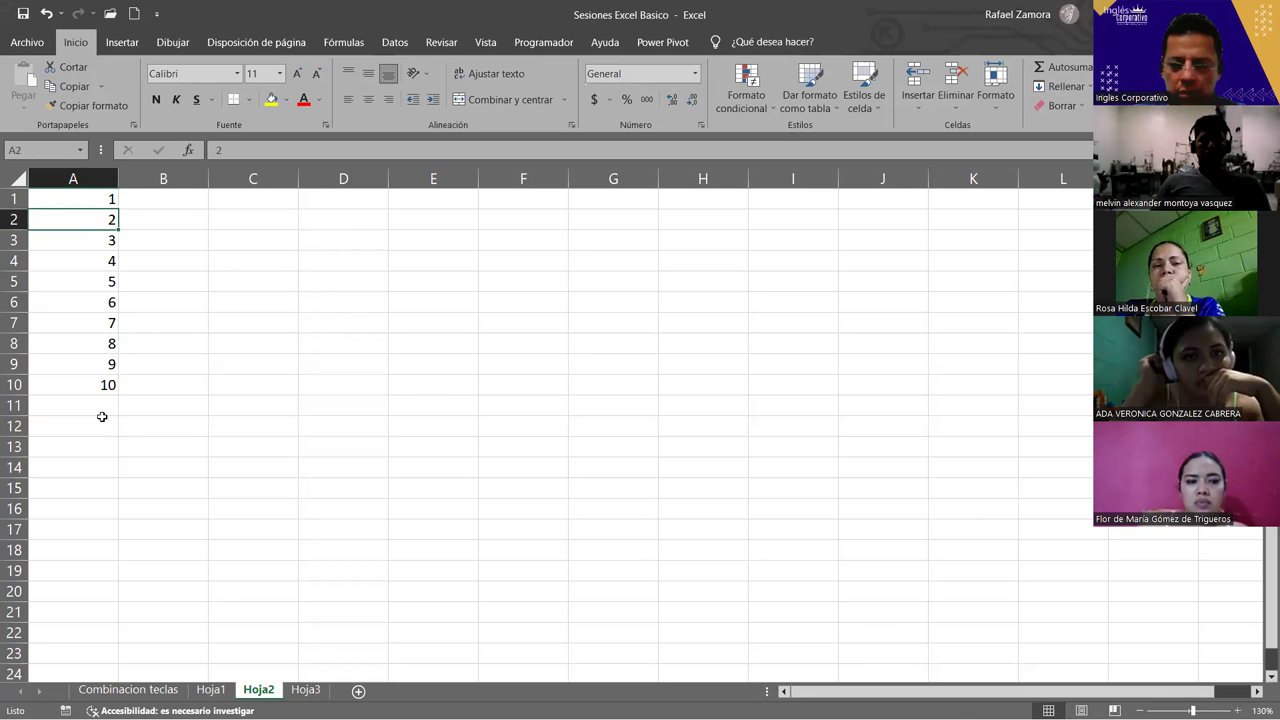
pyautogui.hotkey('ctrl', 'shift', 'Down')
pyautogui.press('Delete')
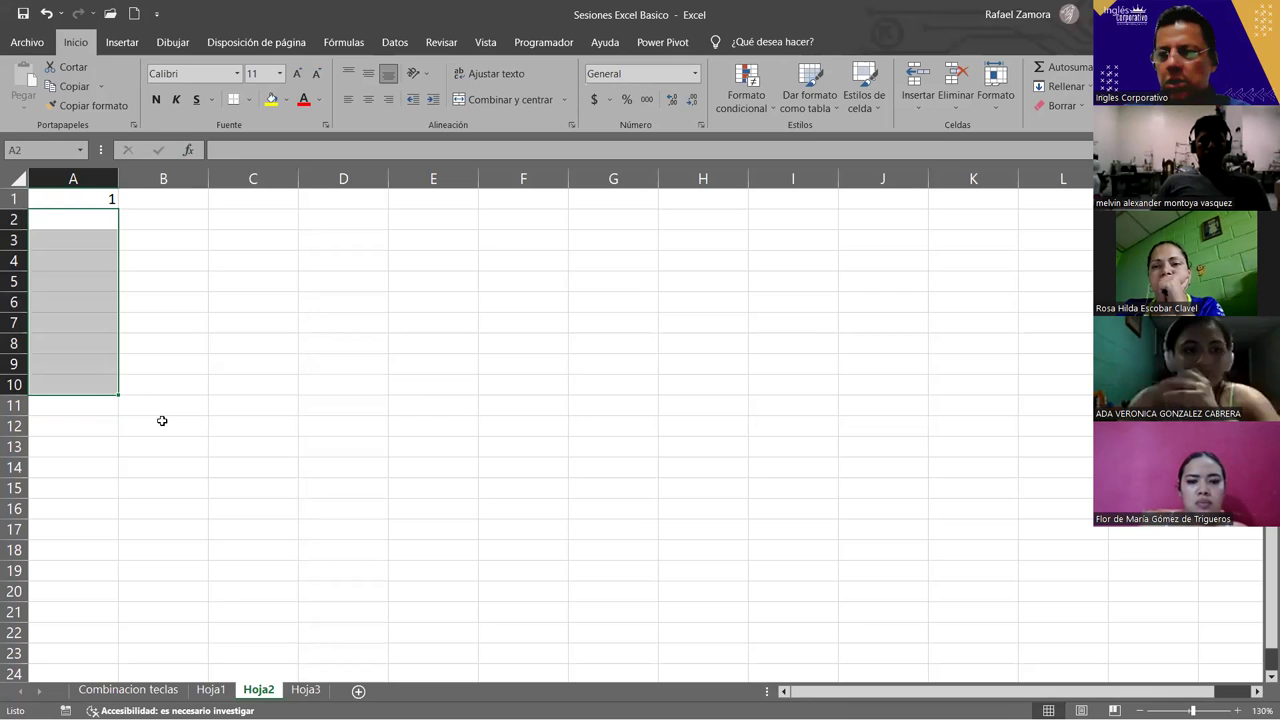
# Copy the 1 in A1 down to A20 with the fill handle.
pyautogui.click(161, 421)
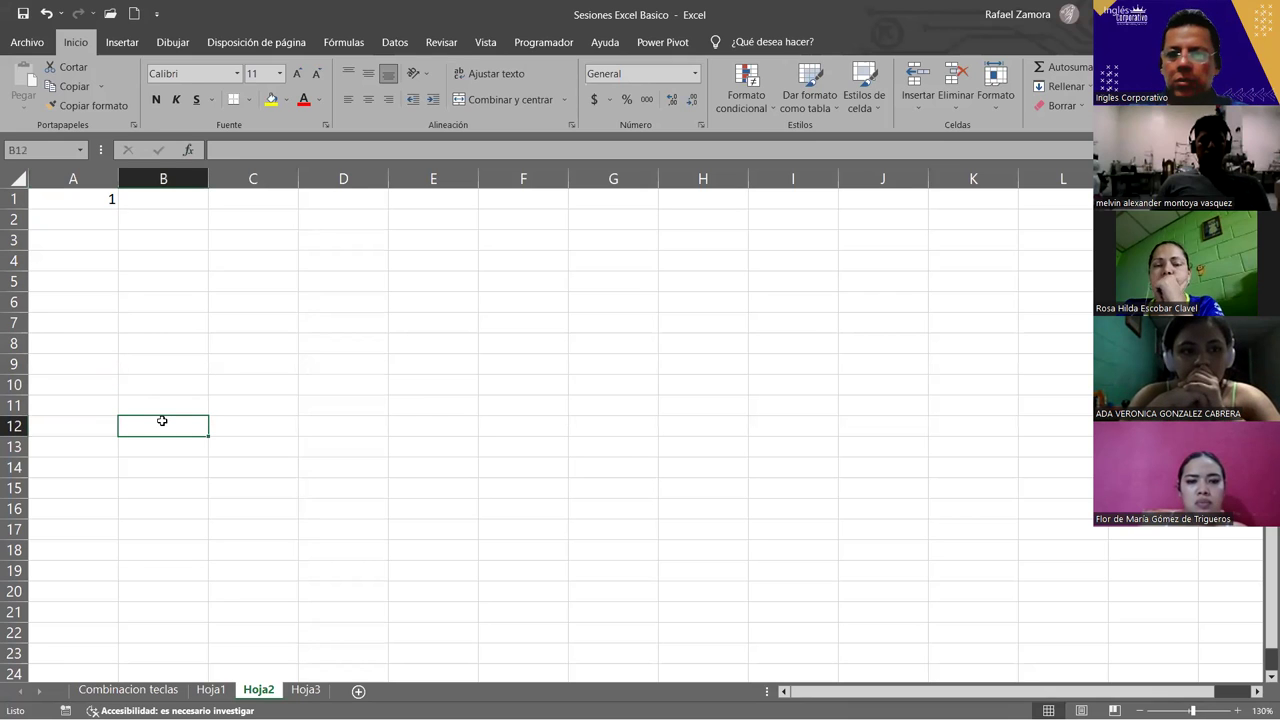
pyautogui.click(82, 205)
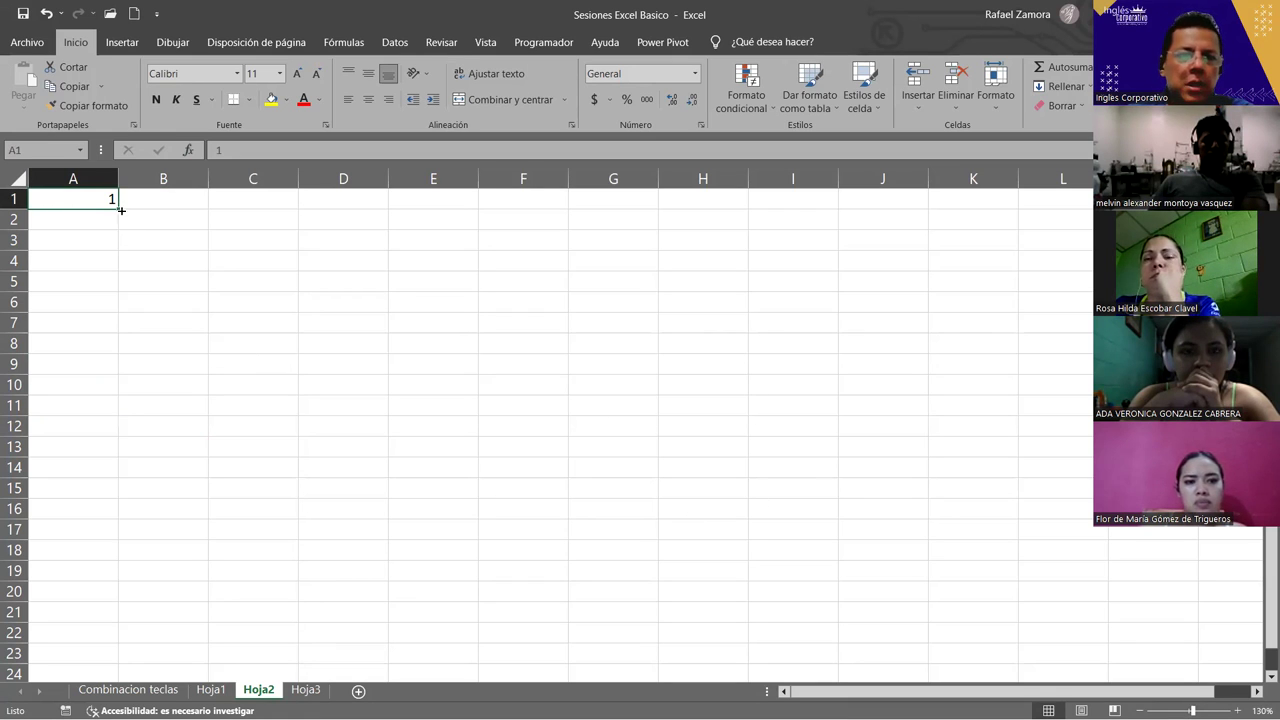
pyautogui.moveTo(120, 208); pyautogui.dragTo(120, 208)
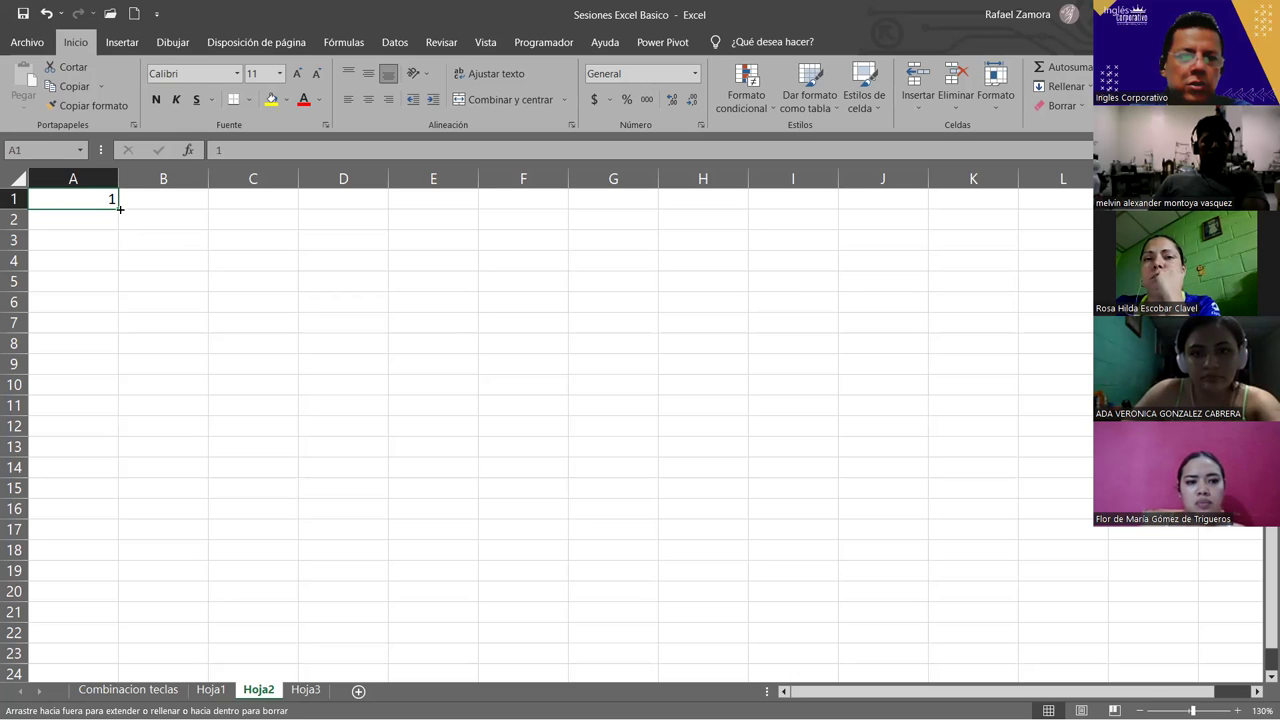
pyautogui.moveTo(123, 596); pyautogui.dragTo(121, 595)
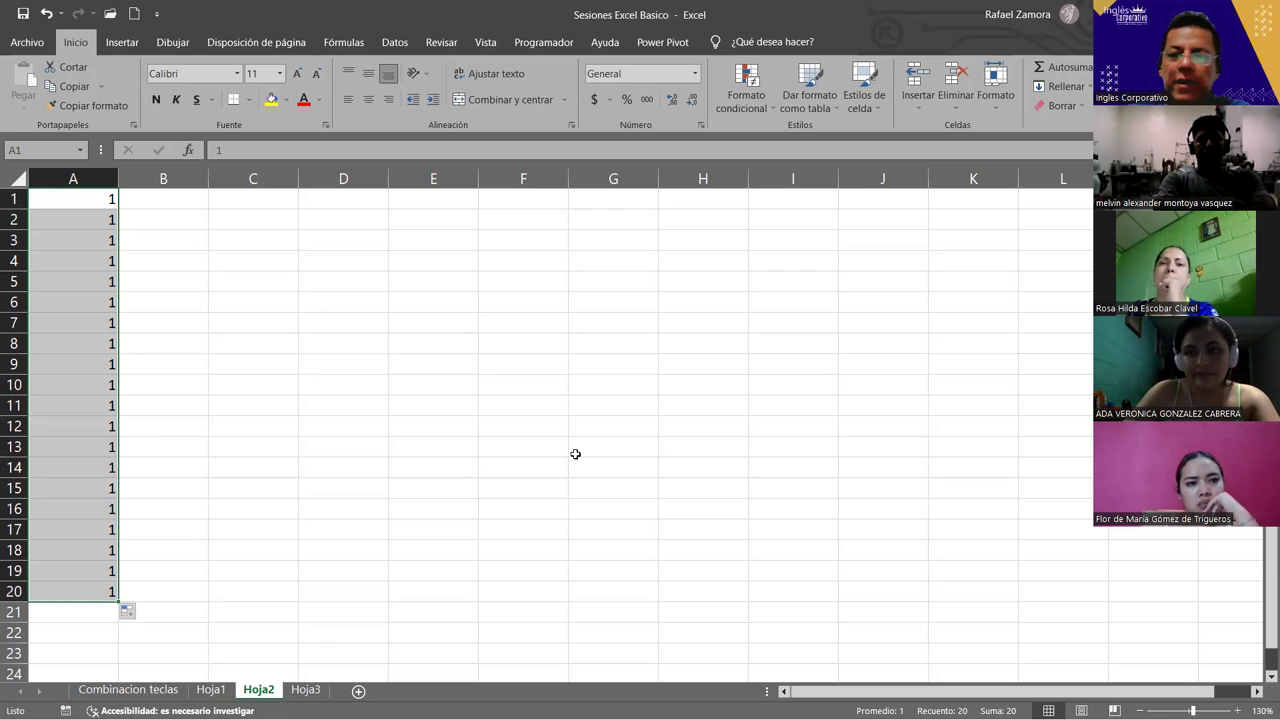
pyautogui.click(813, 471)
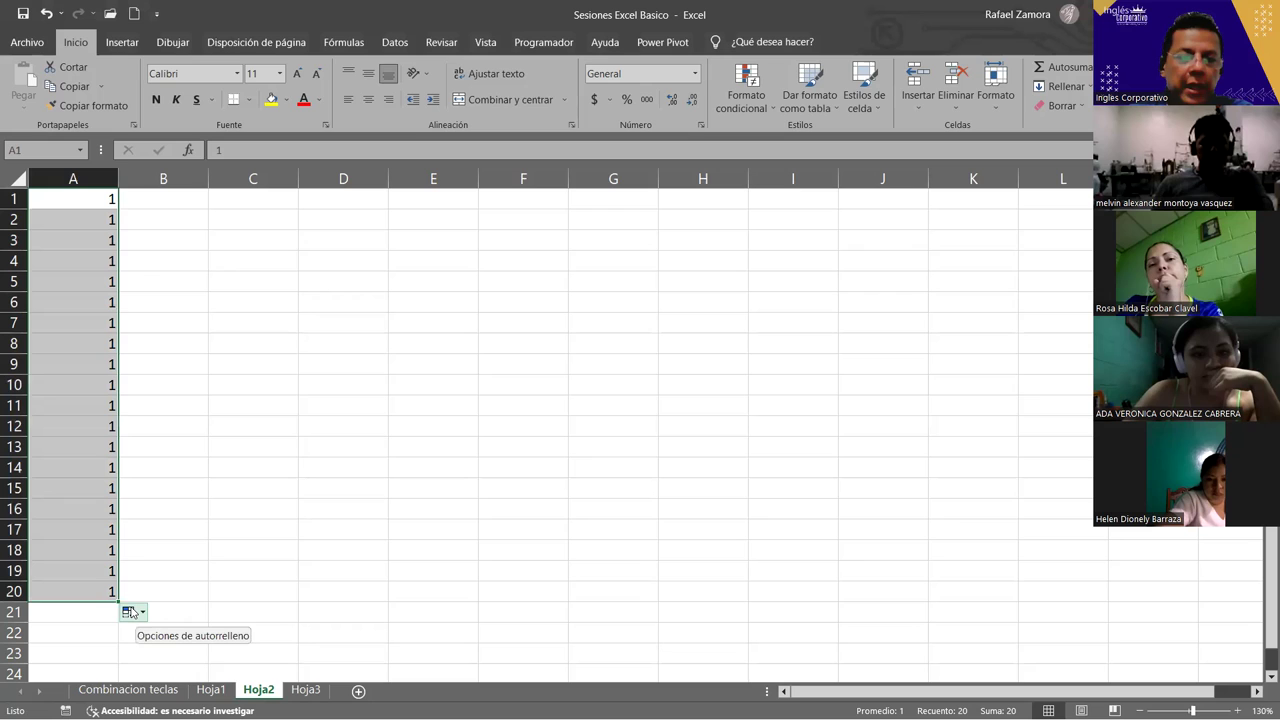
# Turn the copied 1s into the series 1–20 with Serie de relleno, then undo the fill.
pyautogui.click(130, 613)
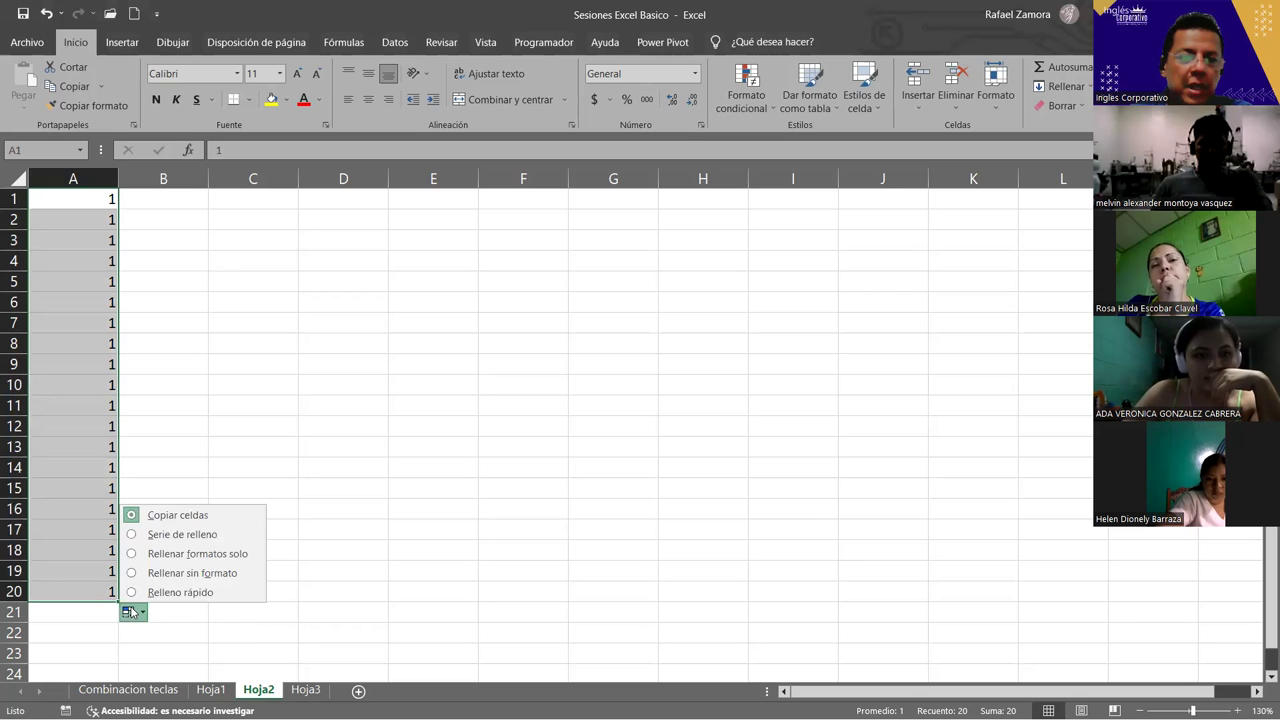
pyautogui.click(207, 533)
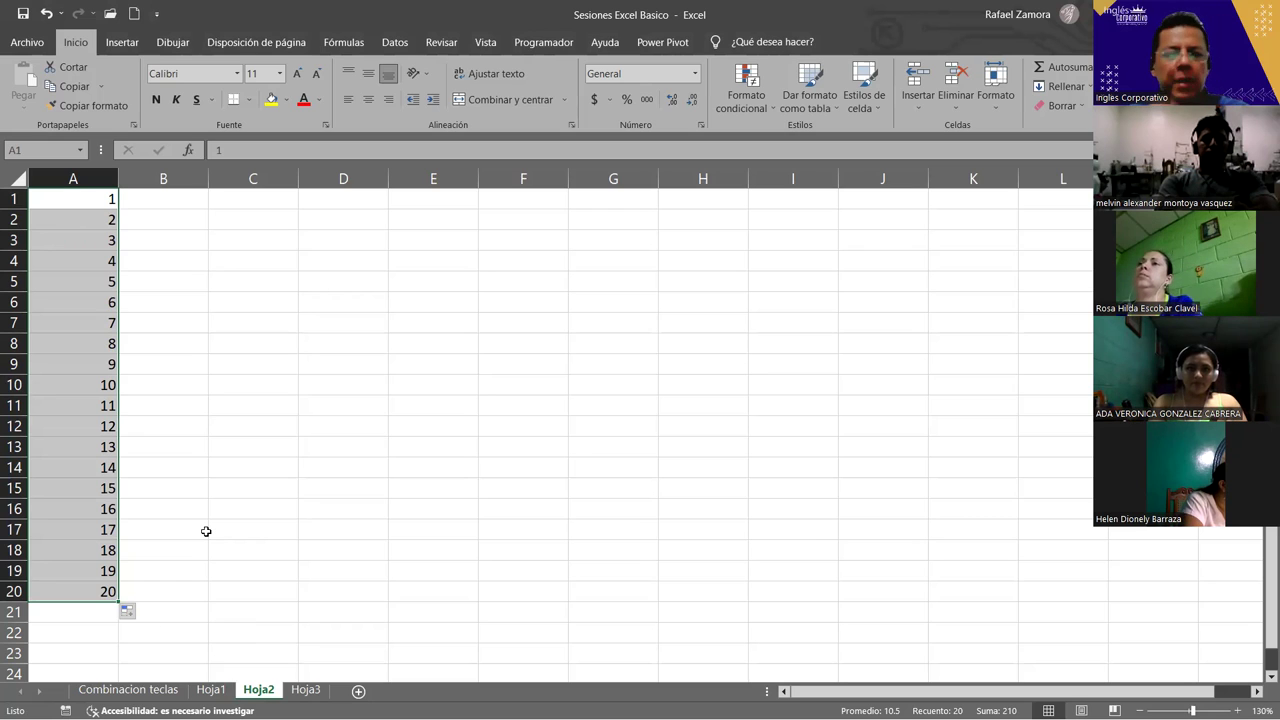
pyautogui.hotkey('ctrl', 'z')
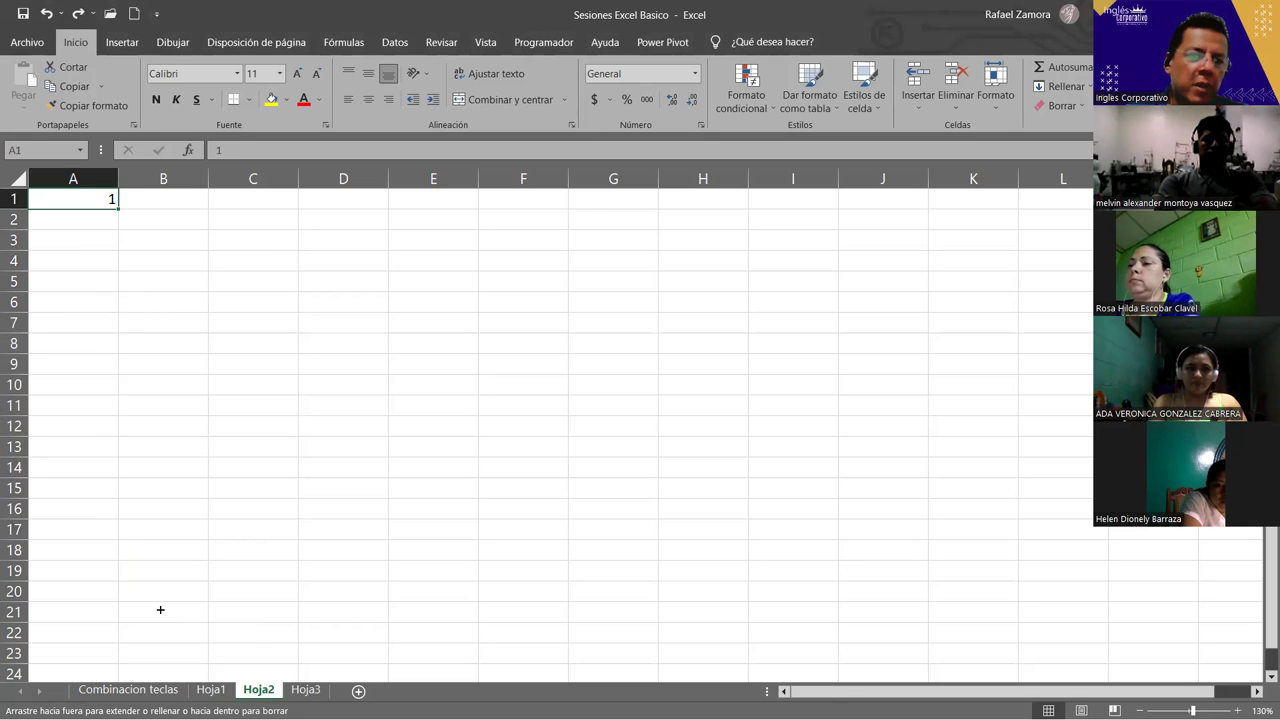
# Refill the 1 down to A20 and try moving the block of 1s toward column B.
pyautogui.moveTo(160, 609); pyautogui.dragTo(121, 600)
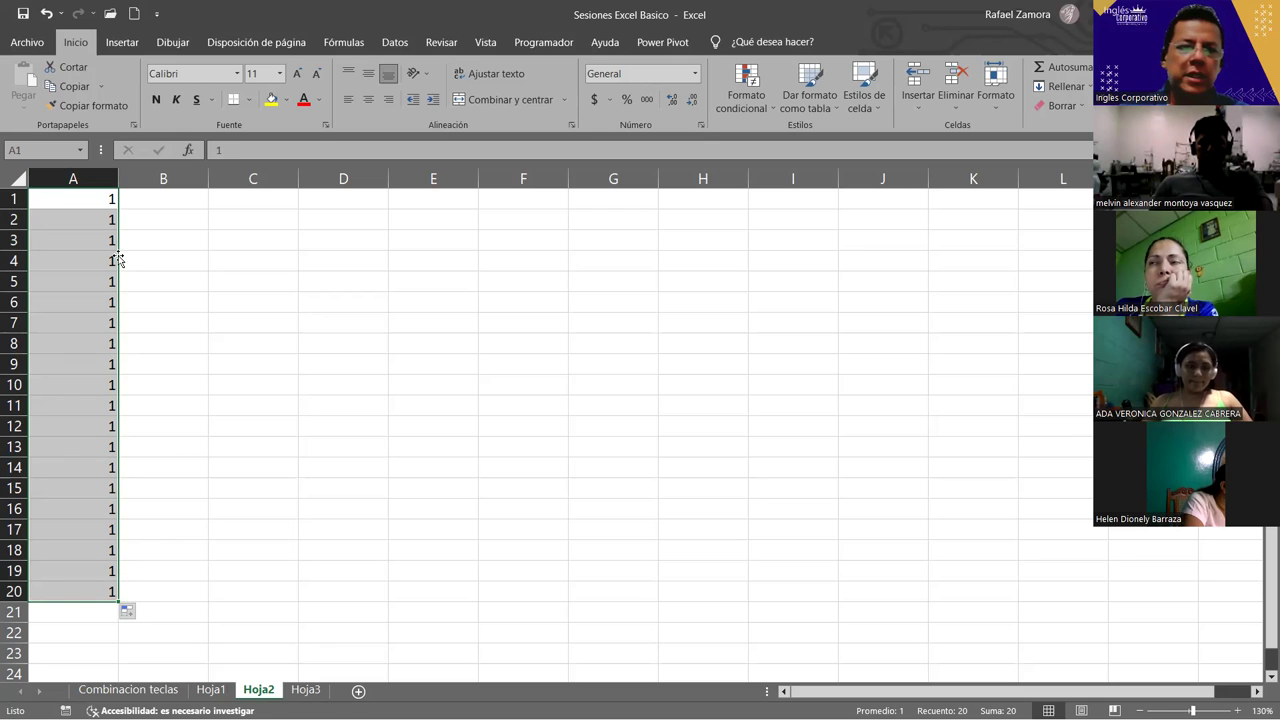
pyautogui.moveTo(117, 260)
pyautogui.mouseDown()
pyautogui.moveTo(188, 267)
pyautogui.moveTo(106, 258)
pyautogui.mouseUp()
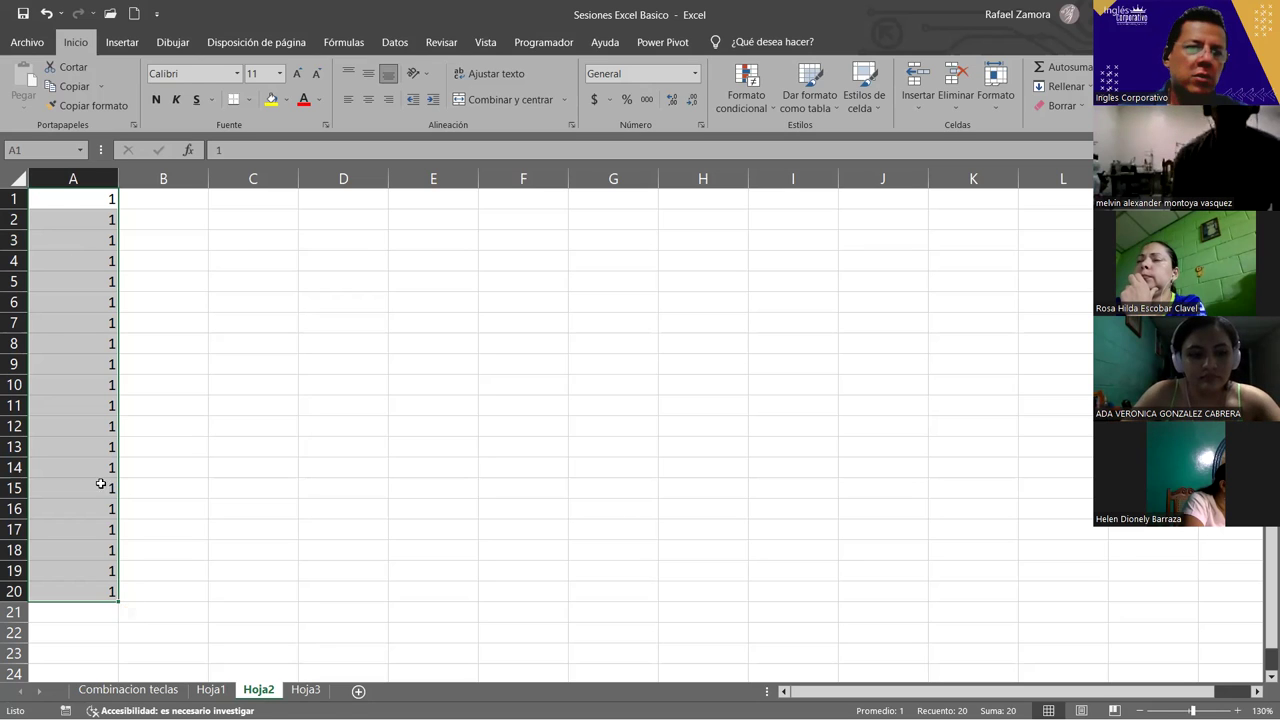
pyautogui.moveTo(70, 405); pyautogui.dragTo(66, 455)
pyautogui.click(66, 455)
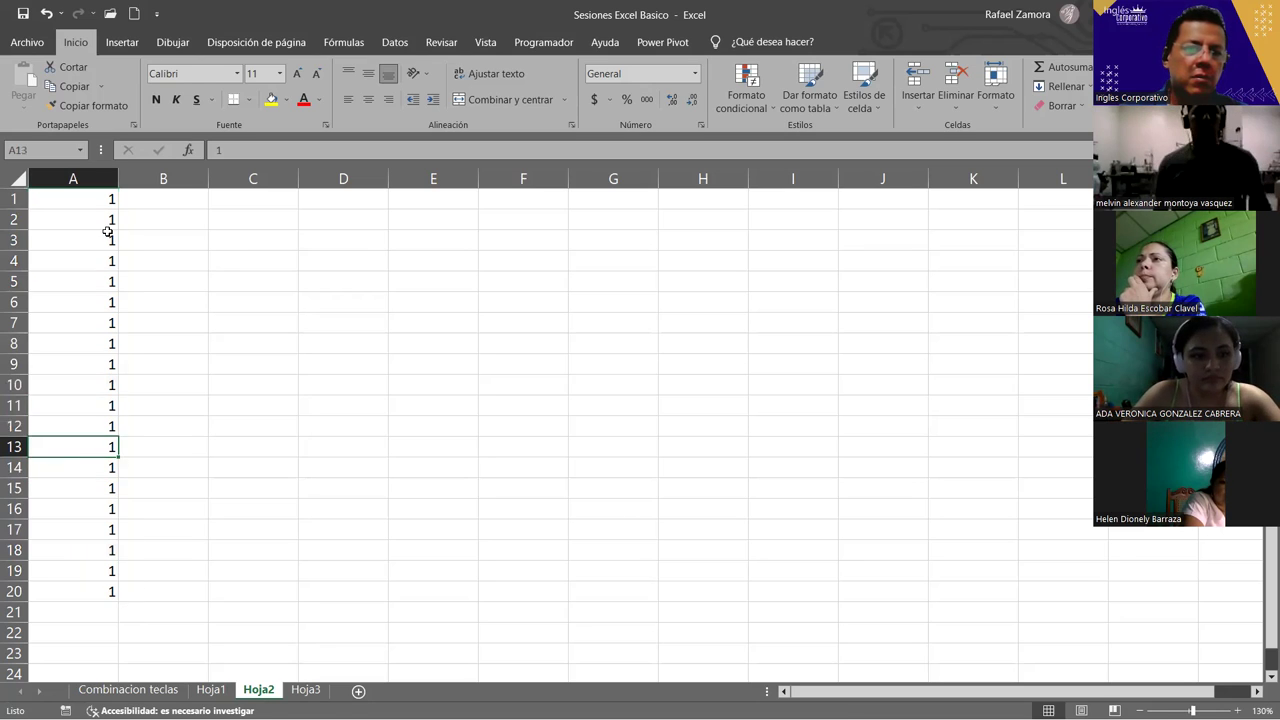
# Select various cells around the grid, then undo the last change to the 1s.
pyautogui.click(108, 222)
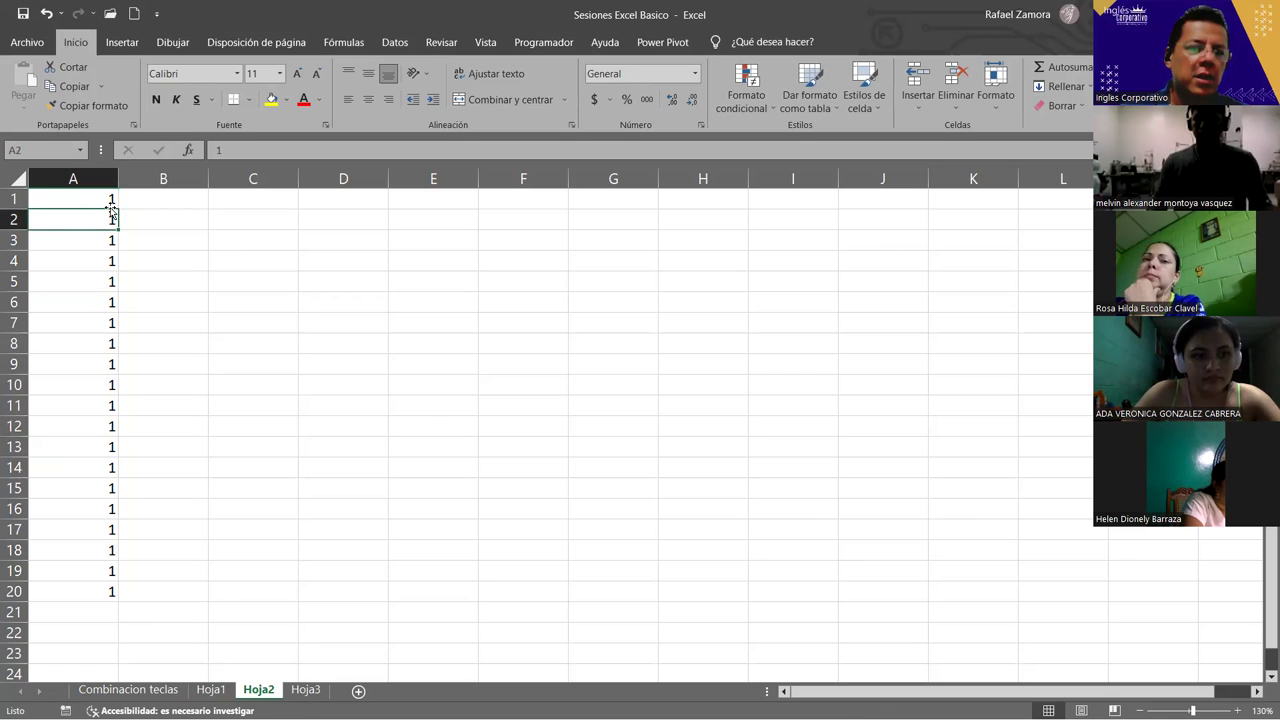
pyautogui.click(431, 432)
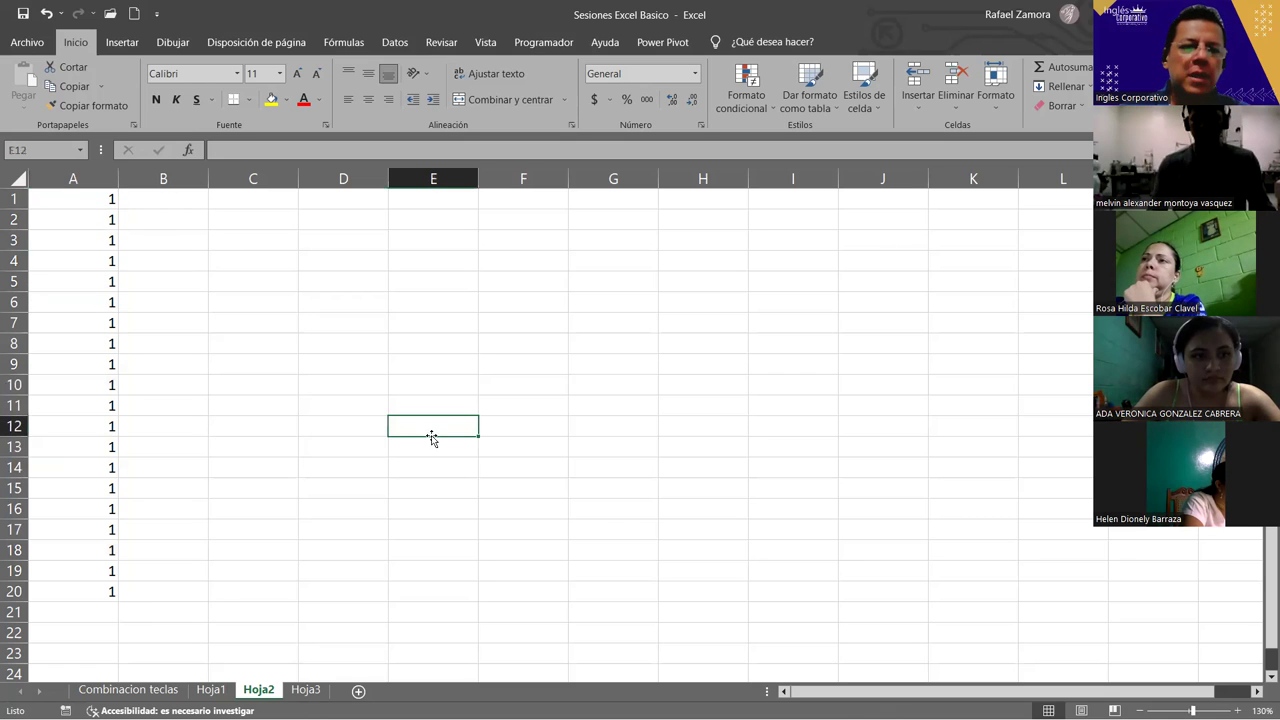
pyautogui.click(360, 404)
pyautogui.click(637, 193)
pyautogui.click(540, 482)
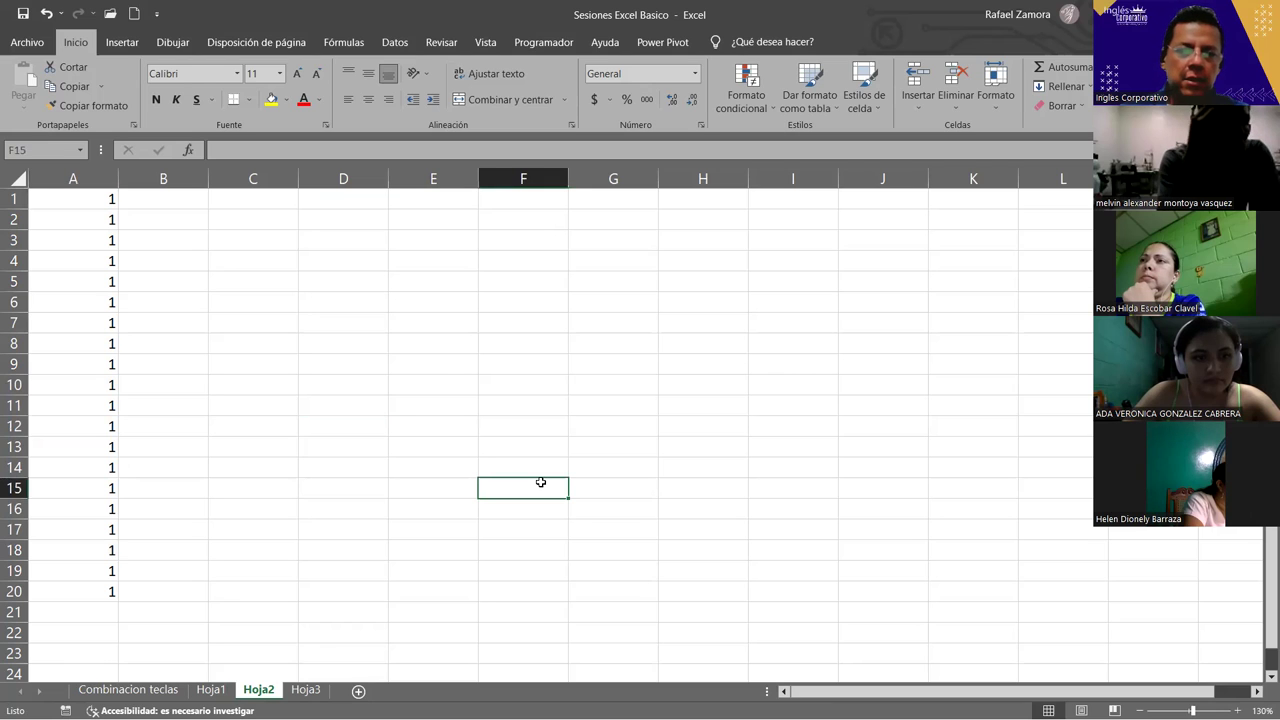
pyautogui.click(243, 340)
pyautogui.click(648, 276)
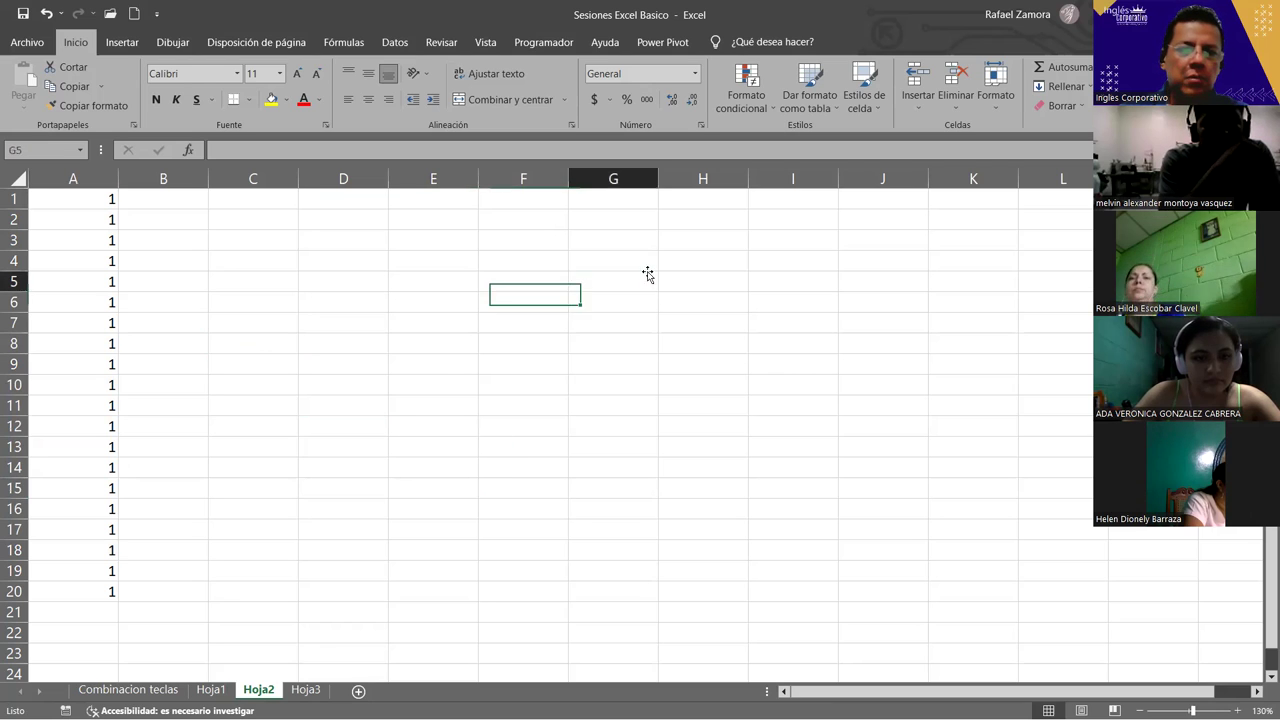
pyautogui.click(195, 415)
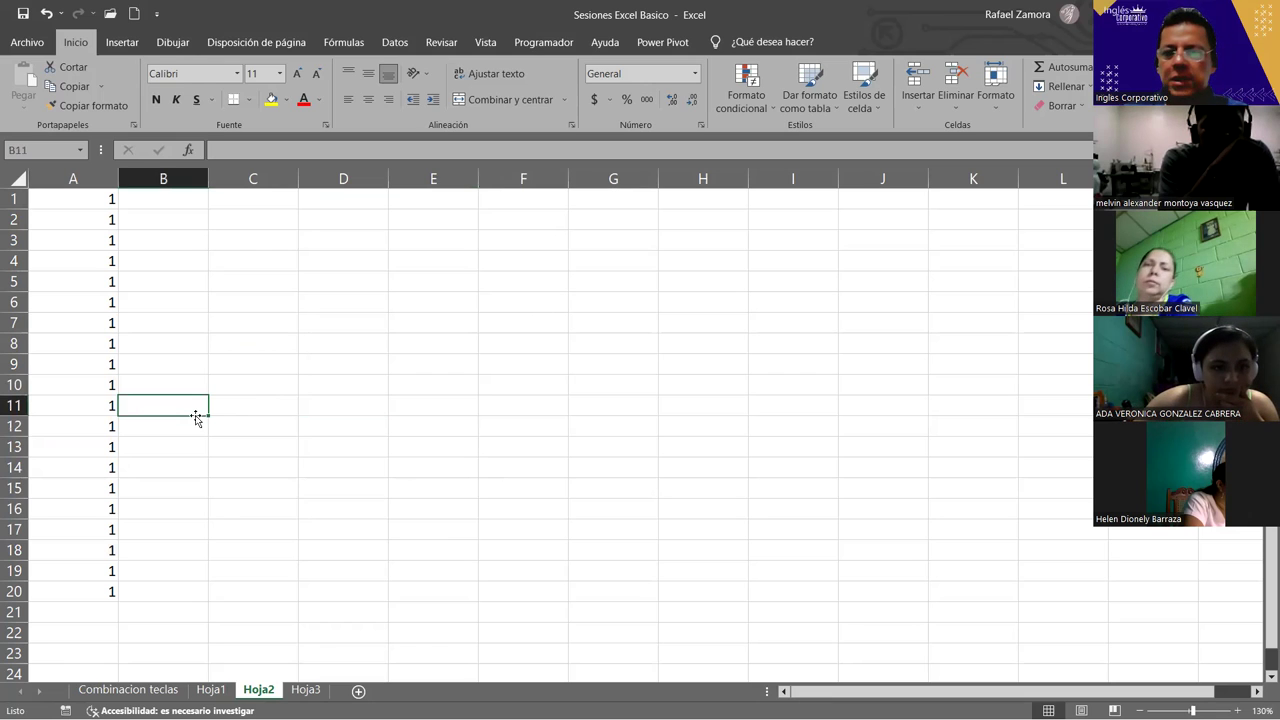
pyautogui.click(341, 343)
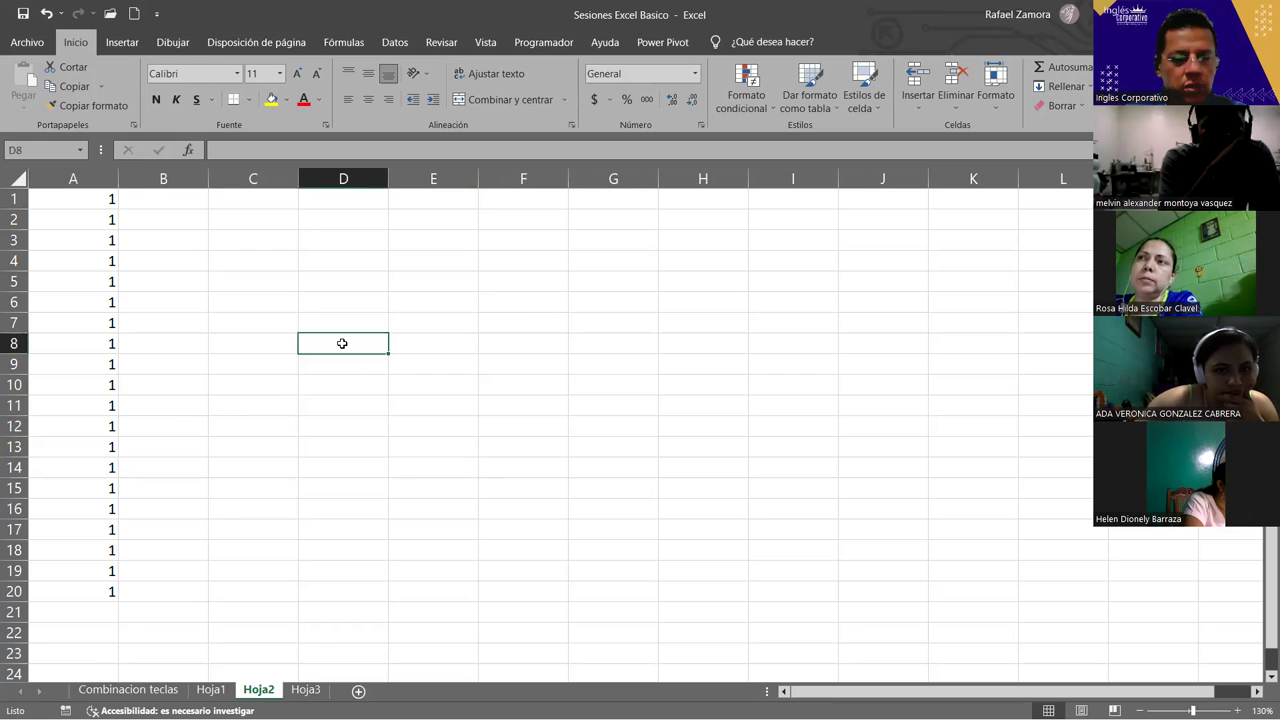
pyautogui.hotkey('ctrl', 'z')
pyautogui.hotkey('ctrl', 'z')
pyautogui.hotkey('ctrl', 'z')
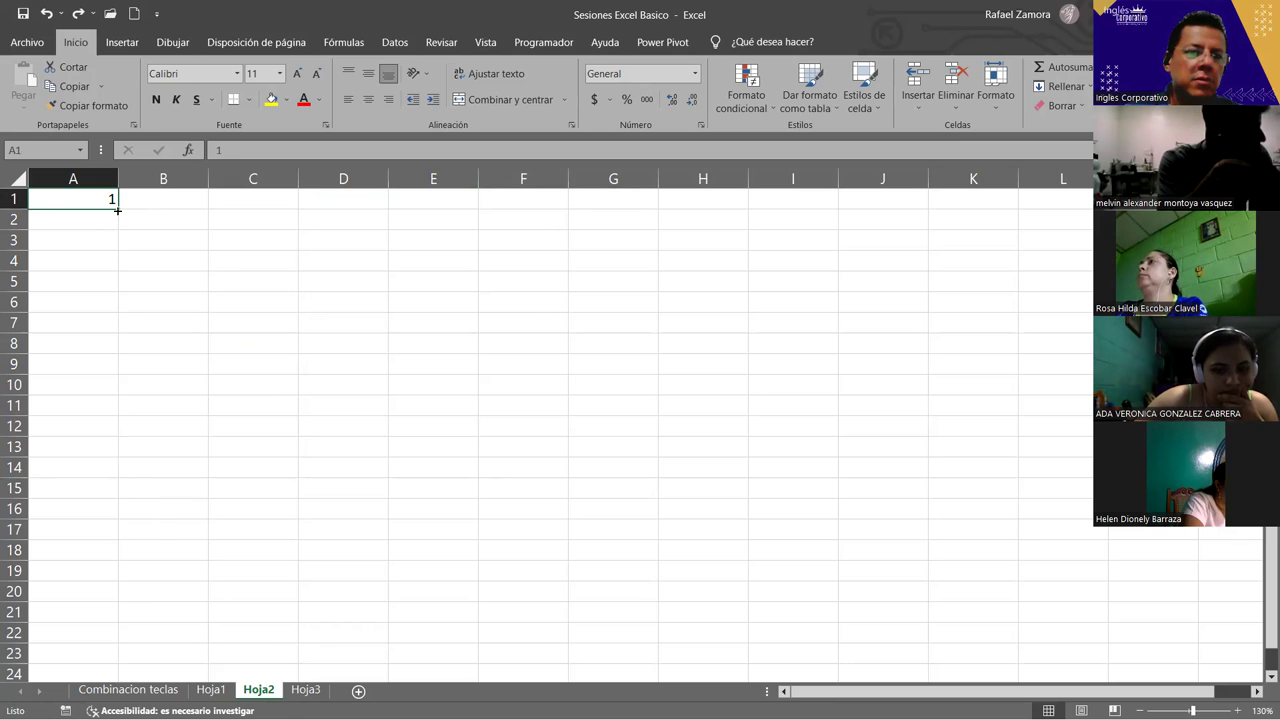
# Fill the 1 down to A20, then undo back to just the 1 in A1.
pyautogui.moveTo(117, 211); pyautogui.dragTo(117, 212)
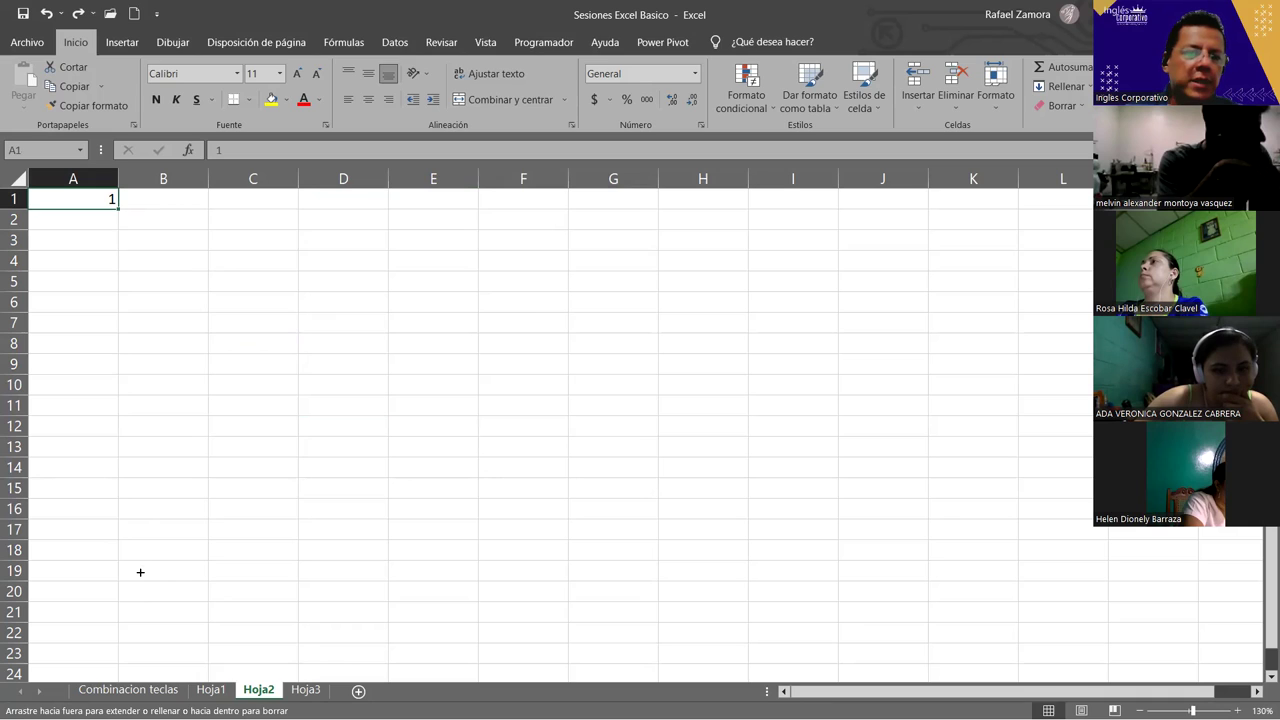
pyautogui.moveTo(140, 572); pyautogui.dragTo(143, 579)
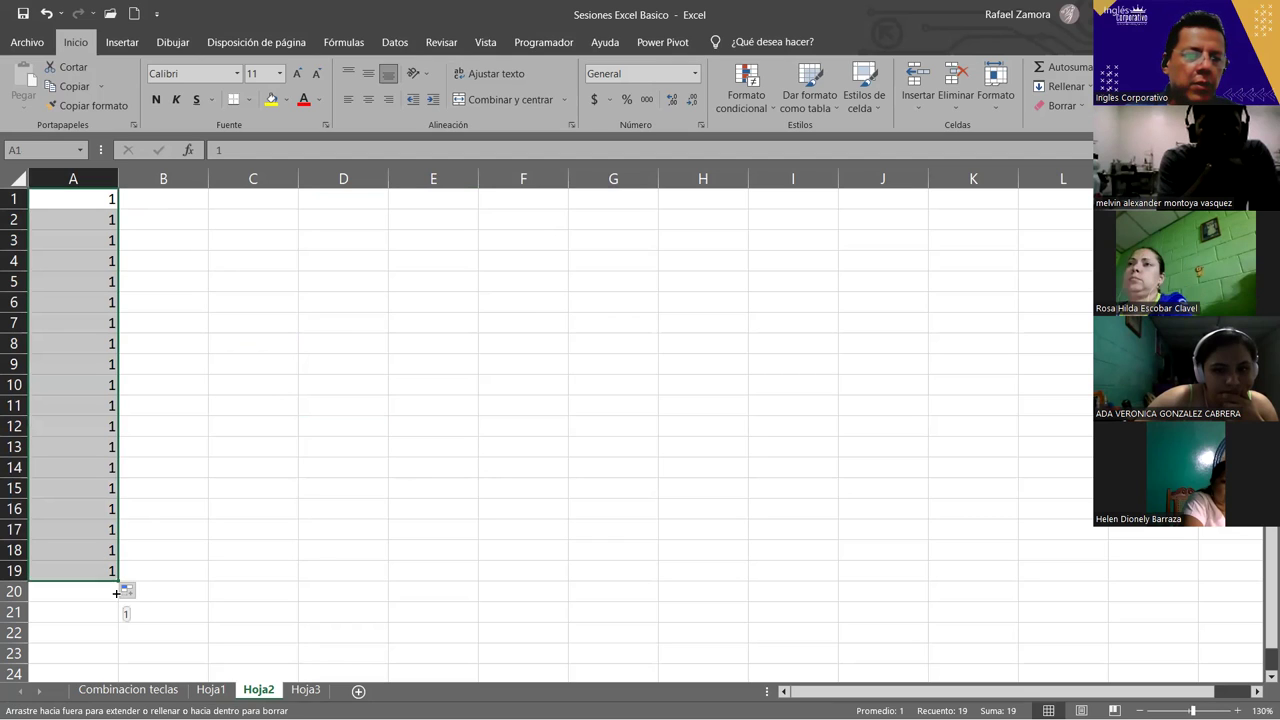
pyautogui.moveTo(116, 578); pyautogui.dragTo(115, 594)
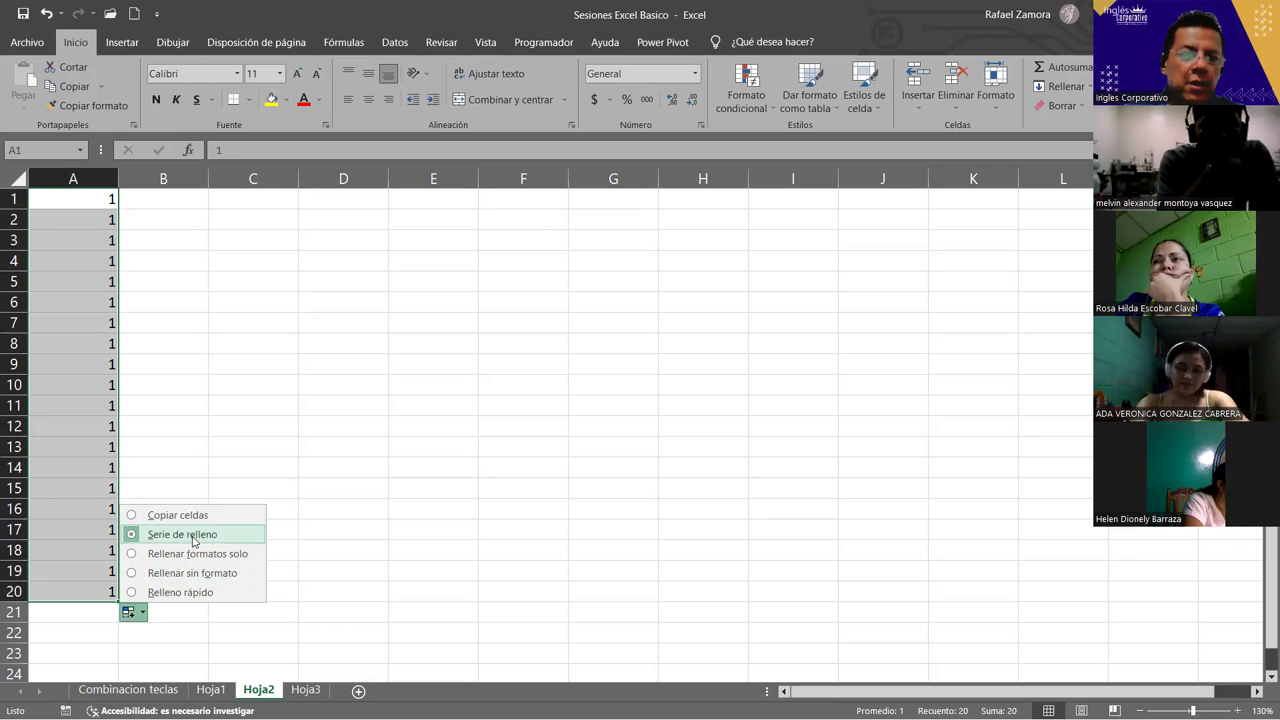
pyautogui.press('Escape')
pyautogui.hotkey('ctrl', 'z')
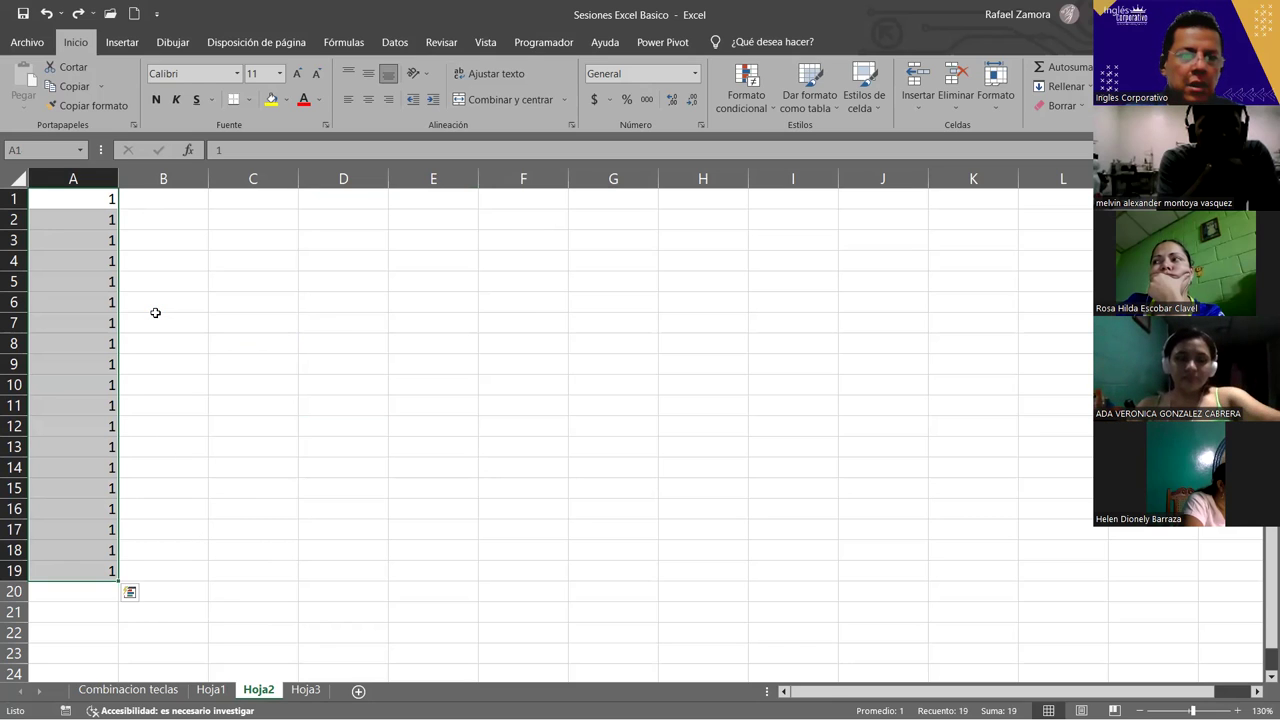
pyautogui.hotkey('ctrl', 'z')
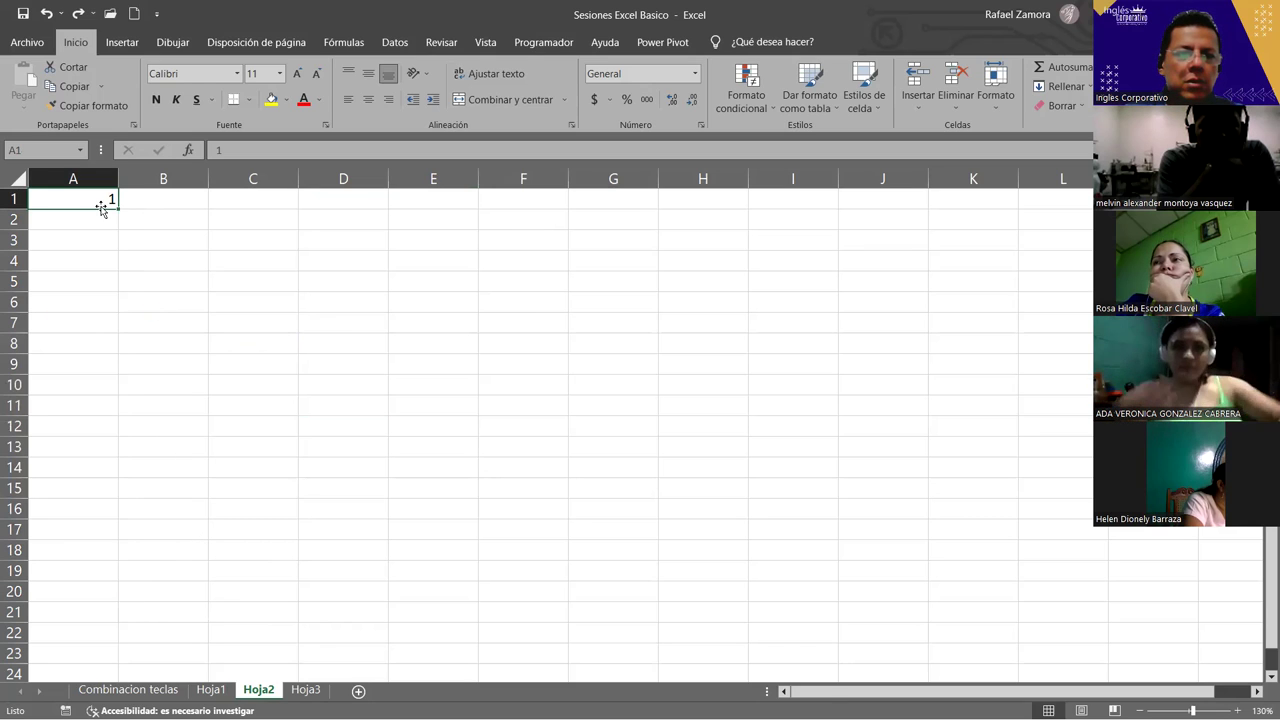
# Change A1 to 10 and fill it down to A17 as the series 10–26 via Serie de relleno.
pyautogui.click(98, 235)
pyautogui.click(105, 200)
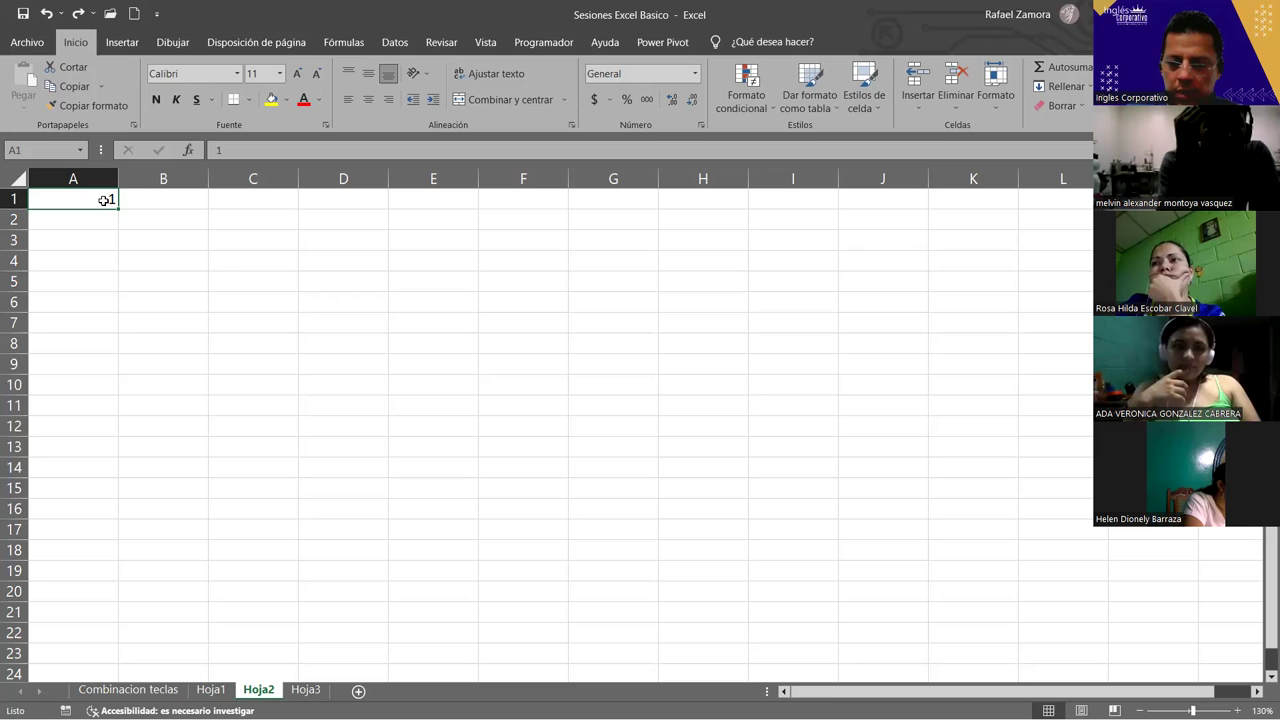
pyautogui.doubleClick(105, 200)
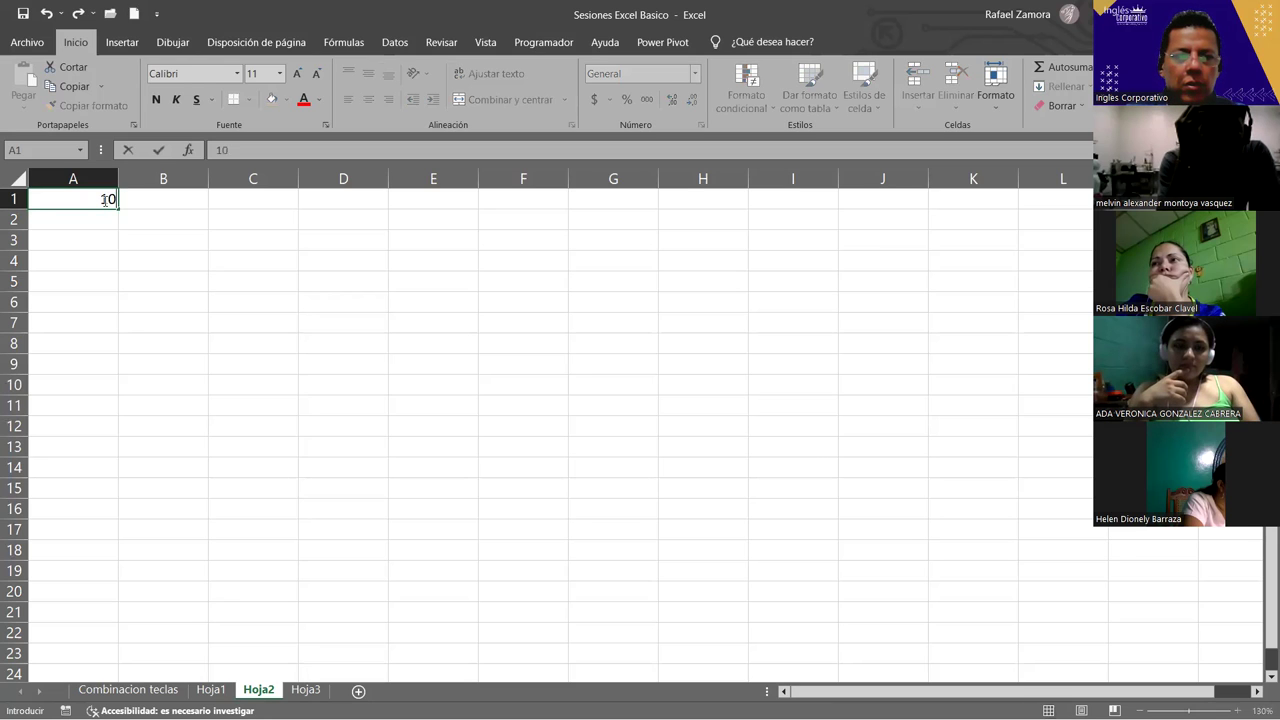
pyautogui.press('Return')
pyautogui.click(105, 200)
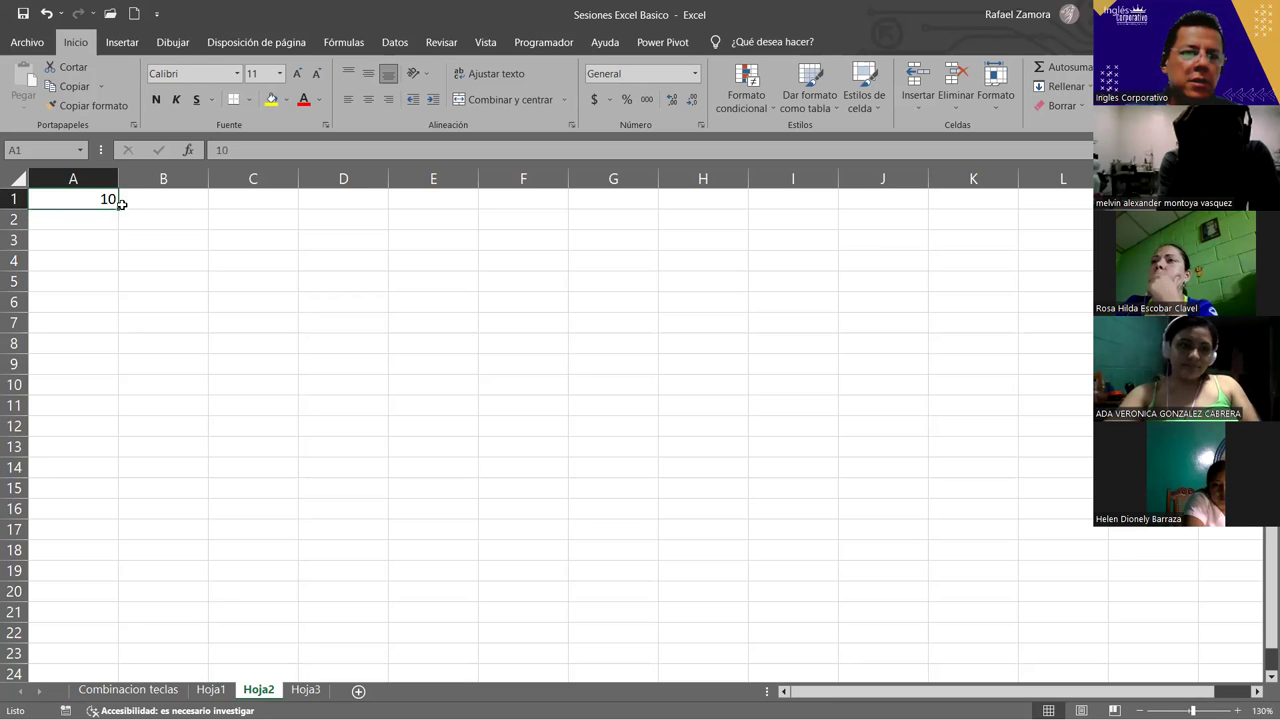
pyautogui.moveTo(120, 203); pyautogui.dragTo(118, 539)
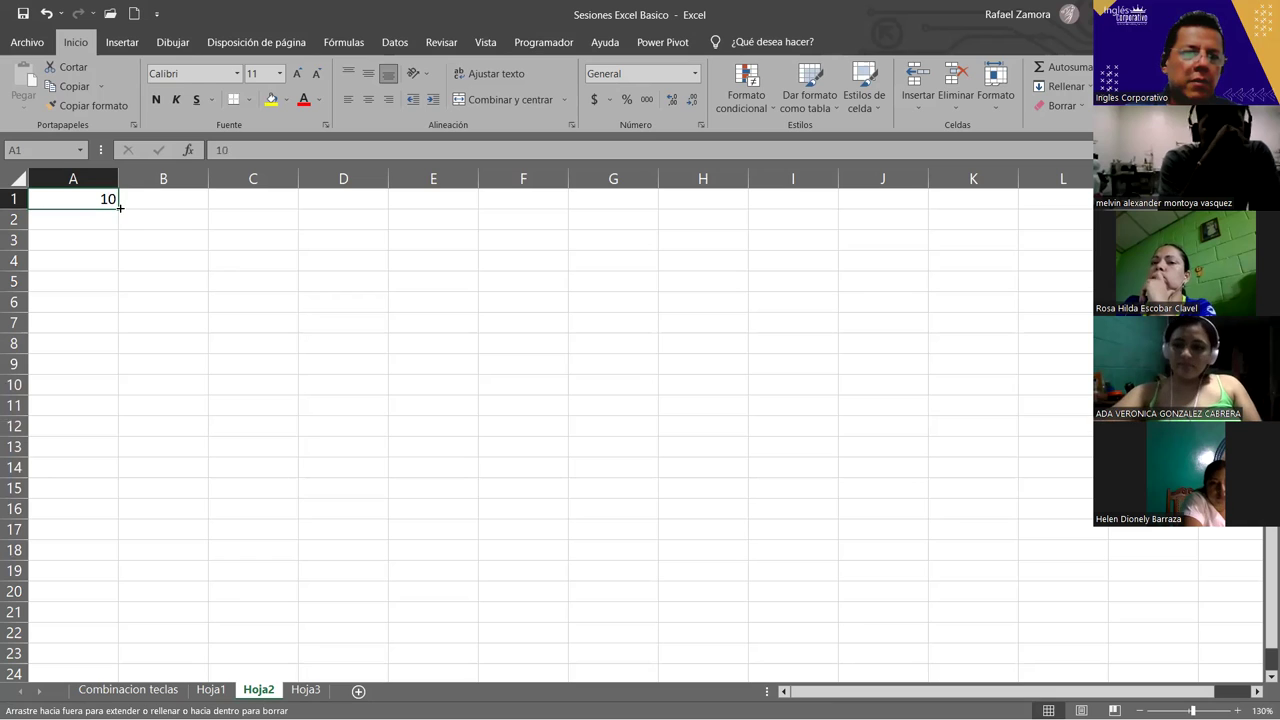
pyautogui.click(134, 550)
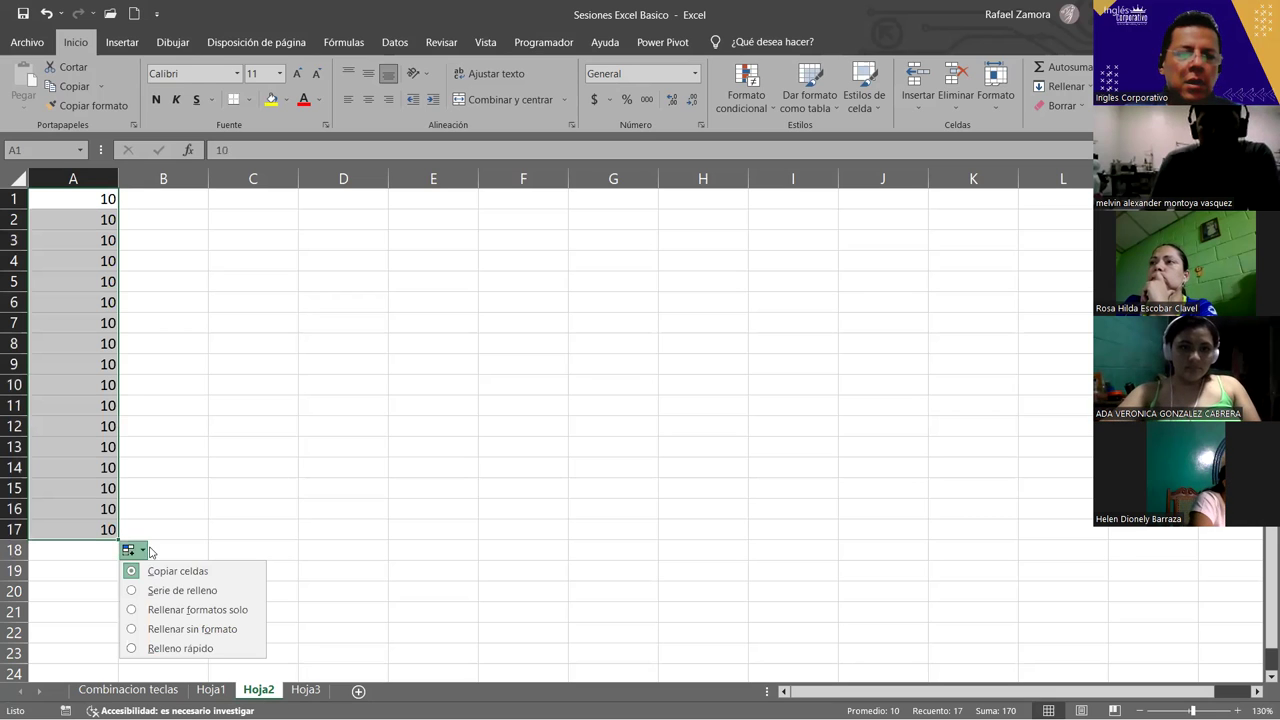
pyautogui.click(155, 590)
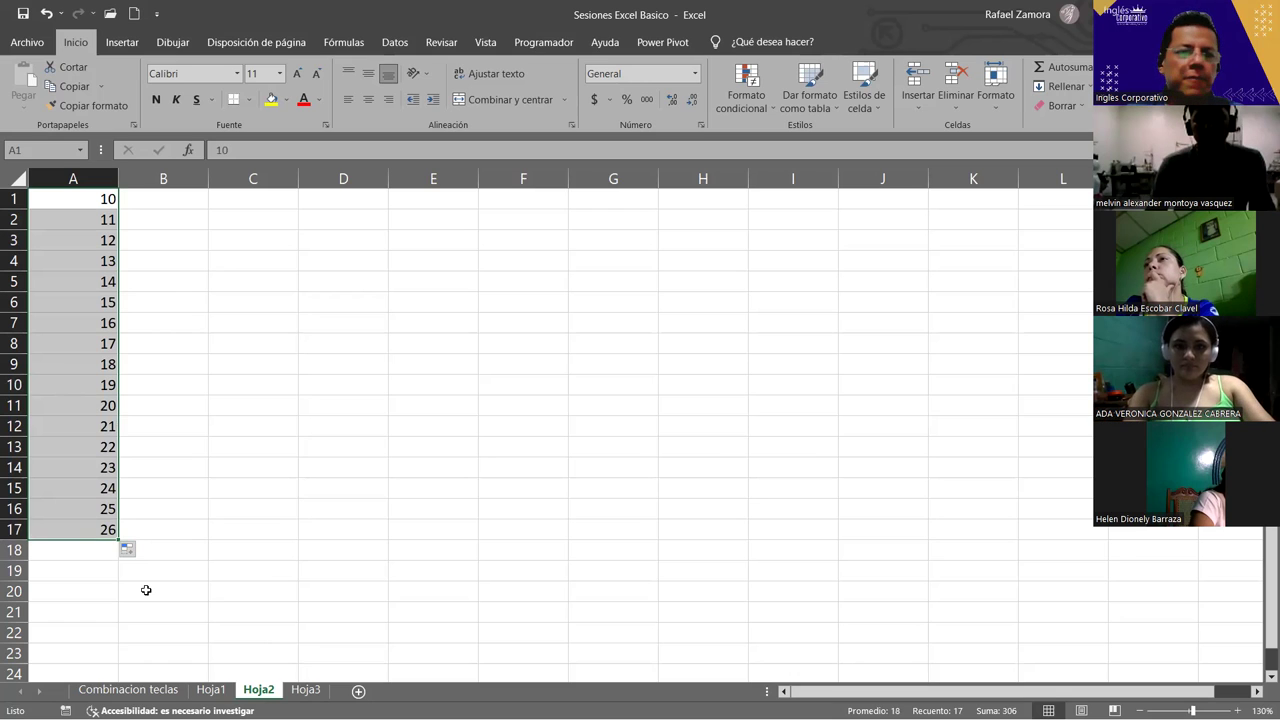
pyautogui.click(185, 199)
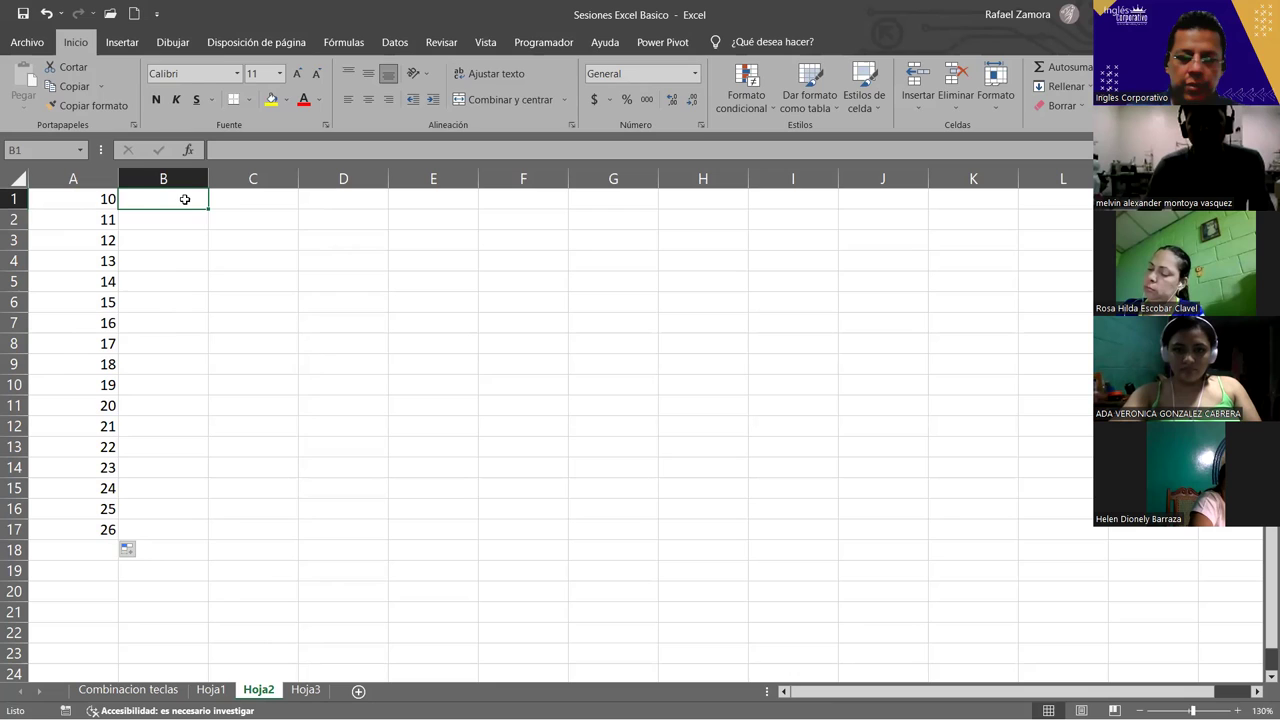
# Enter Lunes in B1 and fill the Spanish day names down to B7.
pyautogui.write('Lunes')
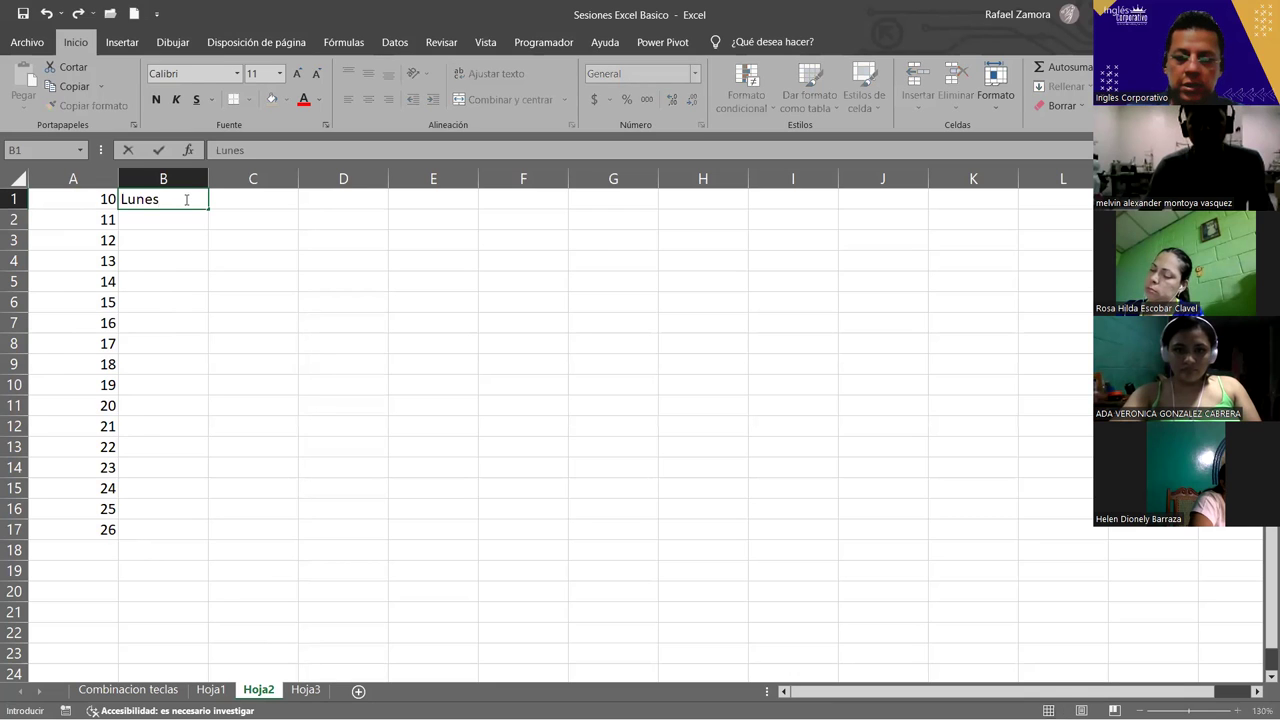
pyautogui.press('Return')
pyautogui.click(185, 199)
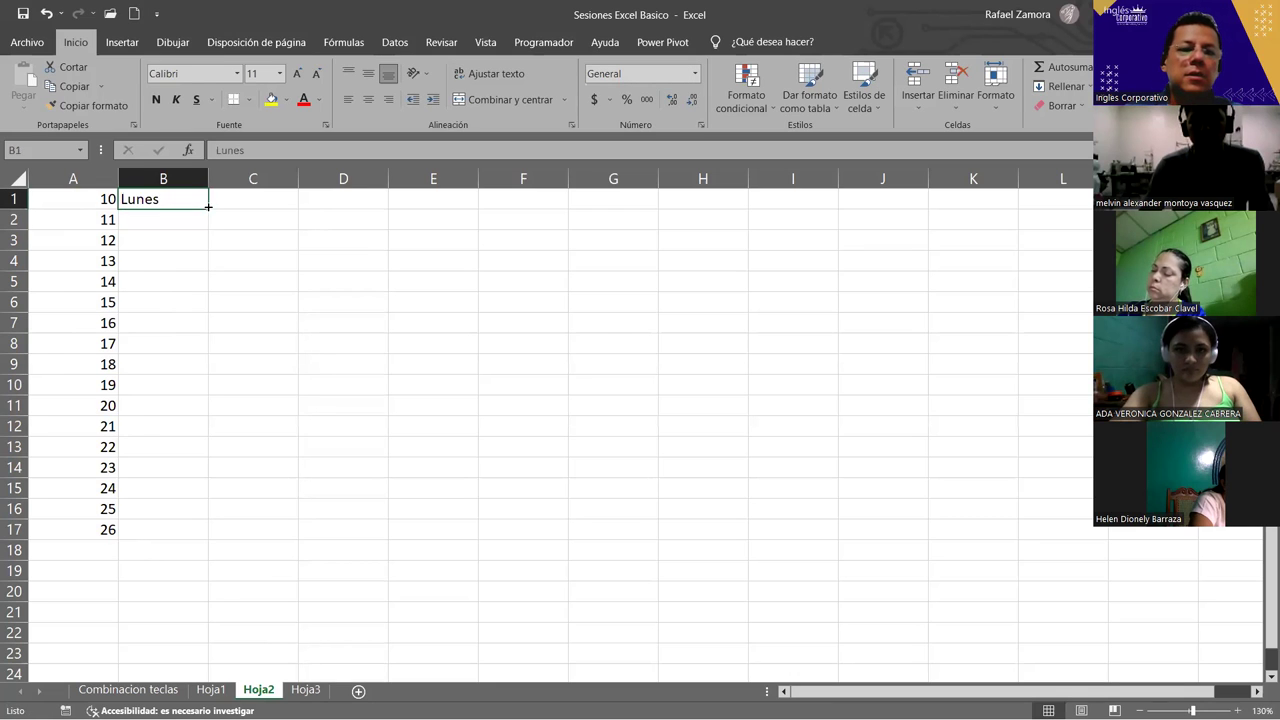
pyautogui.moveTo(208, 211); pyautogui.dragTo(206, 332)
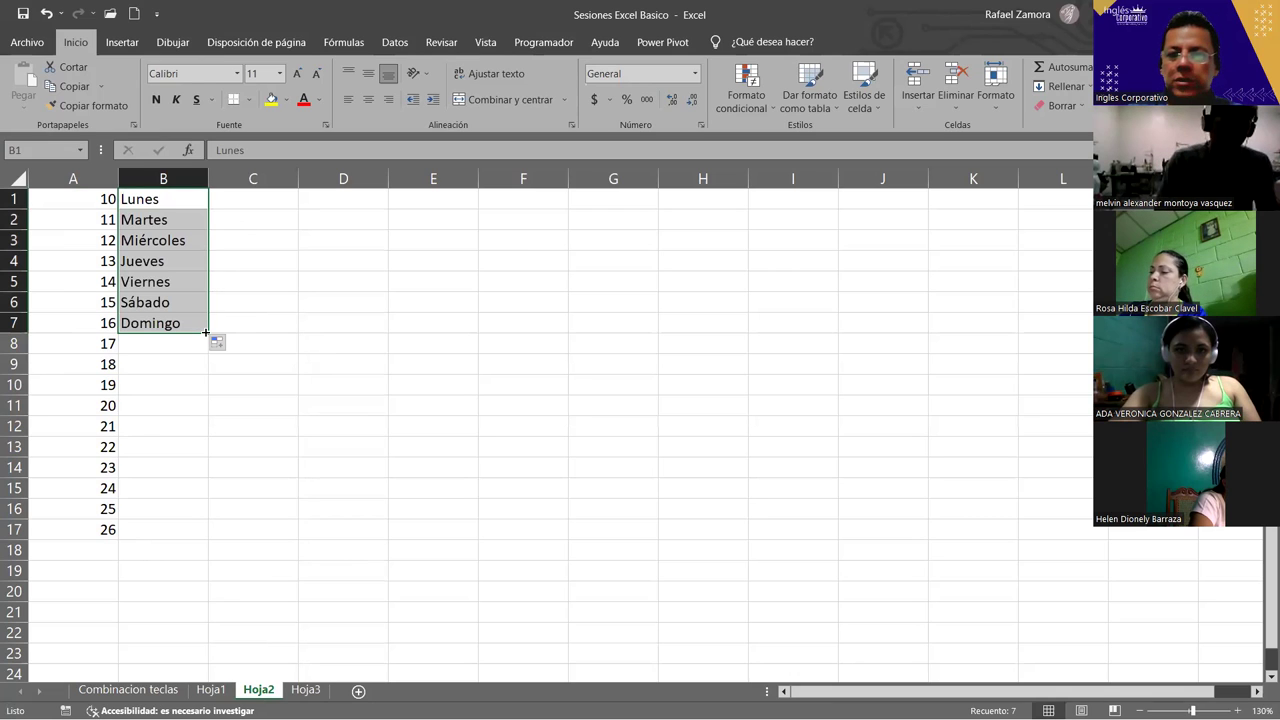
# Enter Monday in C1 and fill Monday through Sunday down to C7.
pyautogui.click(241, 201)
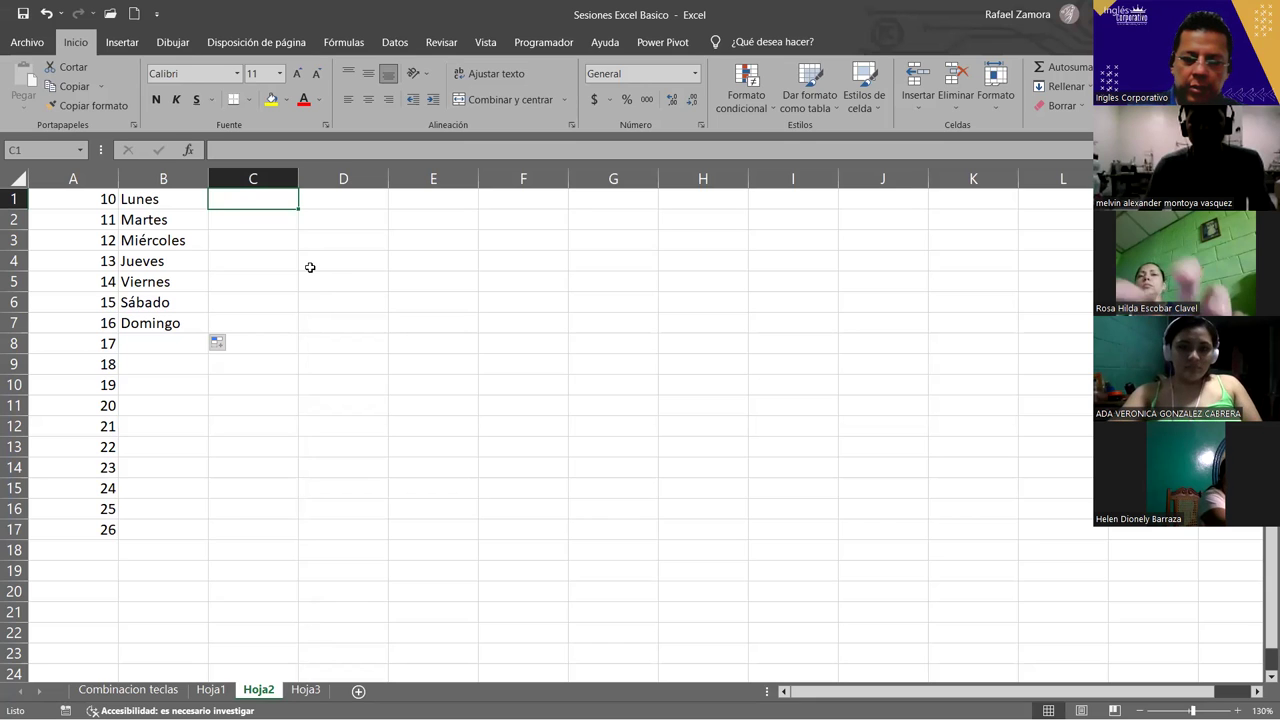
pyautogui.write('Monday')
pyautogui.press('Return')
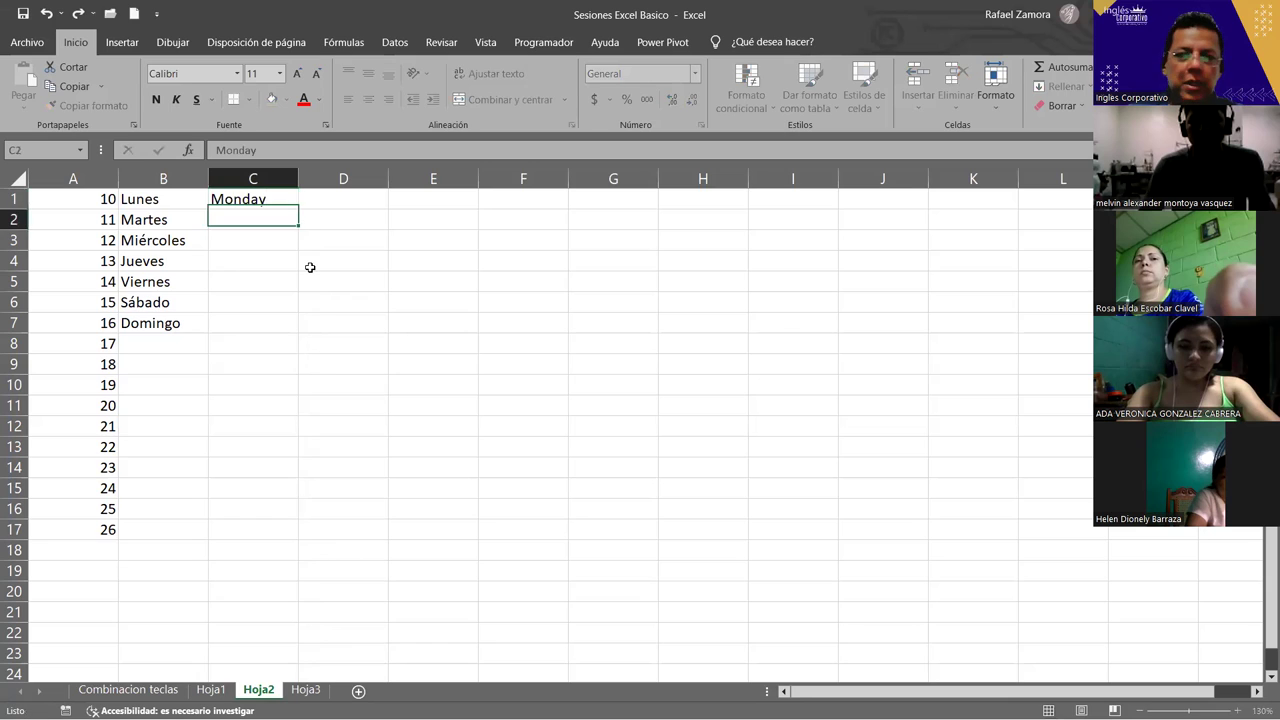
pyautogui.click(287, 203)
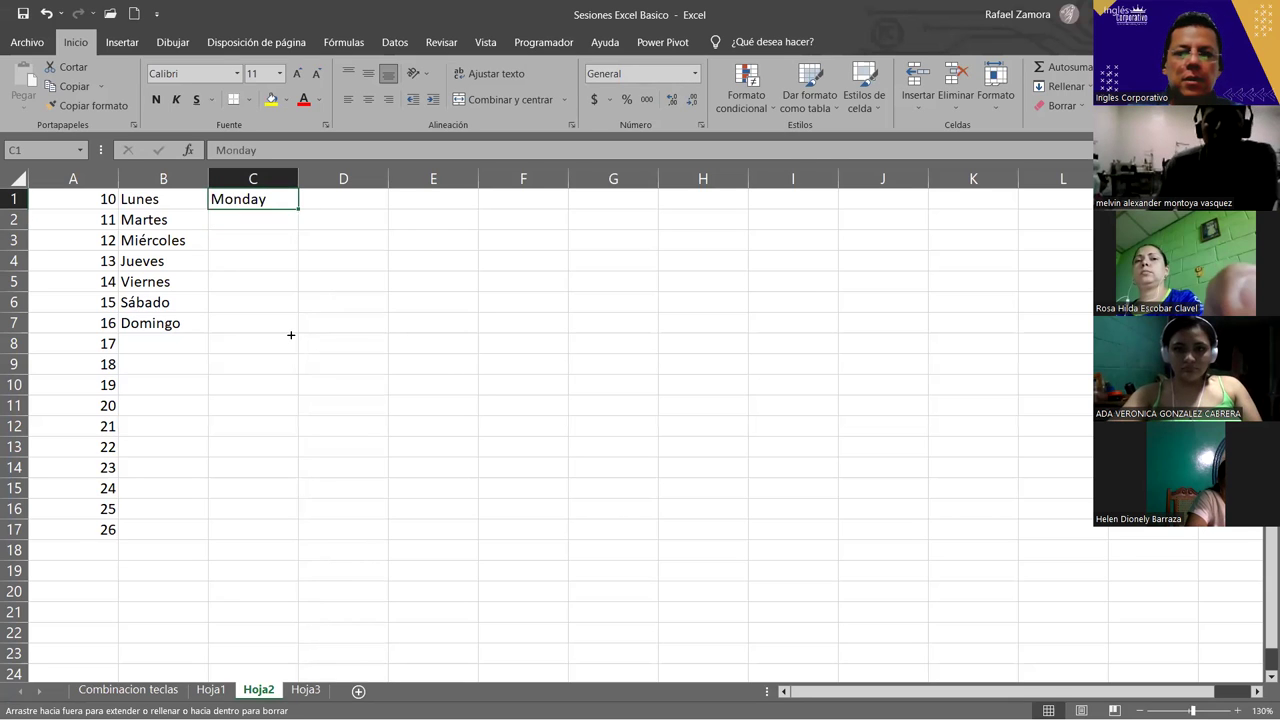
pyautogui.moveTo(299, 205); pyautogui.dragTo(291, 334)
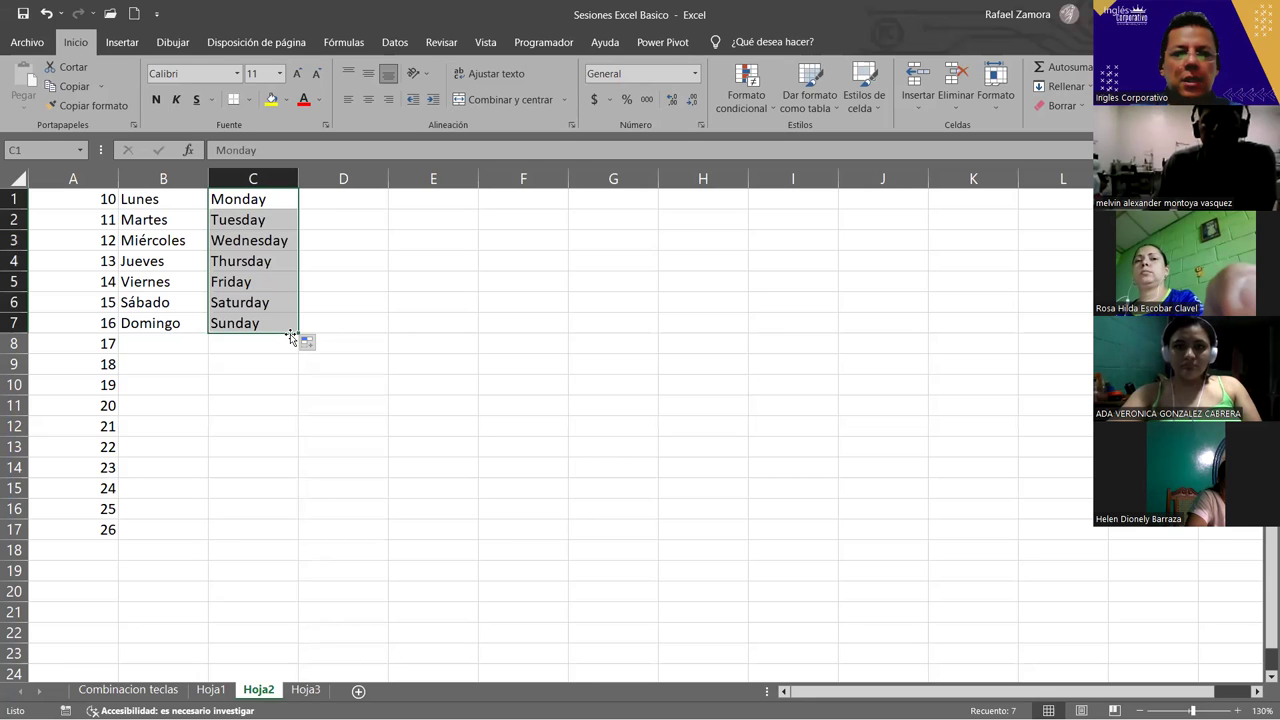
# Enter Lun in D1 and fill Lun through Dom. down to D7.
pyautogui.click(342, 197)
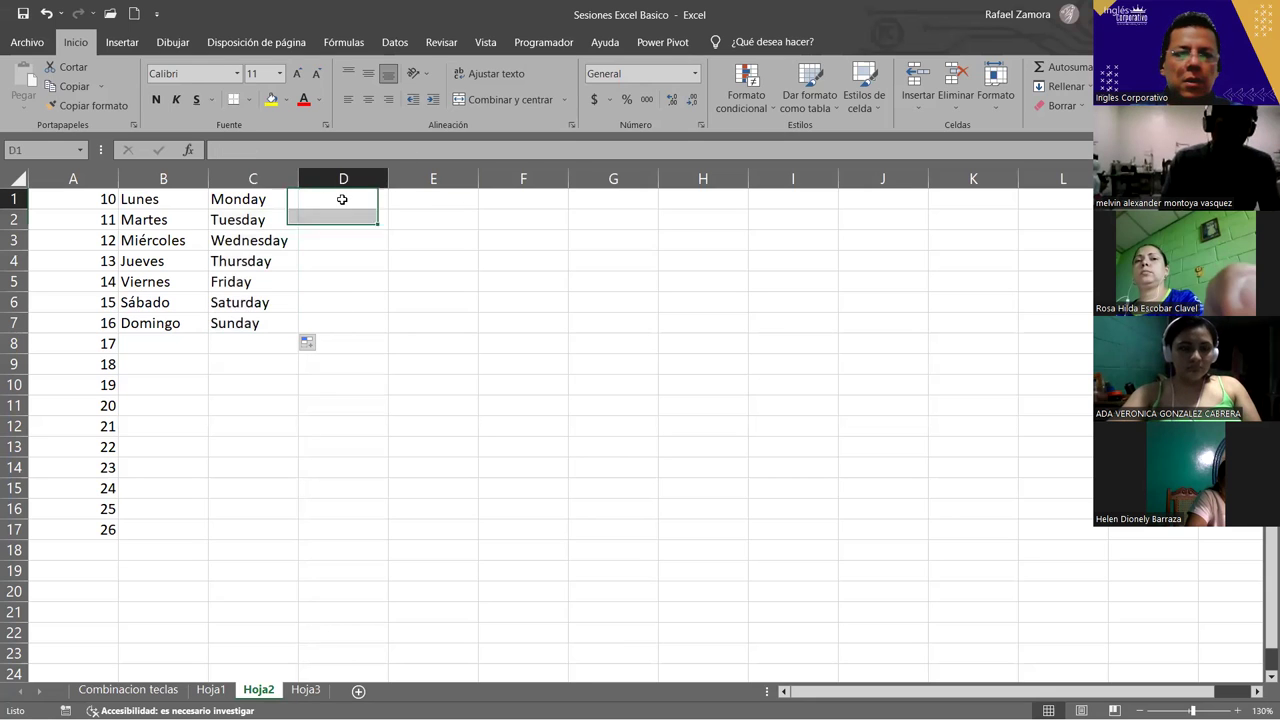
pyautogui.write('Lun')
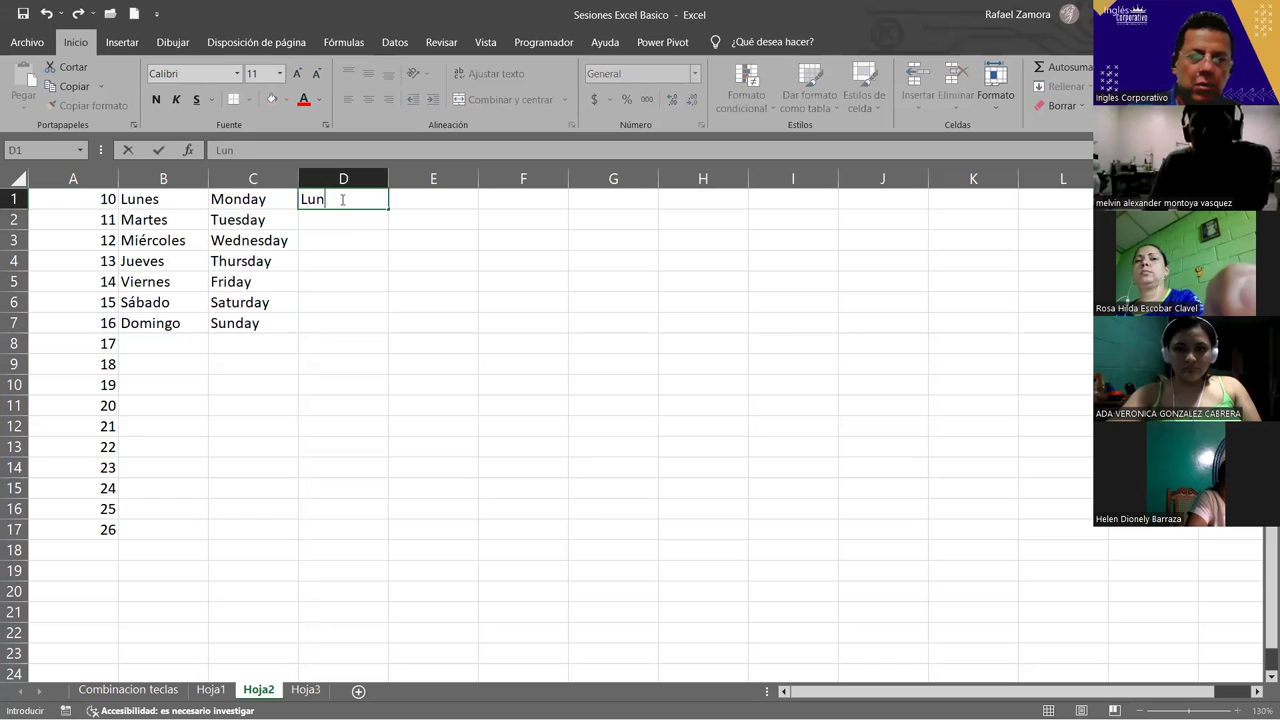
pyautogui.press('Return')
pyautogui.click(342, 200)
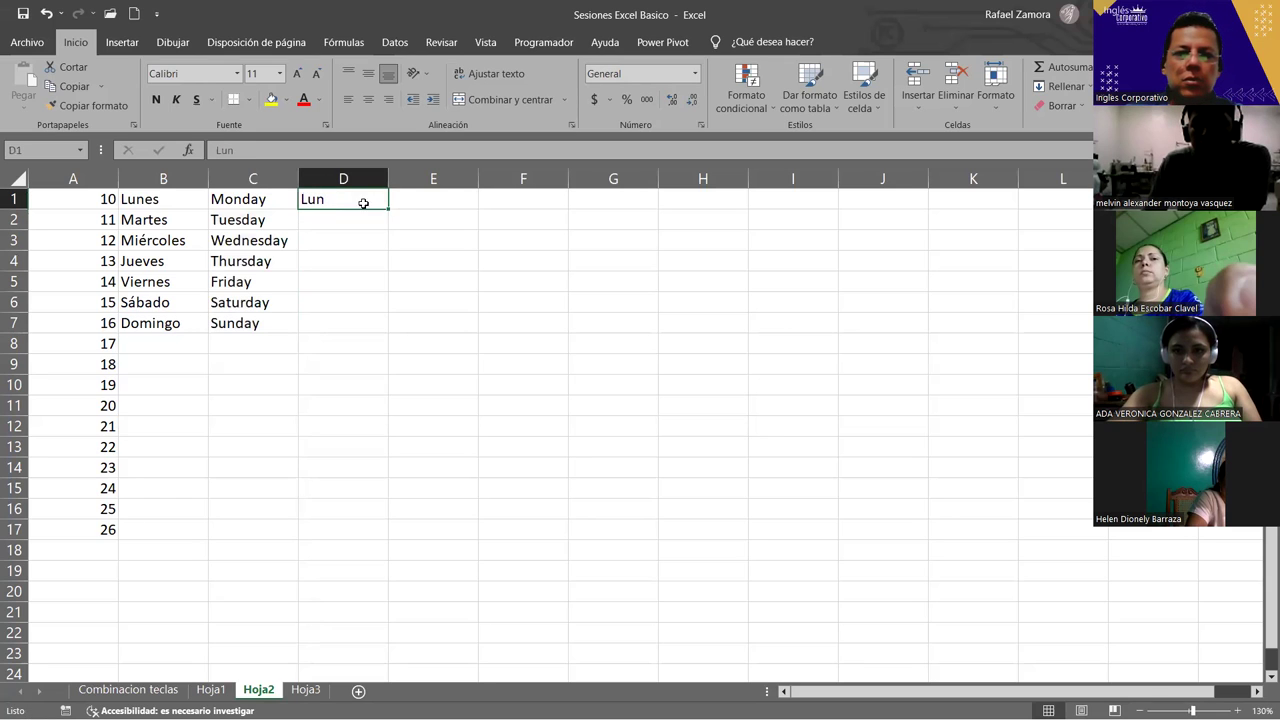
pyautogui.moveTo(388, 211); pyautogui.dragTo(379, 254)
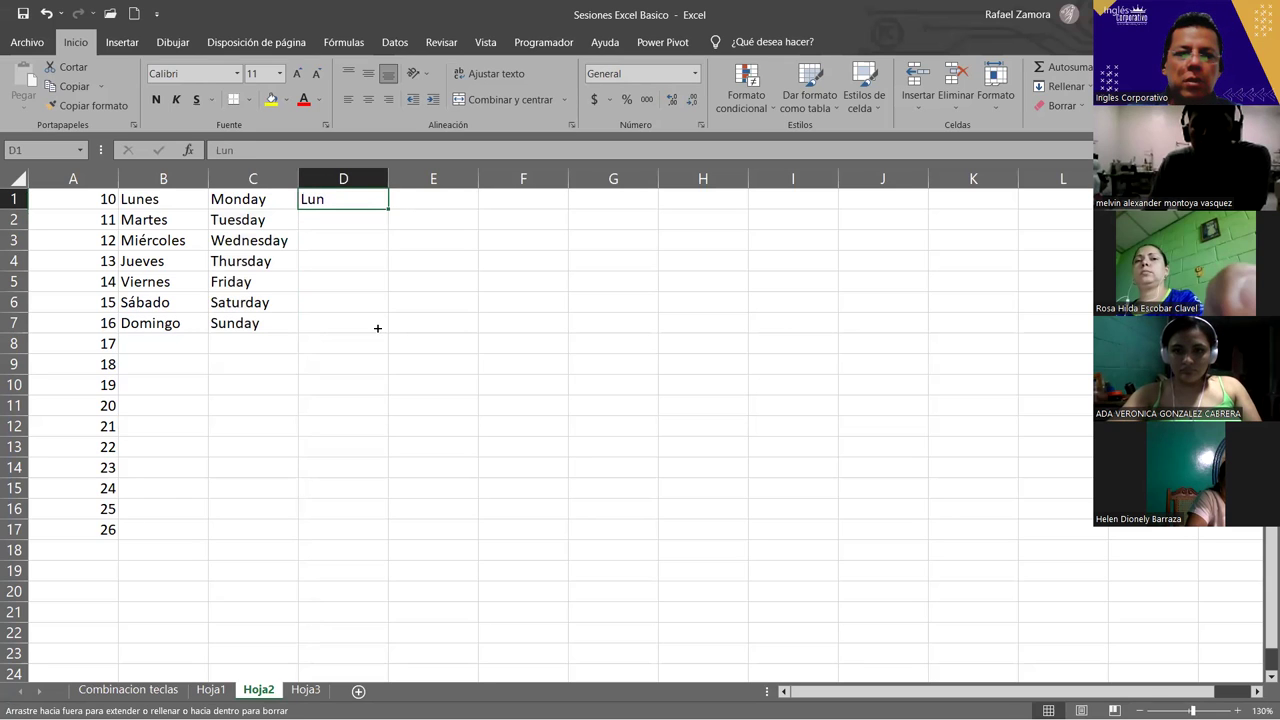
pyautogui.moveTo(386, 315); pyautogui.dragTo(386, 325)
# Enter Mon in E1 and fill Mon through Sun down to E7.
pyautogui.click(460, 196)
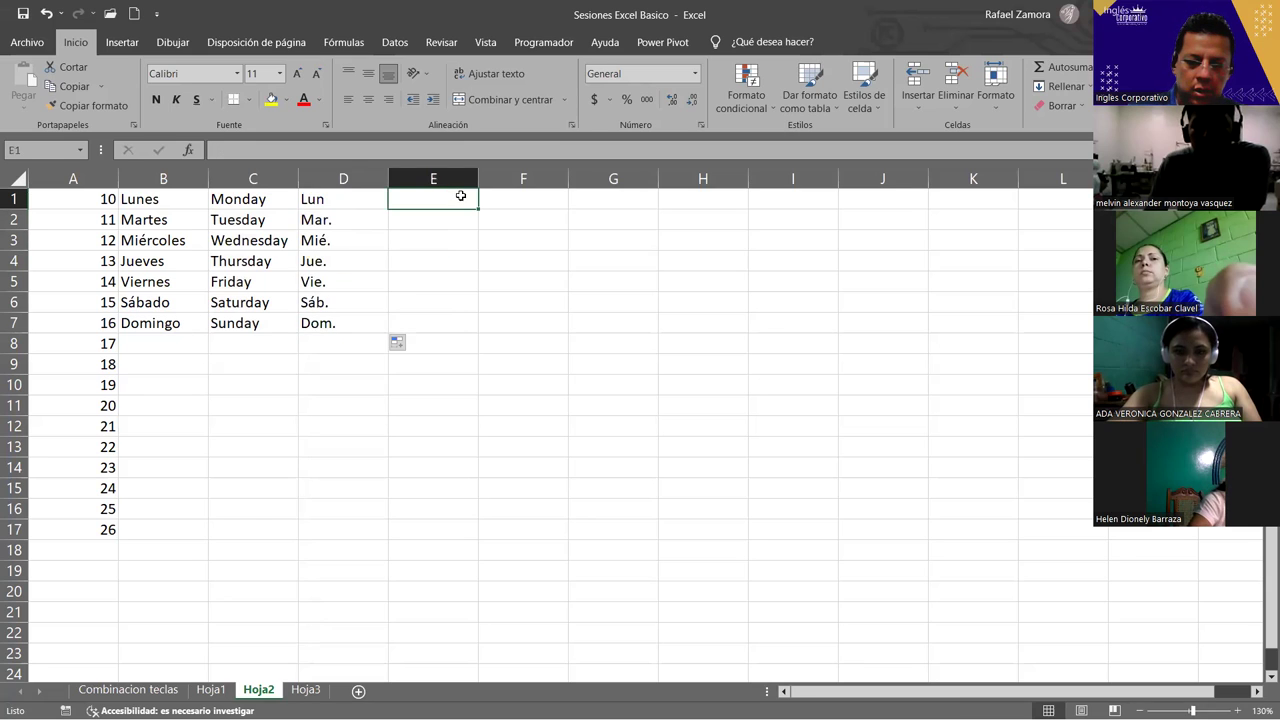
pyautogui.write('Mon')
pyautogui.press('Return')
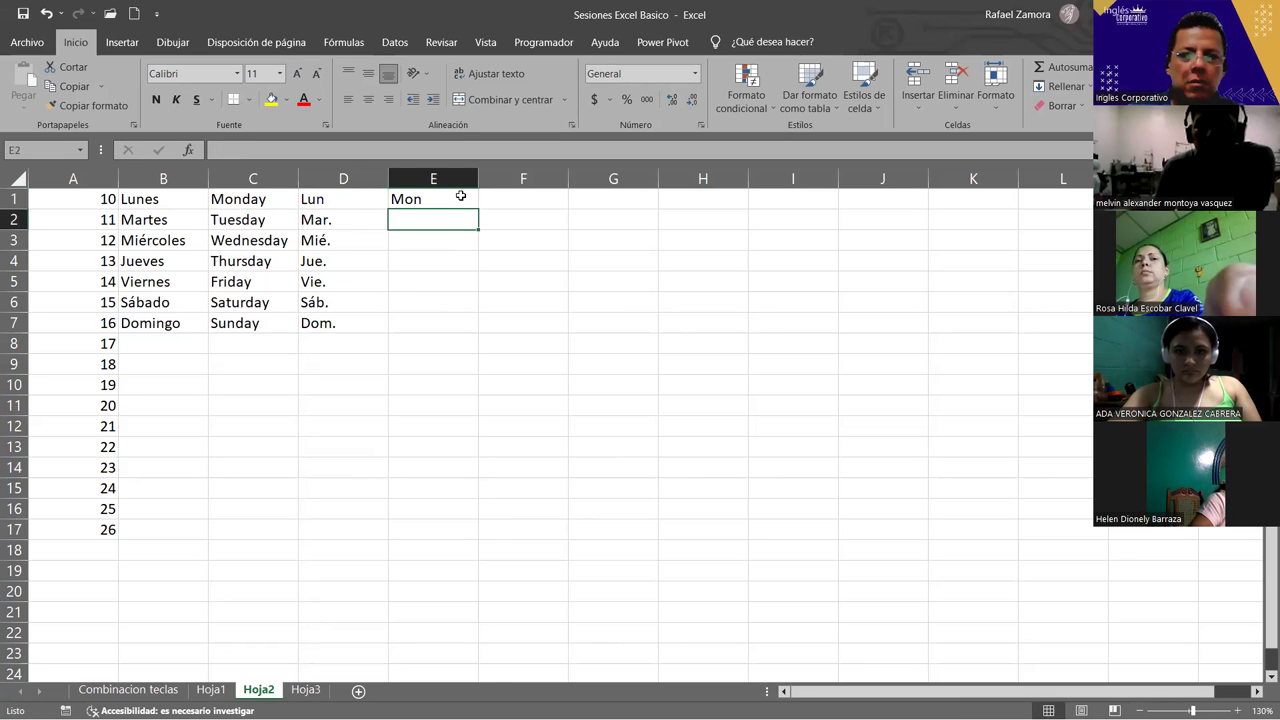
pyautogui.click(464, 197)
pyautogui.moveTo(477, 208); pyautogui.dragTo(471, 337)
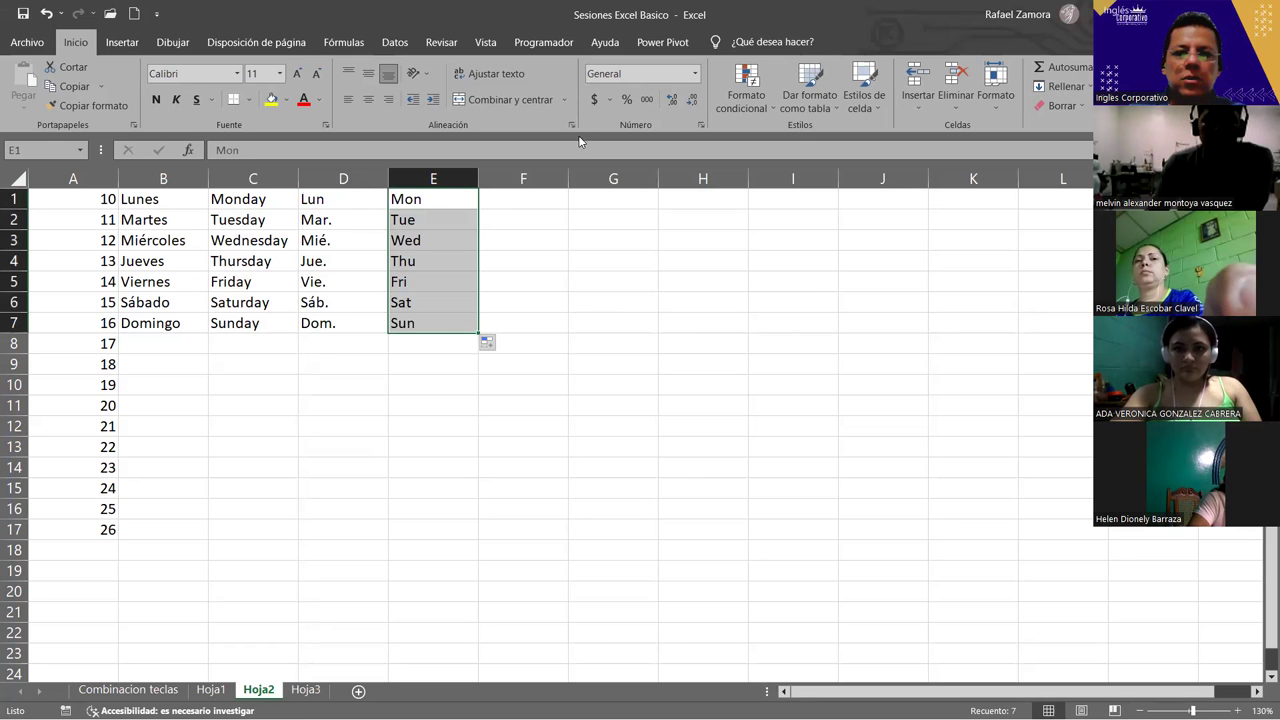
# Enter Enero in F1, fill Enero–Diciembre down to F12, and delete the extra Enero in F13.
pyautogui.click(546, 199)
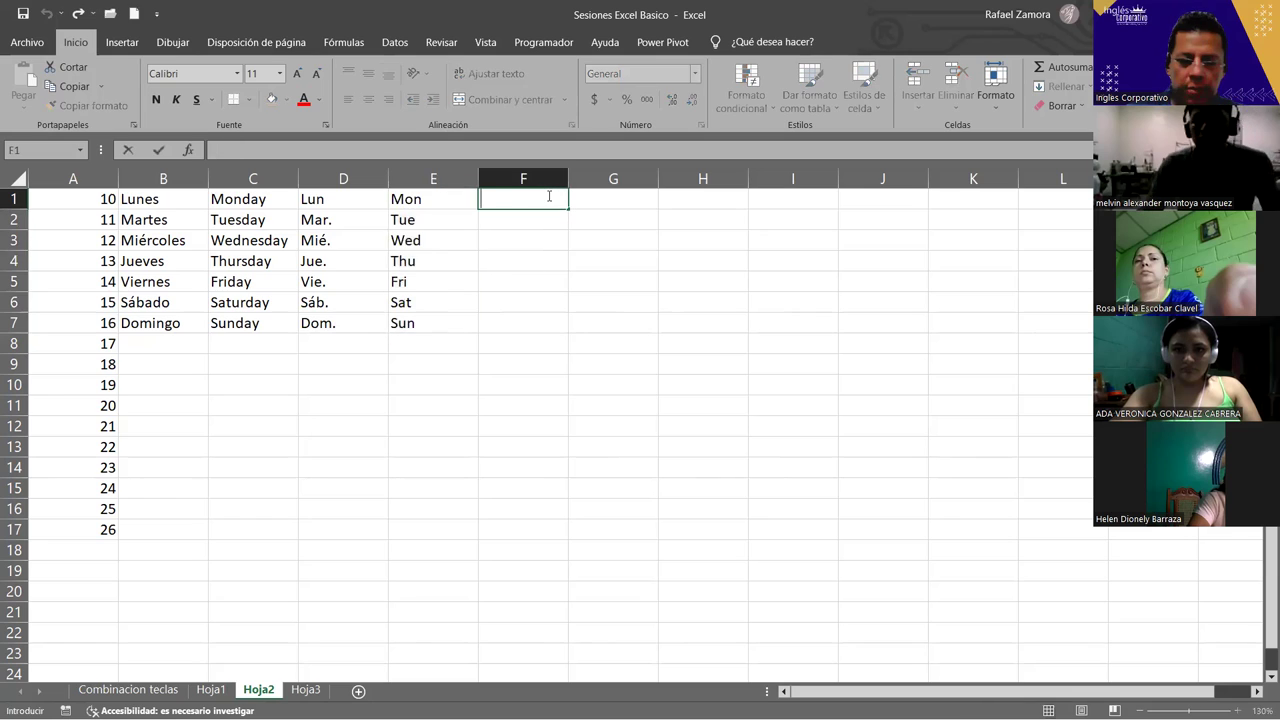
pyautogui.write('Enero')
pyautogui.press('Return')
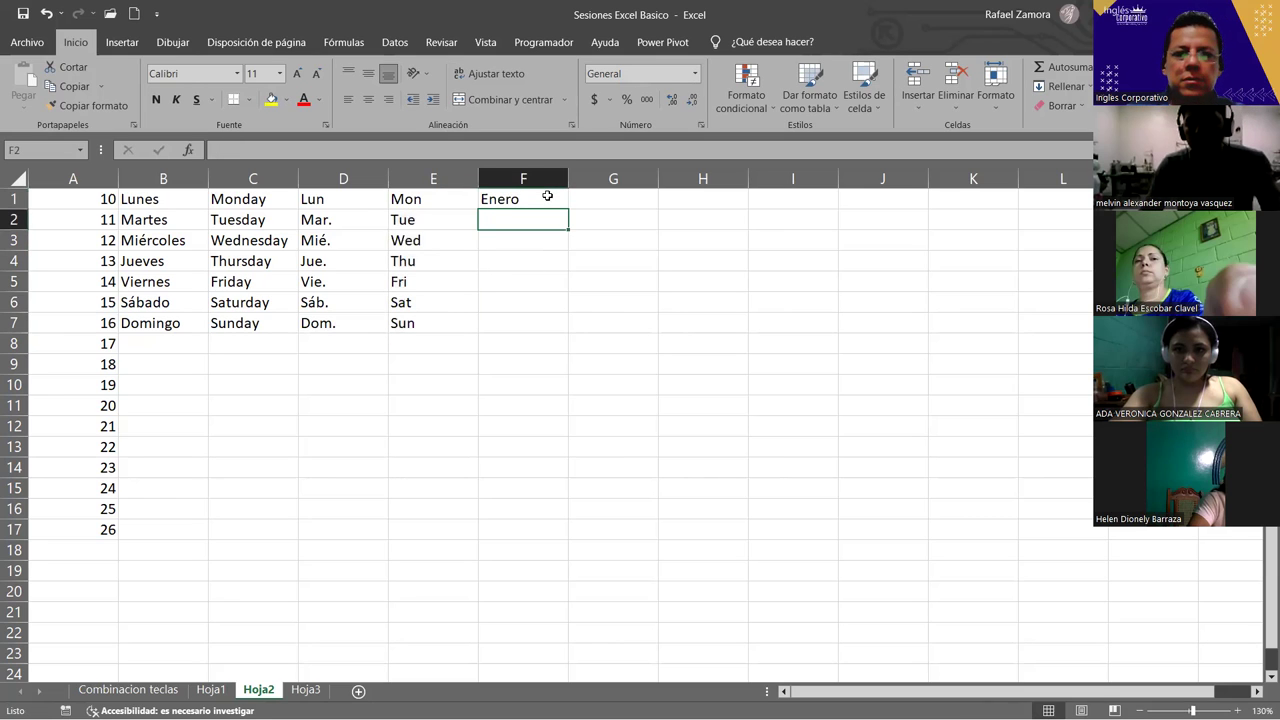
pyautogui.click(549, 197)
pyautogui.moveTo(568, 211); pyautogui.dragTo(568, 211)
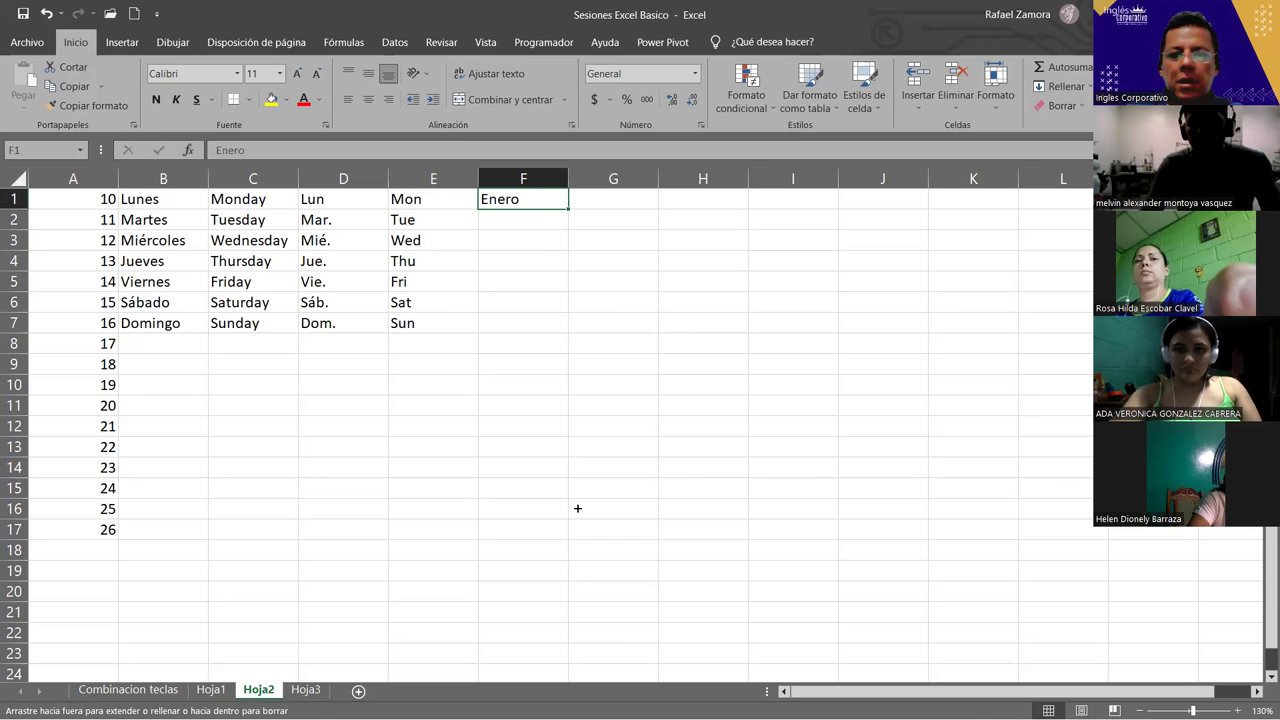
pyautogui.moveTo(583, 467); pyautogui.dragTo(583, 457)
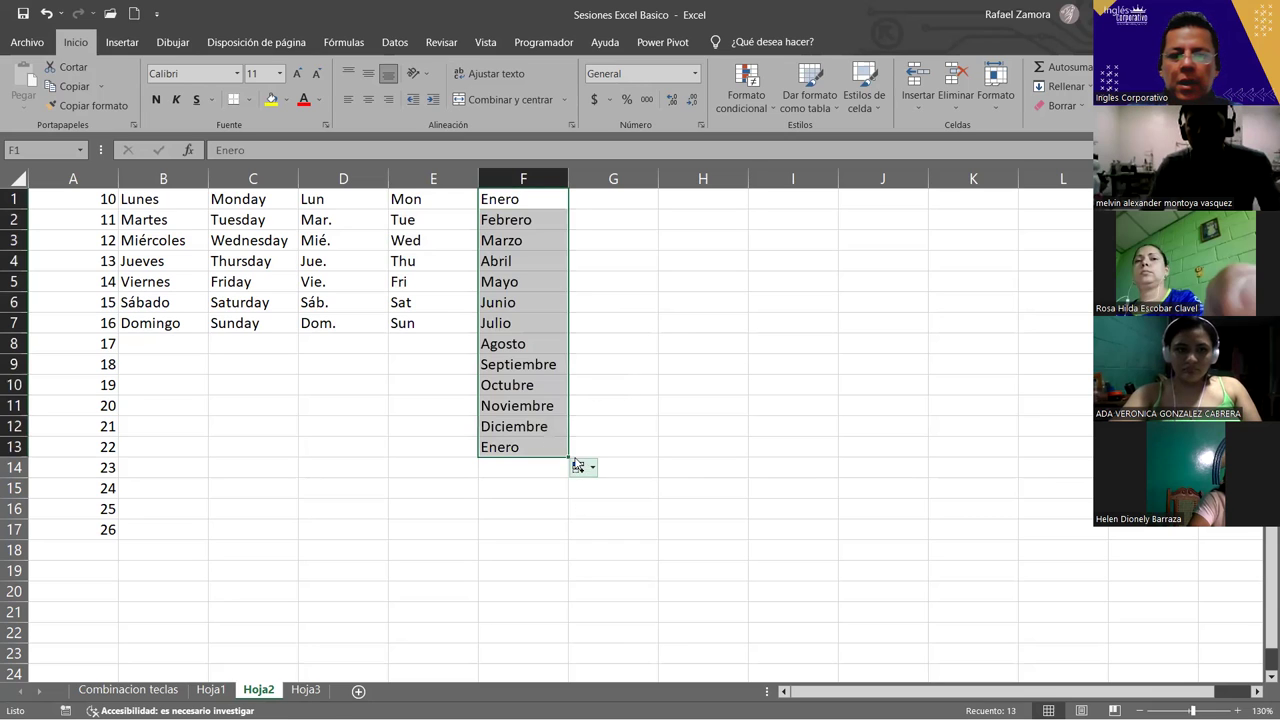
pyautogui.click(549, 442)
pyautogui.press('Delete')
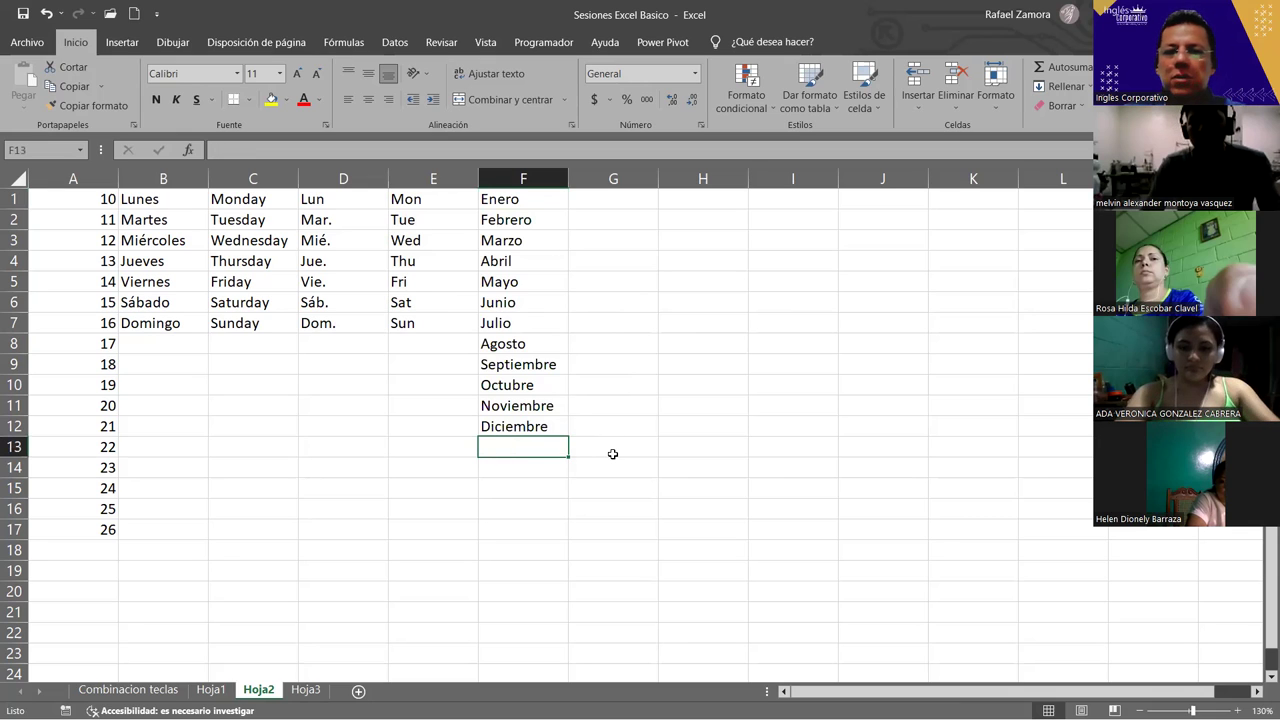
# Enter January in G1 and fill January through December down to G12.
pyautogui.click(620, 200)
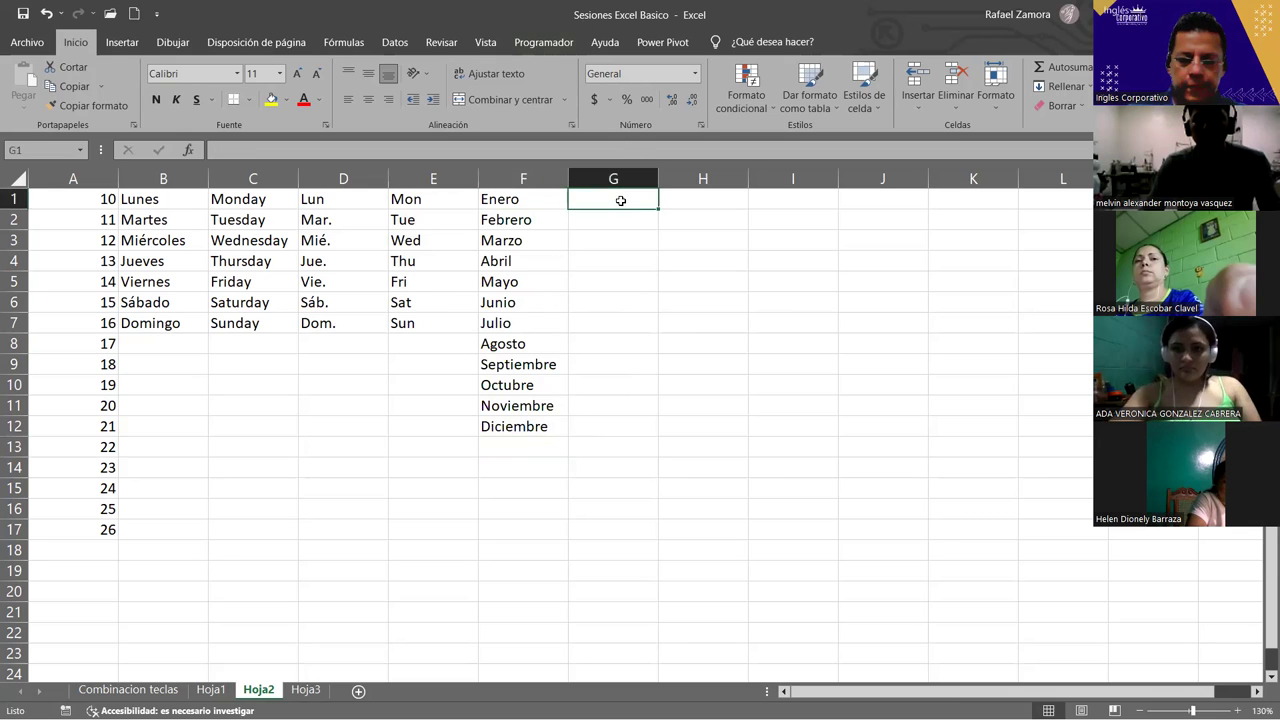
pyautogui.write('January')
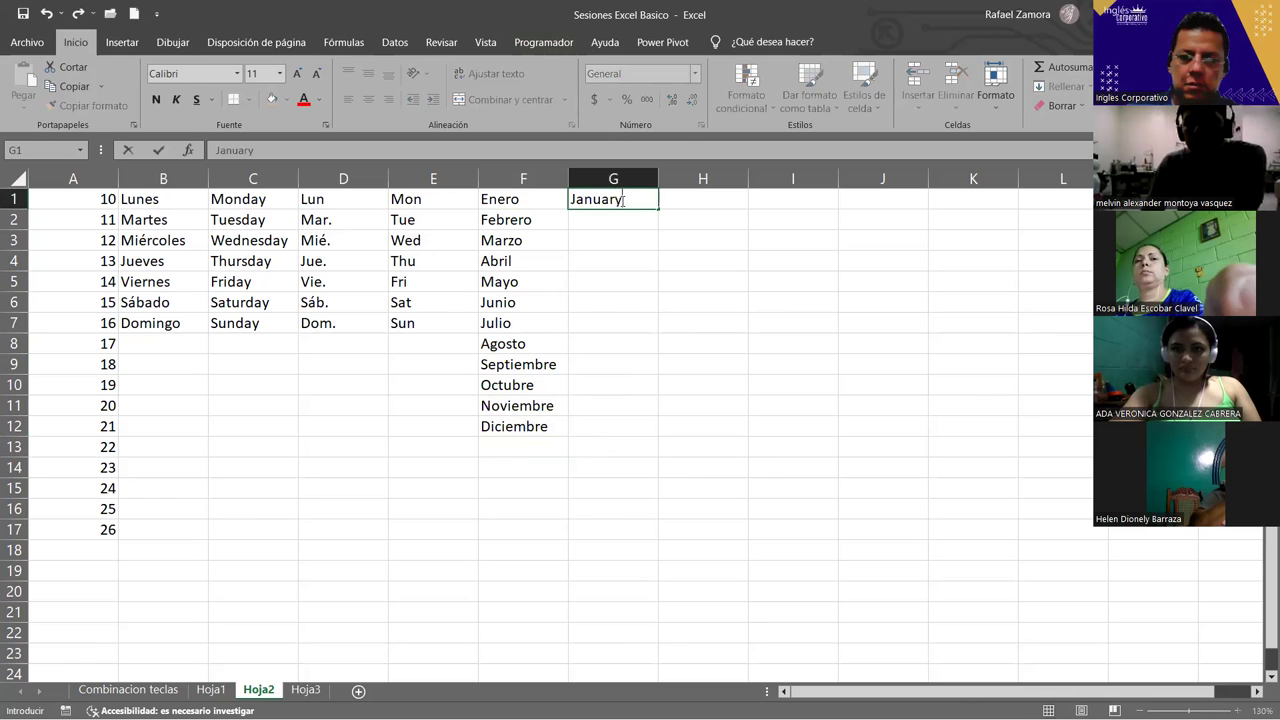
pyautogui.press('Return')
pyautogui.click(655, 199)
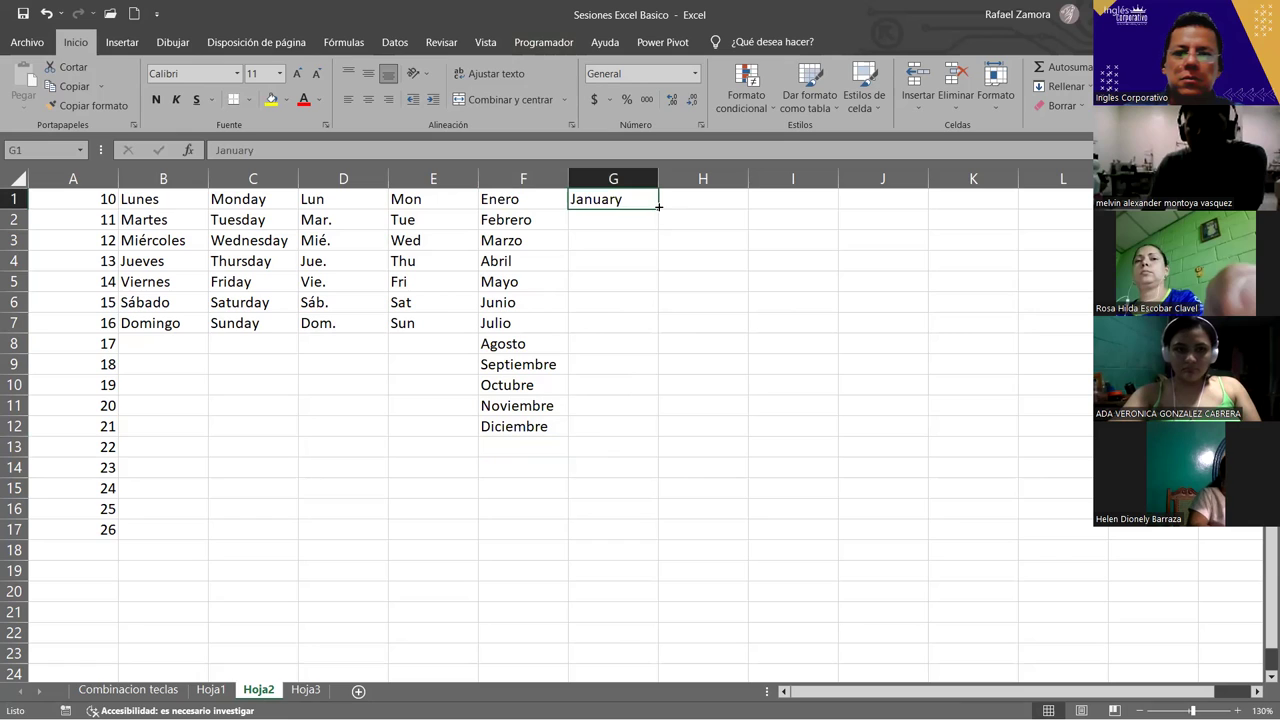
pyautogui.moveTo(659, 450); pyautogui.dragTo(659, 448)
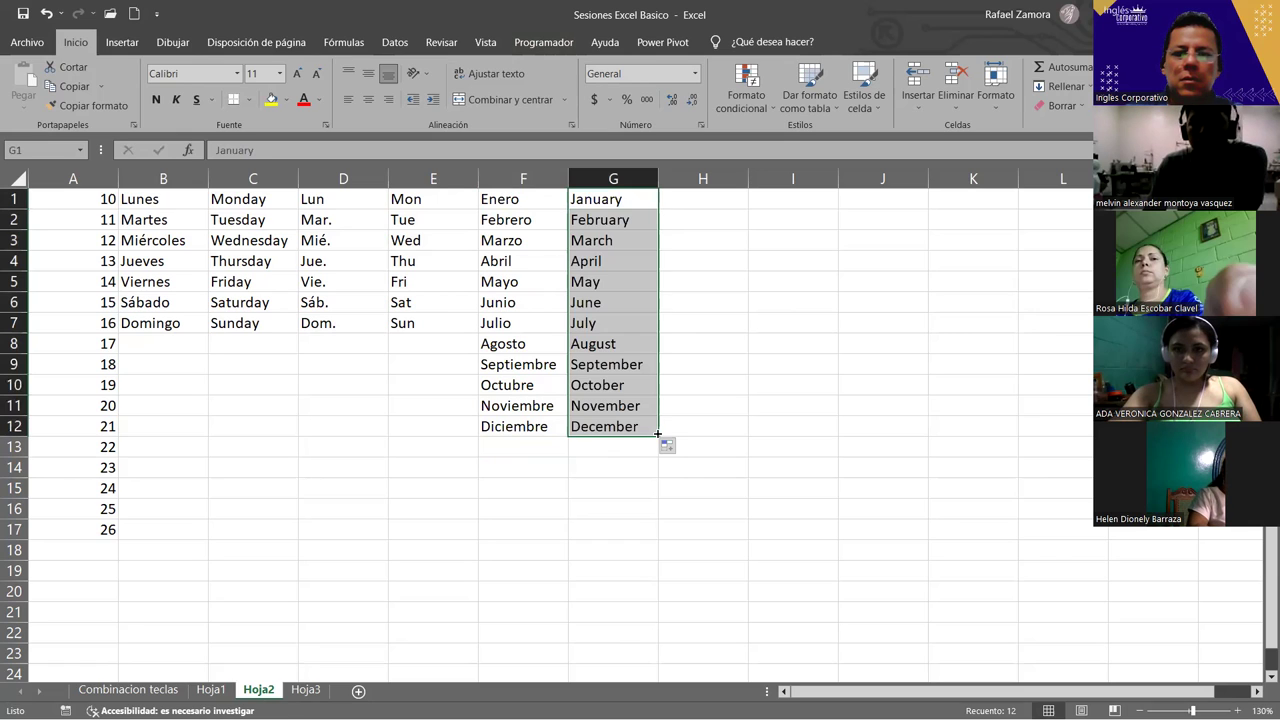
# Enter Ene in H1 and Jan in I1, then fill H2:H12 with Feb through Dic.
pyautogui.click(724, 199)
pyautogui.write('Ene')
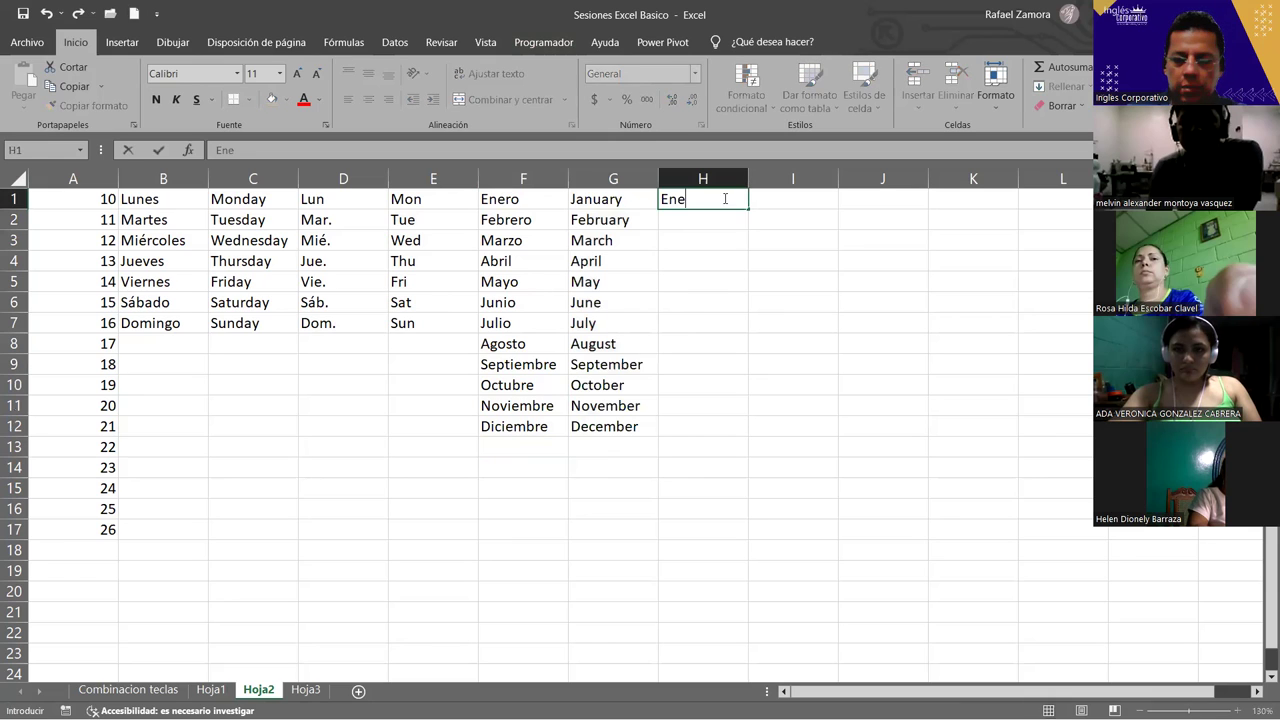
pyautogui.press('Right')
pyautogui.write('Jan')
pyautogui.press('Return')
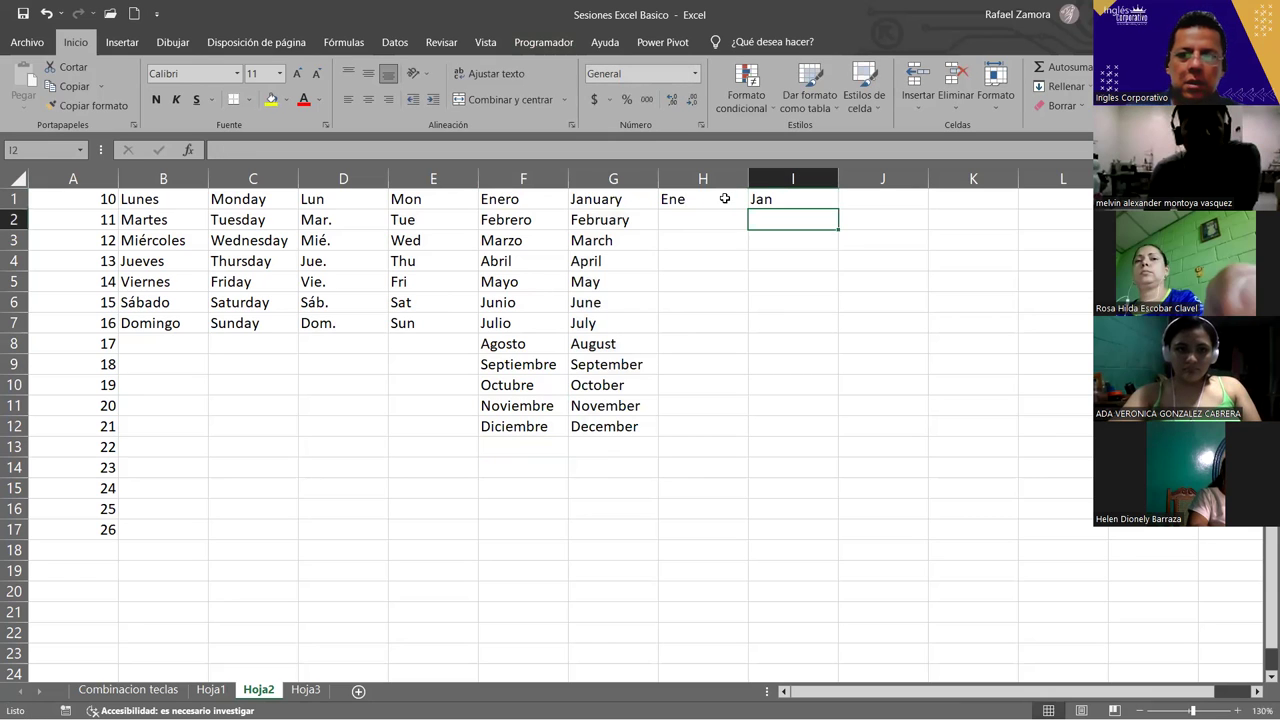
pyautogui.click(736, 199)
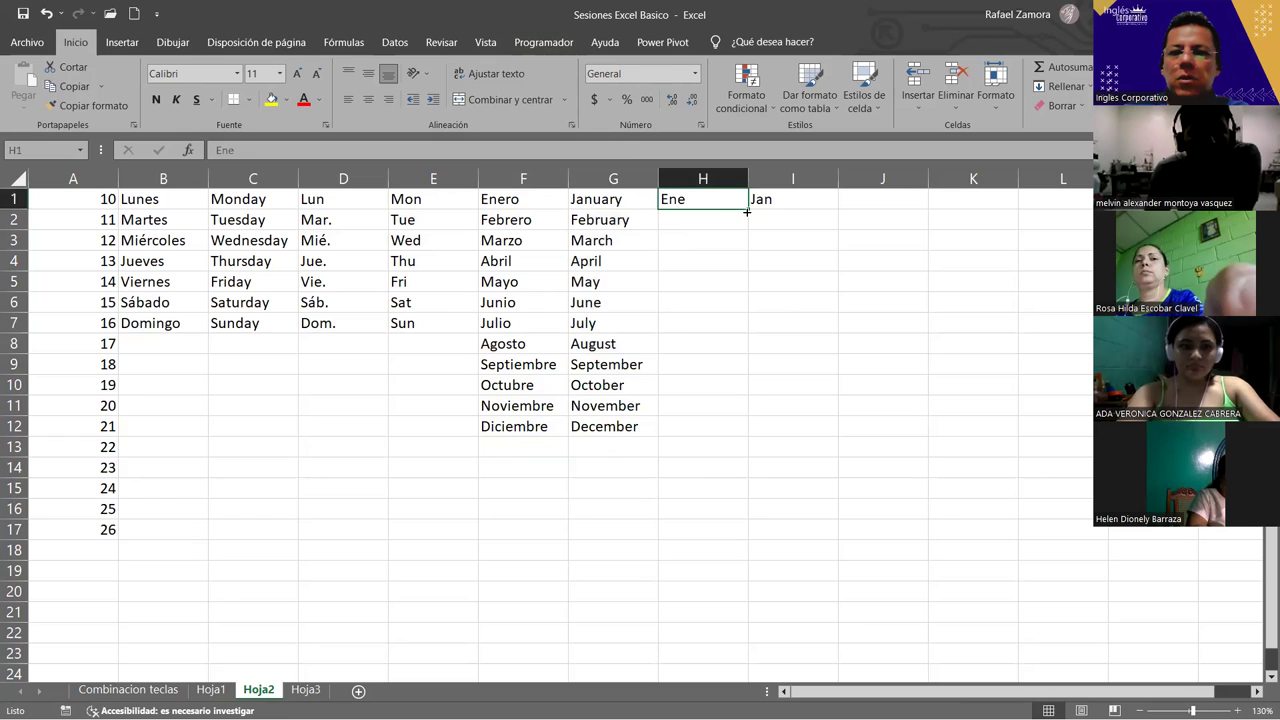
pyautogui.moveTo(749, 211); pyautogui.dragTo(747, 430)
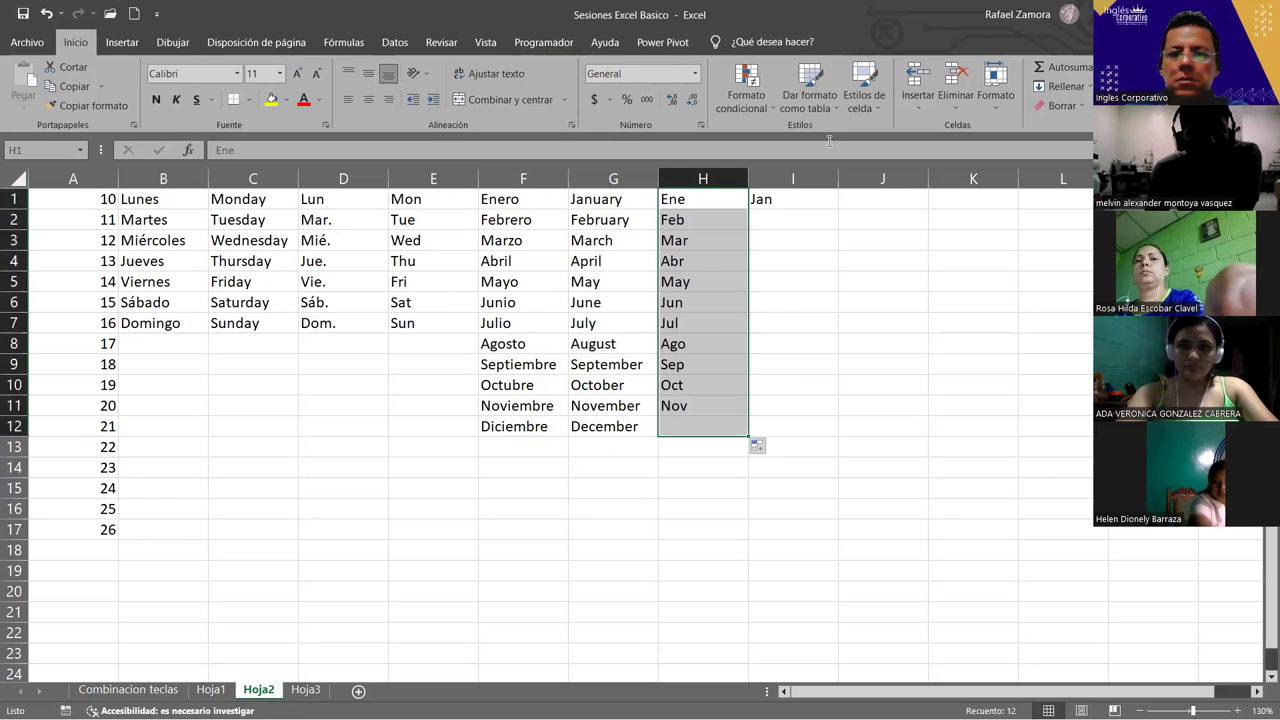
# Fill I2:I12 with the English abbreviations Feb through Dec.
pyautogui.click(779, 205)
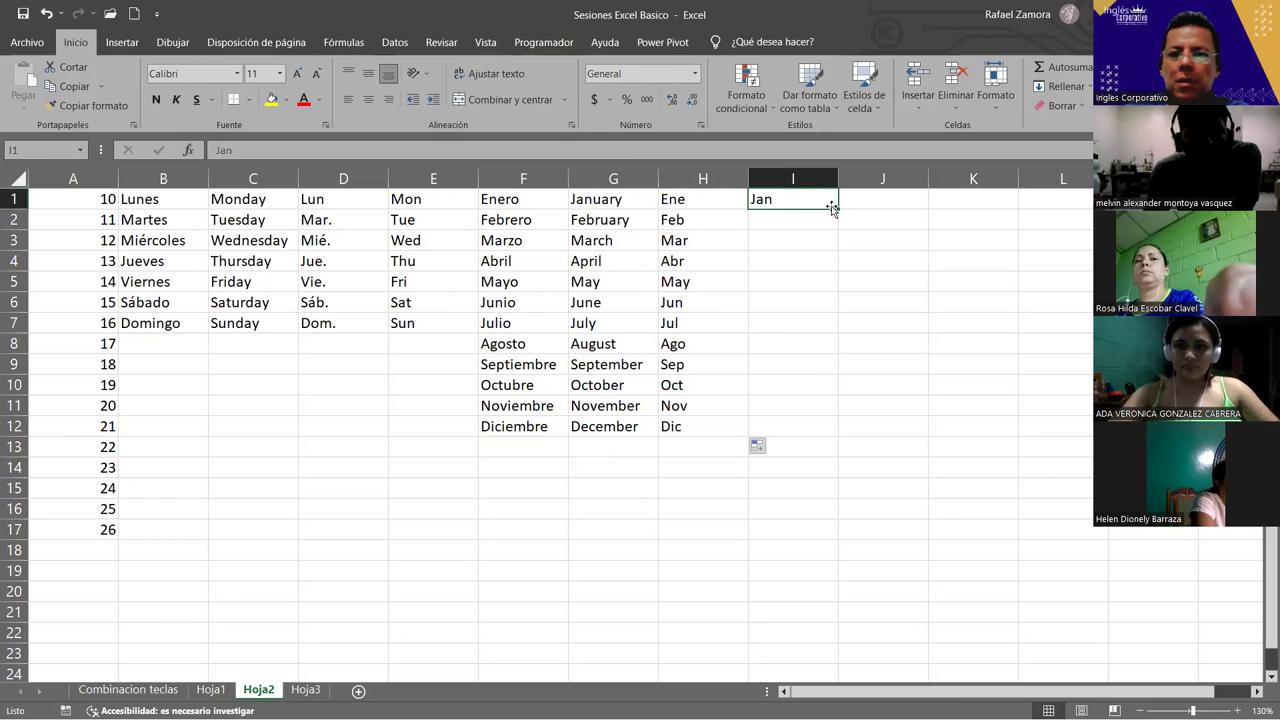
pyautogui.moveTo(836, 206); pyautogui.dragTo(830, 254)
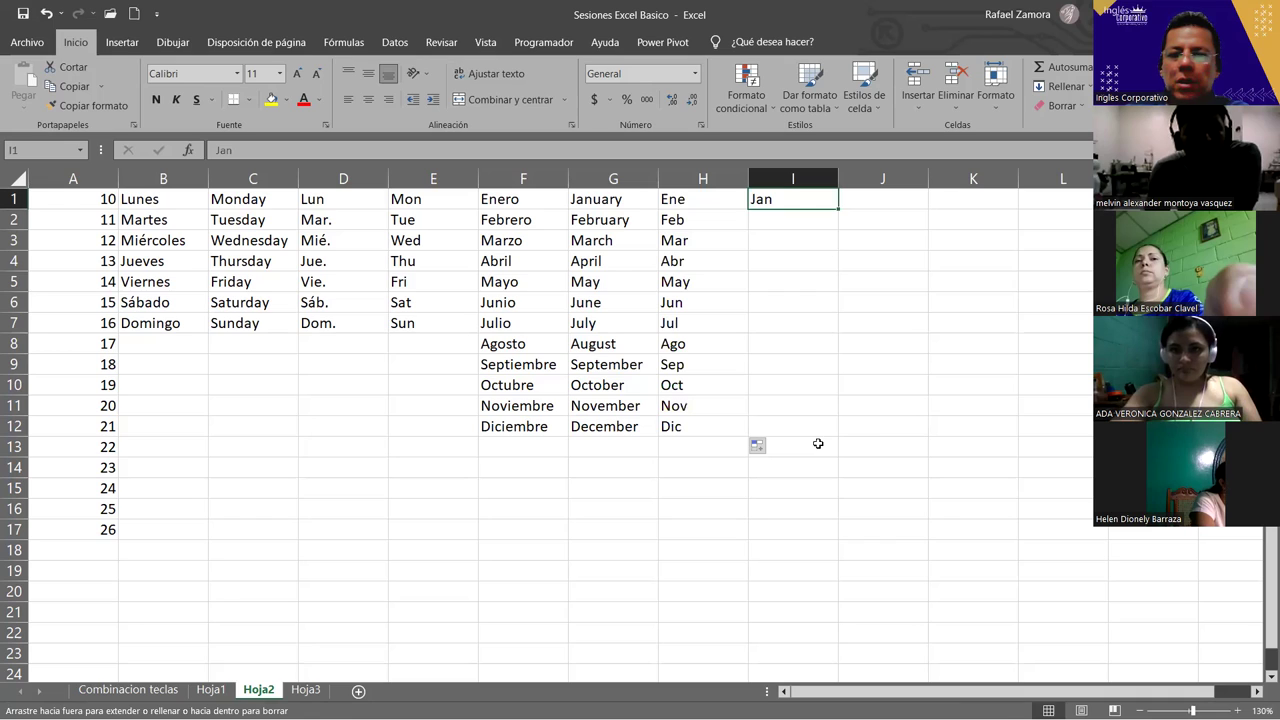
pyautogui.moveTo(818, 443); pyautogui.dragTo(815, 430)
pyautogui.click(730, 563)
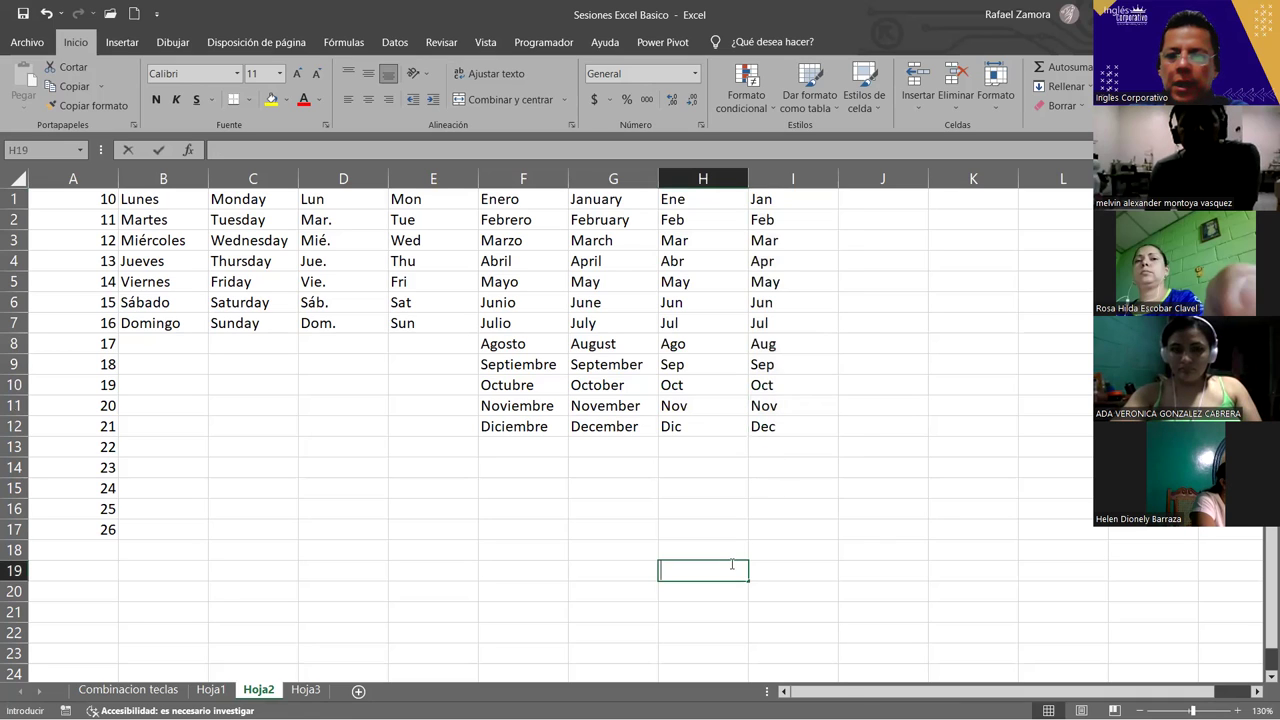
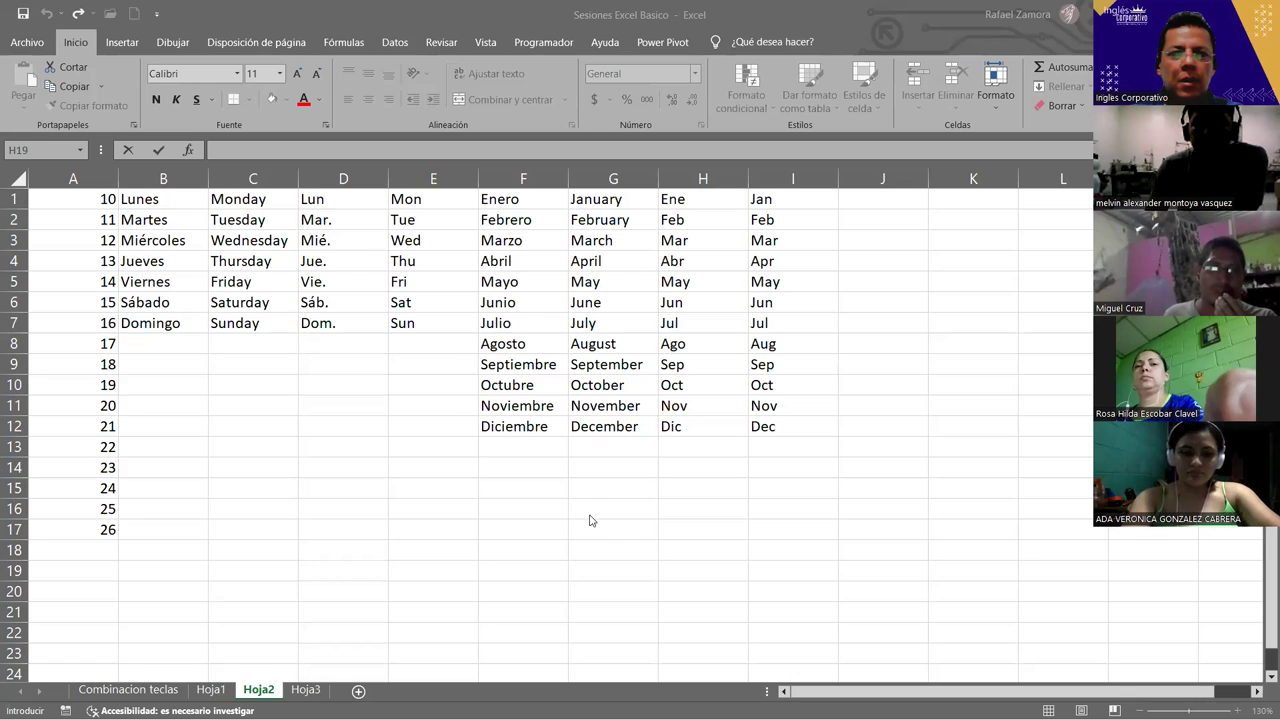
# Enter 'a' in J1, fill the letter series down to row 12, then clear column J.
pyautogui.press('Escape')
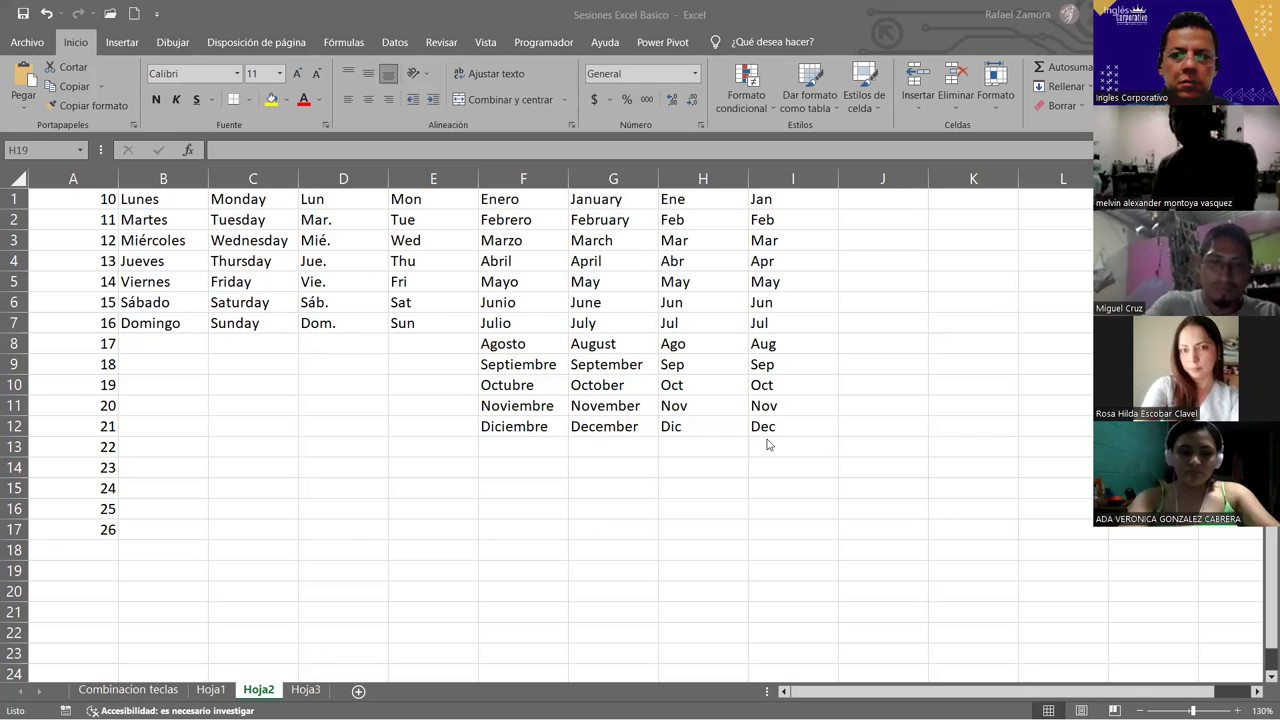
pyautogui.click(360, 417)
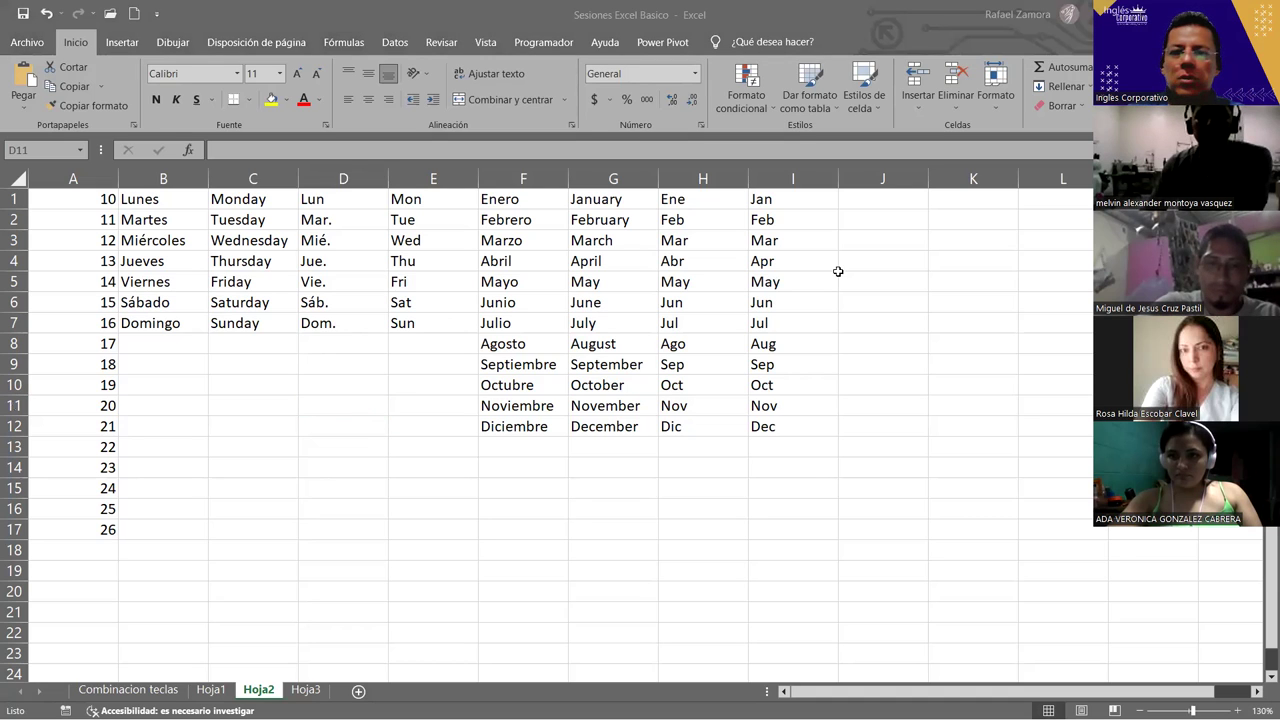
pyautogui.click(879, 201)
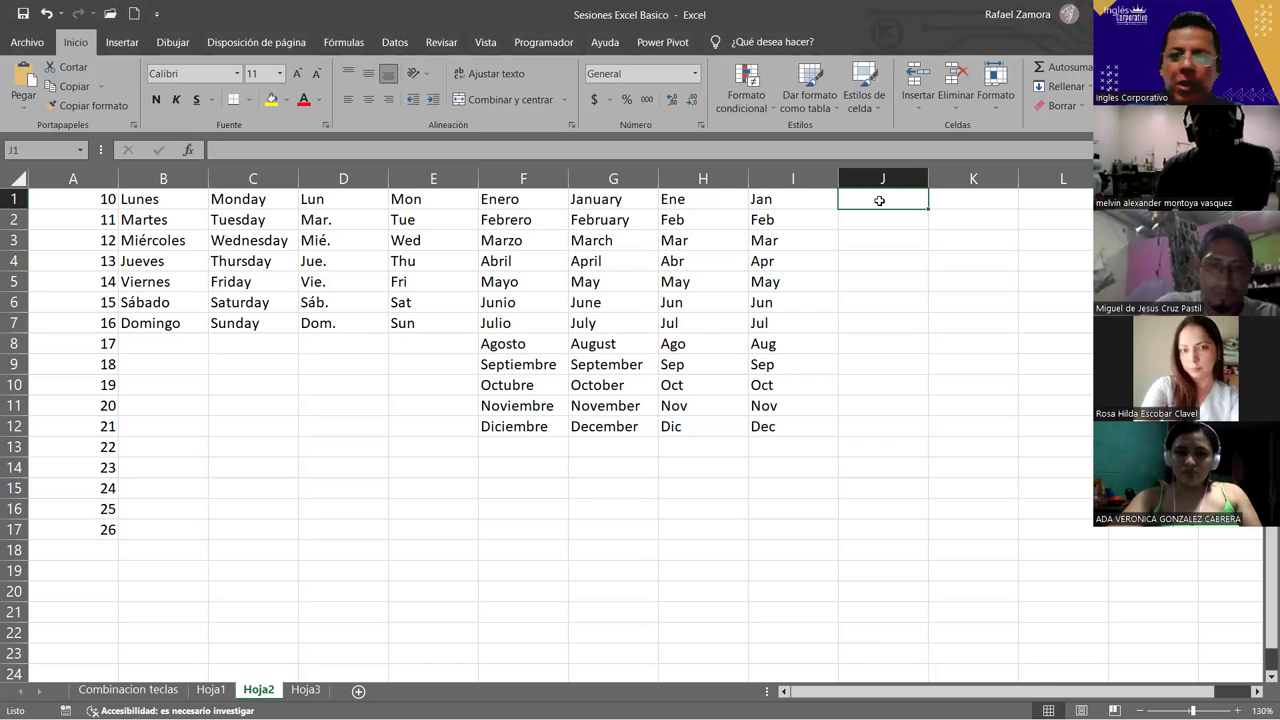
pyautogui.write('a')
pyautogui.press('Return')
pyautogui.click(884, 201)
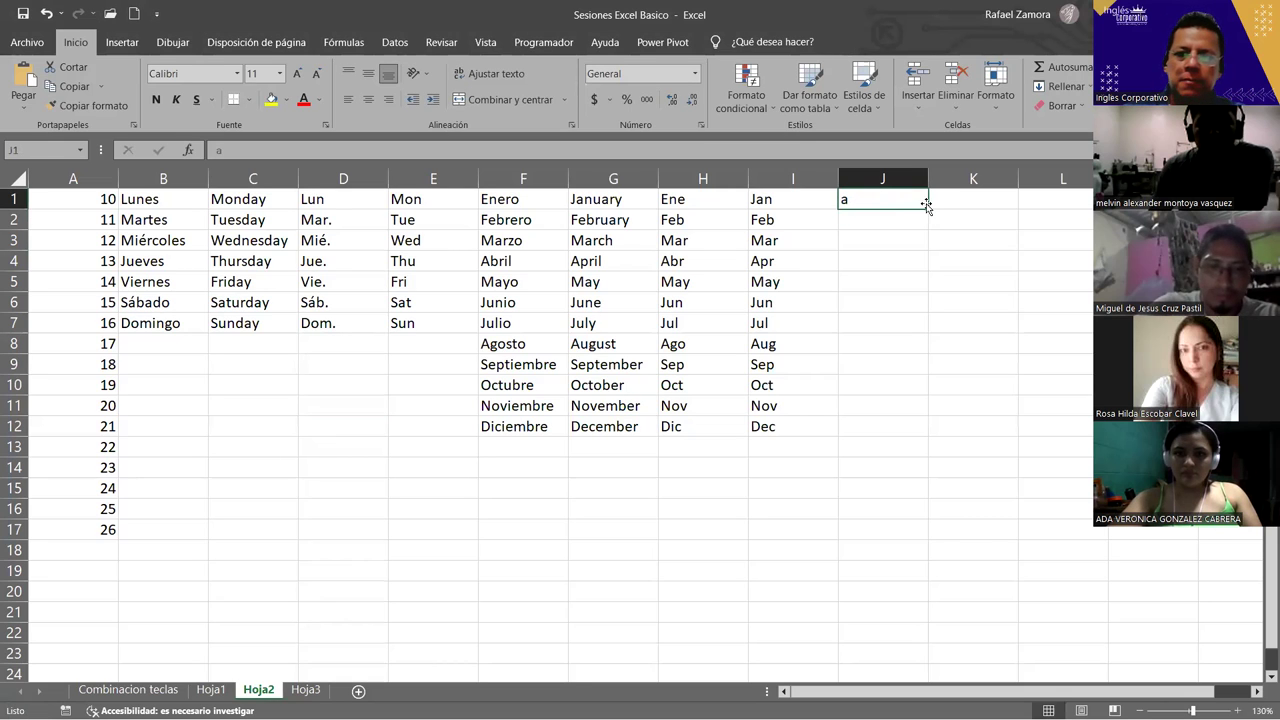
pyautogui.moveTo(928, 205); pyautogui.dragTo(923, 430)
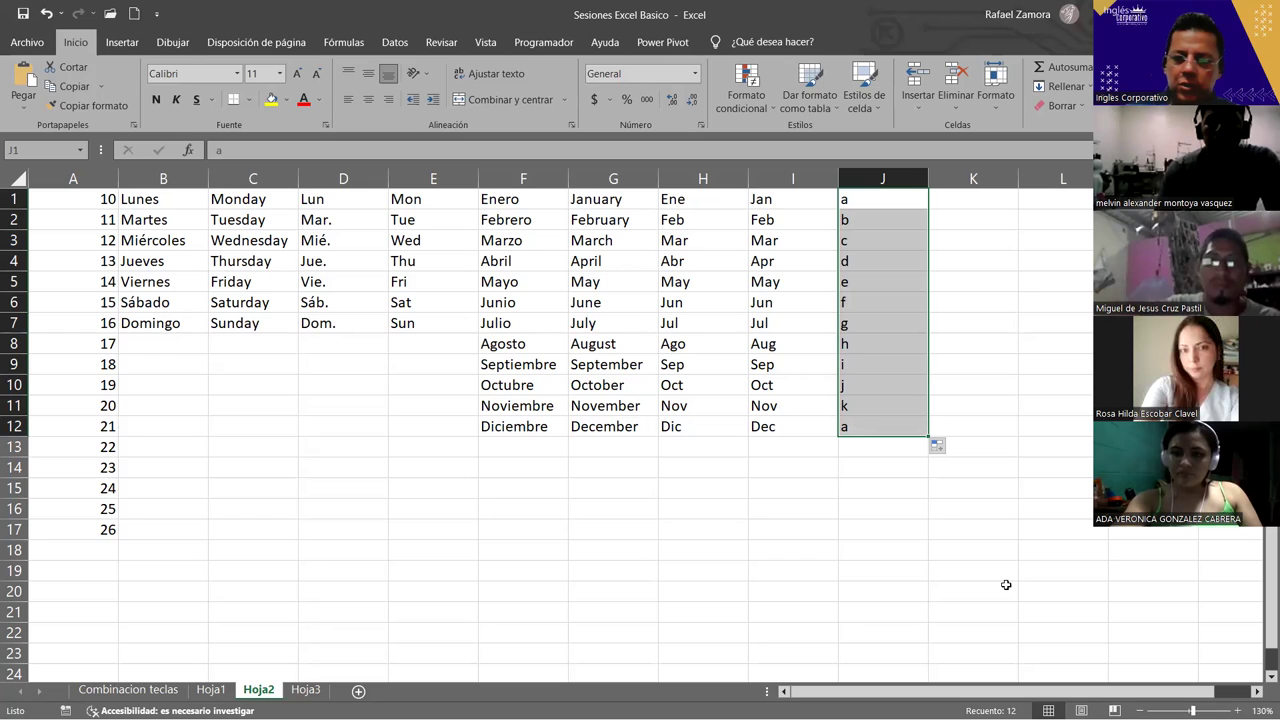
pyautogui.press('Delete')
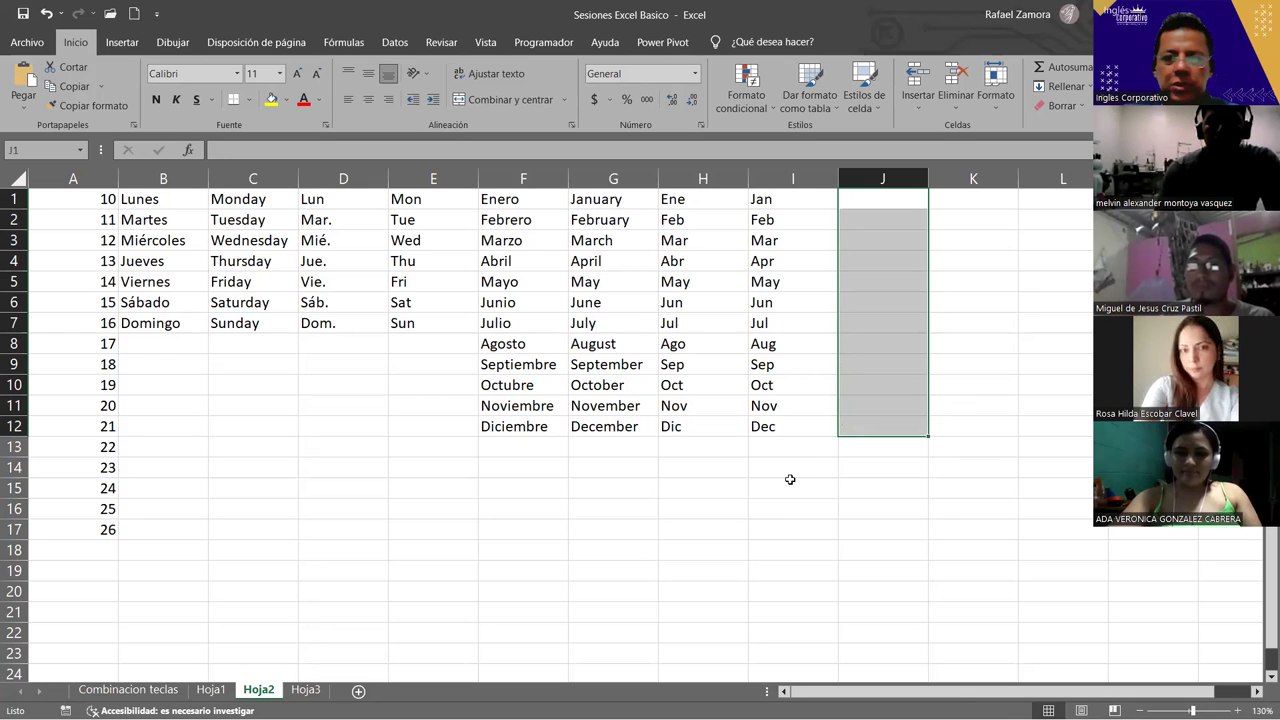
pyautogui.click(790, 486)
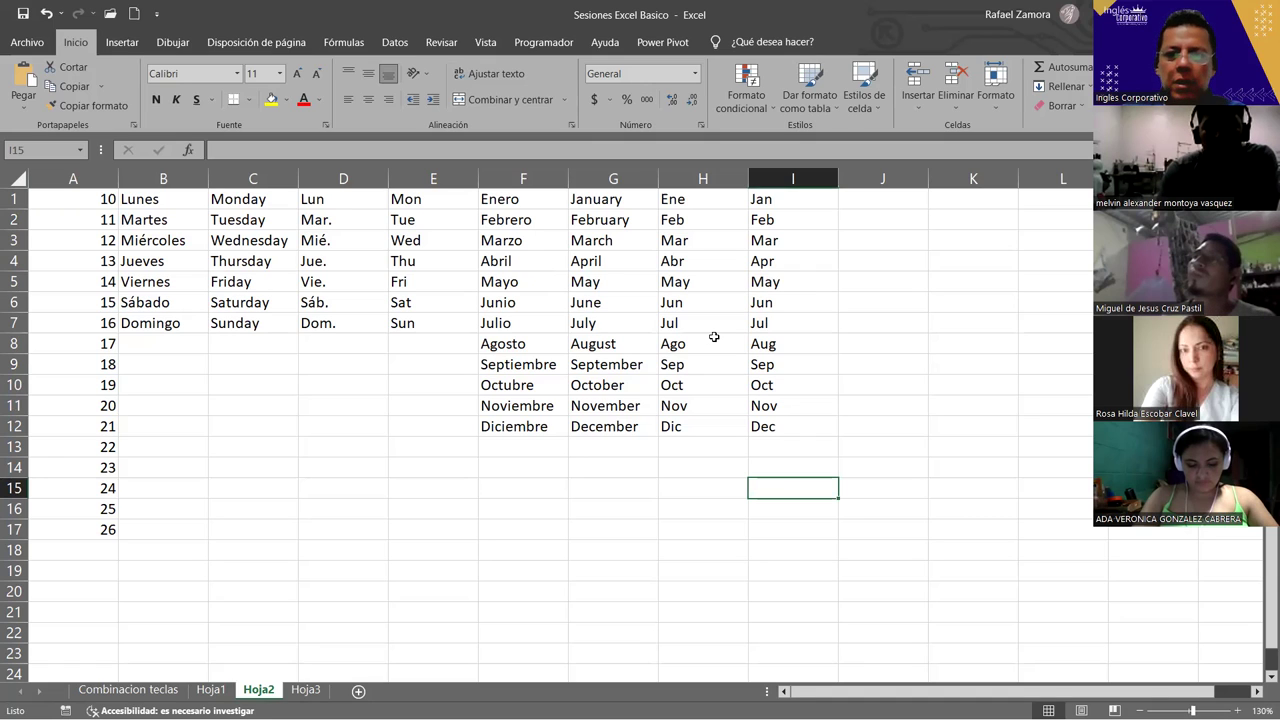
pyautogui.click(910, 198)
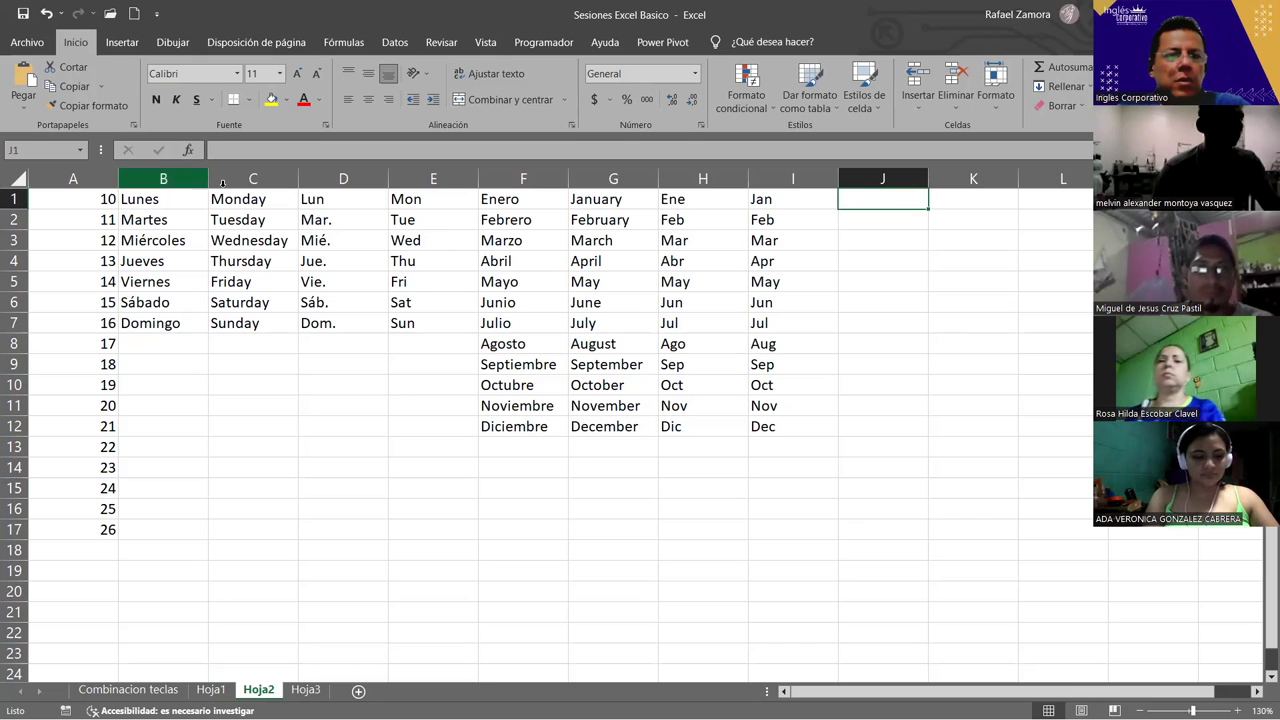
# Open Modificar listas personalizadas from Excel Options > Avanzadas > General.
pyautogui.click(41, 42)
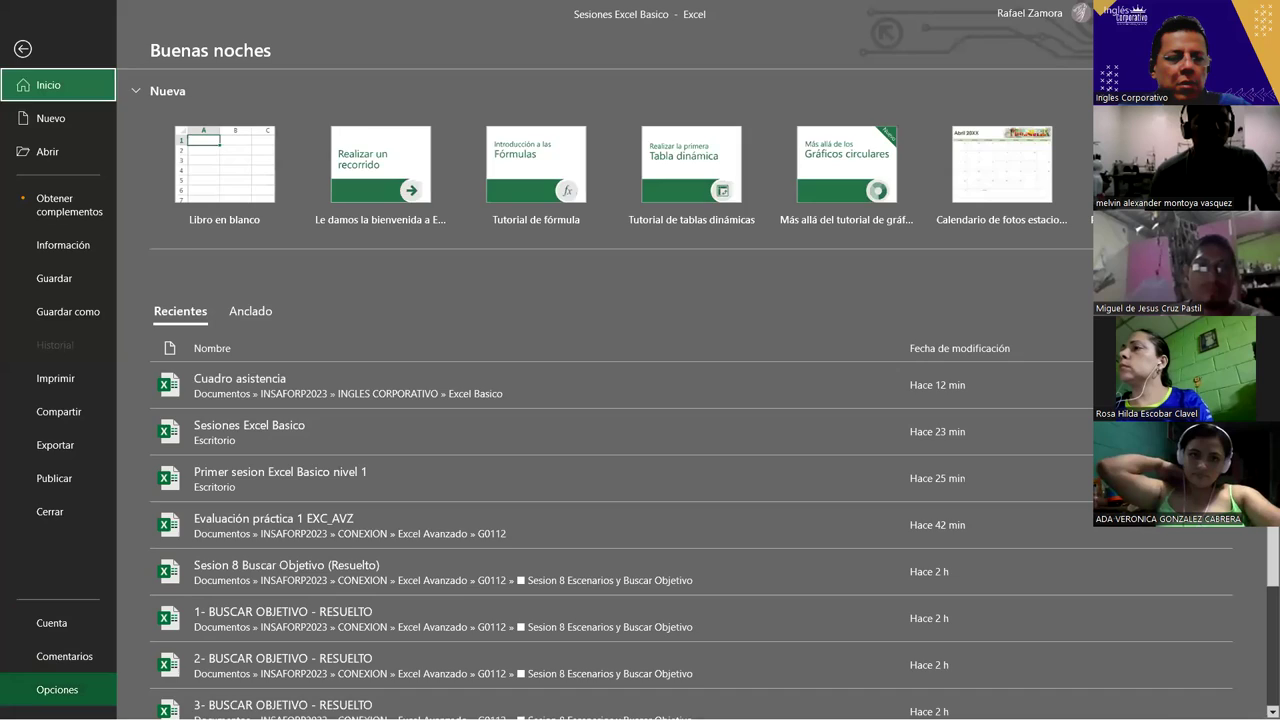
pyautogui.press('Escape')
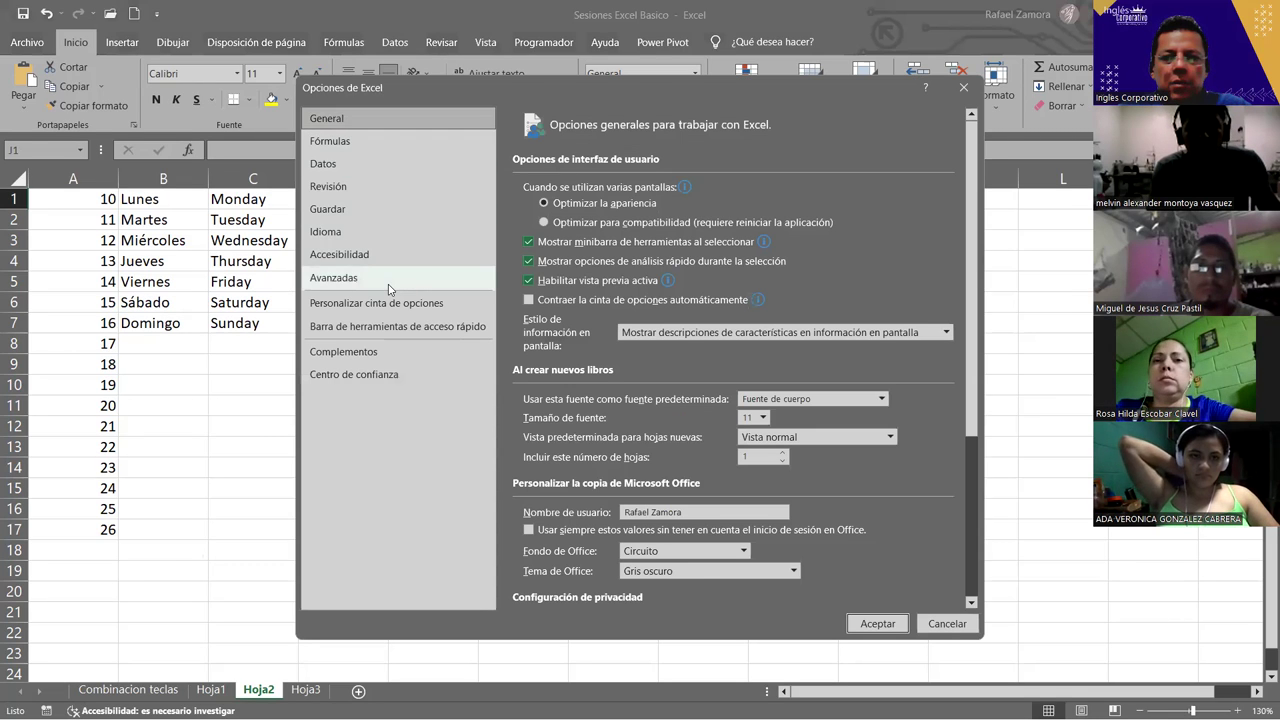
pyautogui.click(389, 284)
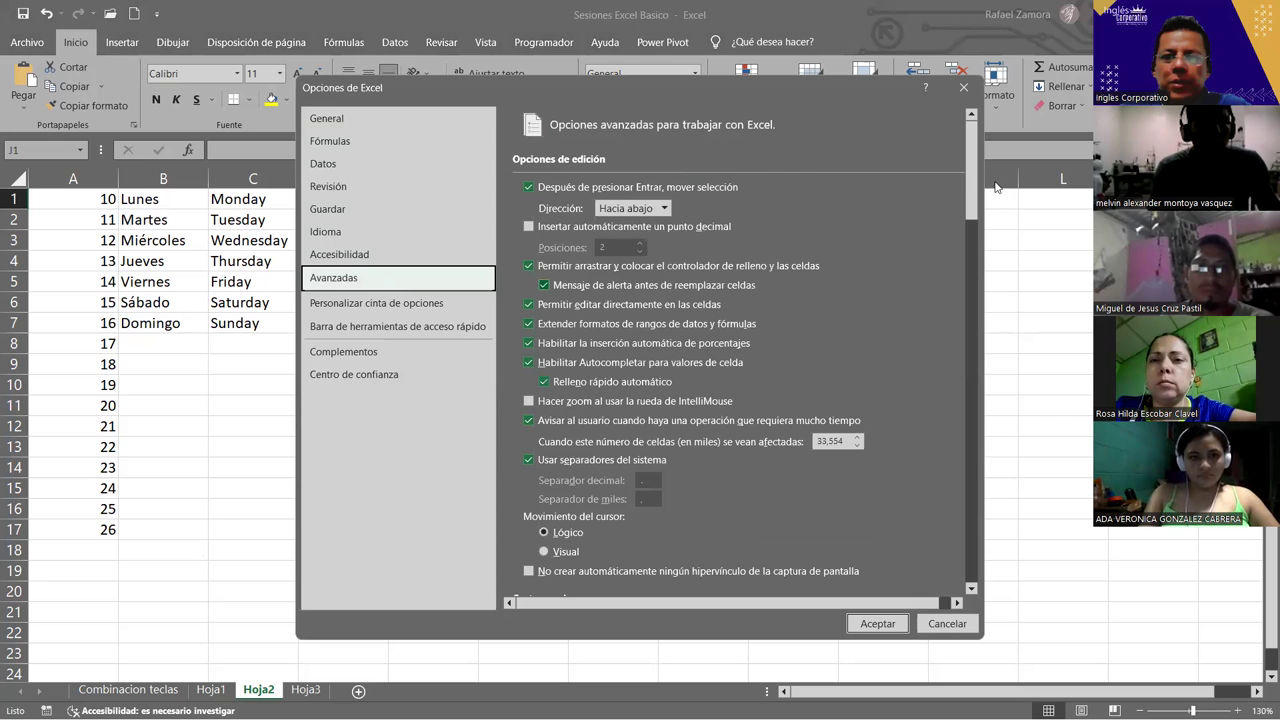
pyautogui.scroll(-20, 957, 254)
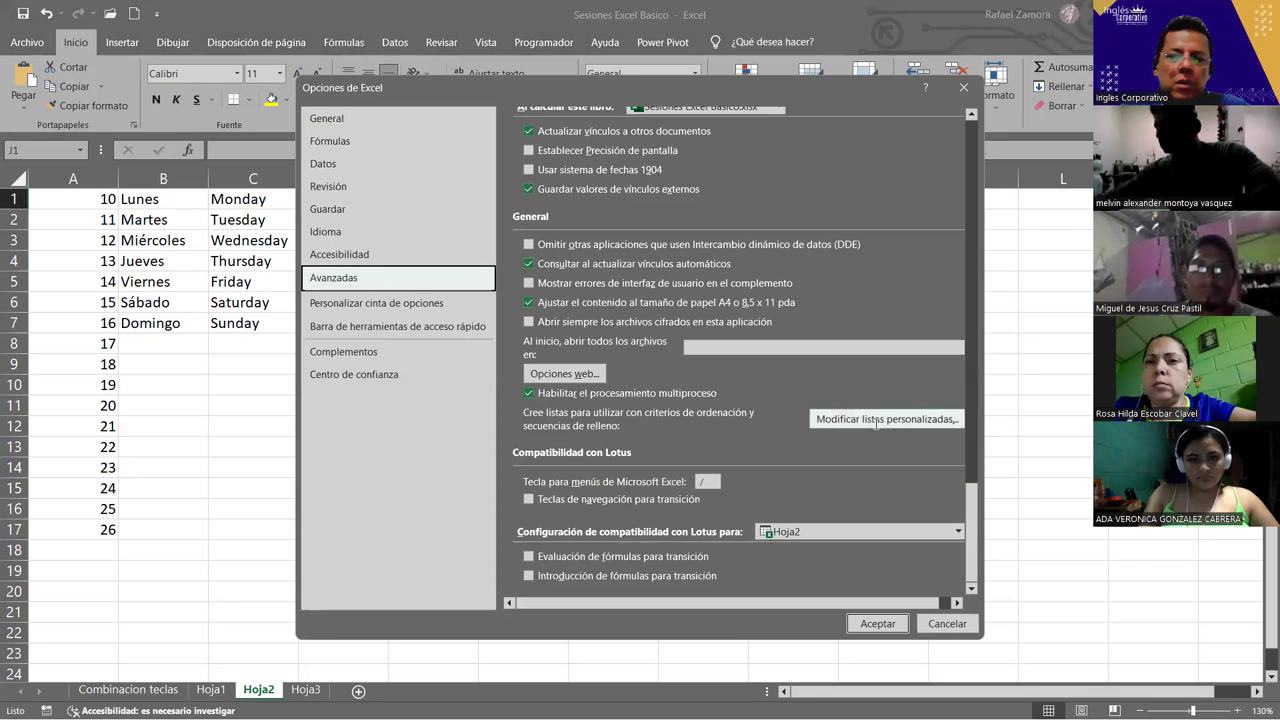
pyautogui.click(876, 422)
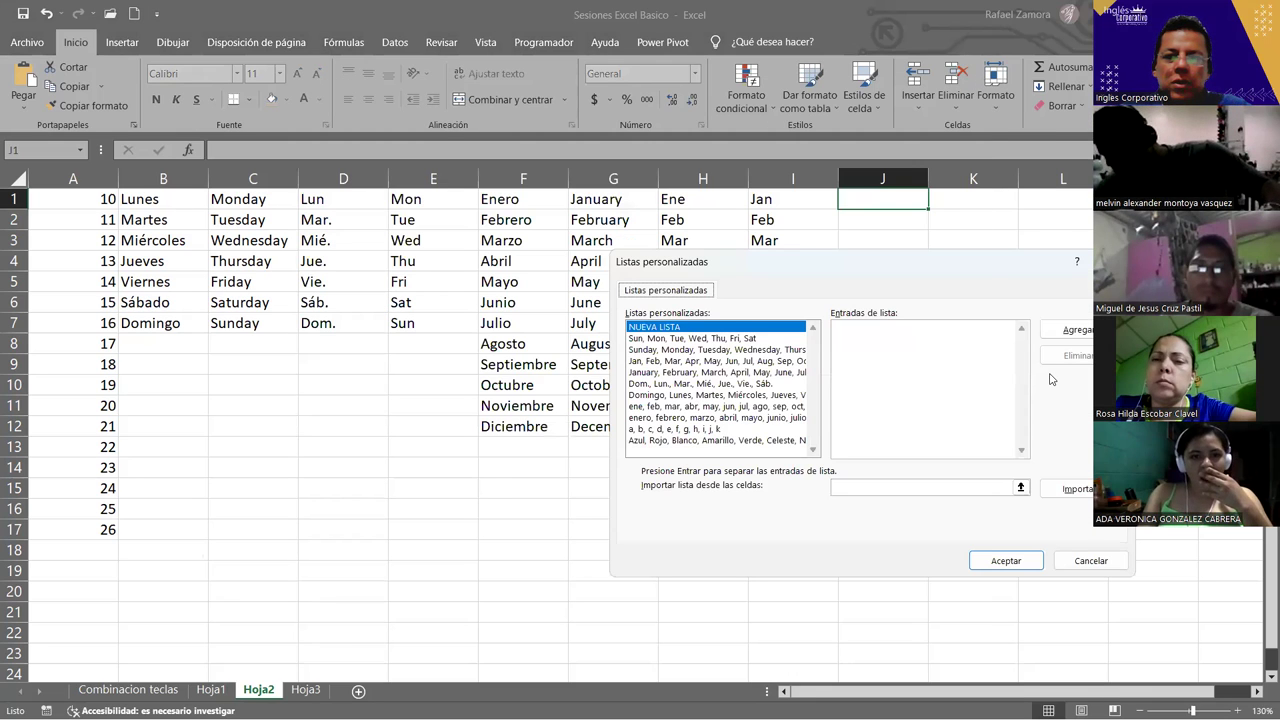
# Delete the a–k letter list and the Azul, Rojo colour list from the custom lists.
pyautogui.moveTo(985, 272); pyautogui.dragTo(611, 136)
pyautogui.click(320, 293)
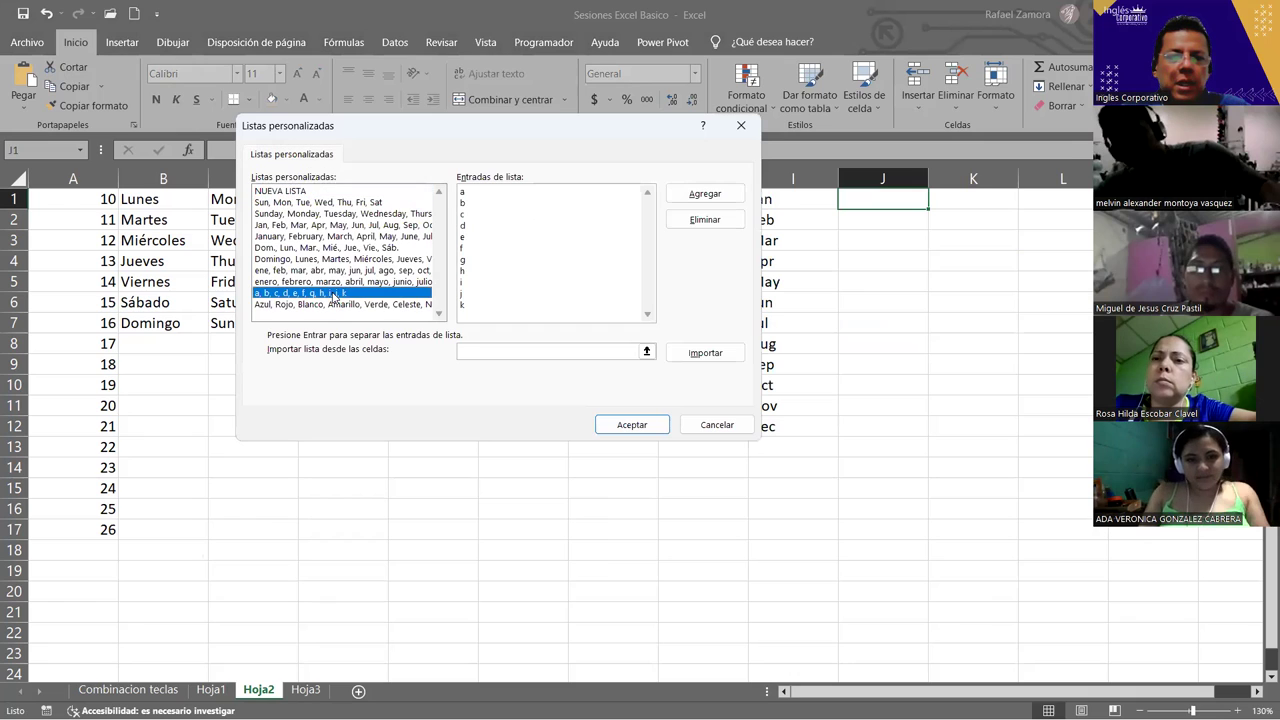
pyautogui.click(705, 219)
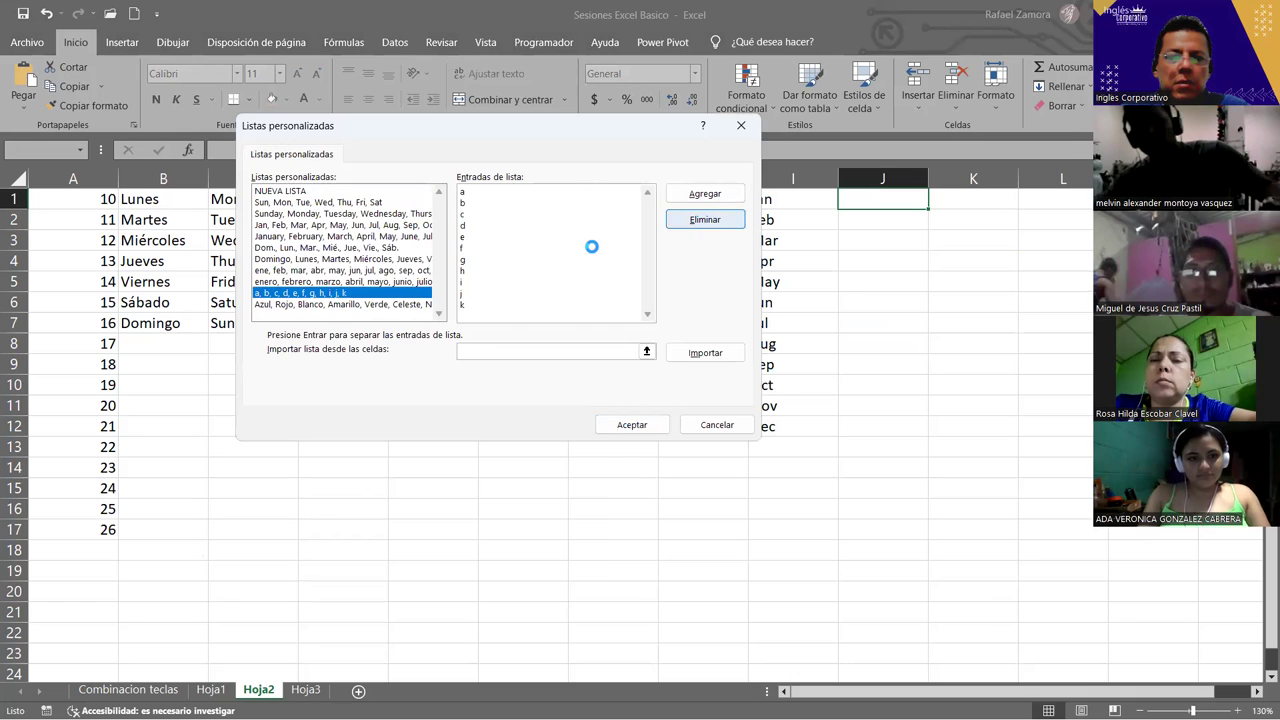
pyautogui.click(607, 413)
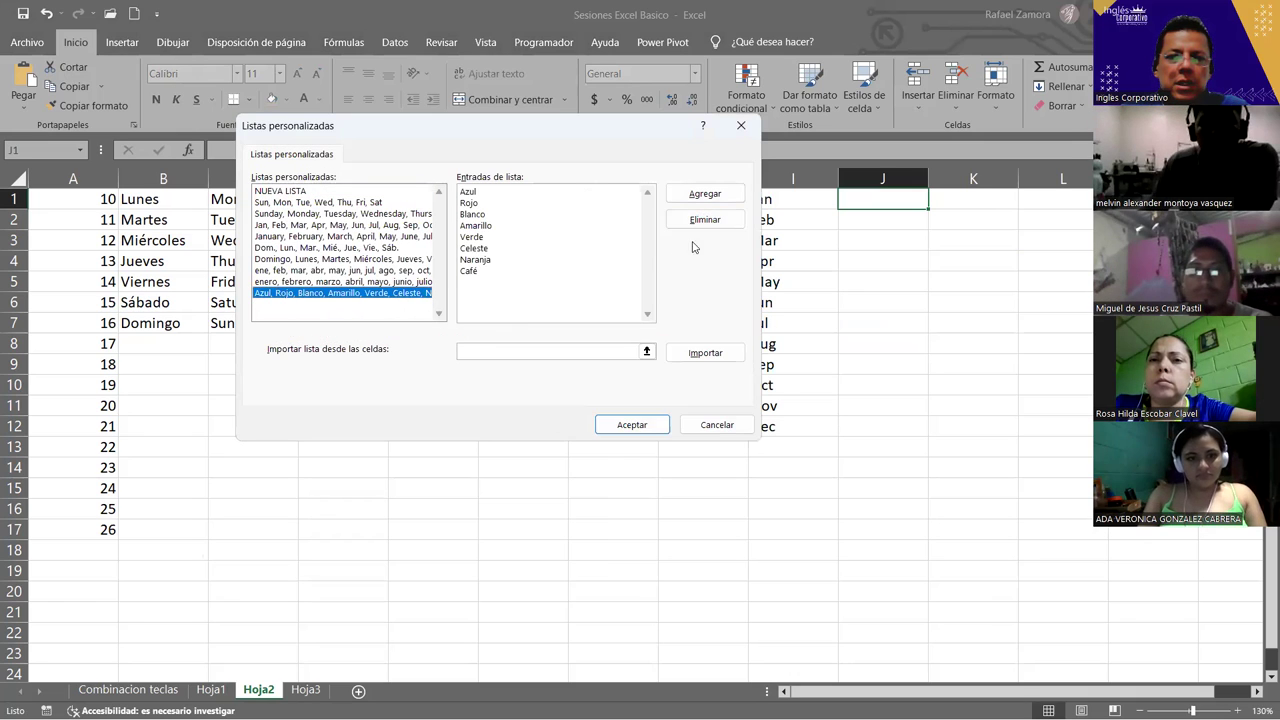
pyautogui.click(716, 222)
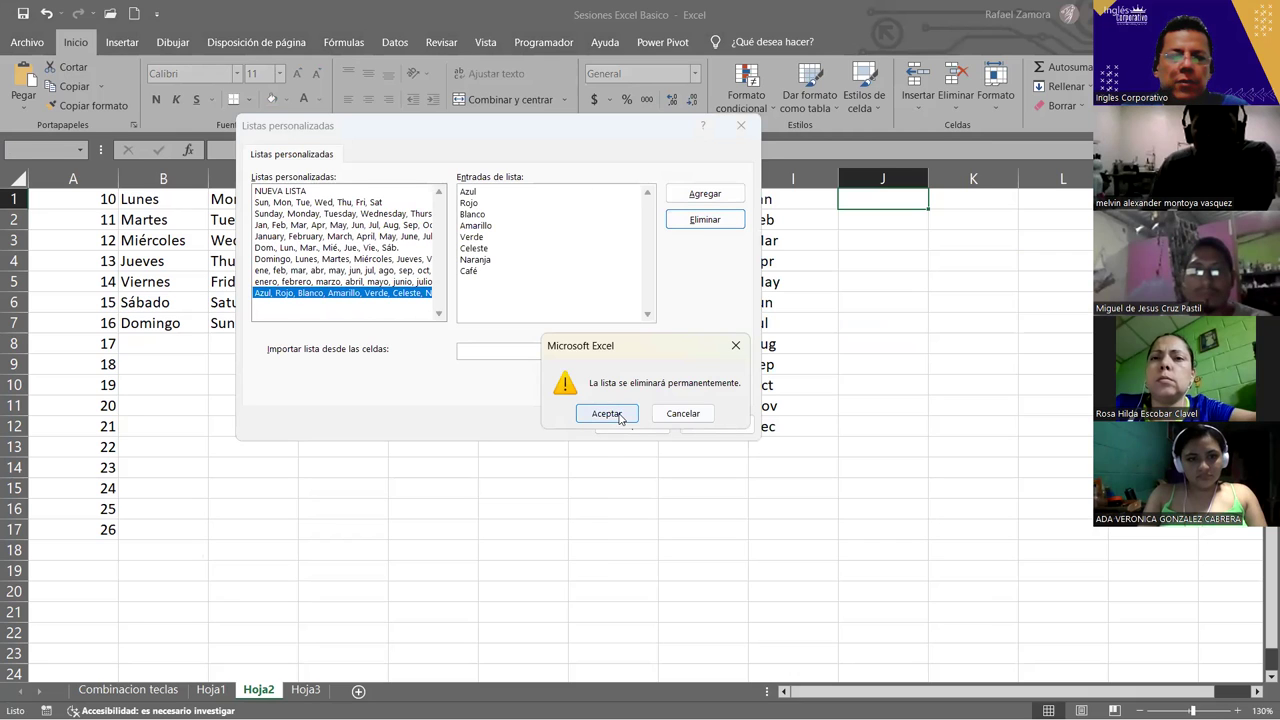
pyautogui.click(610, 413)
# Browse the remaining abbreviated month list and the Dom., Lun. weekday list.
pyautogui.click(378, 259)
pyautogui.click(353, 282)
pyautogui.click(352, 270)
pyautogui.press('Up')
pyautogui.press('Up')
pyautogui.press('Up')
pyautogui.press('Down')
pyautogui.press('Down')
pyautogui.press('Down')
pyautogui.press('Down')
pyautogui.press('Down')
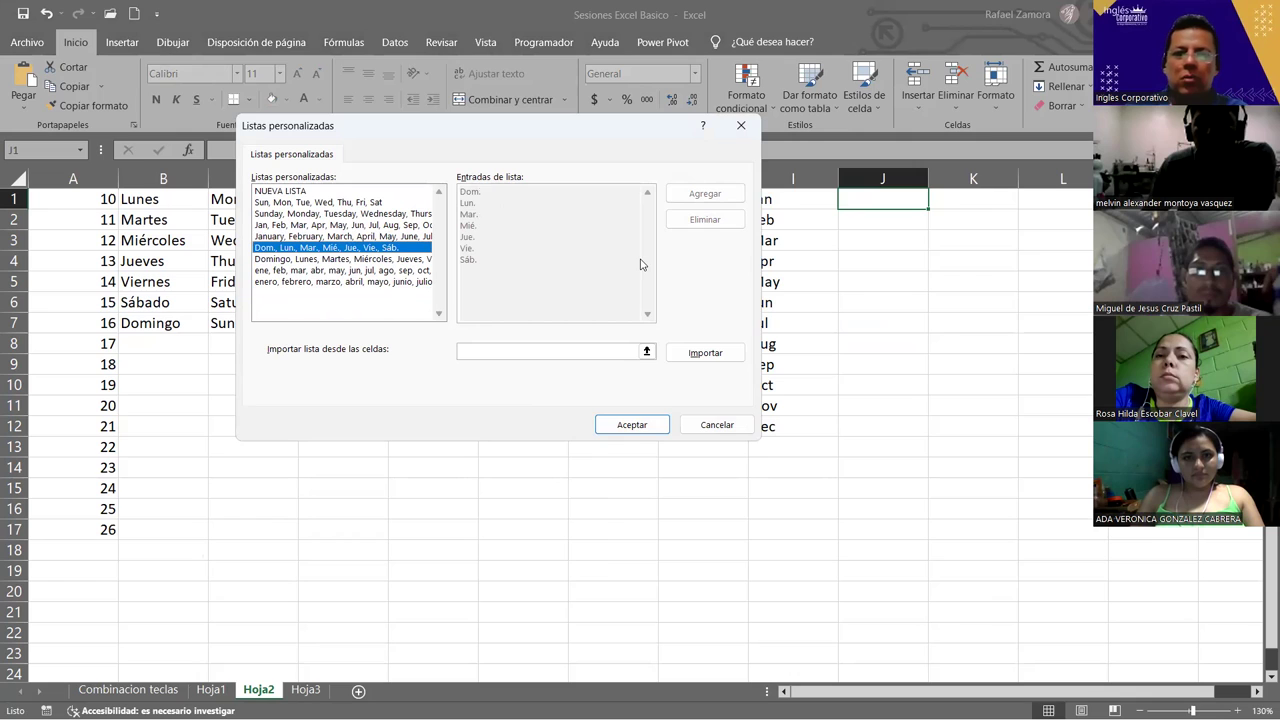
# Add a new custom list with a, e, i, o, u on separate lines and confirm it.
pyautogui.click(378, 191)
pyautogui.click(528, 306)
pyautogui.write('a,e,i,o,')
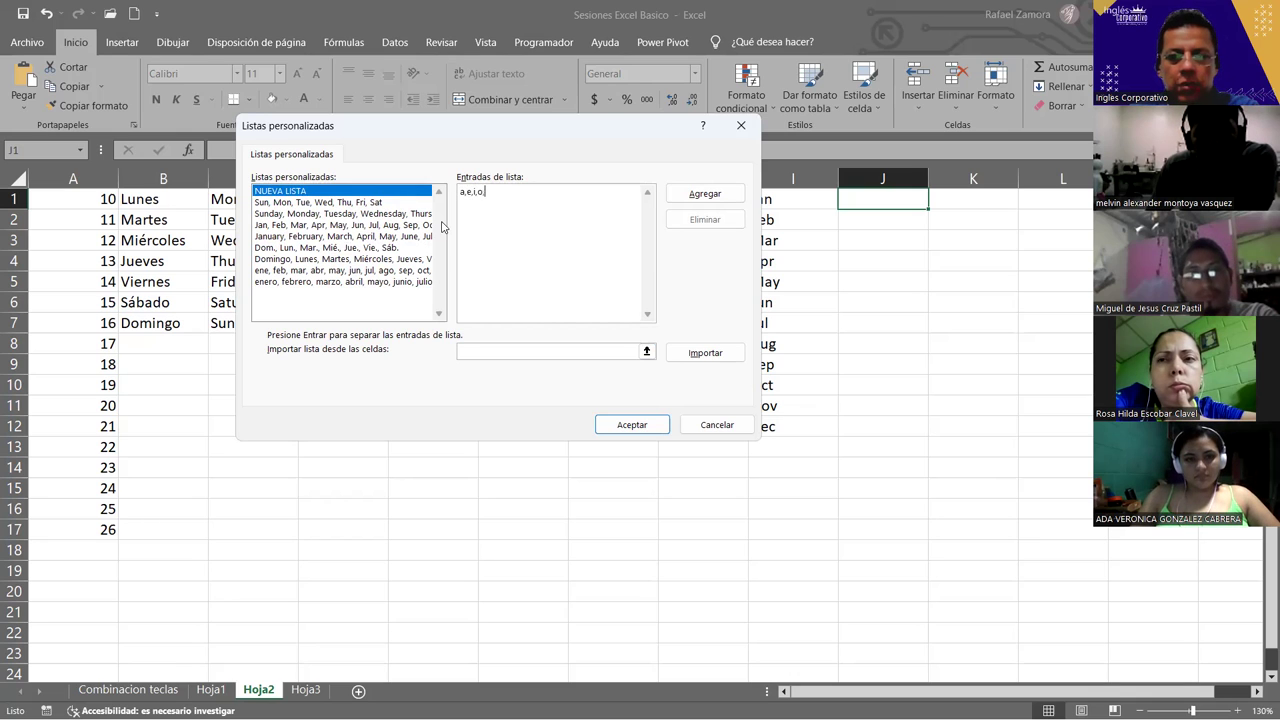
pyautogui.write('u')
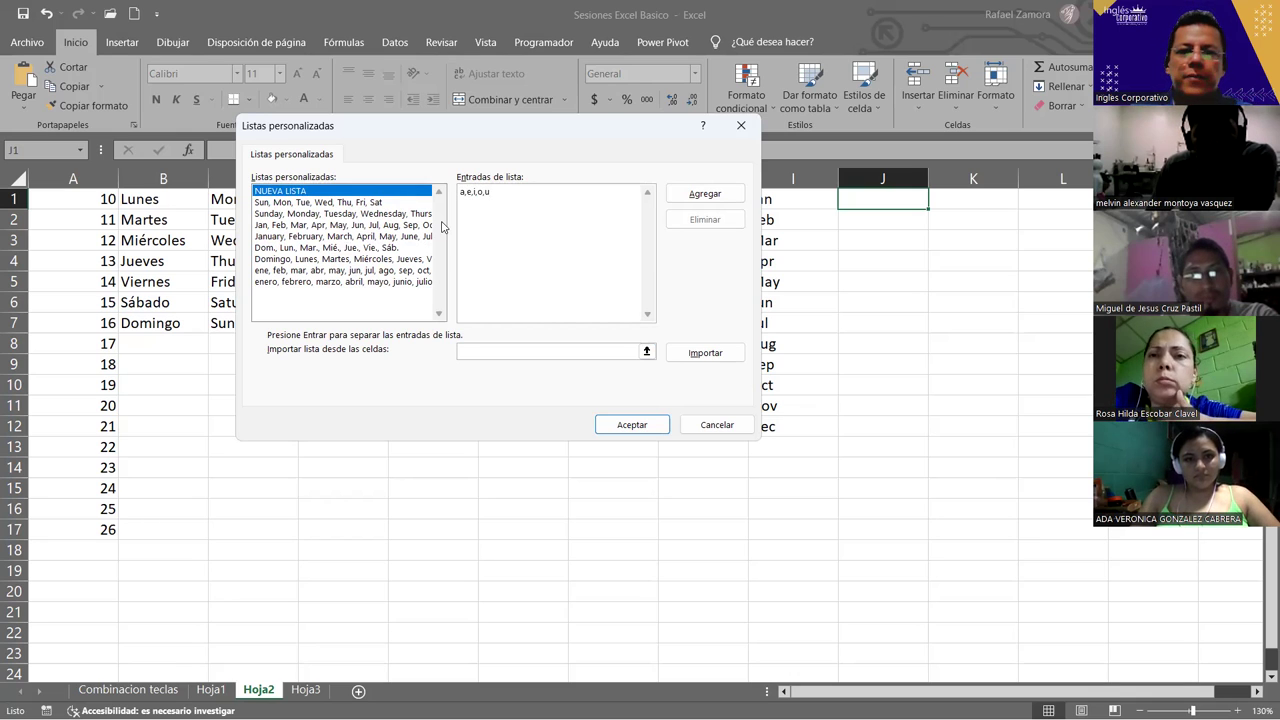
pyautogui.press('BackSpace')
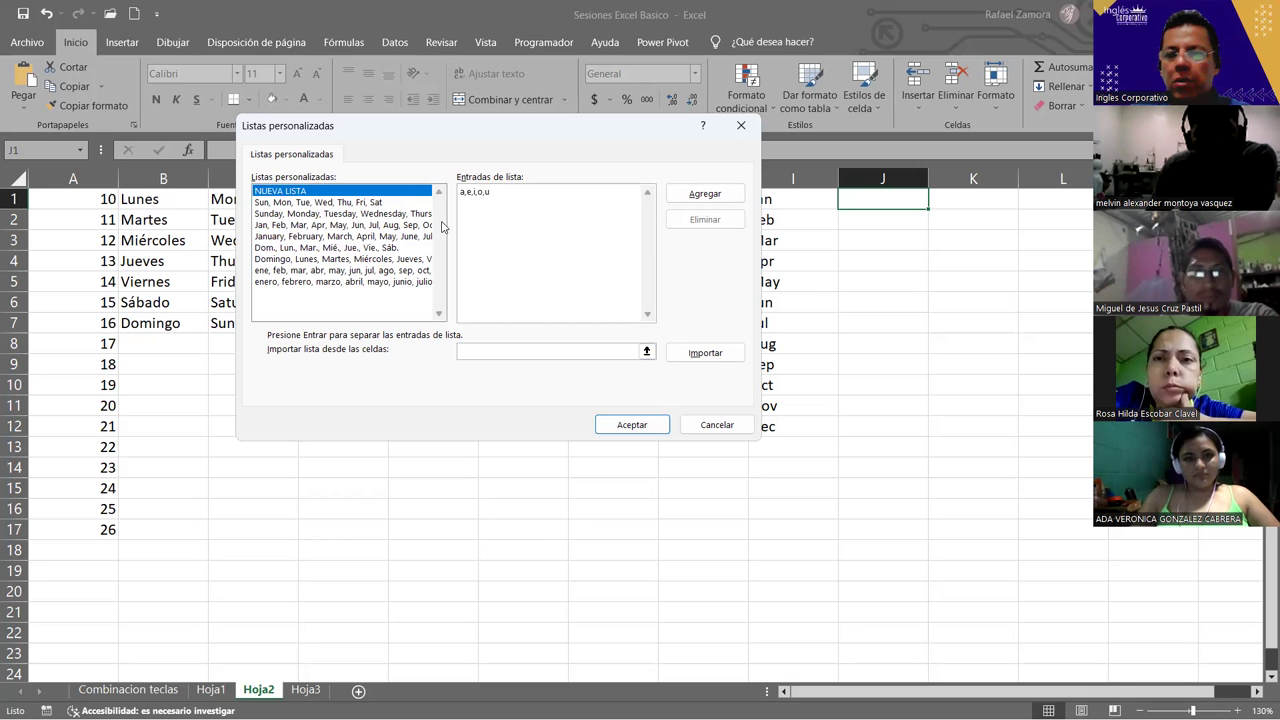
pyautogui.press('BackSpace')
pyautogui.press('BackSpace')
pyautogui.press('BackSpace')
pyautogui.press('BackSpace')
pyautogui.press('BackSpace')
pyautogui.press('BackSpace')
pyautogui.press('BackSpace')
pyautogui.press('BackSpace')
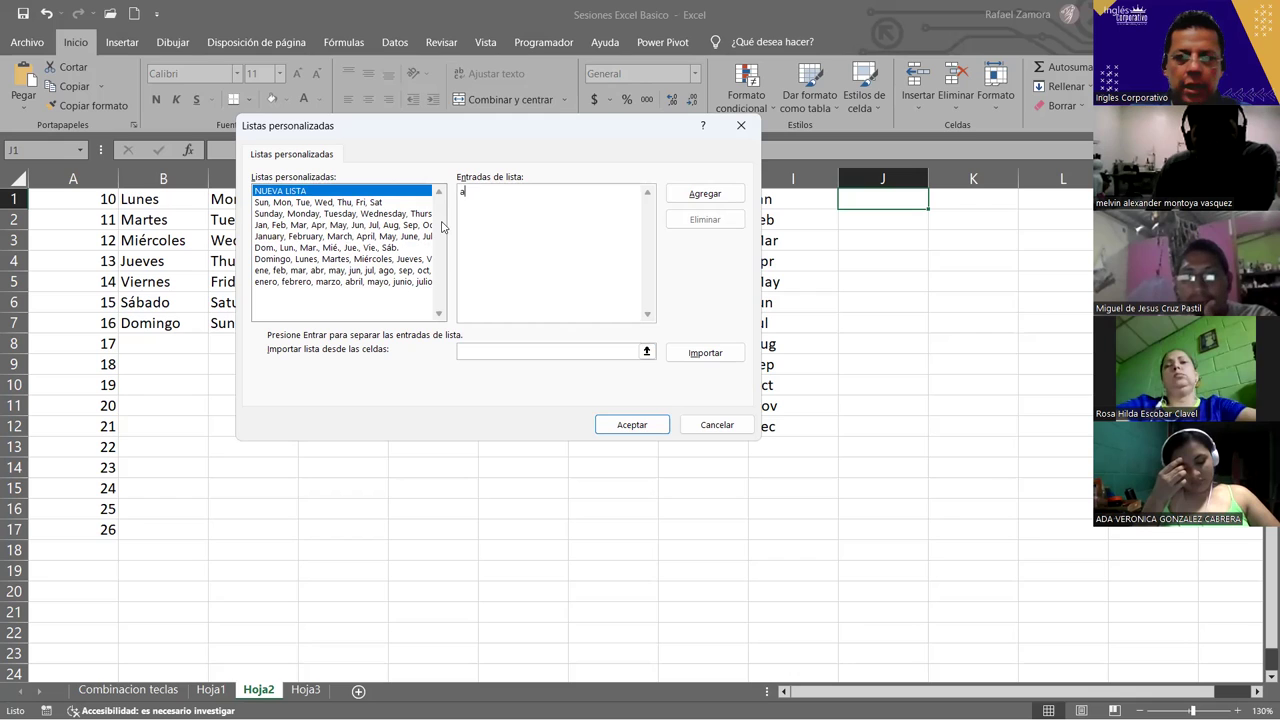
pyautogui.press('Return')
pyautogui.write('e')
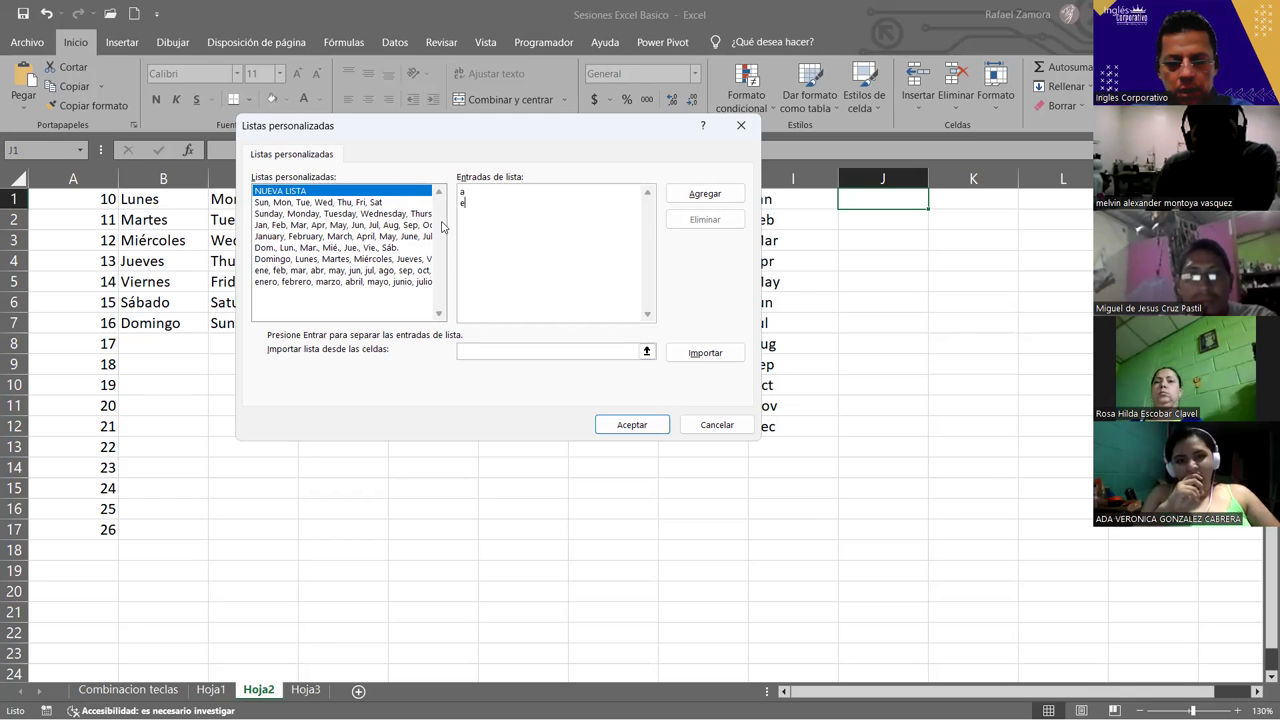
pyautogui.write('i')
pyautogui.press('Return')
pyautogui.write('o')
pyautogui.press('Return')
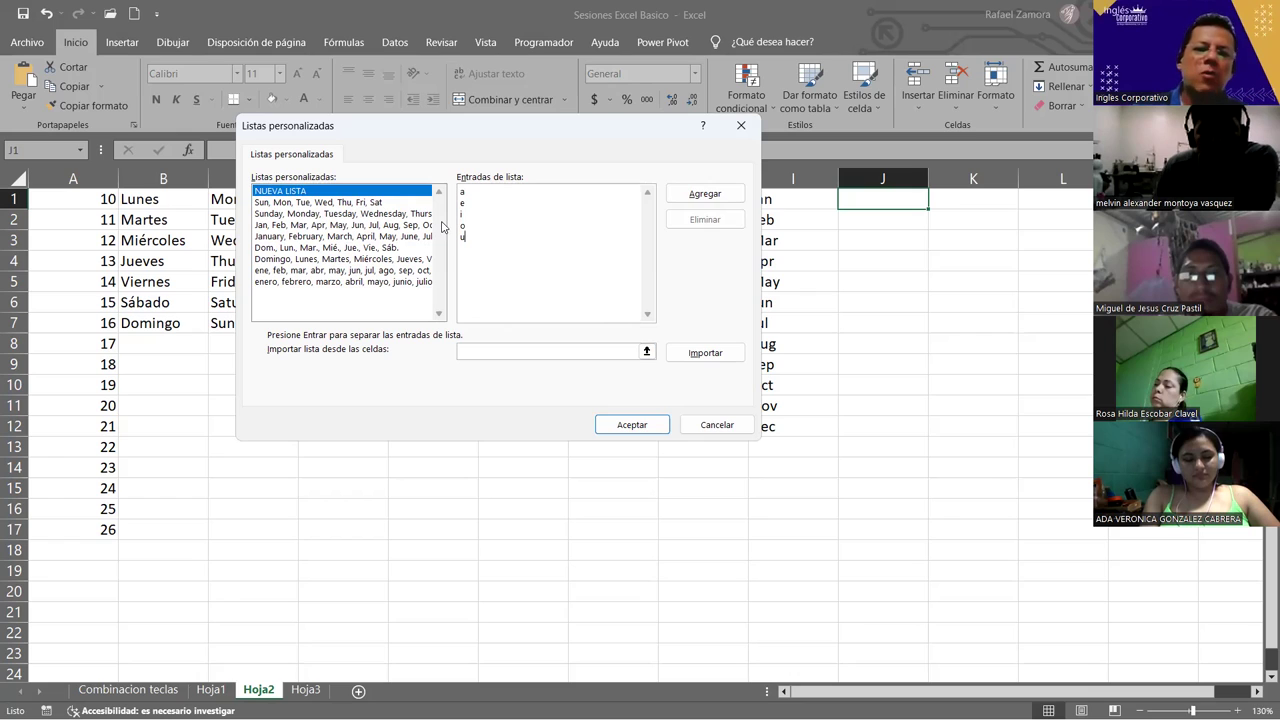
pyautogui.click(705, 193)
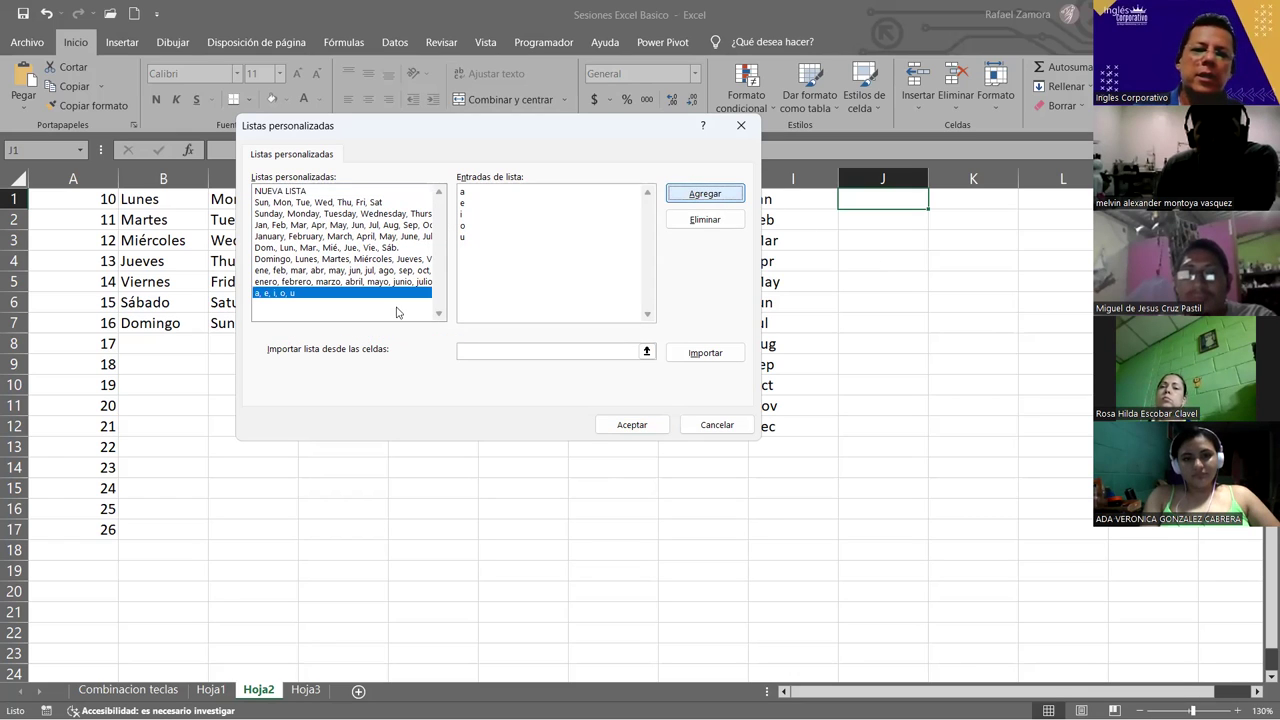
pyautogui.click(639, 430)
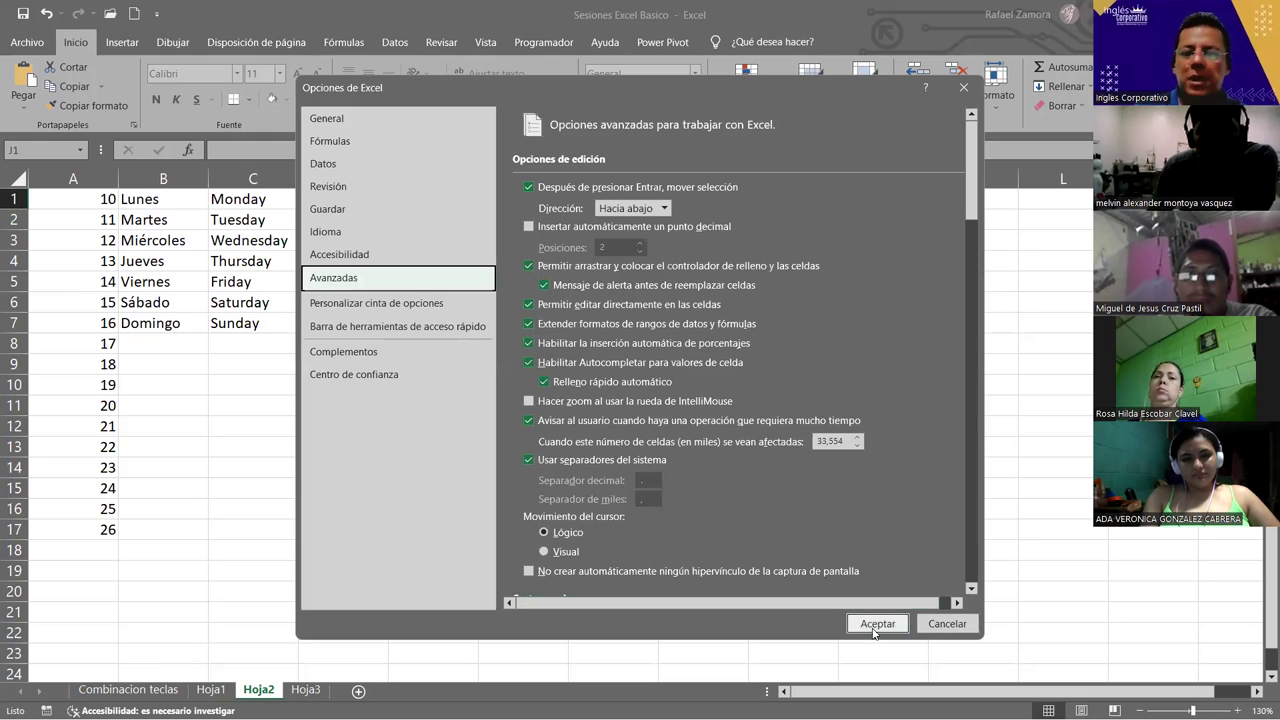
# Enter 'a' in J1, fill the vowels a–u down J1:J5, then delete them.
pyautogui.click(875, 624)
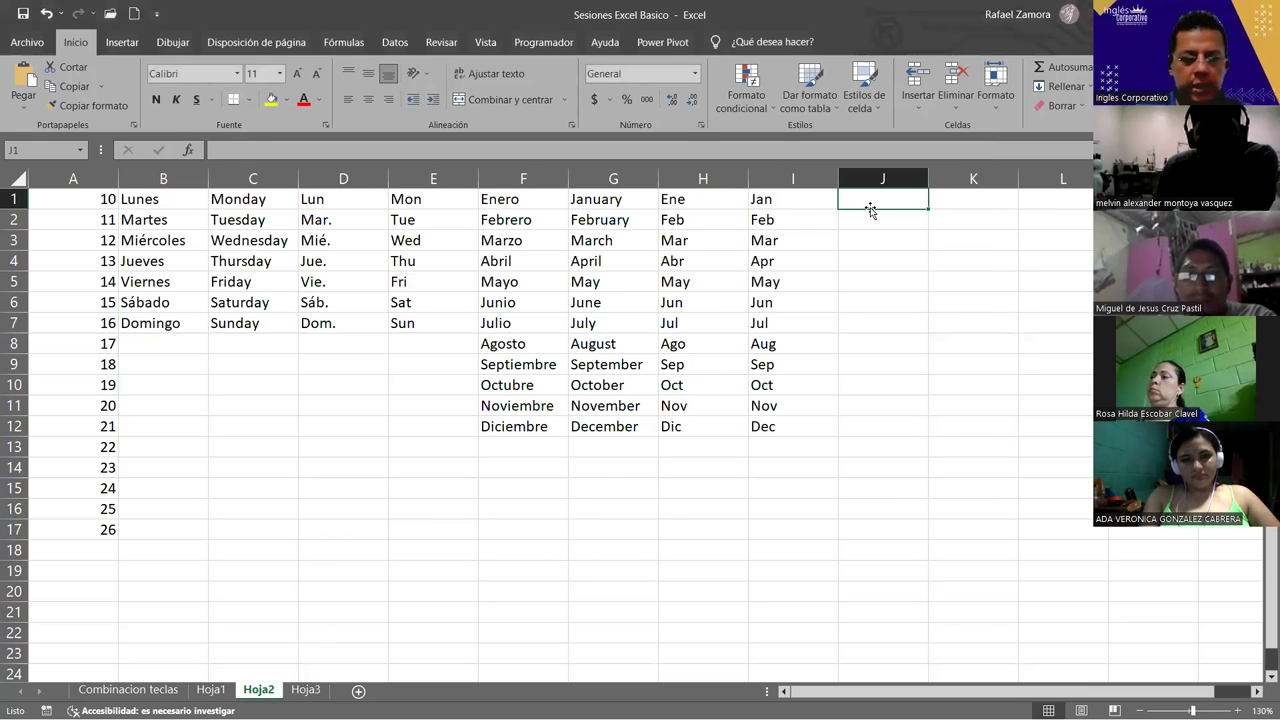
pyautogui.write('a')
pyautogui.press('Return')
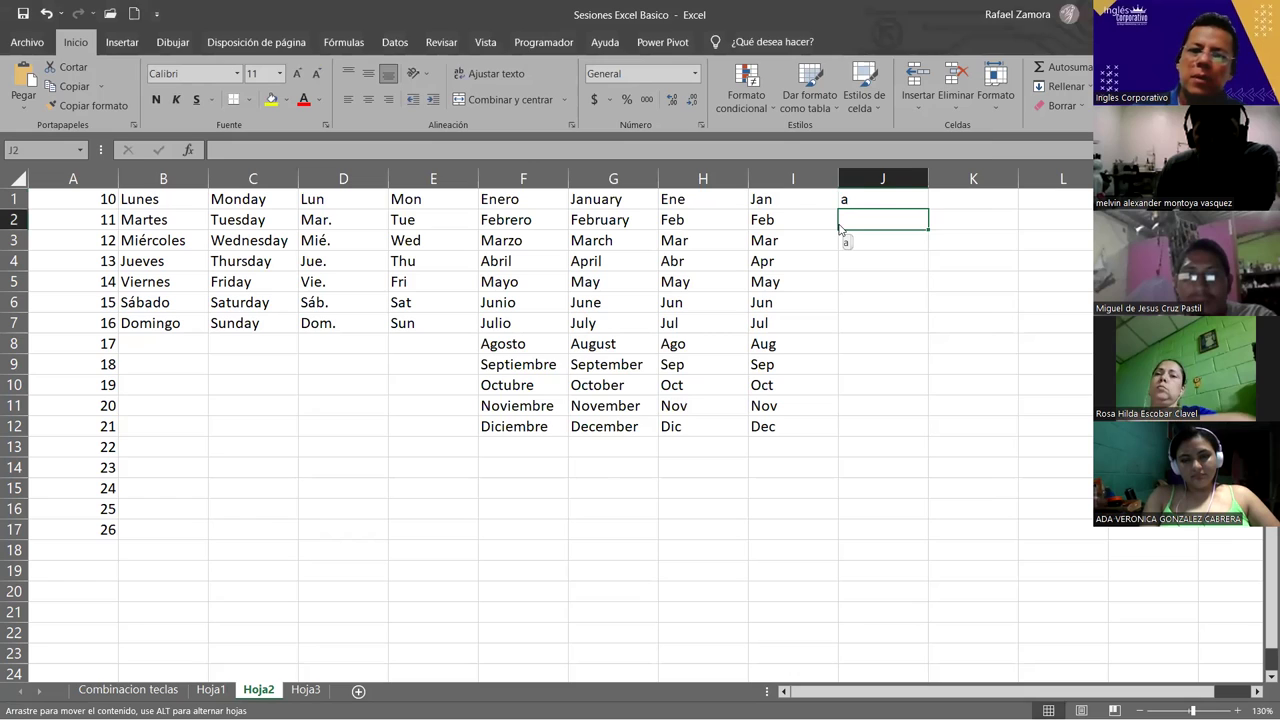
pyautogui.moveTo(871, 251); pyautogui.dragTo(793, 209)
pyautogui.press('Escape')
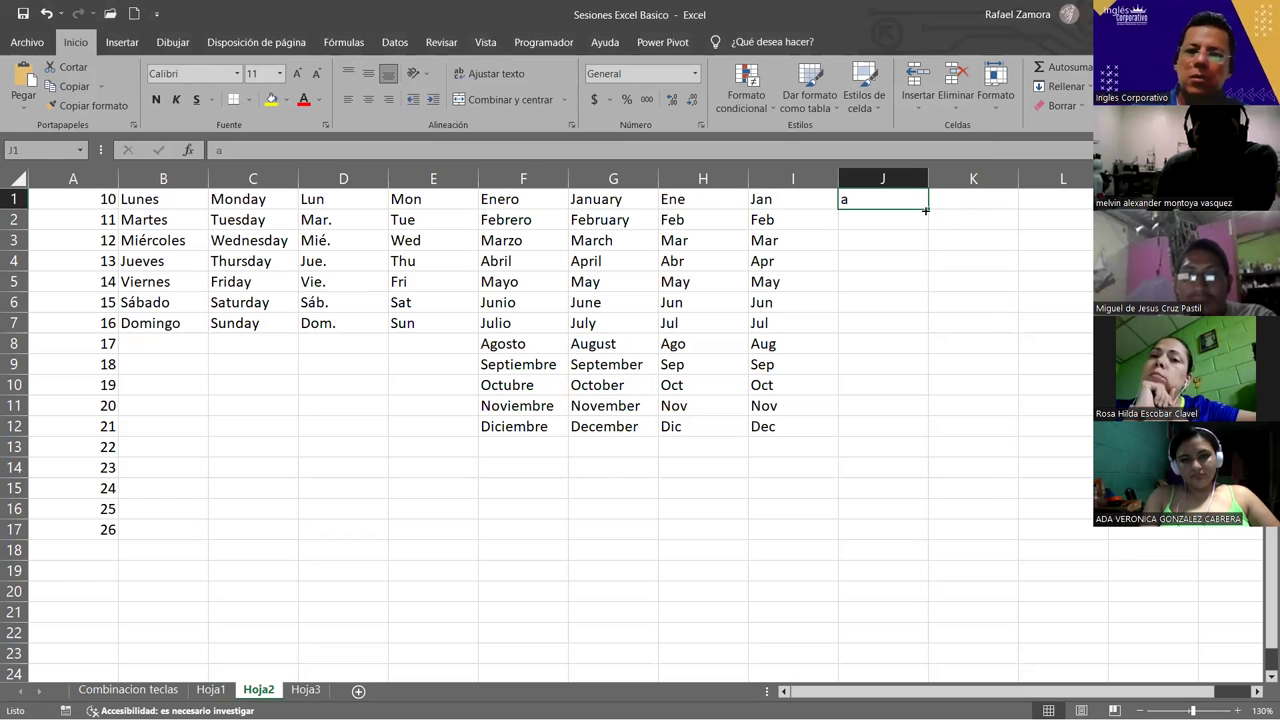
pyautogui.moveTo(908, 285); pyautogui.dragTo(908, 285)
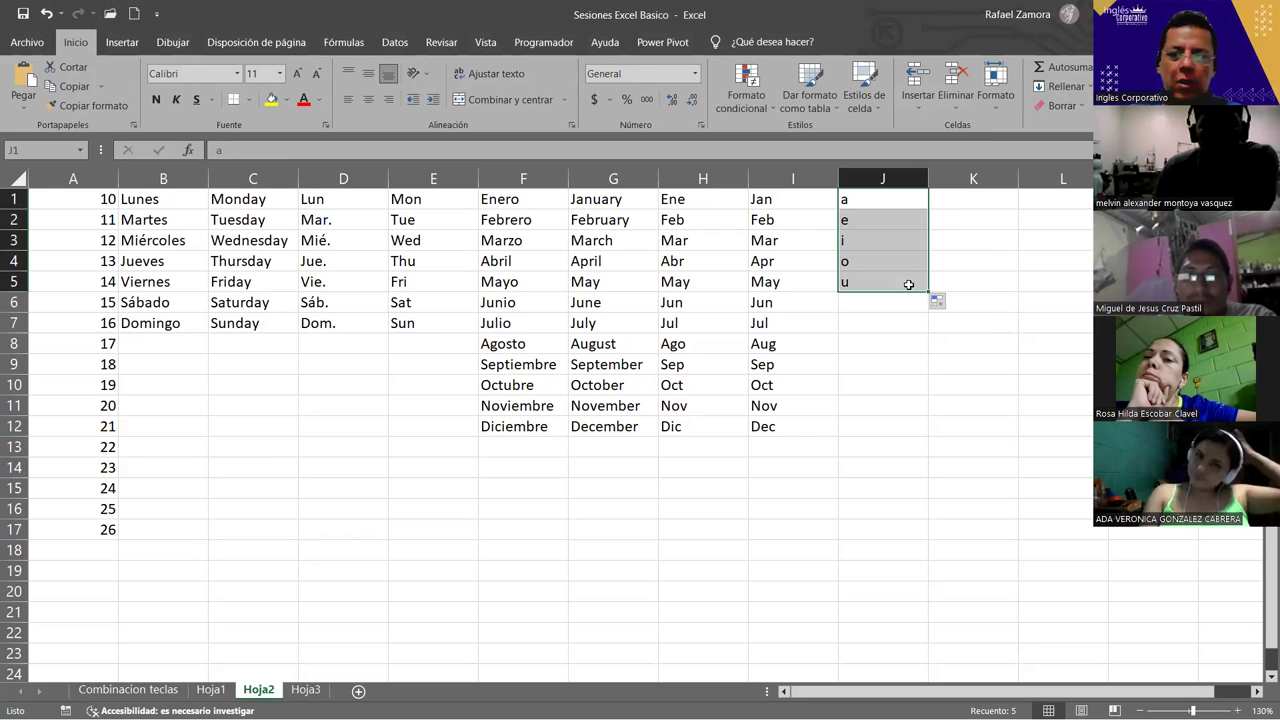
pyautogui.press('Delete')
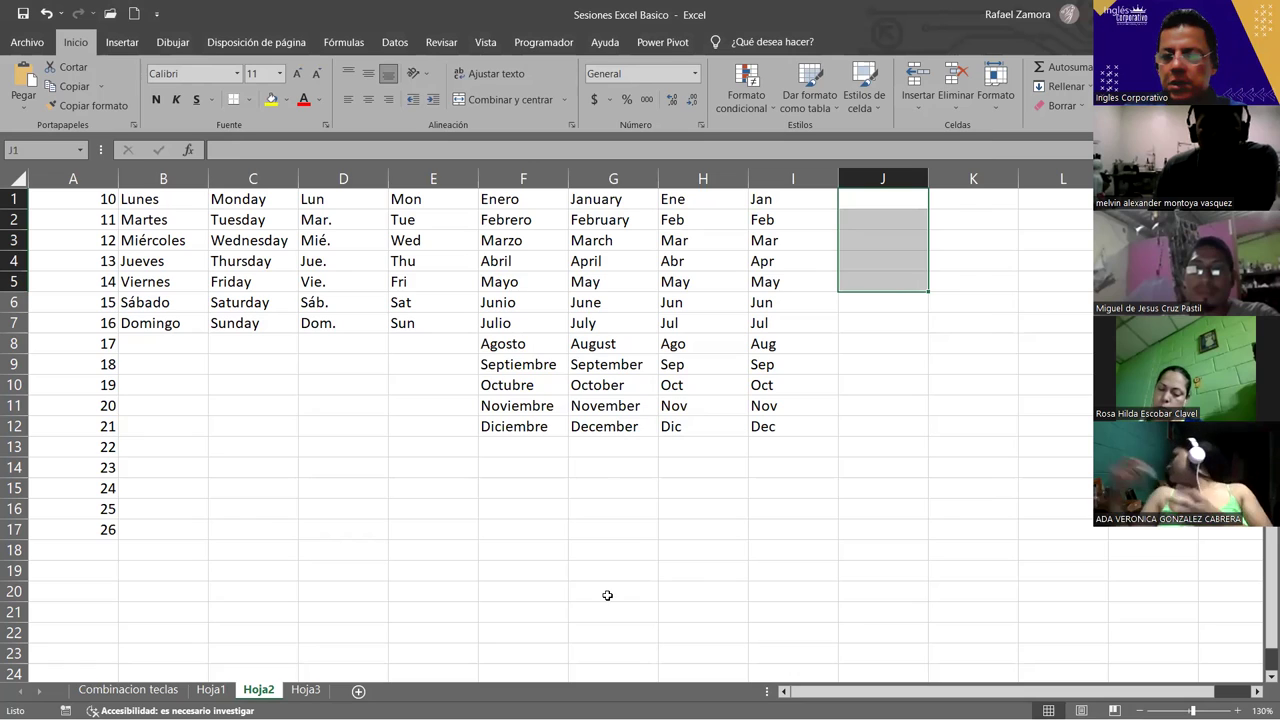
pyautogui.click(860, 449)
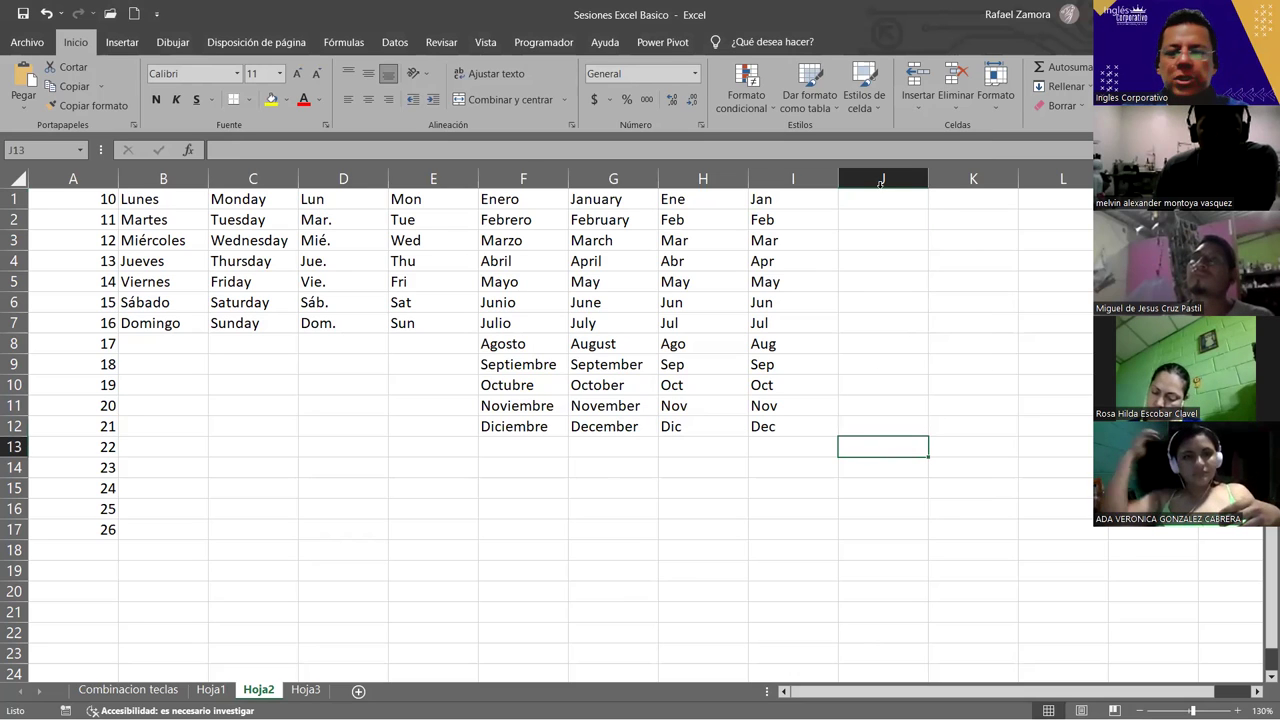
# Type Rojo, Amarillo, Verde, Azul, Celeste and Blanco down cells J1:J6.
pyautogui.hotkey('ctrl', 'Up')
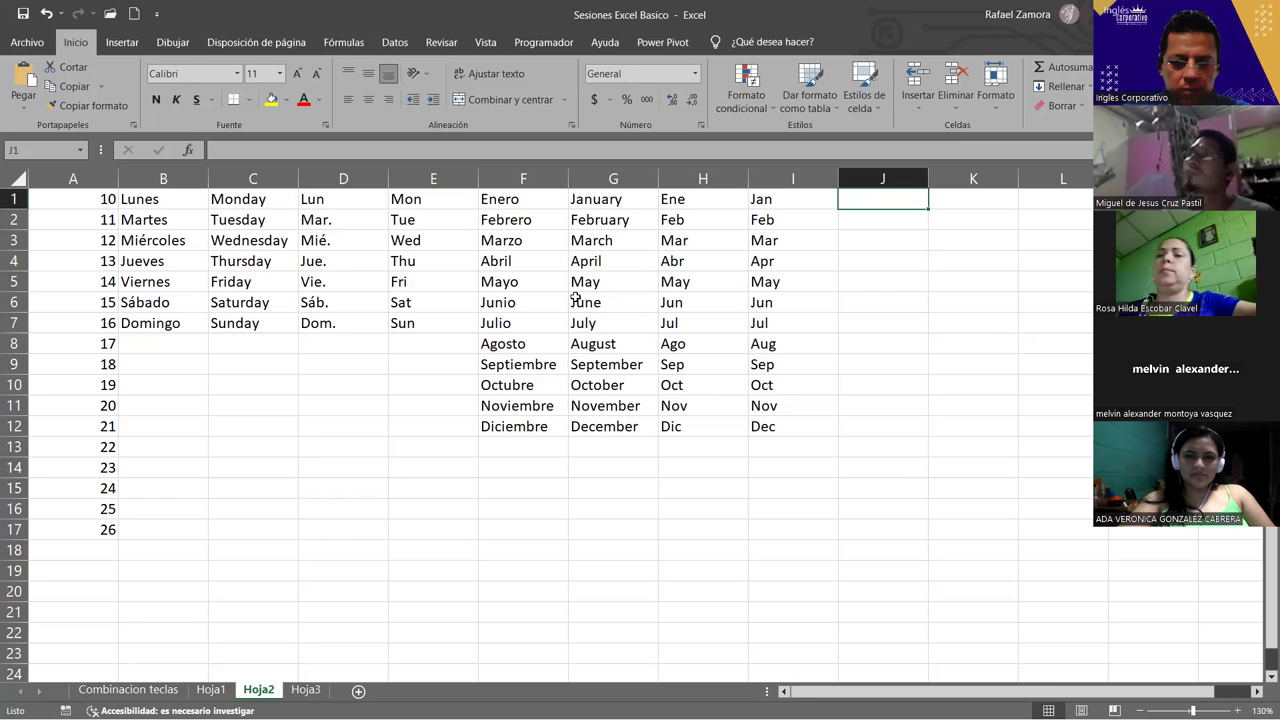
pyautogui.write('Rojo')
pyautogui.press('Return')
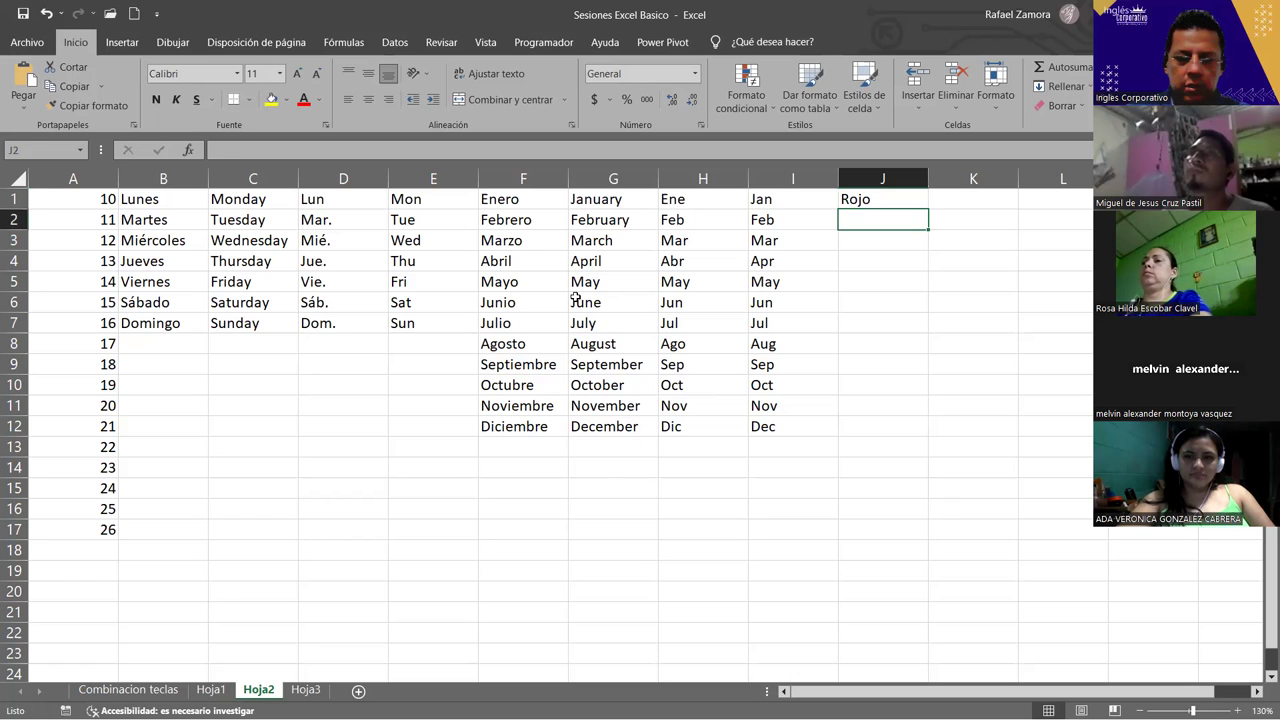
pyautogui.write('Amarillo')
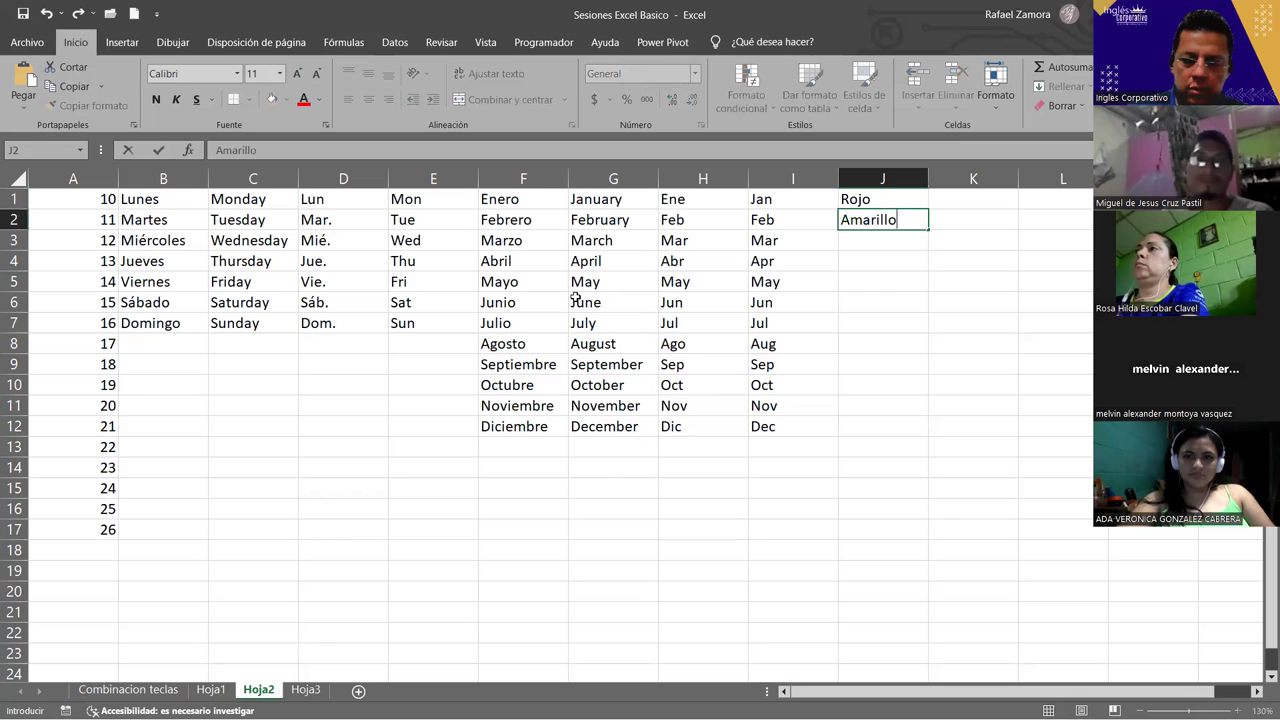
pyautogui.press('Return')
pyautogui.write('Ver')
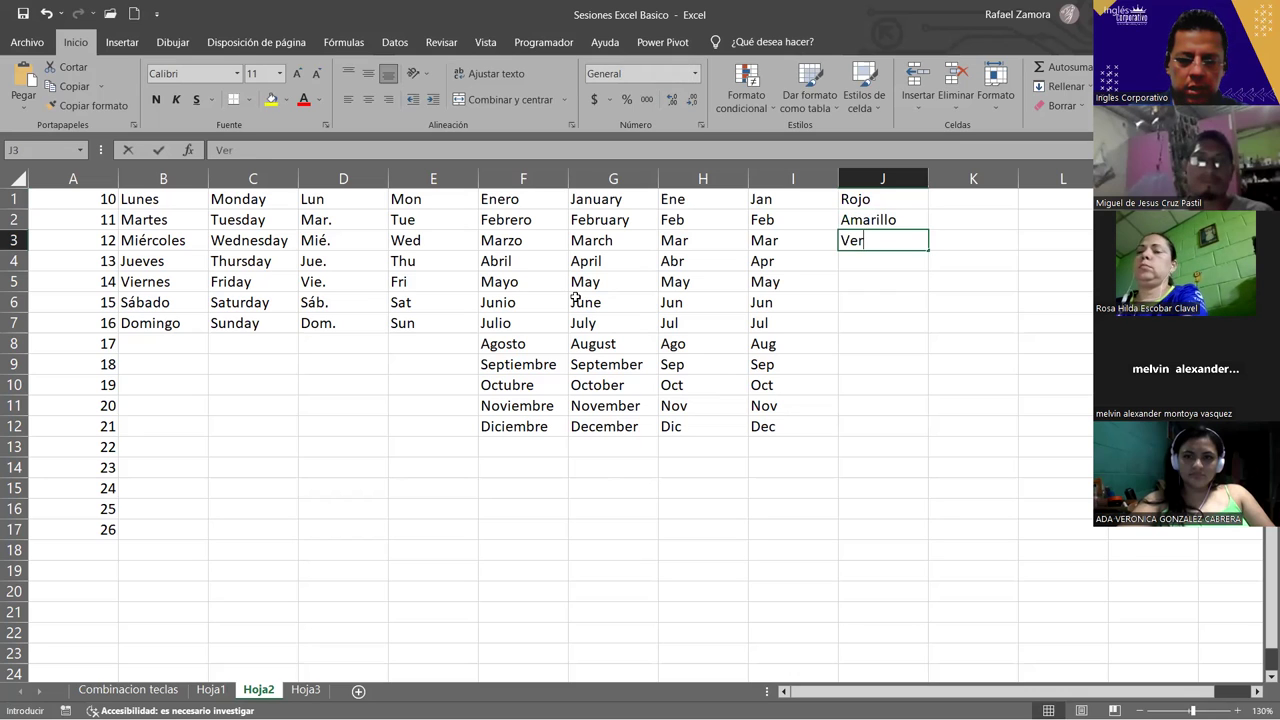
pyautogui.write('de')
pyautogui.press('Return')
pyautogui.write('Azul')
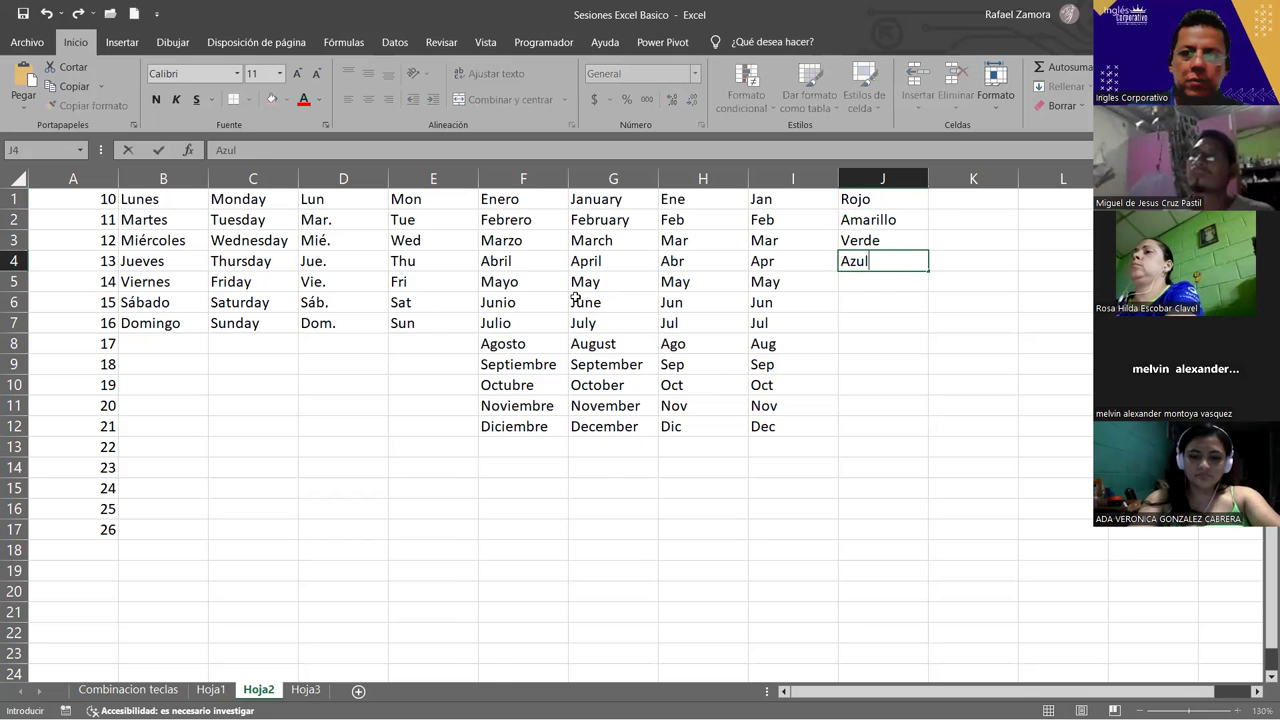
pyautogui.press('Return')
pyautogui.write('Celeste')
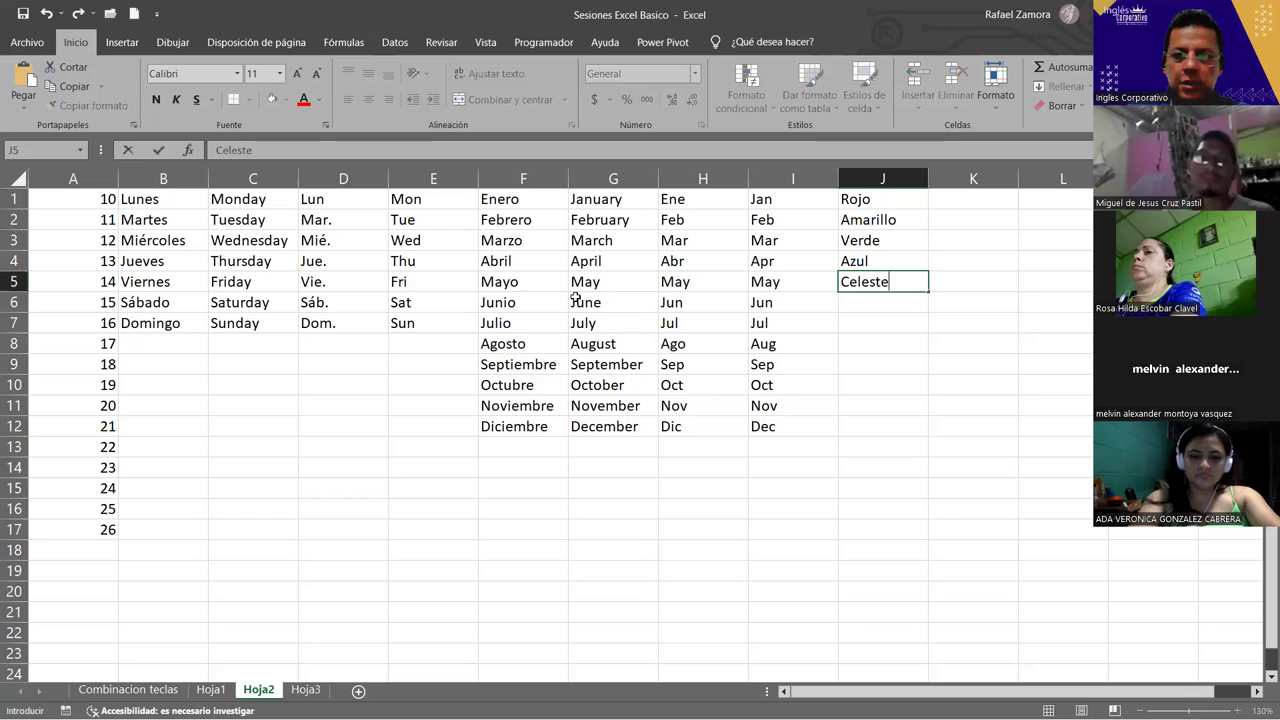
pyautogui.press('Return')
pyautogui.write('Blanco')
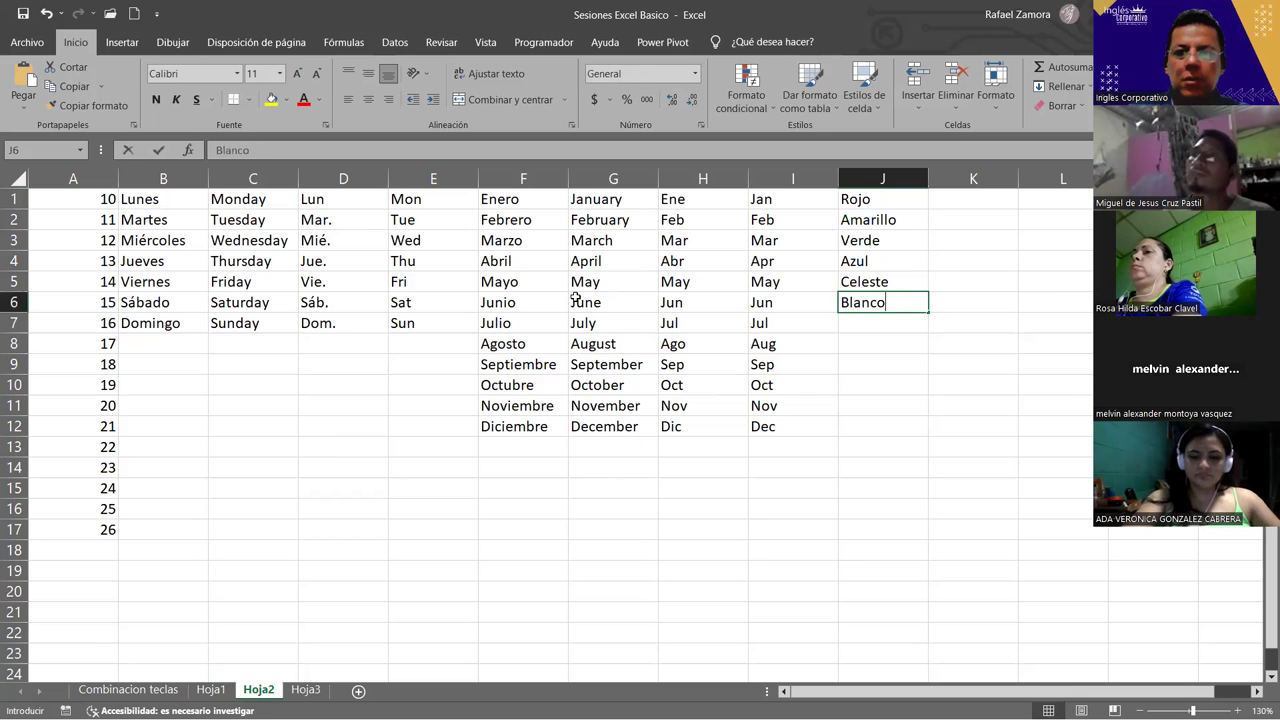
pyautogui.press('Return')
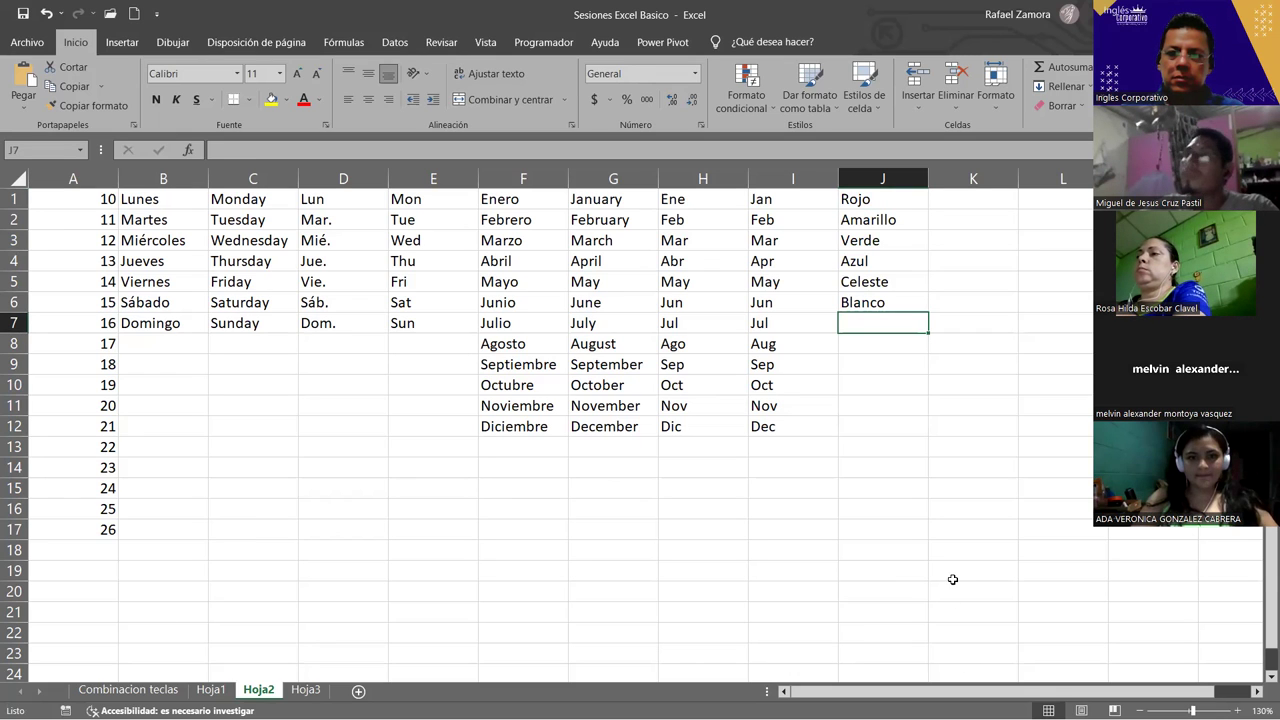
# Move the active cell to J10, below the colour list.
pyautogui.click(785, 503)
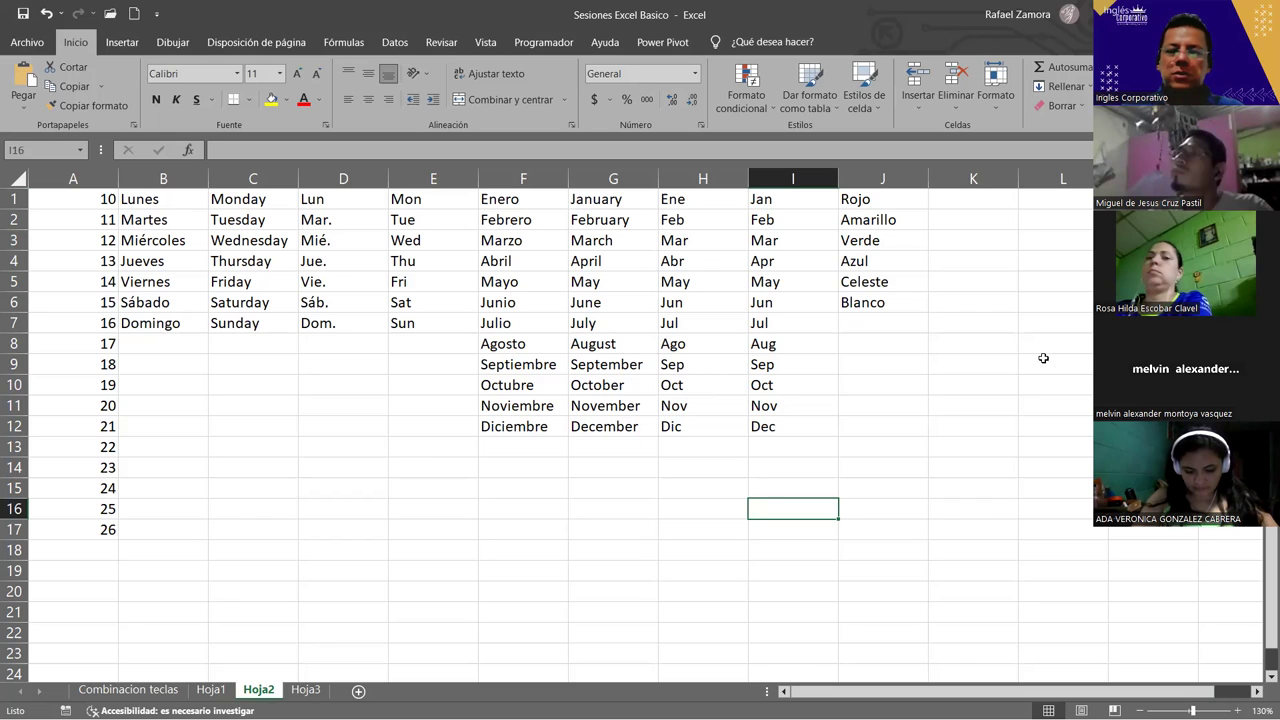
pyautogui.press('Up')
pyautogui.press('Up')
pyautogui.press('Up')
pyautogui.press('Right')
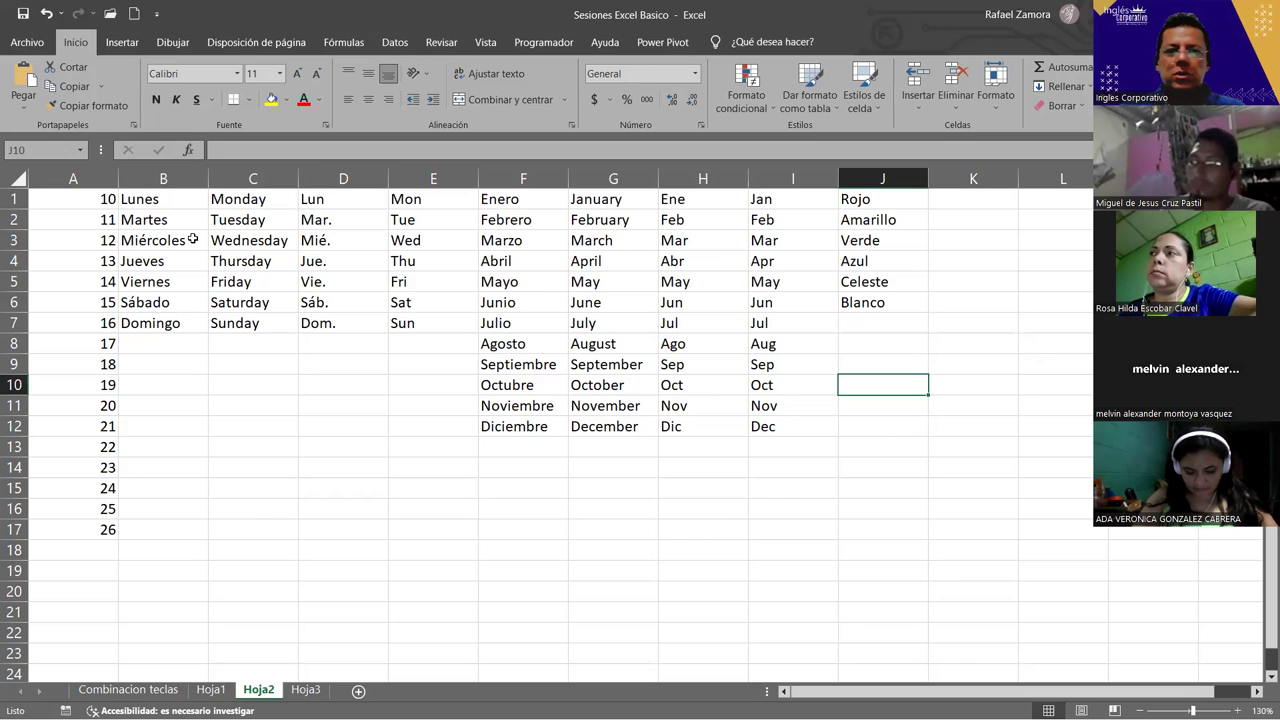
# Enter 'Backstage' in D17, then open the File start page listing recent workbooks.
pyautogui.click(311, 524)
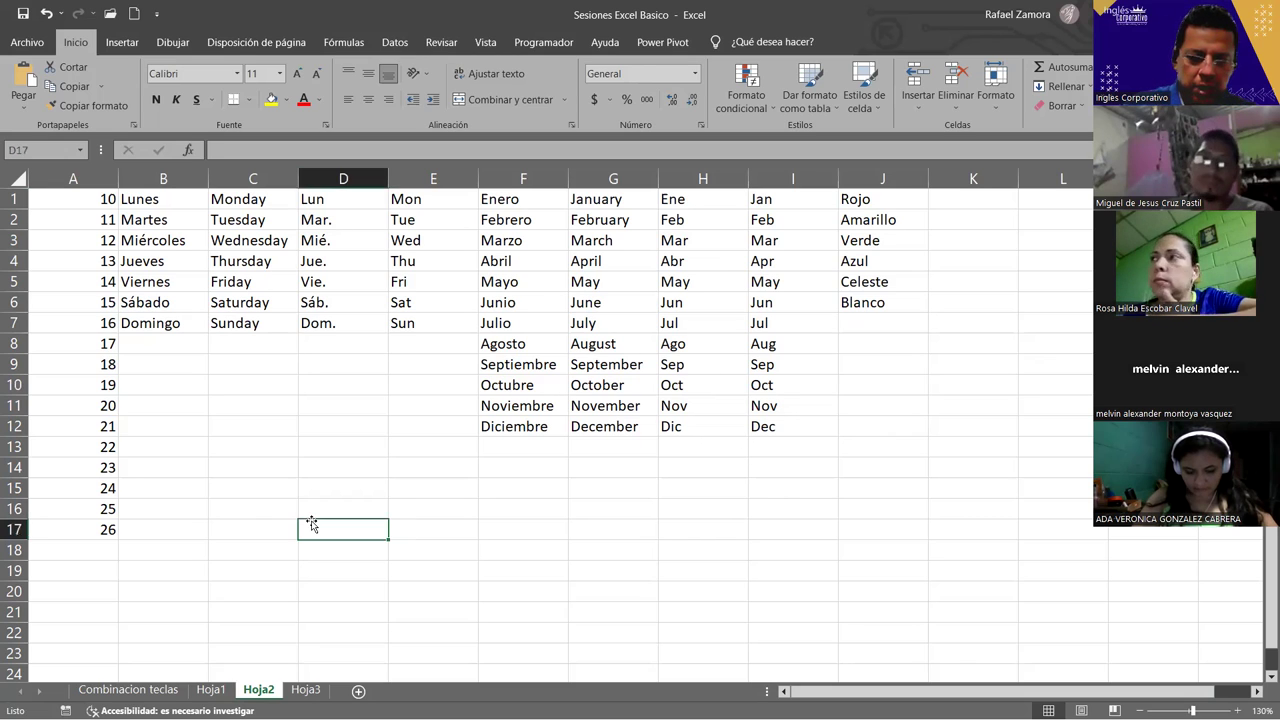
pyautogui.write('Backstage')
pyautogui.press('Return')
pyautogui.write('}')
pyautogui.press('Escape')
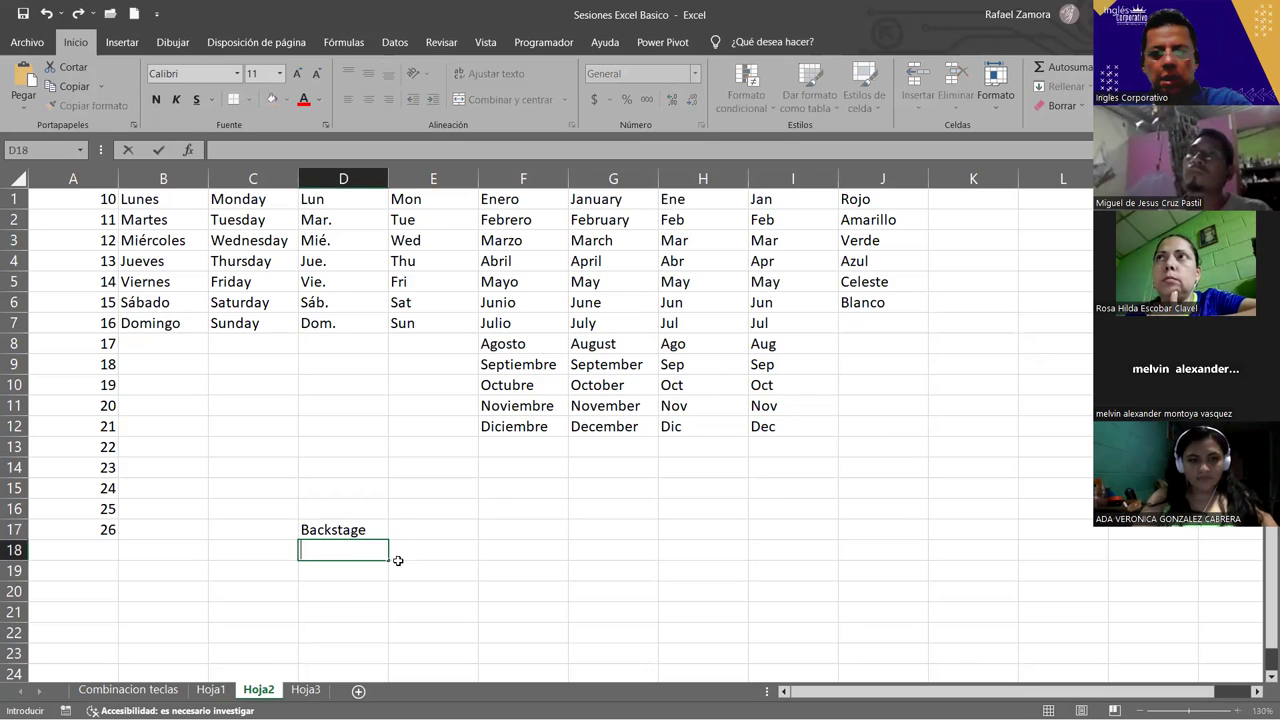
pyautogui.press('Up')
pyautogui.press('Up')
pyautogui.click(352, 533)
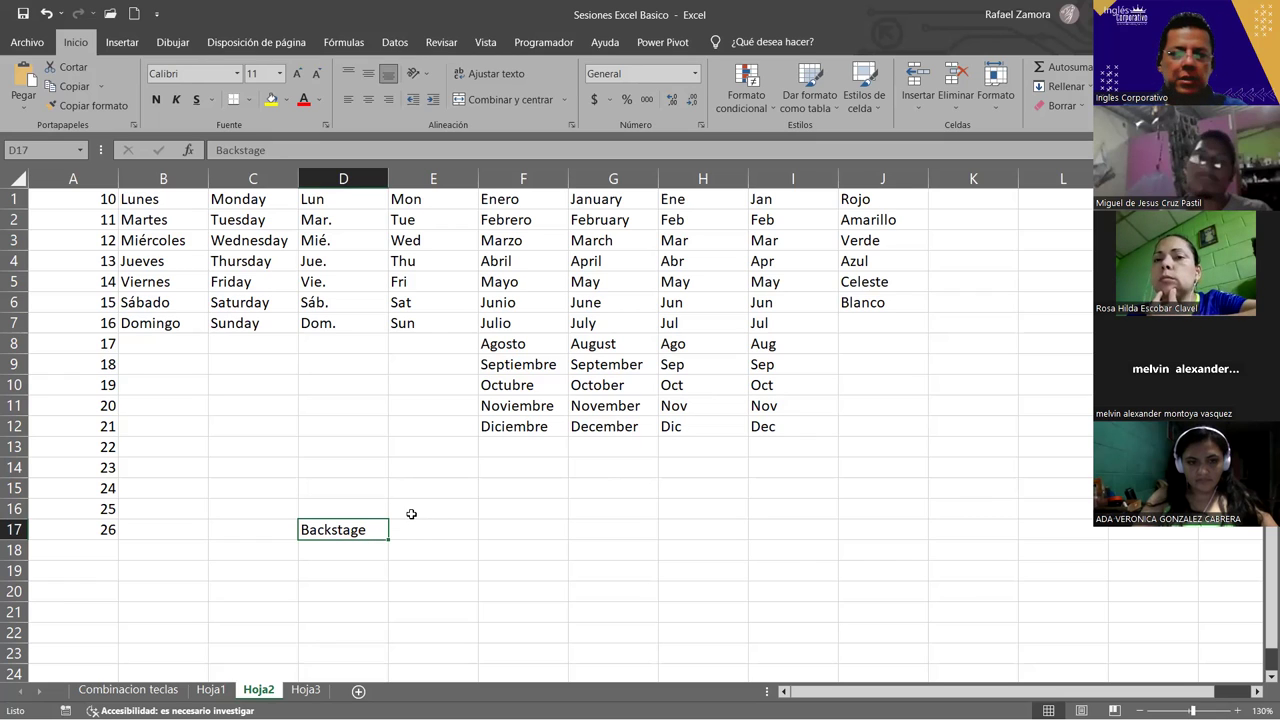
pyautogui.click(27, 42)
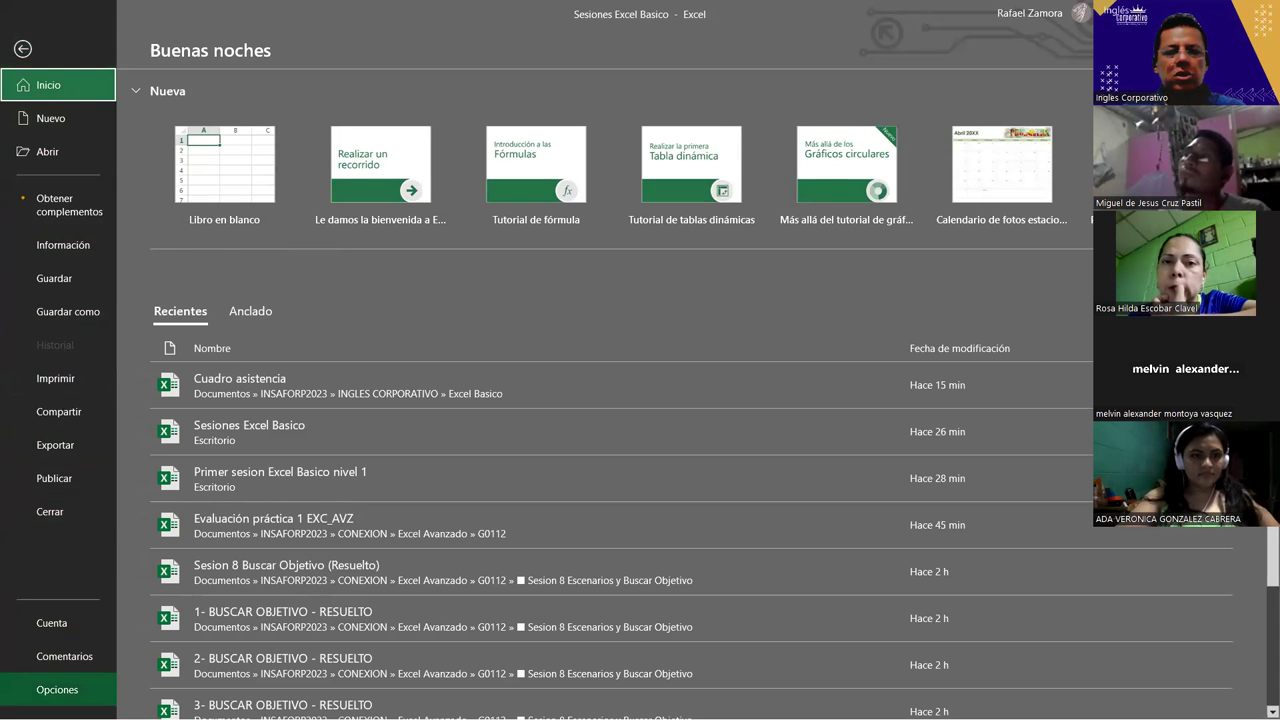
# View the Avanzadas editing options in Excel Options, then cancel without changes.
pyautogui.press('Escape')
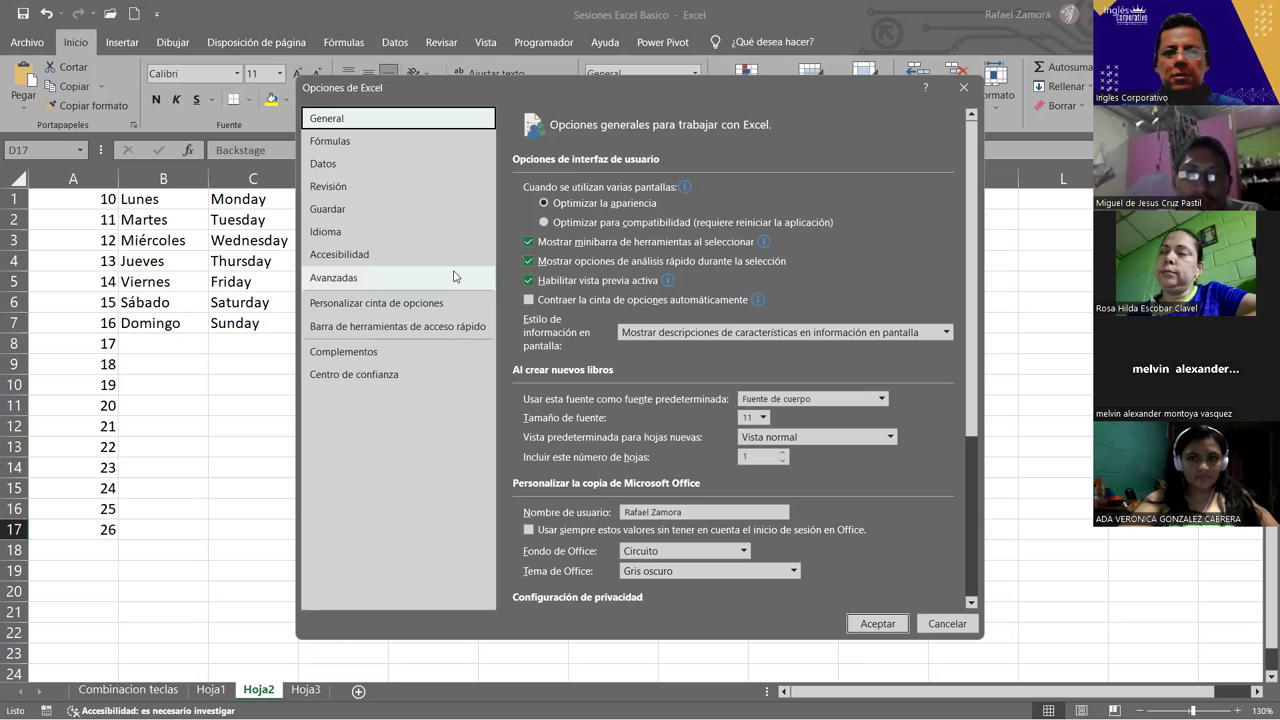
pyautogui.click(341, 282)
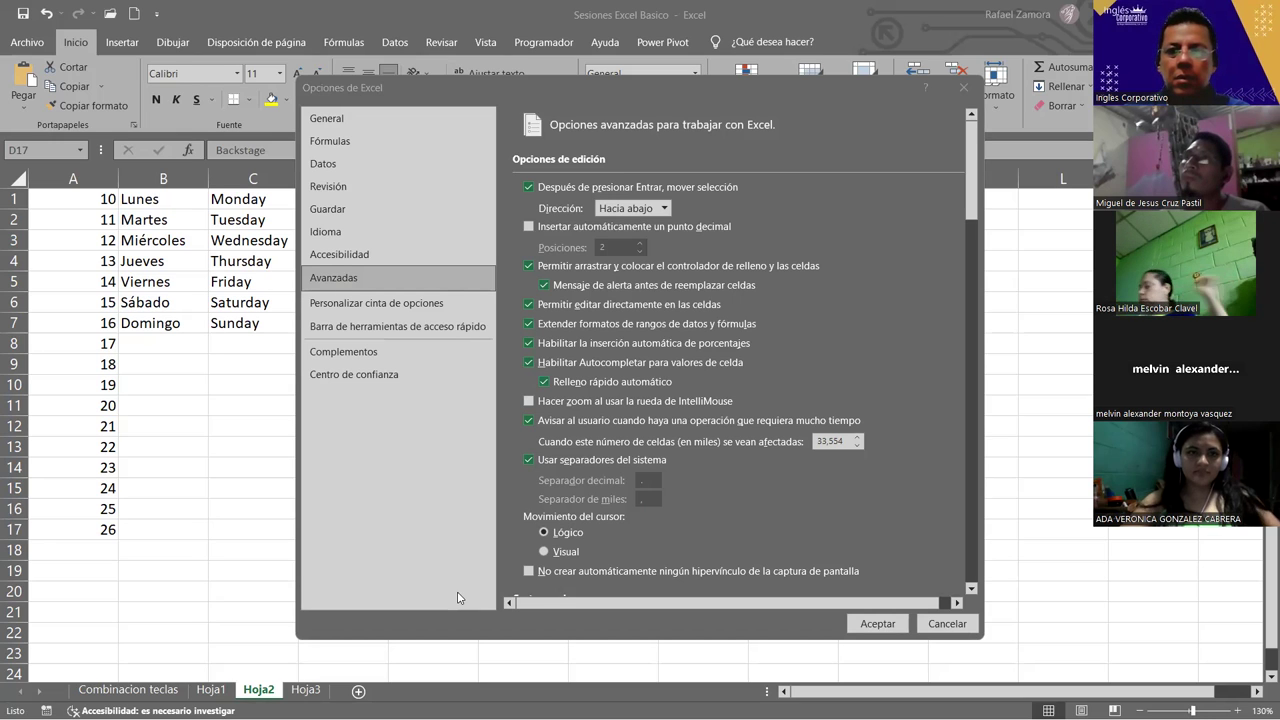
pyautogui.click(943, 623)
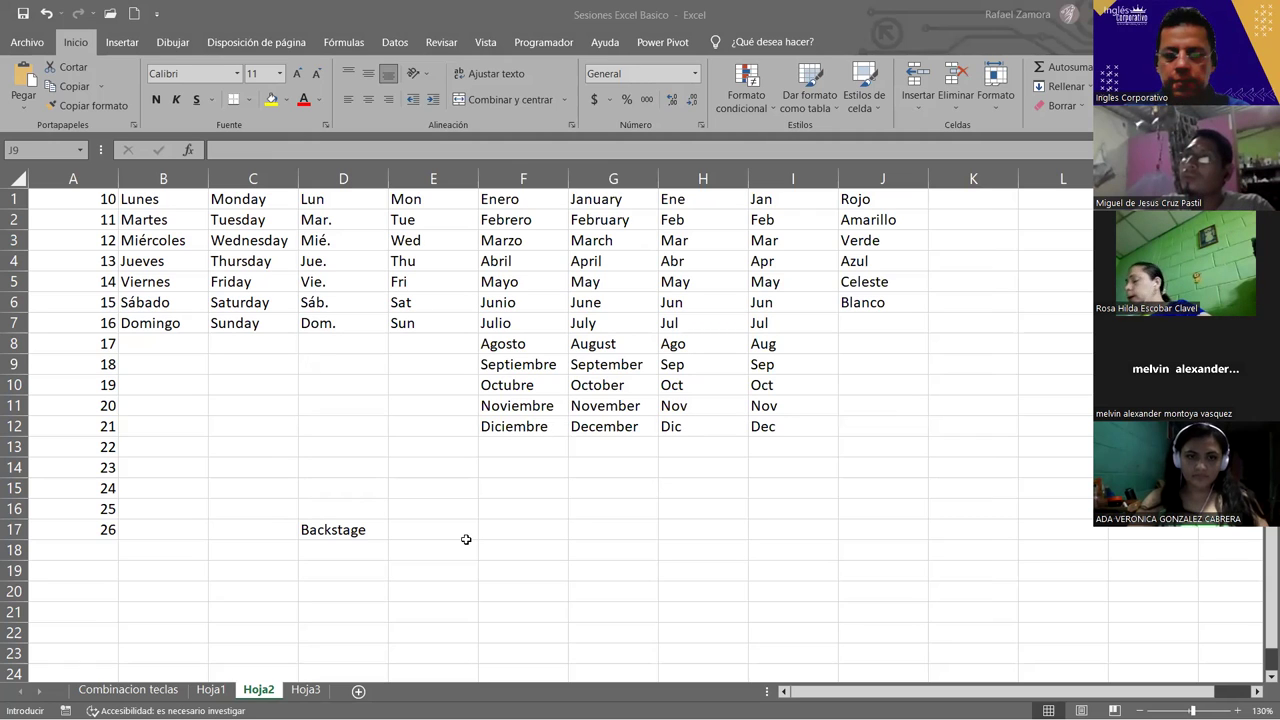
pyautogui.press('Escape')
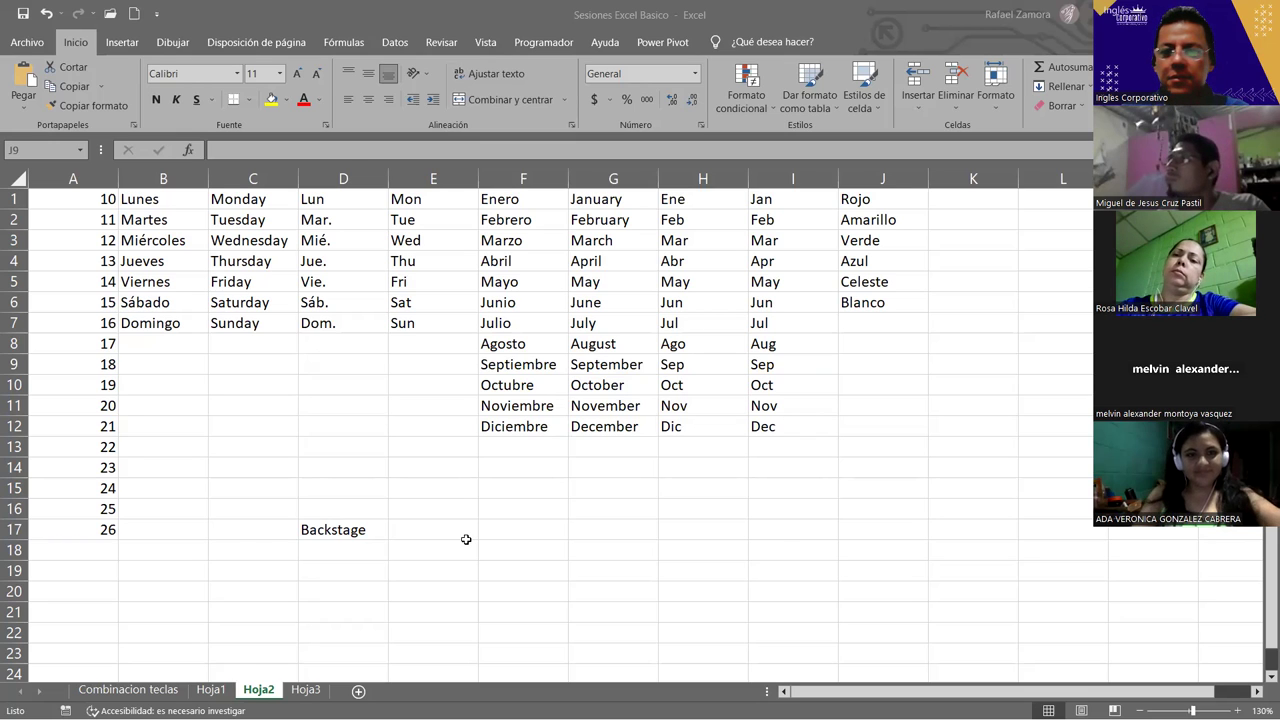
pyautogui.press('F2')
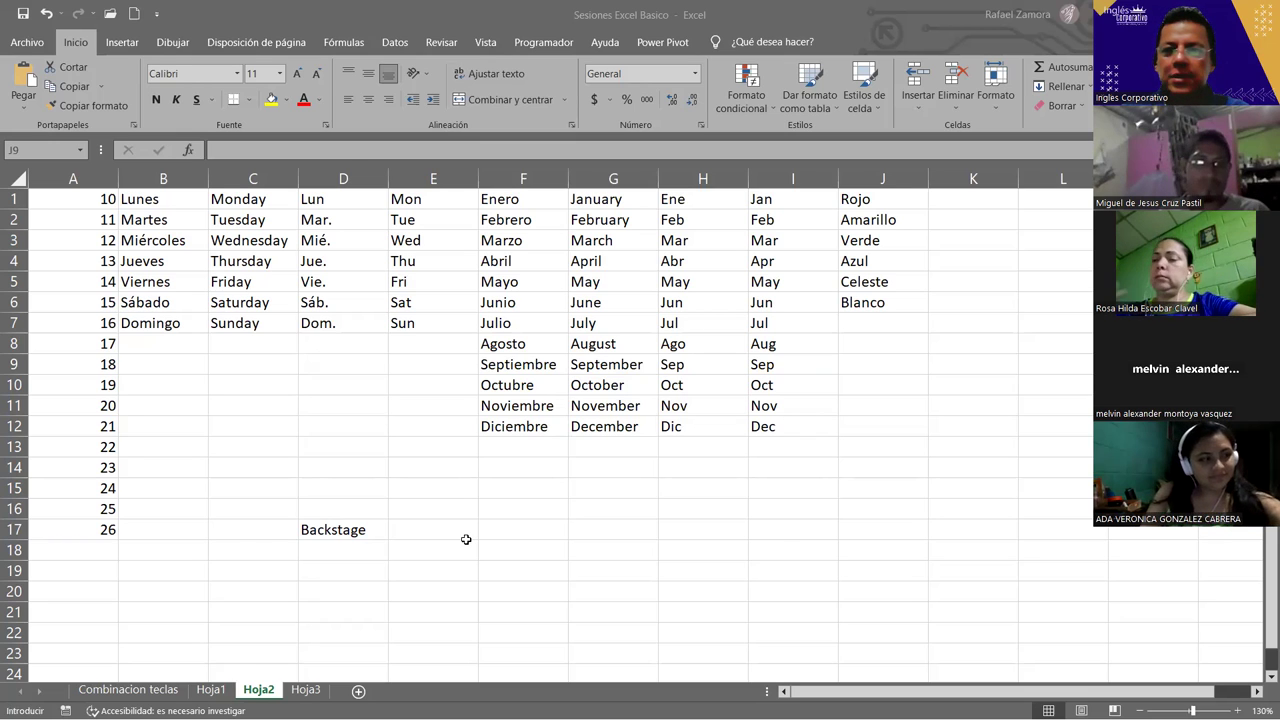
pyautogui.press('Escape')
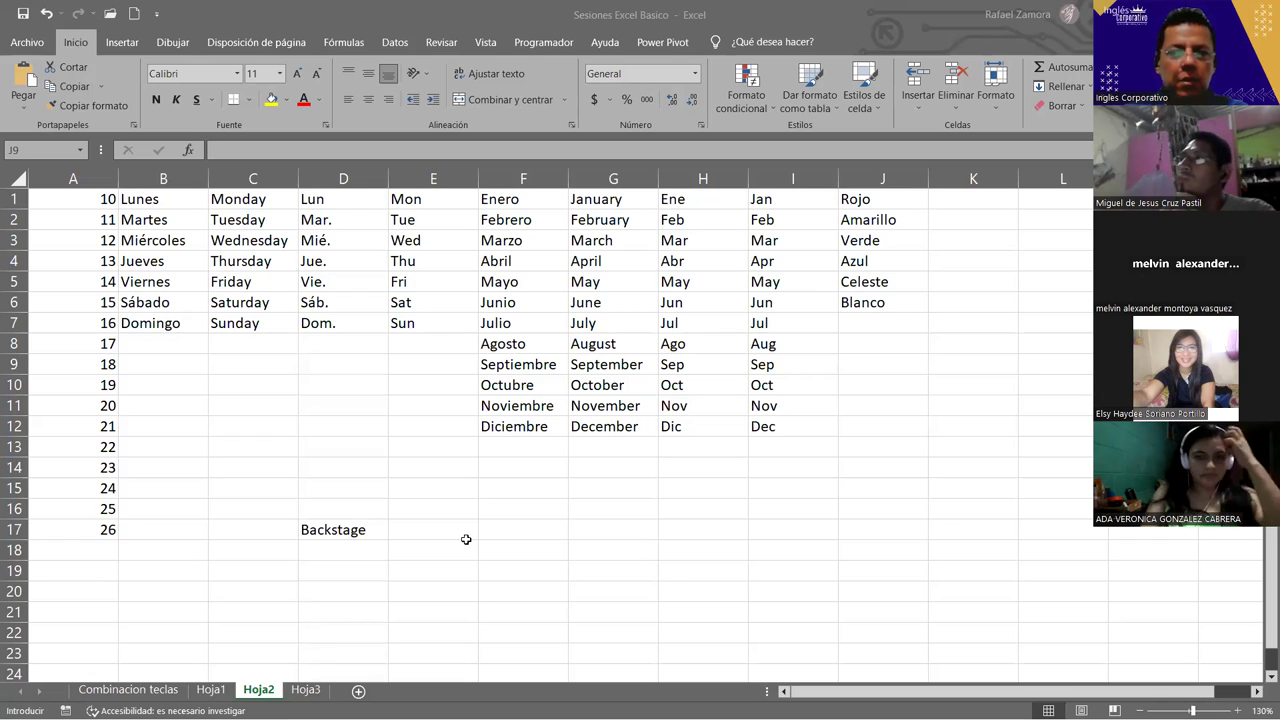
pyautogui.press('Escape')
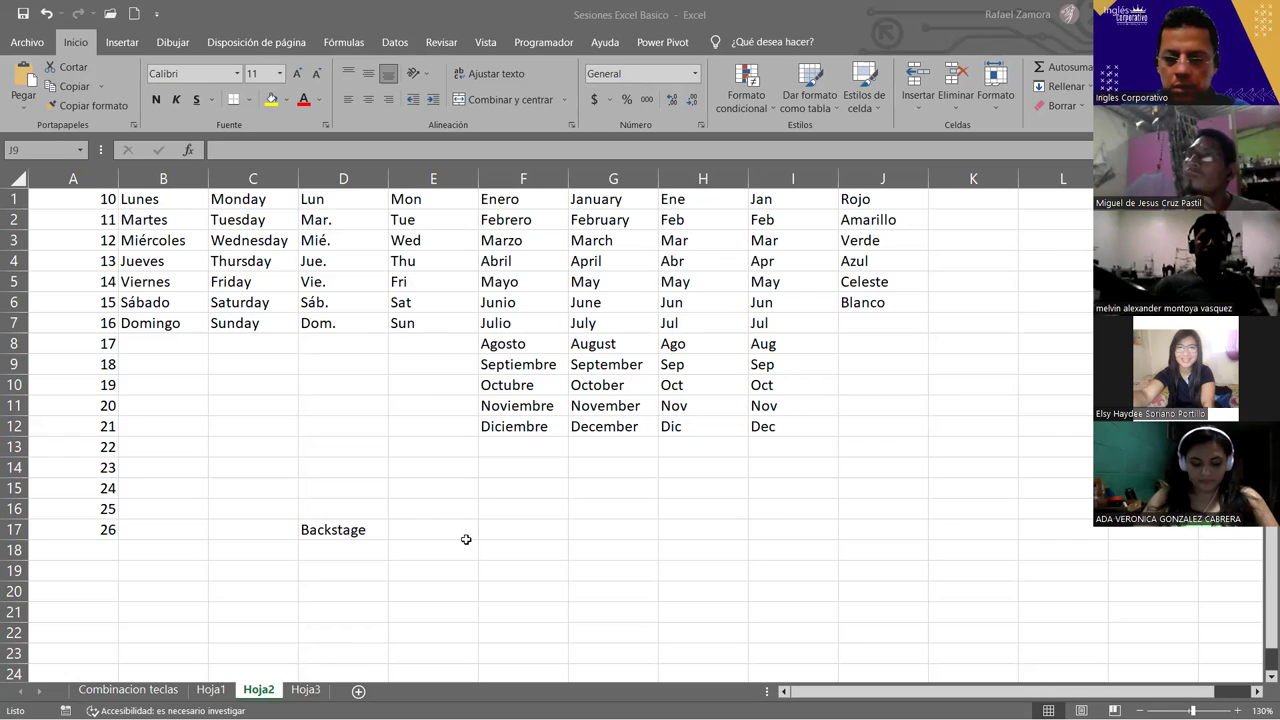
pyautogui.write('=')
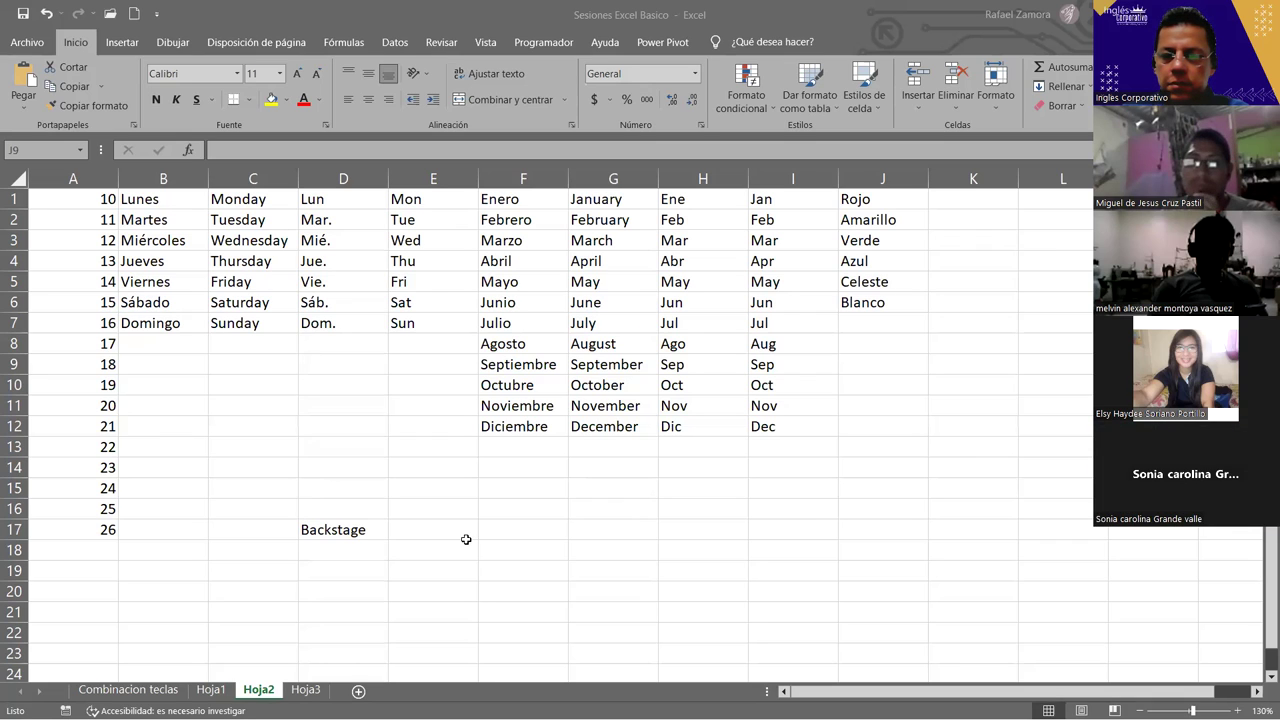
pyautogui.press('Escape')
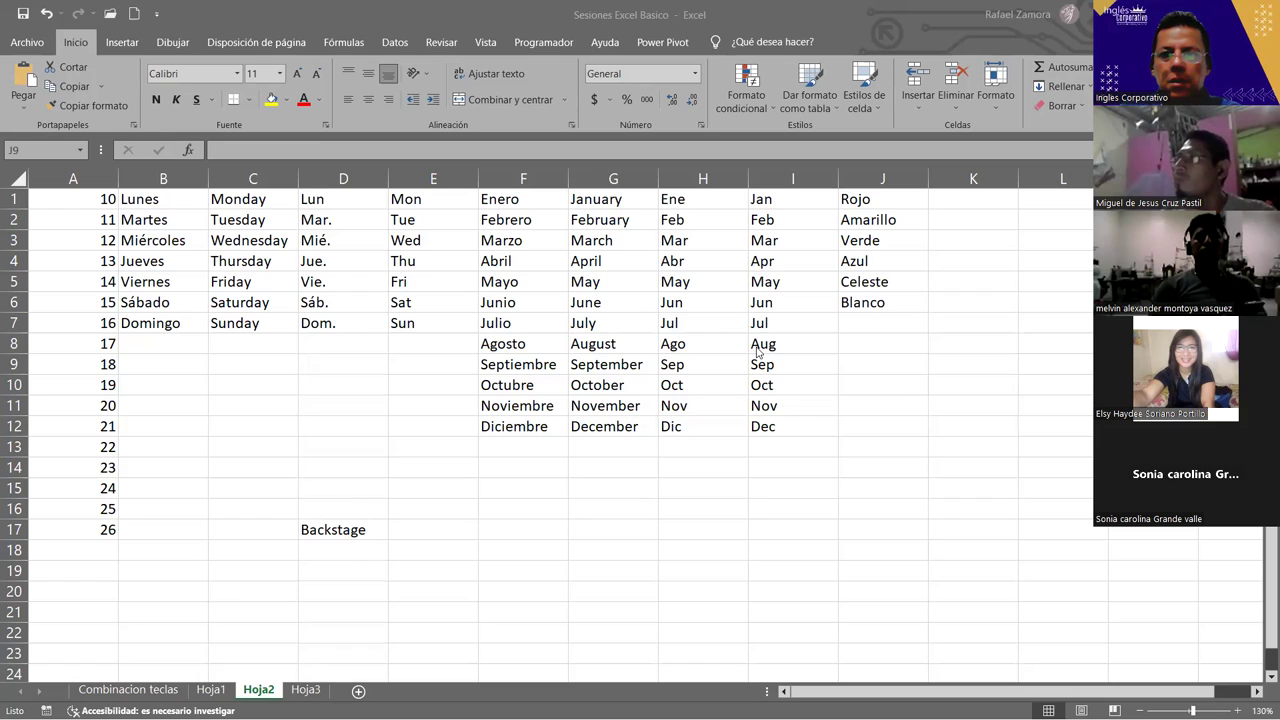
# Reopen Excel Options at Avanzadas and bring the Modificar listas personalizadas button into view.
pyautogui.click(878, 392)
pyautogui.click(690, 530)
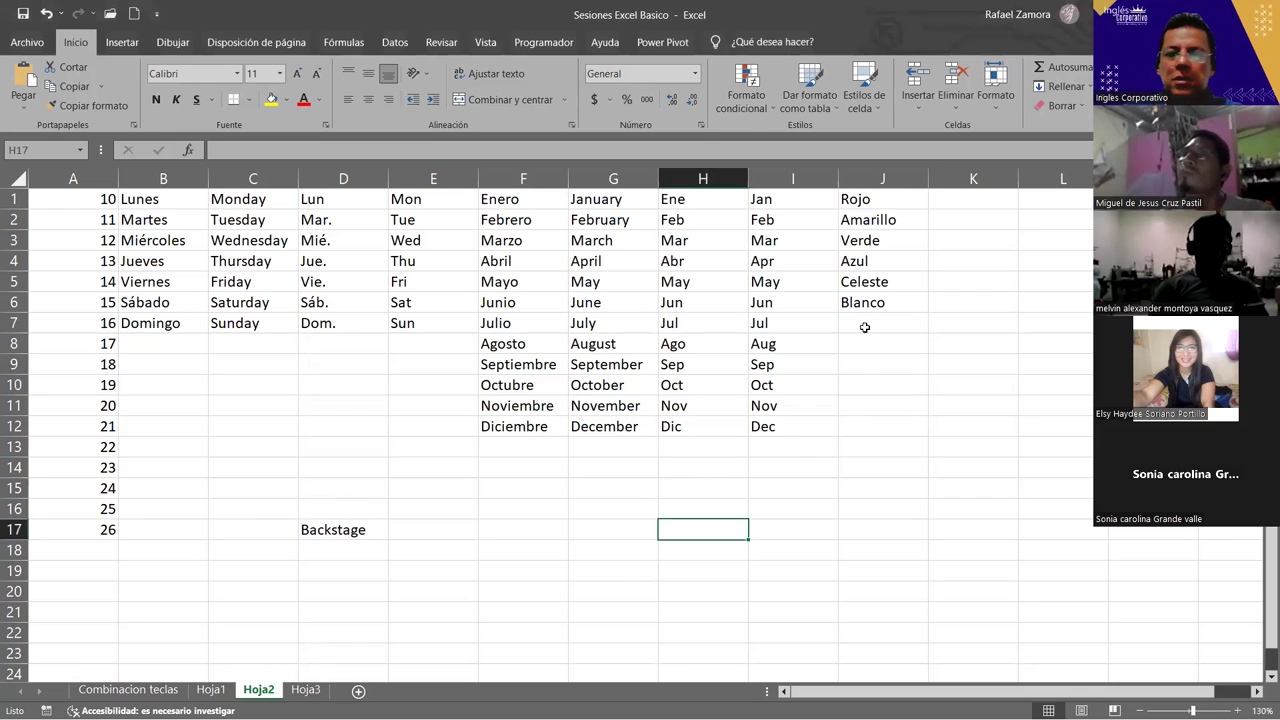
pyautogui.click(864, 327)
pyautogui.click(44, 45)
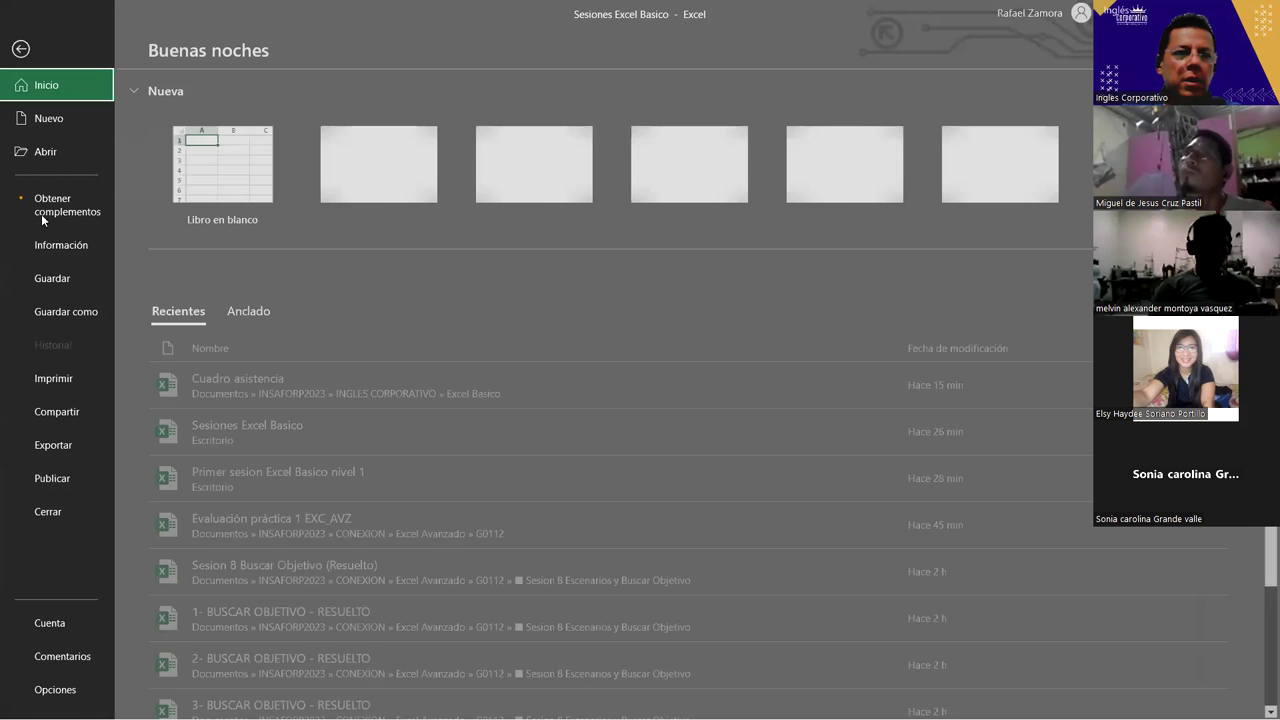
pyautogui.press('Escape')
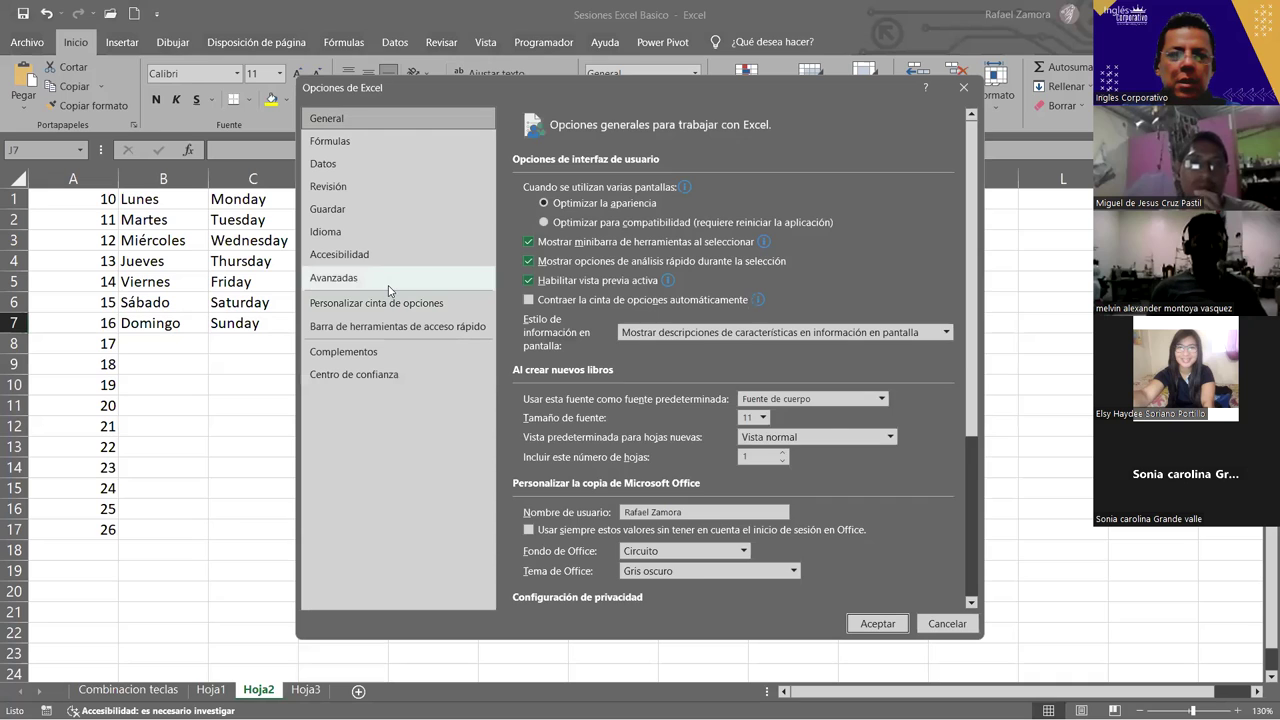
pyautogui.click(333, 277)
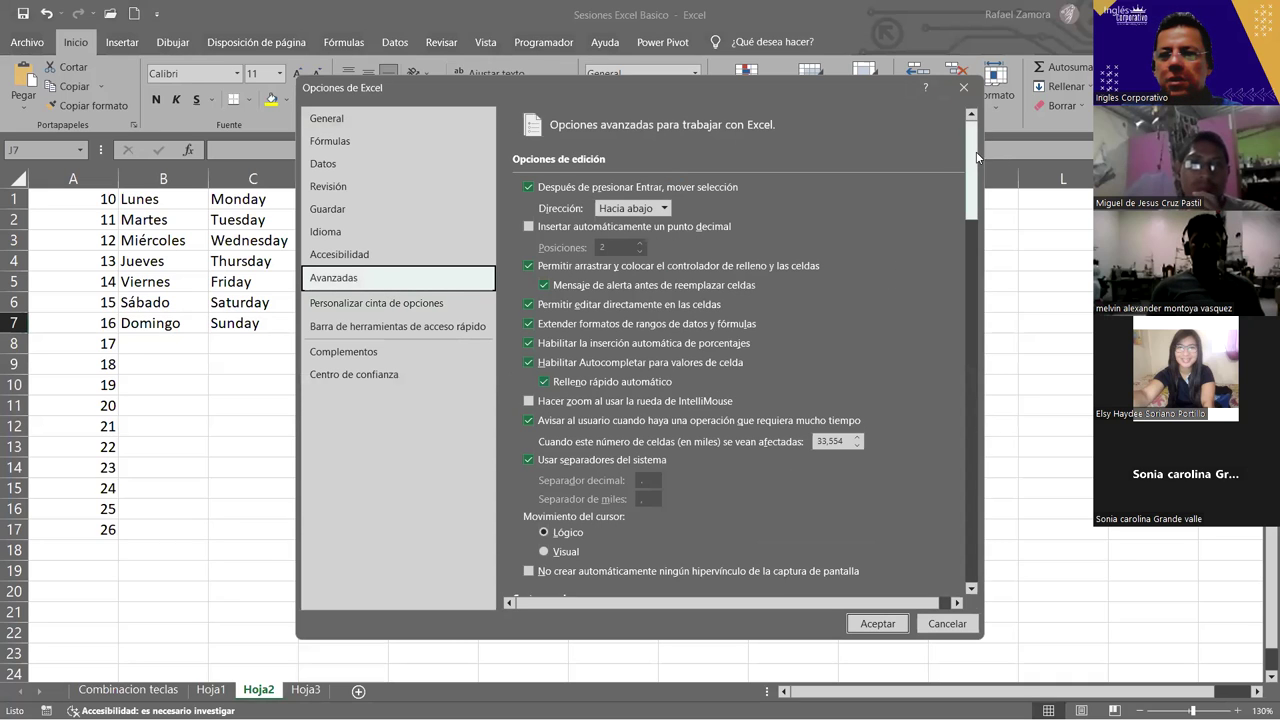
pyautogui.moveTo(968, 157); pyautogui.dragTo(761, 579)
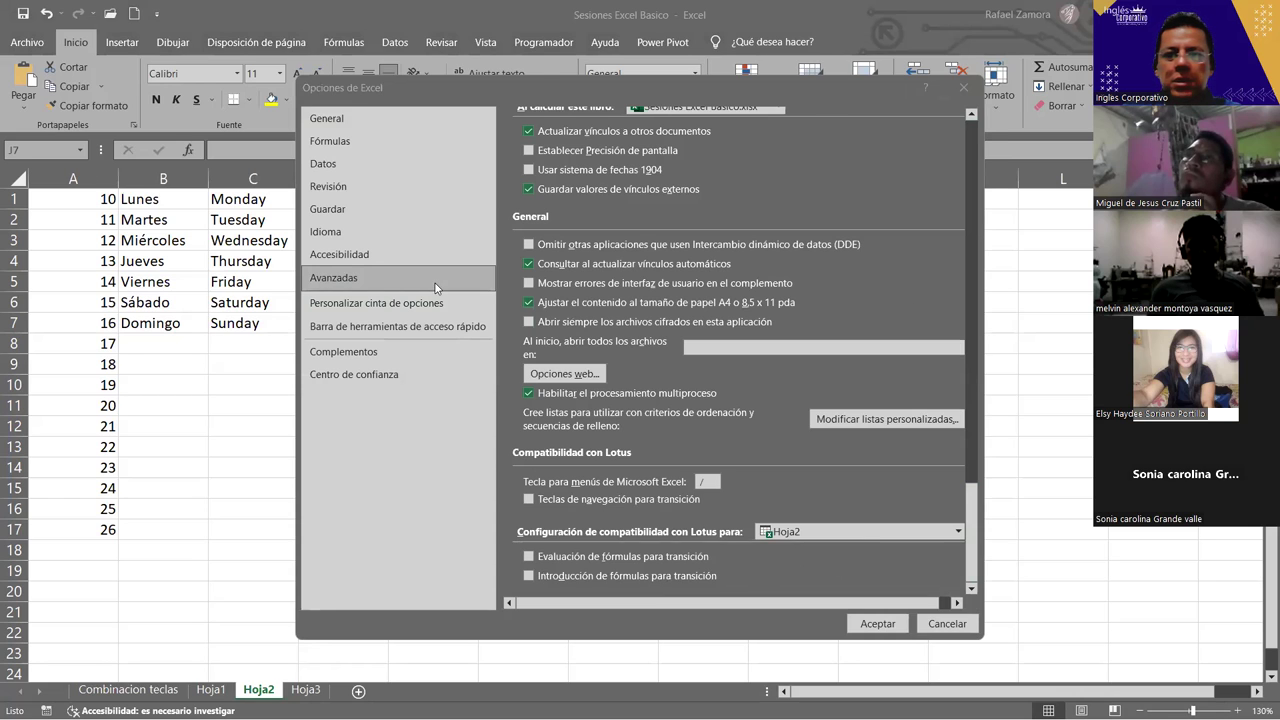
pyautogui.moveTo(829, 90); pyautogui.dragTo(732, 49)
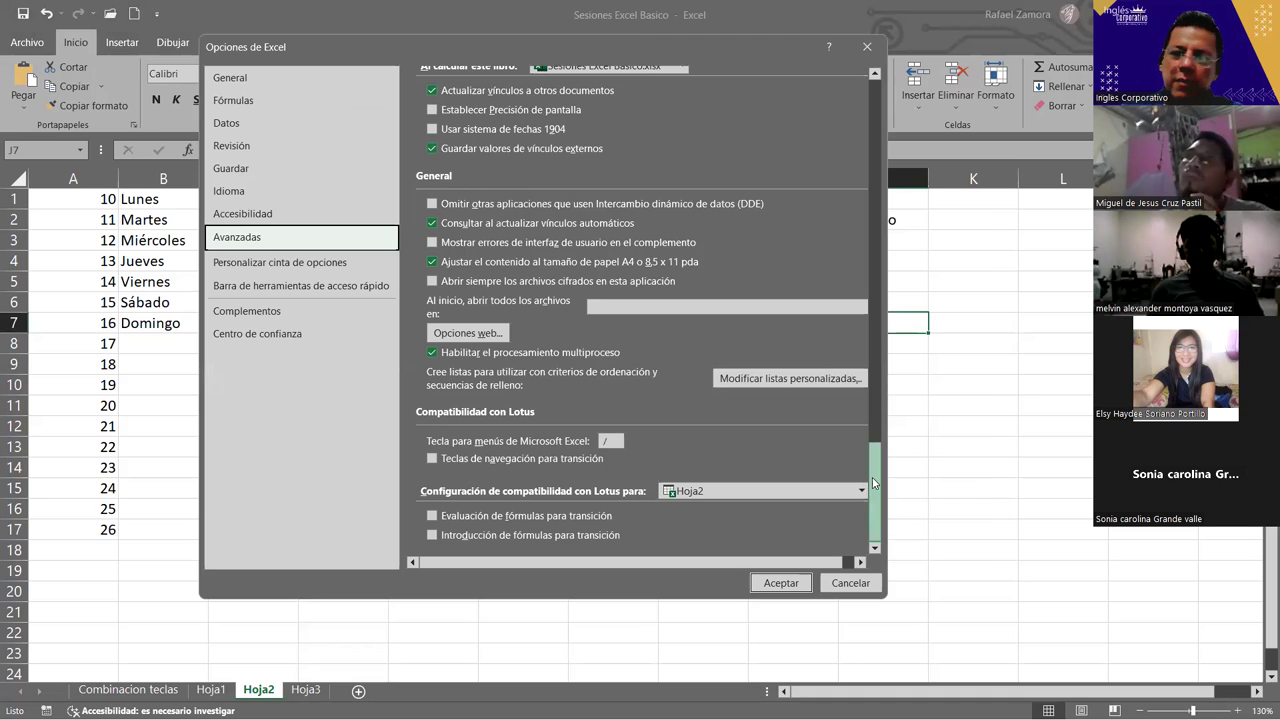
pyautogui.click(797, 388)
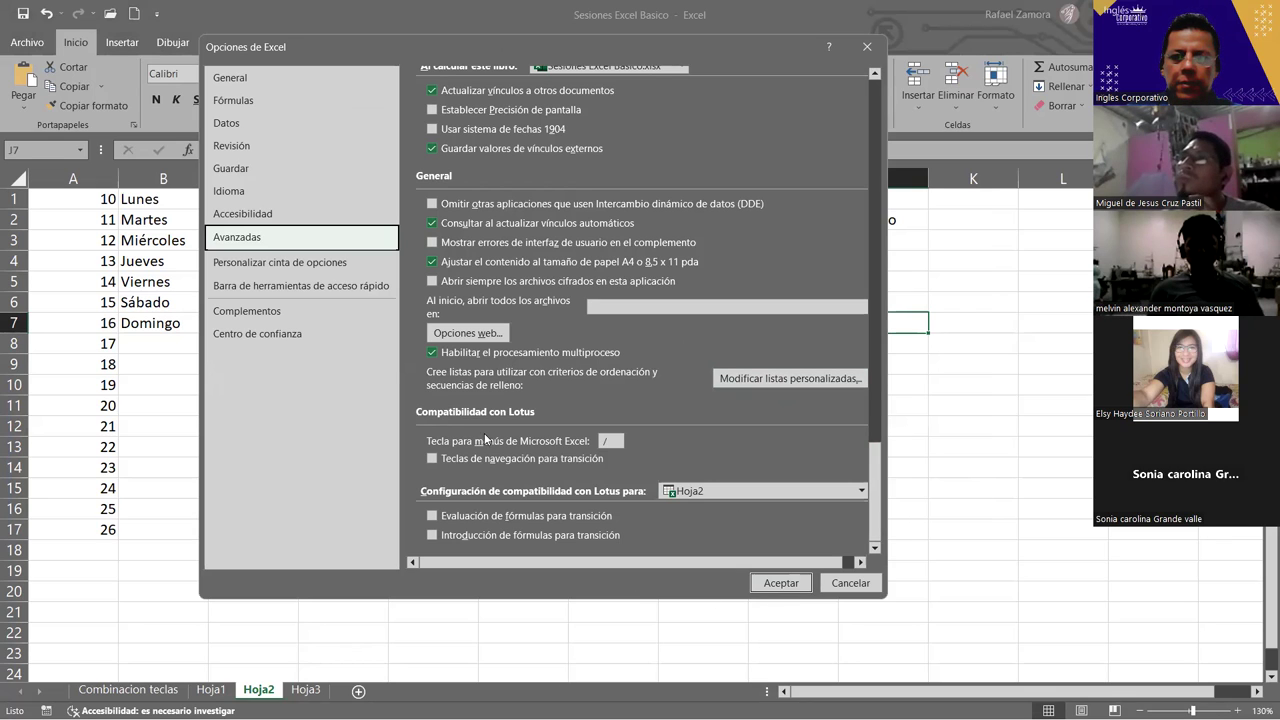
# Remove the a, e, i, o, u custom list with Eliminar and confirm.
pyautogui.click(786, 380)
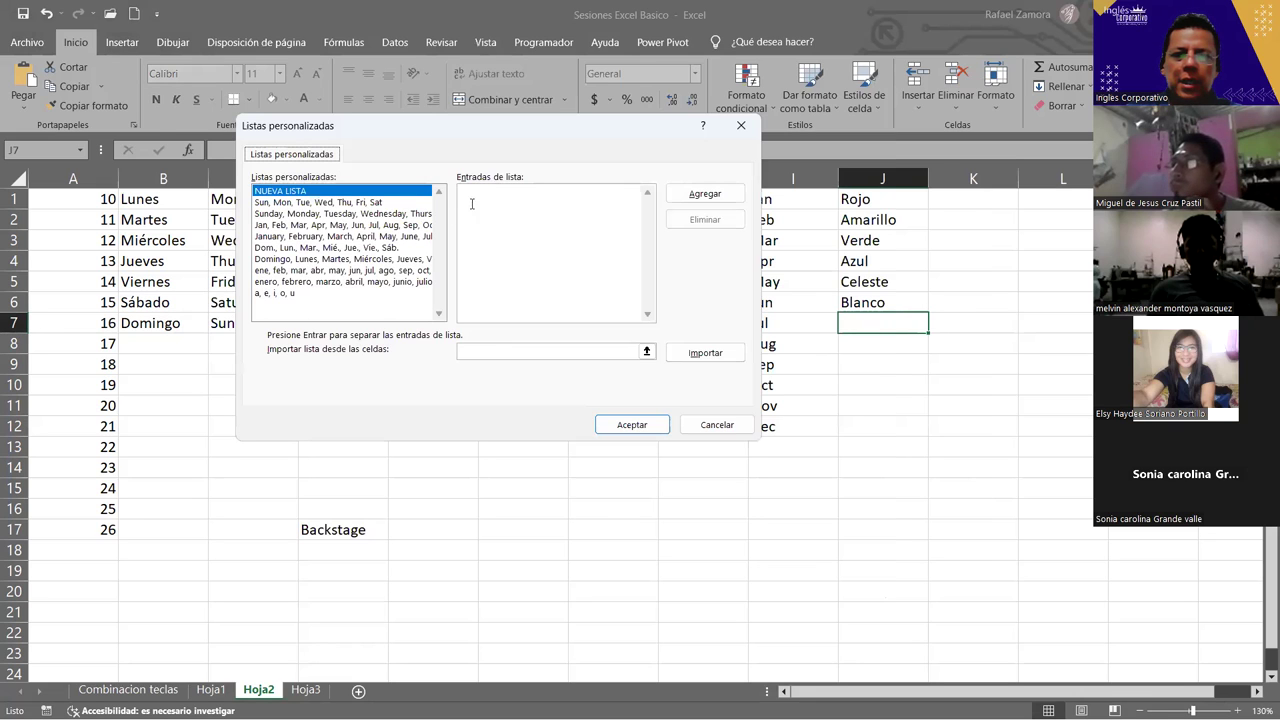
pyautogui.click(300, 293)
pyautogui.click(705, 219)
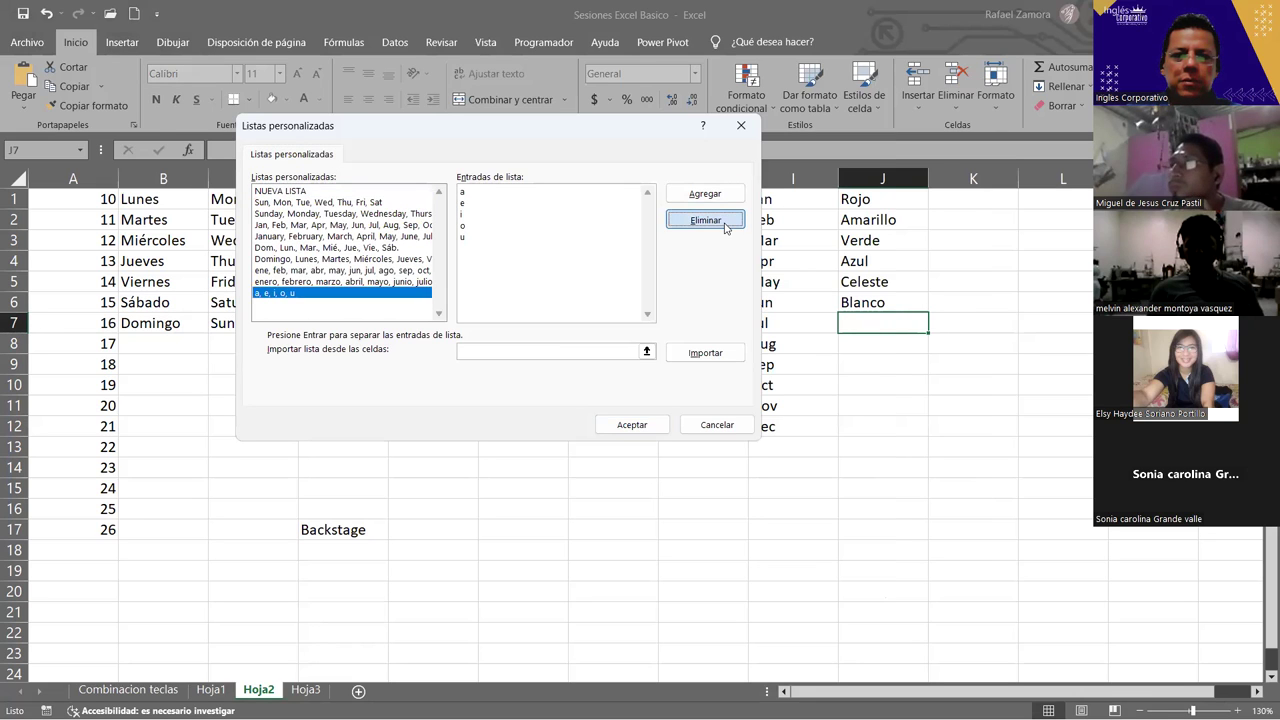
pyautogui.click(610, 412)
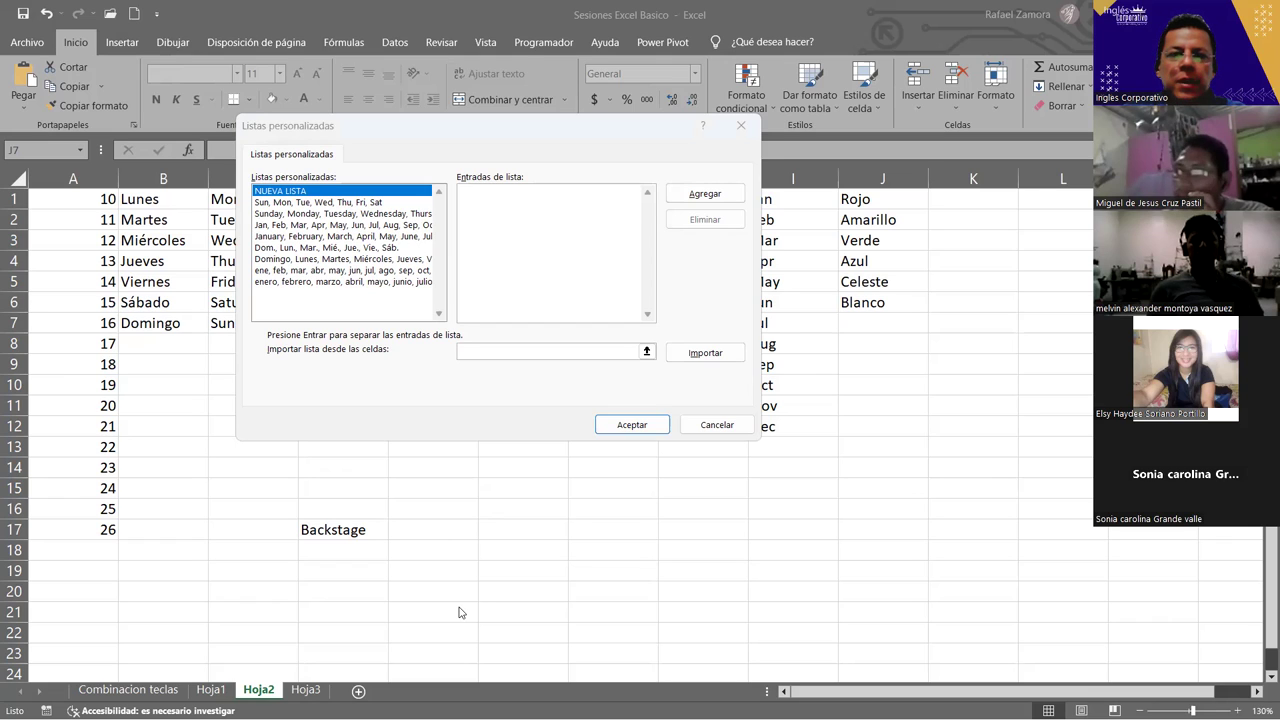
pyautogui.click(563, 220)
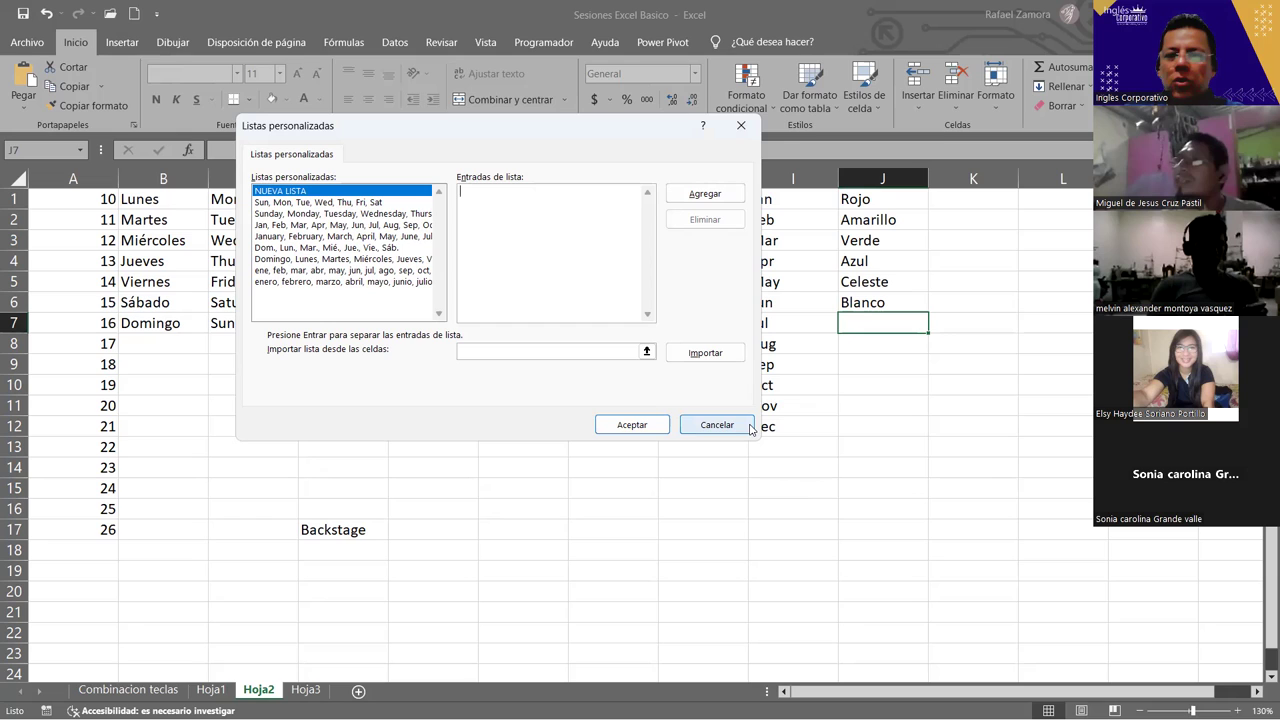
# Cancel the custom lists window and scroll the Avanzadas options back to the fill-lists section.
pyautogui.click(733, 428)
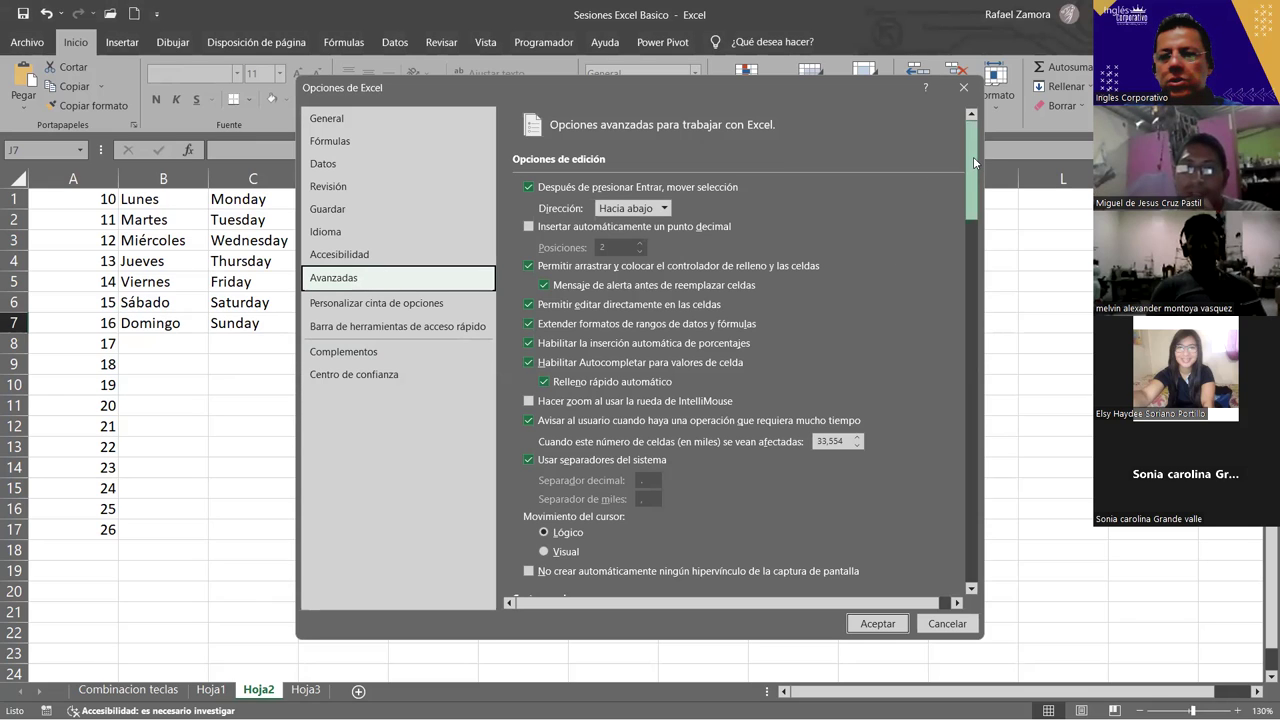
pyautogui.moveTo(974, 162); pyautogui.dragTo(949, 566)
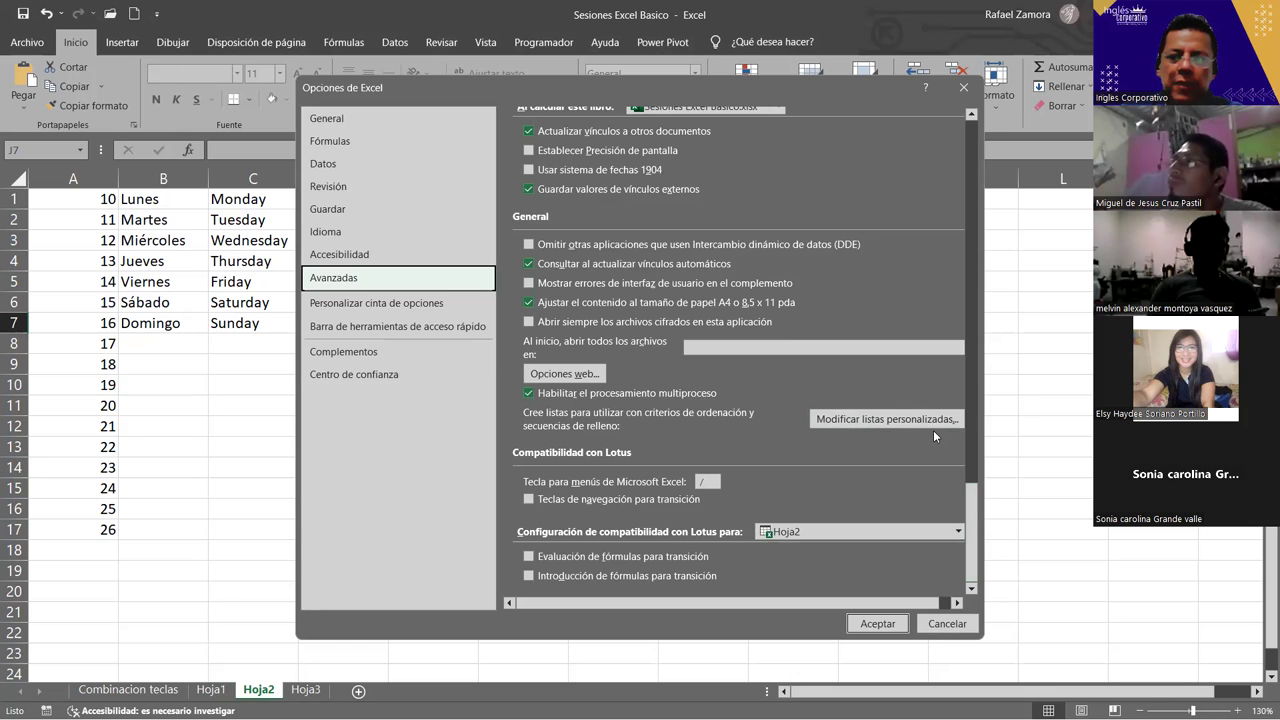
pyautogui.moveTo(970, 535); pyautogui.dragTo(972, 550)
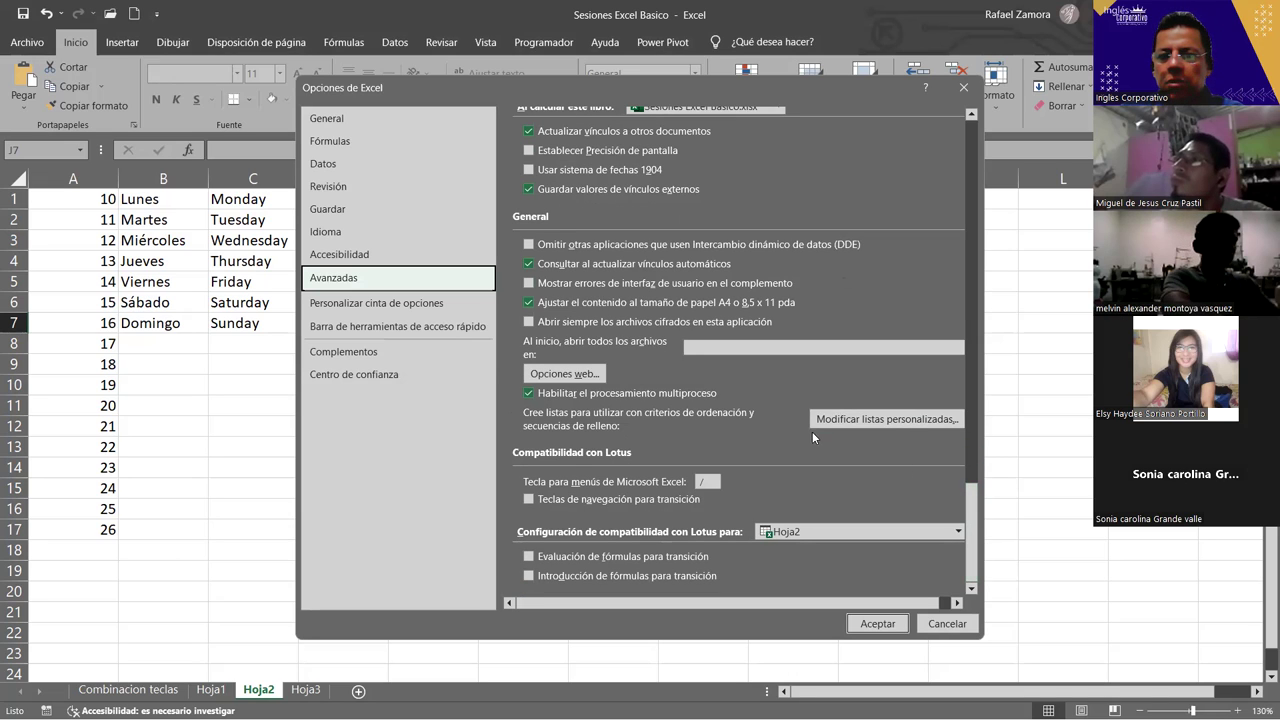
pyautogui.moveTo(976, 492); pyautogui.dragTo(970, 572)
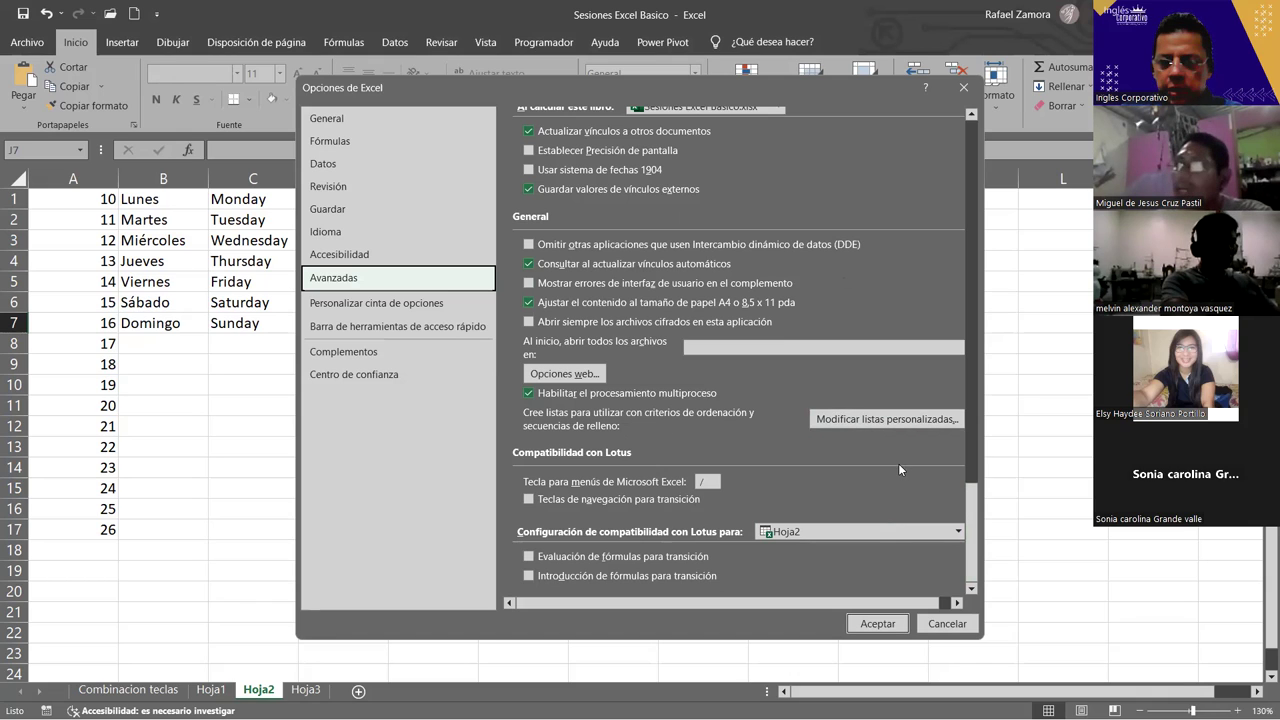
# Reopen the custom lists editor, review the Spanish weekday lists, and start a NUEVA LISTA entry.
pyautogui.click(888, 418)
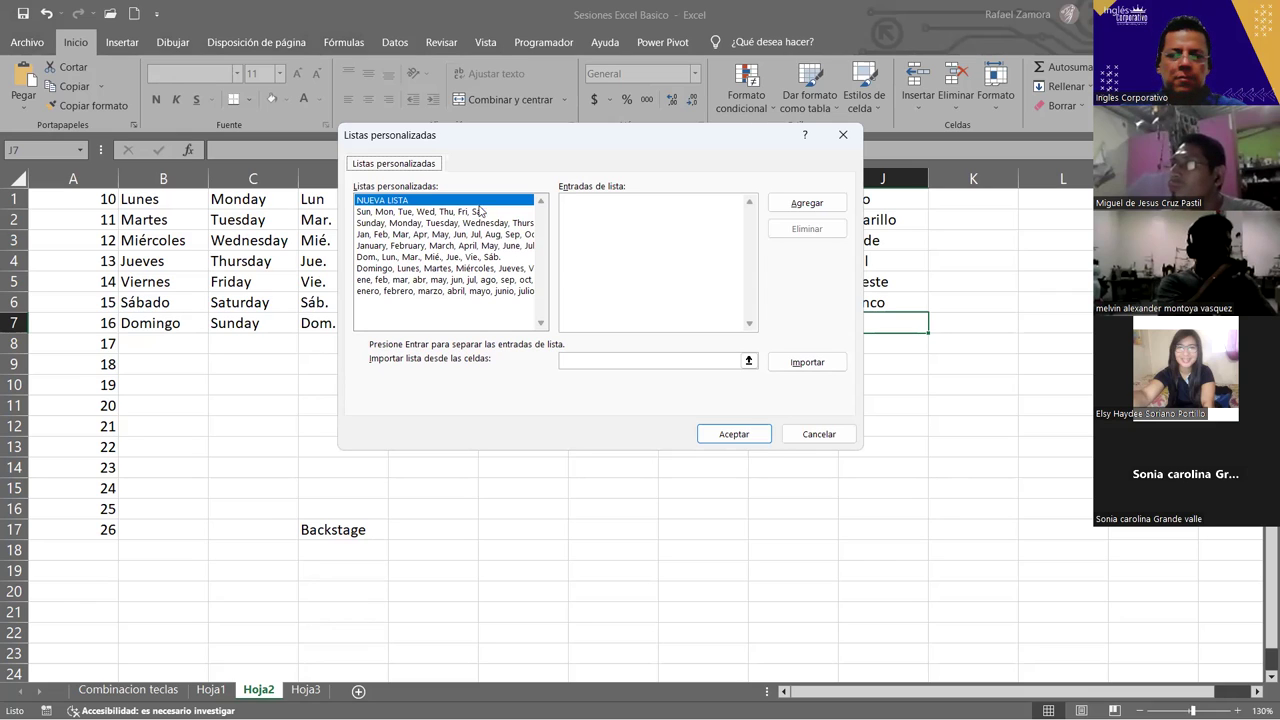
pyautogui.click(480, 211)
pyautogui.click(472, 279)
pyautogui.click(472, 234)
pyautogui.click(470, 268)
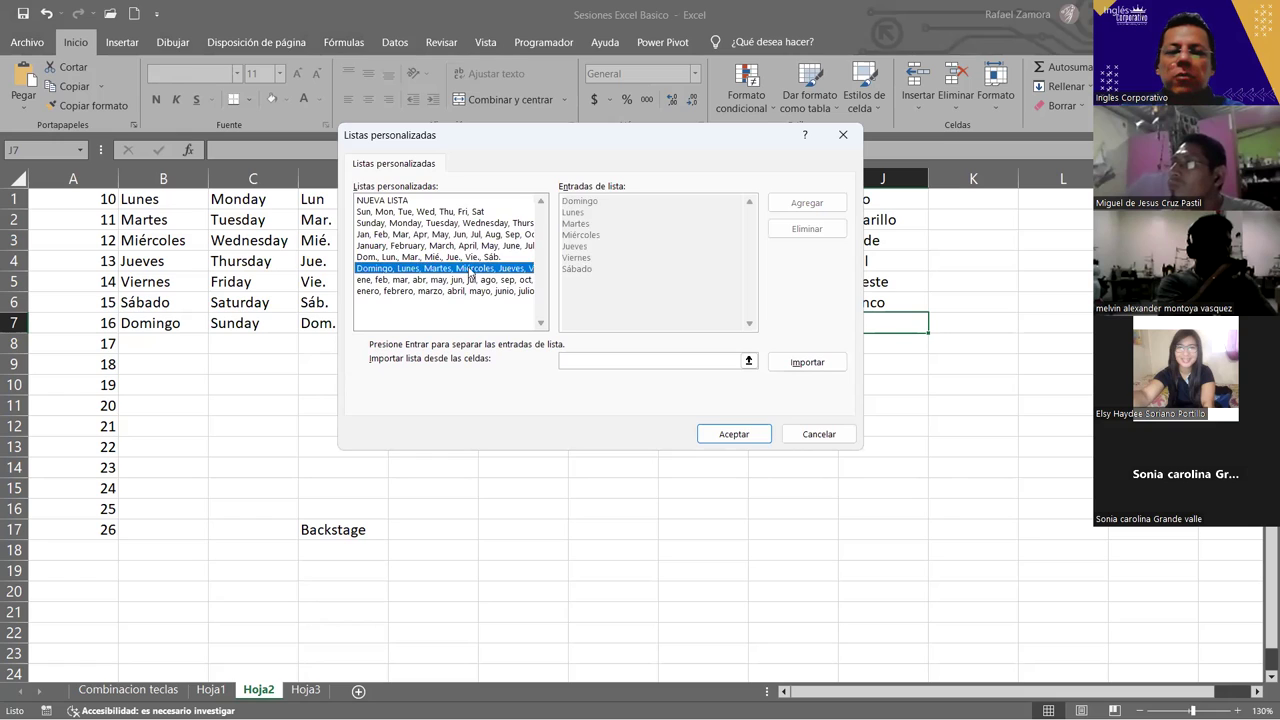
pyautogui.click(470, 257)
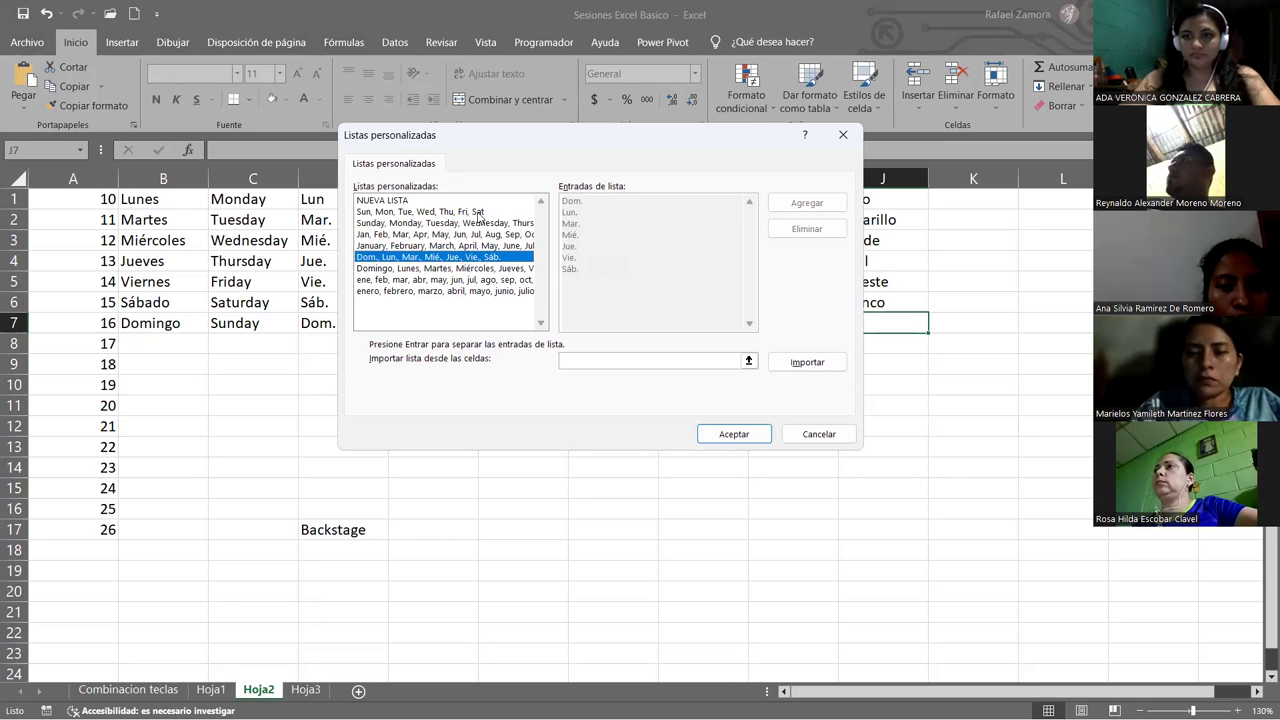
pyautogui.click(416, 201)
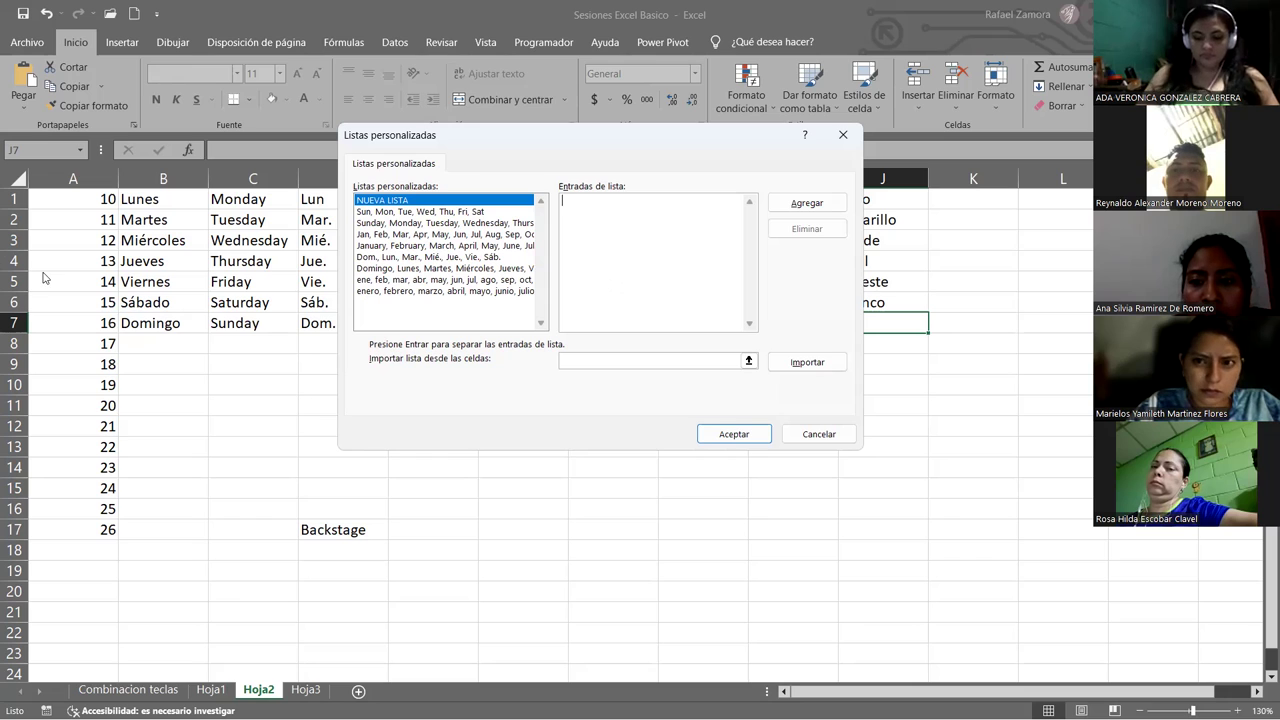
# Enter the vowels a, e, i, o, u one per line and add them as a custom list.
pyautogui.write('a')
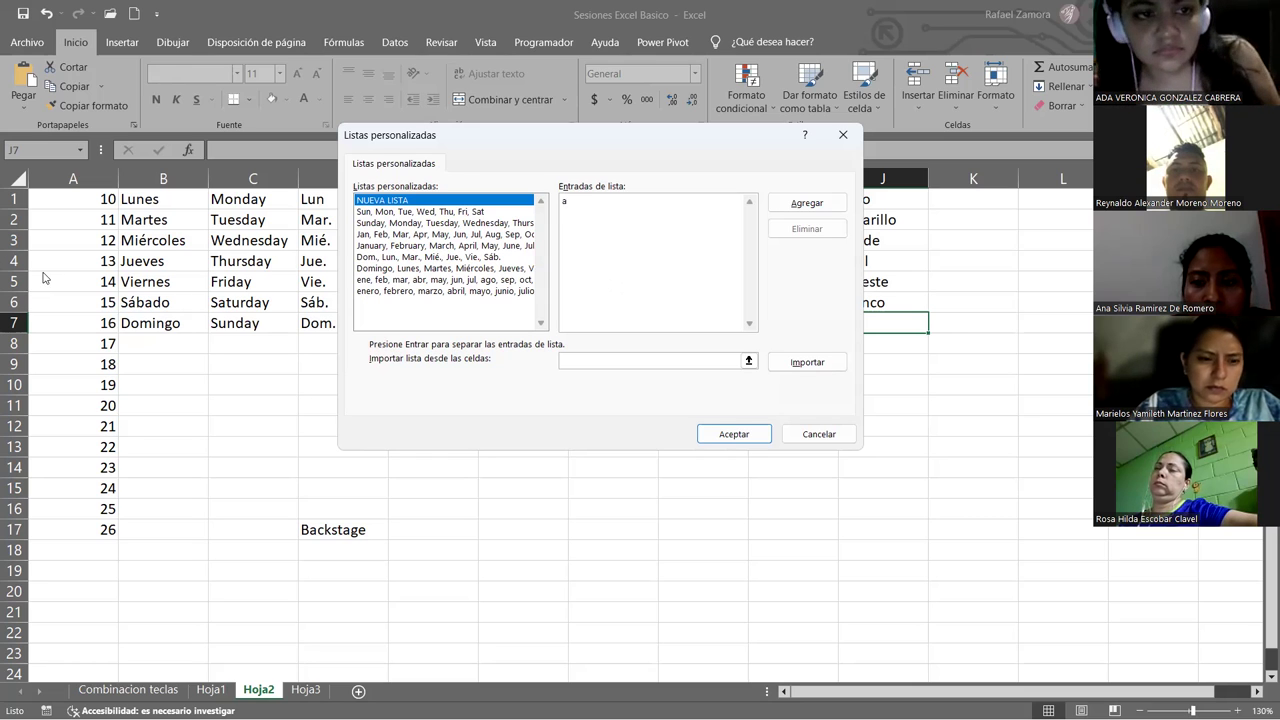
pyautogui.press('Return')
pyautogui.write('e')
pyautogui.press('Return')
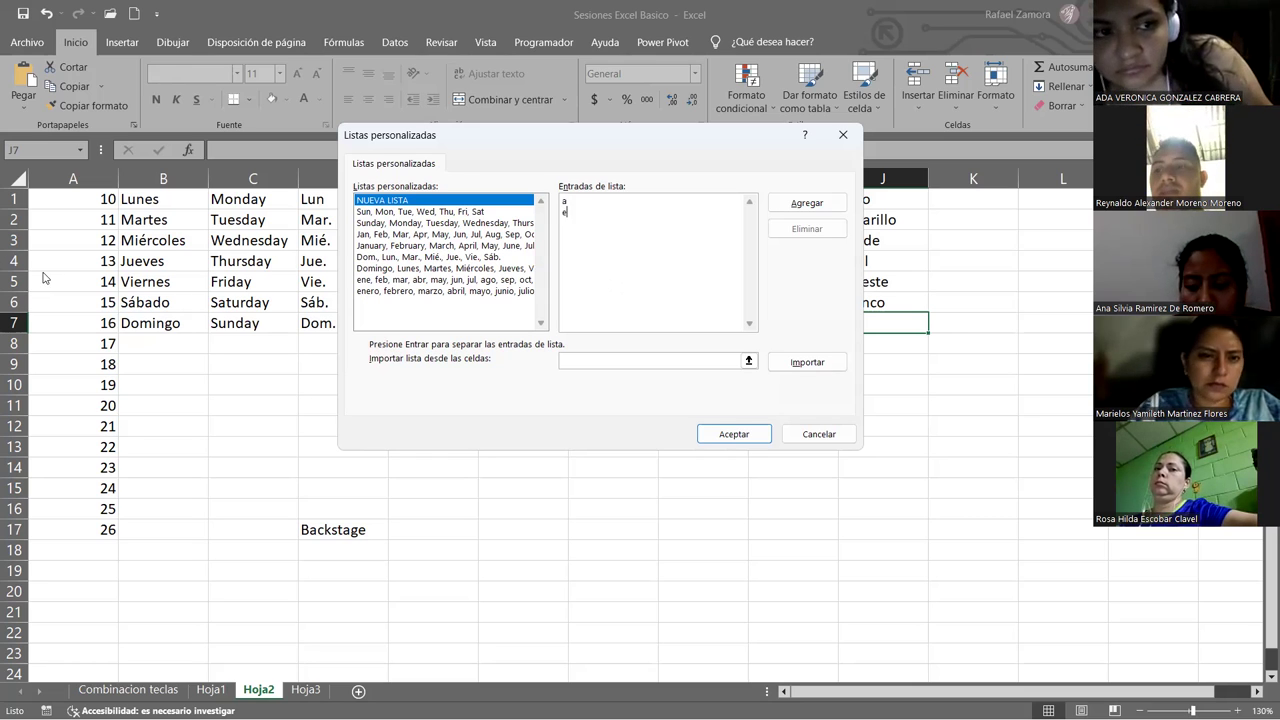
pyautogui.write('i')
pyautogui.press('Return')
pyautogui.write('o')
pyautogui.press('Return')
pyautogui.press('BackSpace')
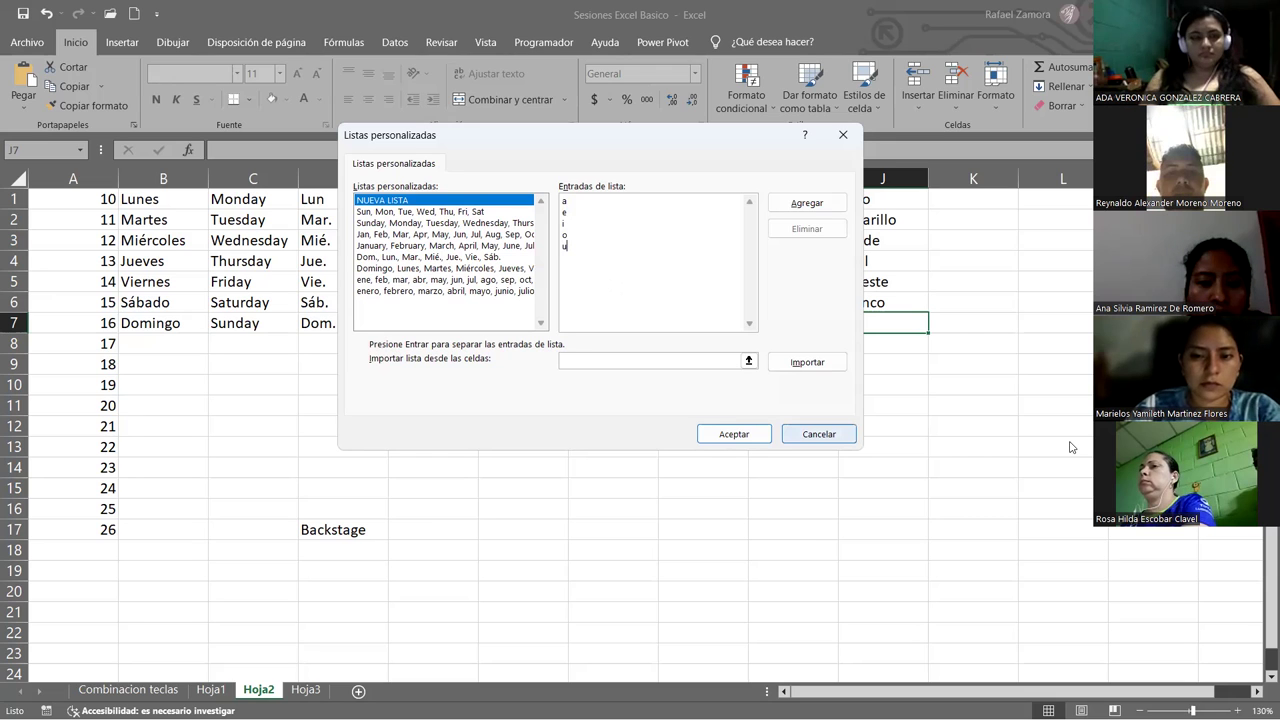
pyautogui.click(800, 207)
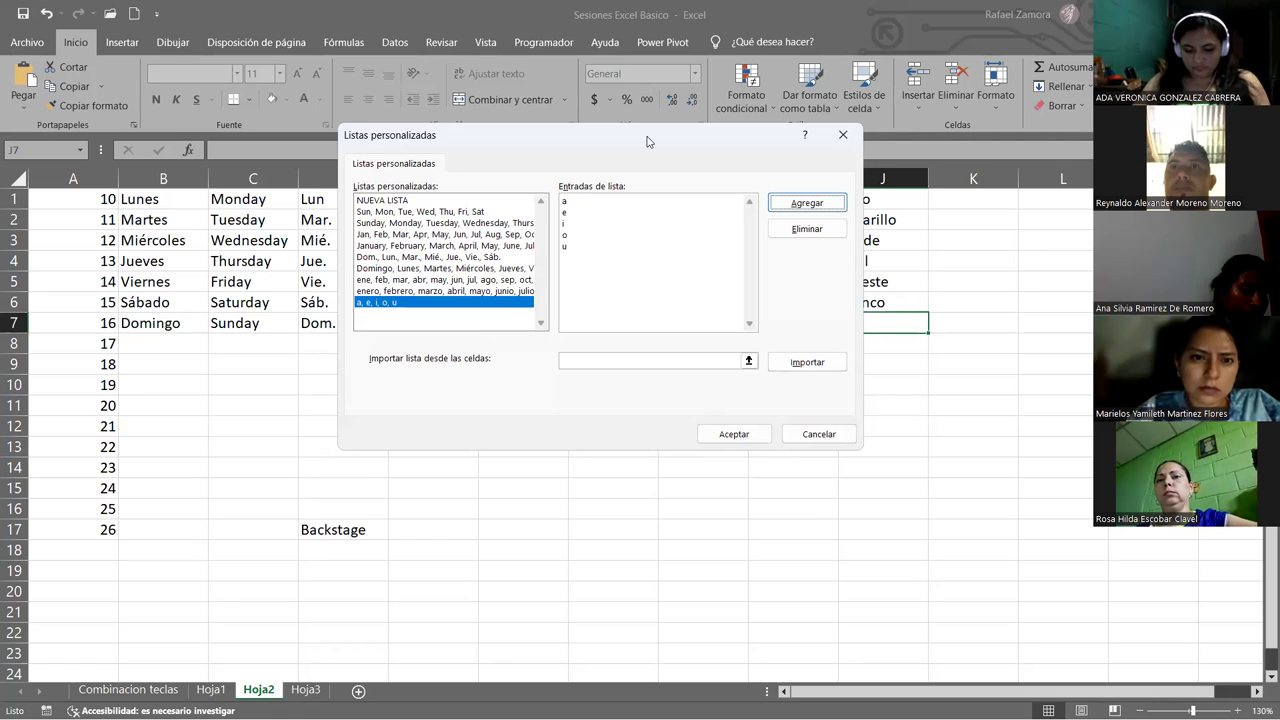
# Move the Listas personalizadas dialog up-left to uncover column J and focus the import range box.
pyautogui.moveTo(550, 92); pyautogui.dragTo(530, 143)
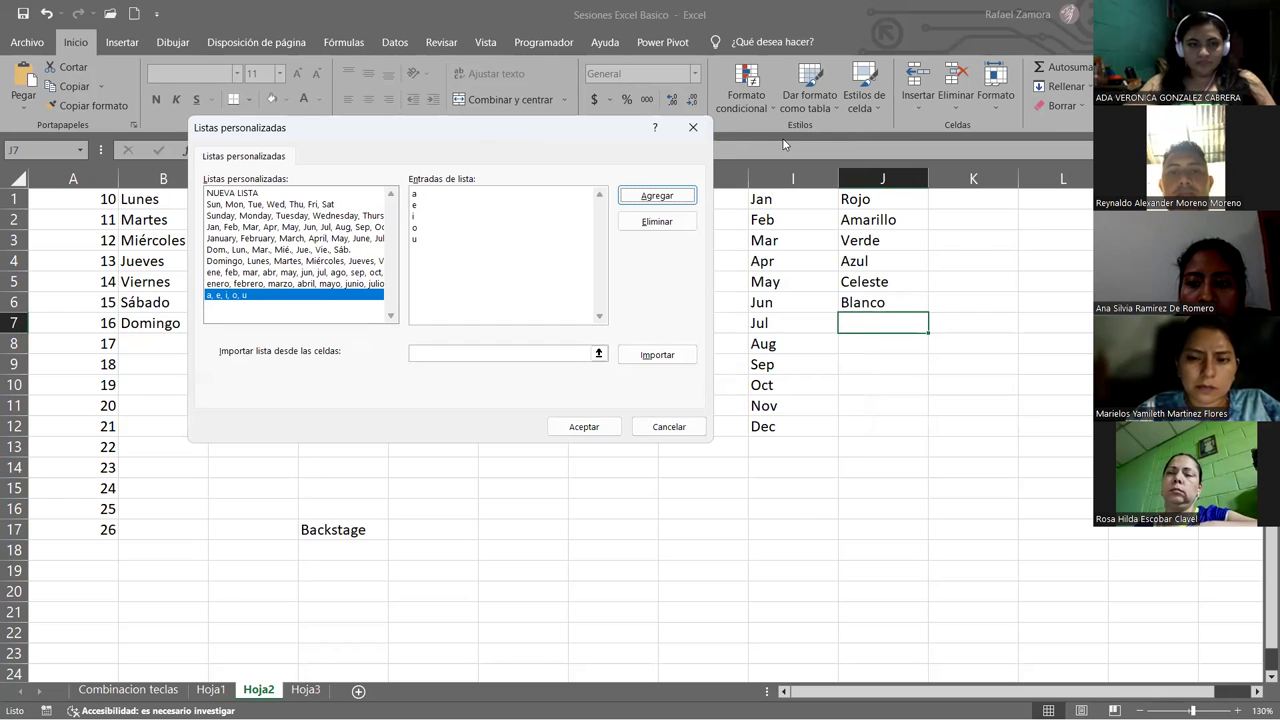
pyautogui.moveTo(496, 132)
pyautogui.mouseDown()
pyautogui.moveTo(448, 107)
pyautogui.moveTo(520, 175)
pyautogui.mouseUp()
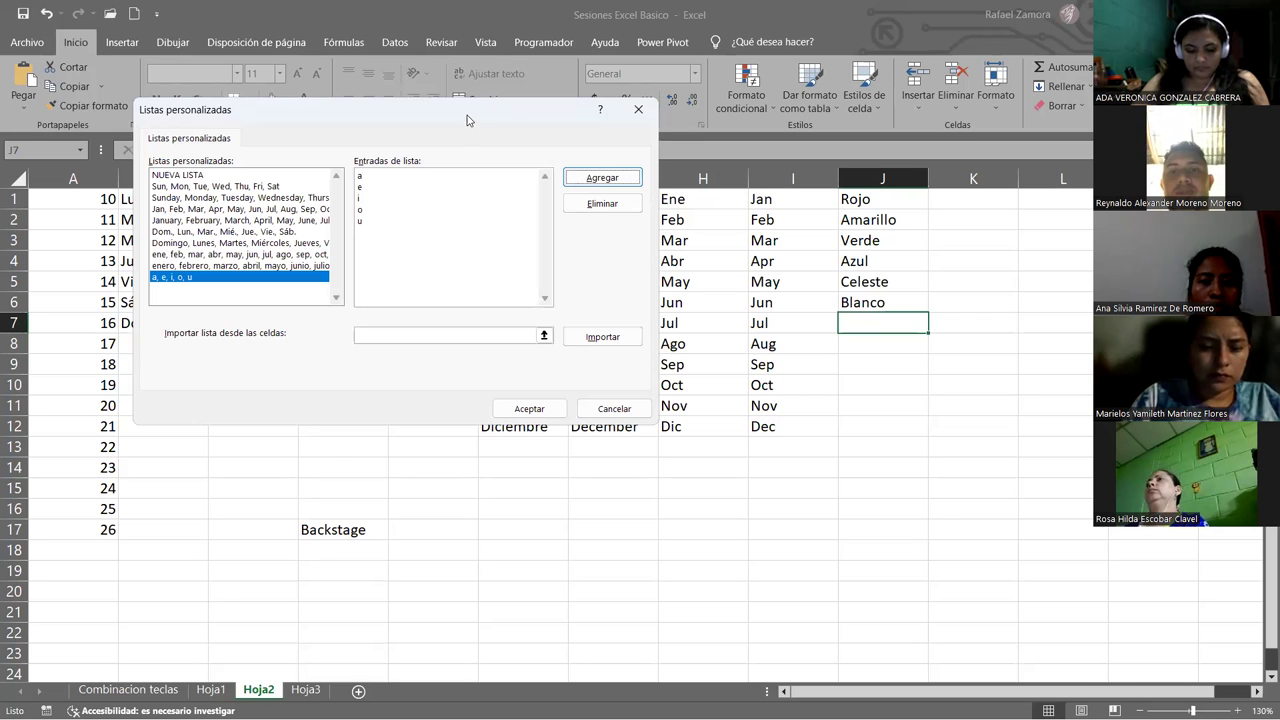
pyautogui.moveTo(470, 118); pyautogui.dragTo(443, 105)
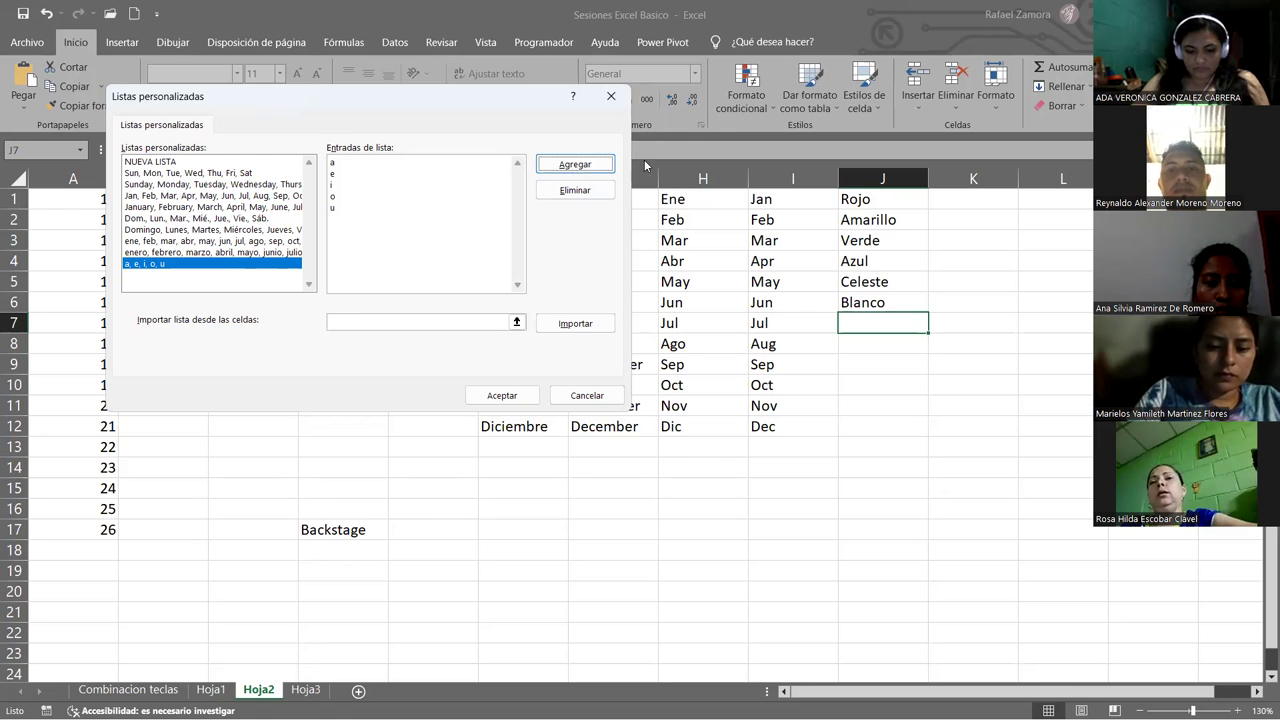
pyautogui.click(364, 323)
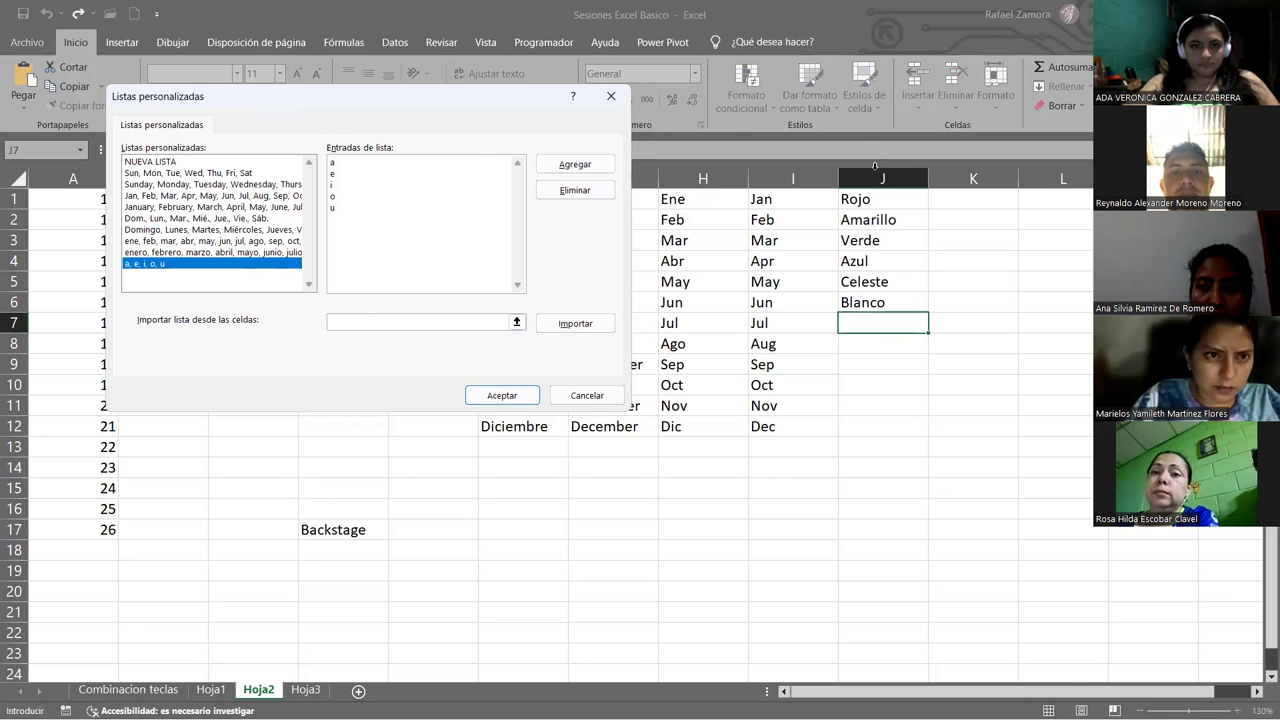
# Set the import range to the colour names in J1:J6.
pyautogui.click(892, 197)
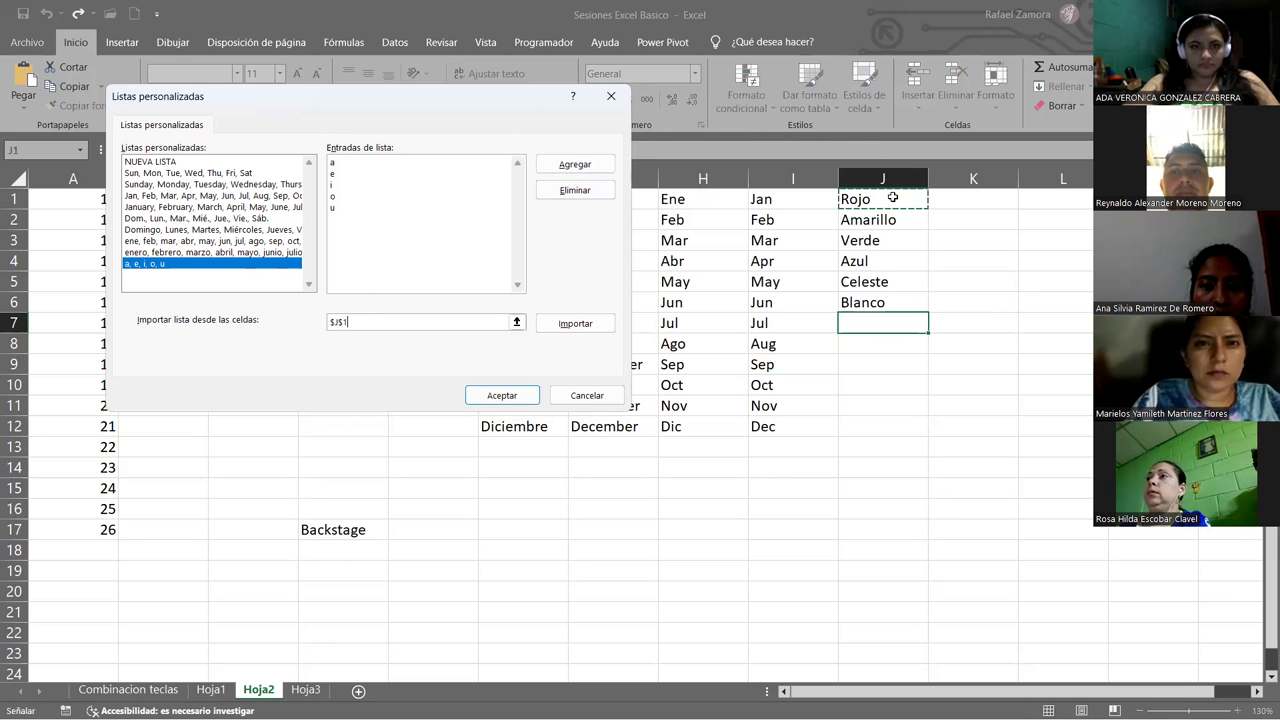
pyautogui.keyDown('shift'); pyautogui.click(873, 300); pyautogui.keyUp('shift')
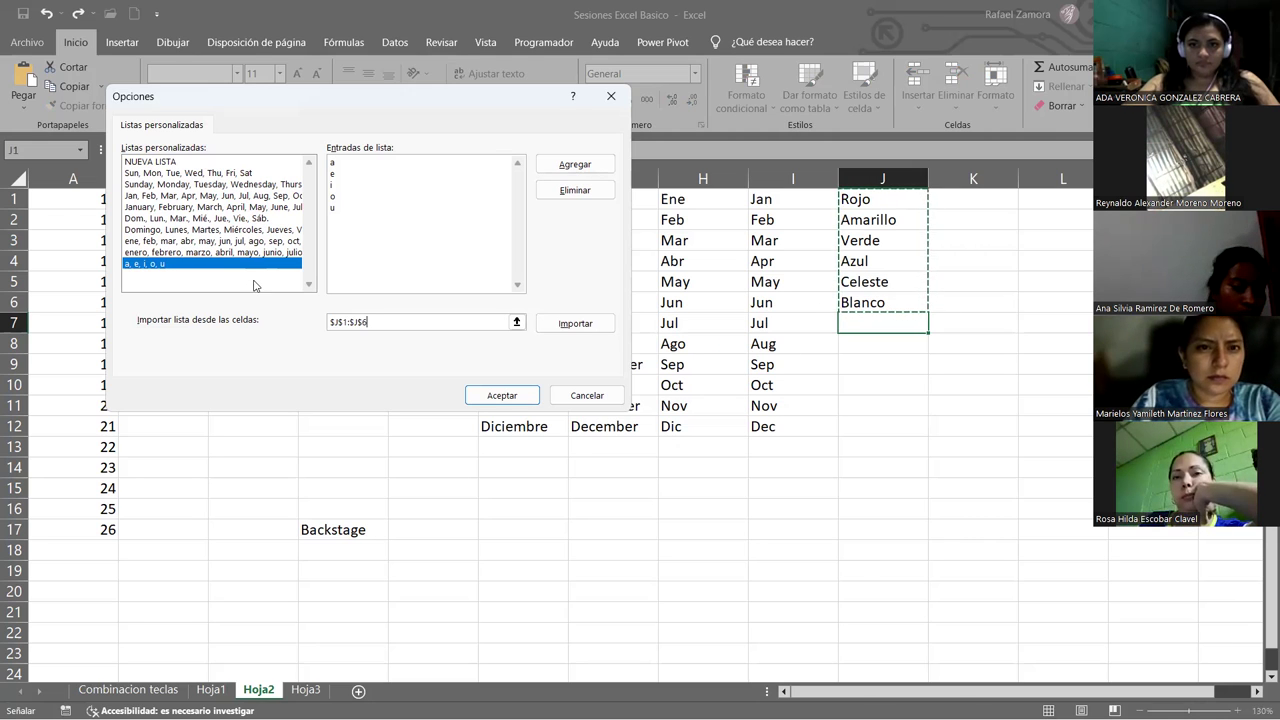
pyautogui.moveTo(390, 320); pyautogui.dragTo(330, 321)
pyautogui.press('BackSpace')
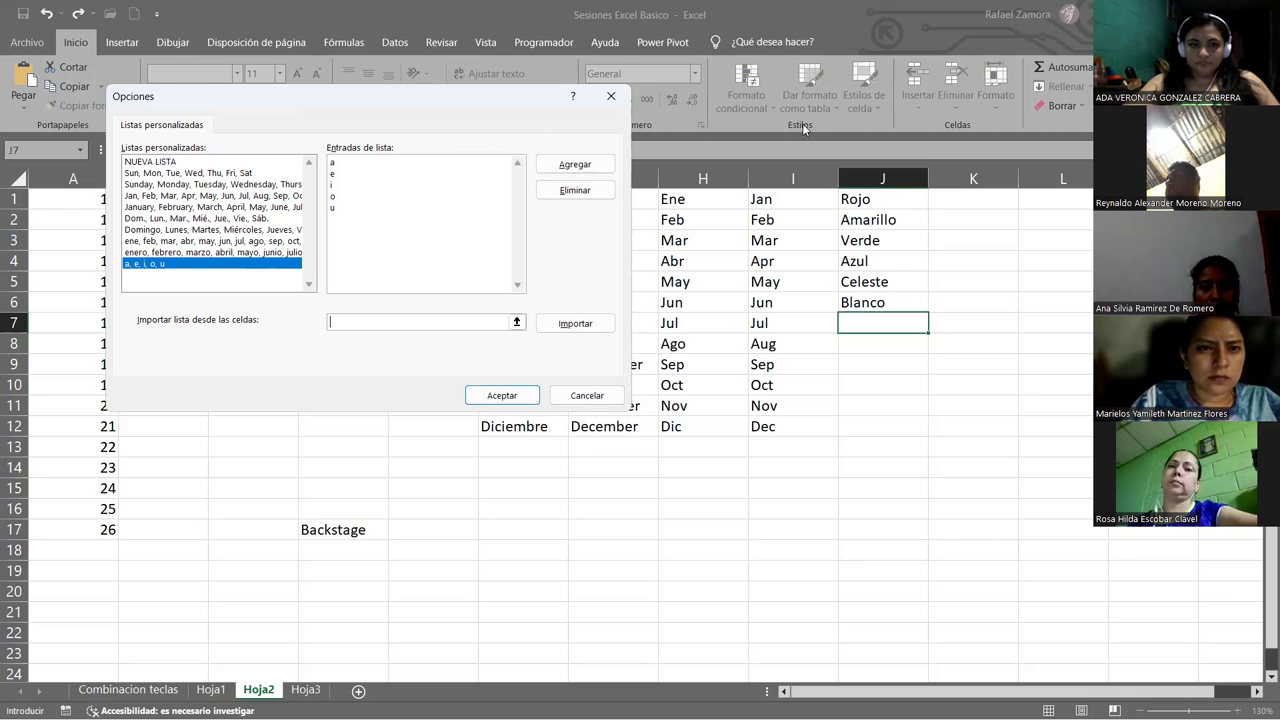
pyautogui.click(887, 199)
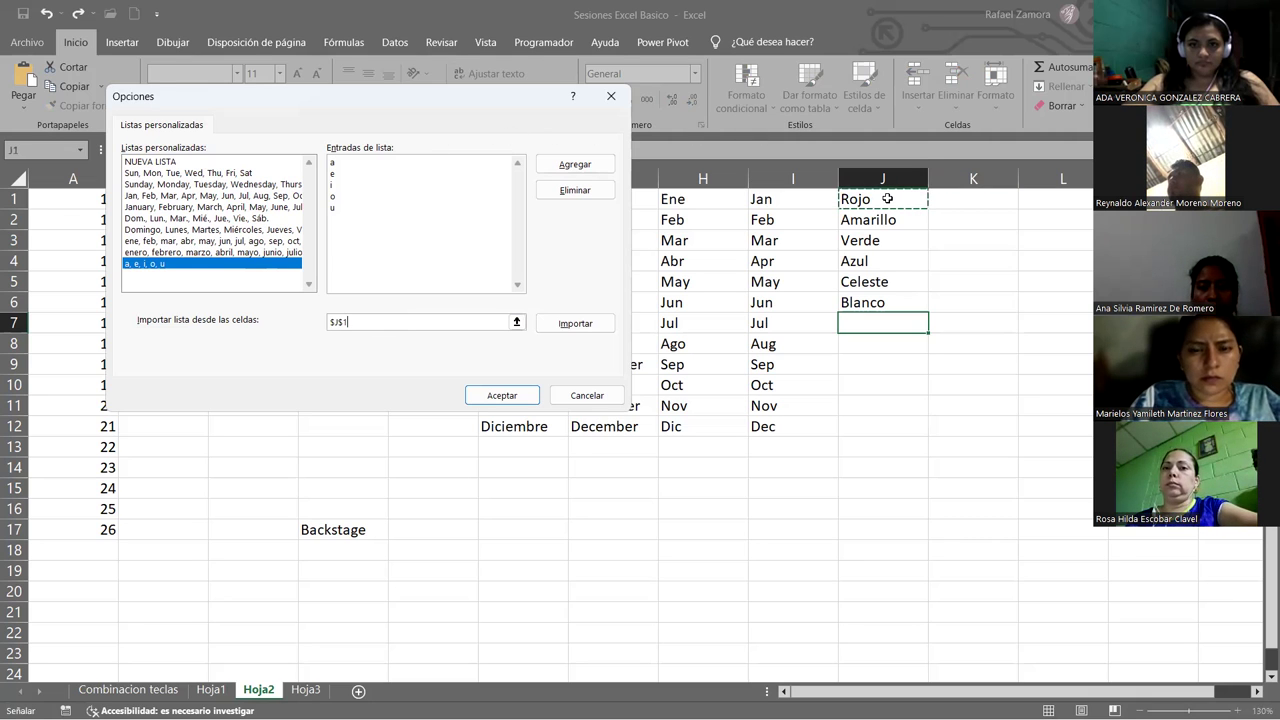
pyautogui.moveTo(887, 199); pyautogui.dragTo(886, 301)
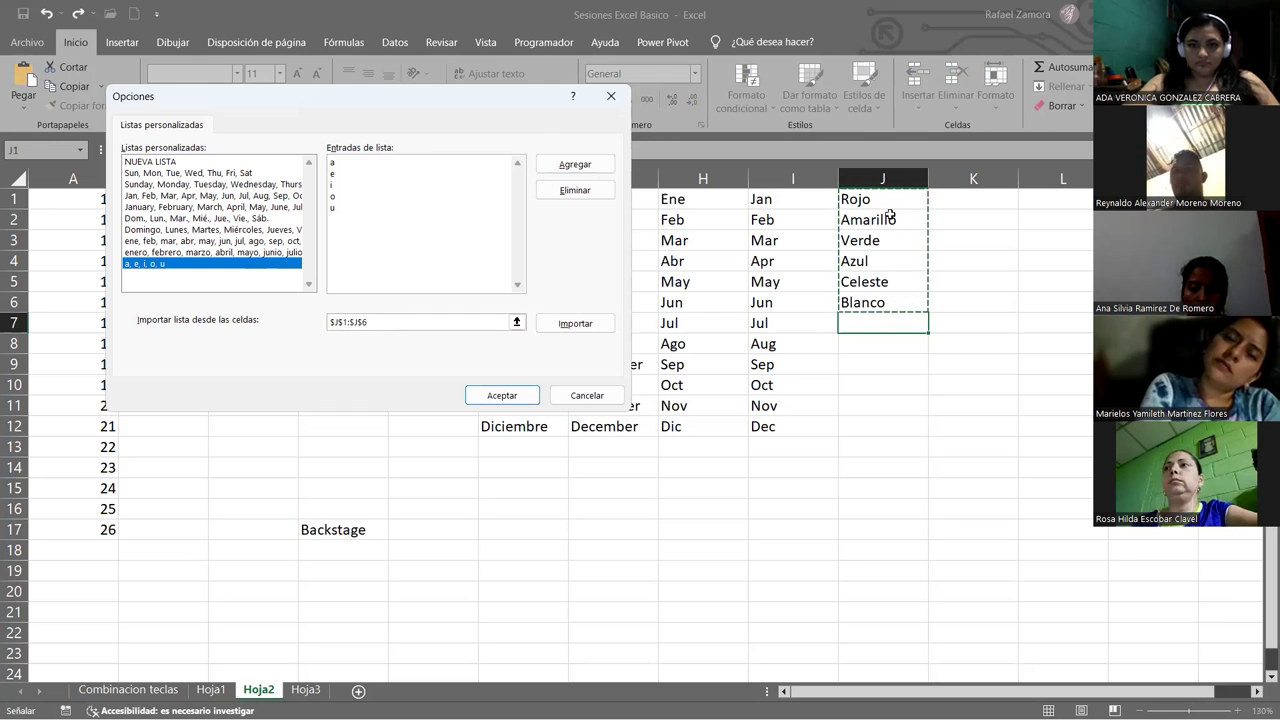
# Import Rojo through Blanco as a custom list and confirm the Custom Lists dialog.
pyautogui.click(581, 327)
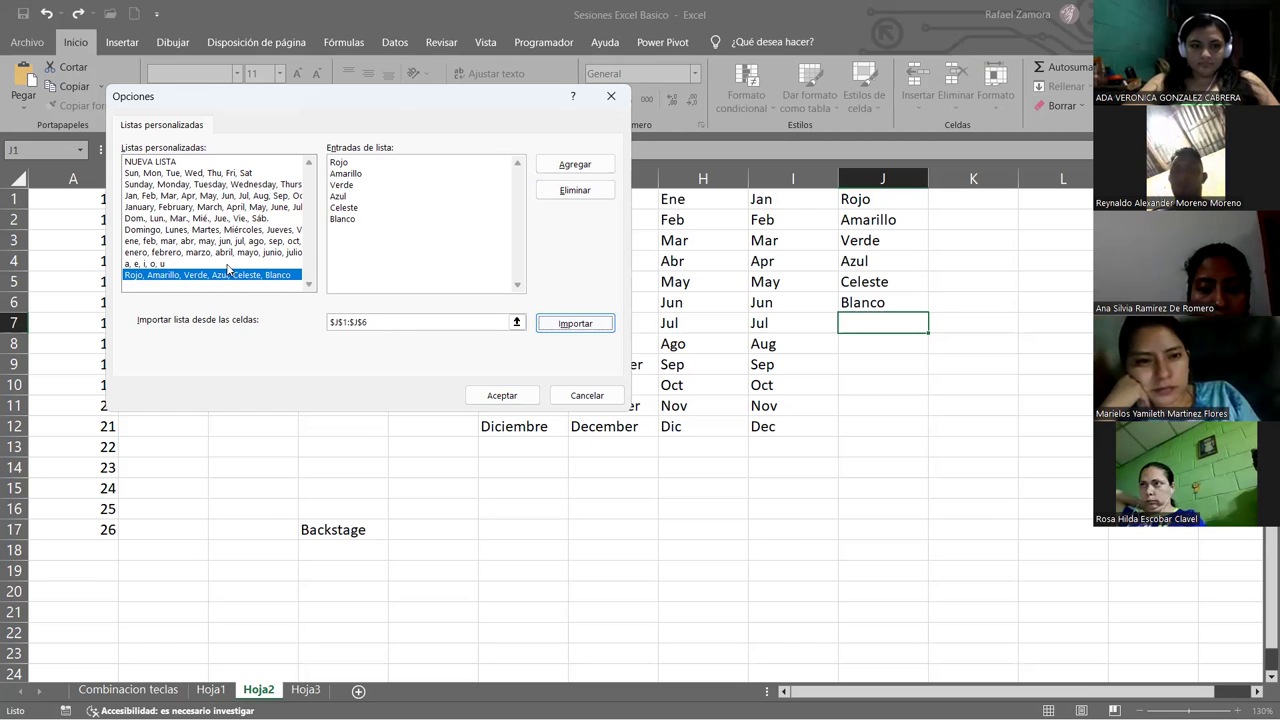
pyautogui.press('Tab')
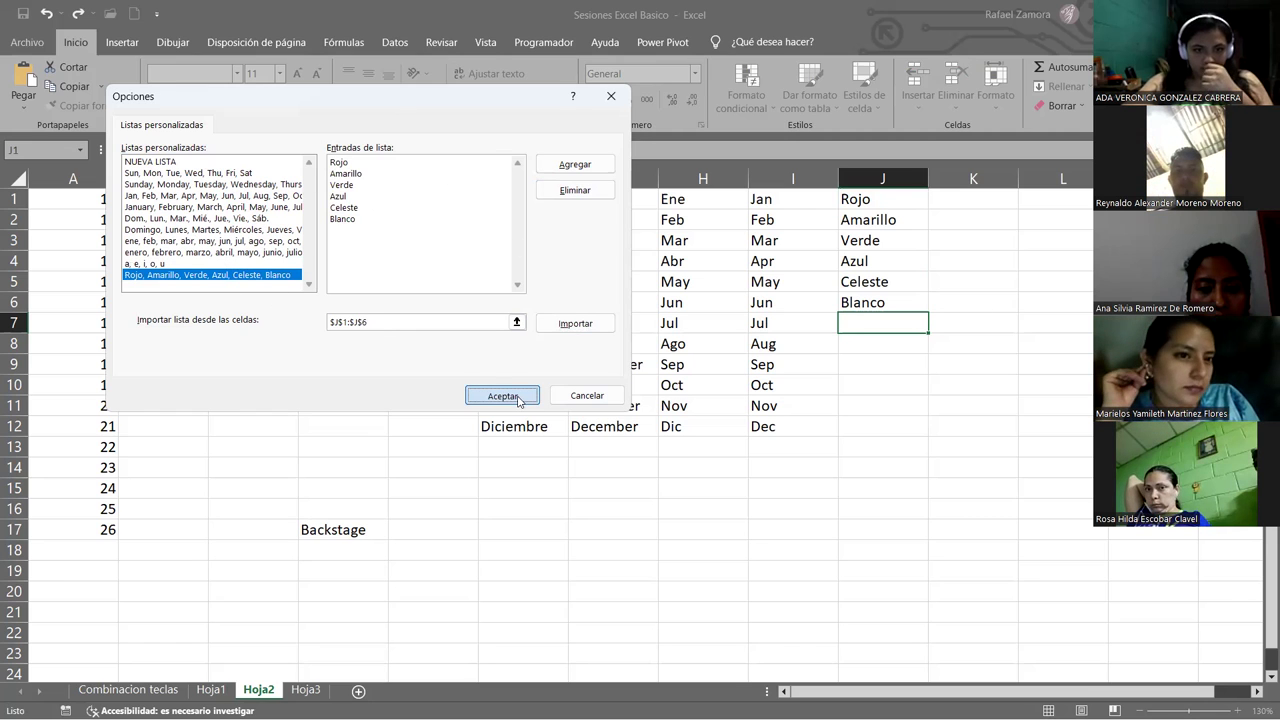
pyautogui.press('Return')
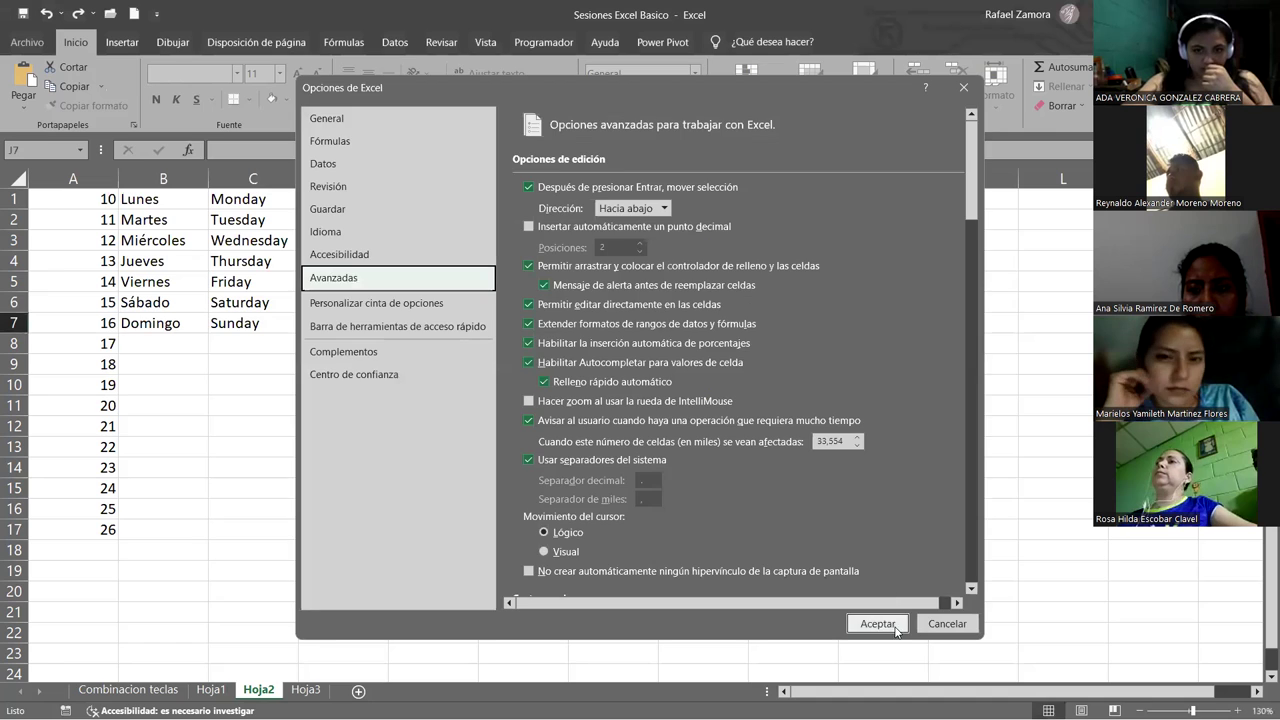
# Close Excel Options and delete the colour names Rojo to Blanco from column J.
pyautogui.click(895, 627)
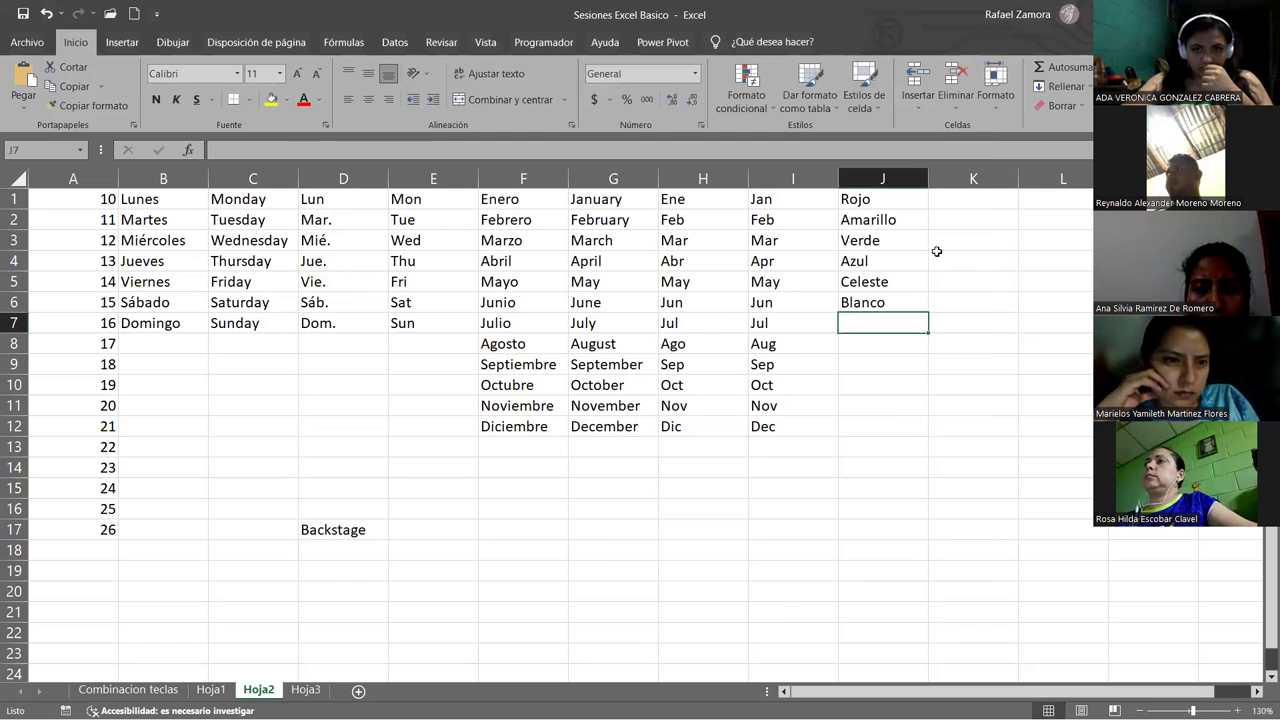
pyautogui.moveTo(880, 198); pyautogui.dragTo(875, 370)
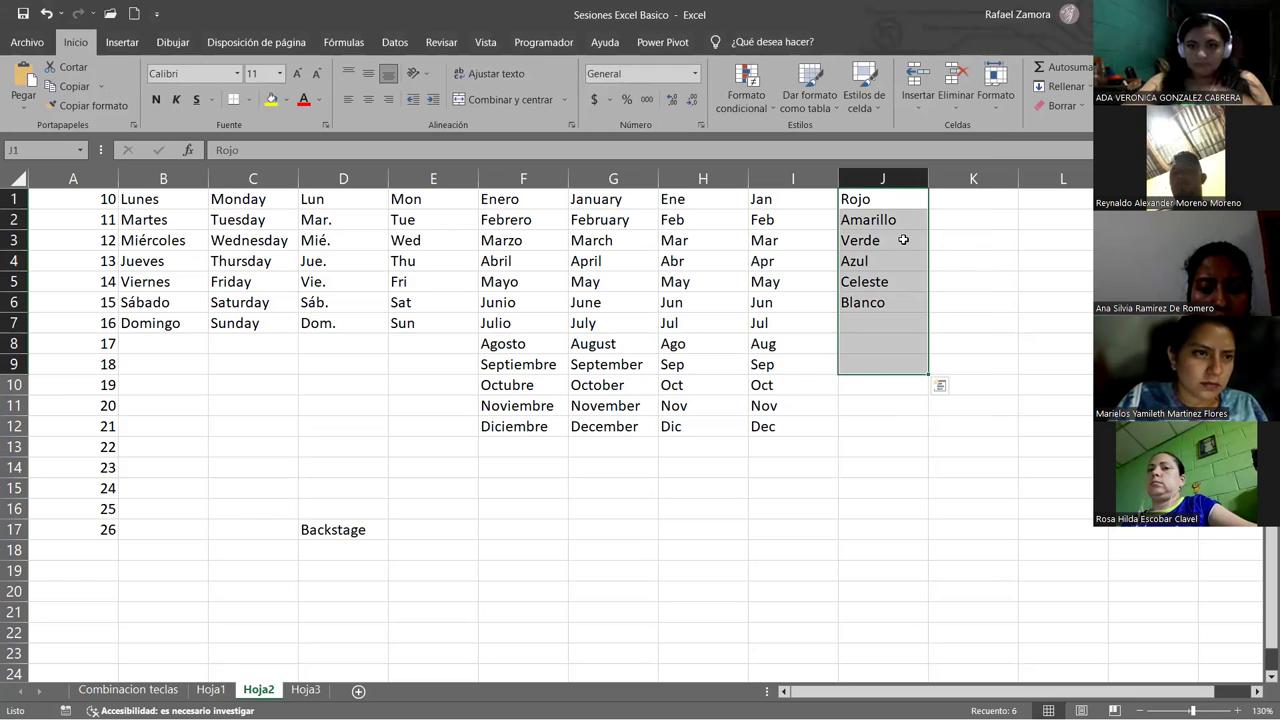
pyautogui.press('Delete')
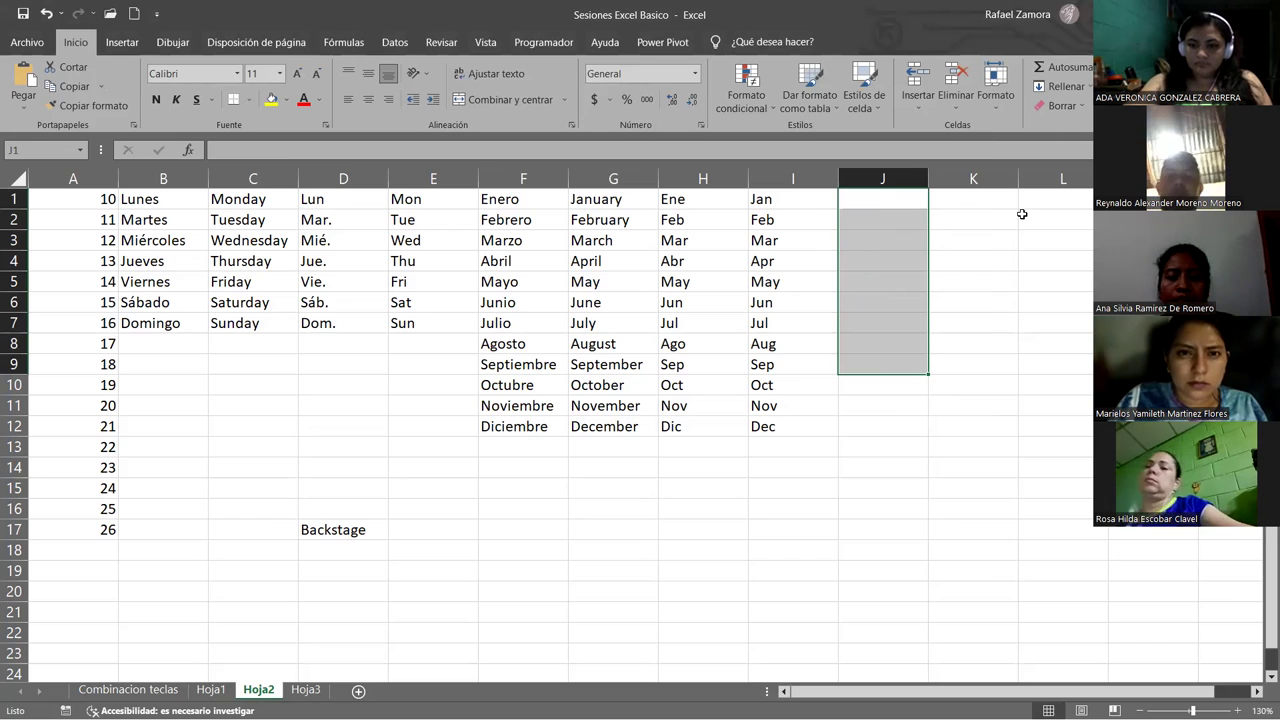
pyautogui.click(893, 198)
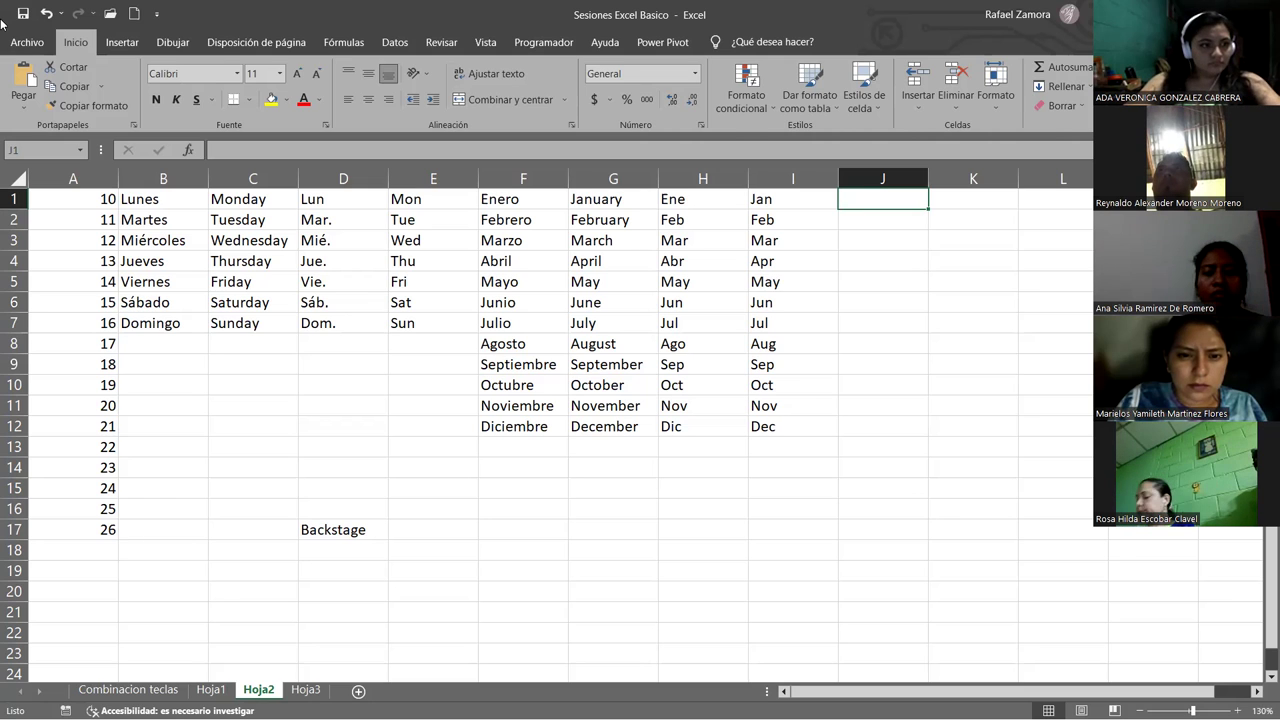
# Type a in J1 and fill the vowel series a, e, i, o, u down to J5.
pyautogui.write('a')
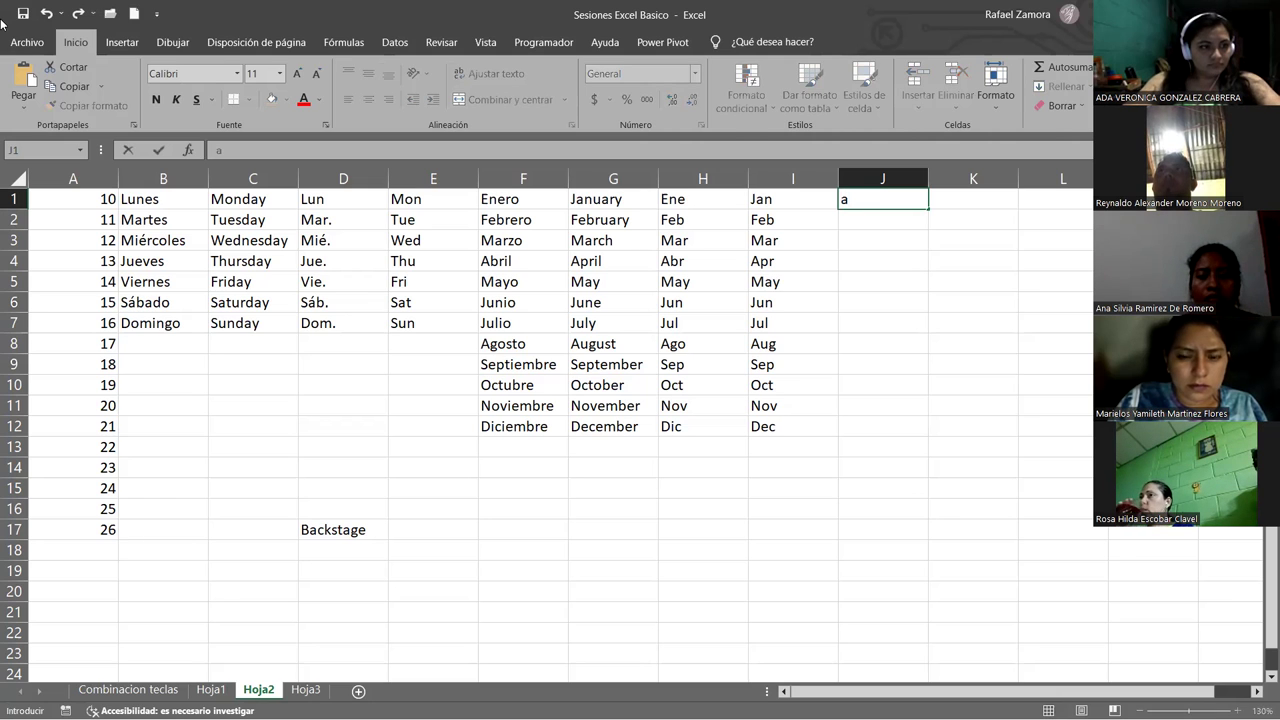
pyautogui.press('Return')
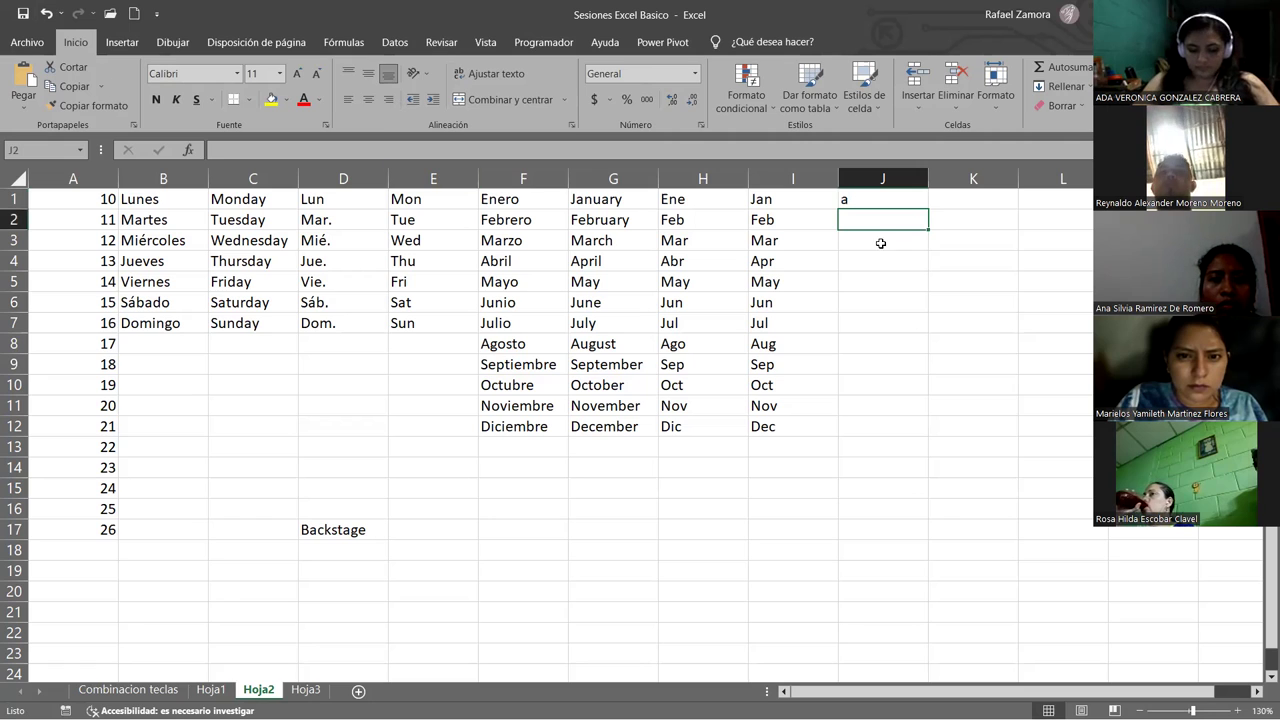
pyautogui.click(900, 203)
pyautogui.moveTo(928, 205); pyautogui.dragTo(925, 218)
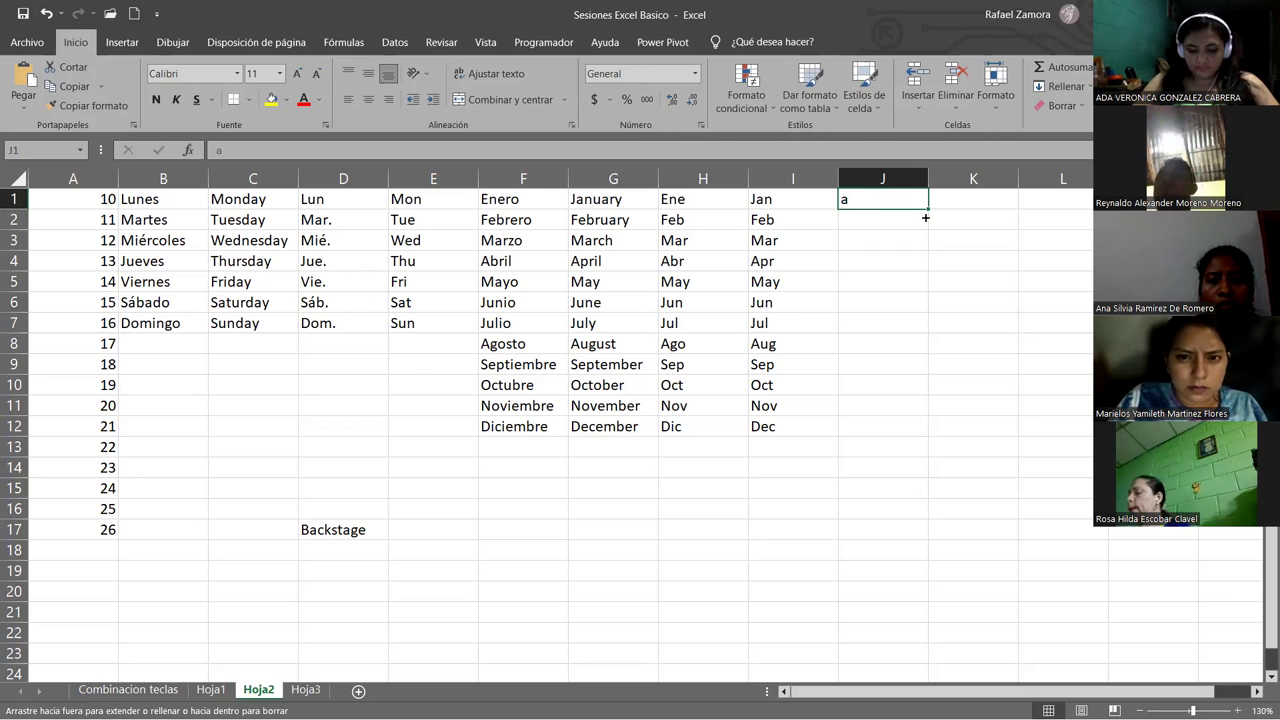
pyautogui.moveTo(913, 313)
pyautogui.mouseDown()
pyautogui.moveTo(917, 344)
pyautogui.moveTo(927, 291)
pyautogui.mouseUp()
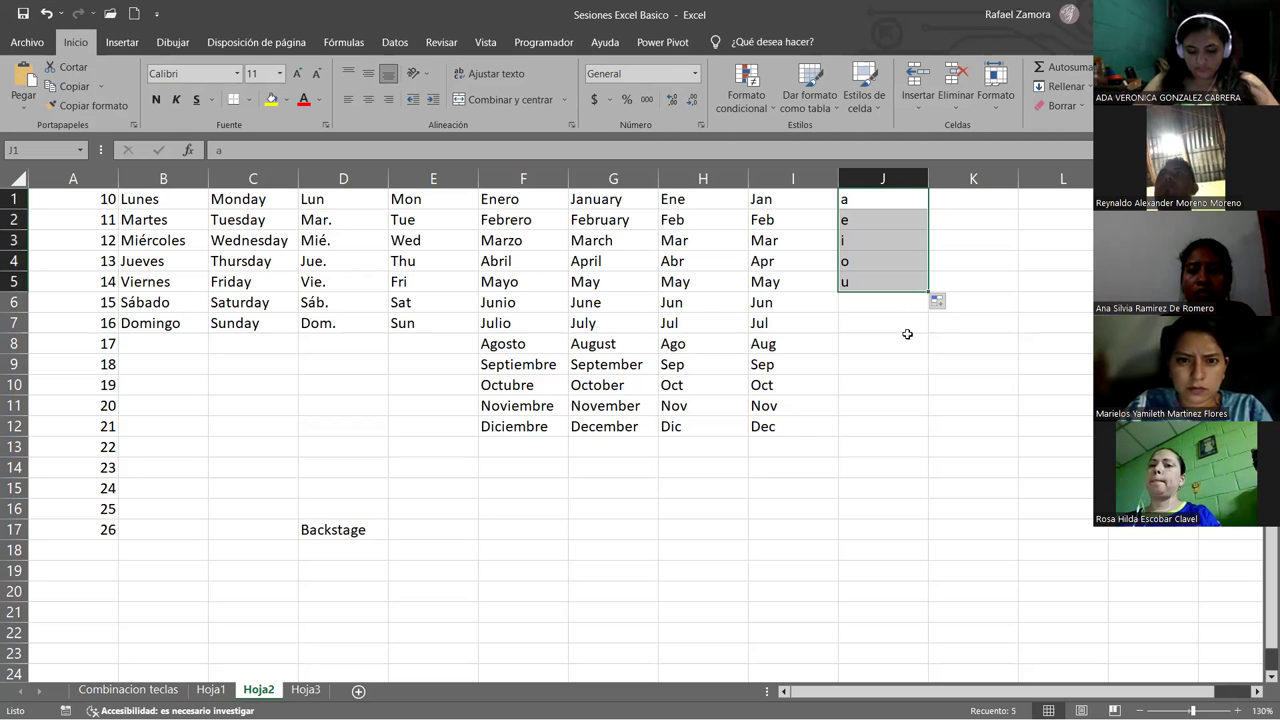
pyautogui.click(977, 197)
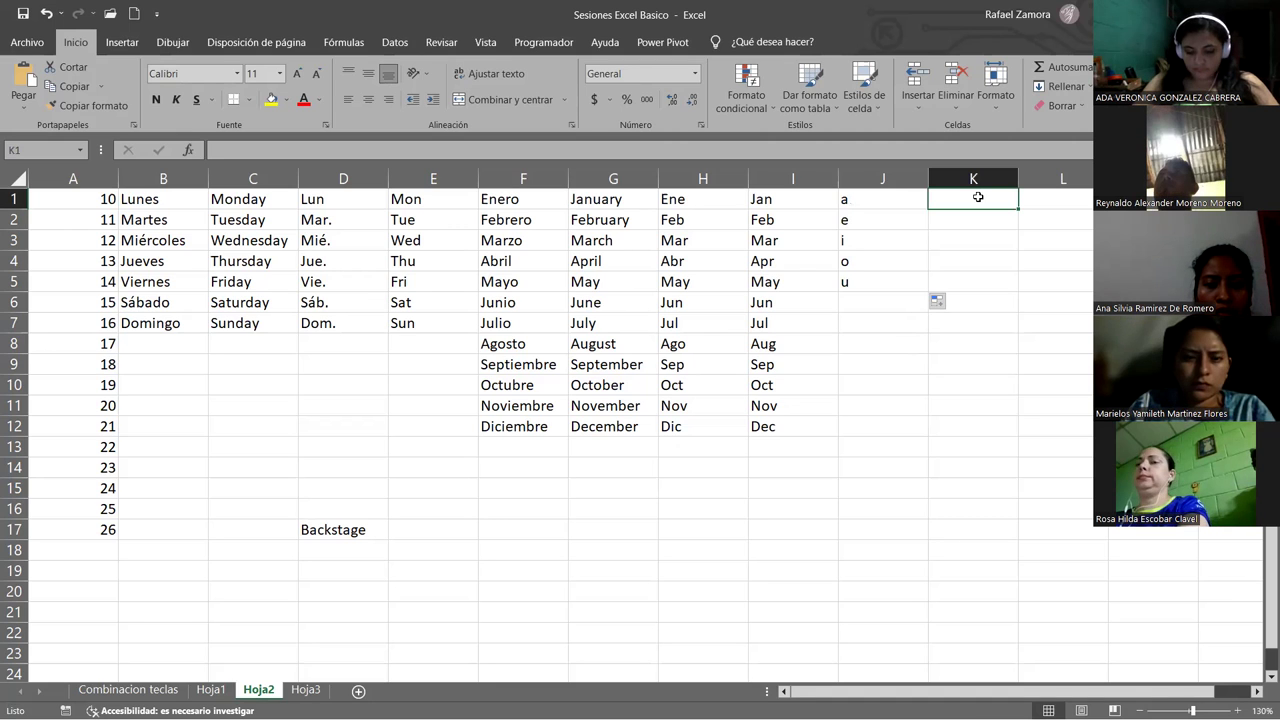
# Type Azul in K1 and fill the colour list down to K12.
pyautogui.click(984, 179)
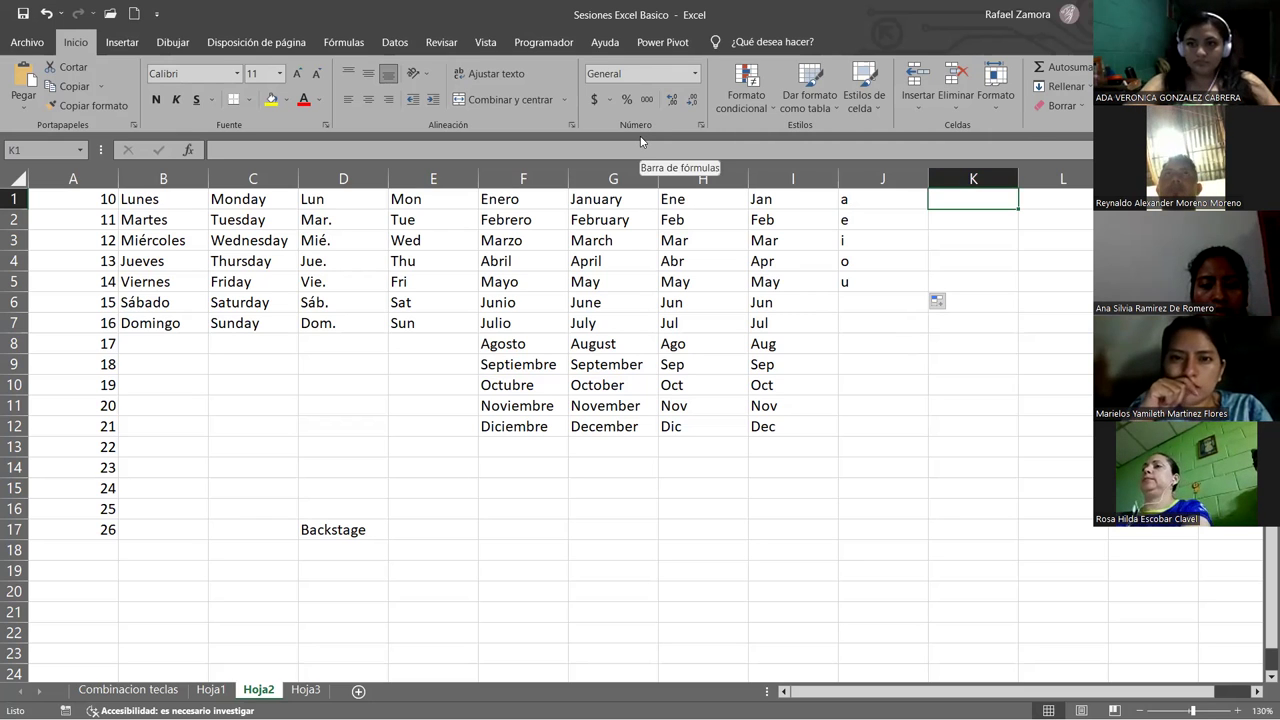
pyautogui.write('Az')
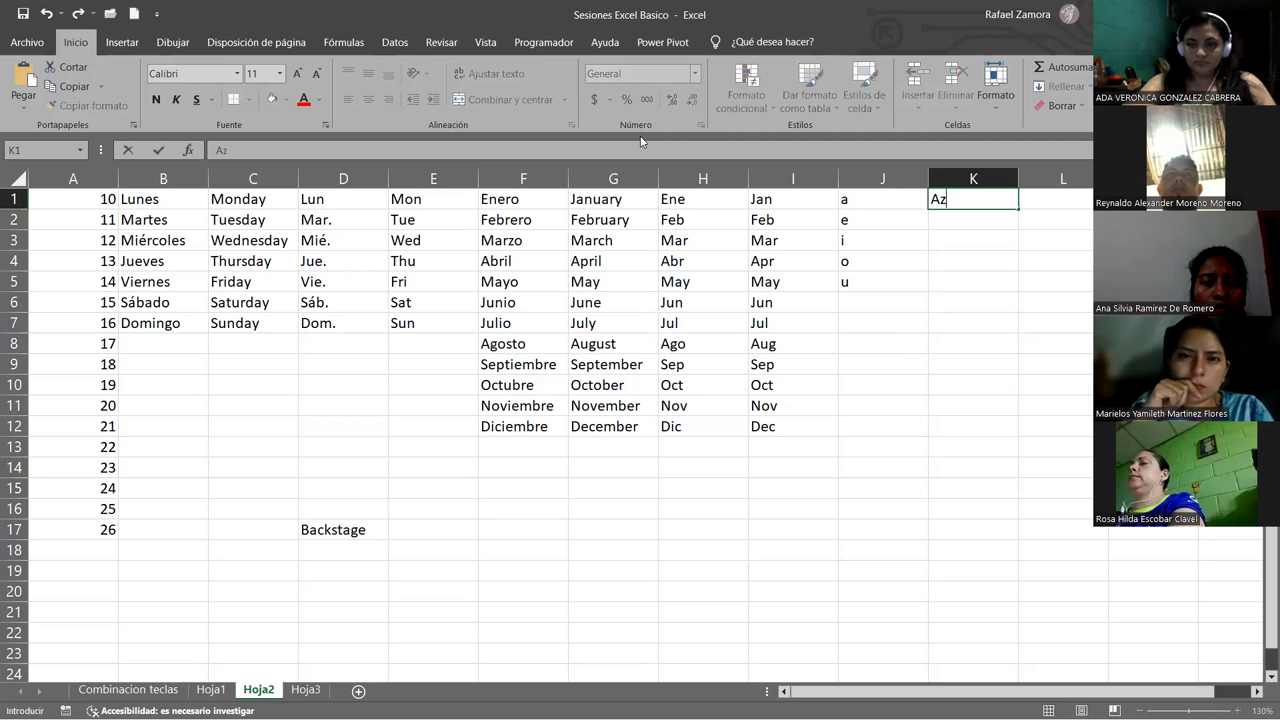
pyautogui.write('ul')
pyautogui.press('Return')
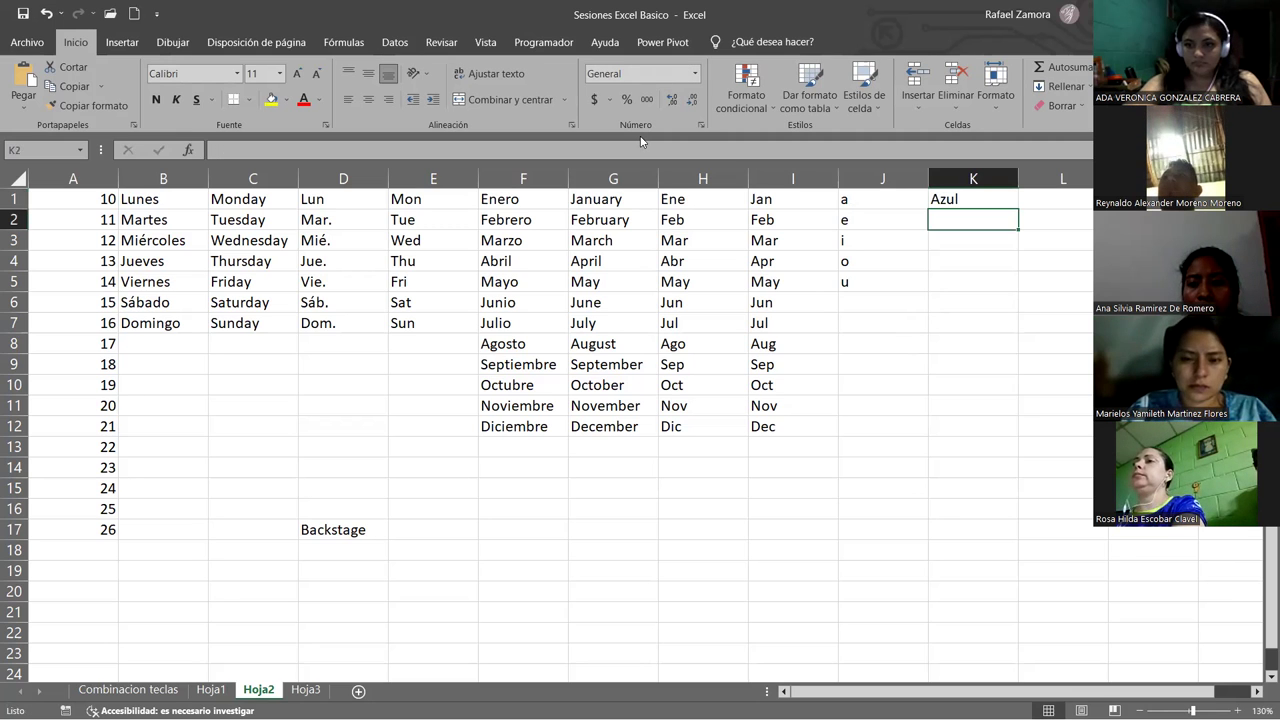
pyautogui.click(975, 200)
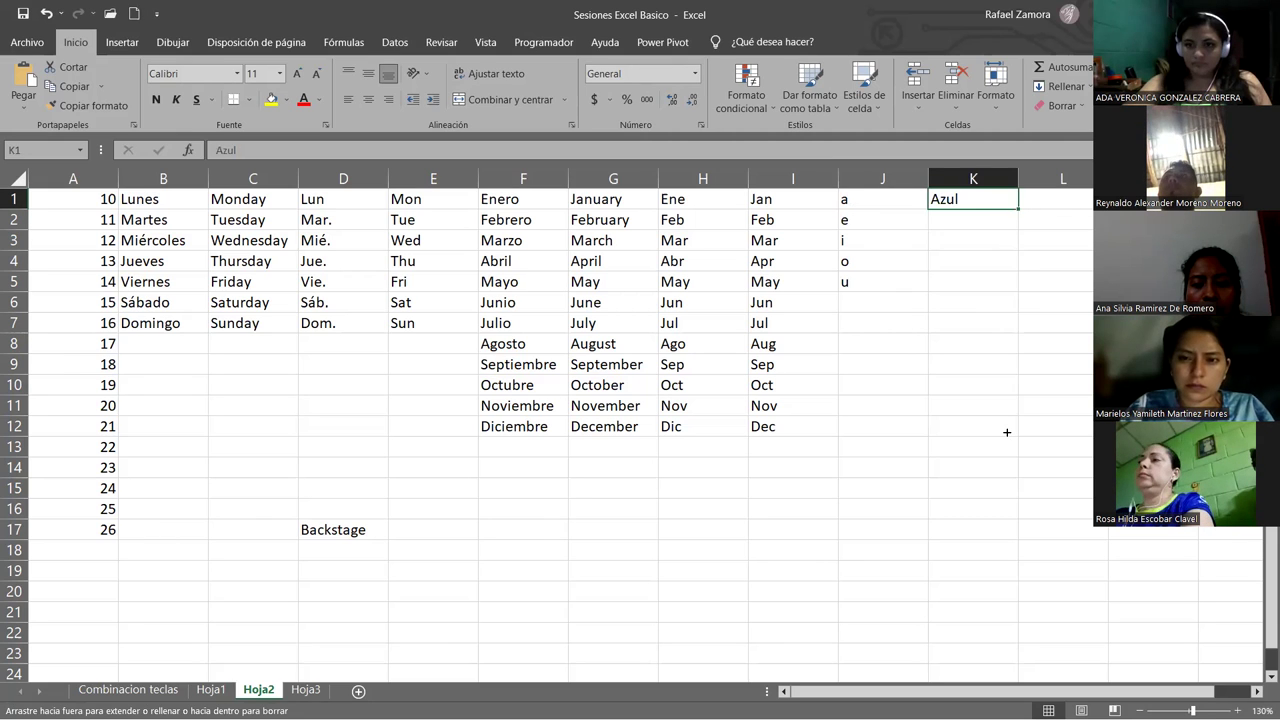
pyautogui.moveTo(1016, 211); pyautogui.dragTo(1003, 422)
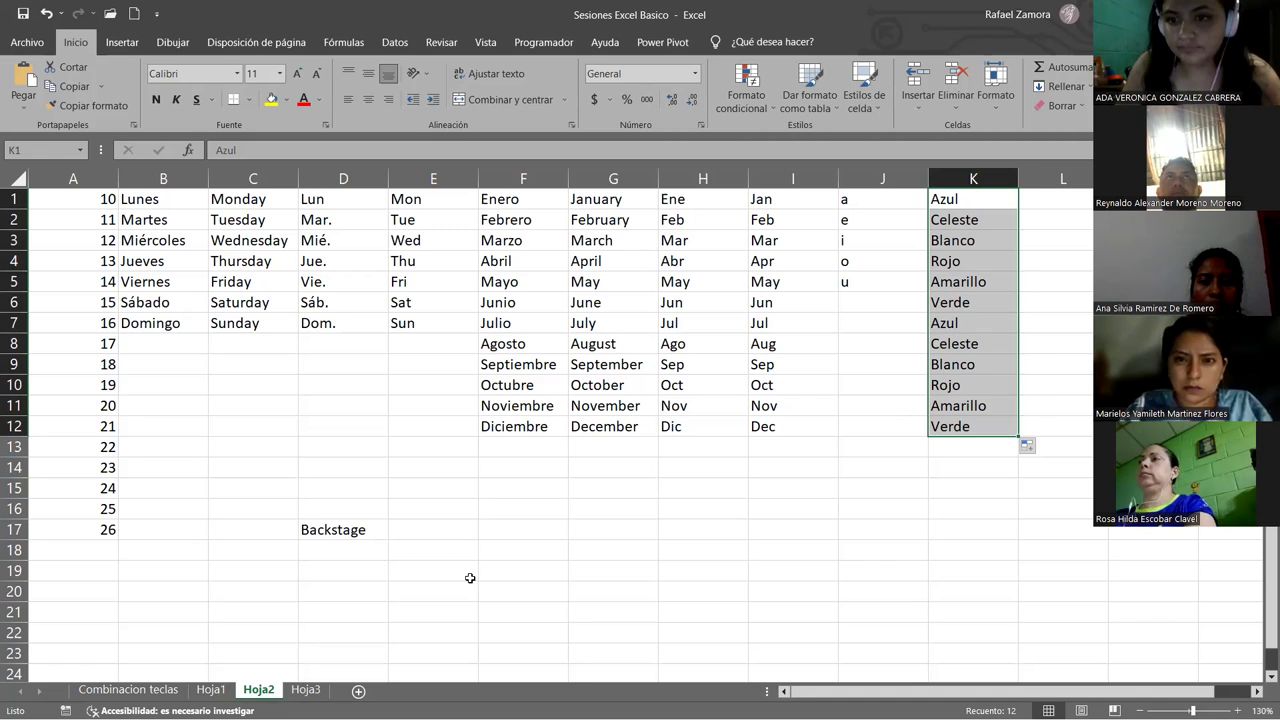
pyautogui.click(854, 23)
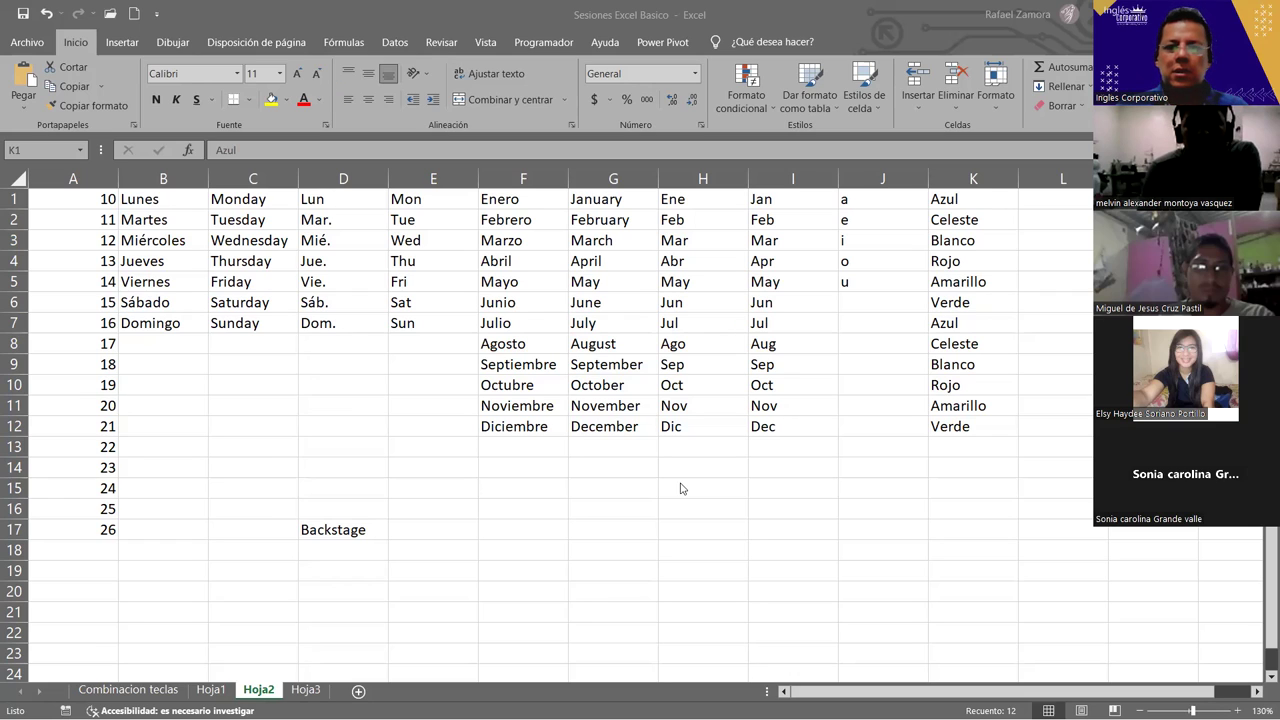
pyautogui.click(963, 523)
pyautogui.click(796, 461)
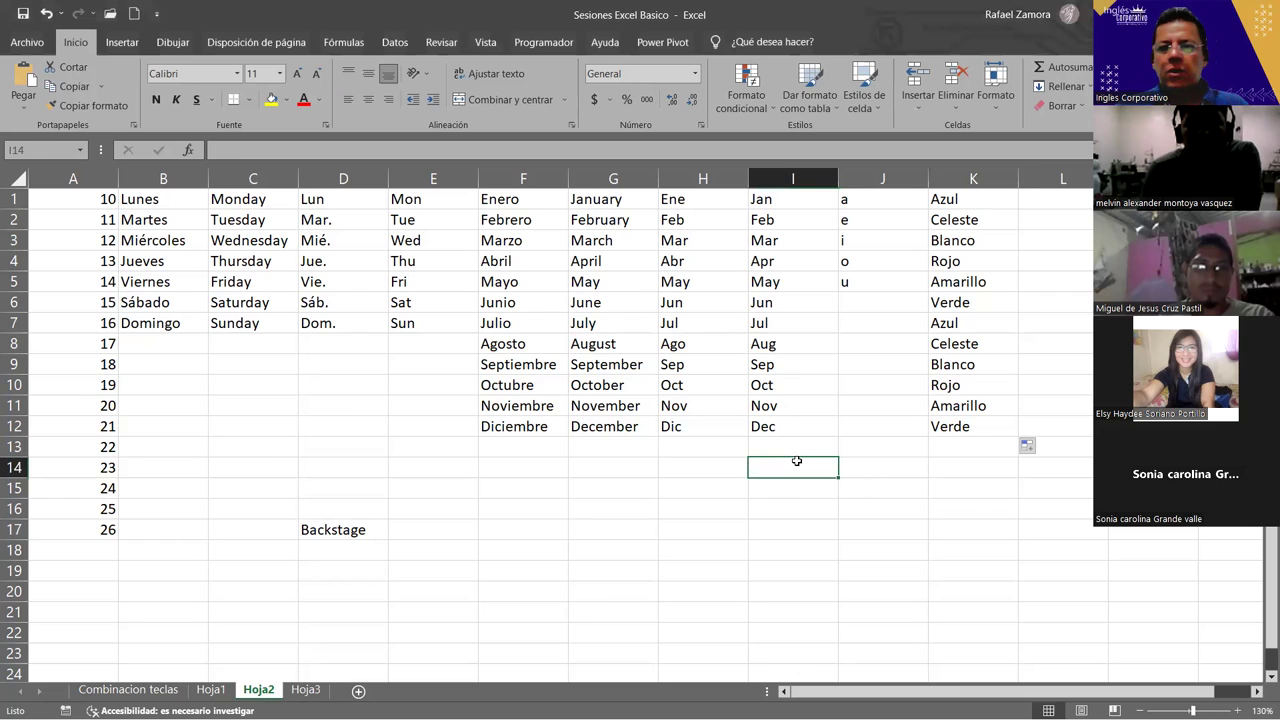
pyautogui.click(1257, 692)
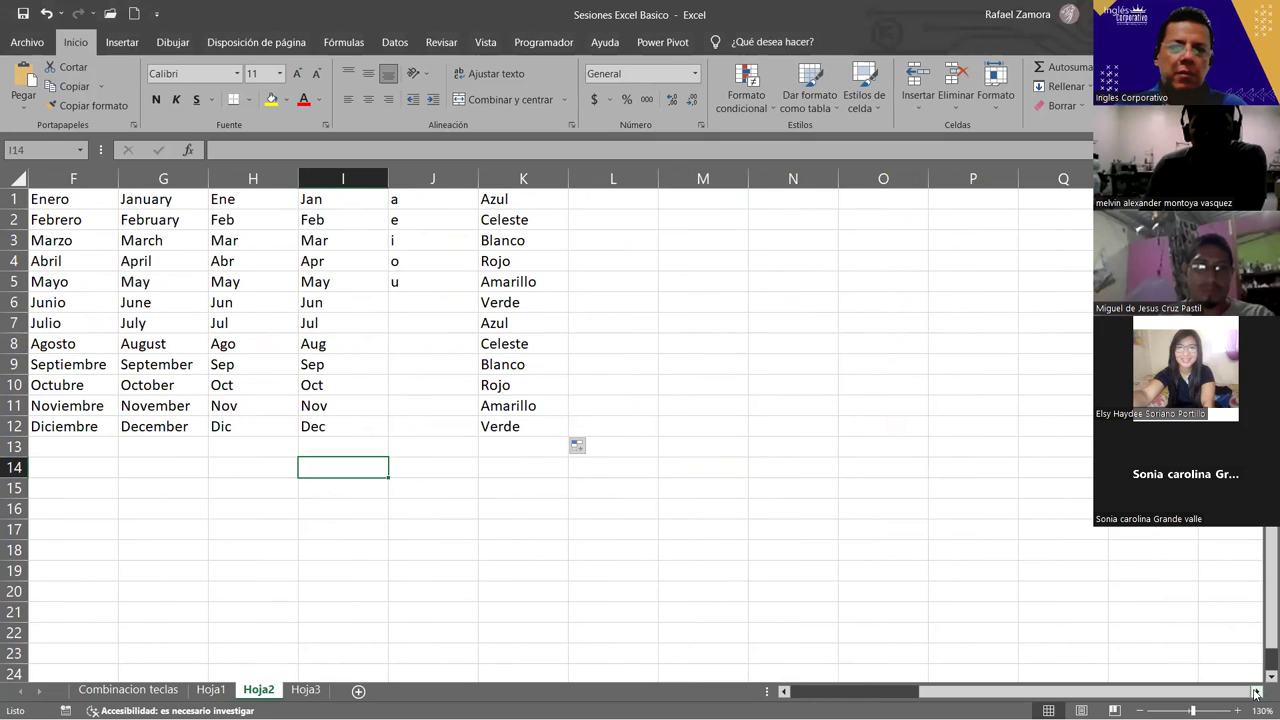
pyautogui.click(778, 578)
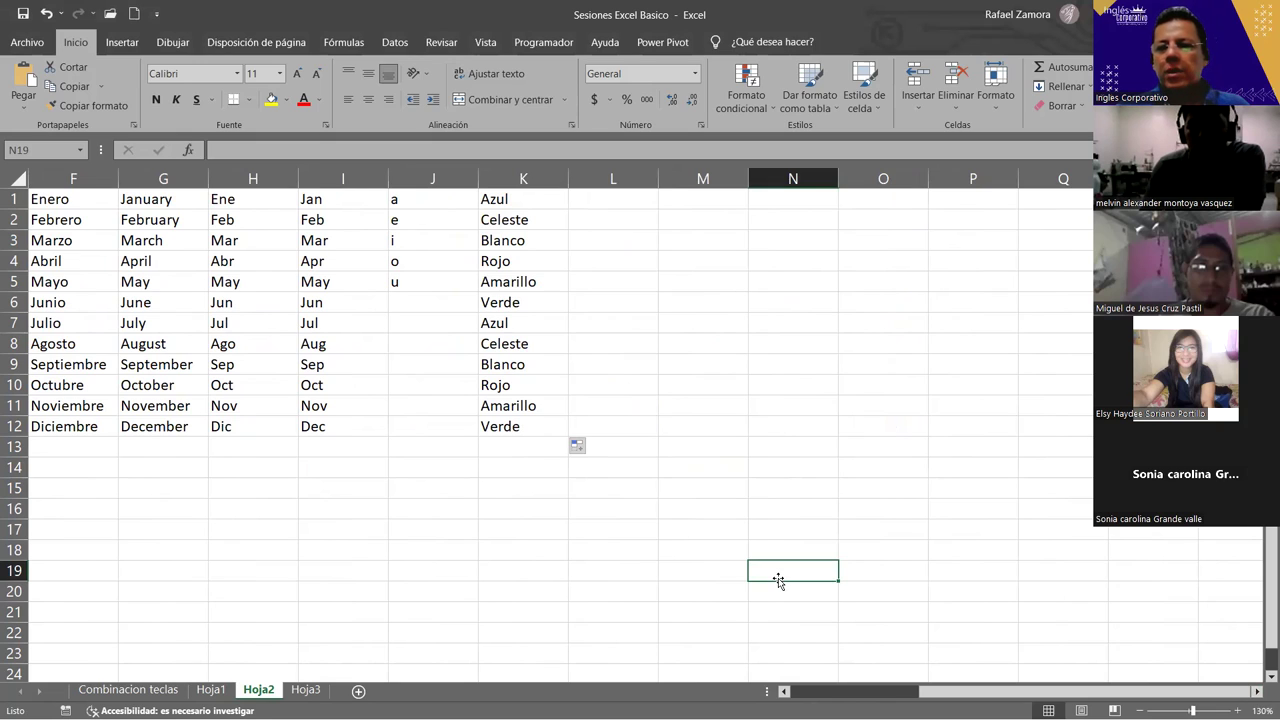
pyautogui.click(583, 207)
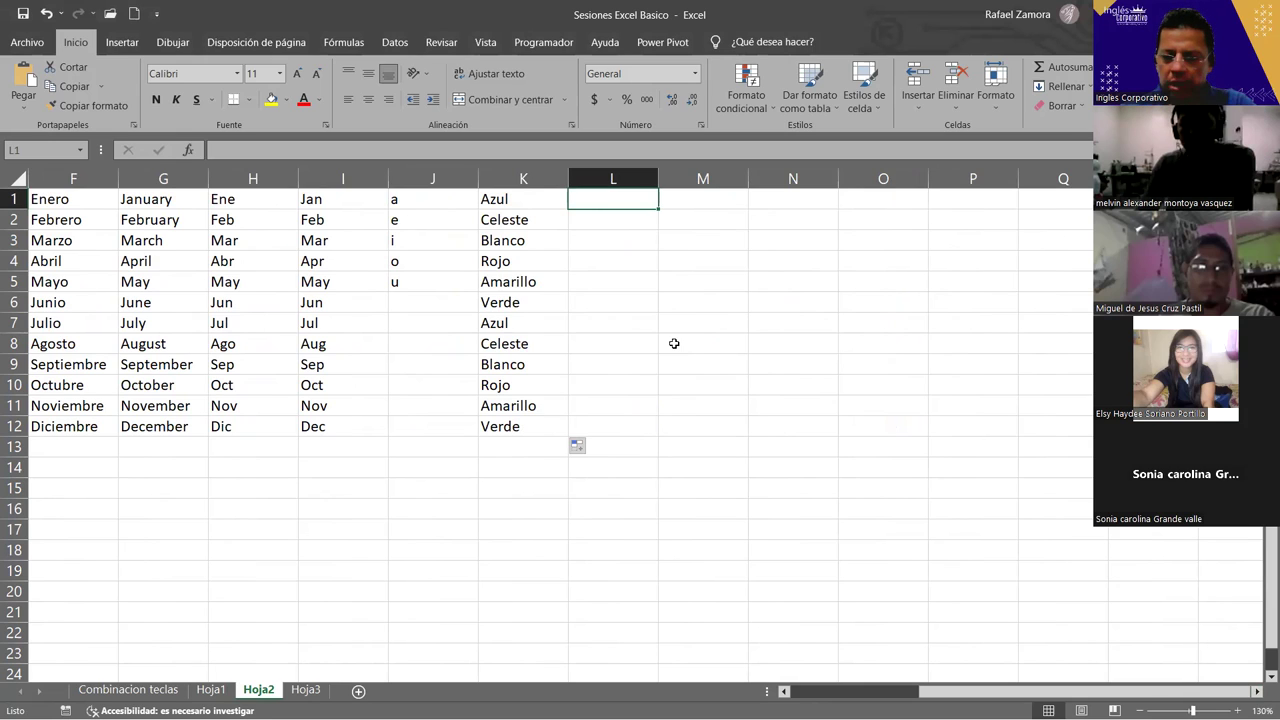
# Enter 1 and 3 in L1:L2 and fill the odd numbers down to 23 in L12.
pyautogui.write('1')
pyautogui.press('Return')
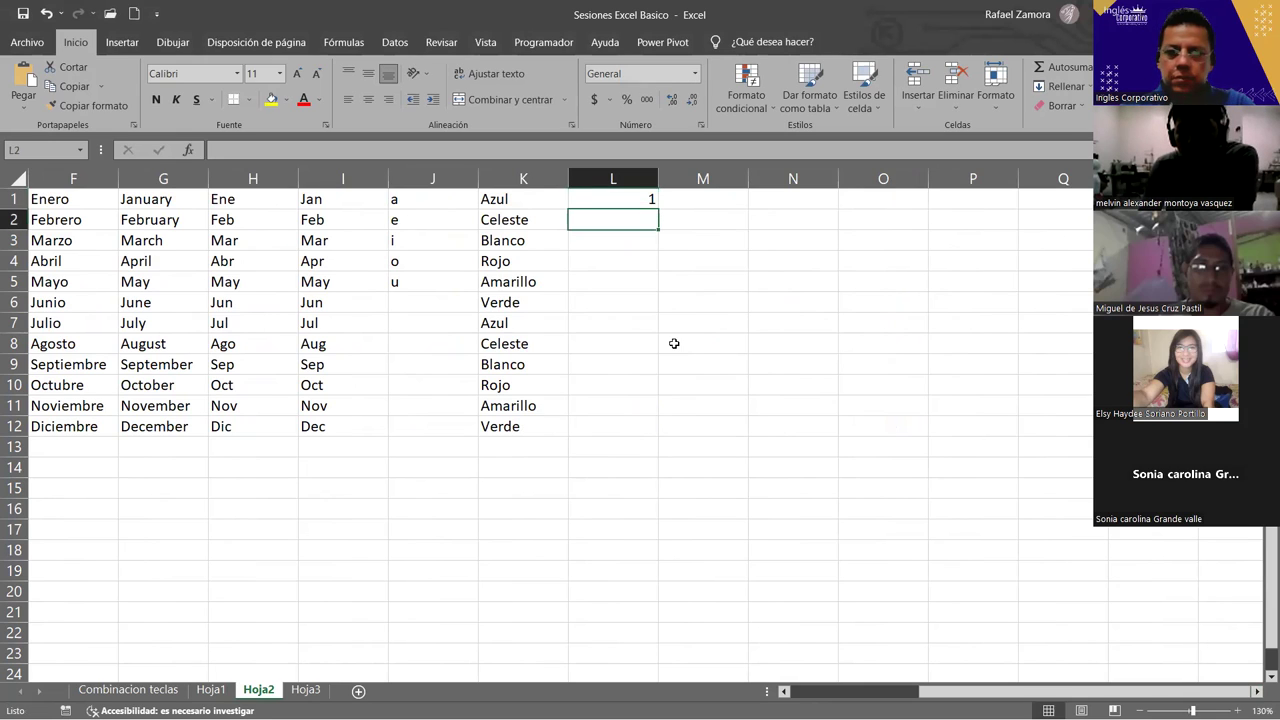
pyautogui.write('3')
pyautogui.press('Return')
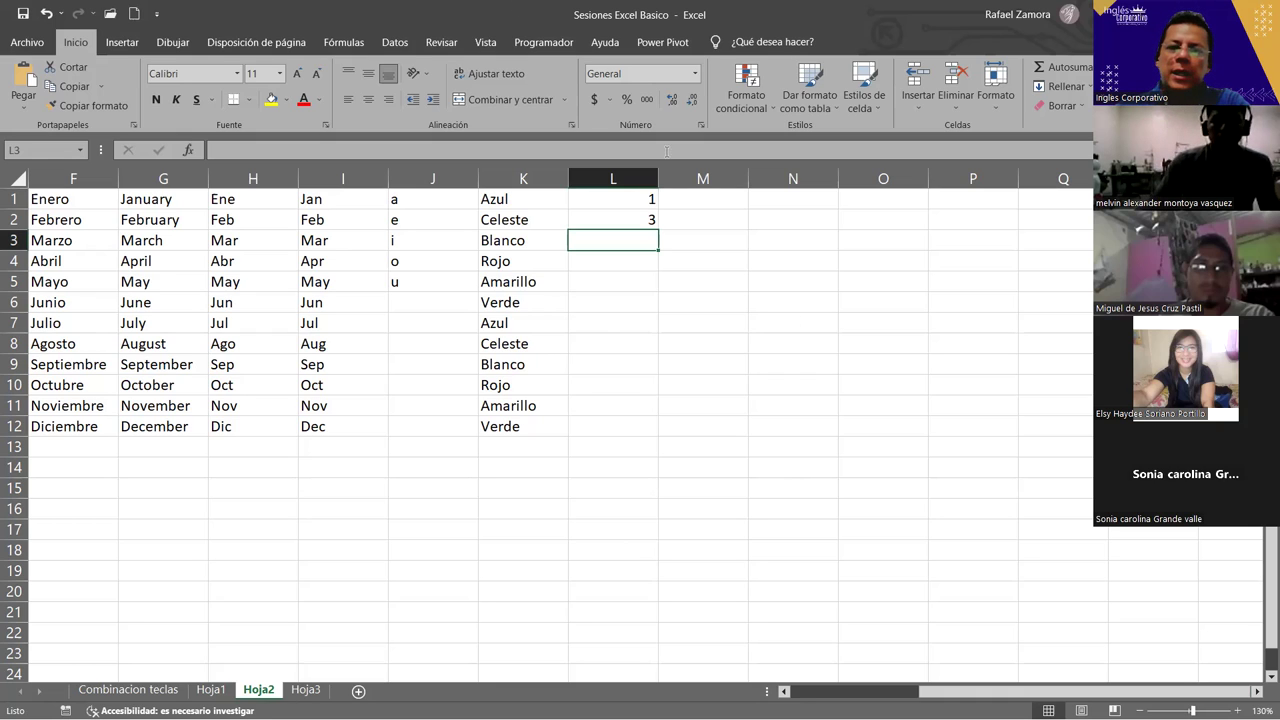
pyautogui.moveTo(645, 198); pyautogui.dragTo(630, 221)
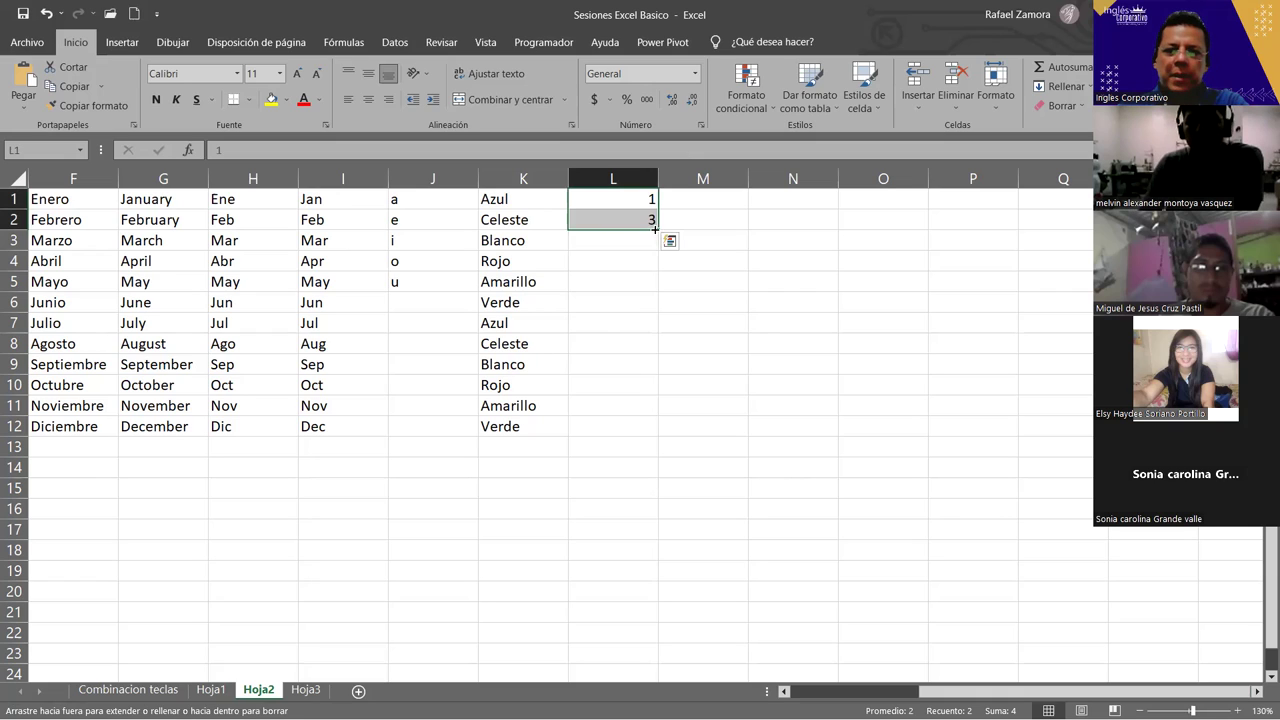
pyautogui.moveTo(655, 229); pyautogui.dragTo(645, 434)
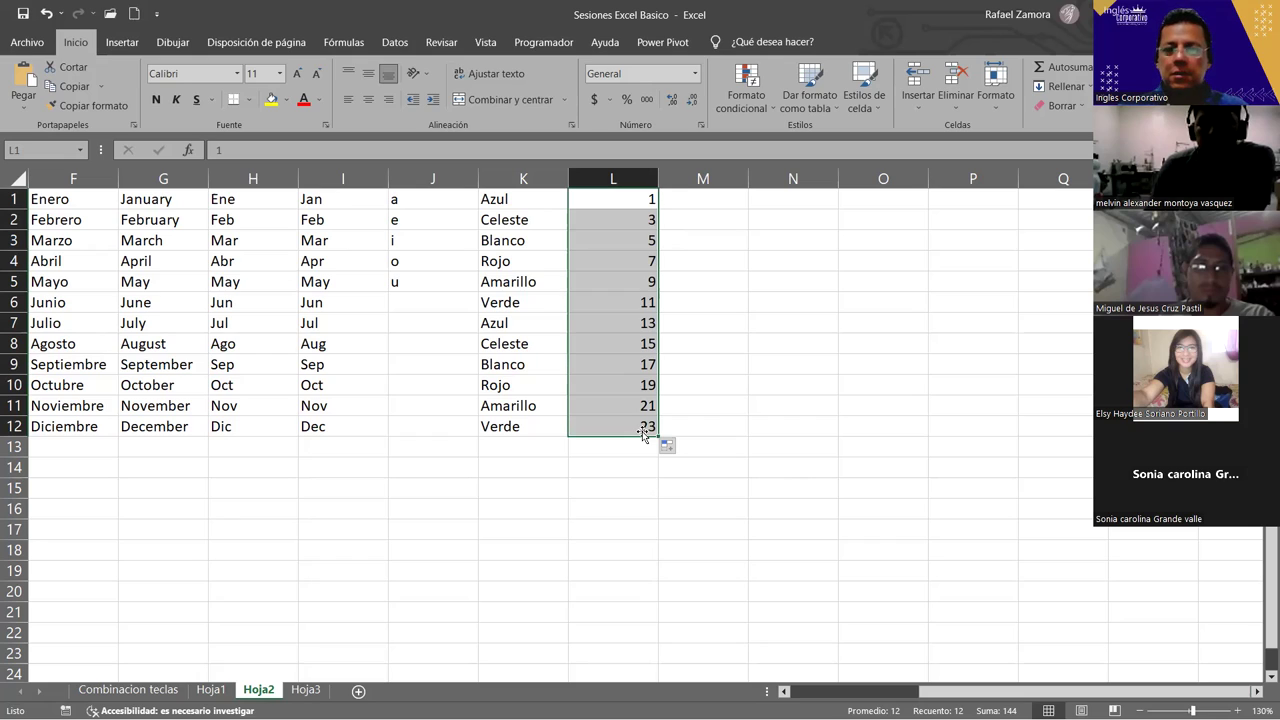
pyautogui.click(613, 196)
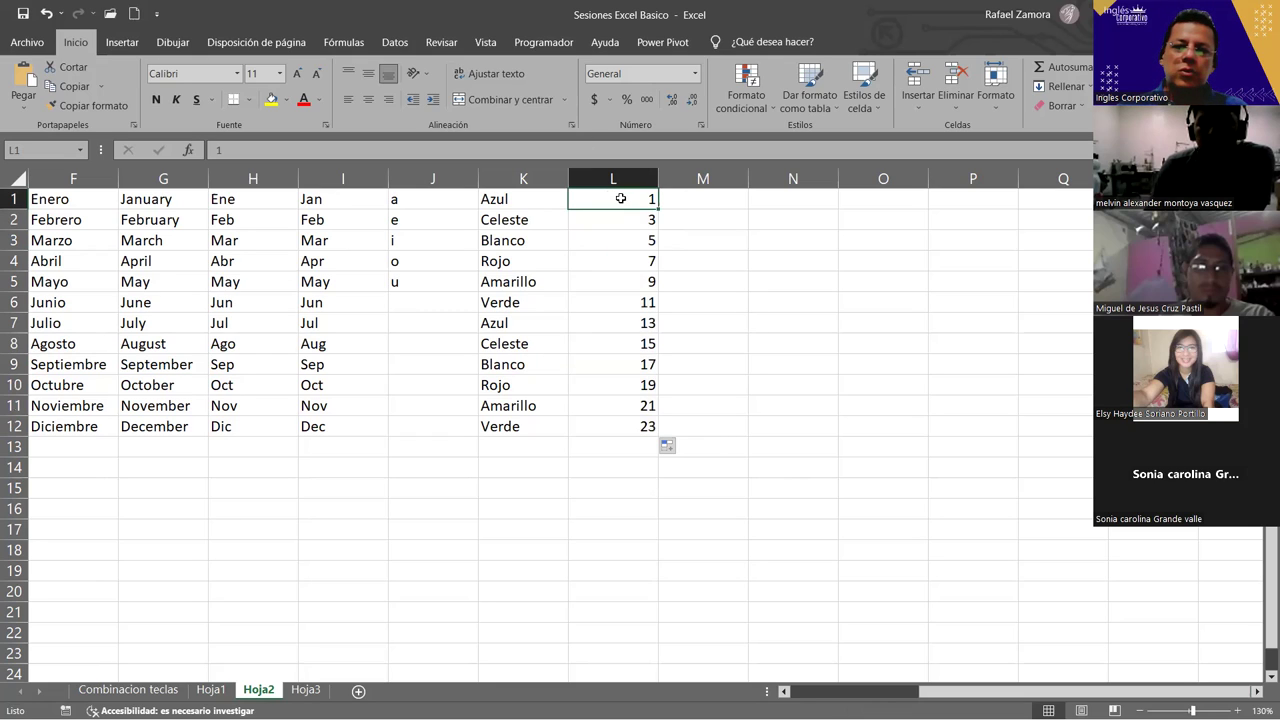
pyautogui.click(620, 217)
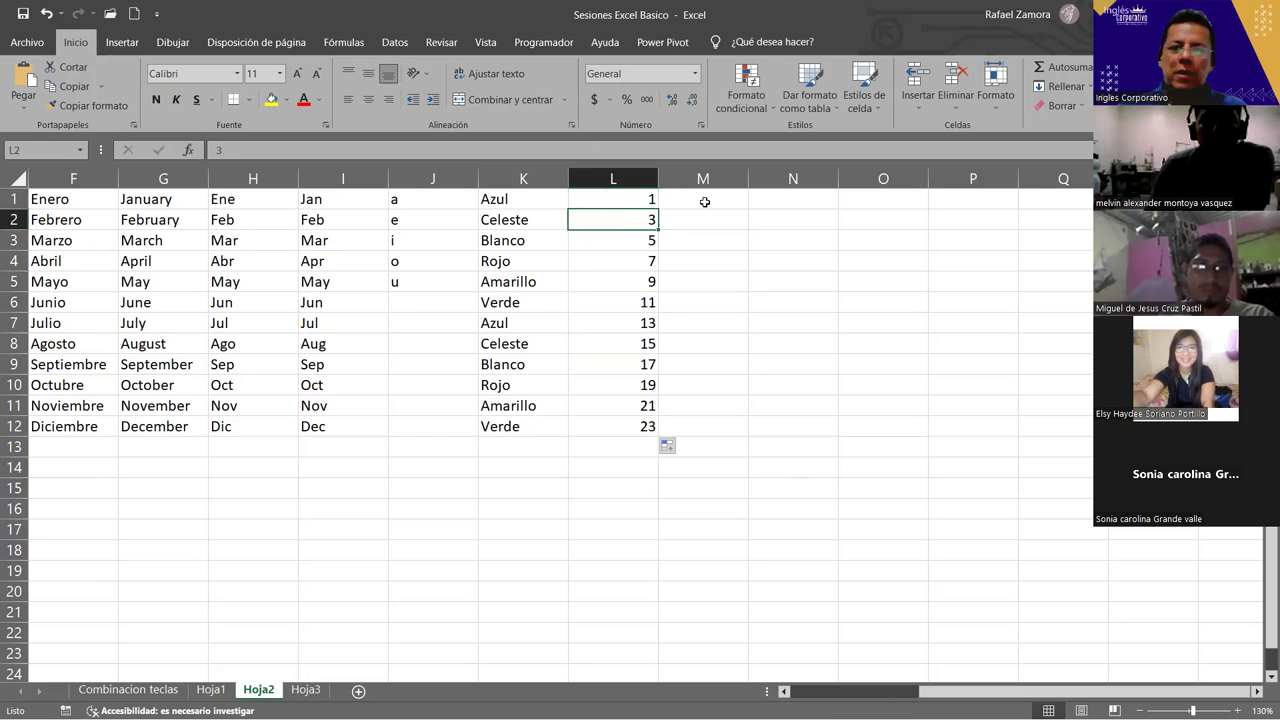
pyautogui.click(703, 198)
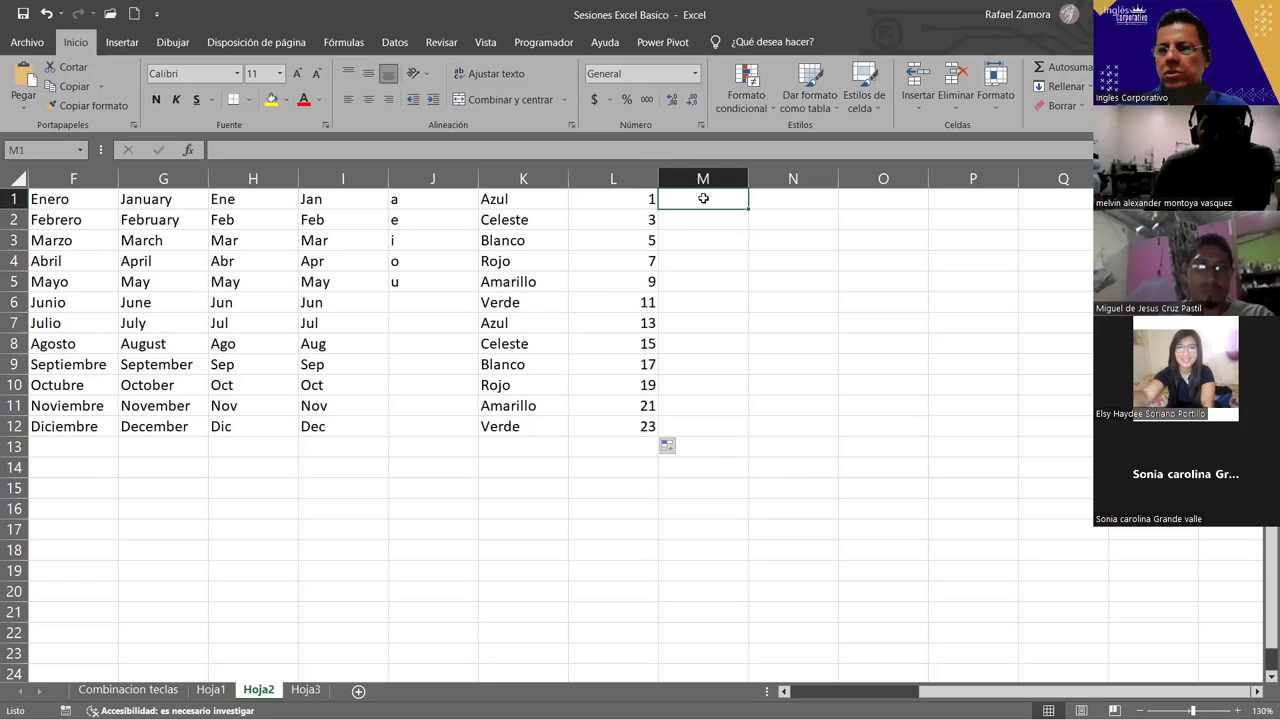
pyautogui.write('2')
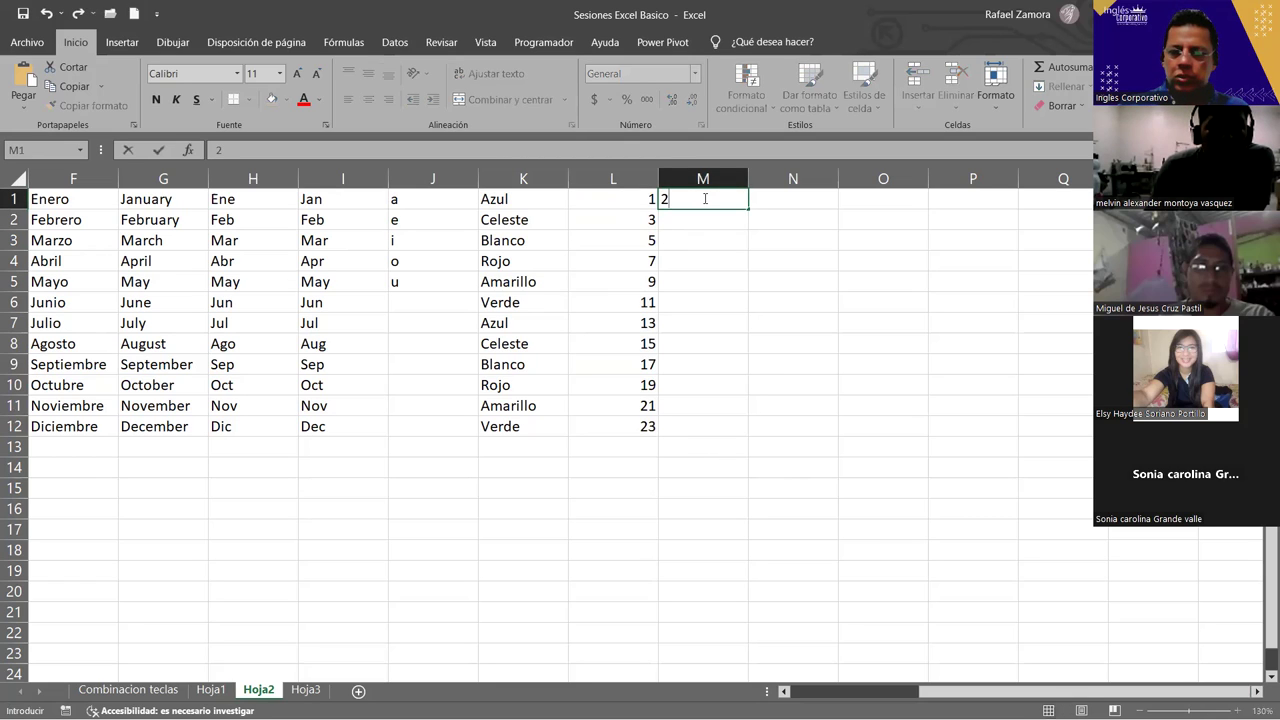
pyautogui.press('Return')
pyautogui.write('4')
pyautogui.press('Return')
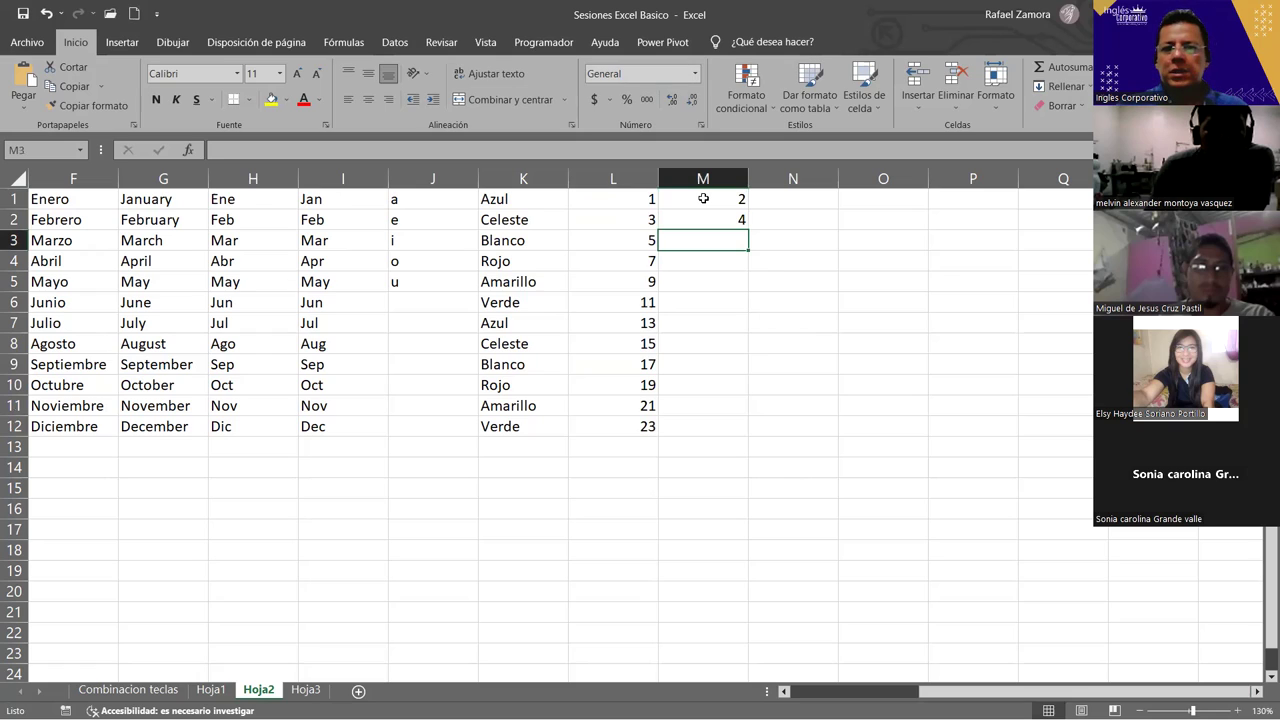
pyautogui.moveTo(703, 198); pyautogui.dragTo(703, 219)
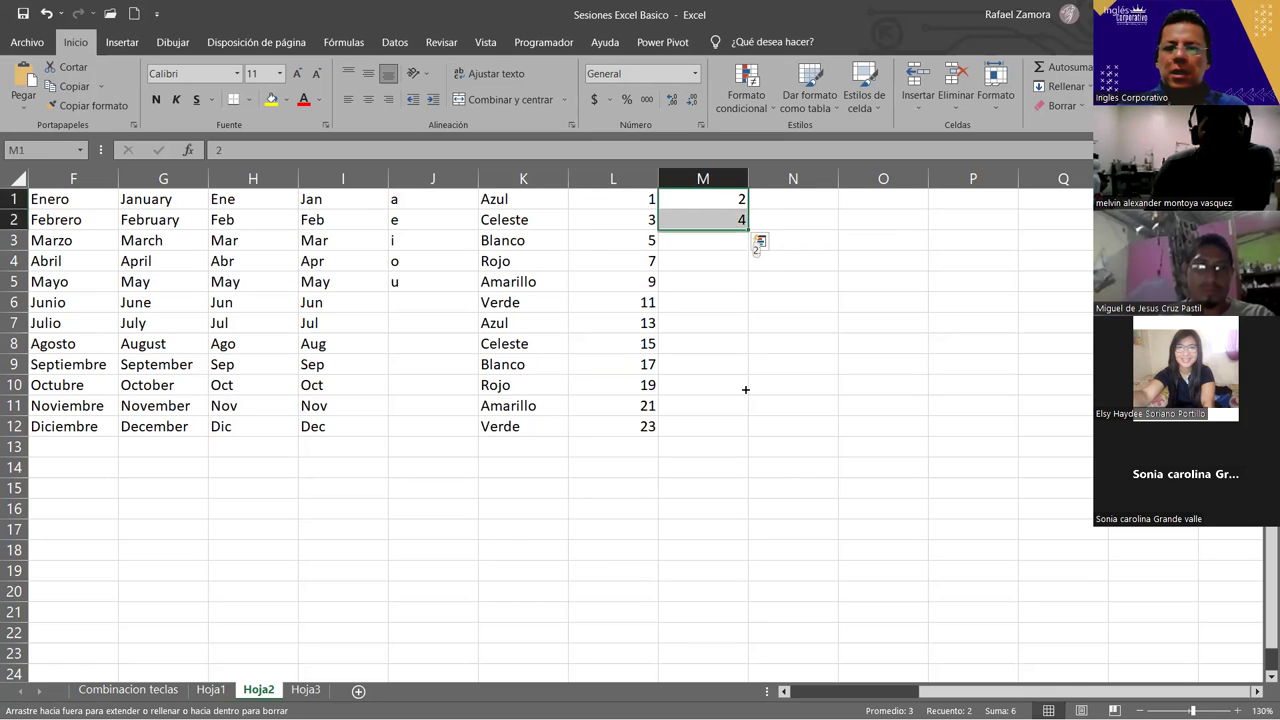
pyautogui.moveTo(740, 413); pyautogui.dragTo(736, 428)
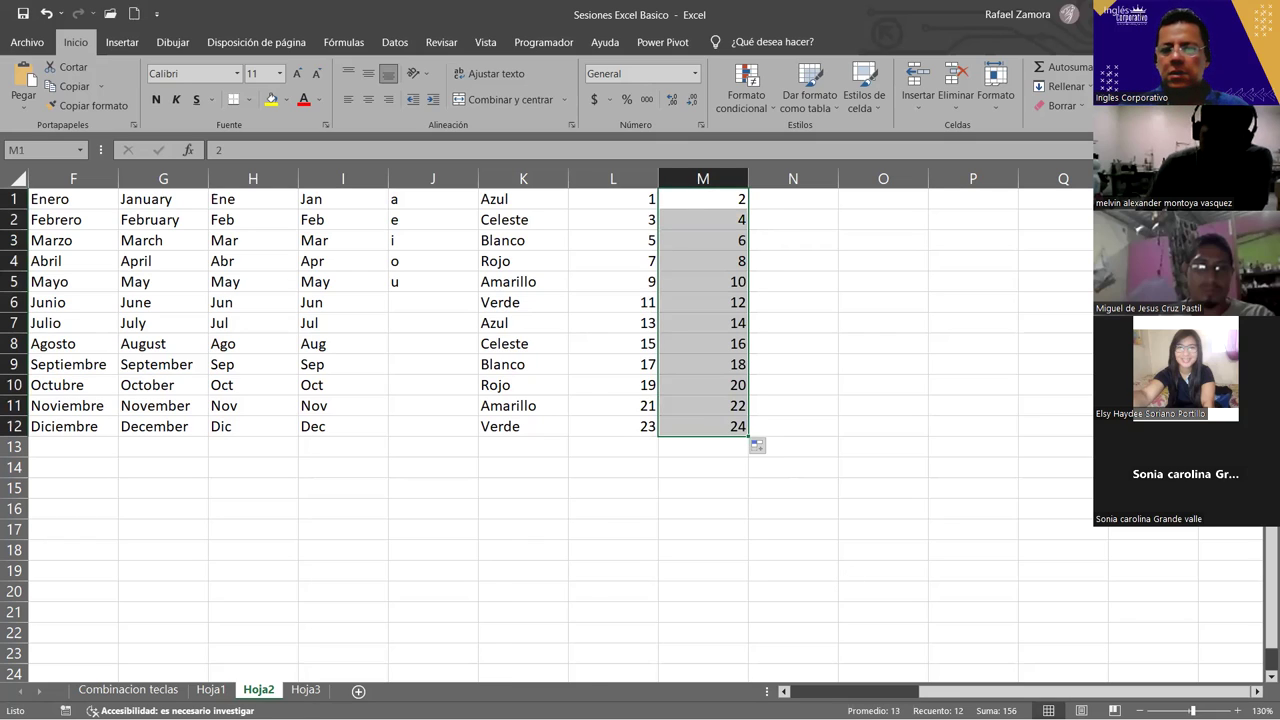
pyautogui.click(790, 197)
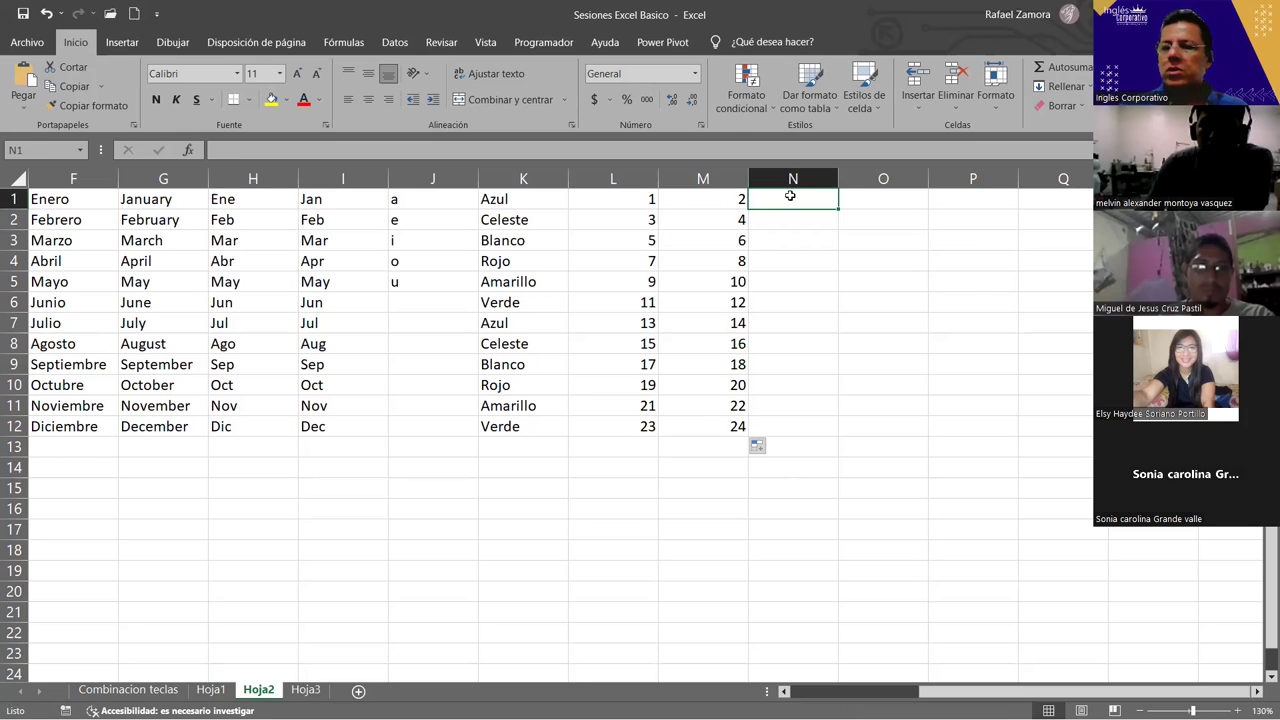
# Enter 3 and 6 in N1:N2 and extend the multiples of three to 36 in N12.
pyautogui.write('3')
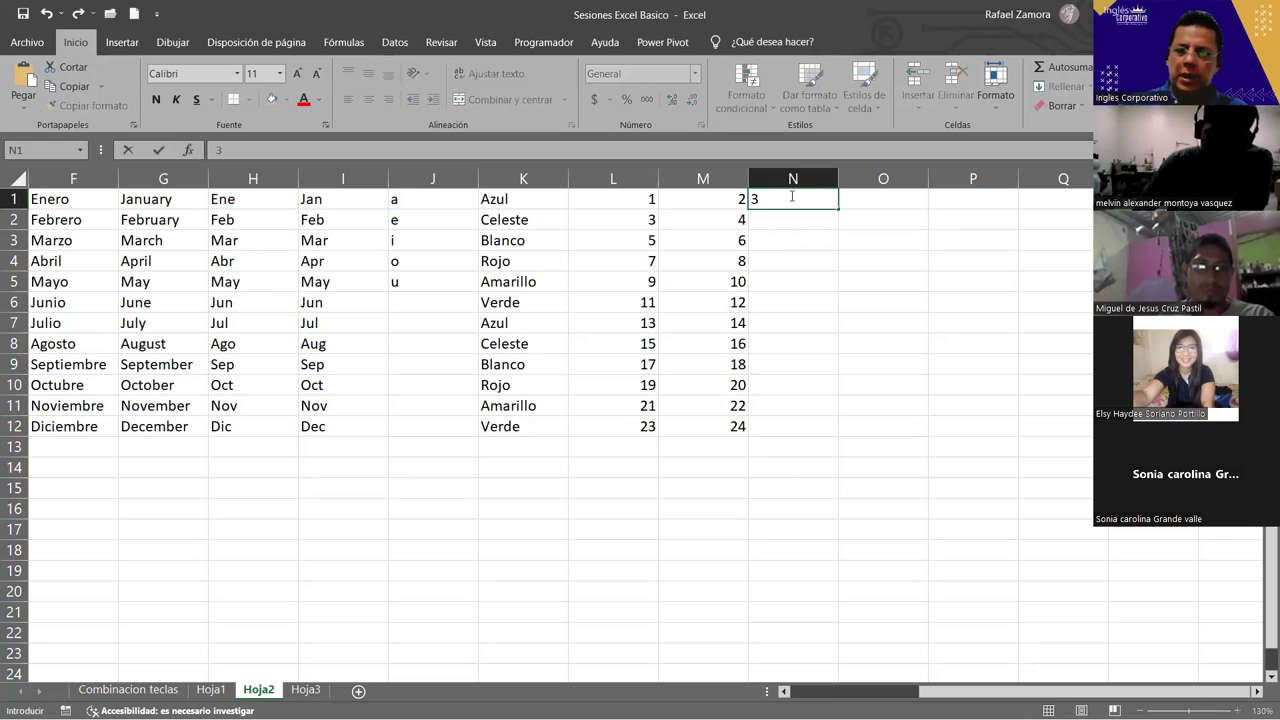
pyautogui.press('Return')
pyautogui.write('6')
pyautogui.press('Return')
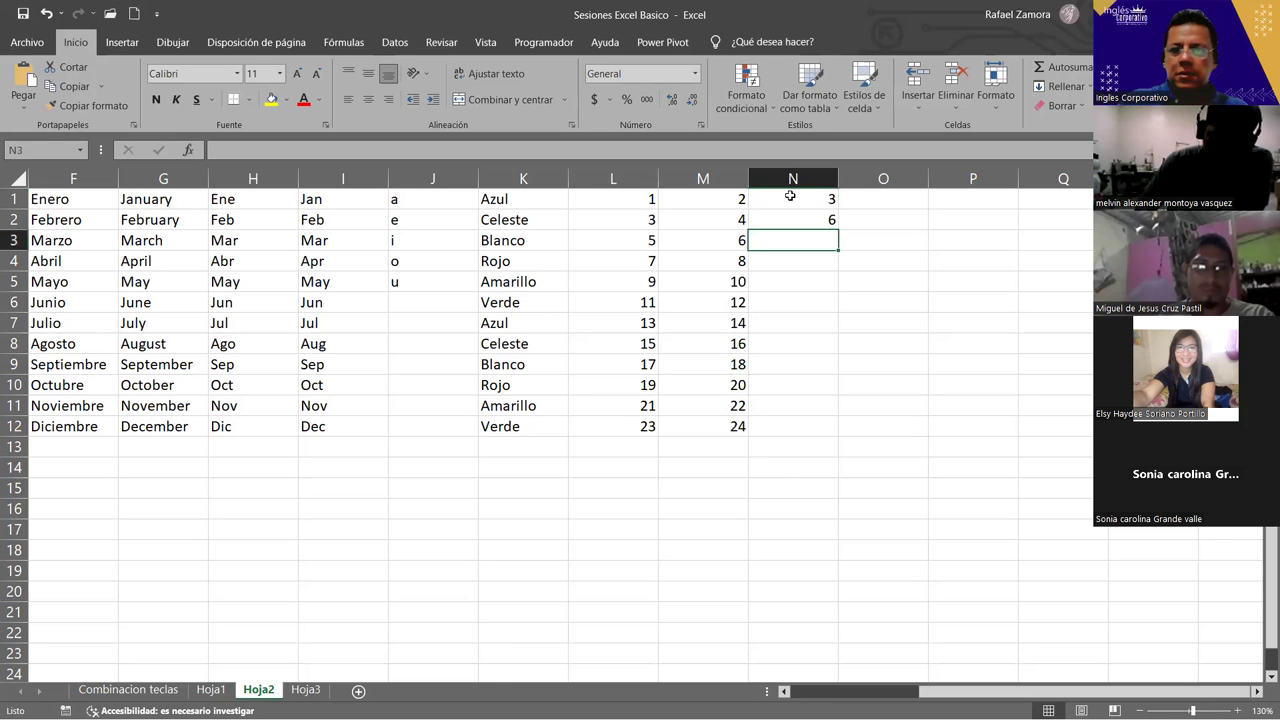
pyautogui.moveTo(790, 196); pyautogui.dragTo(785, 449)
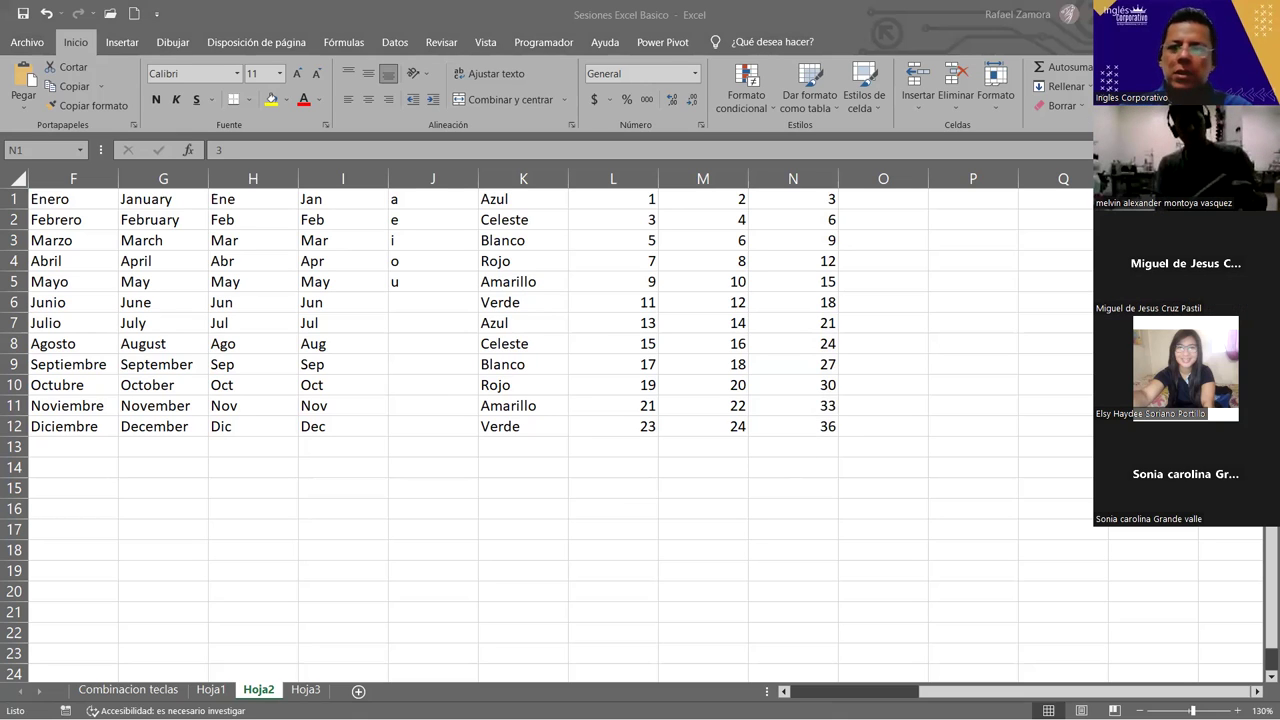
pyautogui.hotkey('ctrl', 'shift', 'Down')
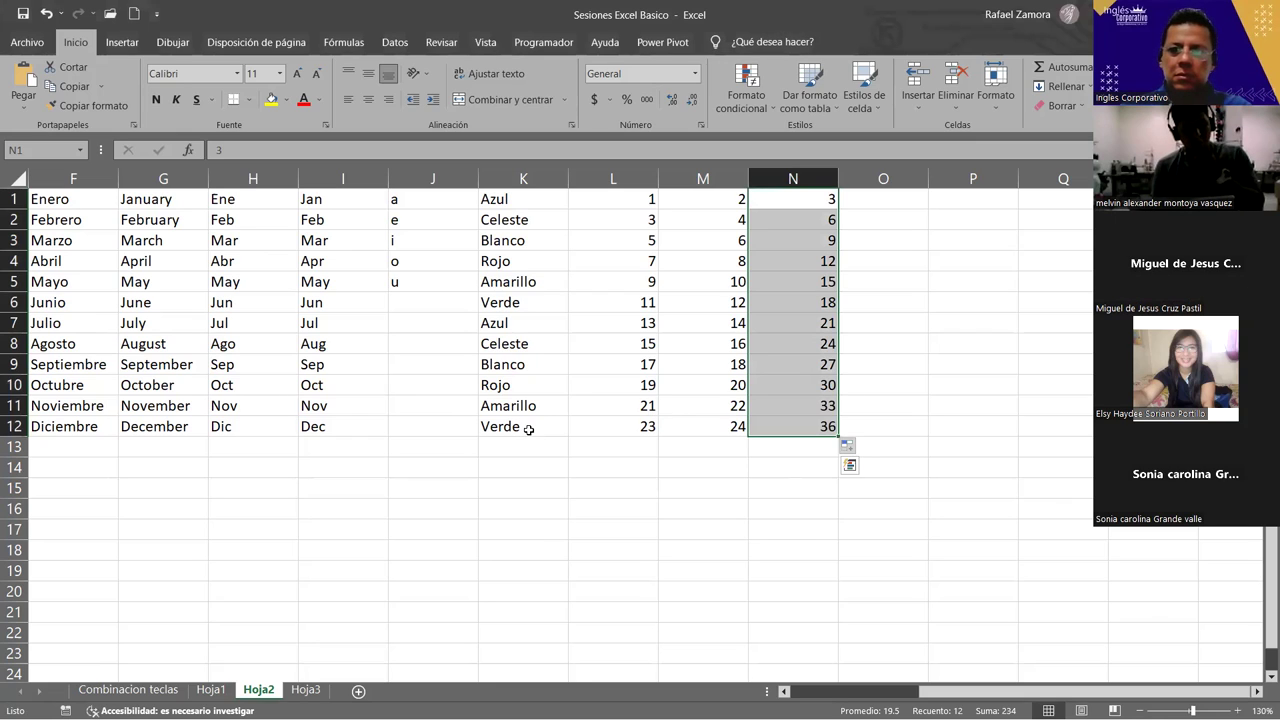
pyautogui.click(433, 364)
pyautogui.click(527, 325)
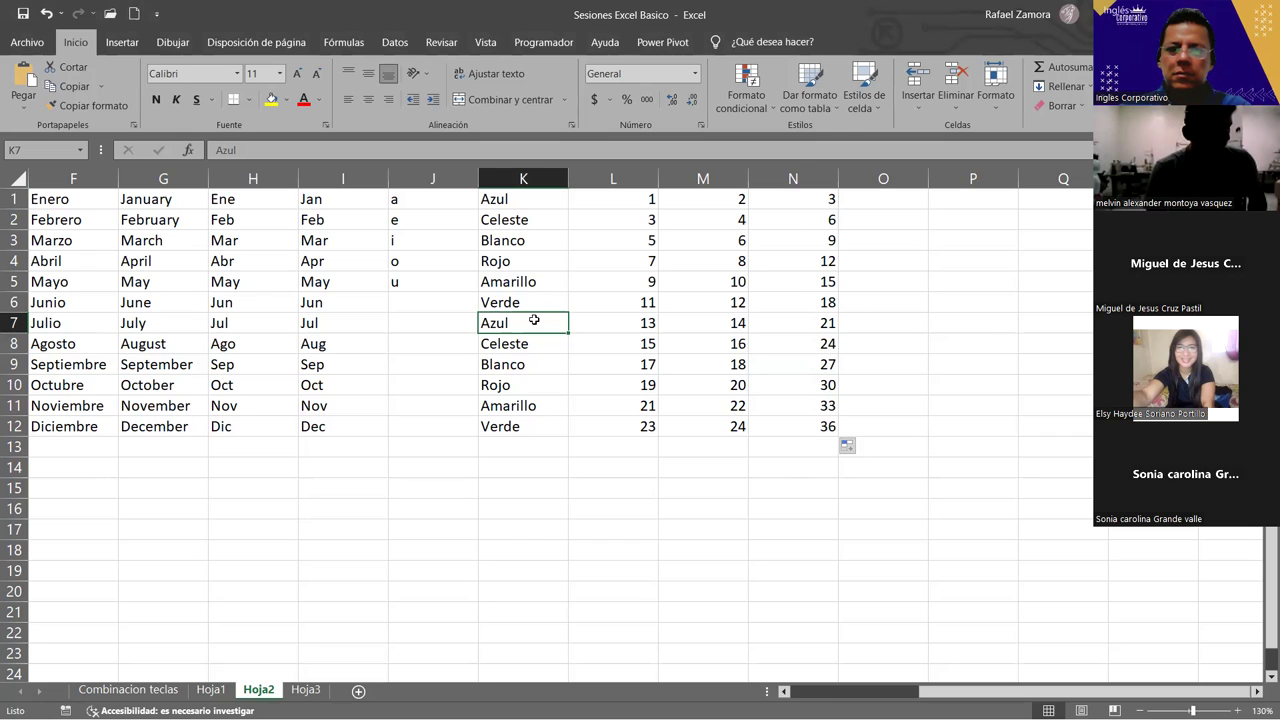
pyautogui.click(524, 528)
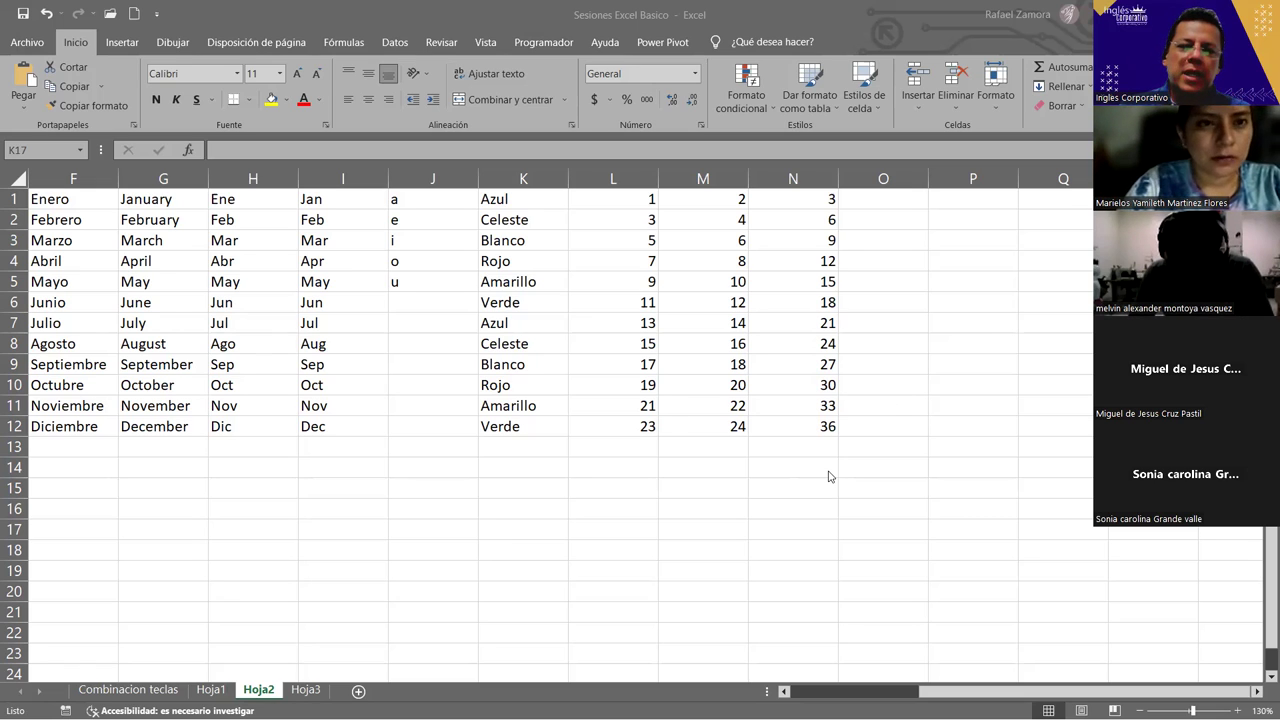
pyautogui.click(793, 479)
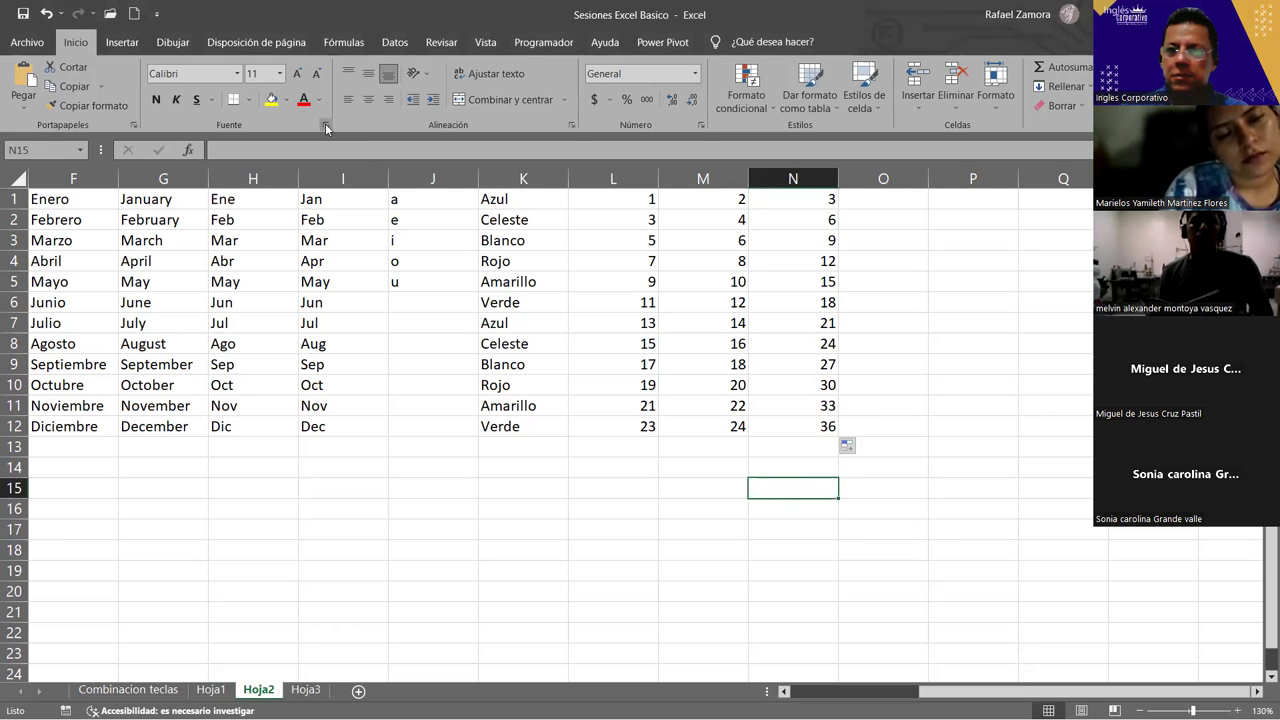
pyautogui.click(836, 366)
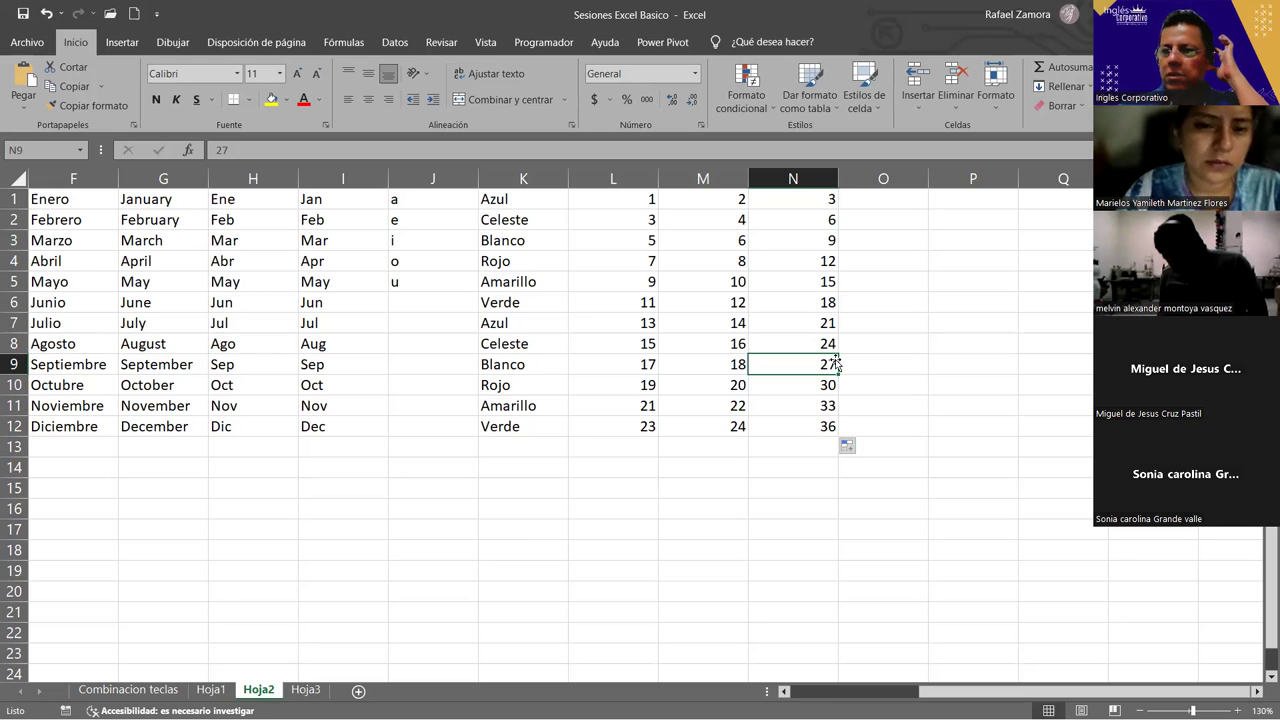
pyautogui.click(406, 524)
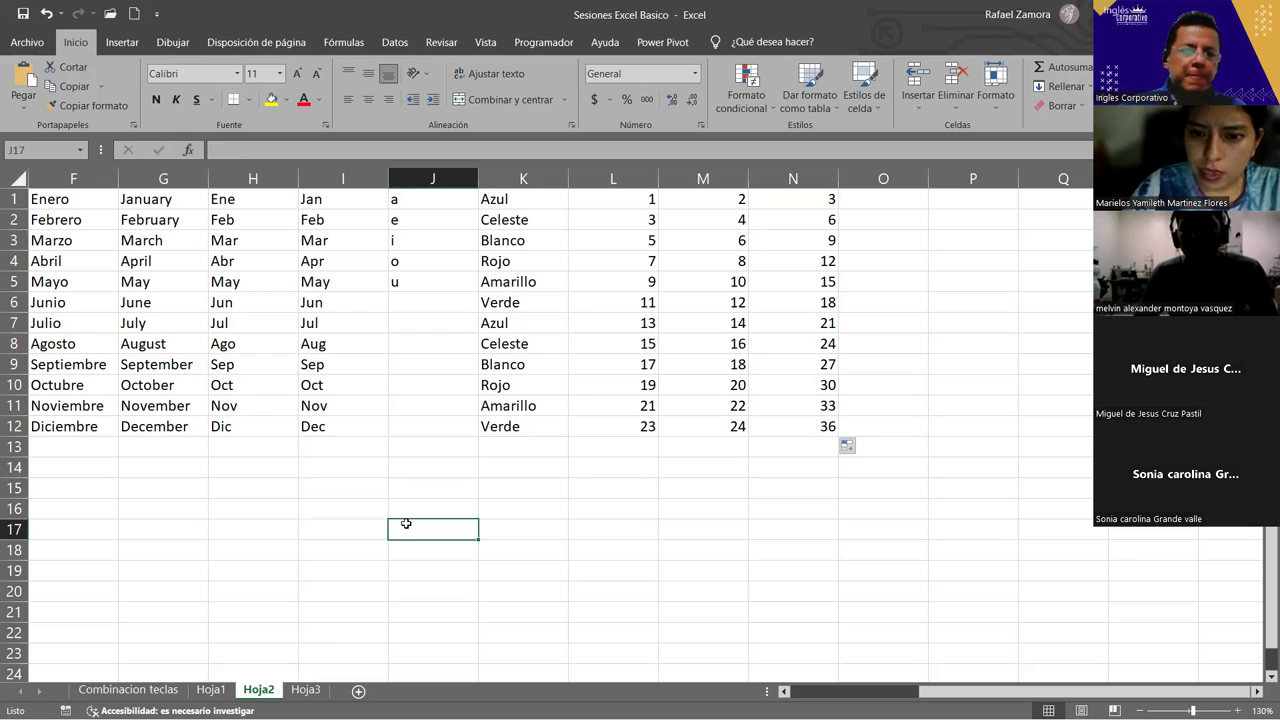
# Delete the empty Hoja3 sheet, leaving Combinacion teclas, Hoja1 and Hoja2.
pyautogui.hotkey('ctrl', 'pagedown')
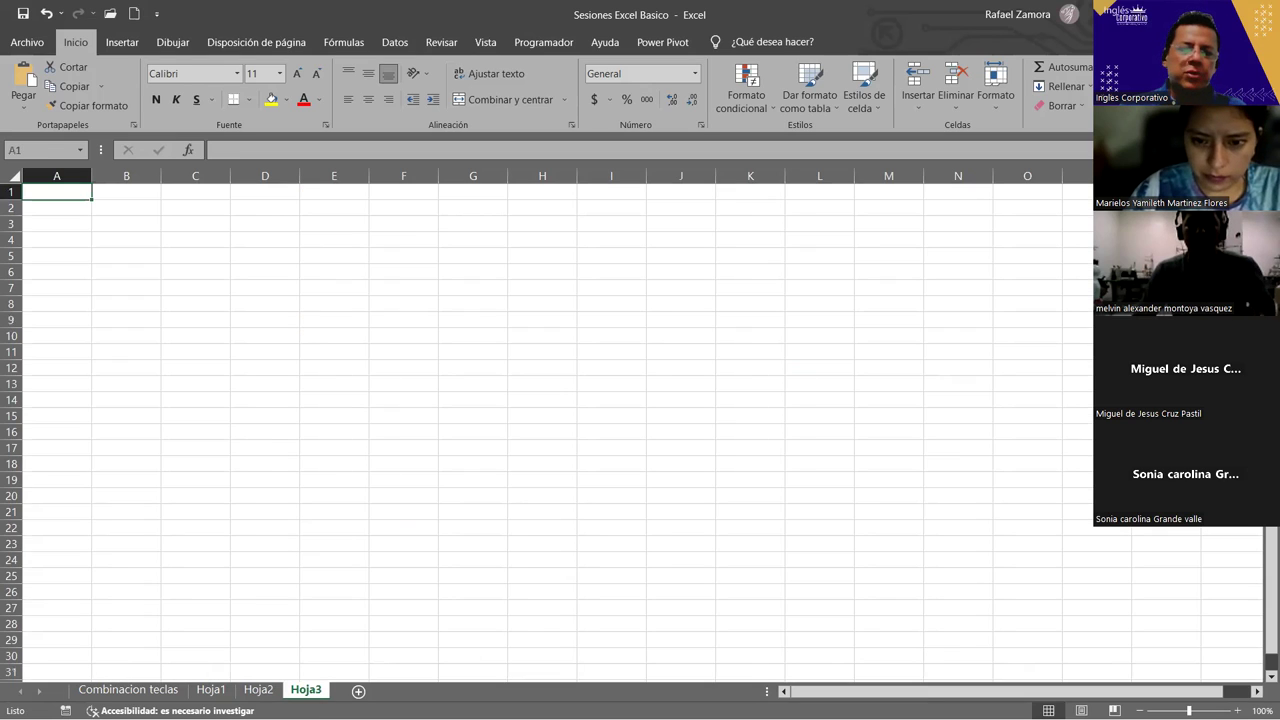
pyautogui.rightClick(300, 692)
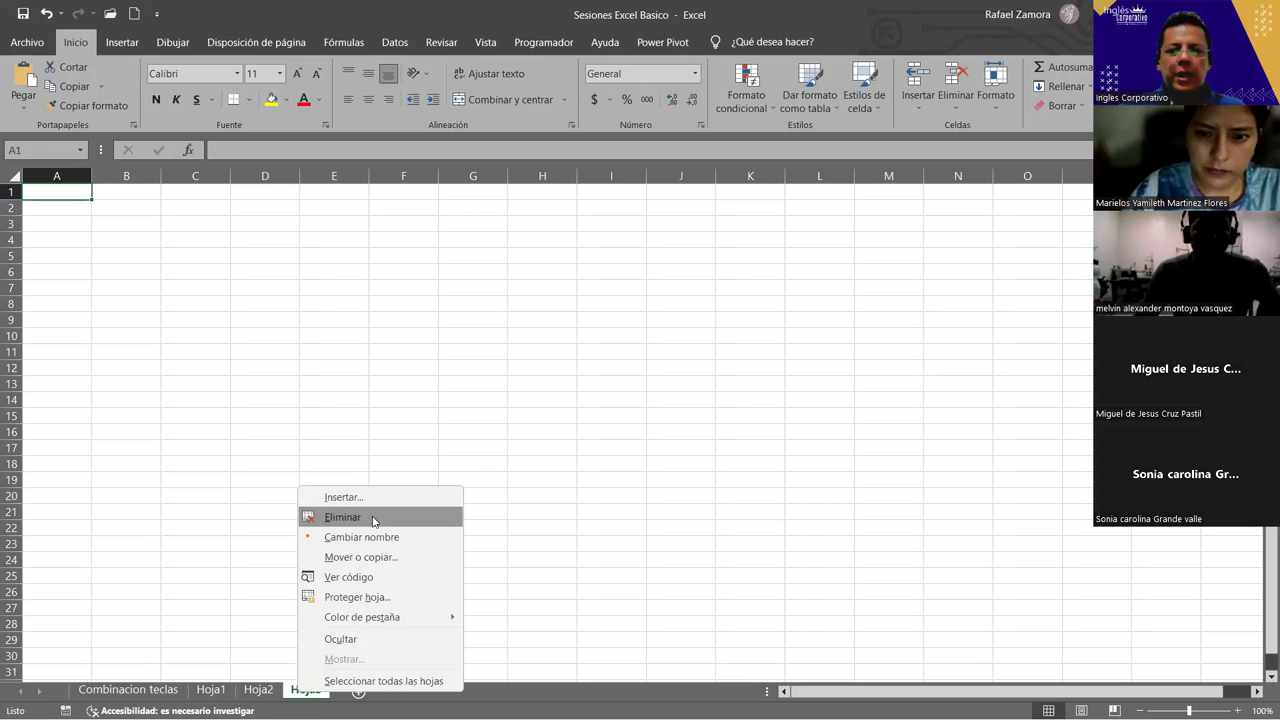
pyautogui.click(373, 519)
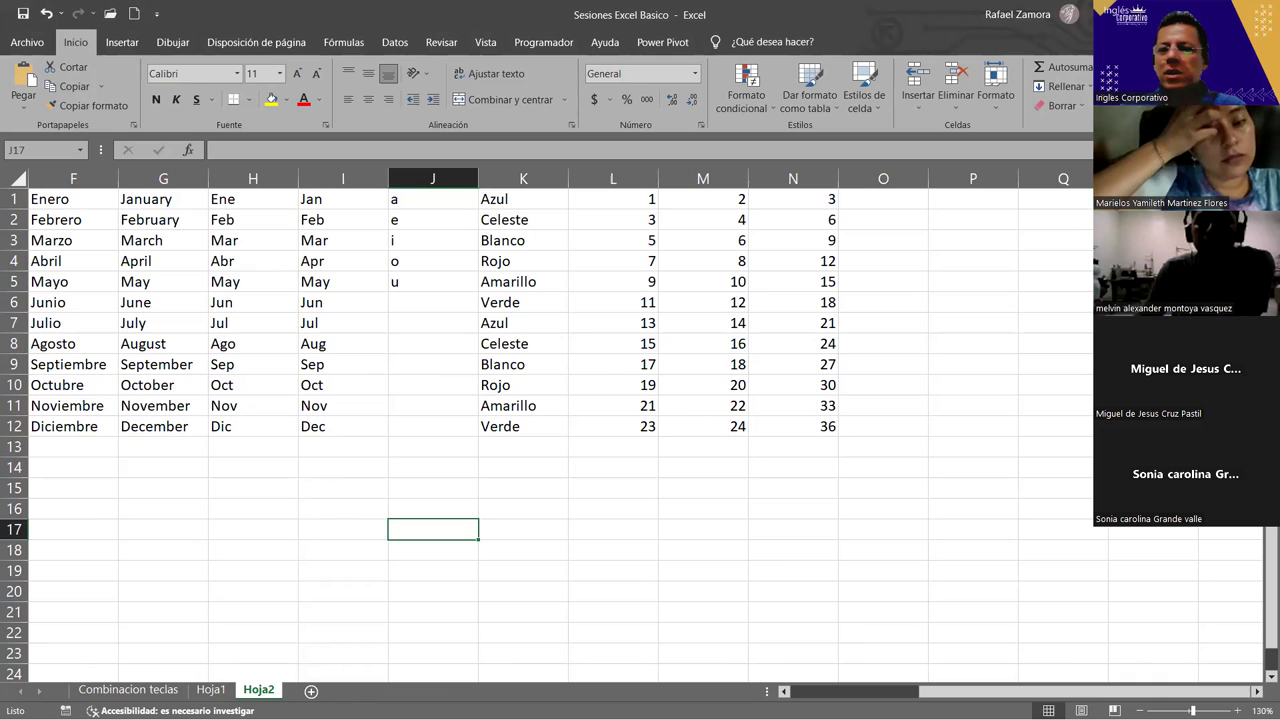
pyautogui.click(793, 612)
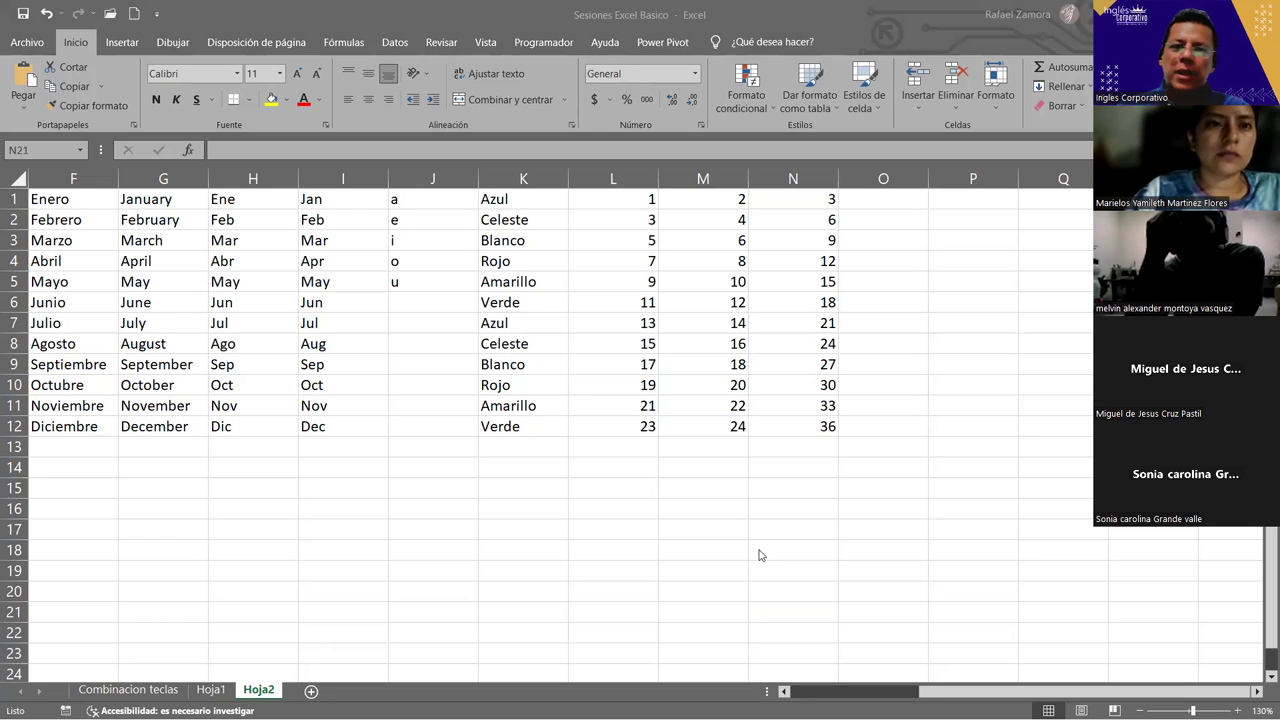
pyautogui.click(598, 389)
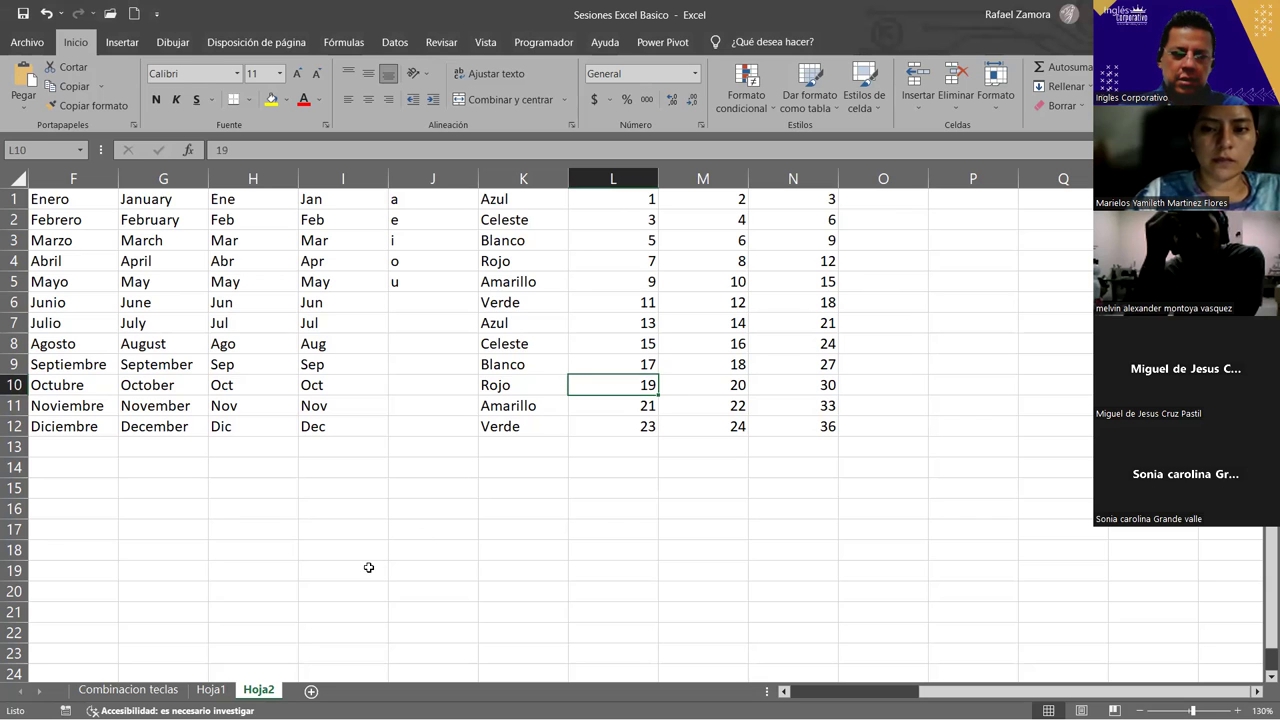
pyautogui.click(211, 690)
pyautogui.click(258, 690)
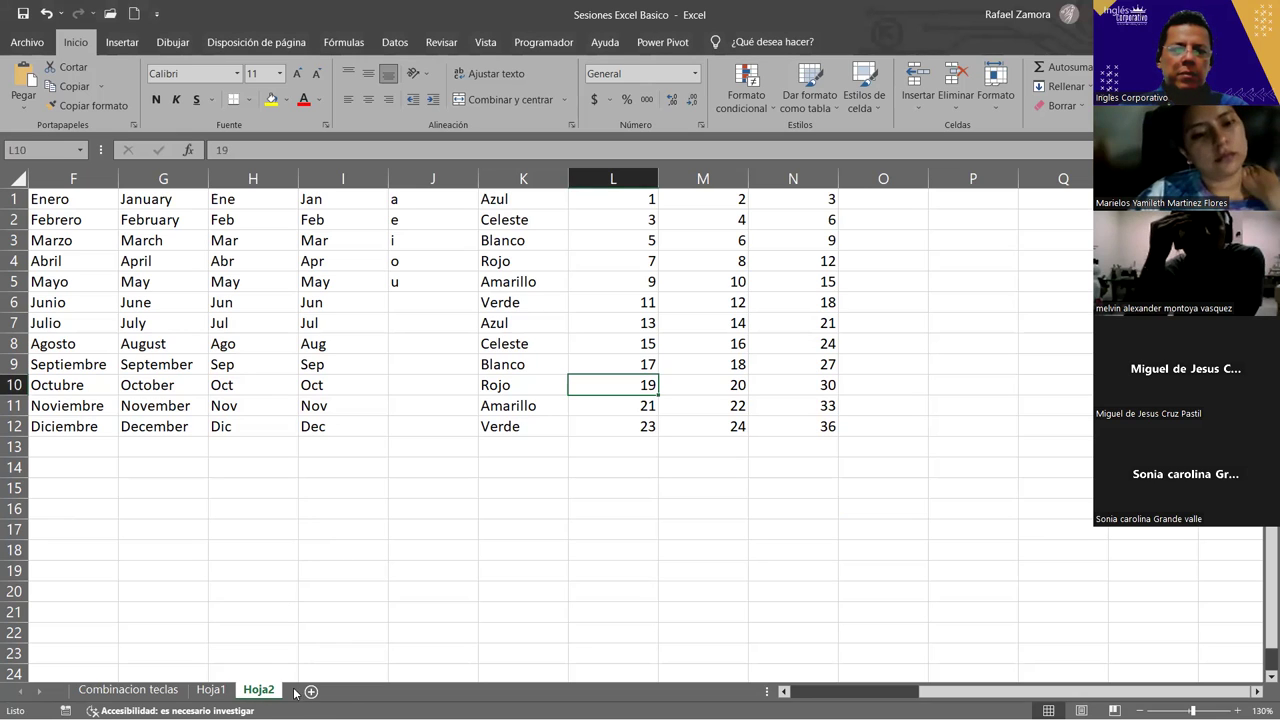
# Rename the Hoja2 sheet to 'Serie de relleno', then switch to Hoja1.
pyautogui.doubleClick(263, 690)
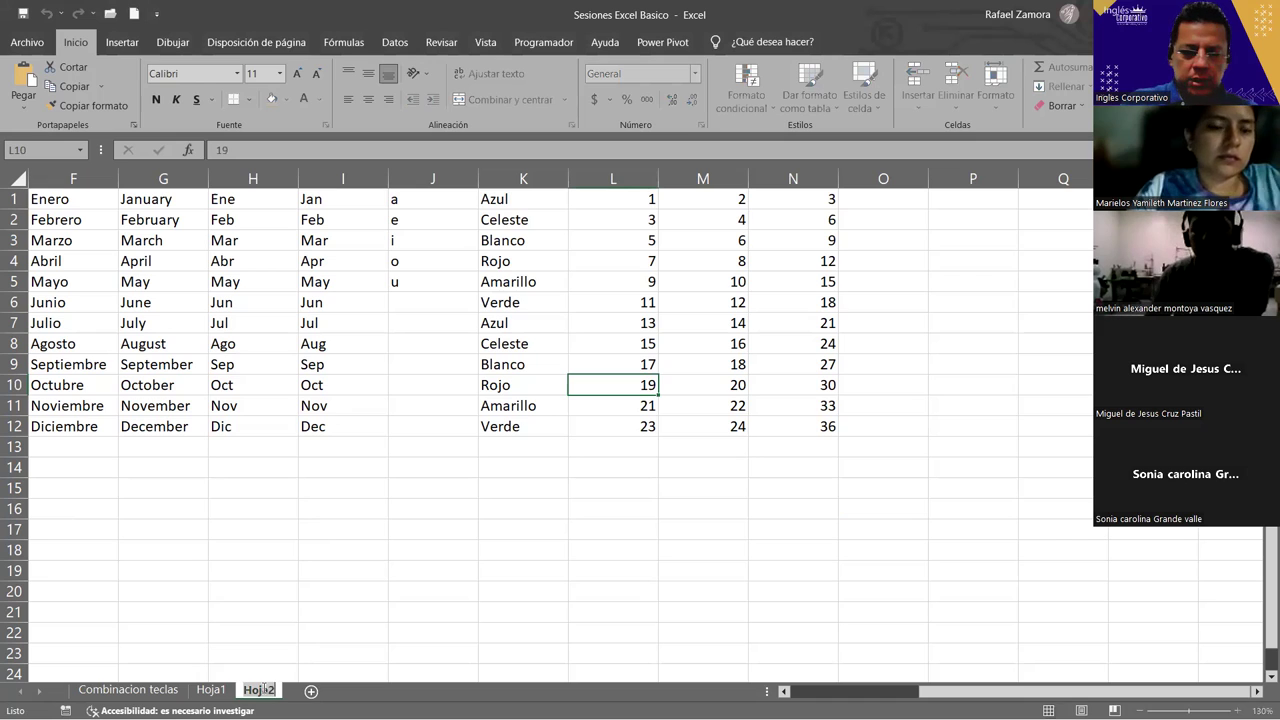
pyautogui.write('Serie')
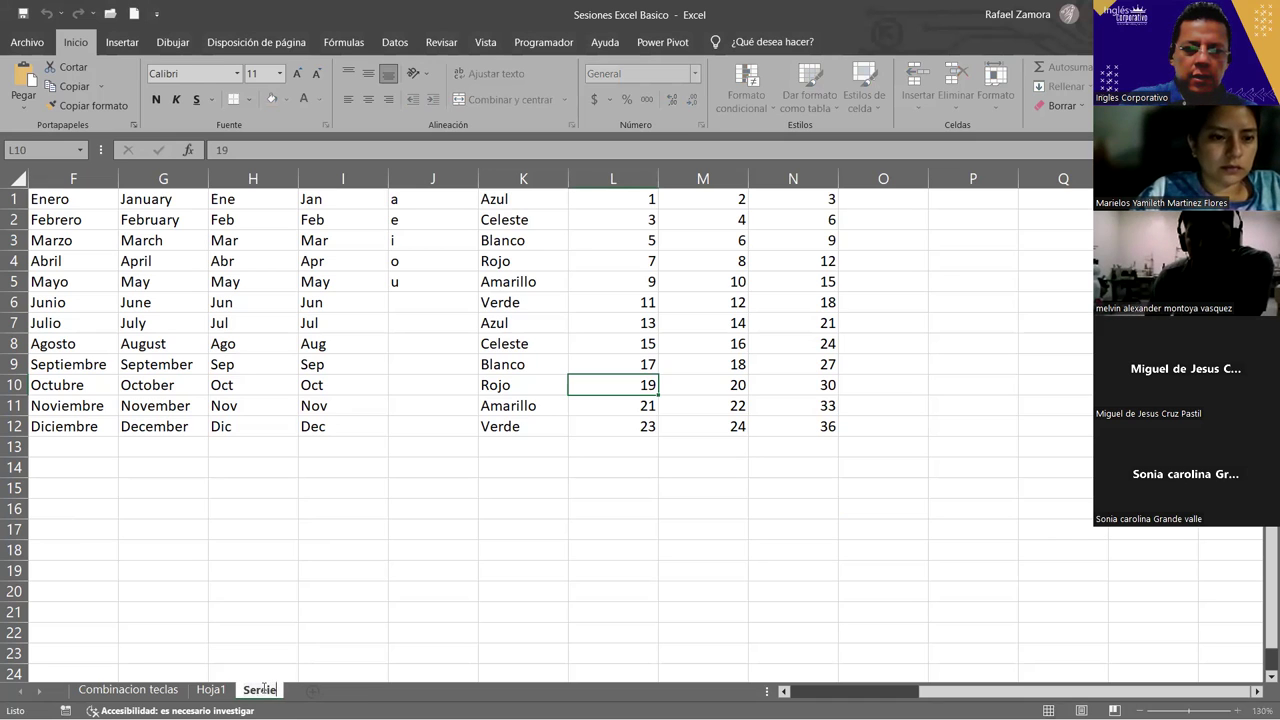
pyautogui.write(' de relleno')
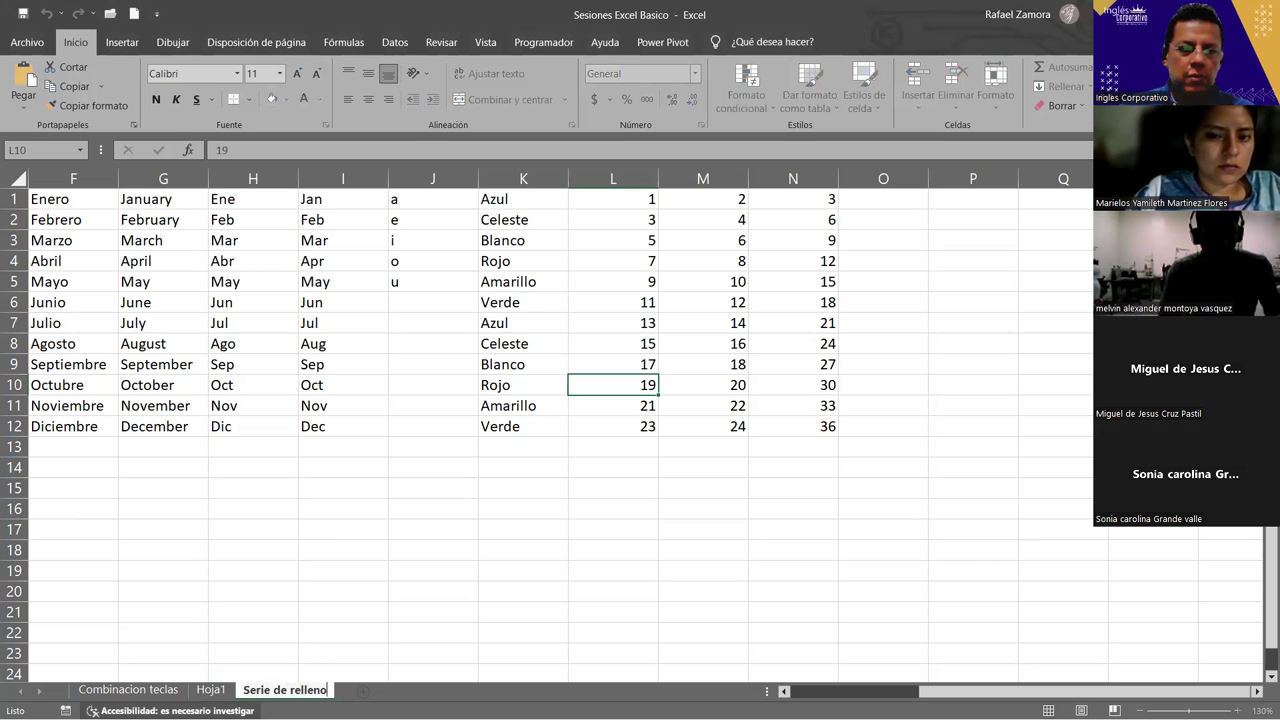
pyautogui.click(297, 529)
pyautogui.click(212, 690)
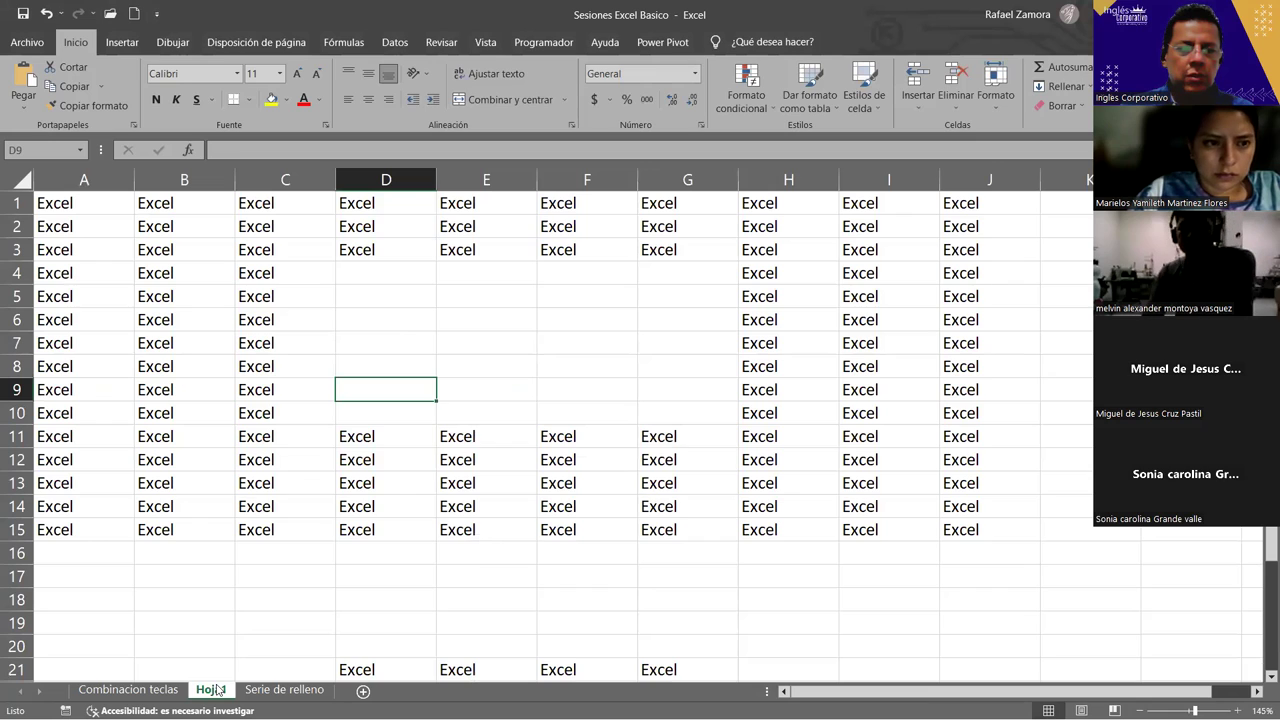
# Rename the Hoja1 sheet to 'Copiar y Pegar'.
pyautogui.doubleClick(212, 690)
pyautogui.write('Co')
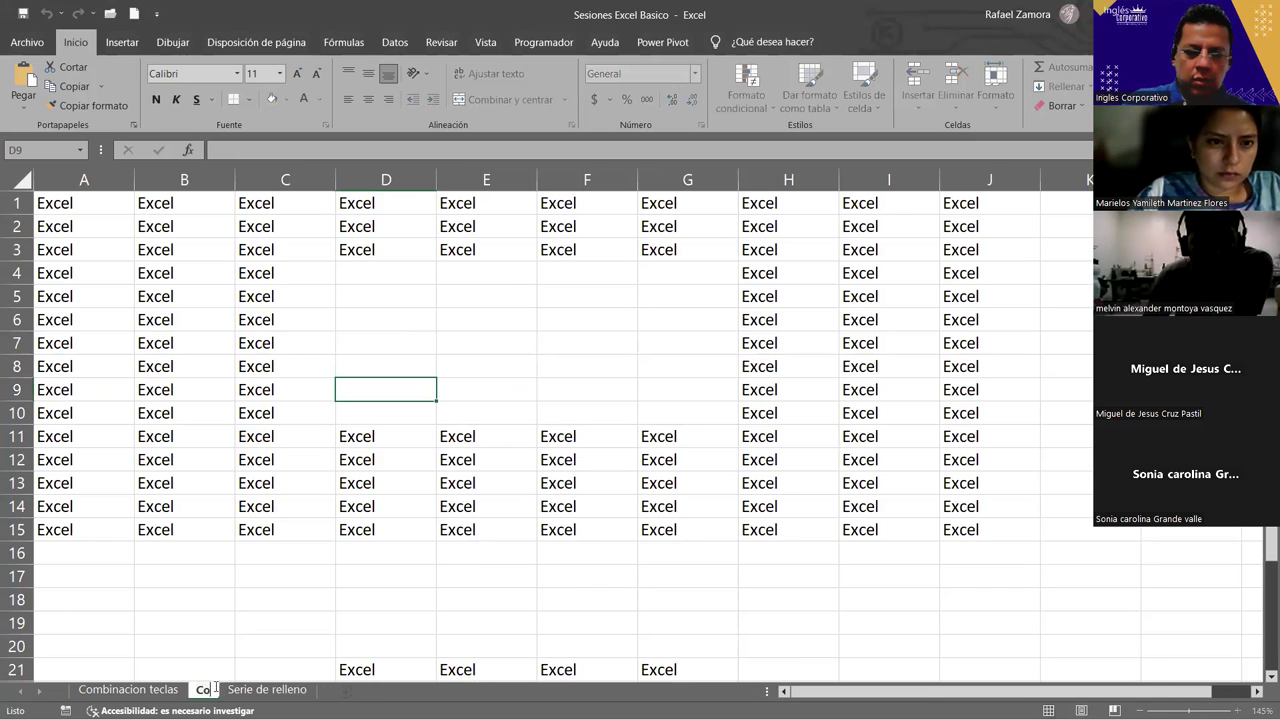
pyautogui.write('piar y Pegar')
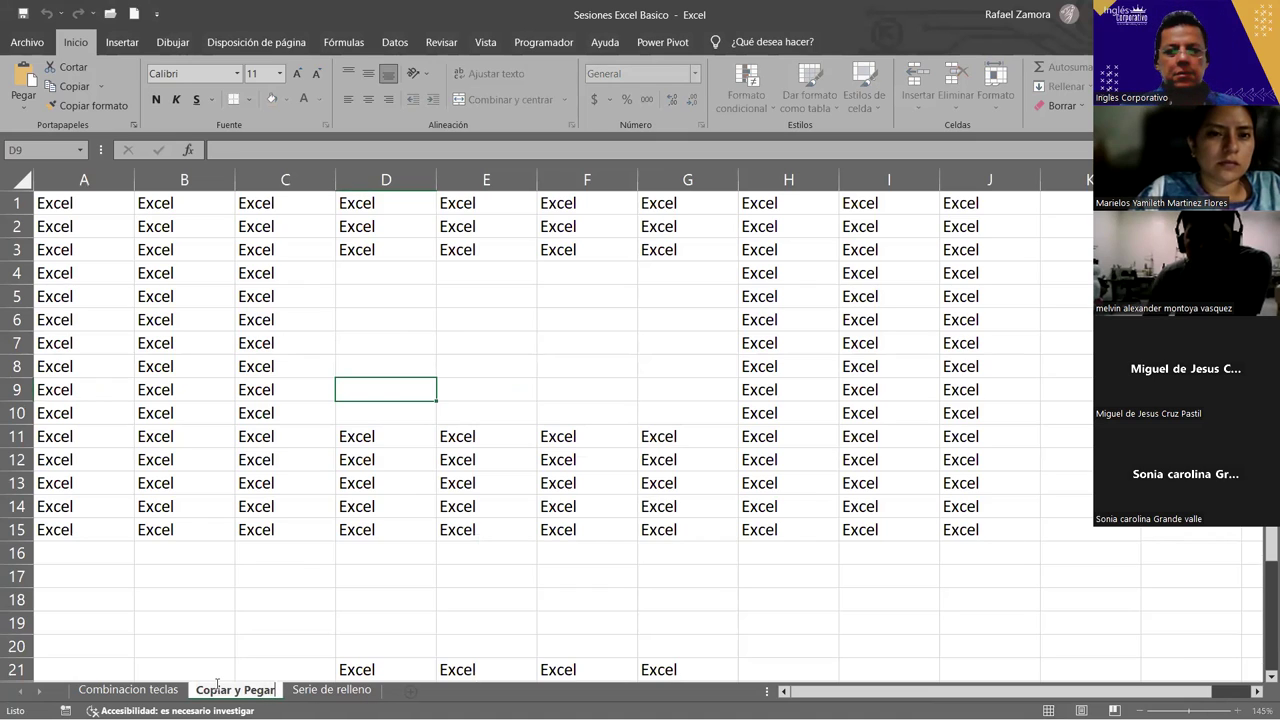
pyautogui.press('Return')
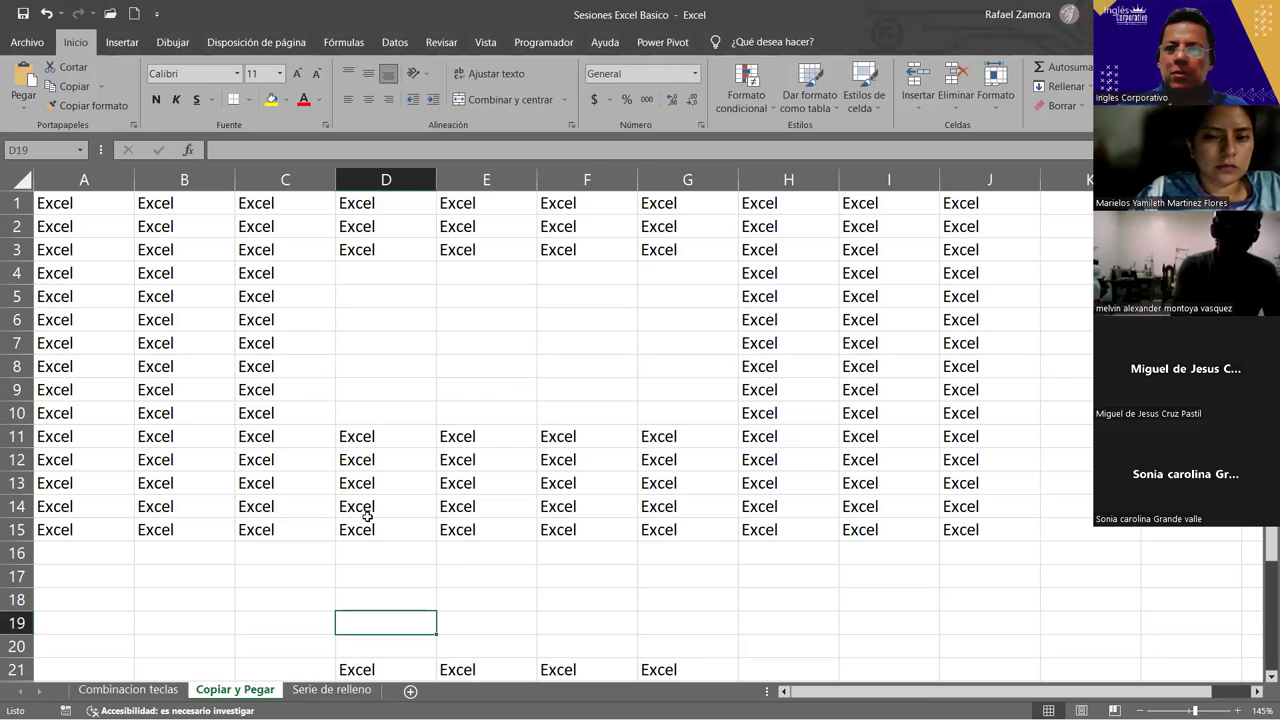
pyautogui.rightClick(135, 695)
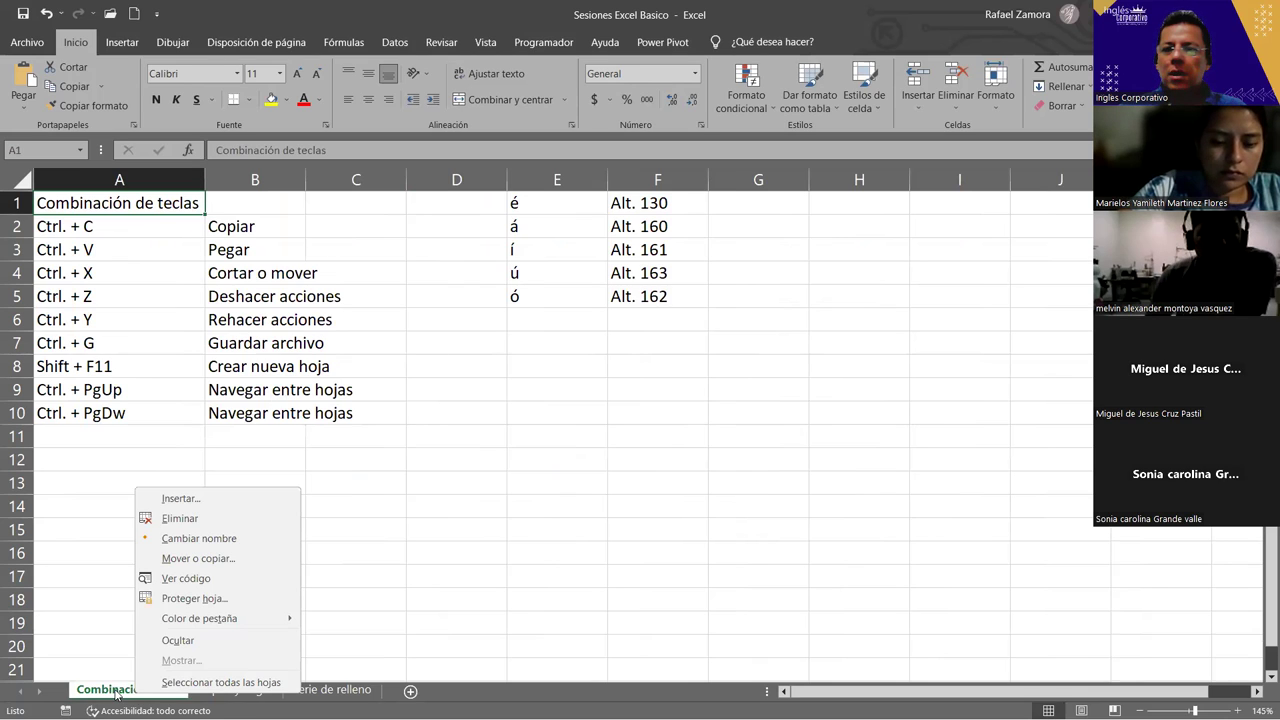
# Colour the Combinacion teclas tab orange and the Copiar y Pegar tab blue.
pyautogui.rightClick(115, 695)
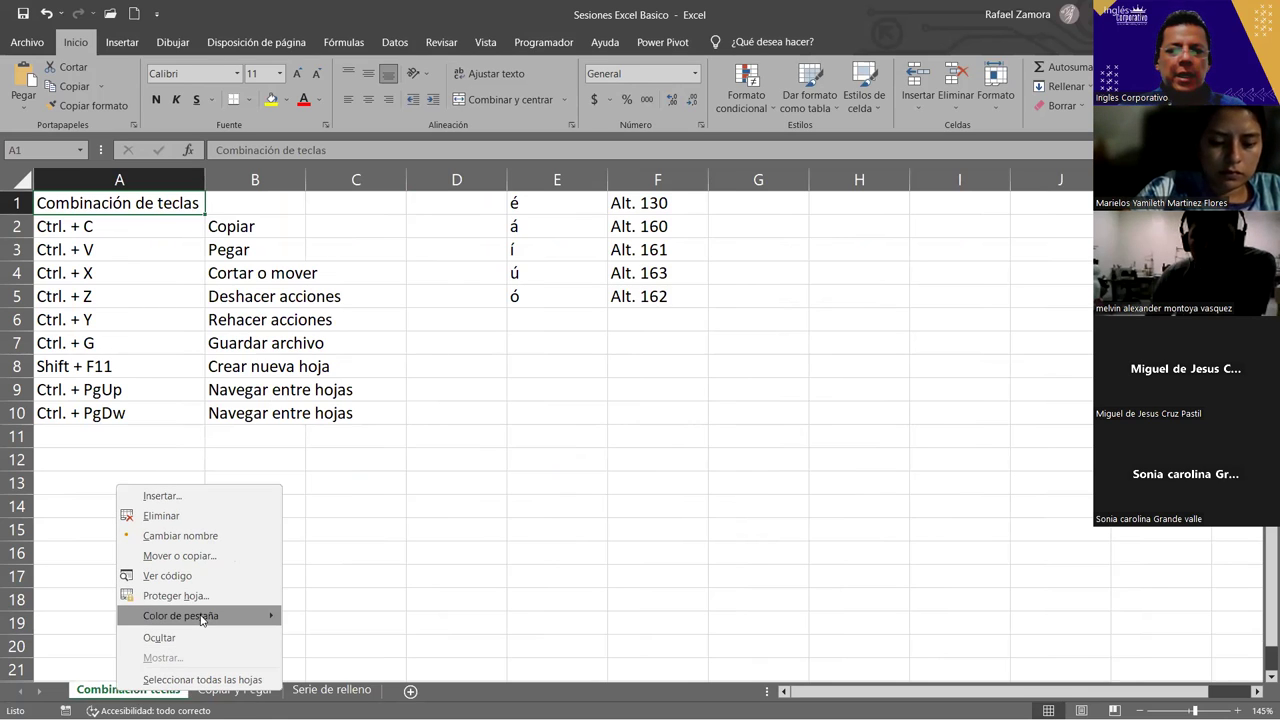
pyautogui.moveTo(199, 618)
pyautogui.click(354, 632)
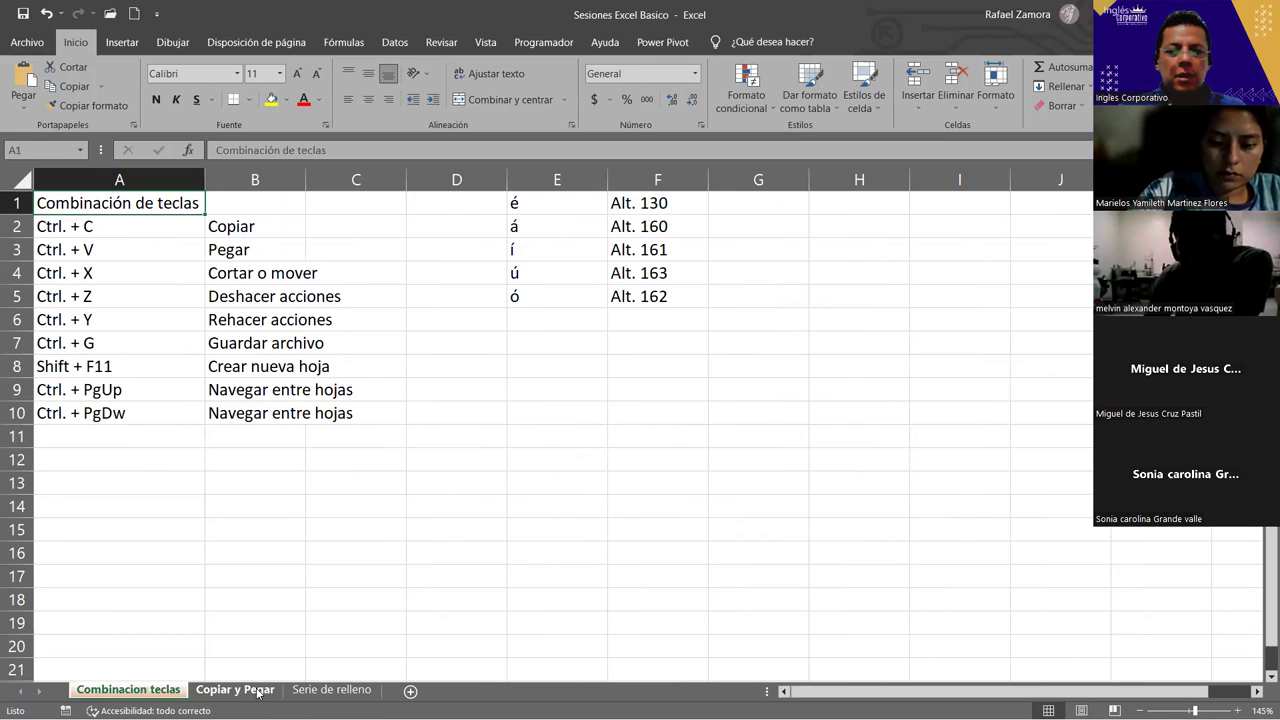
pyautogui.rightClick(258, 692)
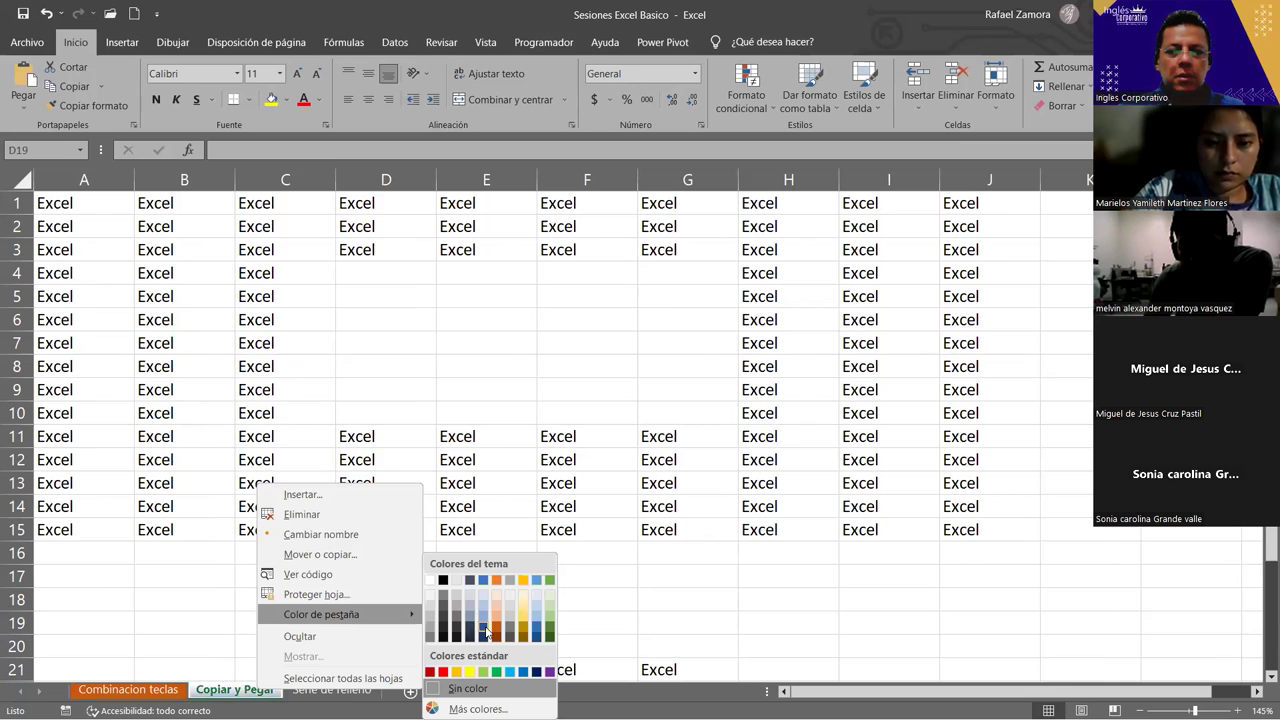
pyautogui.rightClick(333, 692)
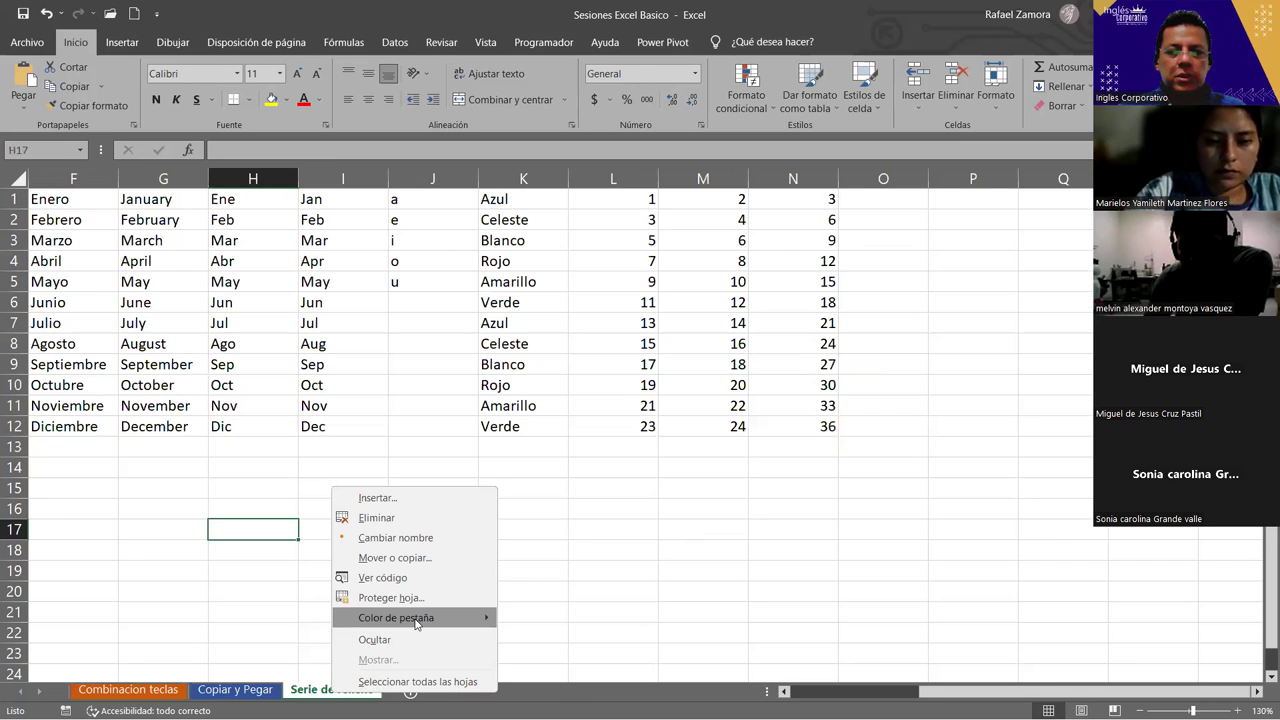
pyautogui.moveTo(396, 617)
pyautogui.click(455, 570)
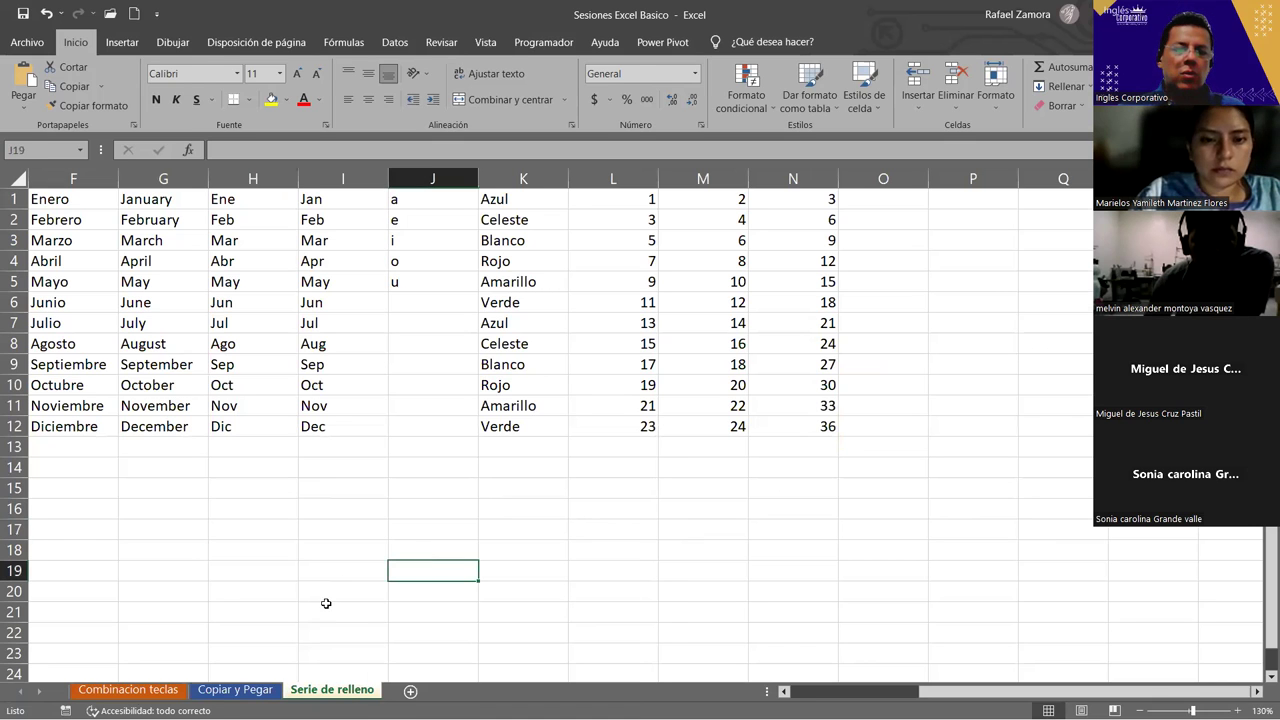
pyautogui.hotkey('ctrl', 'pageup')
pyautogui.hotkey('ctrl', 'pageup')
pyautogui.hotkey('ctrl', 'pagedown')
pyautogui.hotkey('ctrl', 'pagedown')
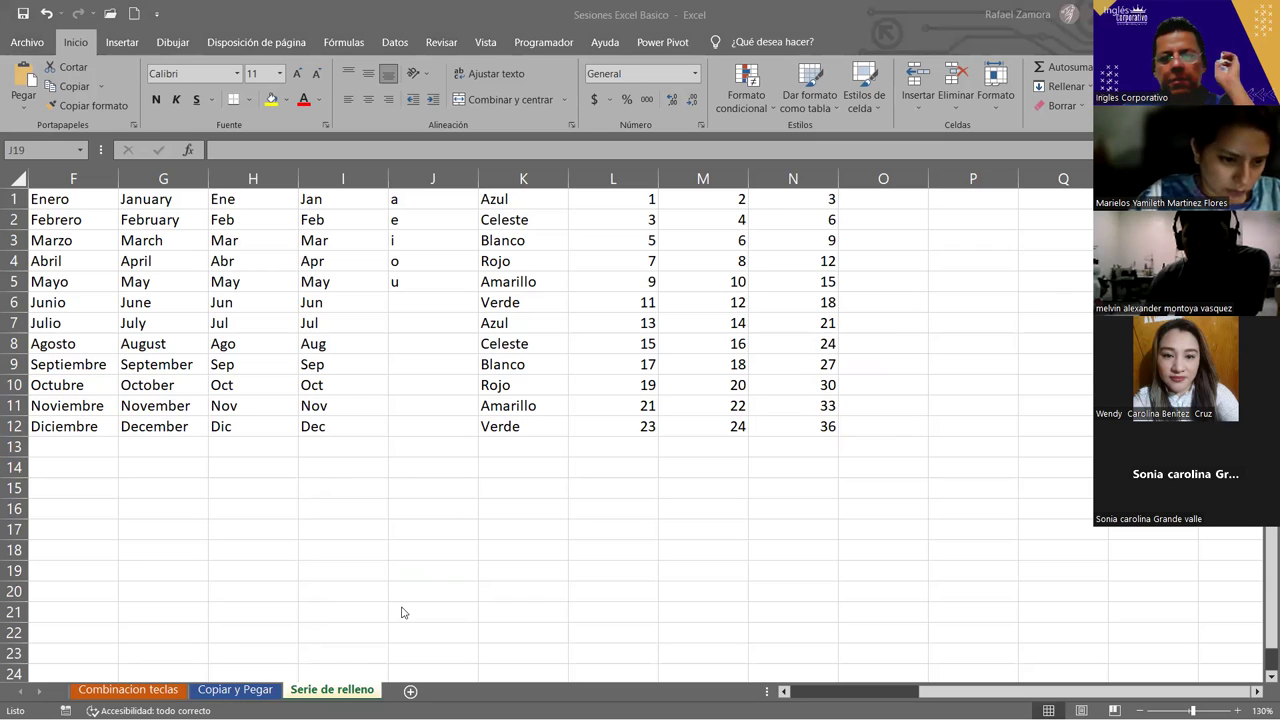
# Add a new sheet after Serie de relleno and name it 'Calendario'.
pyautogui.click(426, 697)
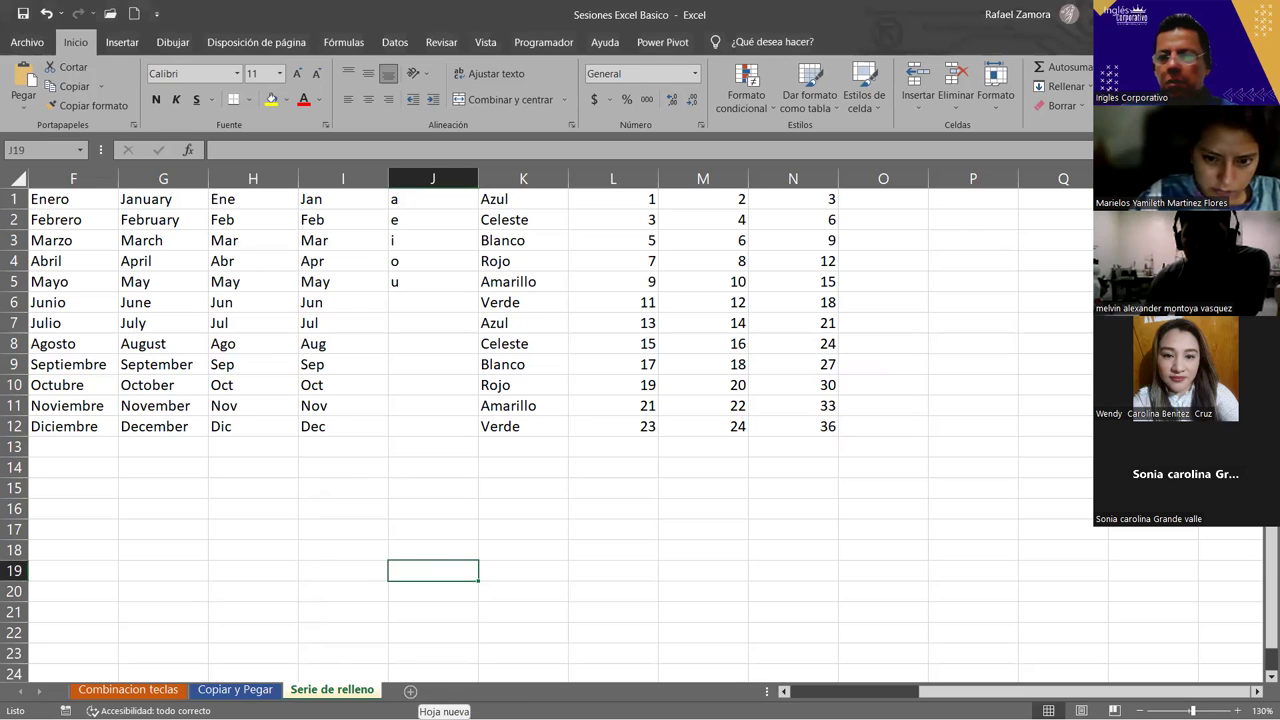
pyautogui.click(410, 691)
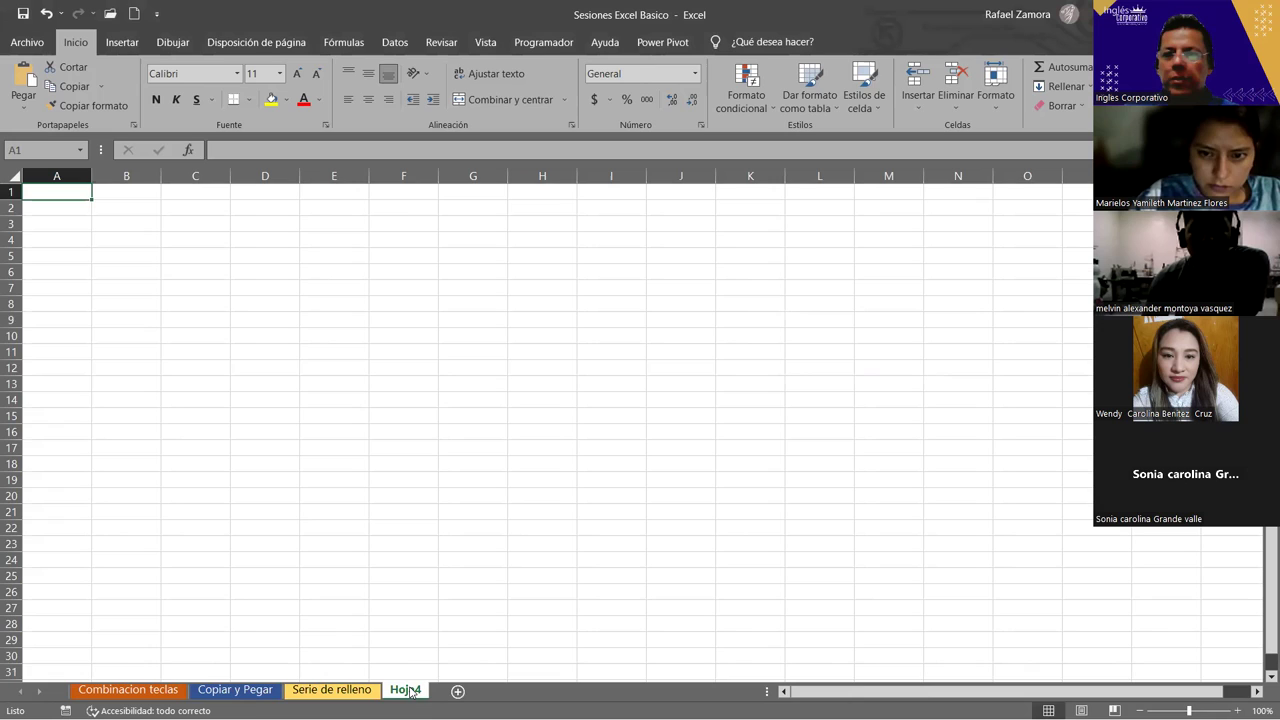
pyautogui.doubleClick(410, 691)
pyautogui.write('CAlidario')
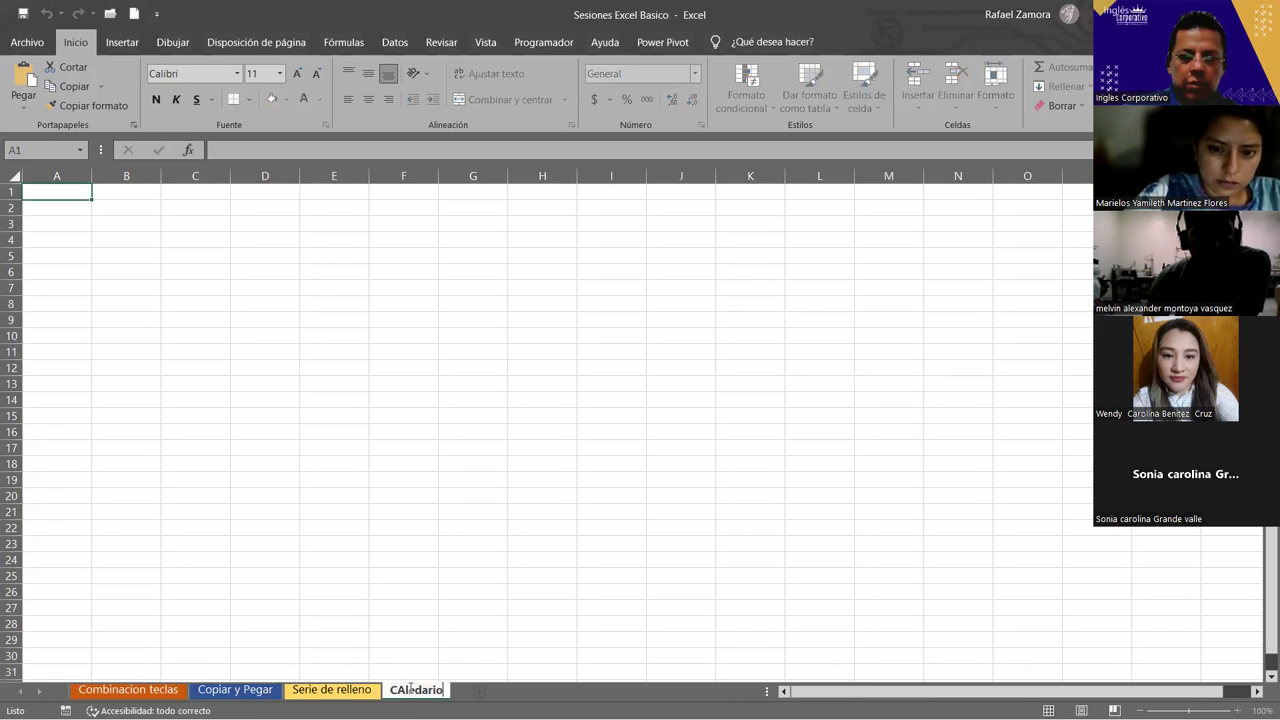
pyautogui.press('BackSpace')
pyautogui.press('BackSpace')
pyautogui.press('BackSpace')
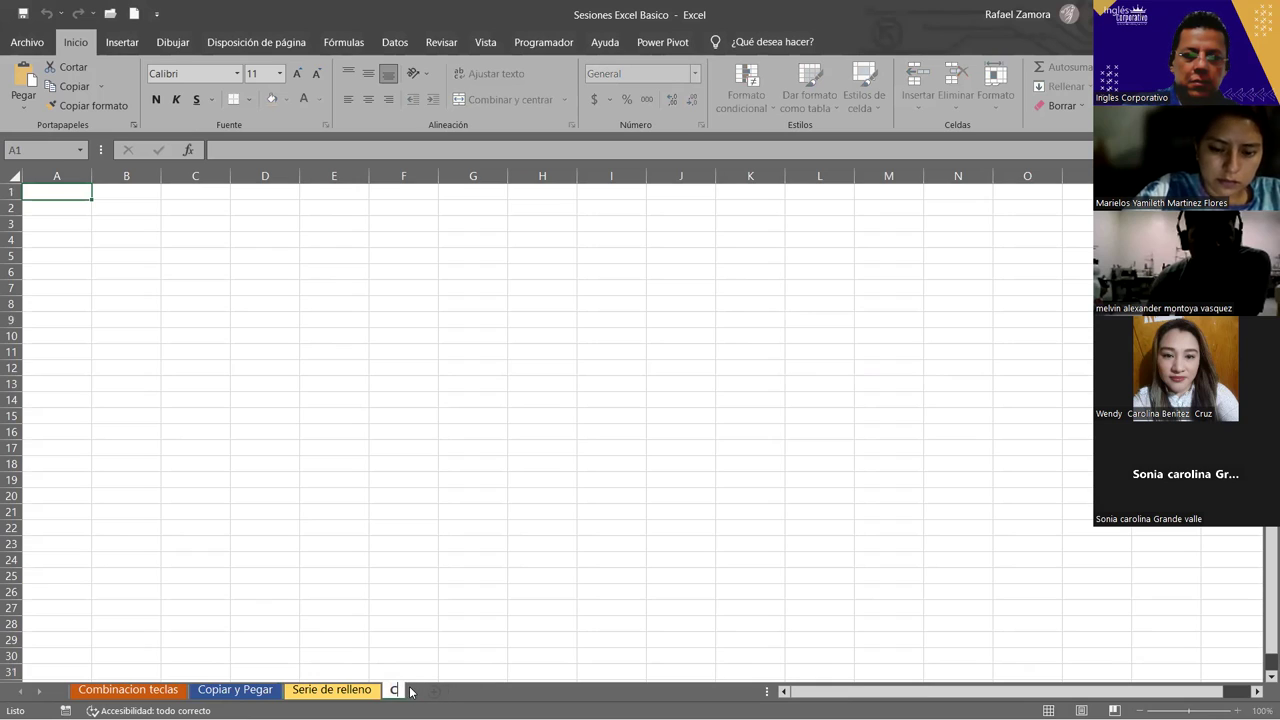
pyautogui.write('l')
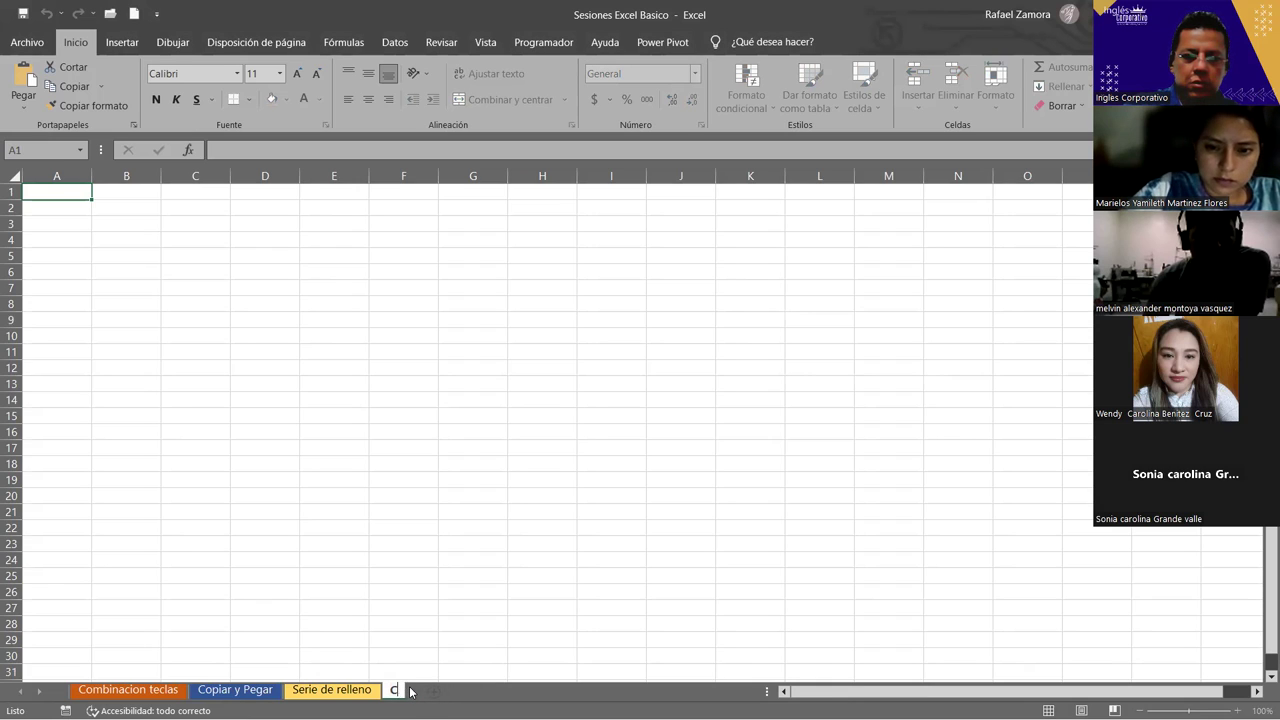
pyautogui.write('lendario')
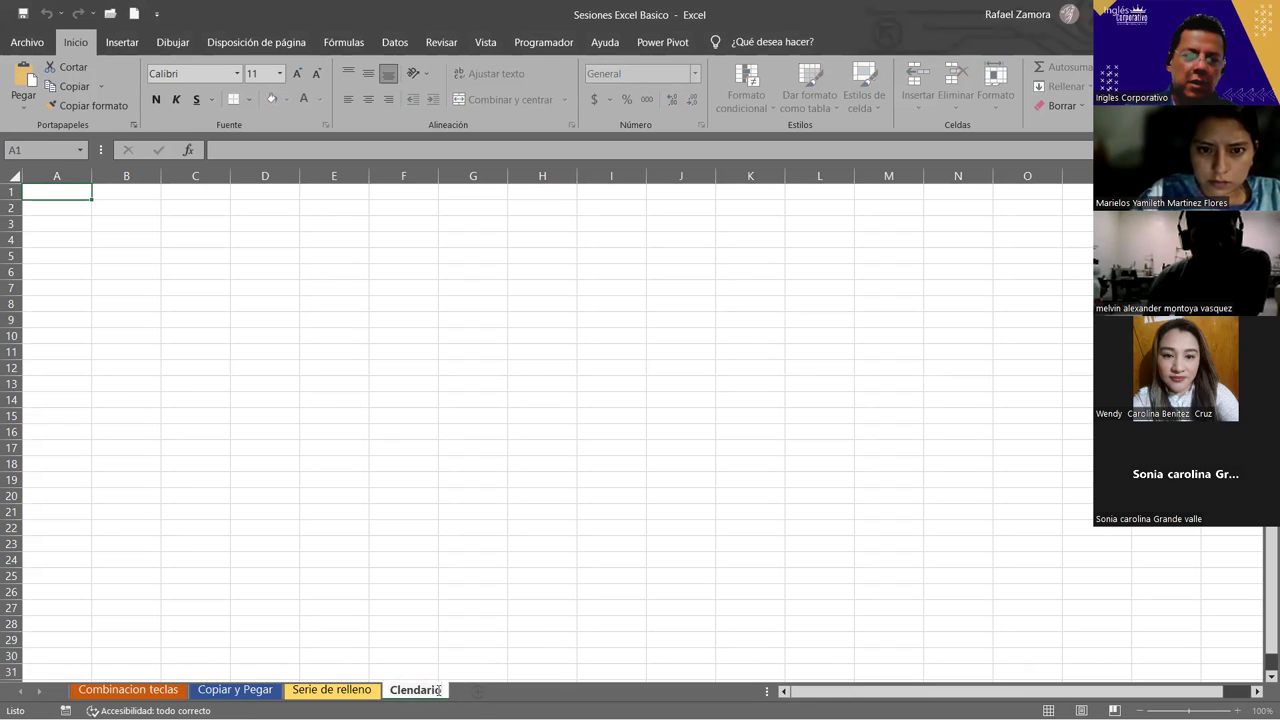
pyautogui.click(375, 690)
pyautogui.hotkey('ctrl', 'z')
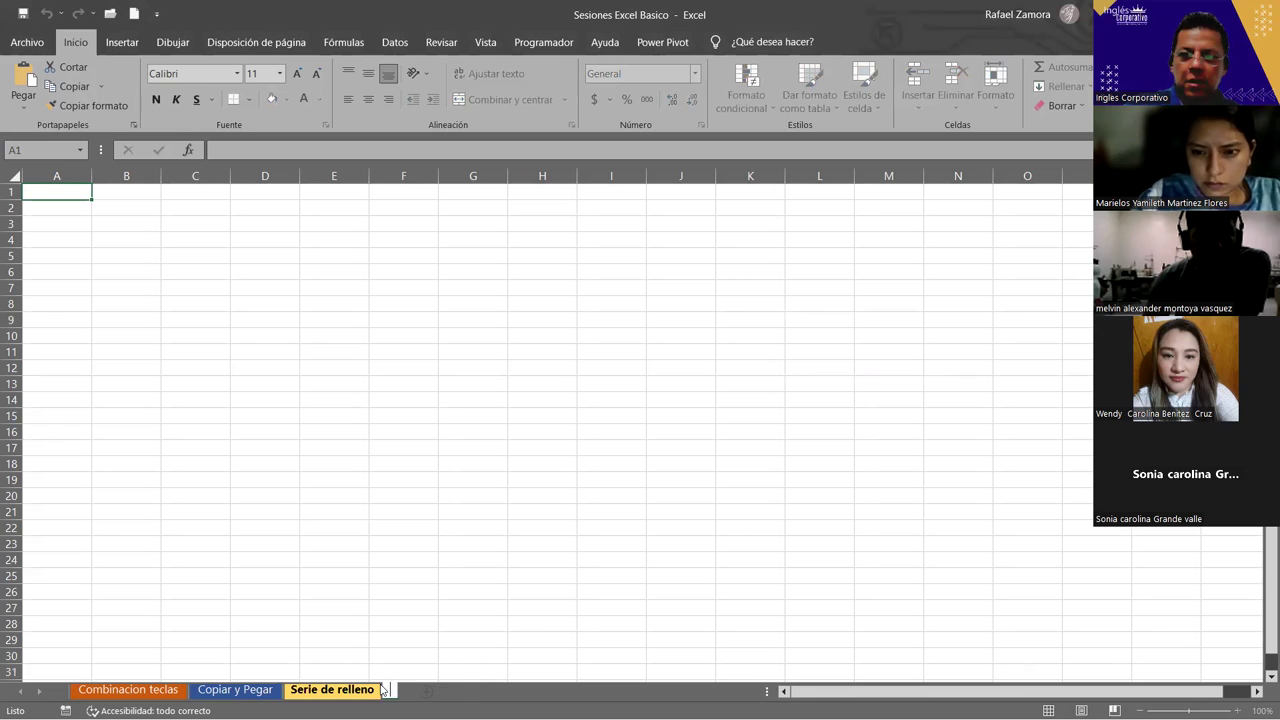
pyautogui.write('Calendario')
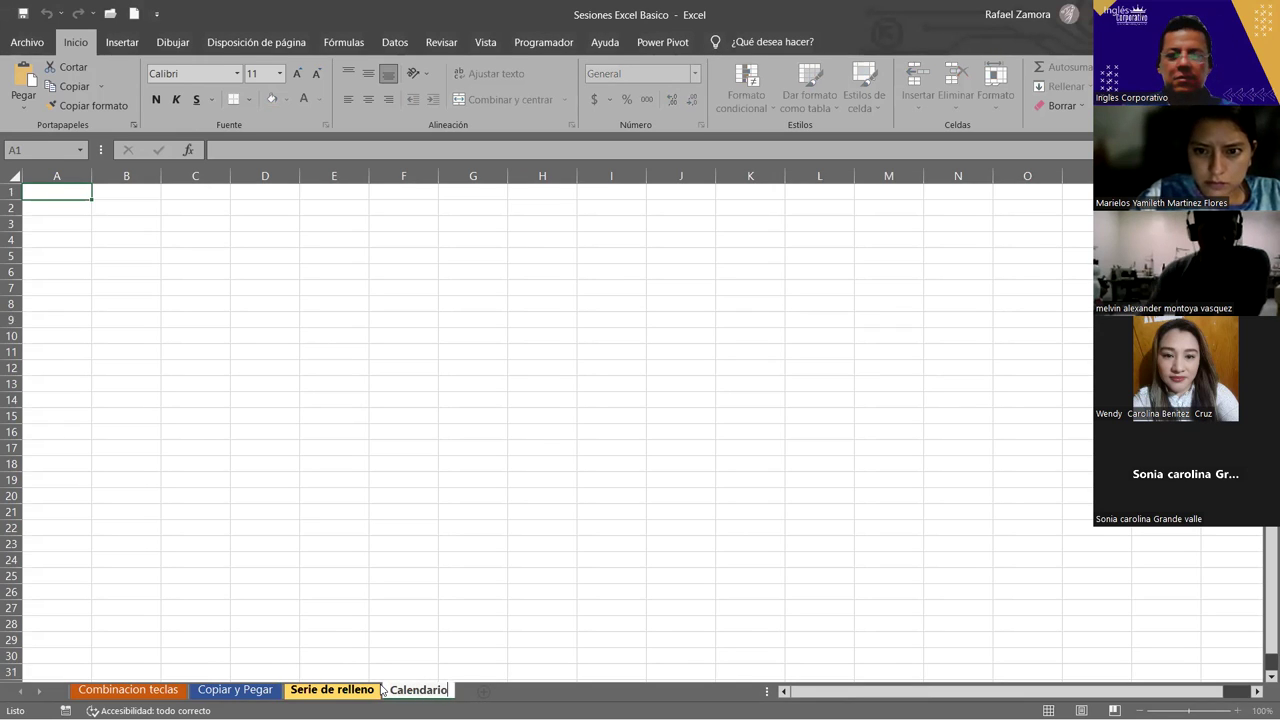
pyautogui.press('Return')
pyautogui.click(530, 656)
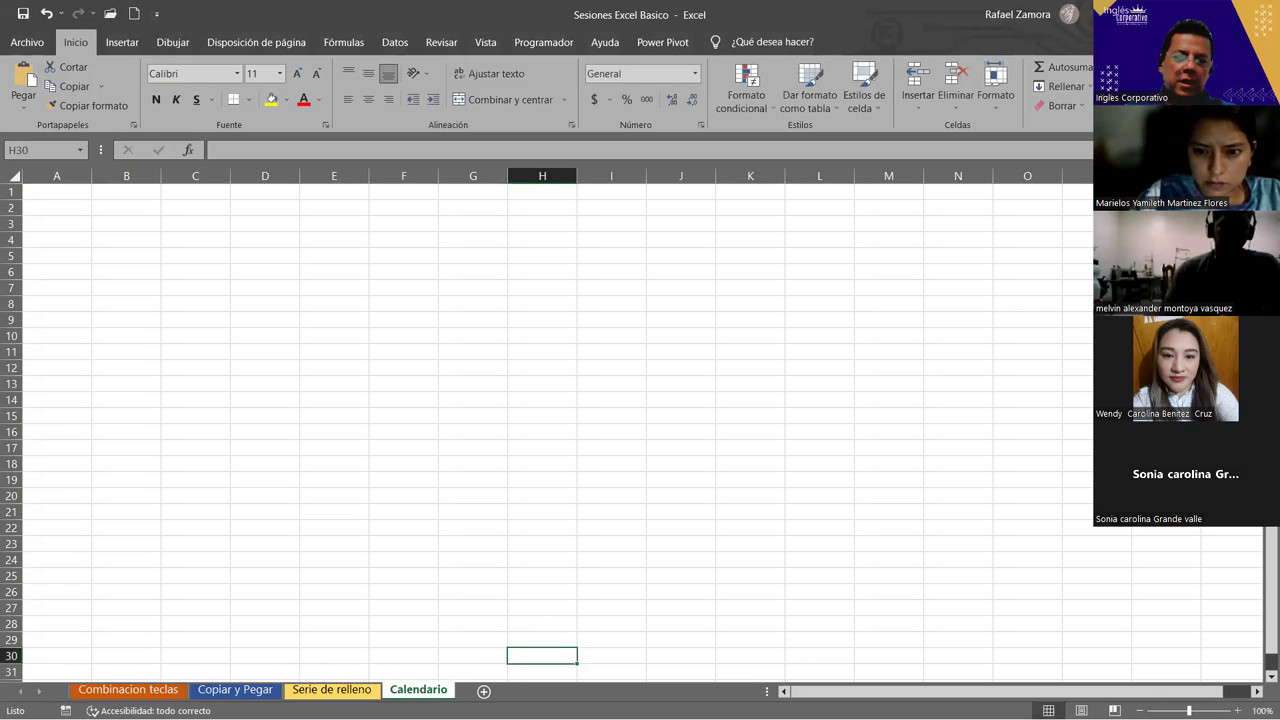
# Colour the Calendario sheet tab red, then select cells H13 and G13.
pyautogui.rightClick(440, 690)
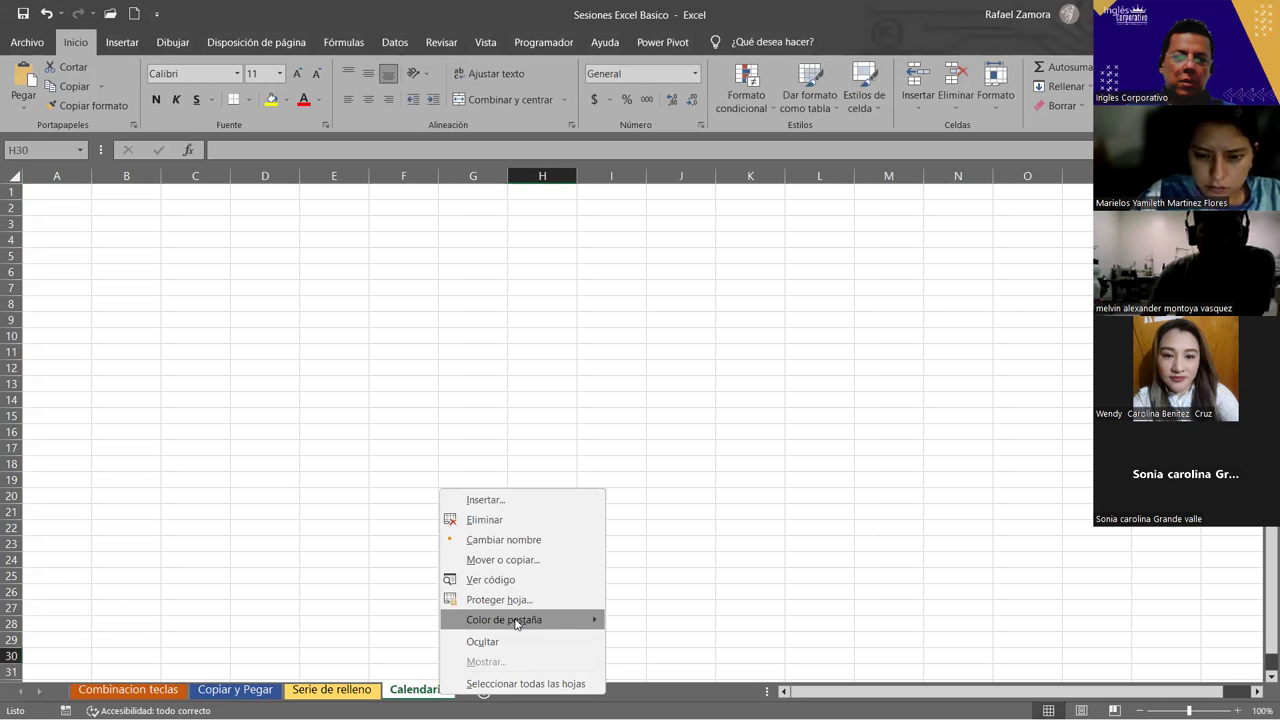
pyautogui.moveTo(504, 620)
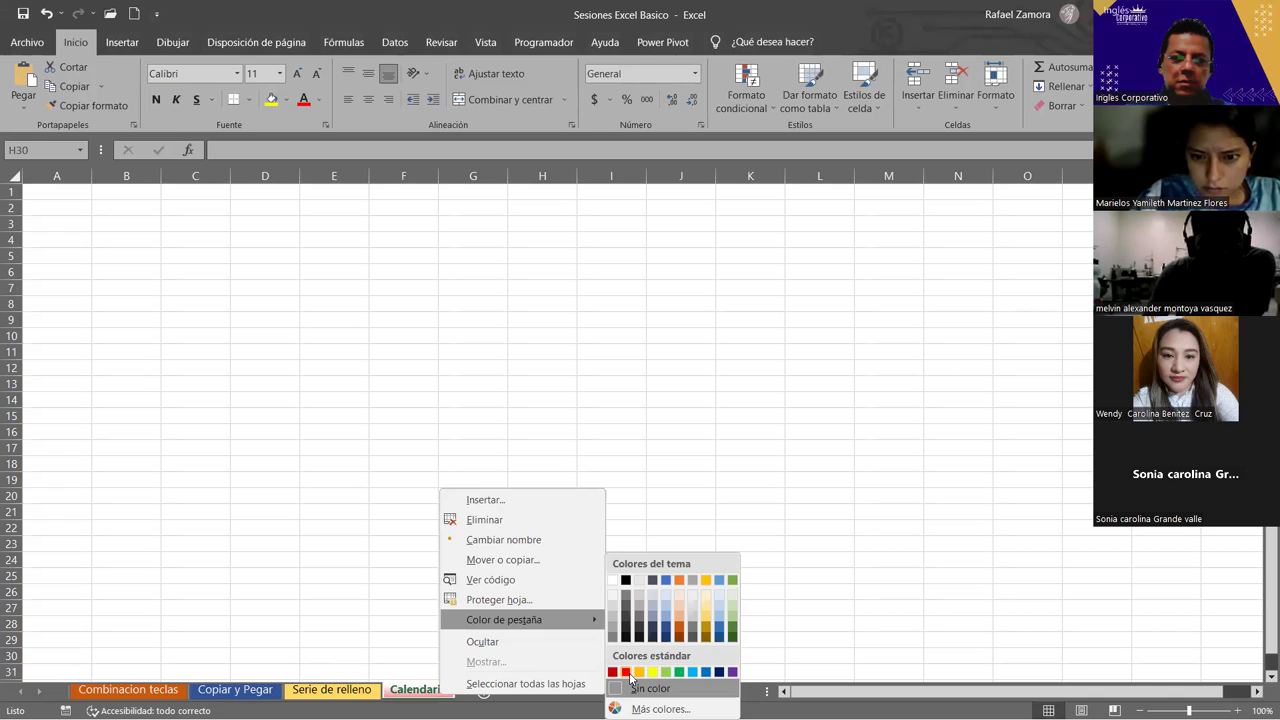
pyautogui.click(627, 673)
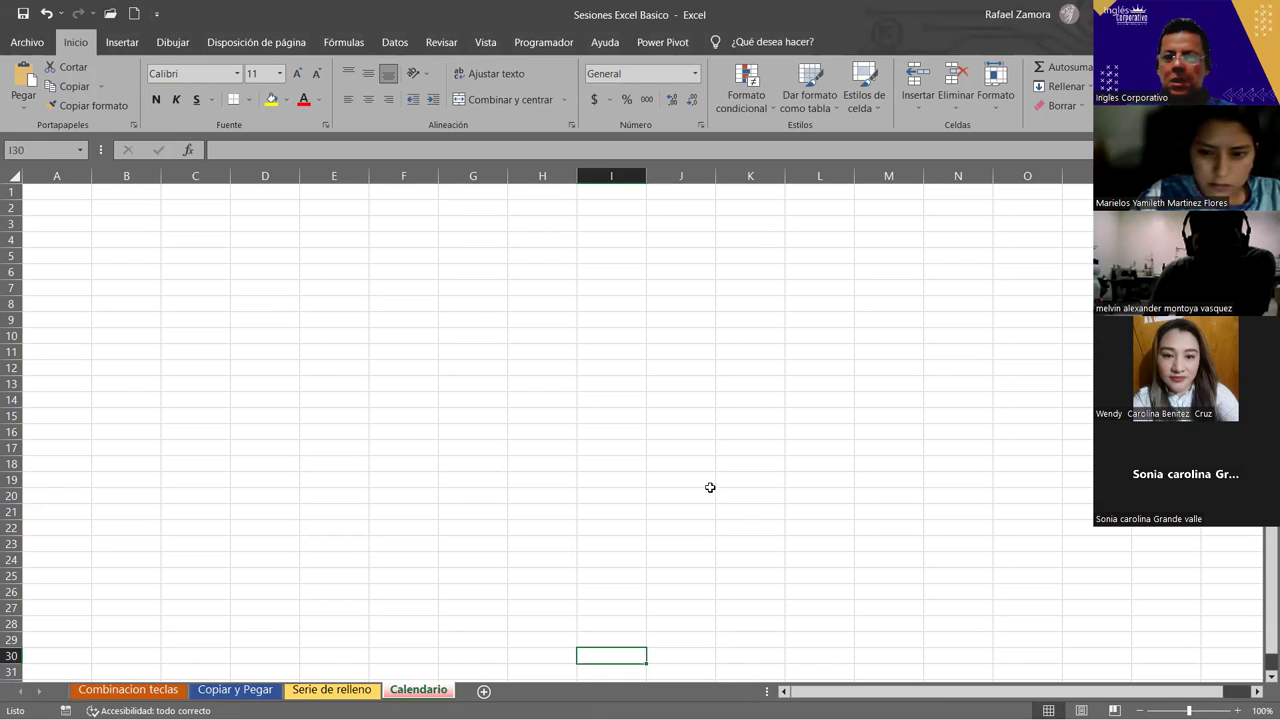
pyautogui.click(552, 385)
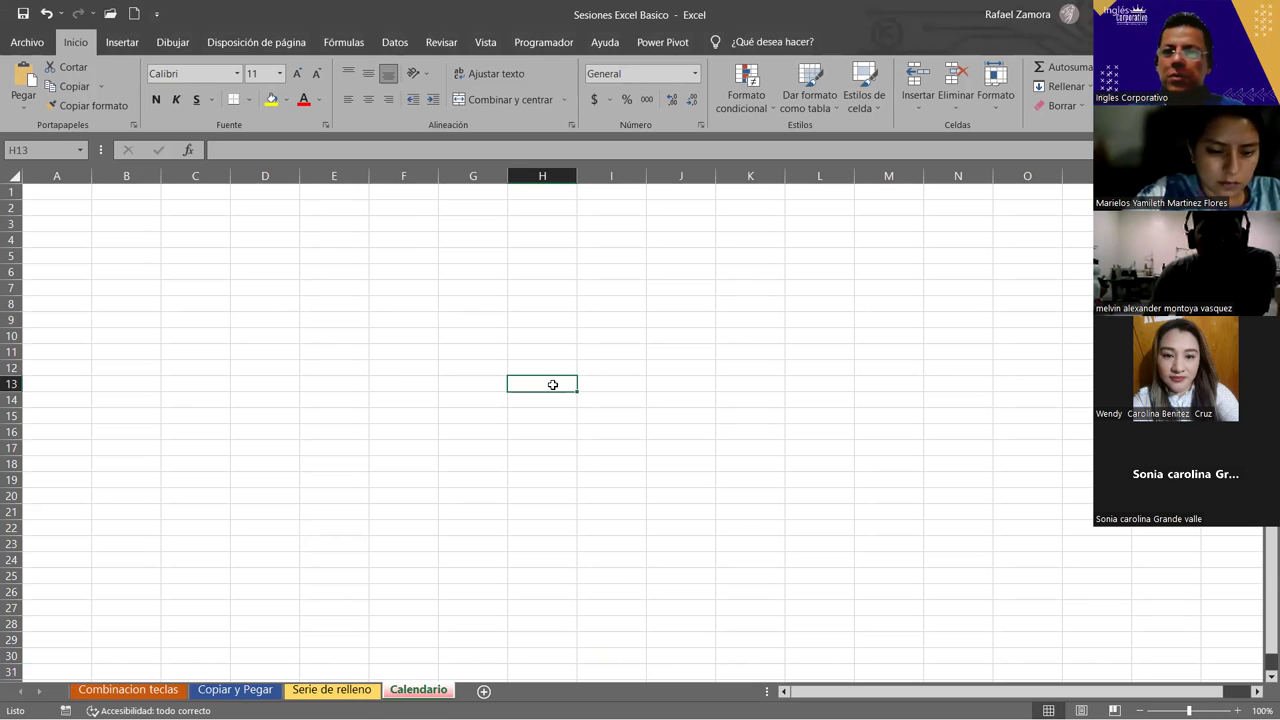
pyautogui.click(475, 387)
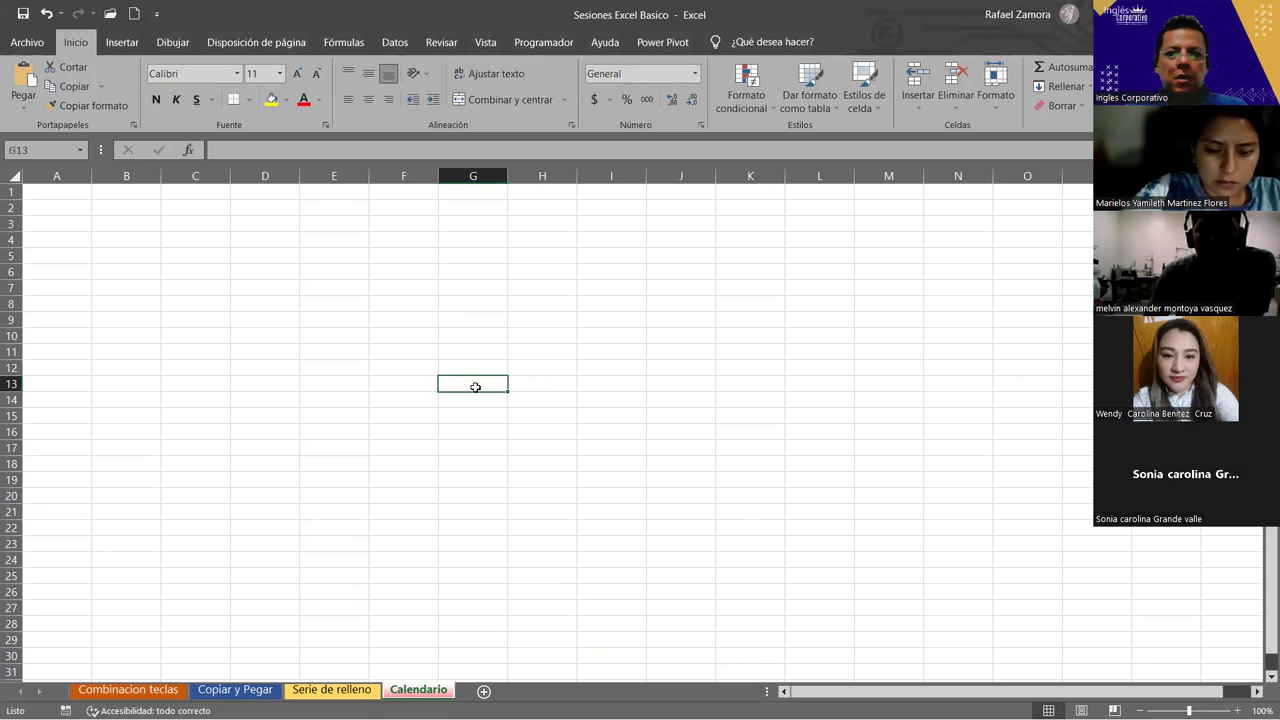
pyautogui.keyDown('ctrl'); pyautogui.scroll(1, 376, 366); pyautogui.keyUp('ctrl')
pyautogui.keyDown('ctrl'); pyautogui.scroll(1, 376, 366); pyautogui.keyUp('ctrl')
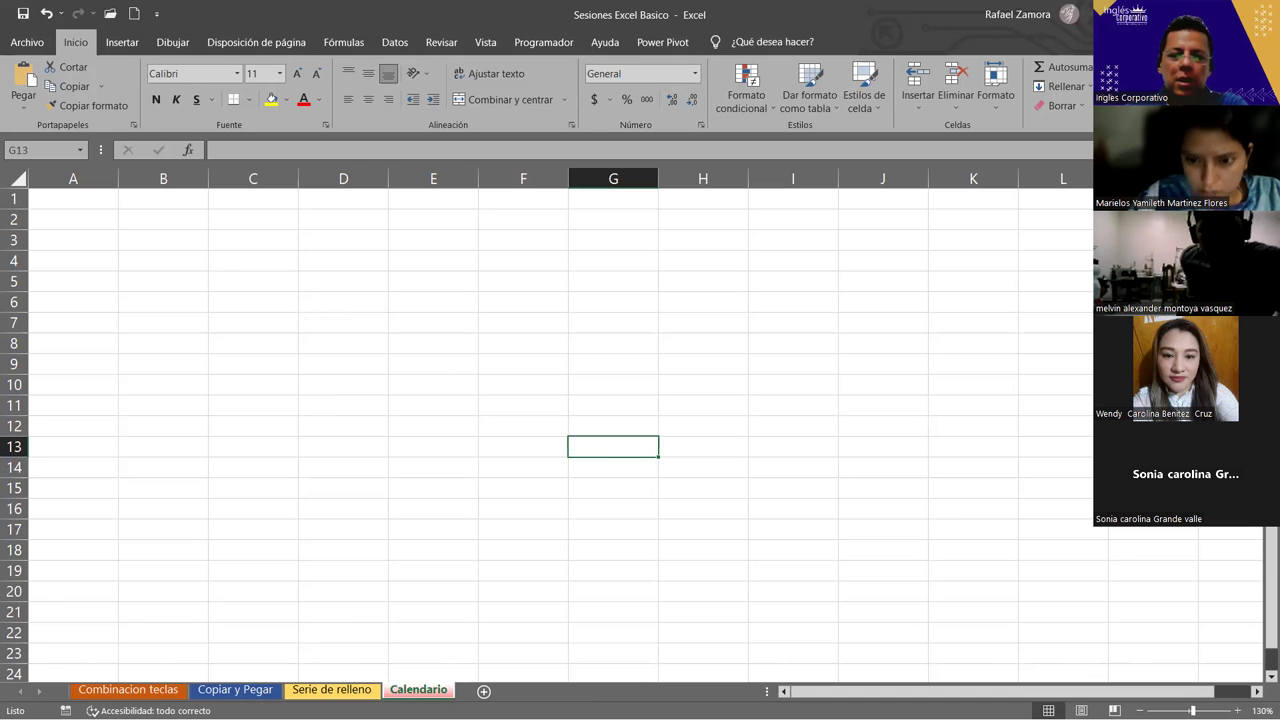
pyautogui.rightClick(430, 690)
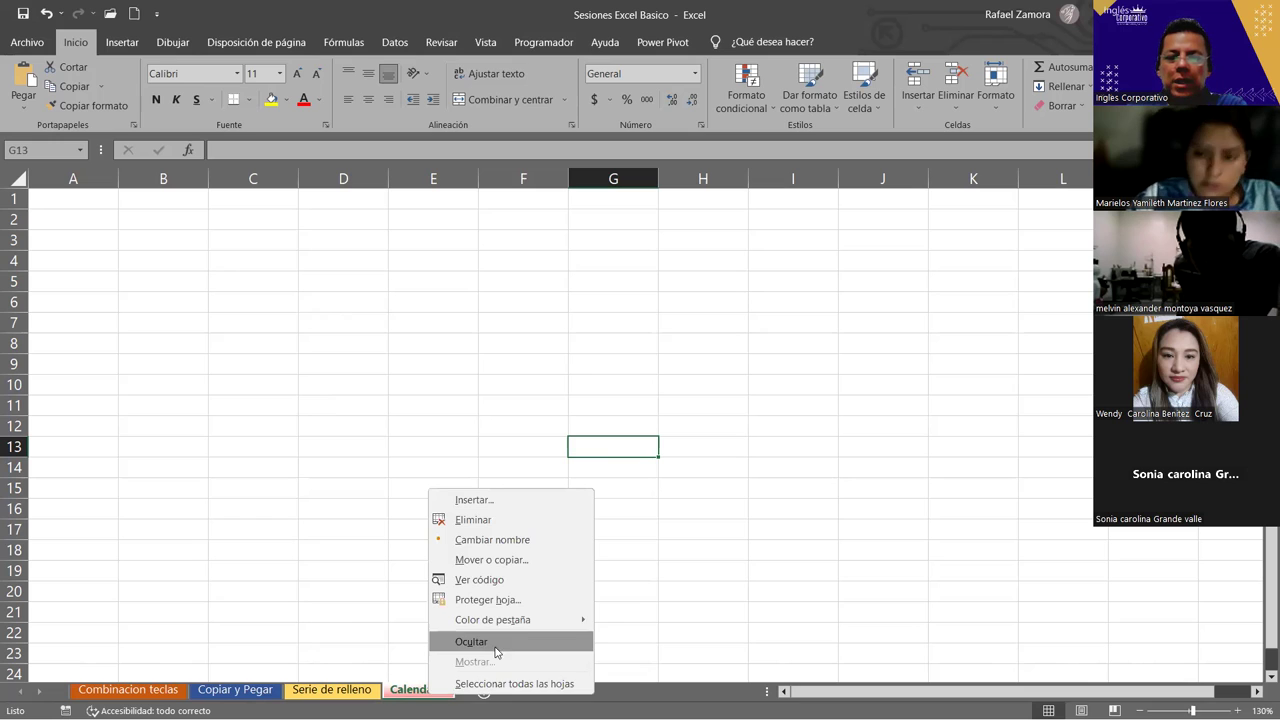
pyautogui.click(515, 621)
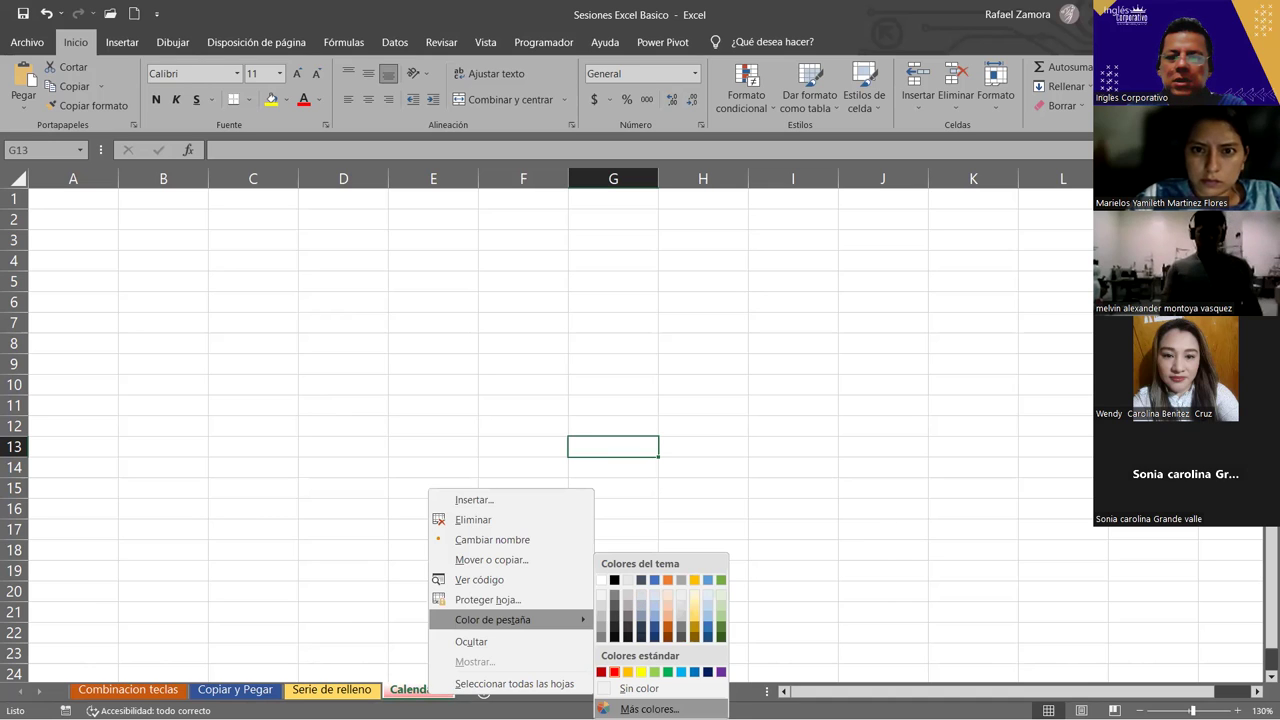
pyautogui.click(649, 709)
pyautogui.click(334, 249)
pyautogui.click(276, 250)
pyautogui.click(283, 233)
pyautogui.click(292, 258)
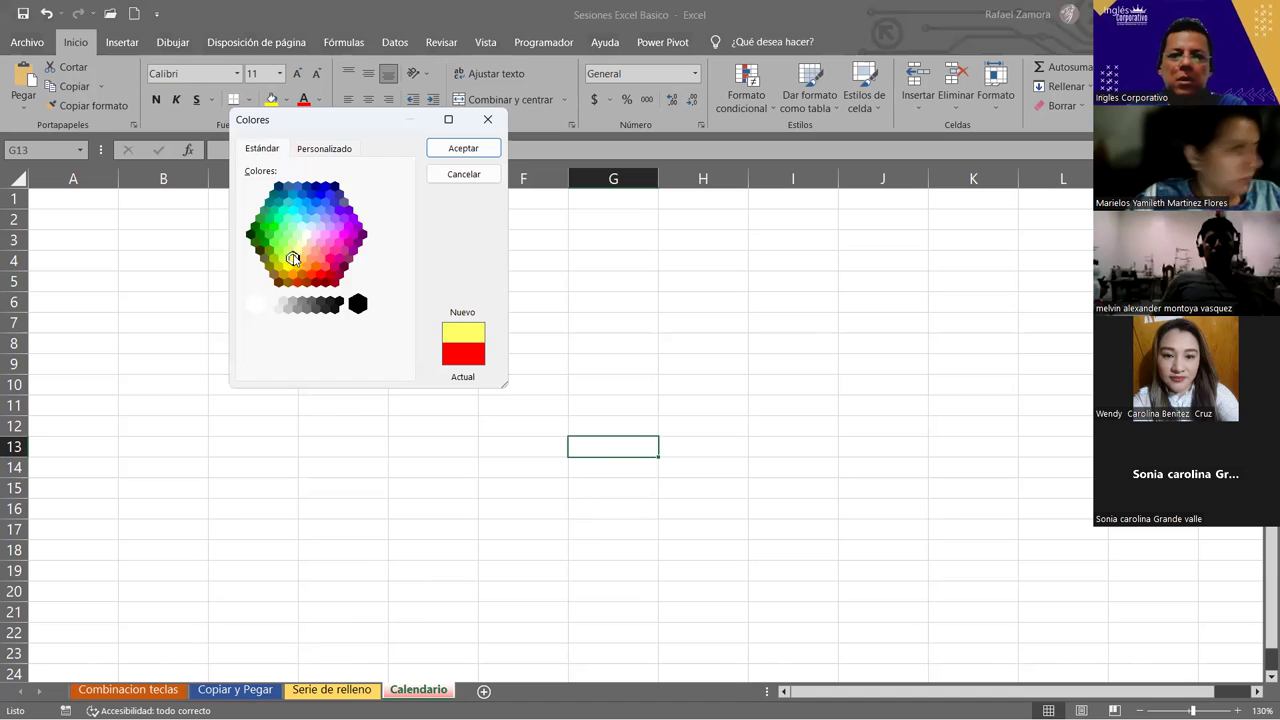
pyautogui.click(274, 241)
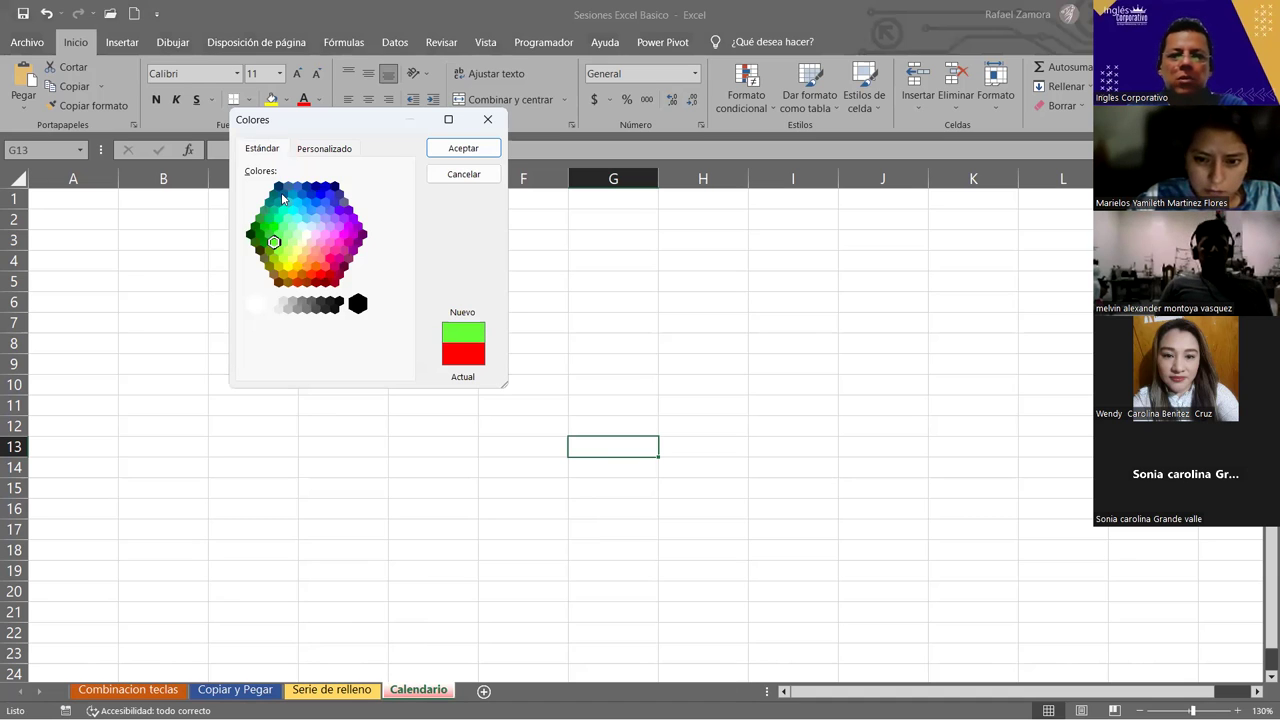
pyautogui.click(324, 149)
pyautogui.click(326, 207)
pyautogui.click(290, 214)
pyautogui.click(349, 234)
pyautogui.click(297, 211)
pyautogui.click(337, 215)
pyautogui.click(273, 204)
pyautogui.click(334, 204)
pyautogui.click(300, 207)
pyautogui.click(302, 211)
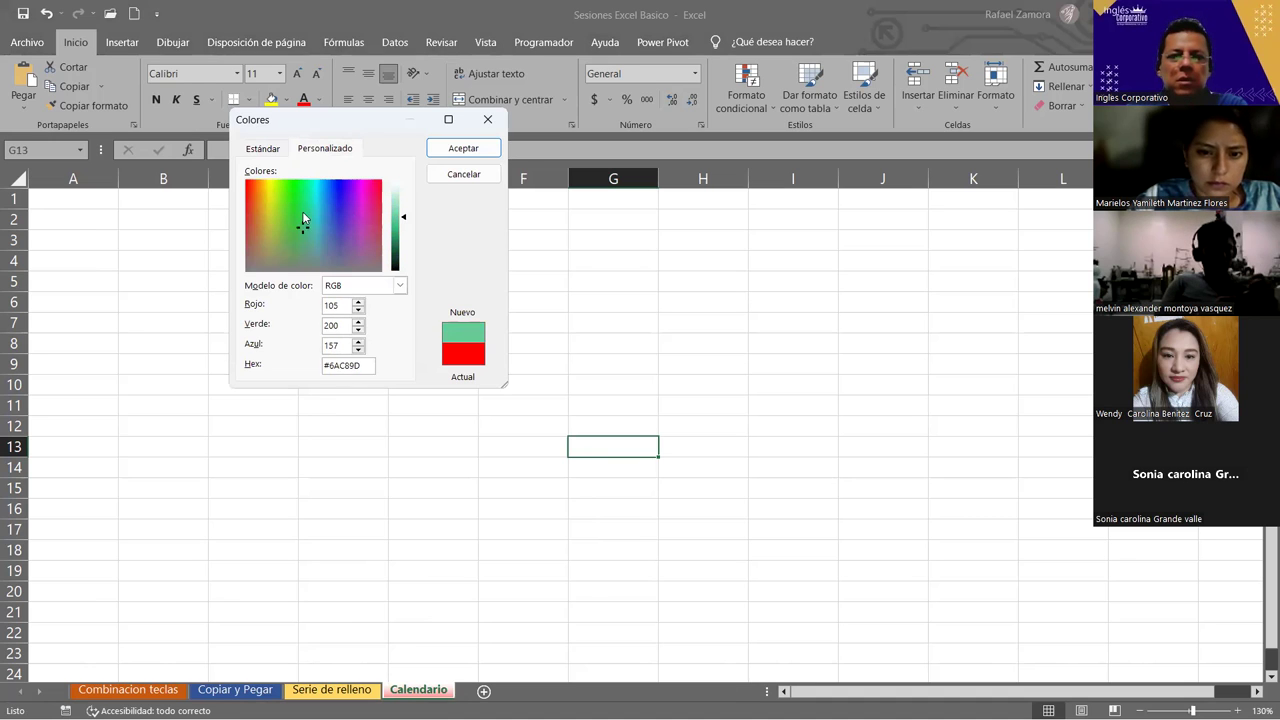
pyautogui.click(489, 120)
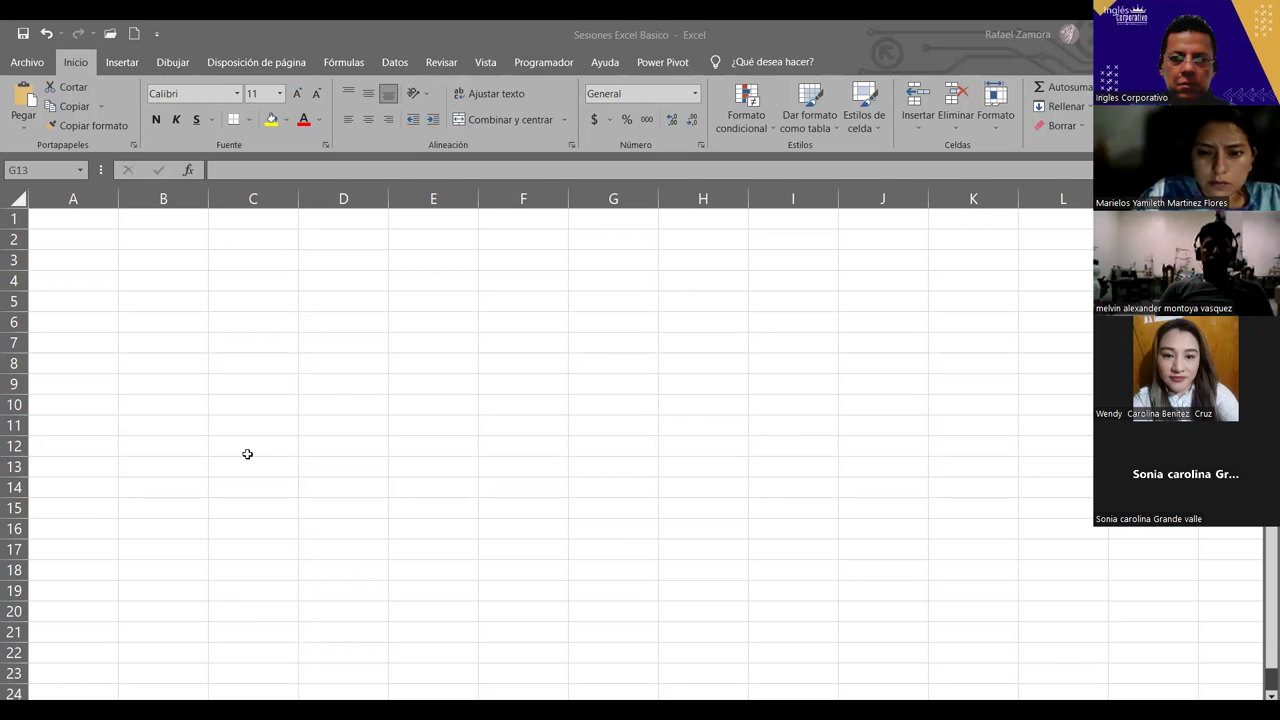
# Paste the January 2023 calendar image into Calendario and move it up near H2.
pyautogui.hotkey('ctrl', 'v')
pyautogui.moveTo(626, 574); pyautogui.dragTo(709, 346)
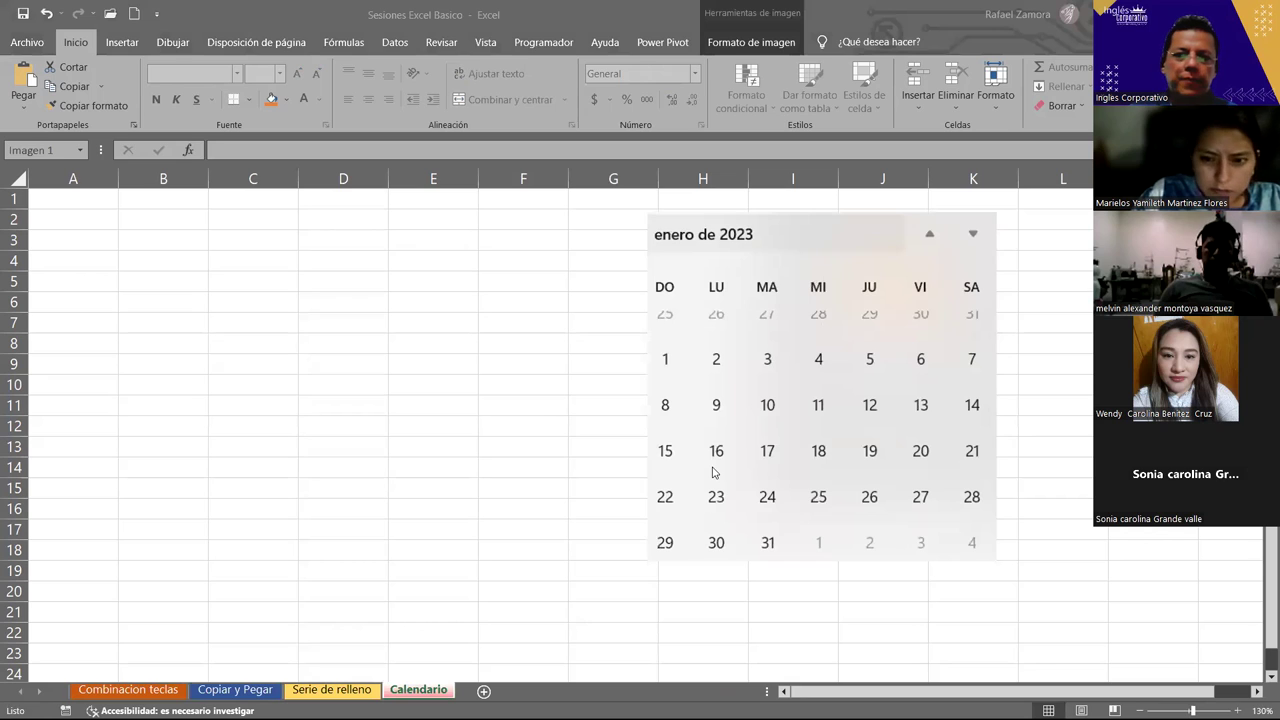
pyautogui.click(469, 430)
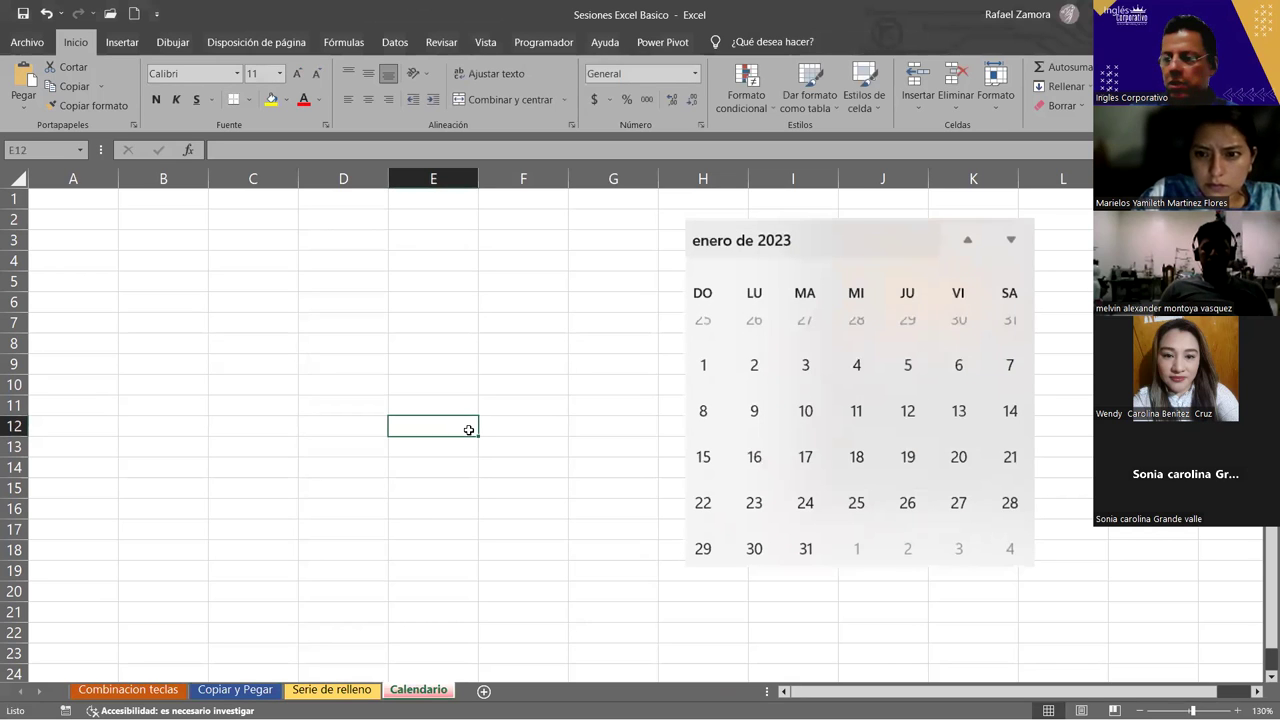
pyautogui.click(399, 321)
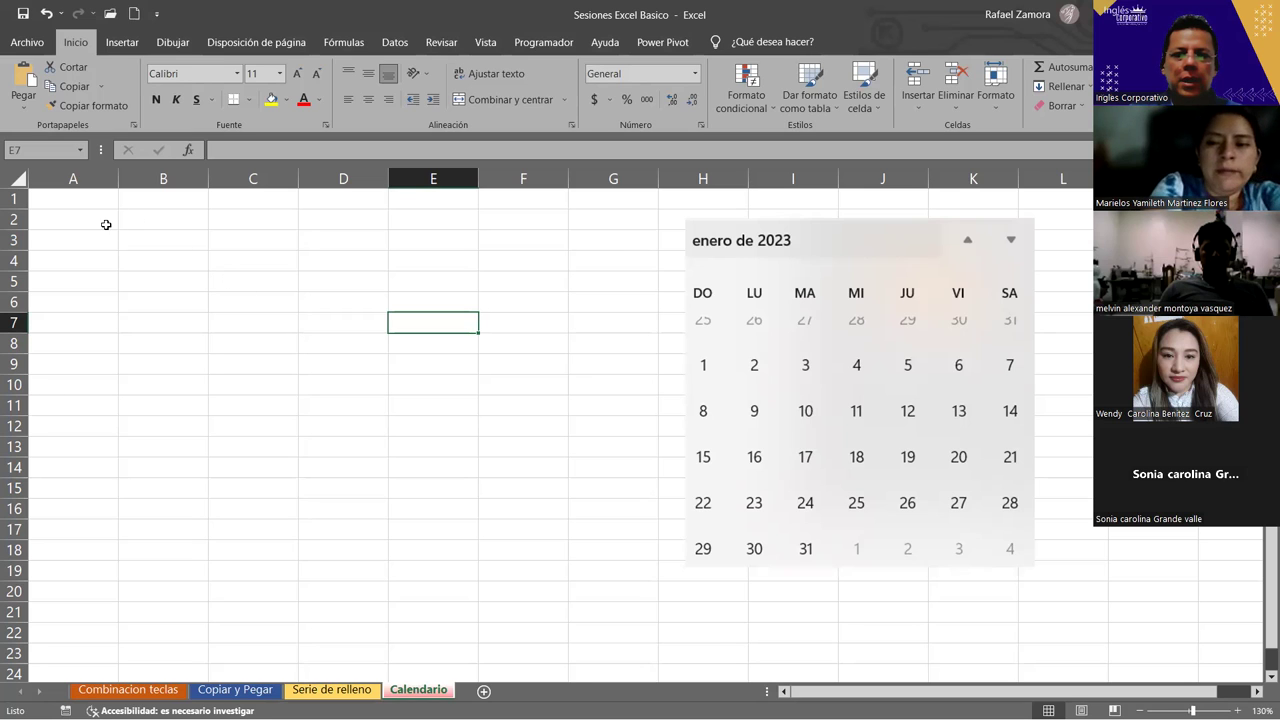
pyautogui.click(79, 240)
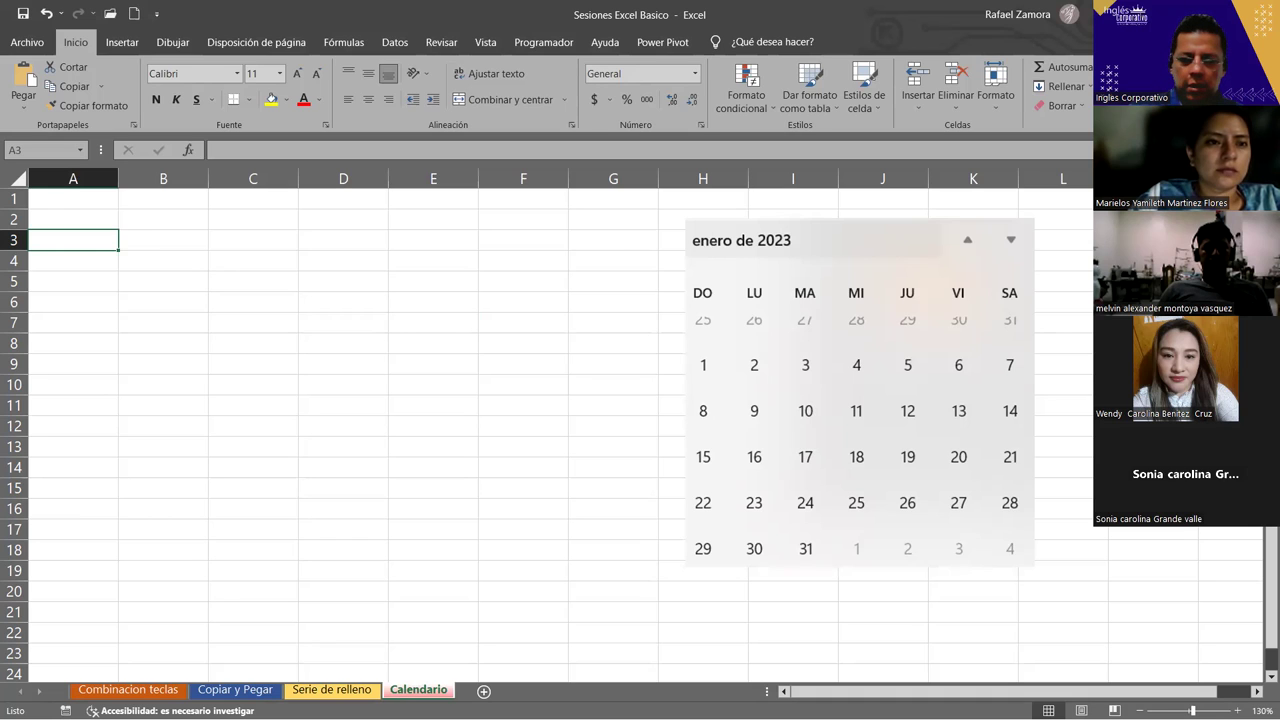
# Enter Dom. in A3 and fill right to G3 for Dom.–Sáb., shifting the calendar image right.
pyautogui.write('Do')
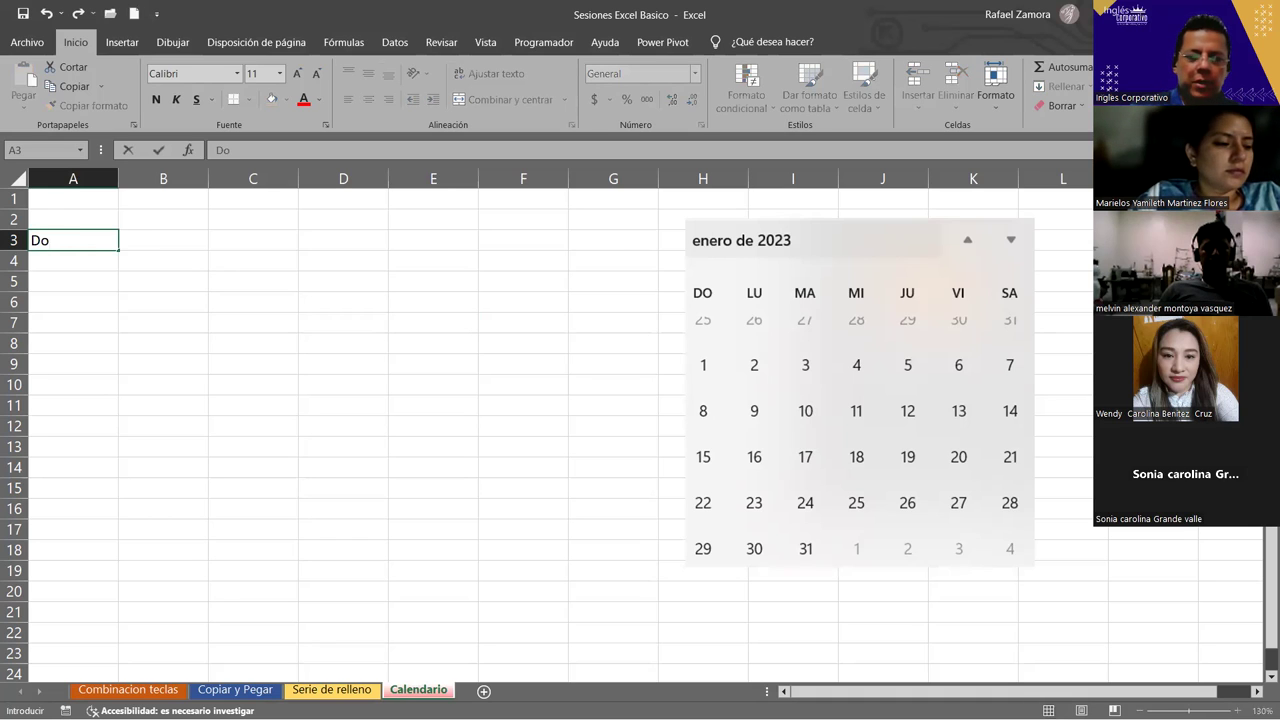
pyautogui.write('m.')
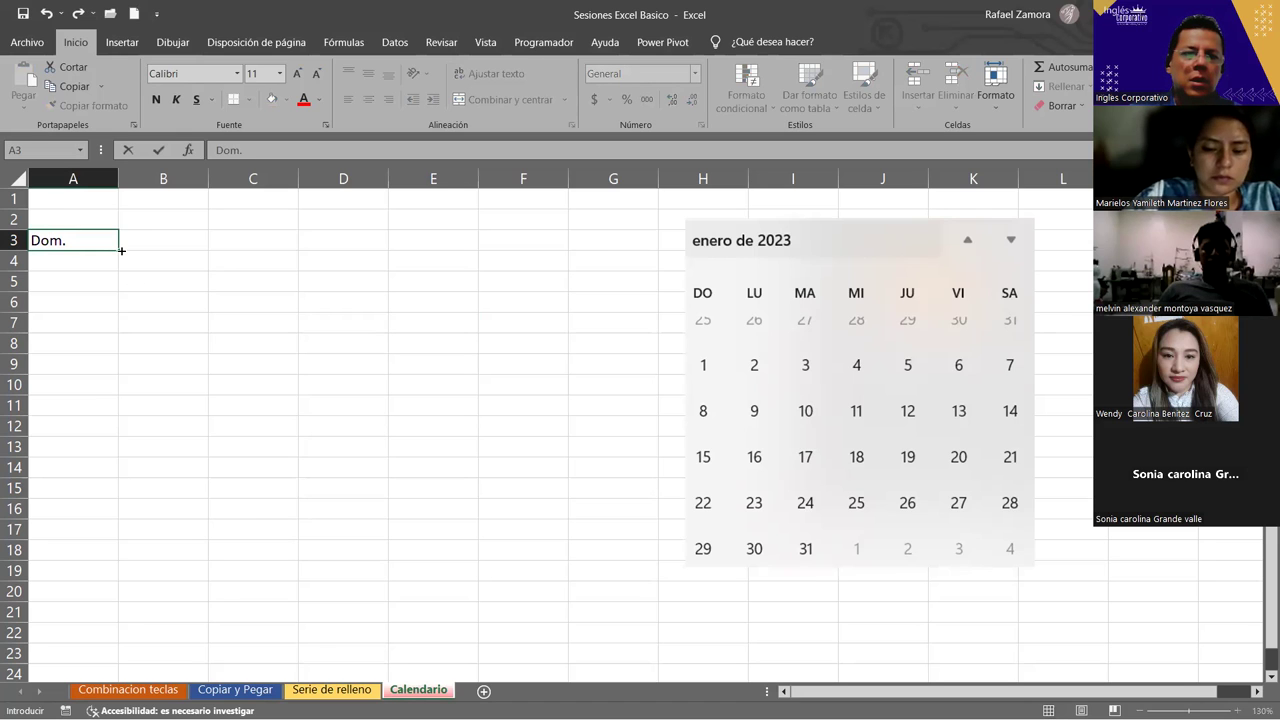
pyautogui.moveTo(119, 250); pyautogui.dragTo(652, 244)
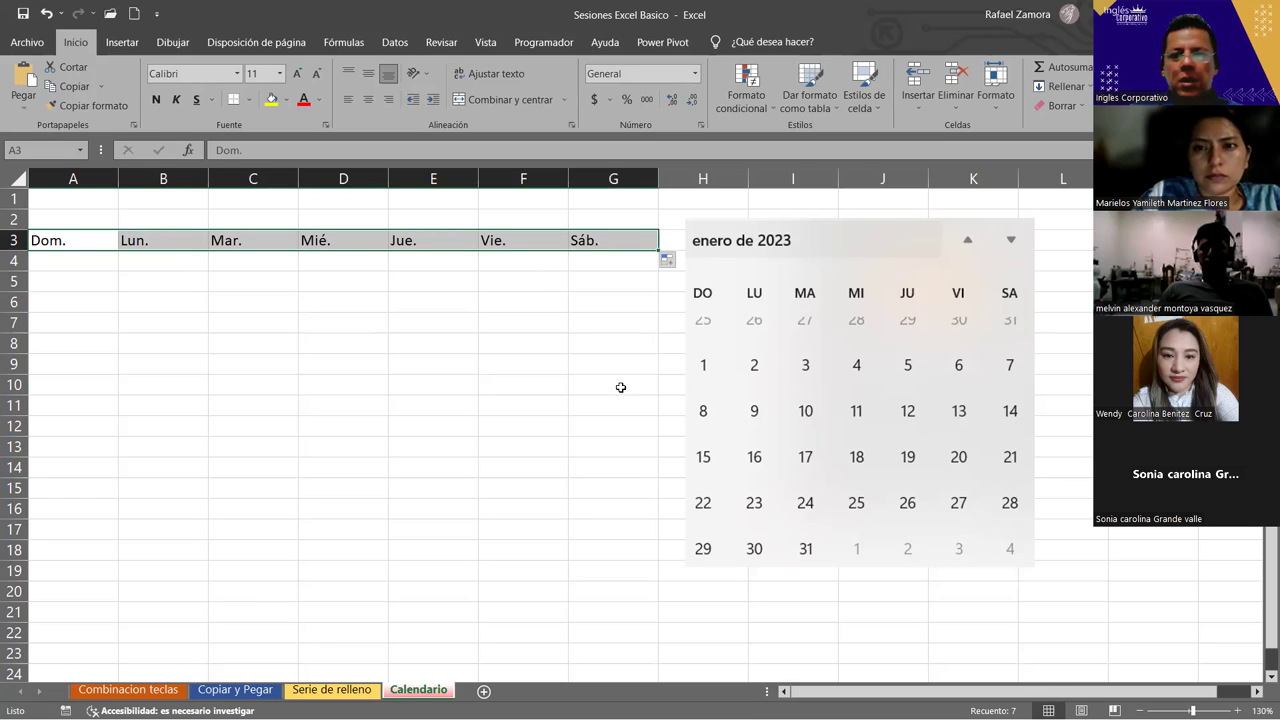
pyautogui.moveTo(875, 355); pyautogui.dragTo(932, 350)
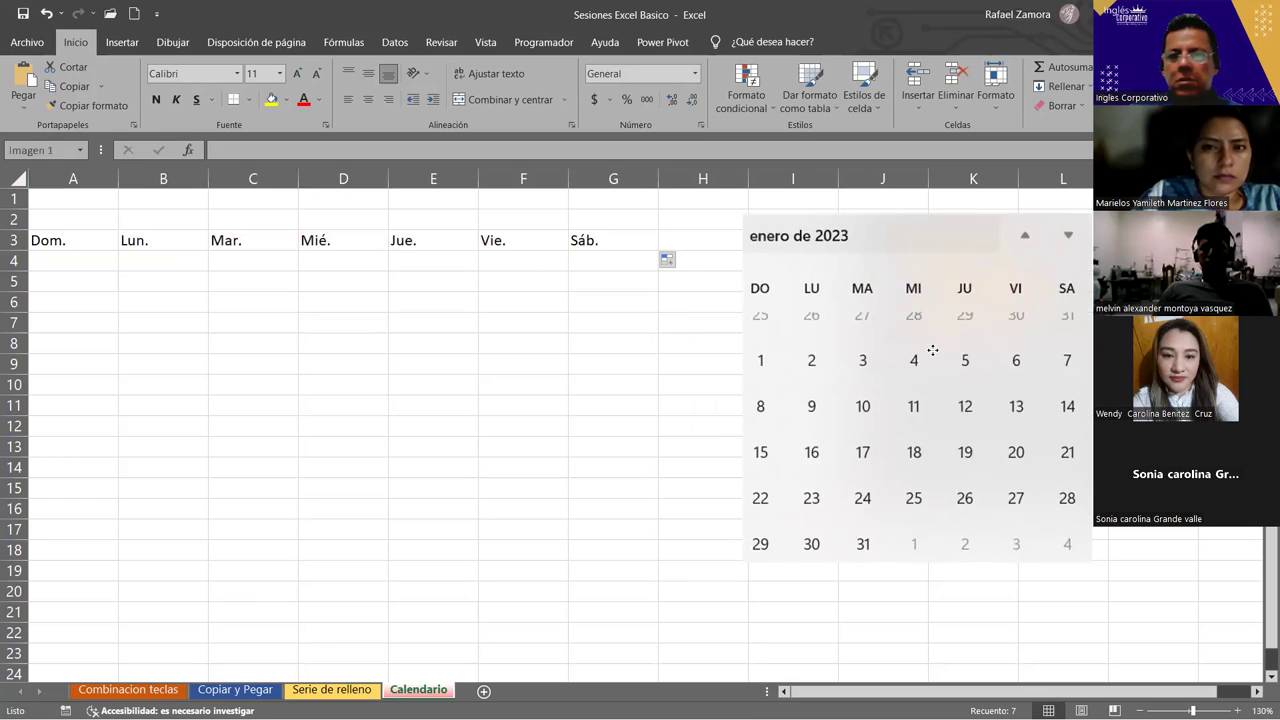
pyautogui.click(486, 367)
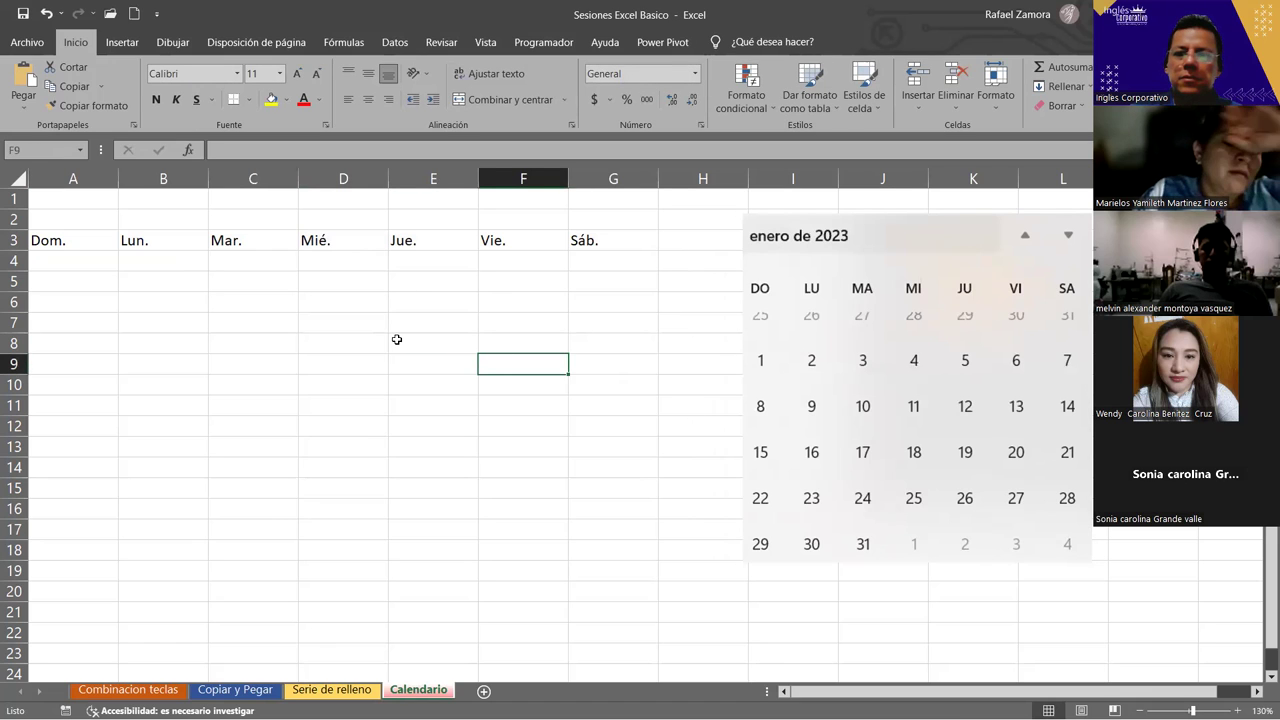
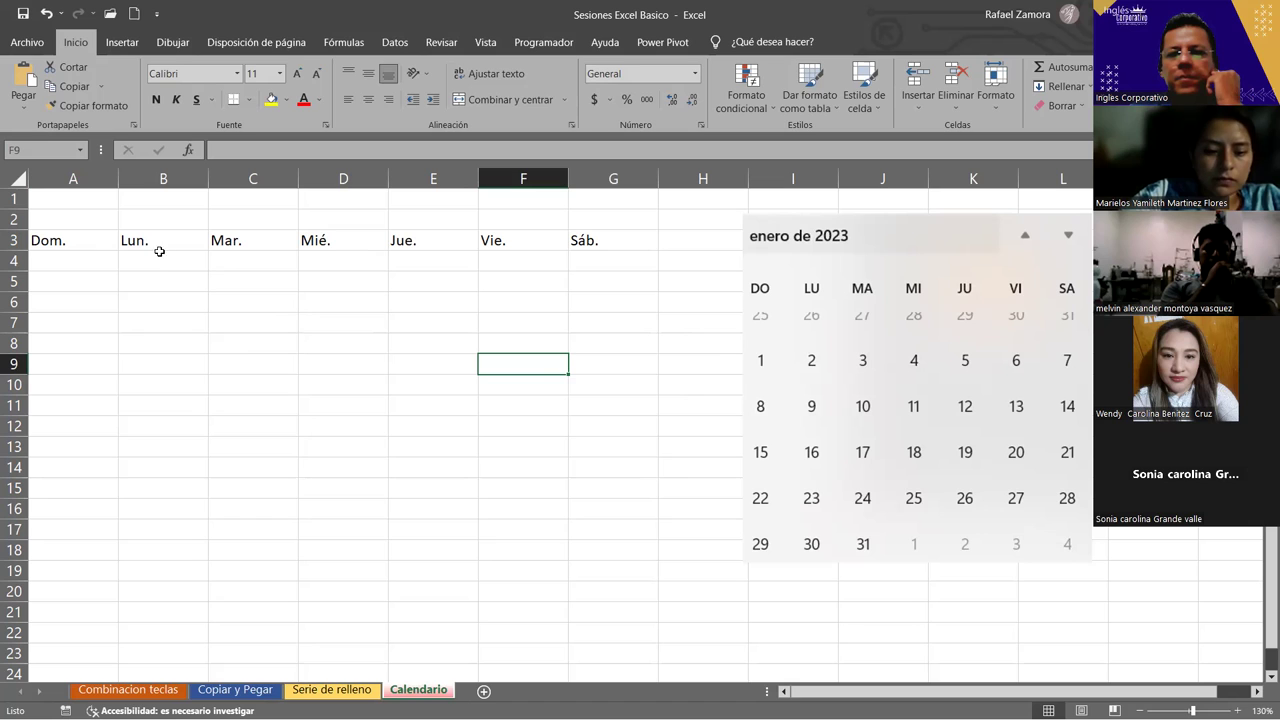
# Select the weekday columns A through G by dragging across their headers.
pyautogui.click(634, 300)
pyautogui.click(535, 309)
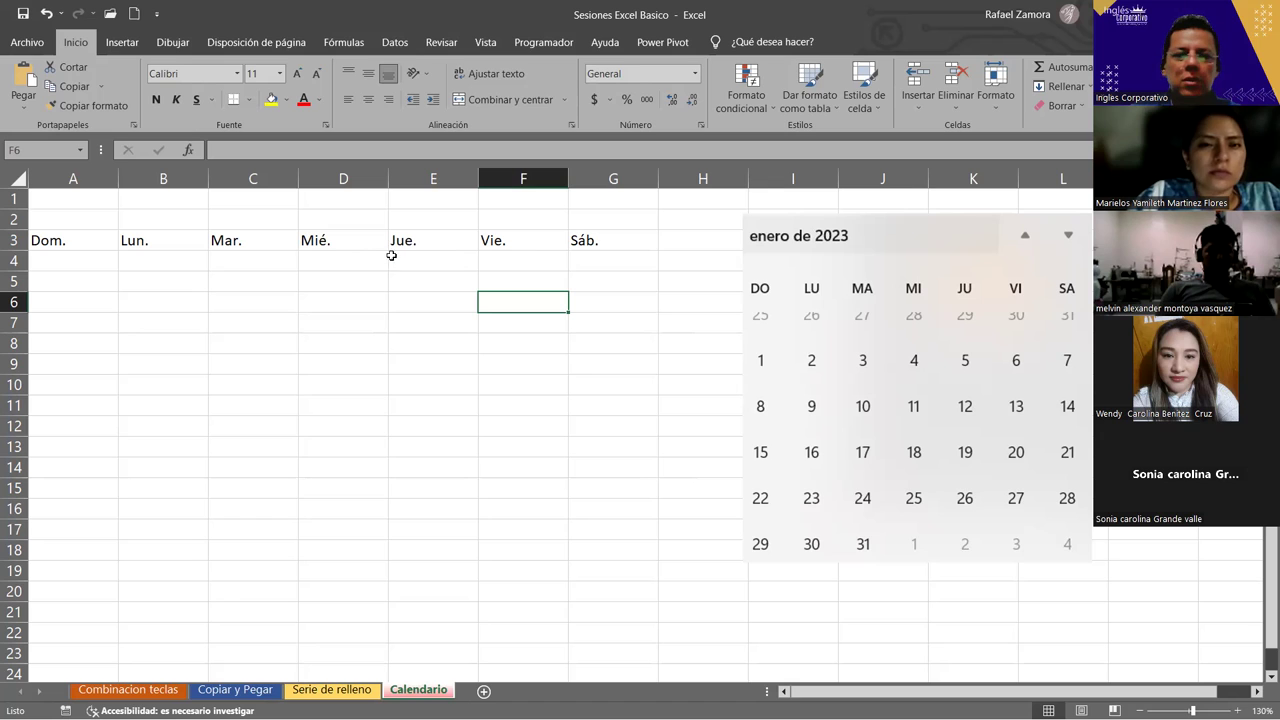
pyautogui.moveTo(96, 178); pyautogui.dragTo(606, 178)
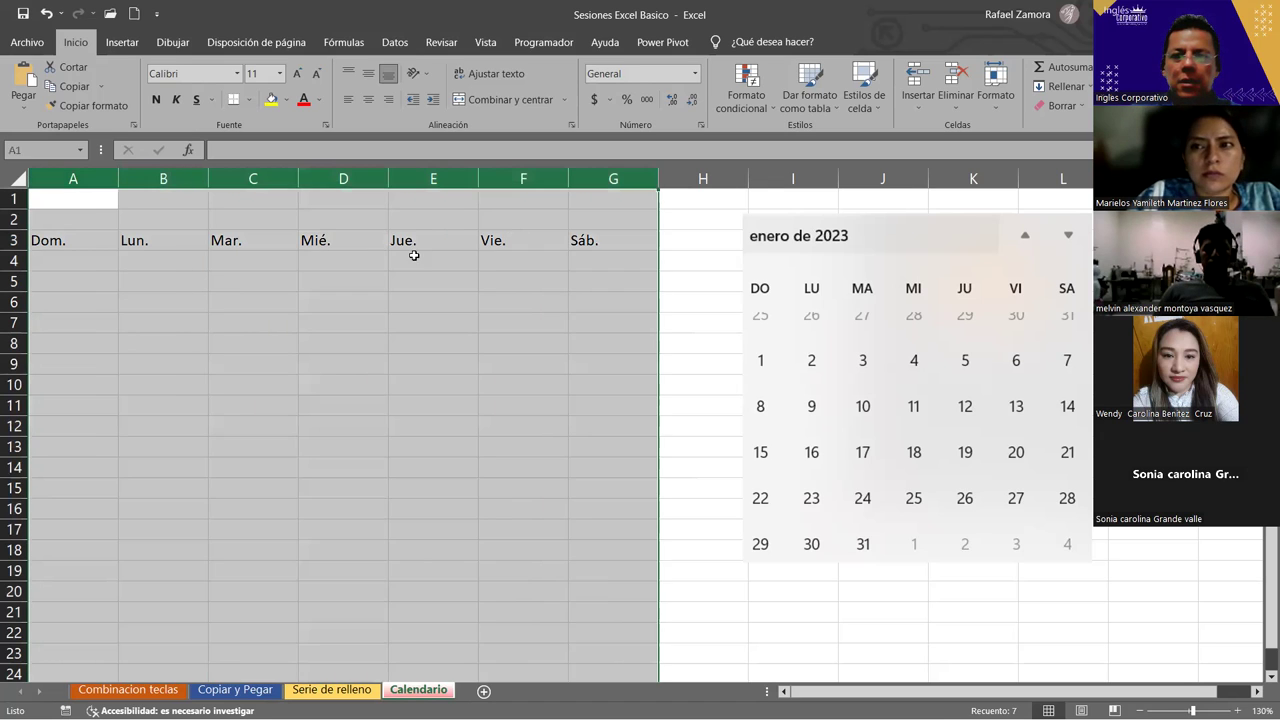
pyautogui.moveTo(86, 194)
pyautogui.mouseDown()
pyautogui.moveTo(480, 528)
pyautogui.moveTo(558, 496)
pyautogui.mouseUp()
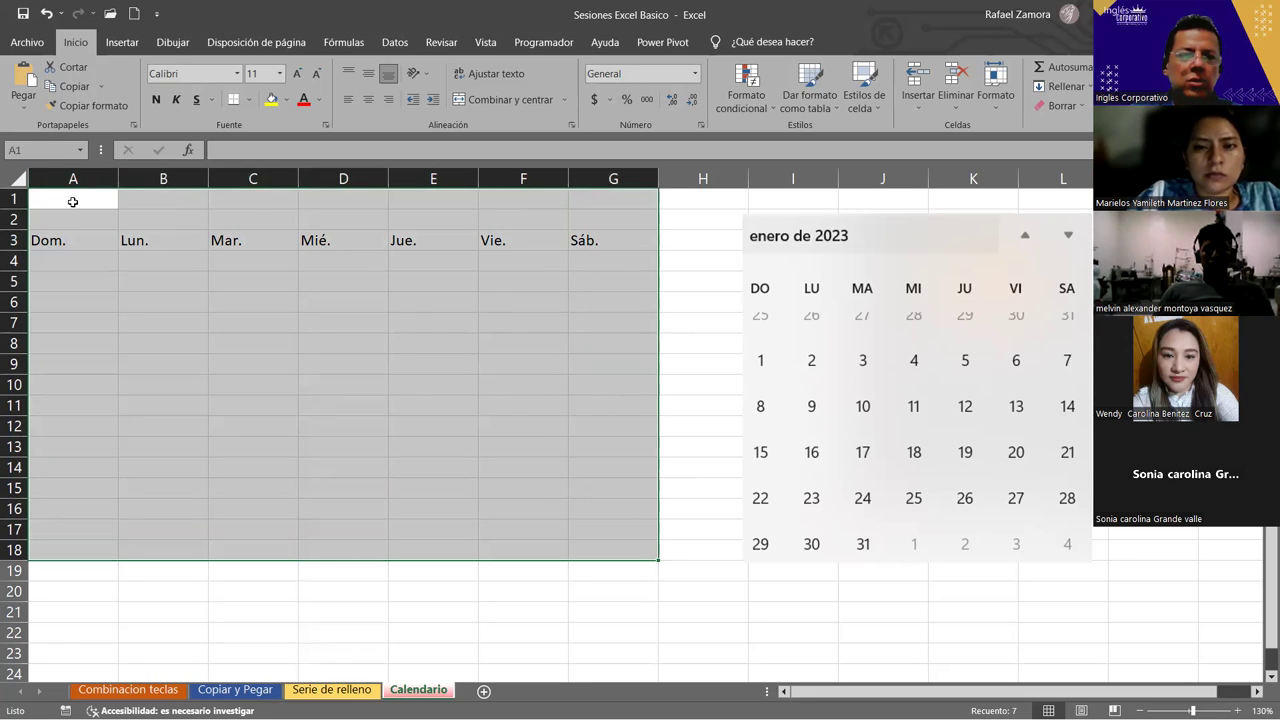
pyautogui.moveTo(89, 196)
pyautogui.mouseDown()
pyautogui.moveTo(140, 314)
pyautogui.moveTo(559, 496)
pyautogui.moveTo(626, 645)
pyautogui.mouseUp()
pyautogui.click(316, 345)
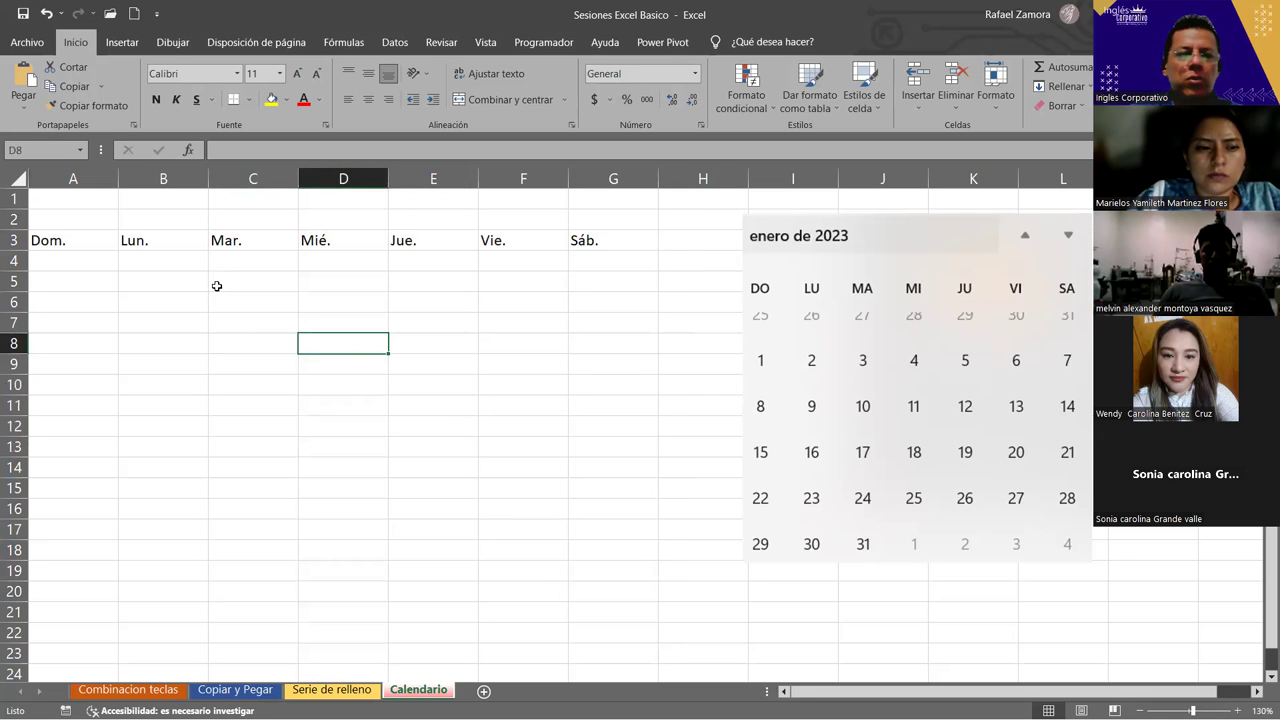
pyautogui.click(69, 177)
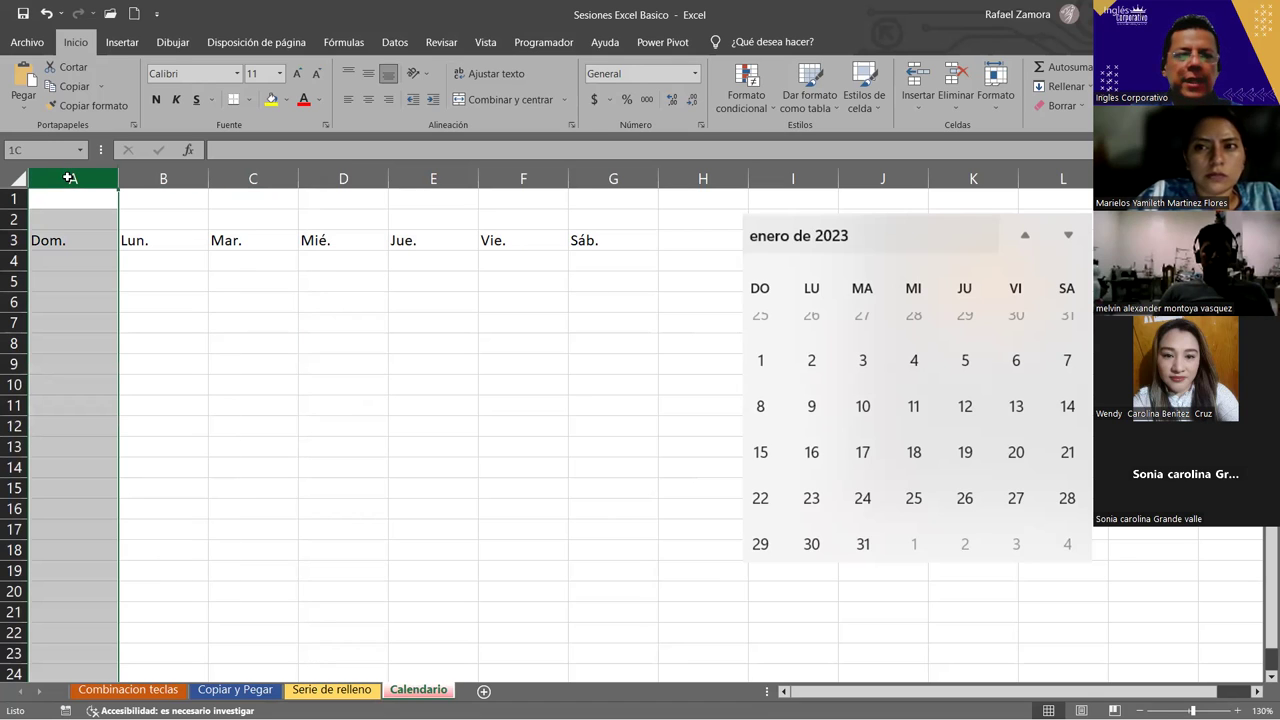
pyautogui.moveTo(75, 177); pyautogui.dragTo(613, 178)
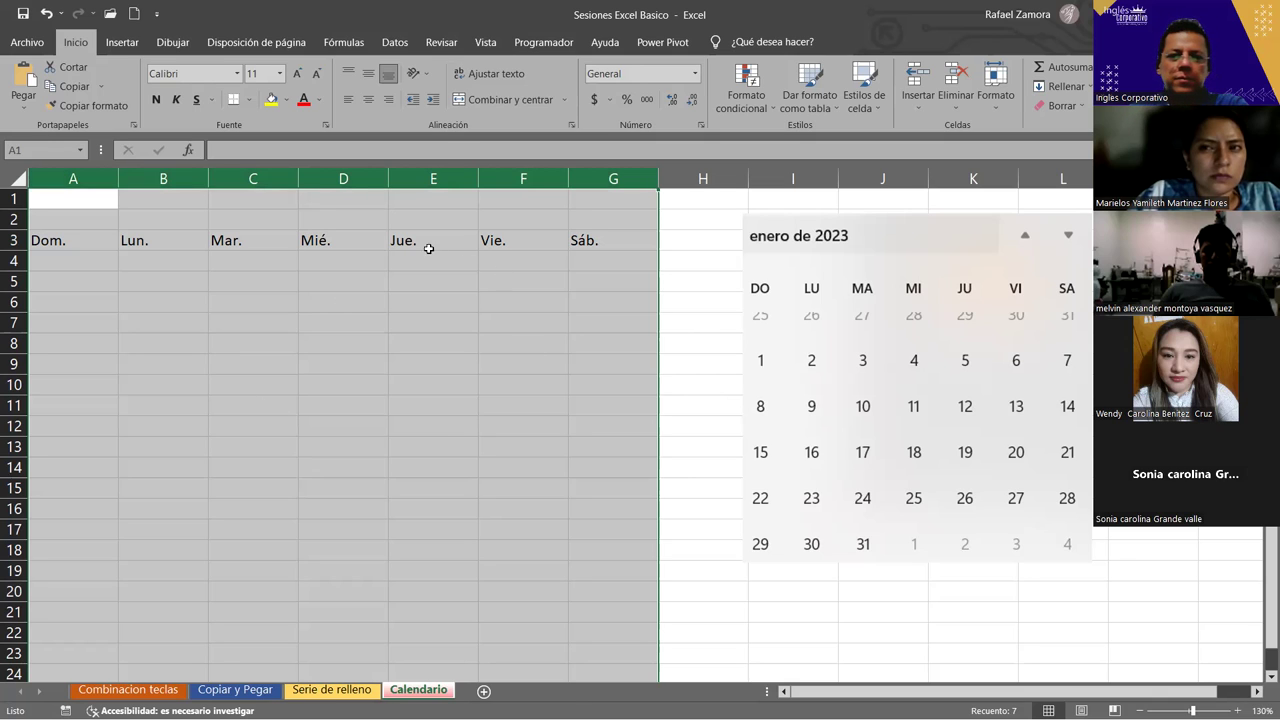
# Set the column width of columns A–G to 5 using Ancho de columna.
pyautogui.rightClick(338, 274)
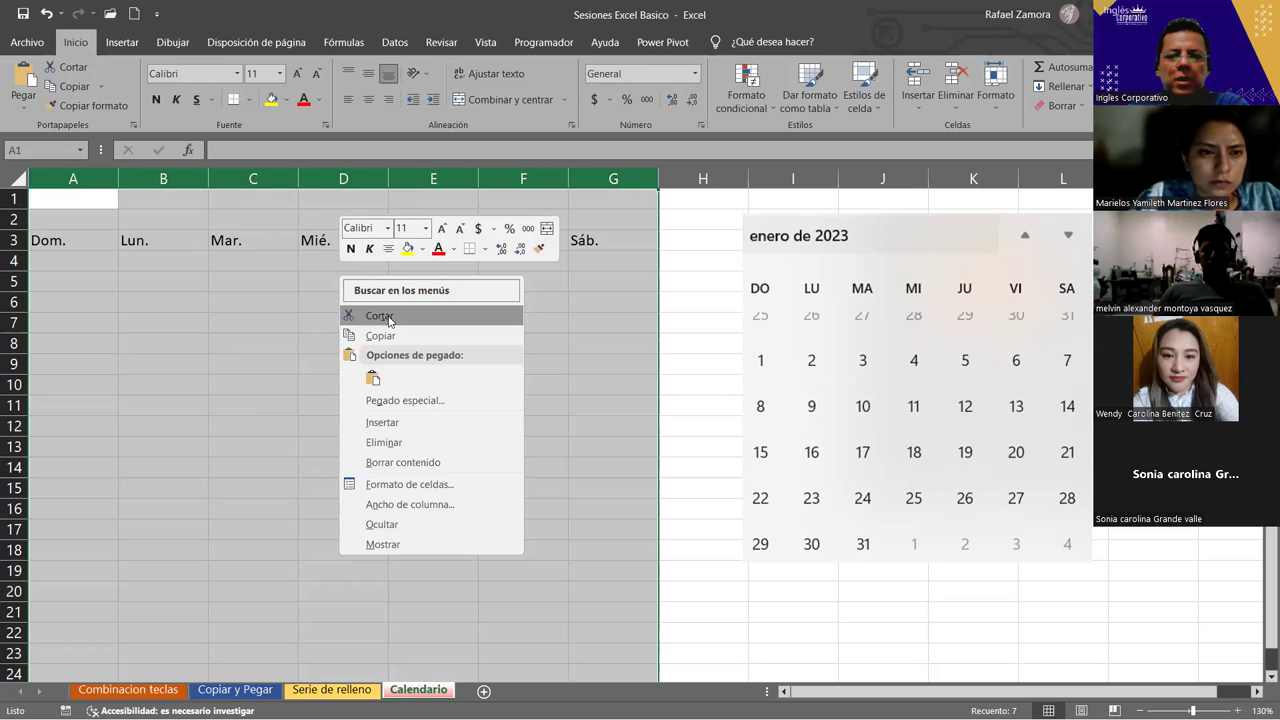
pyautogui.click(430, 505)
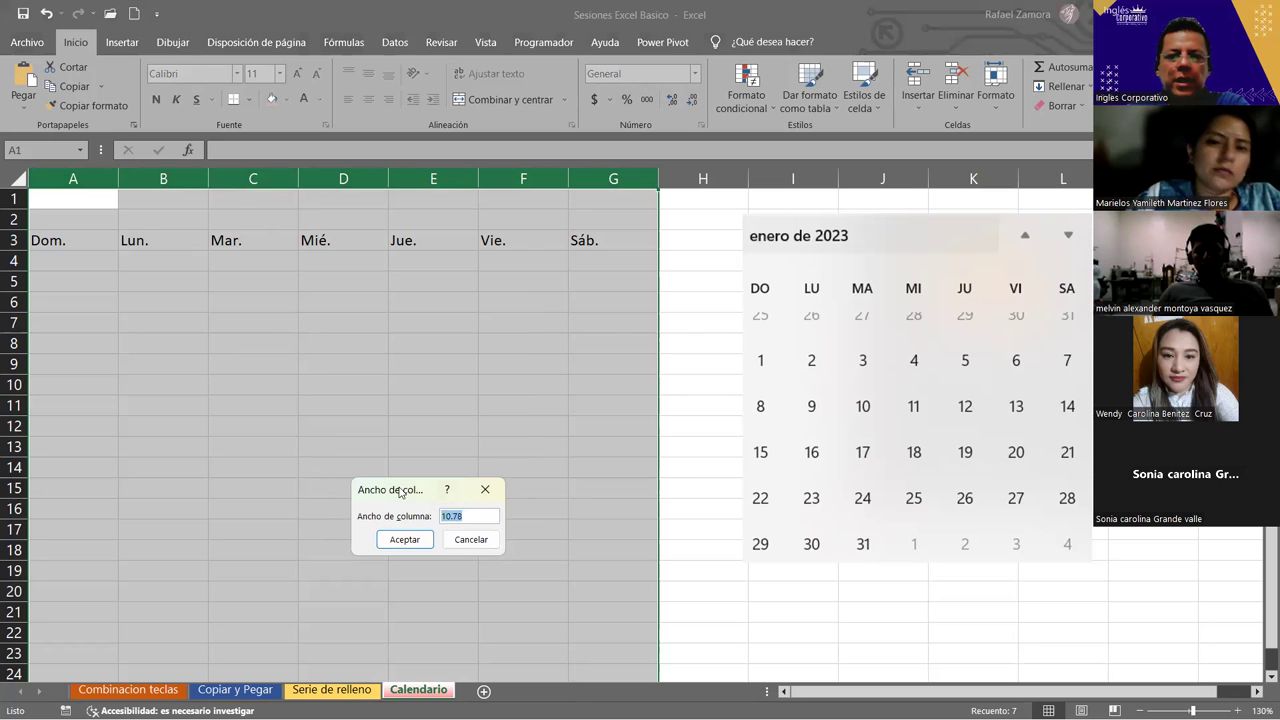
pyautogui.moveTo(400, 492); pyautogui.dragTo(282, 283)
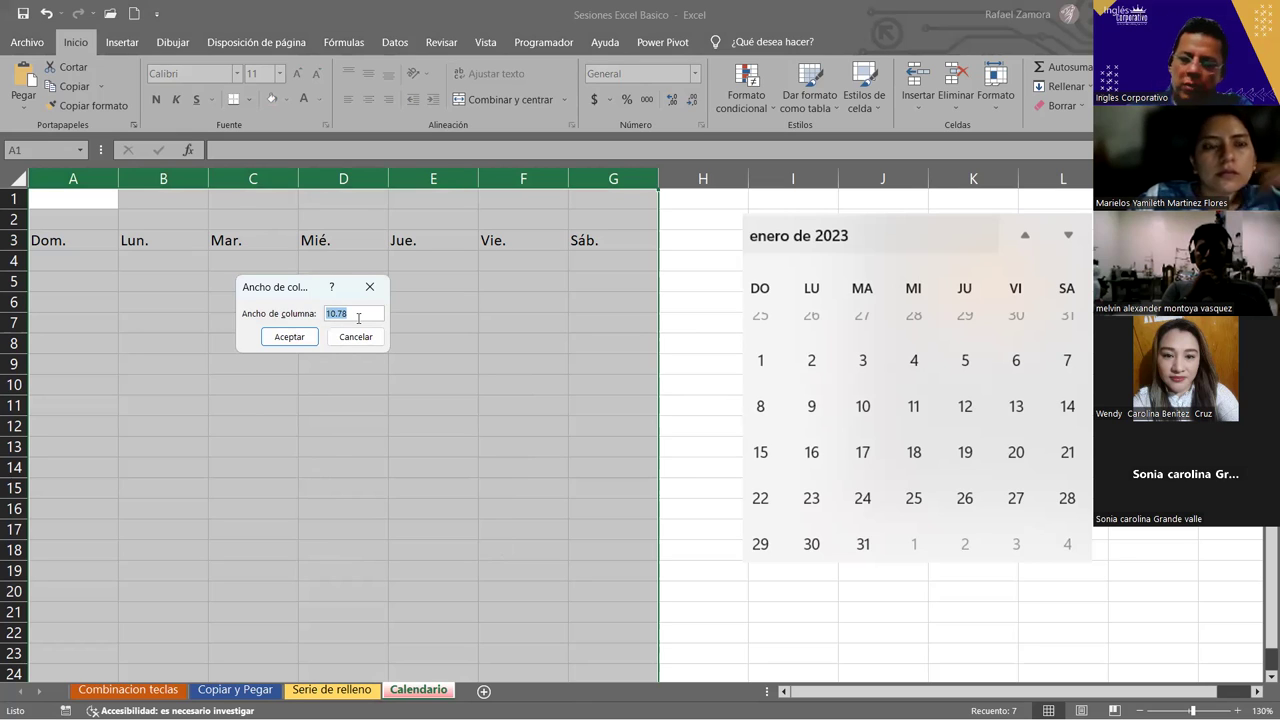
pyautogui.write('5')
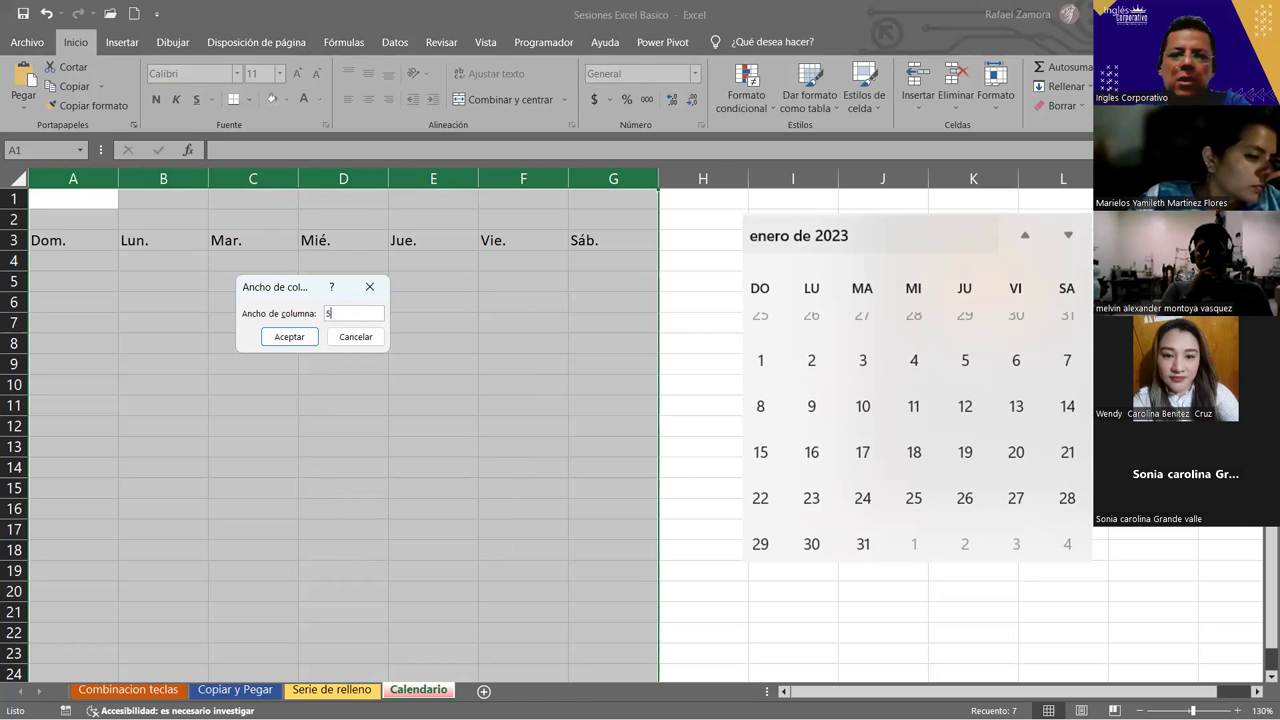
pyautogui.press('Return')
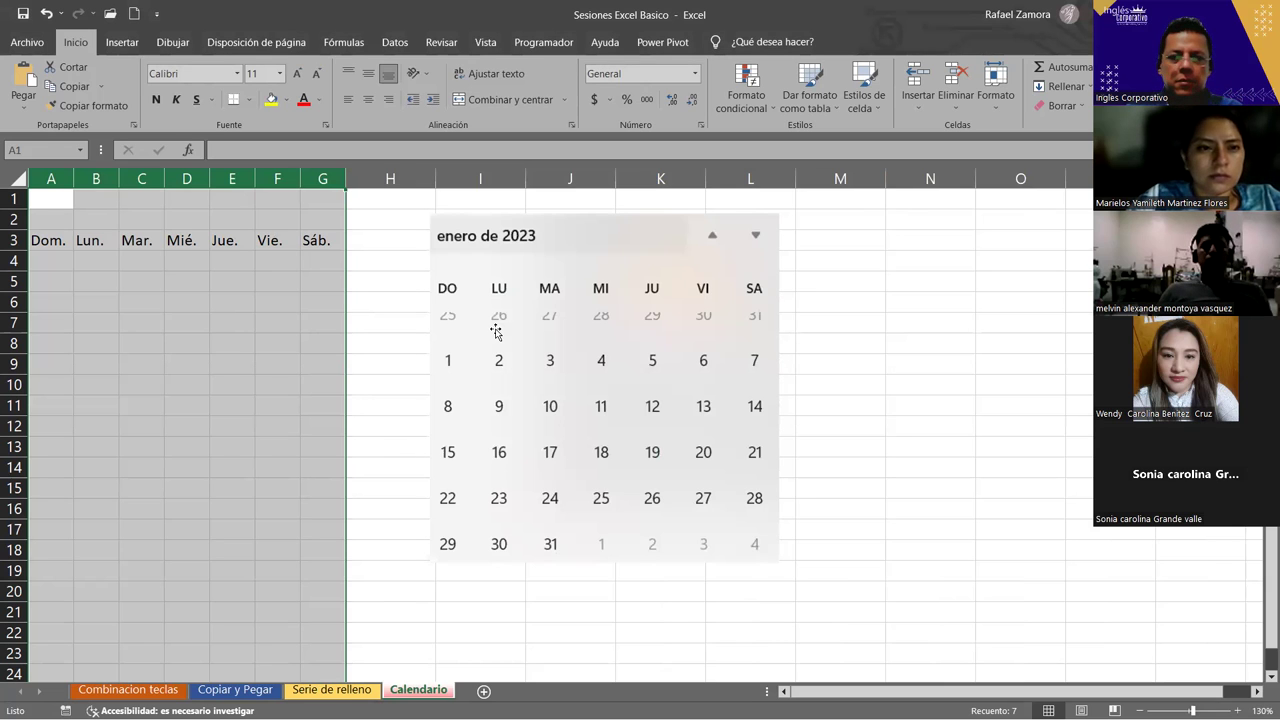
# Move the January 2023 calendar picture right over columns K–N and deselect it.
pyautogui.moveTo(496, 331); pyautogui.dragTo(812, 317)
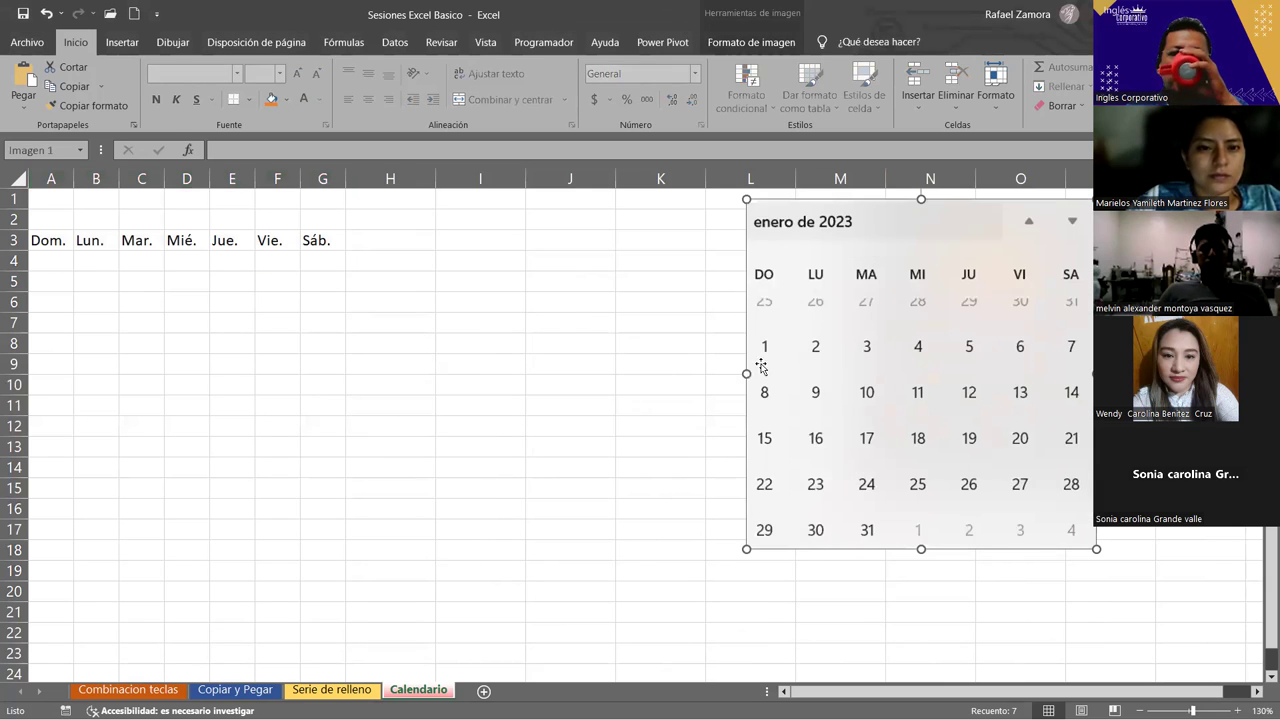
pyautogui.moveTo(761, 360); pyautogui.dragTo(651, 367)
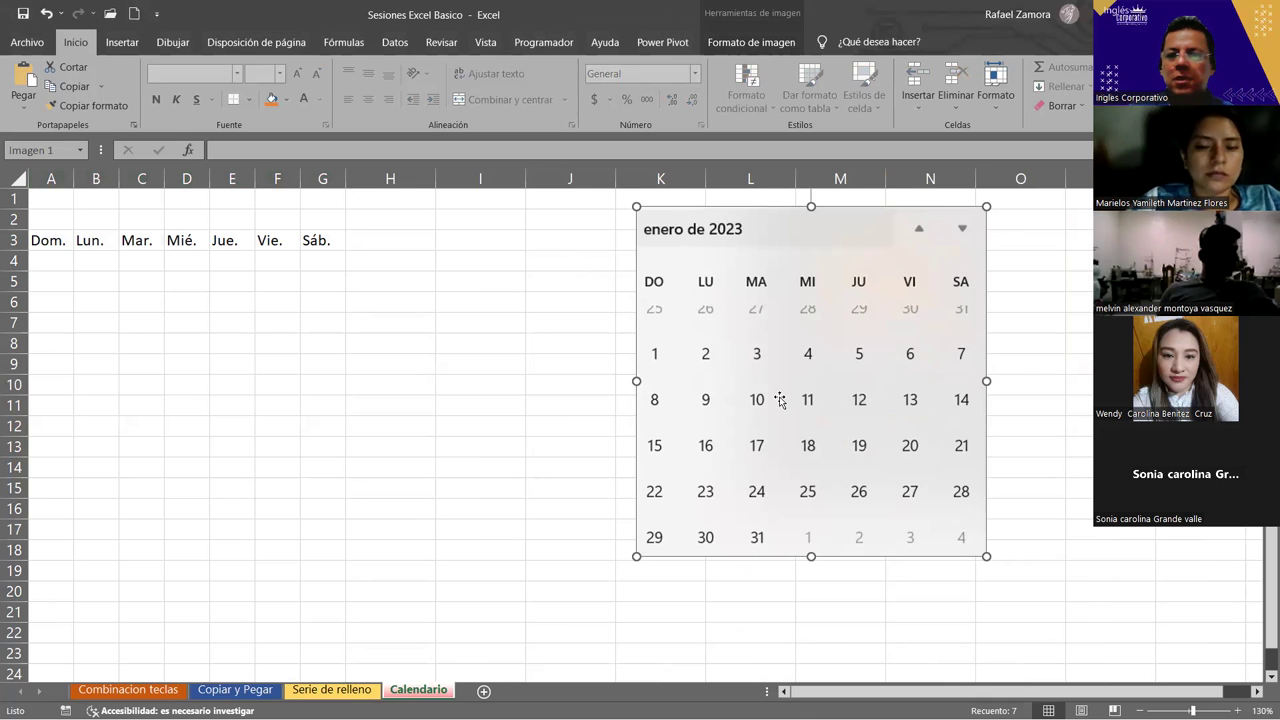
pyautogui.click(274, 279)
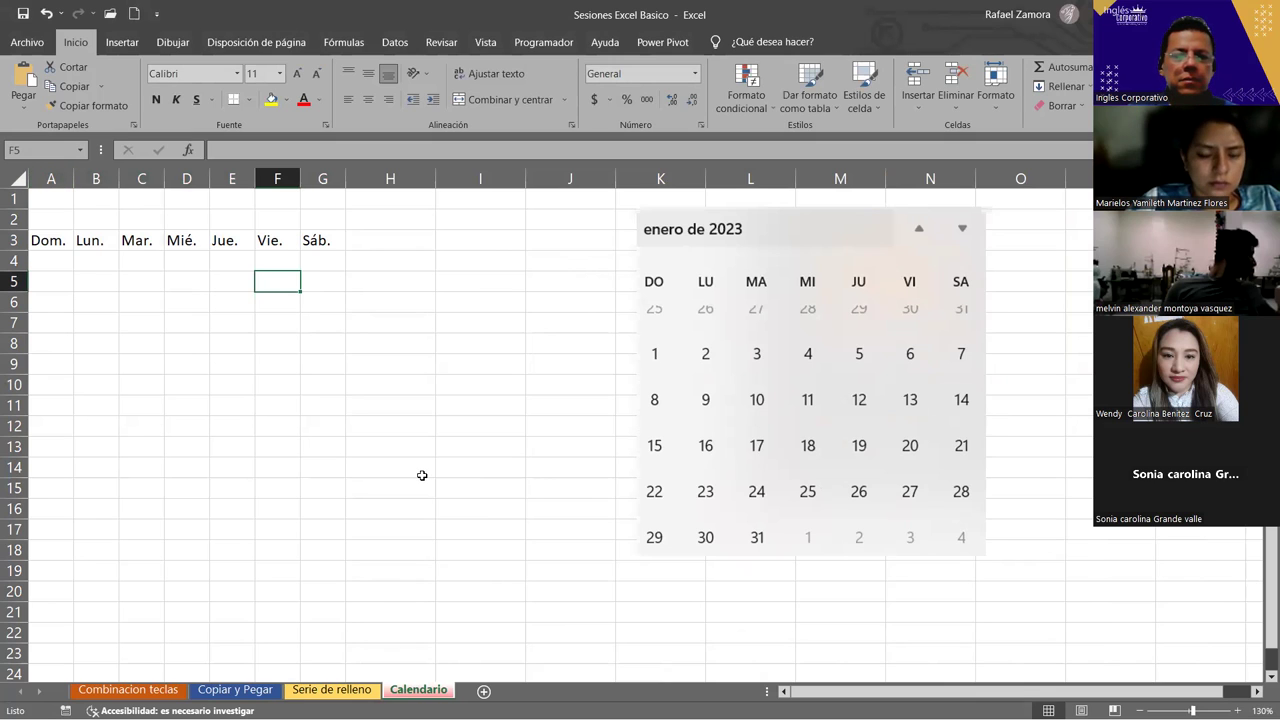
pyautogui.click(470, 506)
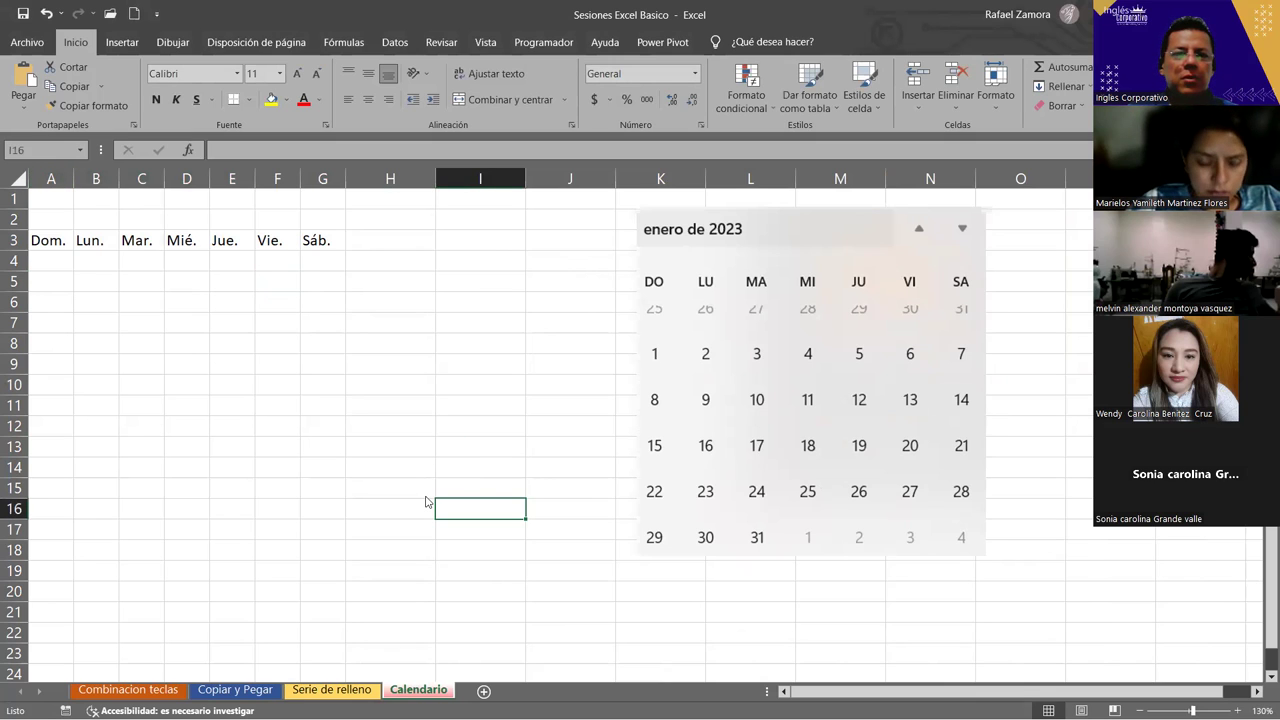
# Center the Dom. through Sáb. weekday names in columns A–G.
pyautogui.click(50, 178)
pyautogui.moveTo(323, 178); pyautogui.dragTo(323, 178)
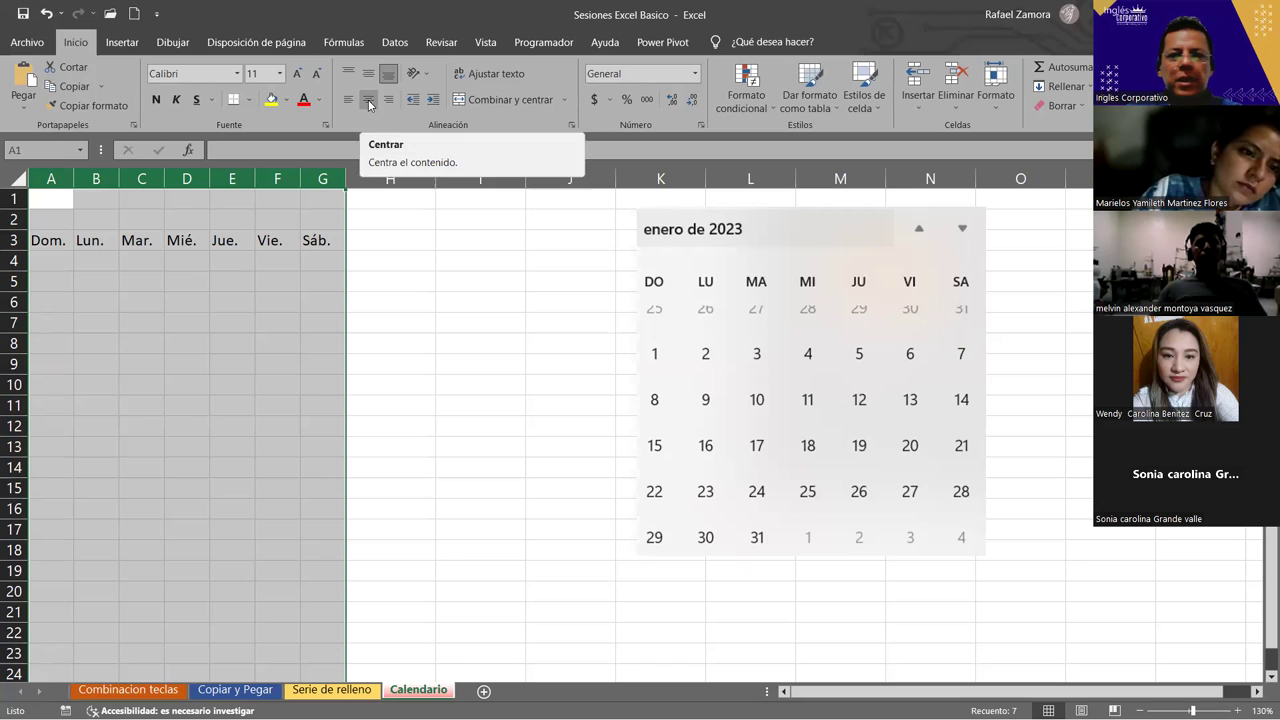
pyautogui.click(369, 103)
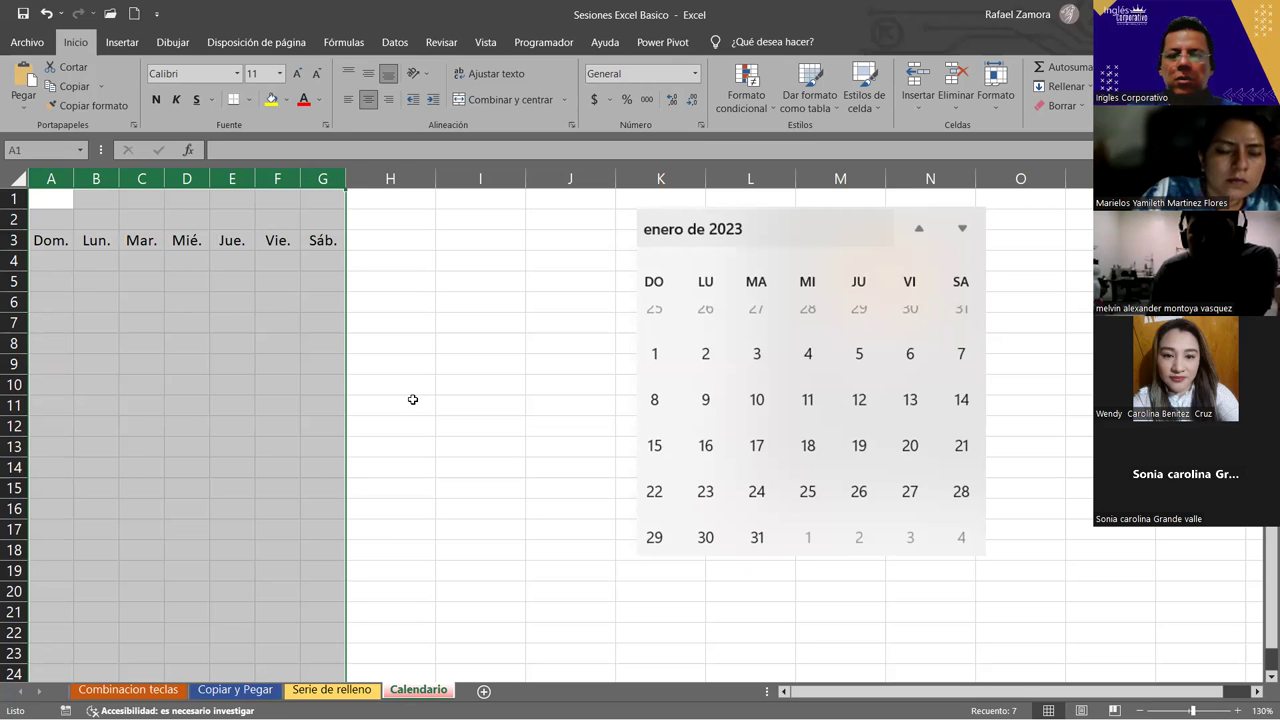
pyautogui.click(185, 318)
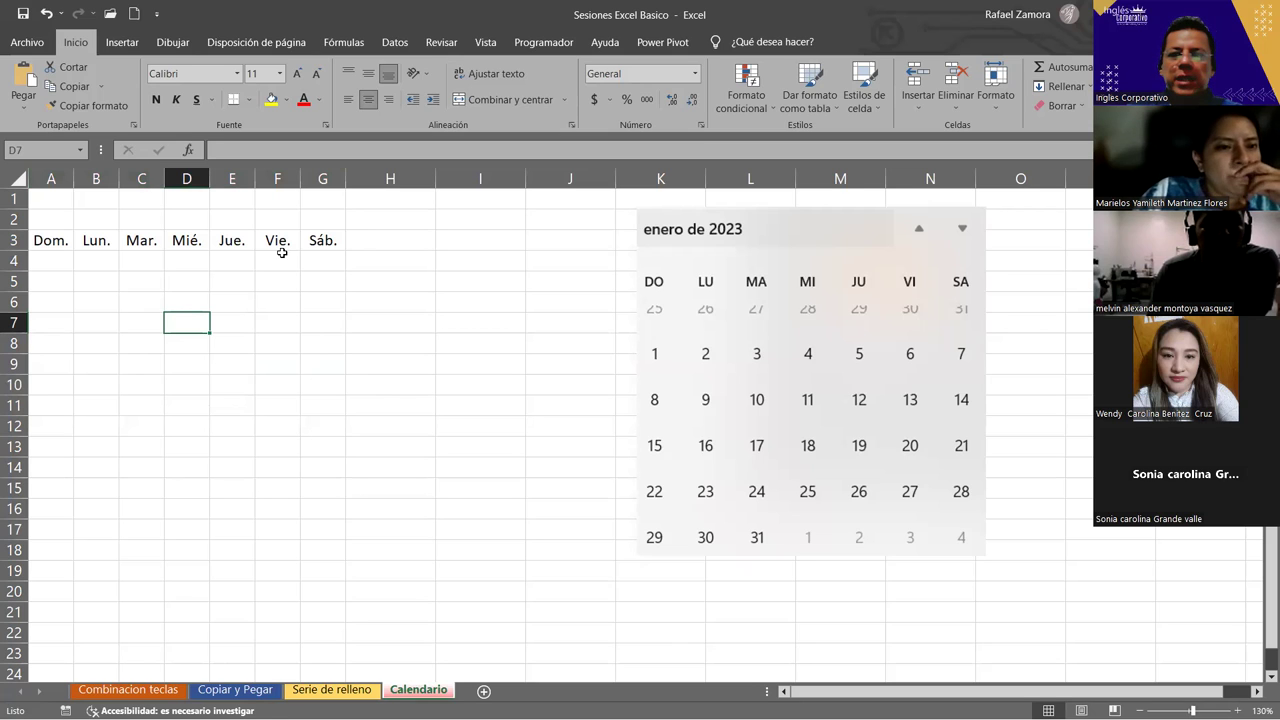
pyautogui.click(43, 219)
# Merge and center A2:G2 and enter the title ENERO.
pyautogui.moveTo(43, 219); pyautogui.dragTo(333, 219)
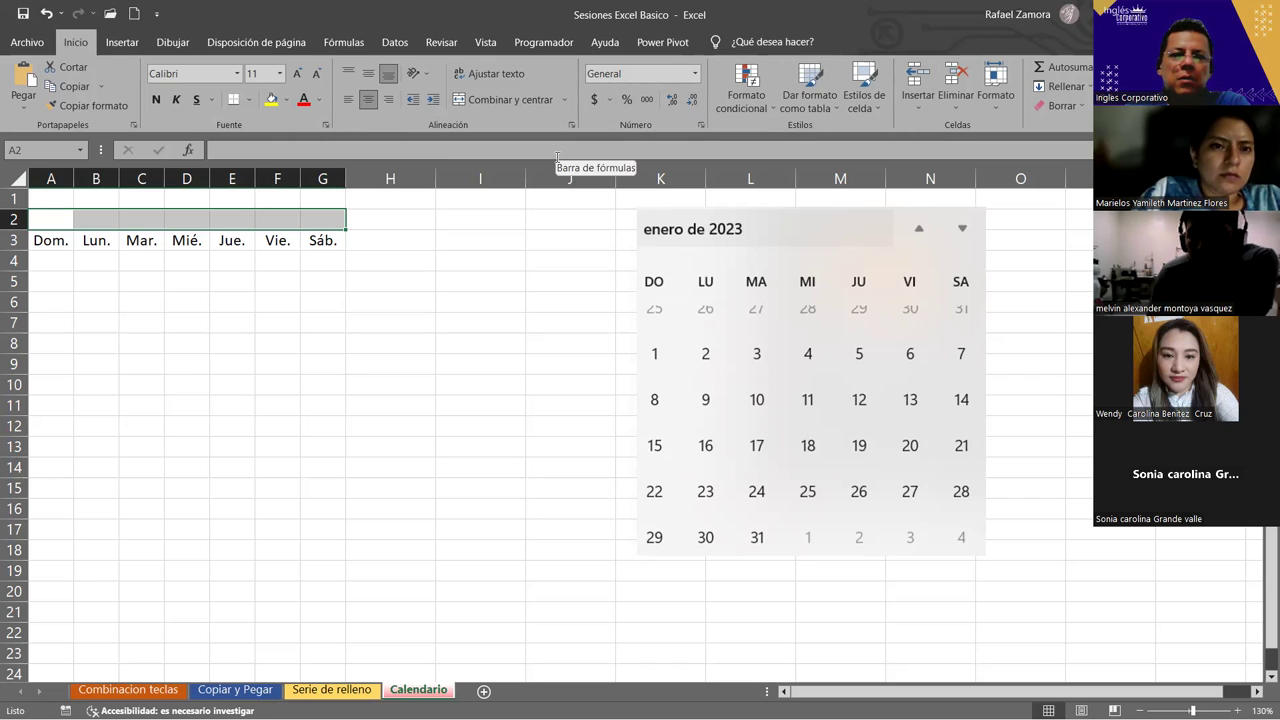
pyautogui.click(497, 101)
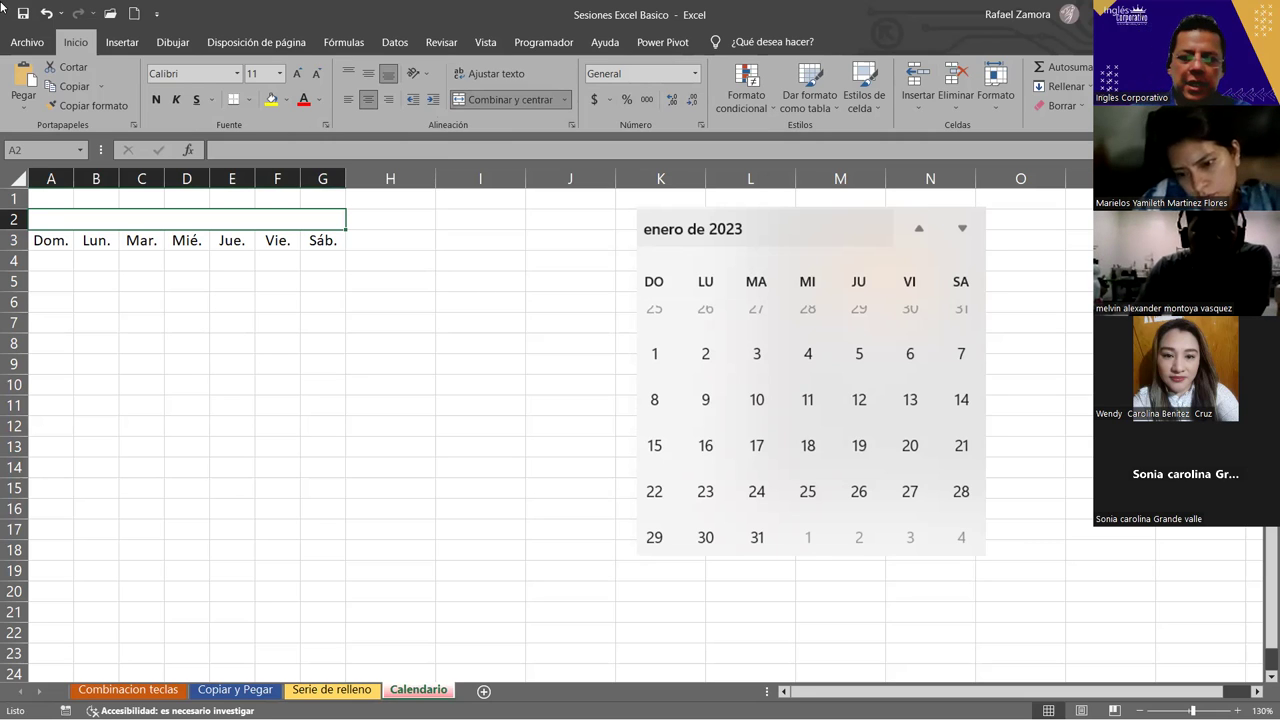
pyautogui.write('ENERO')
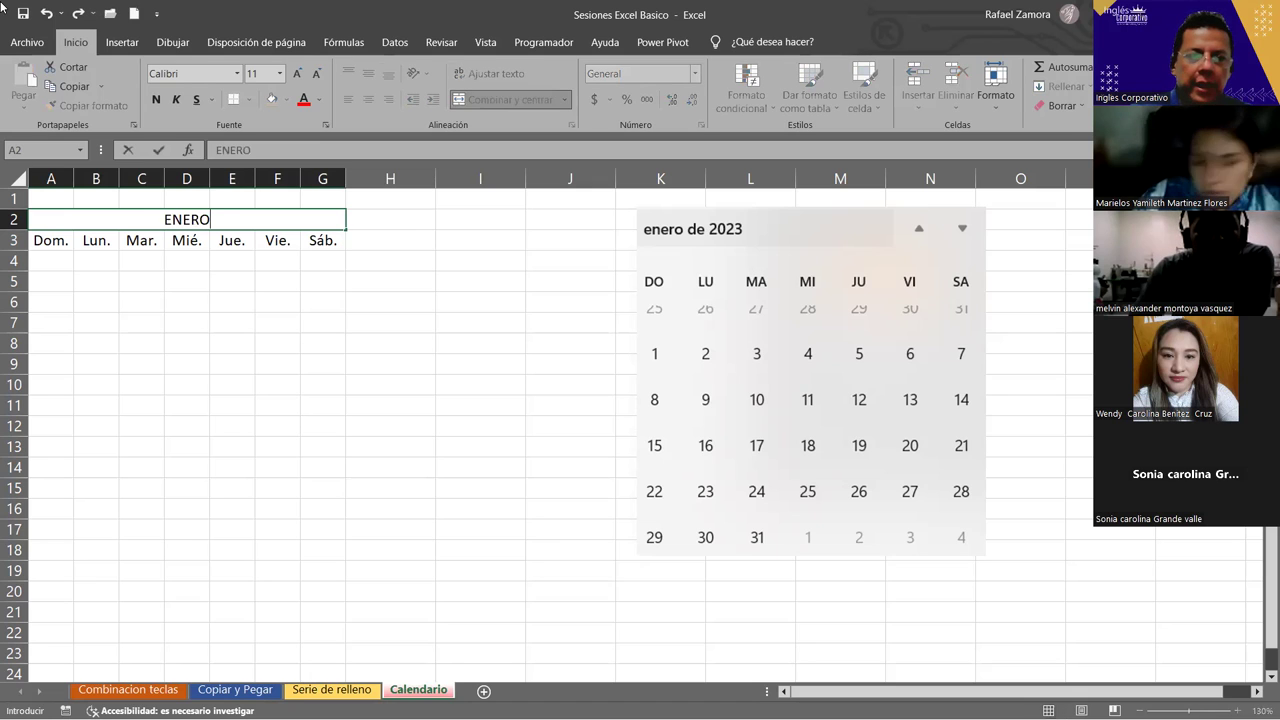
pyautogui.press('Return')
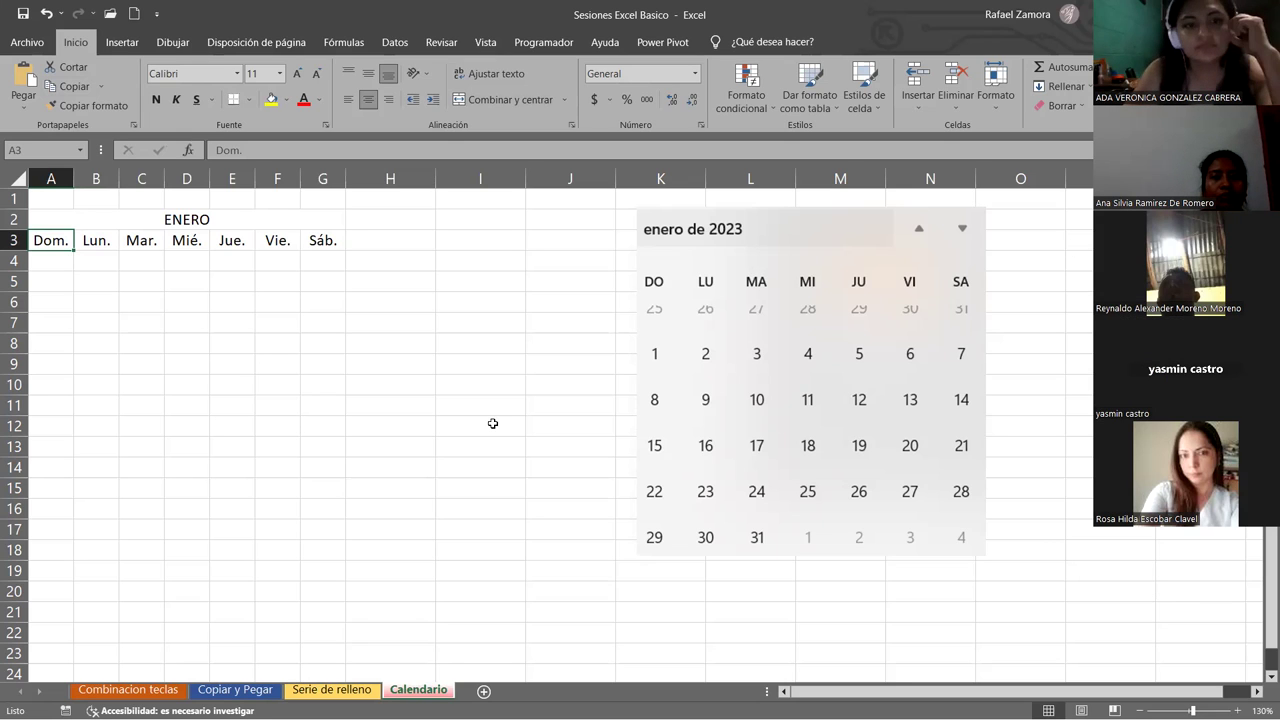
pyautogui.click(323, 342)
pyautogui.click(168, 220)
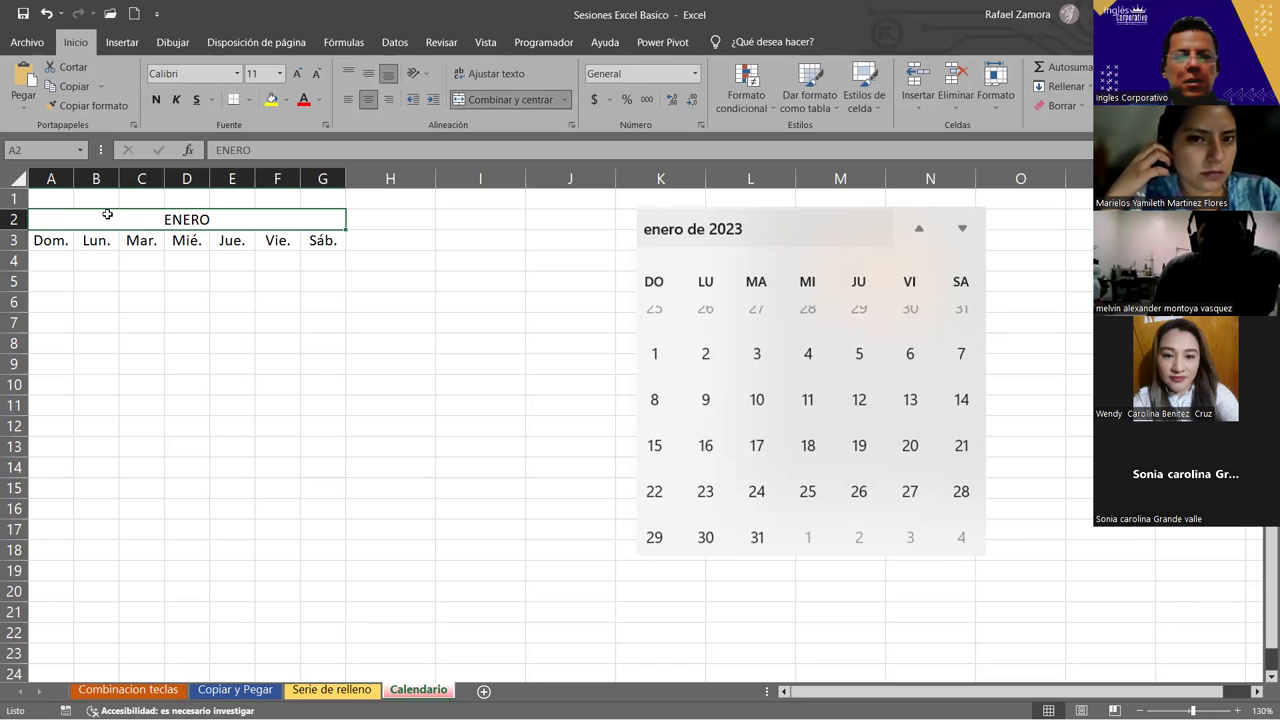
# Apply Todos los bordes to every cell of the A2:G8 grid.
pyautogui.moveTo(94, 218); pyautogui.dragTo(74, 333)
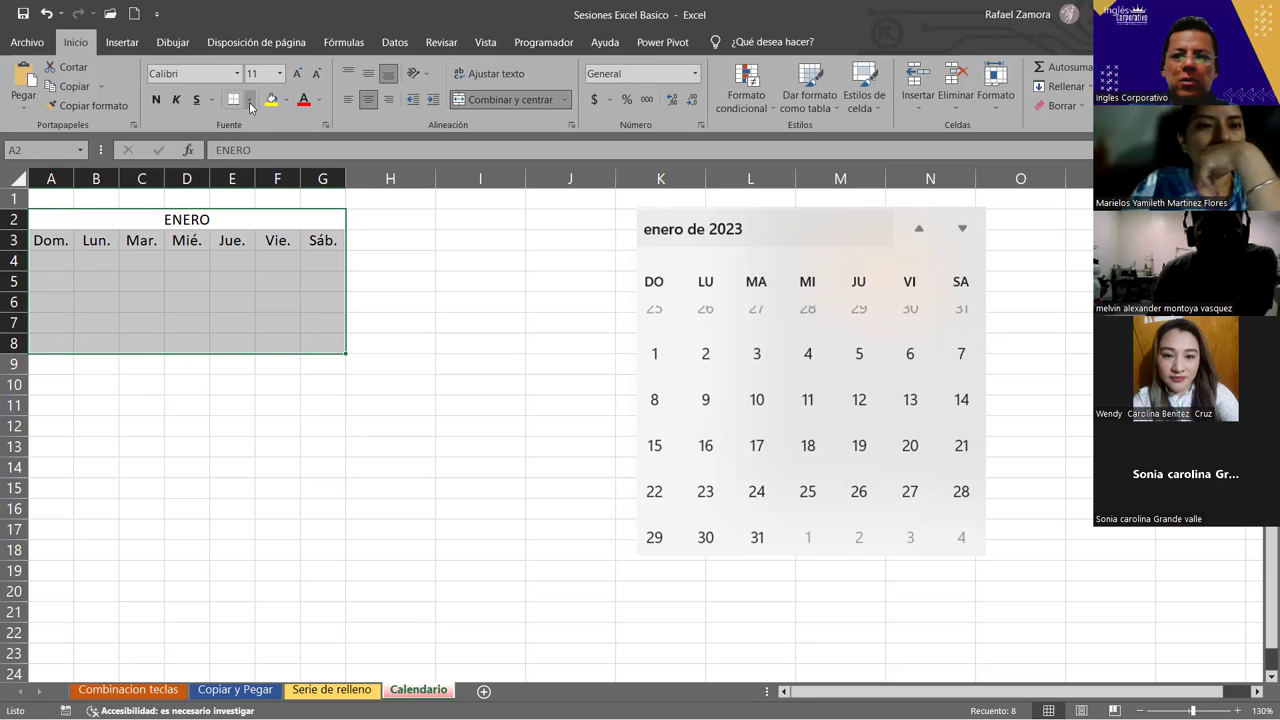
pyautogui.click(248, 100)
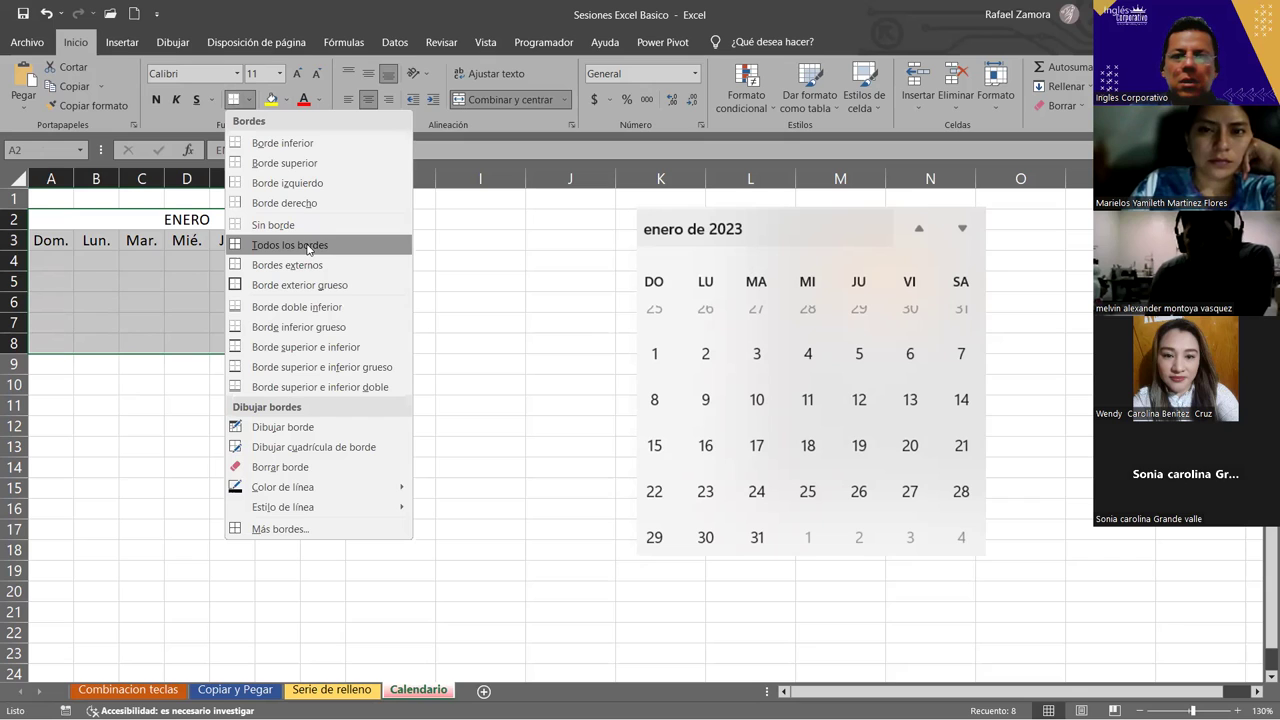
pyautogui.press('Return')
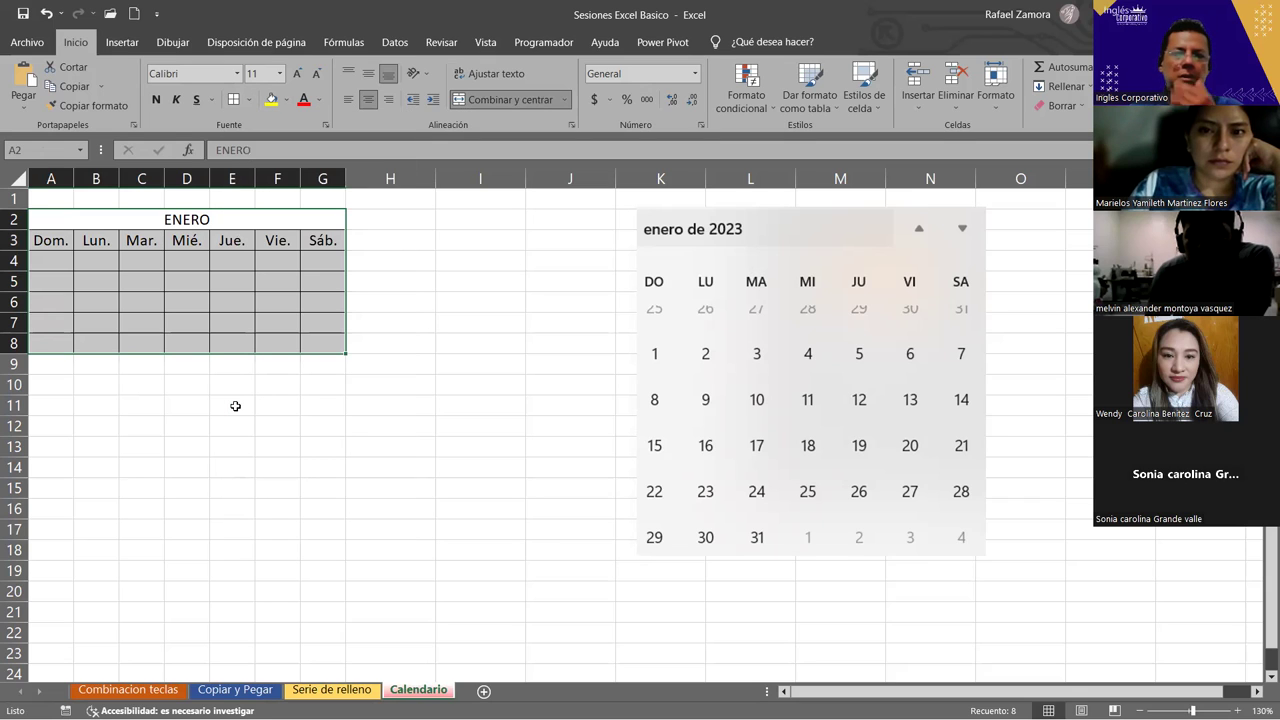
pyautogui.click(235, 406)
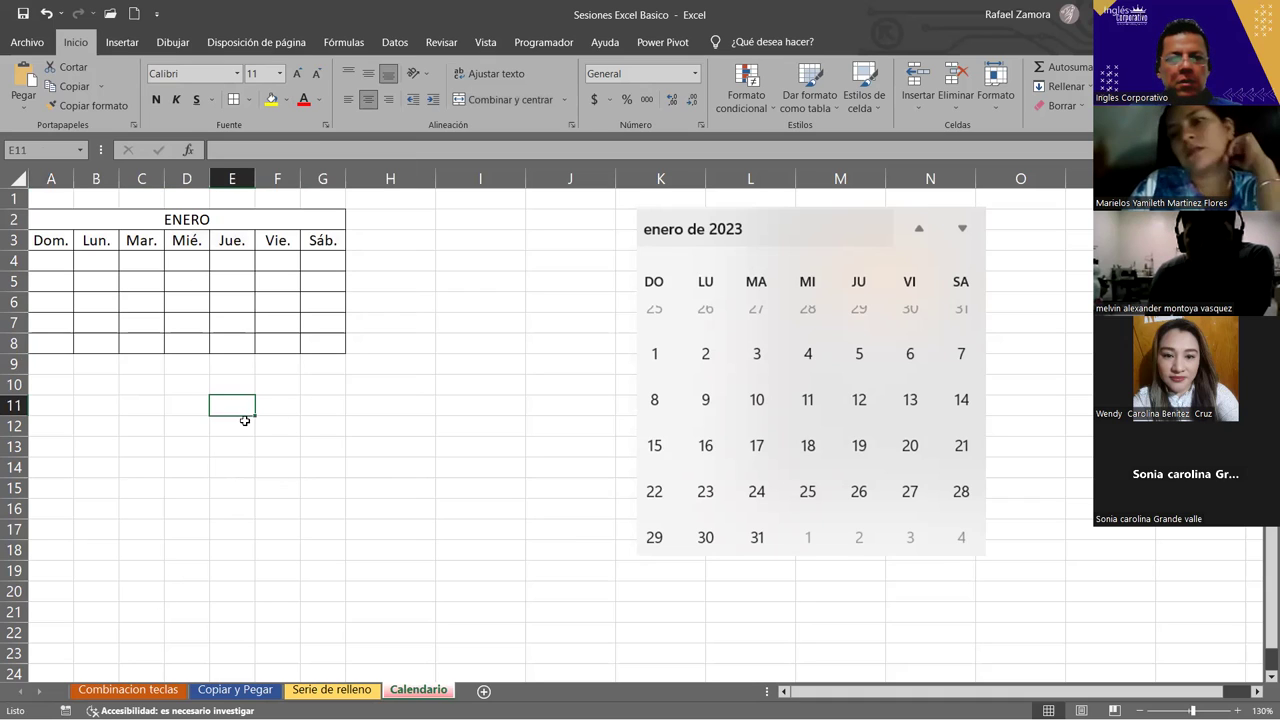
# Make the ENERO title bold with a light blue fill.
pyautogui.click(209, 220)
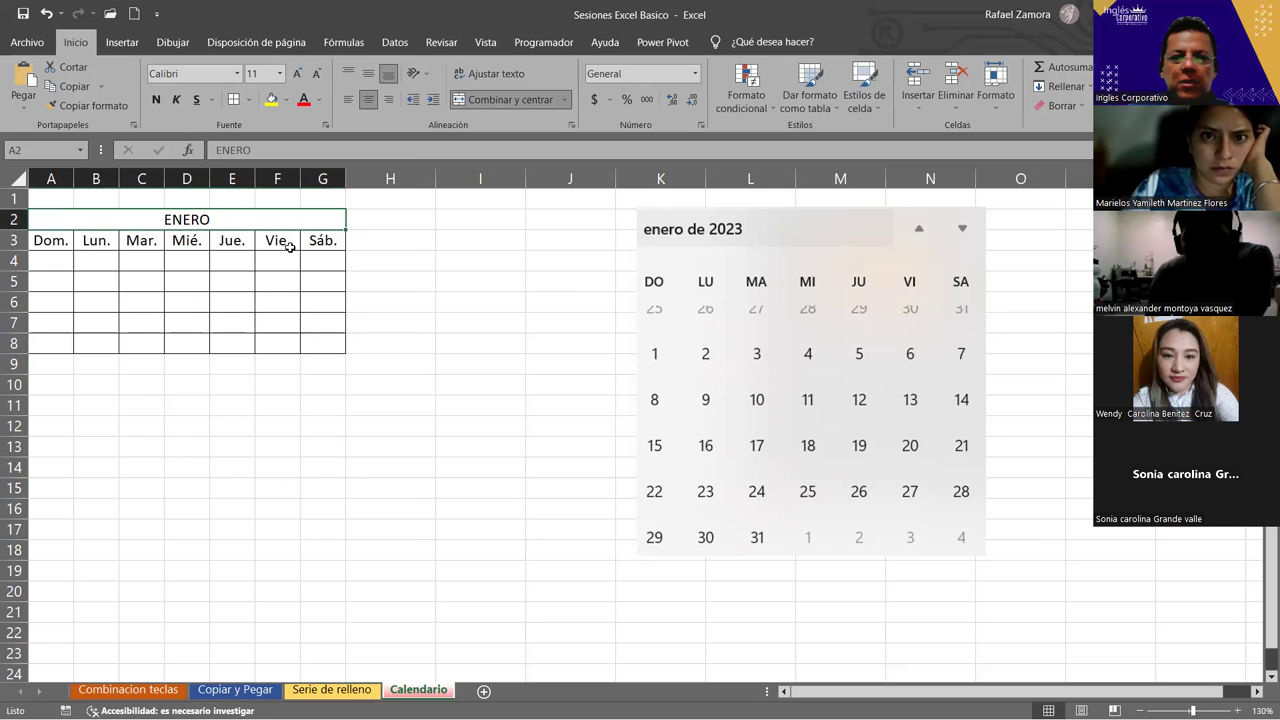
pyautogui.hotkey('ctrl', 'n')
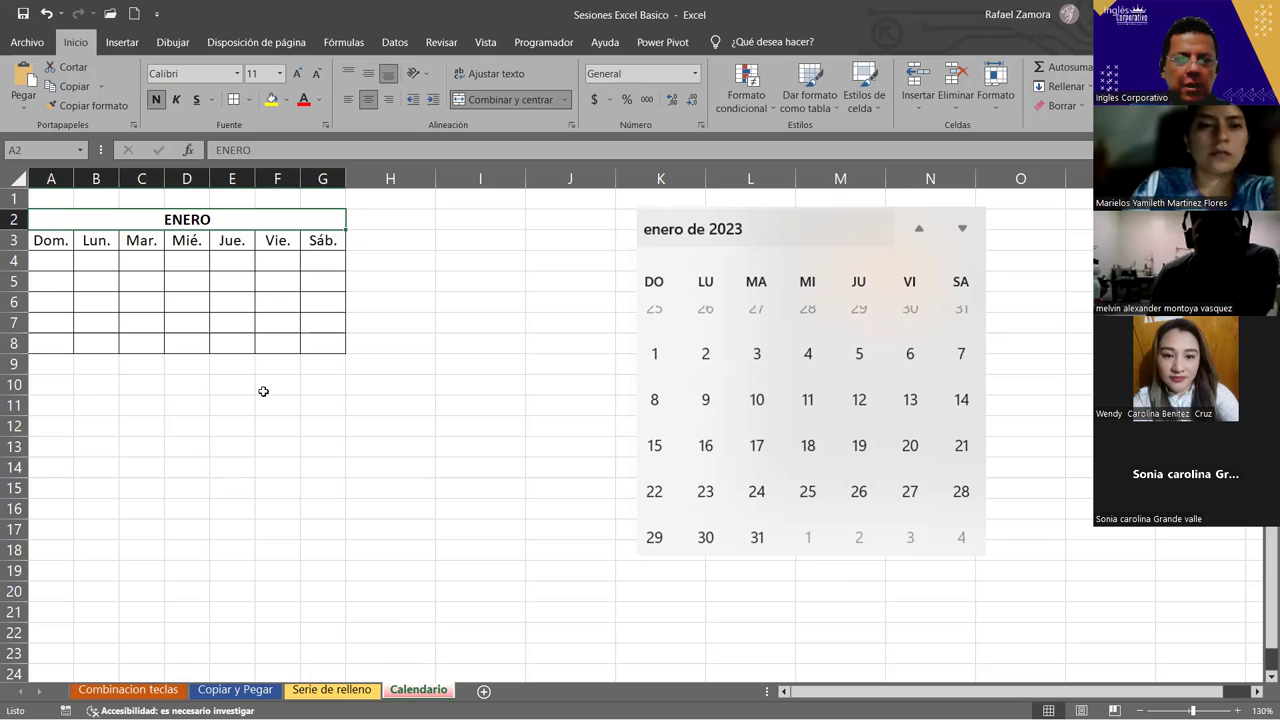
pyautogui.click(287, 100)
pyautogui.click(250, 265)
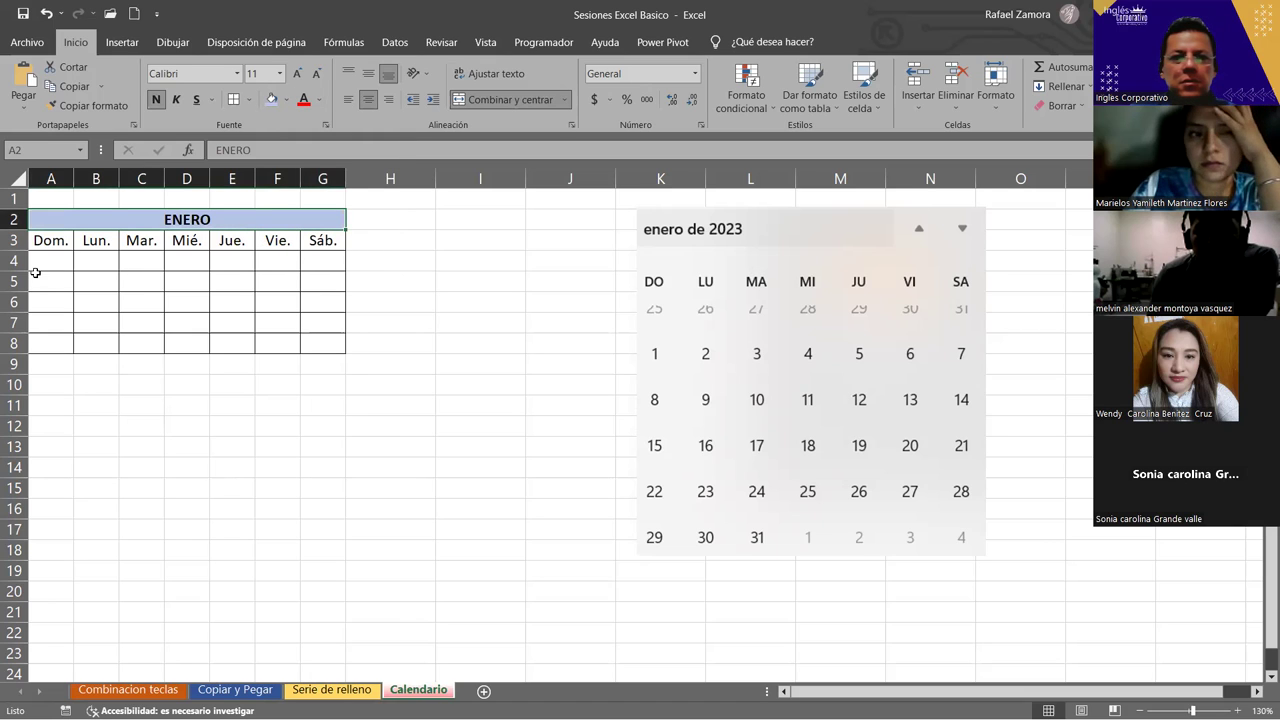
# Color the Dom. header red and make the row 3 weekday headers bold.
pyautogui.click(42, 242)
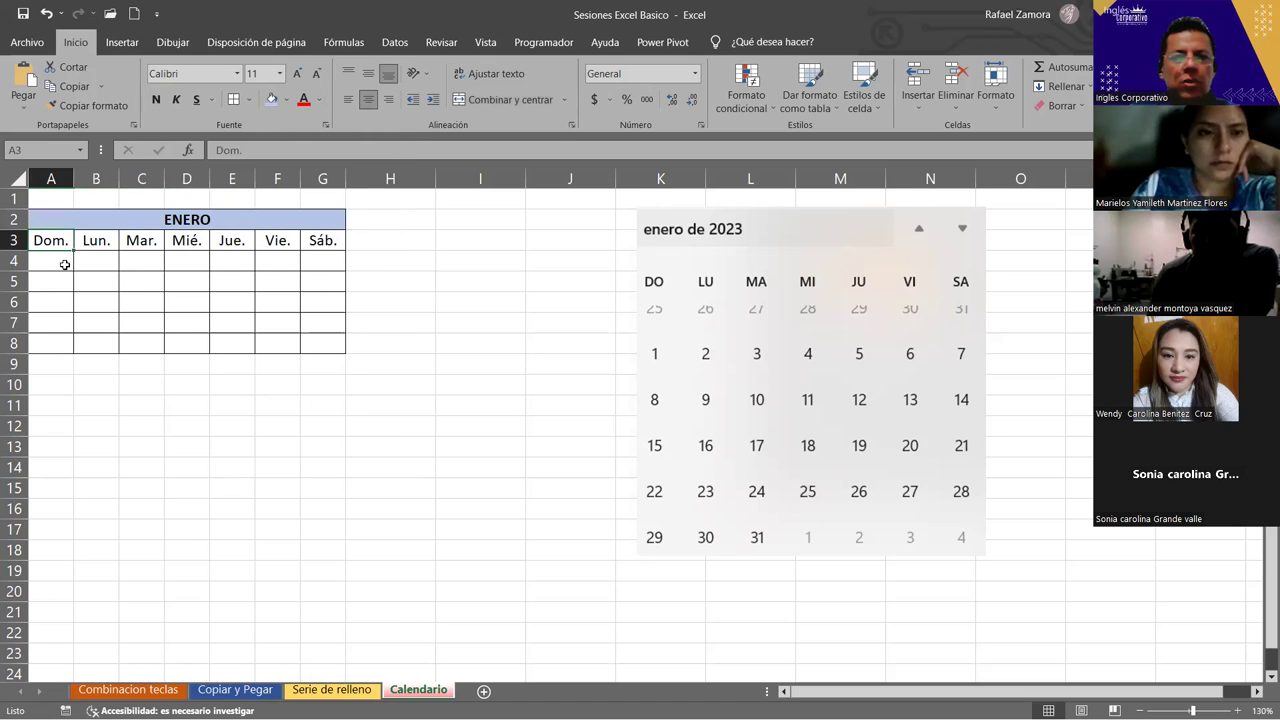
pyautogui.click(303, 100)
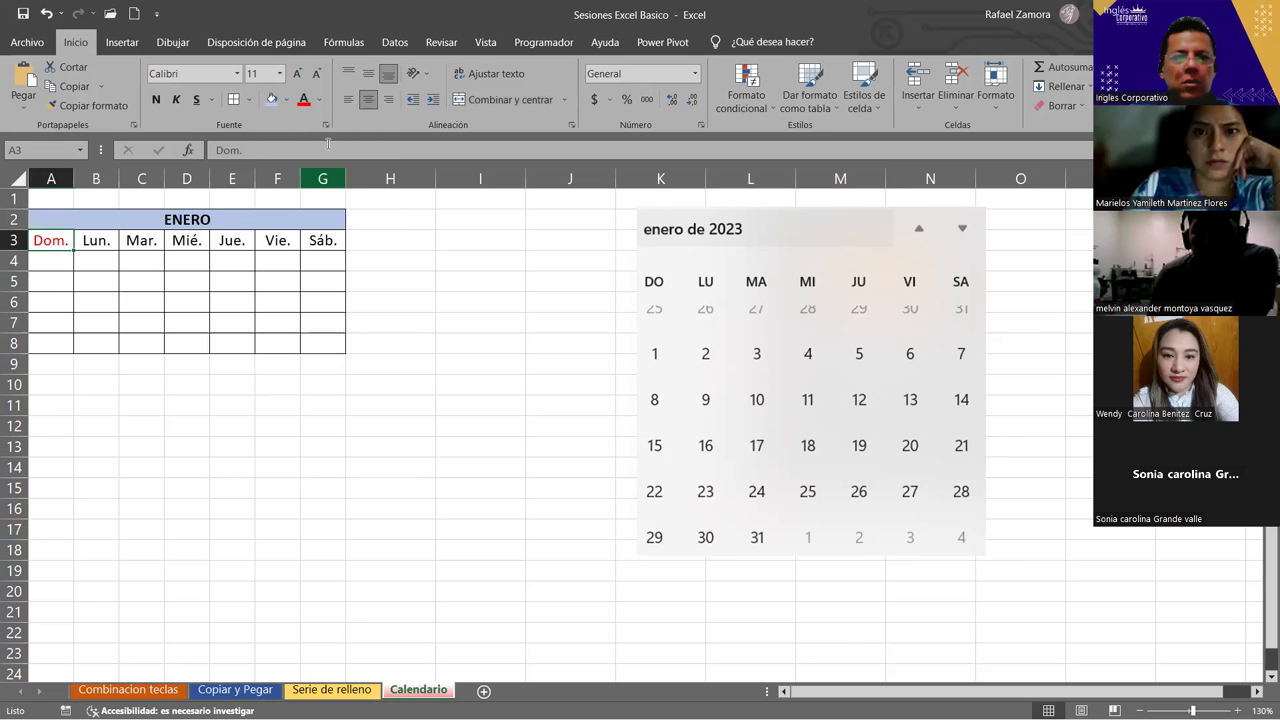
pyautogui.click(275, 327)
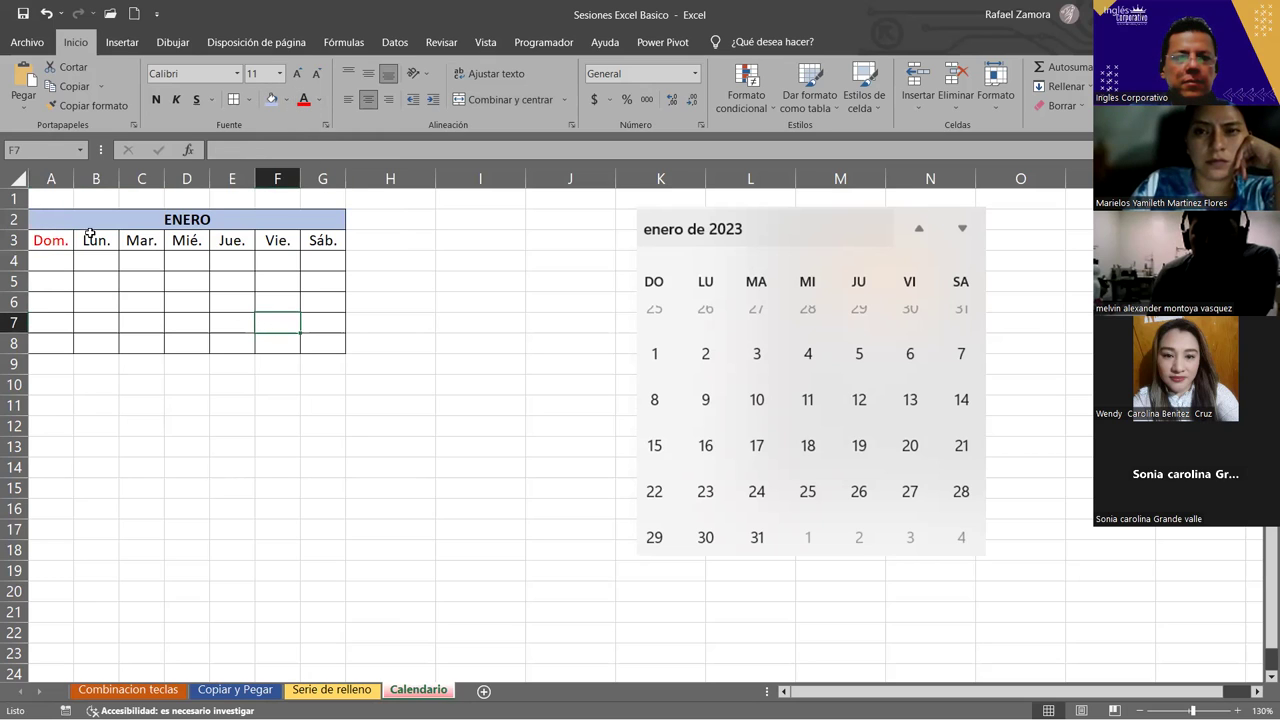
pyautogui.moveTo(50, 240); pyautogui.dragTo(329, 241)
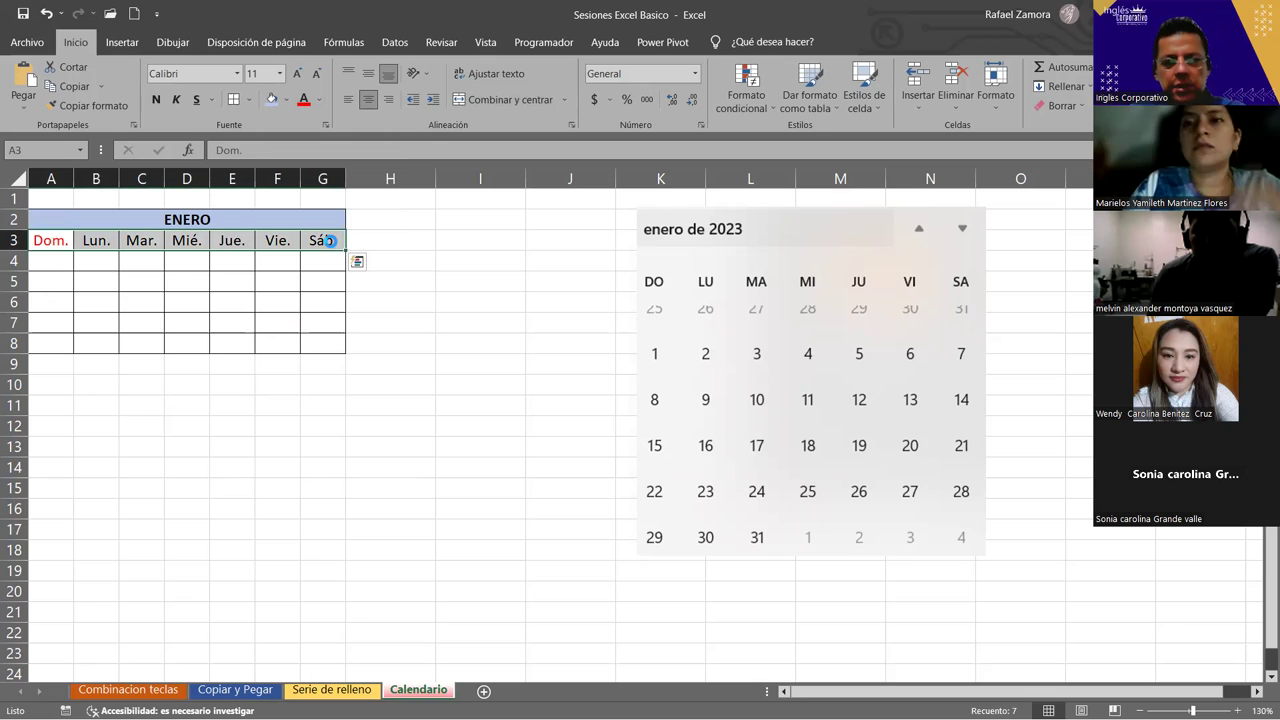
pyautogui.click(372, 352)
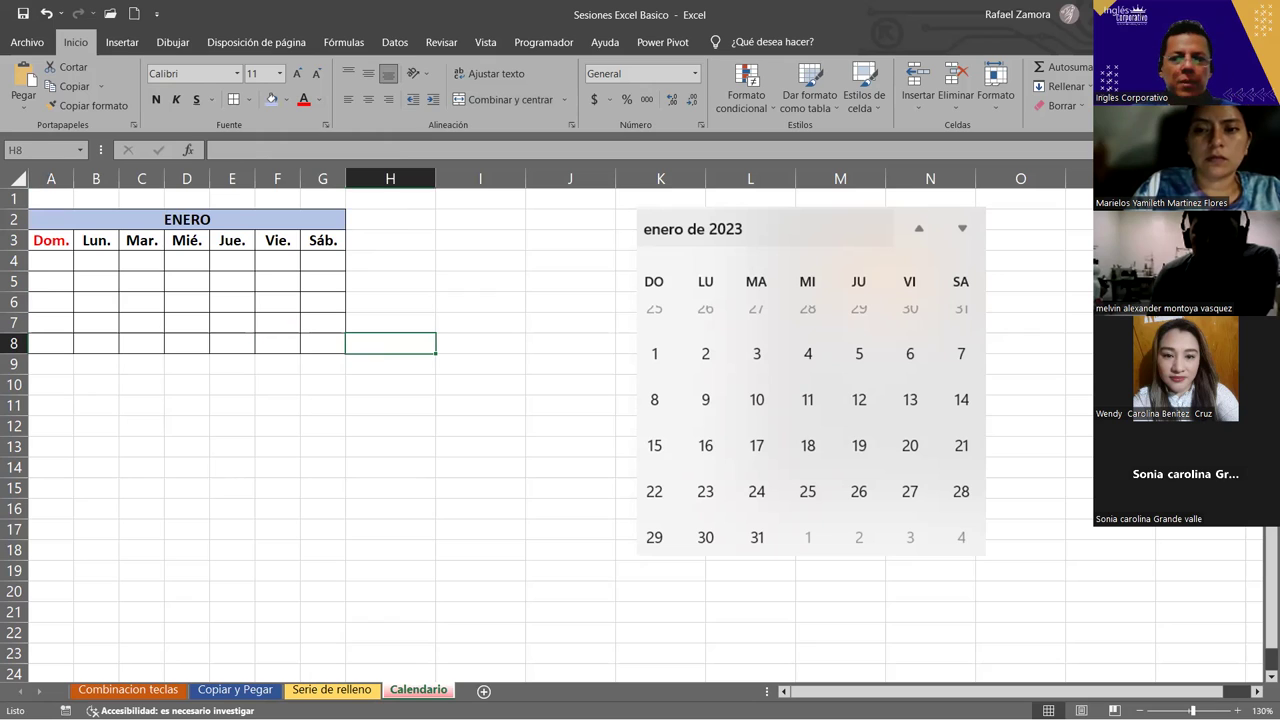
pyautogui.click(530, 386)
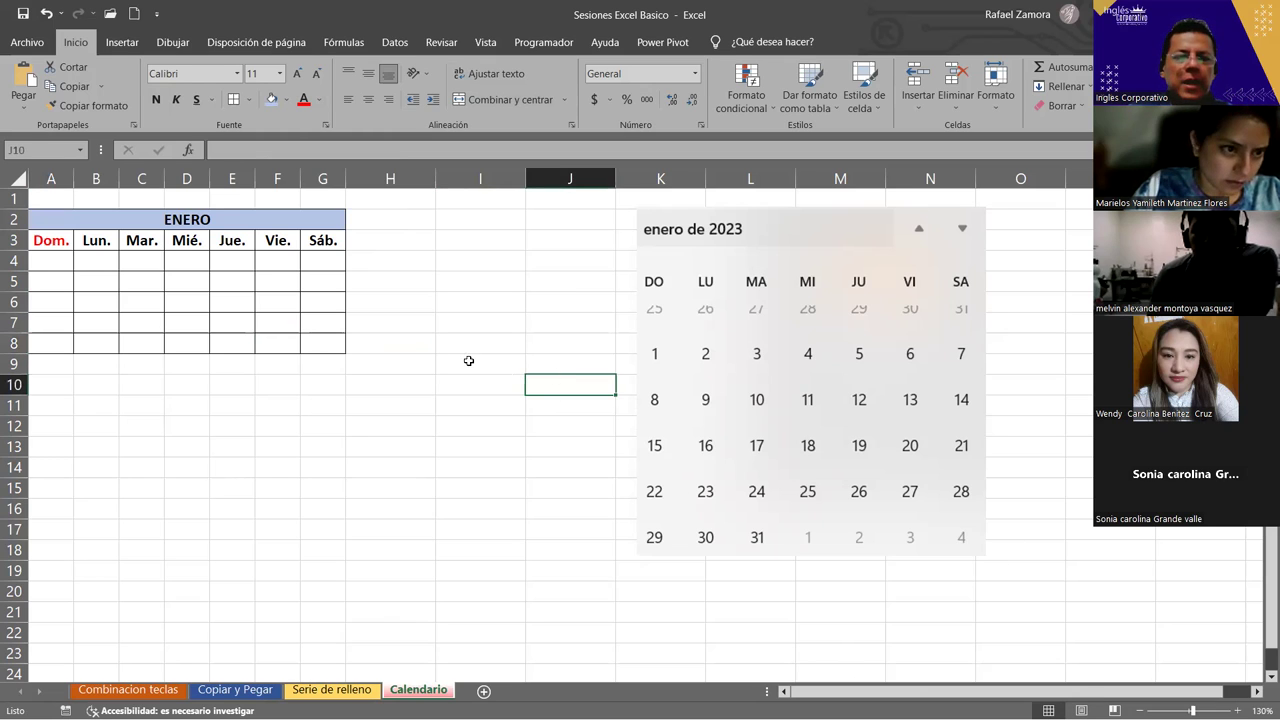
pyautogui.scroll(1, 300, 428)
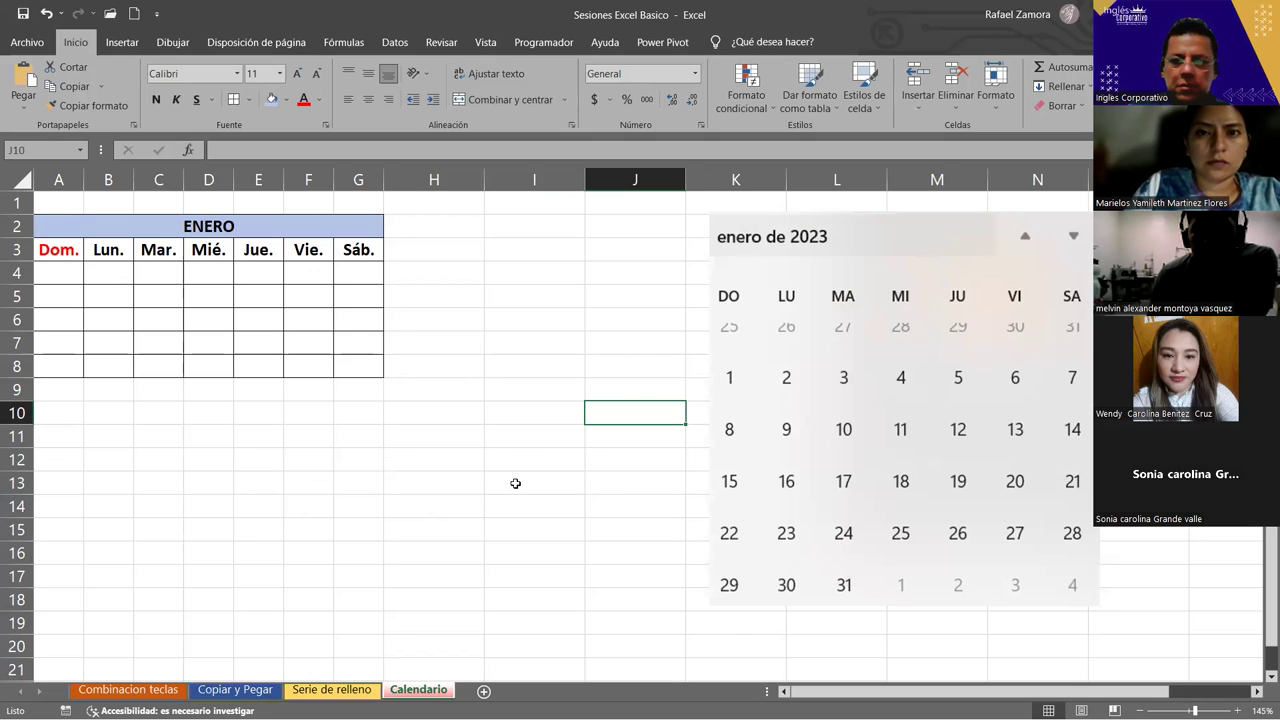
pyautogui.click(530, 456)
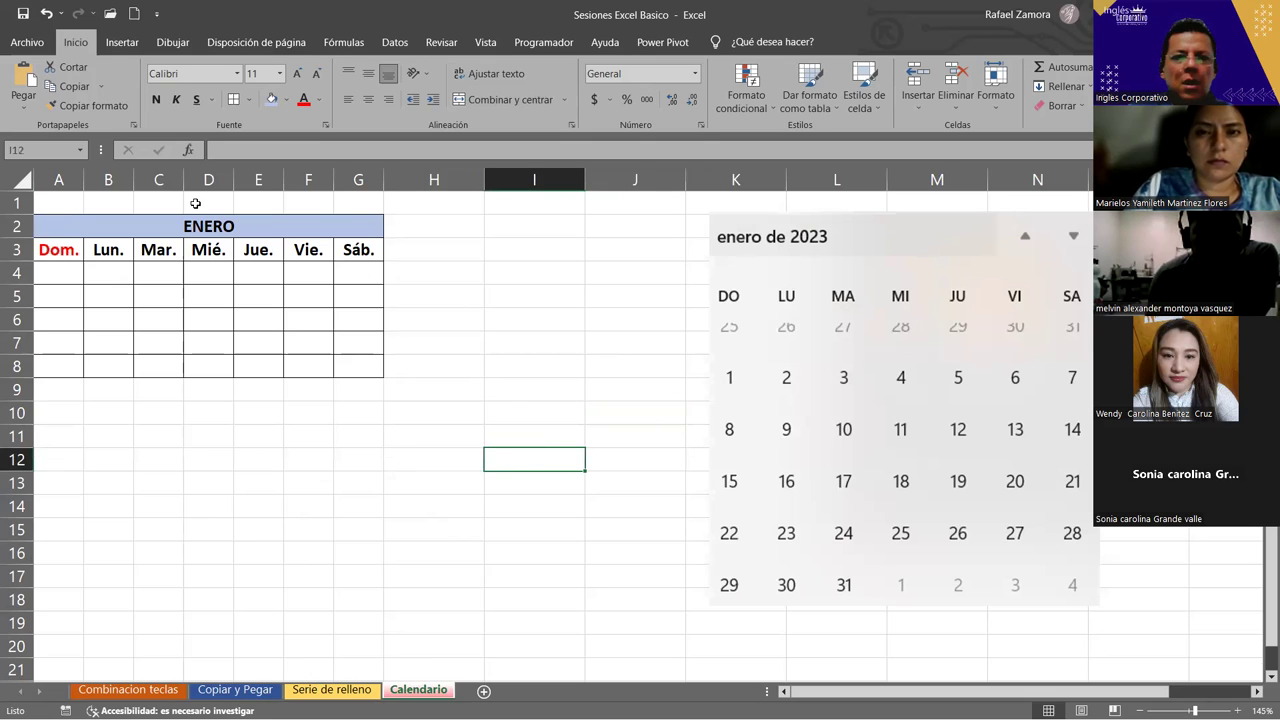
pyautogui.click(216, 229)
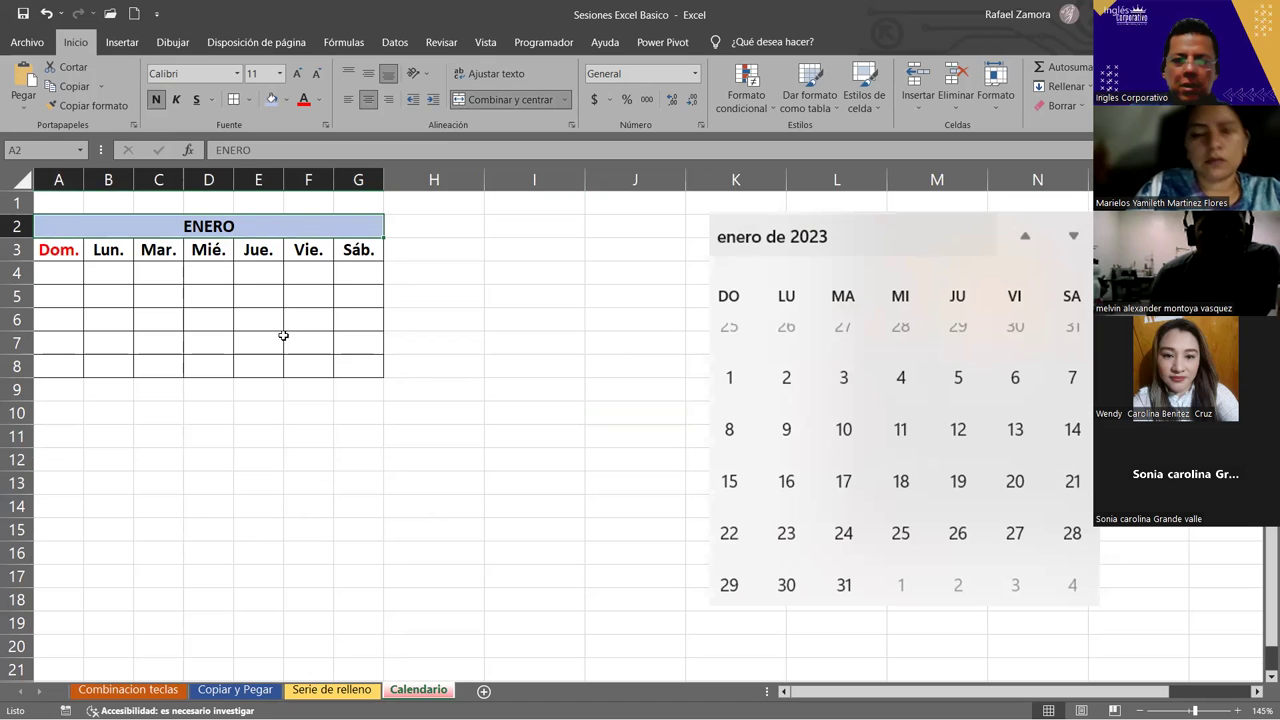
# On the Combinacion teclas sheet, copy Ctrl. + Z from A5 to A11 and change it to Ctrl. + N.
pyautogui.click(155, 691)
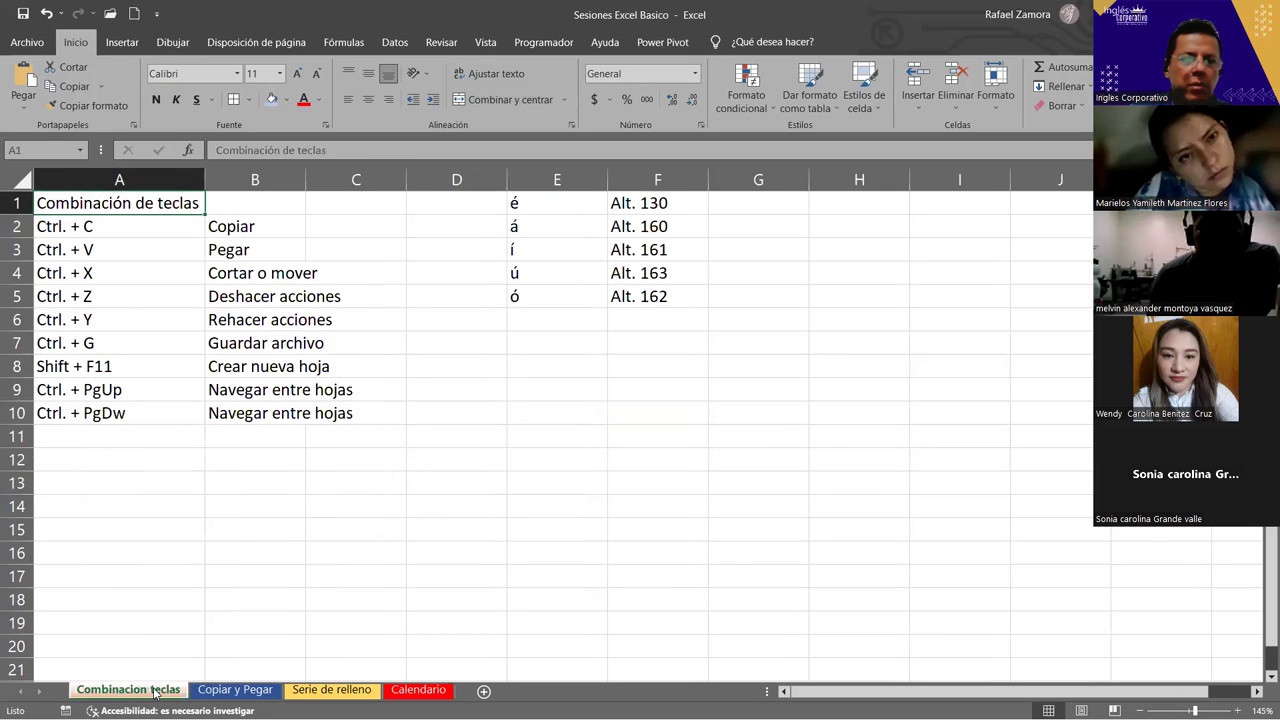
pyautogui.click(111, 296)
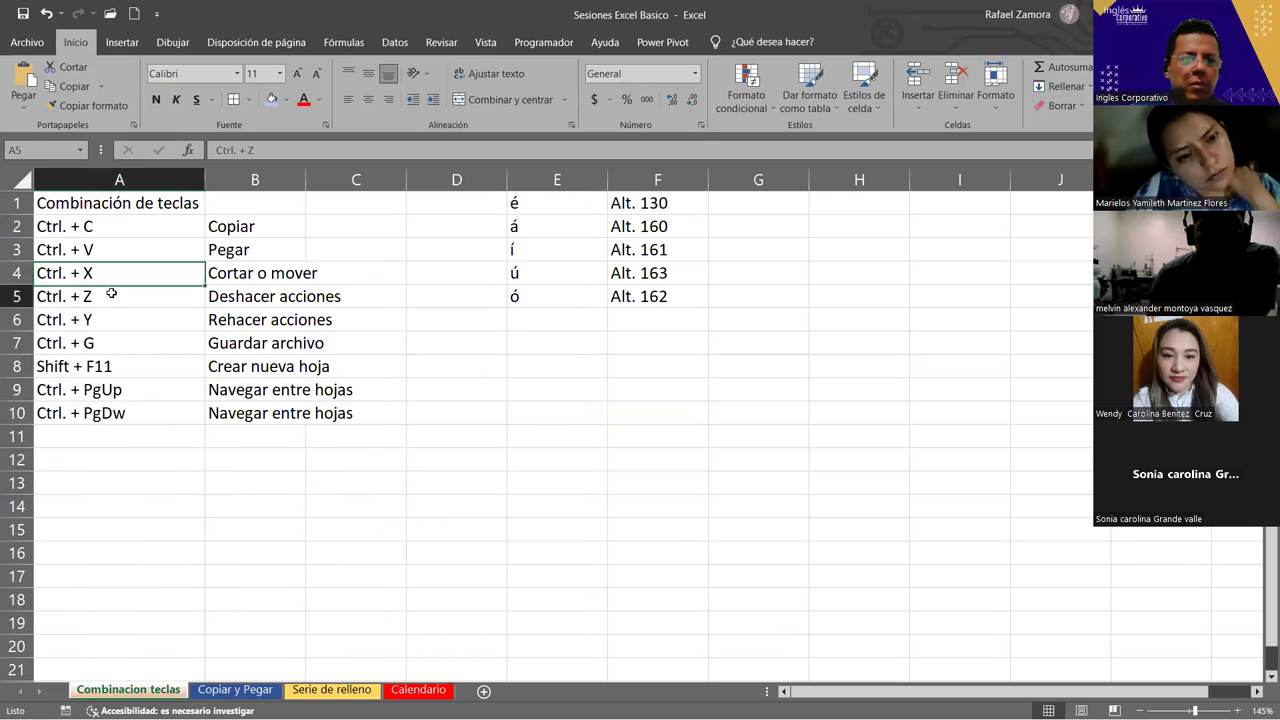
pyautogui.hotkey('ctrl', 'c')
pyautogui.click(104, 439)
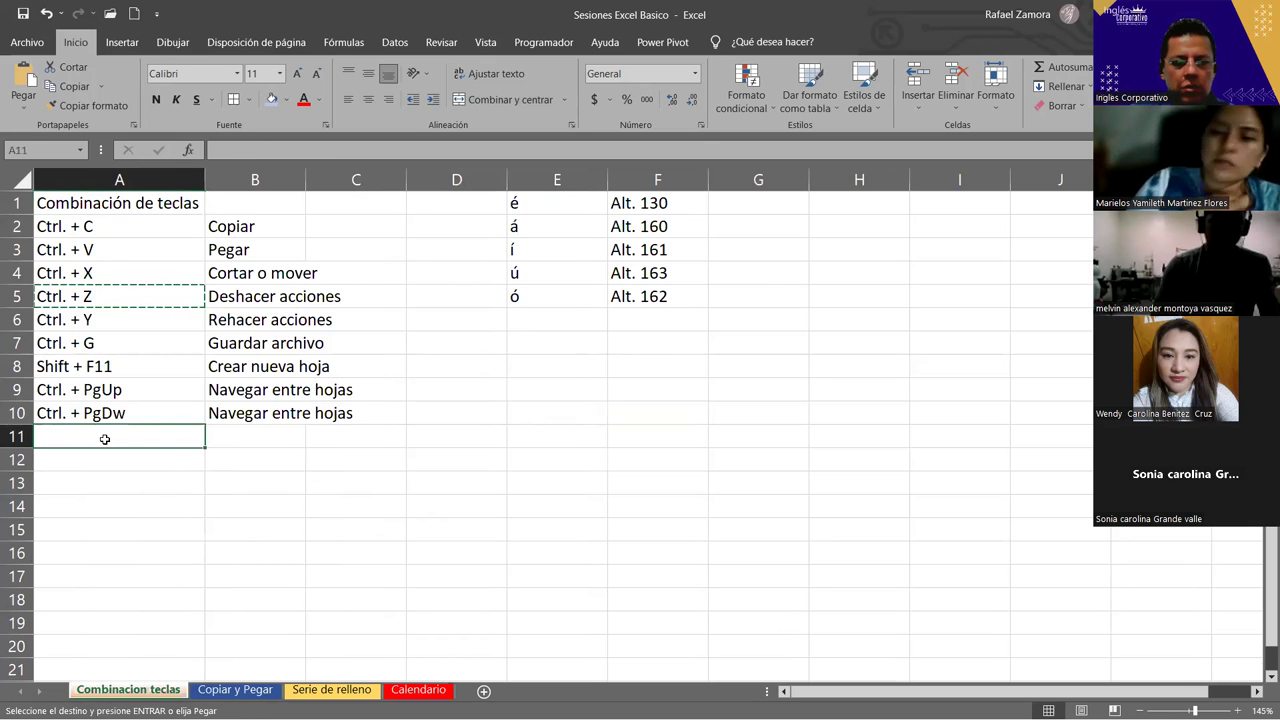
pyautogui.hotkey('ctrl', 'v')
pyautogui.doubleClick(87, 436)
pyautogui.doubleClick(87, 436)
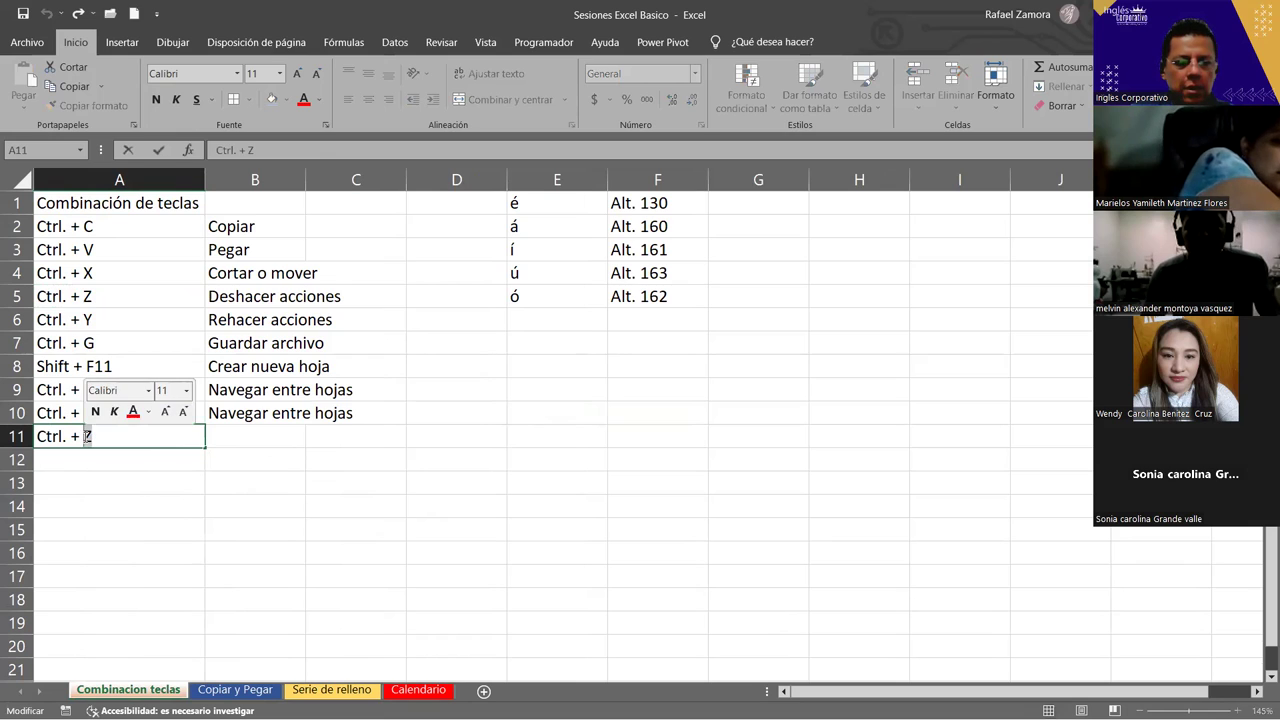
pyautogui.write('N')
# Enter Negrita as the description in B11, then return to the Calendario sheet.
pyautogui.click(237, 436)
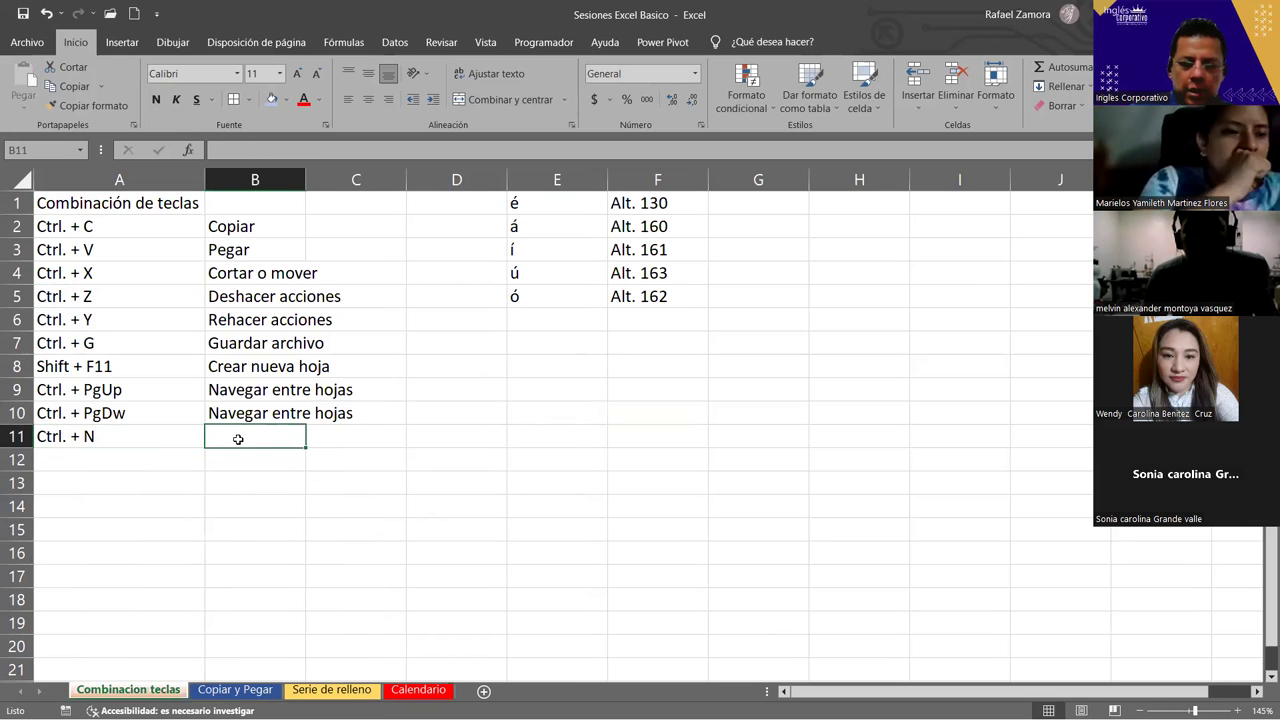
pyautogui.write('nEGRI')
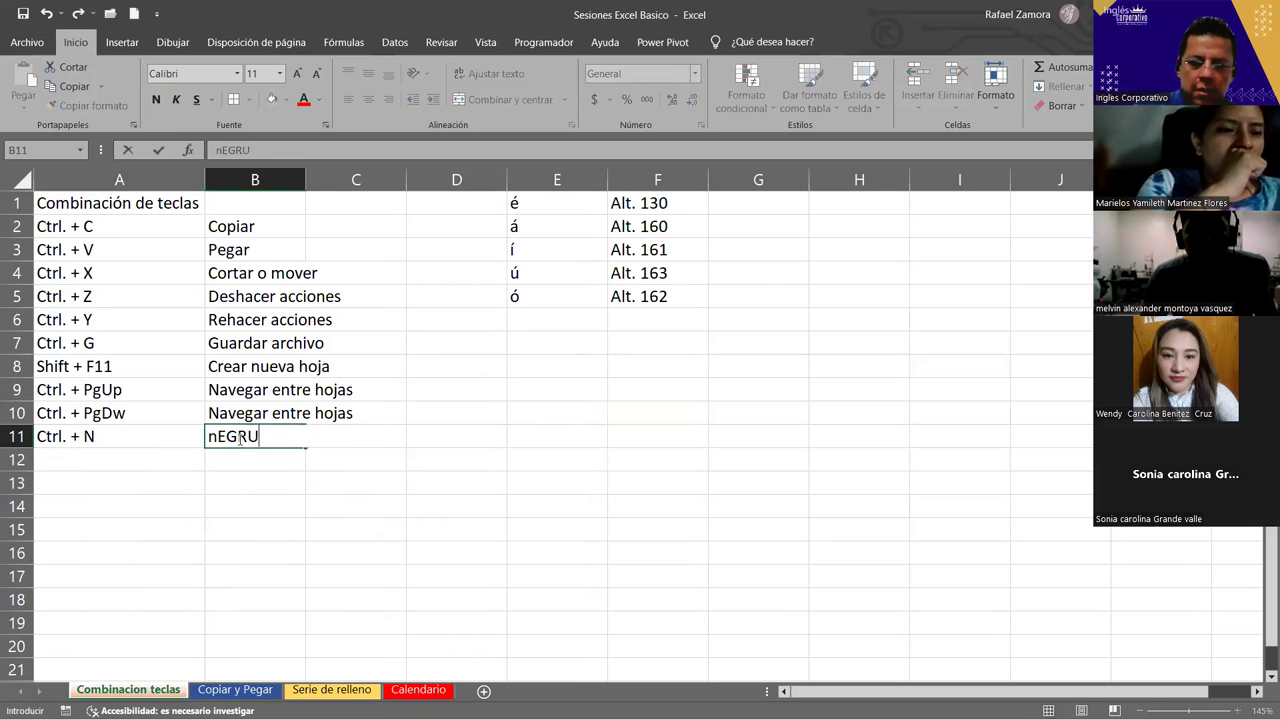
pyautogui.write('A')
pyautogui.press('BackSpace')
pyautogui.press('BackSpace')
pyautogui.press('BackSpace')
pyautogui.press('BackSpace')
pyautogui.press('BackSpace')
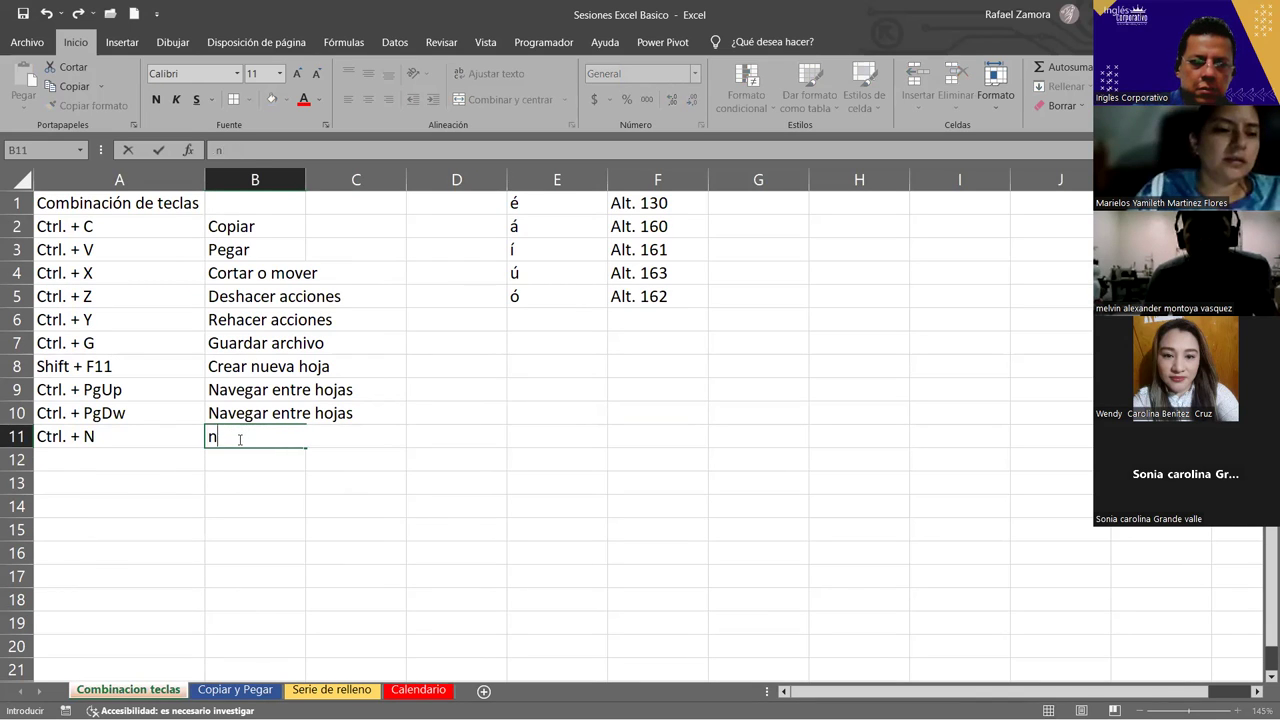
pyautogui.press('BackSpace')
pyautogui.write('Negrita')
pyautogui.press('Return')
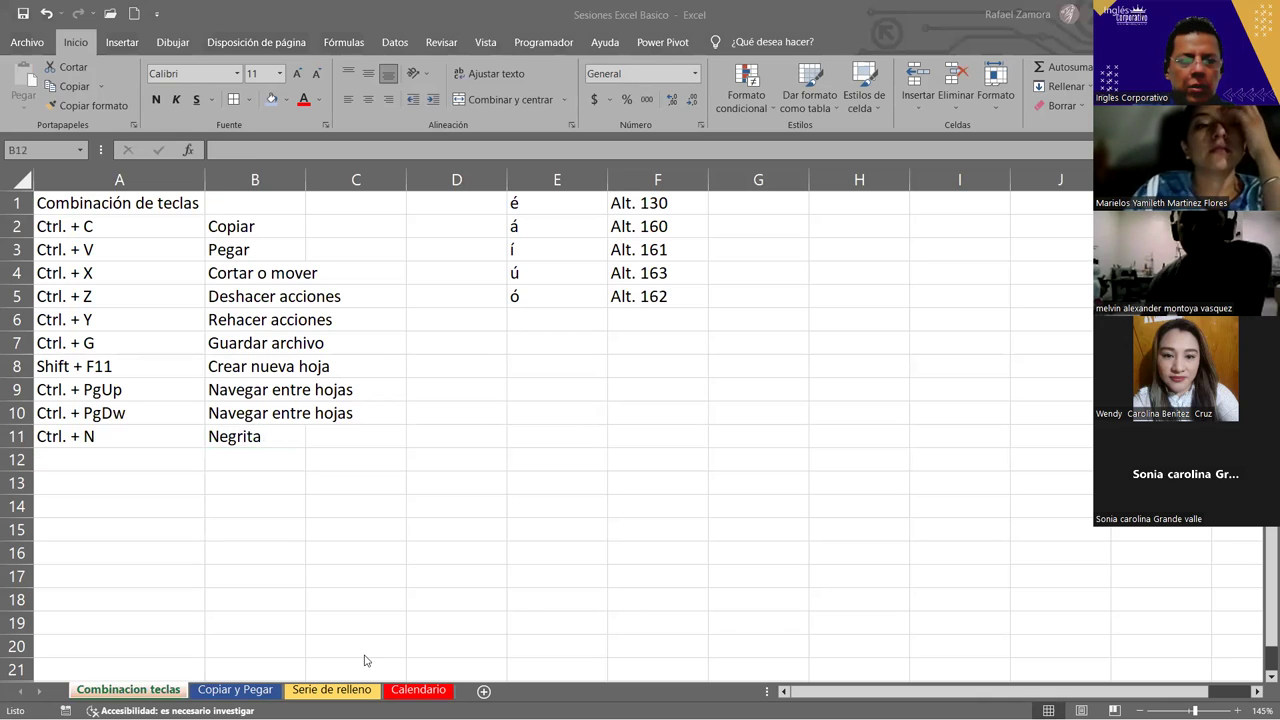
pyautogui.click(411, 692)
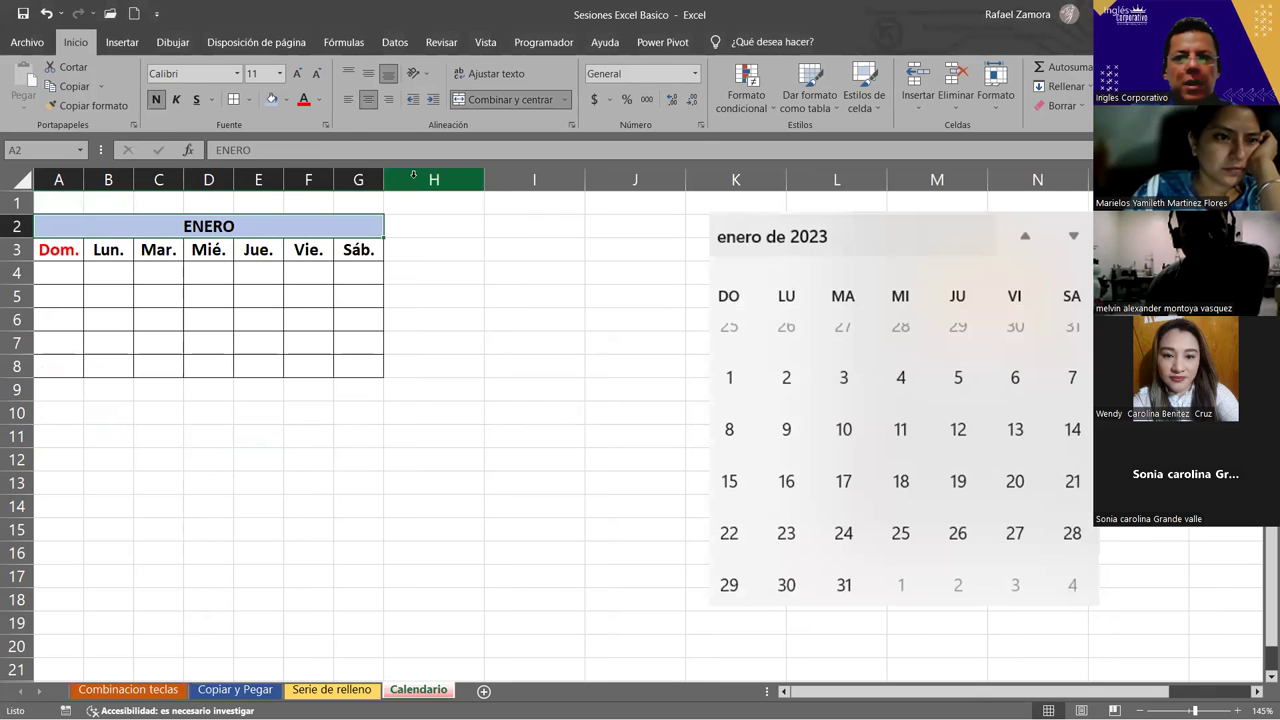
pyautogui.click(320, 103)
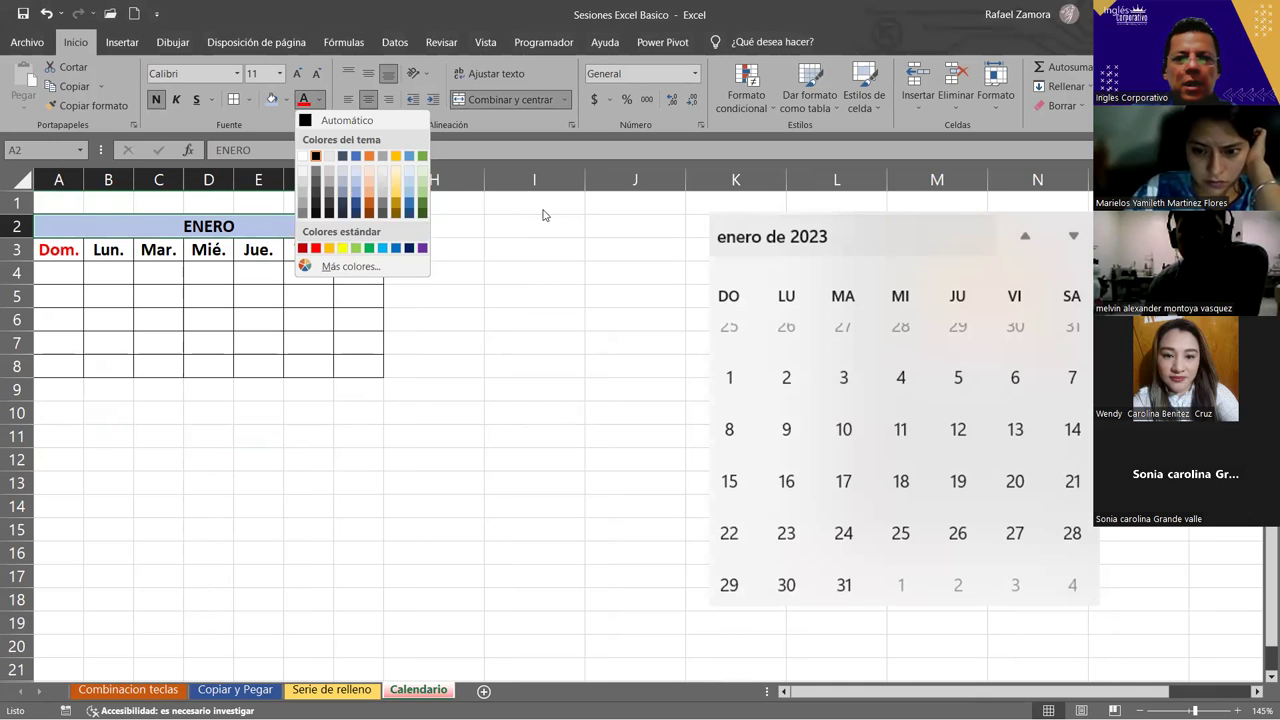
pyautogui.click(274, 108)
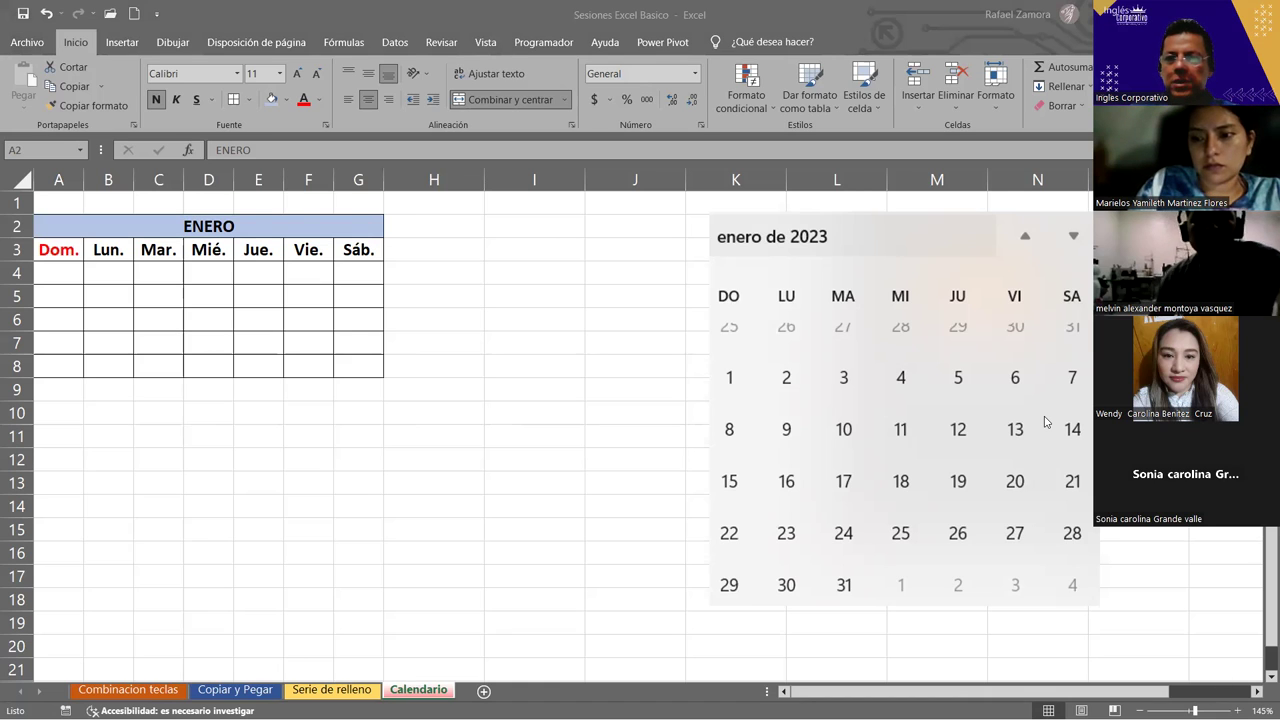
pyautogui.click(665, 332)
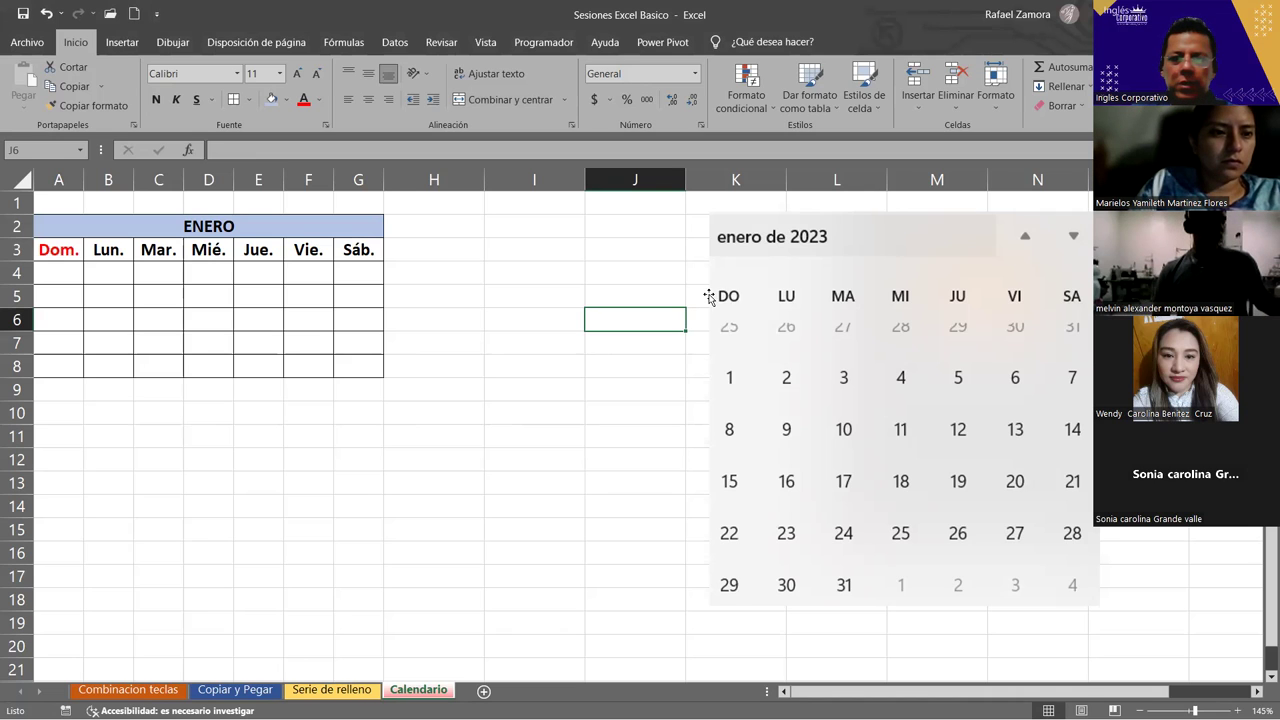
pyautogui.click(500, 242)
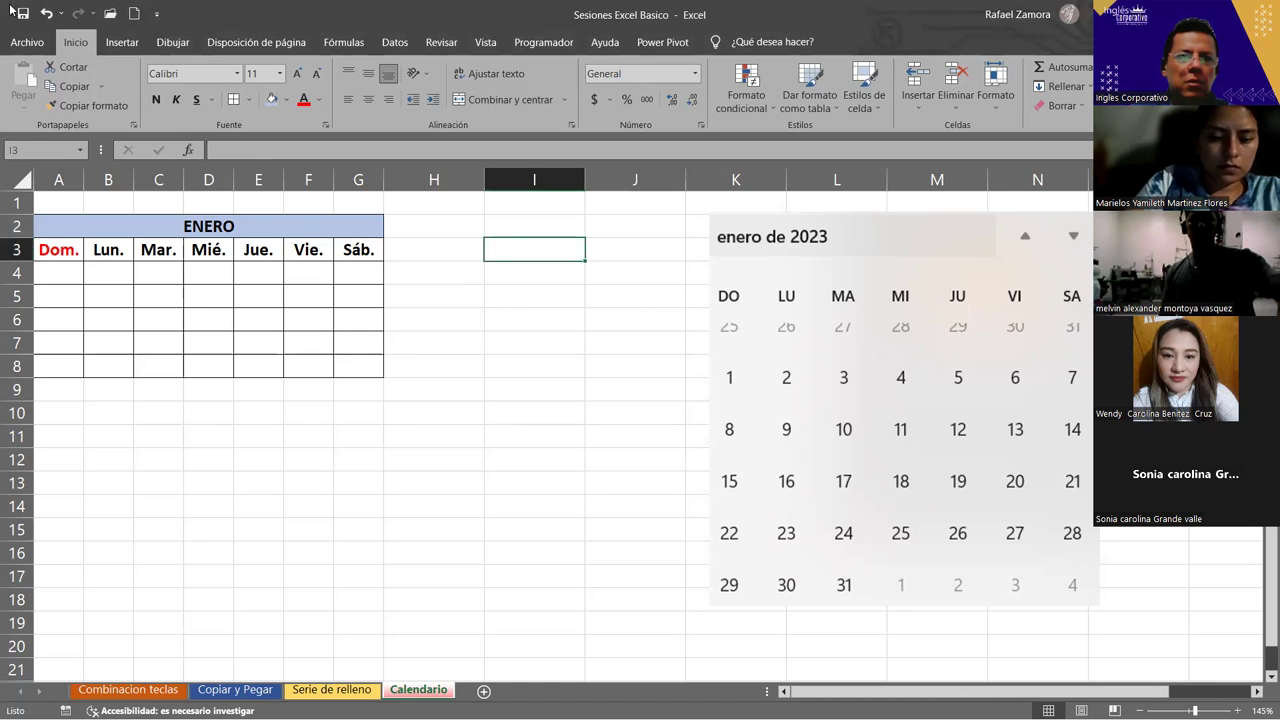